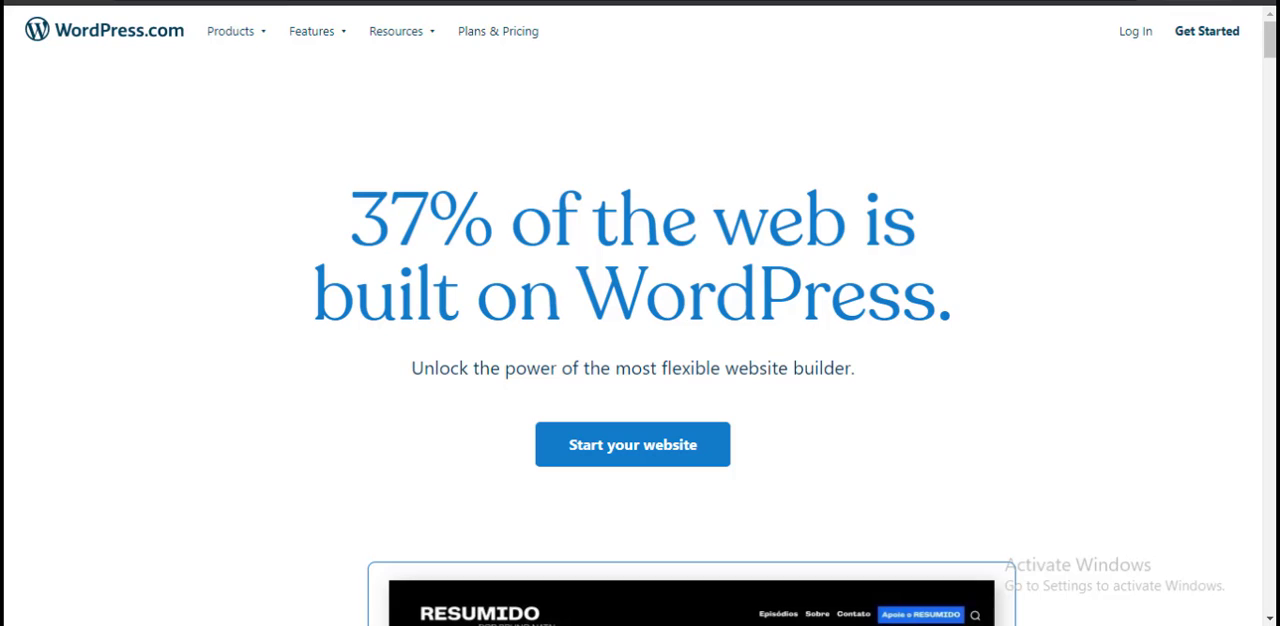
{"action": "key", "text": "ctrl+t"}
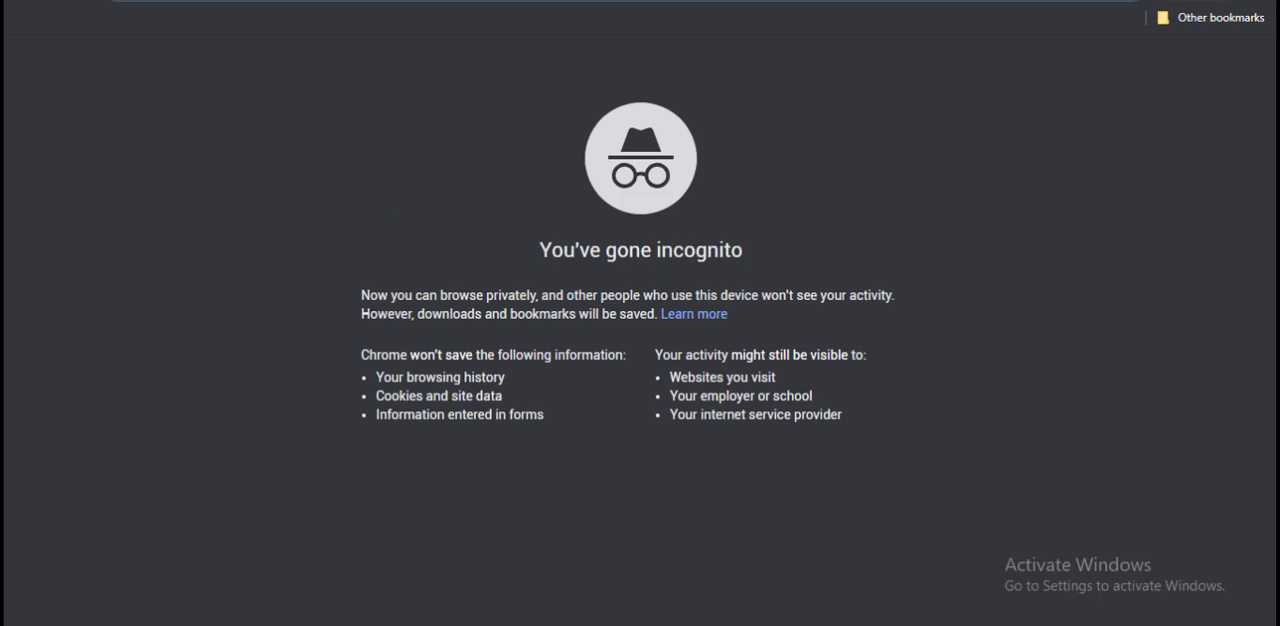
{"action": "type", "text": "code"}
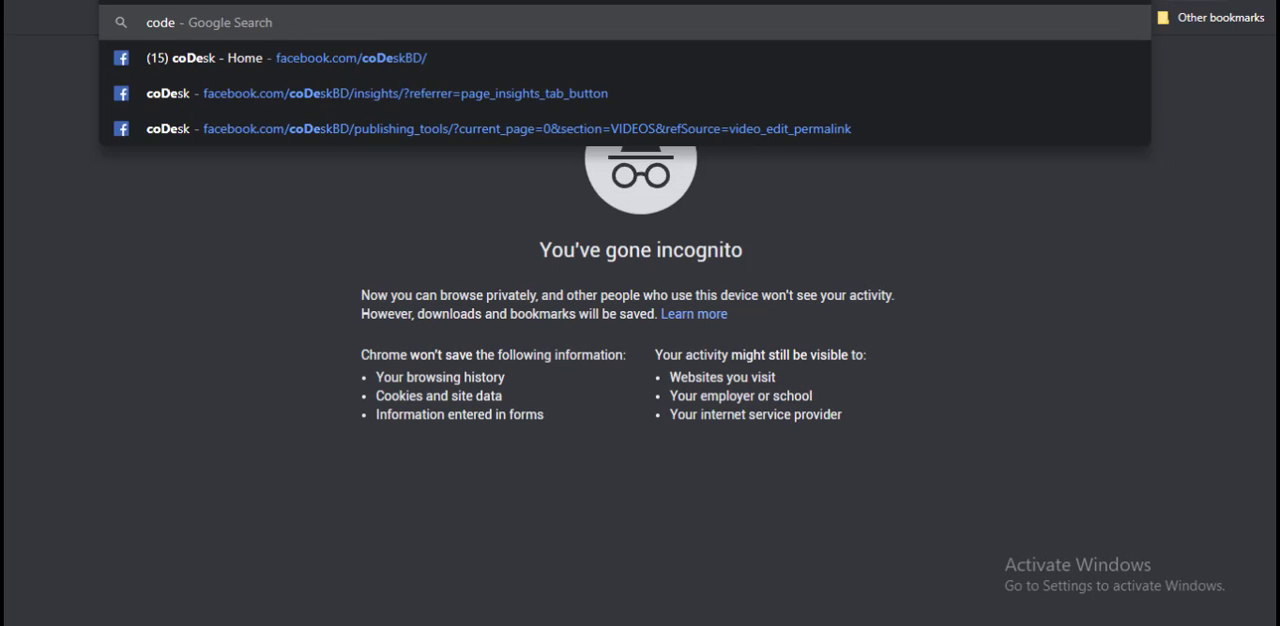
{"action": "type", "text": "sk."}
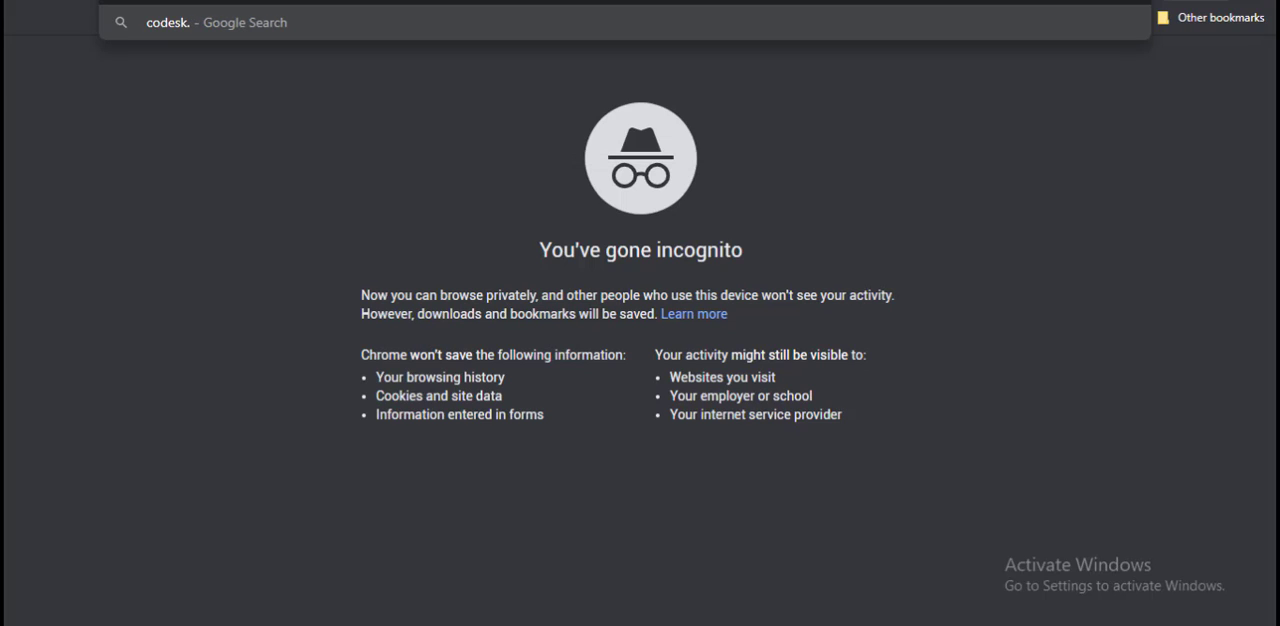
{"action": "type", "text": "digi"}
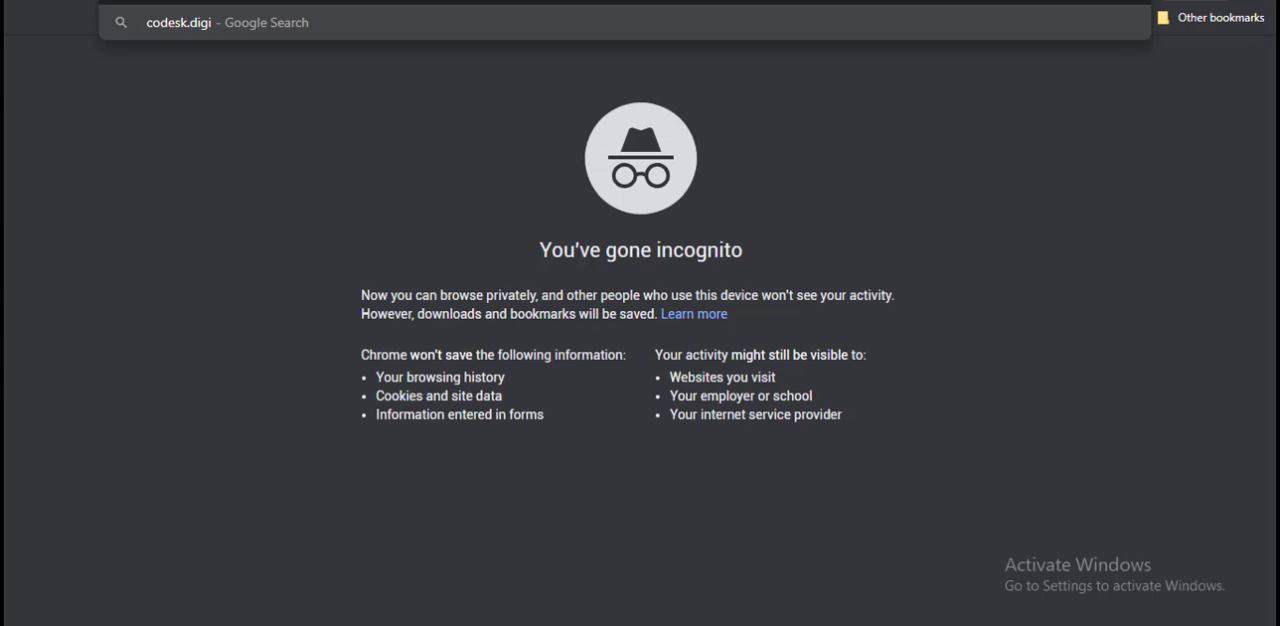
{"action": "type", "text": "tal"}
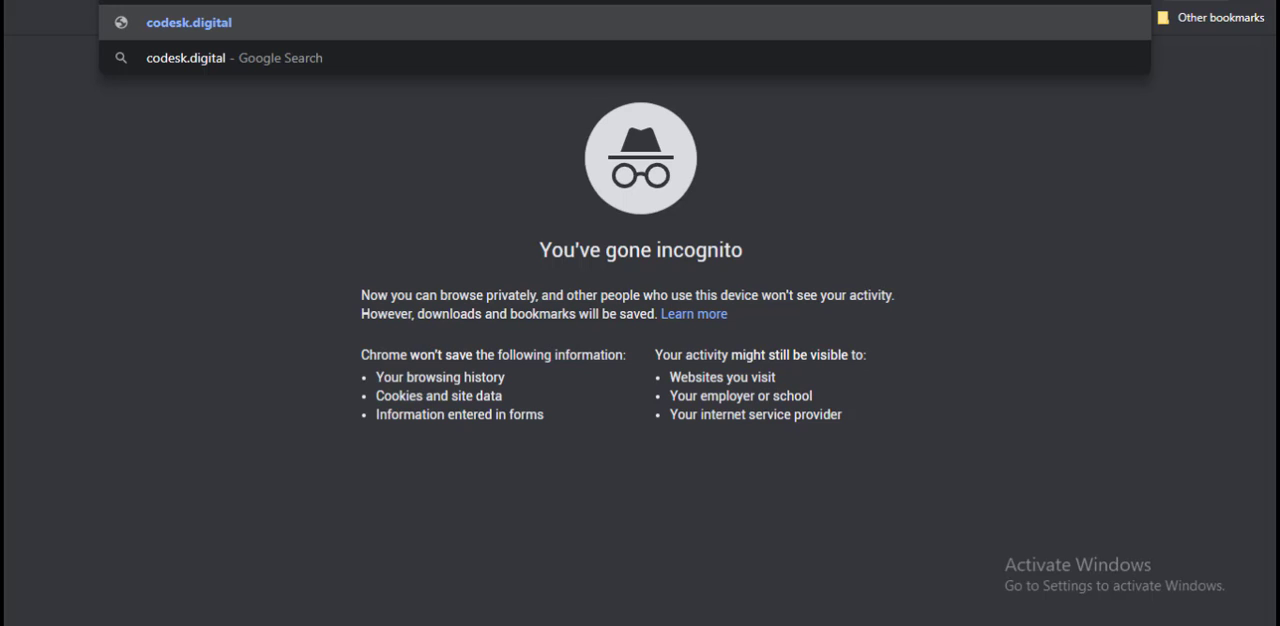
{"action": "type", "text": "www."}
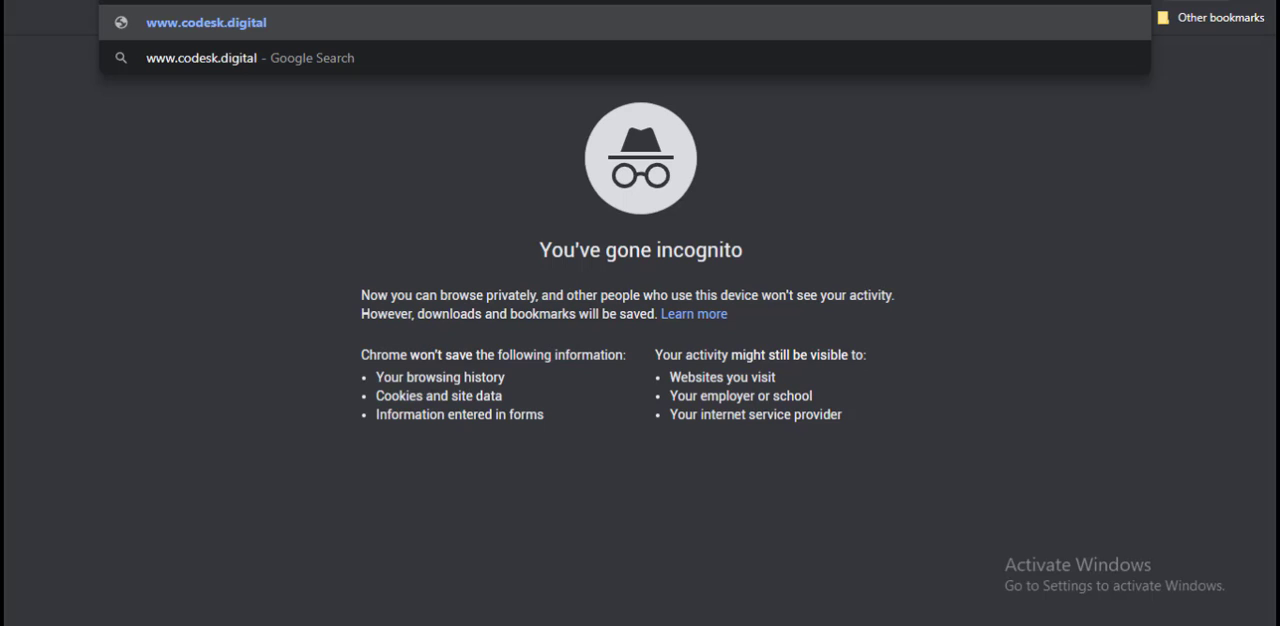
Step: Try .com as the ending of the web address, and change it back to .digital
{"action": "key", "text": "BackSpace"}
{"action": "key", "text": "BackSpace"}
{"action": "key", "text": "BackSpace"}
{"action": "key", "text": "BackSpace"}
{"action": "key", "text": "BackSpace"}
{"action": "key", "text": "BackSpace"}
{"action": "key", "text": "BackSpace"}
{"action": "type", "text": "c"}
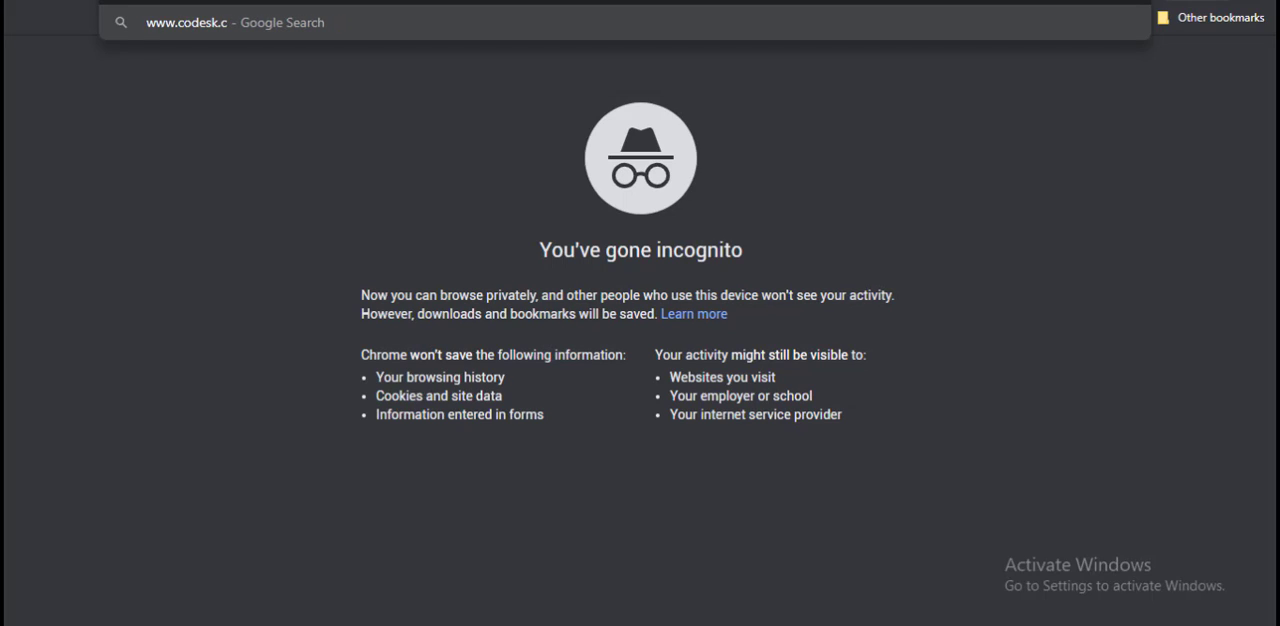
{"action": "type", "text": "om"}
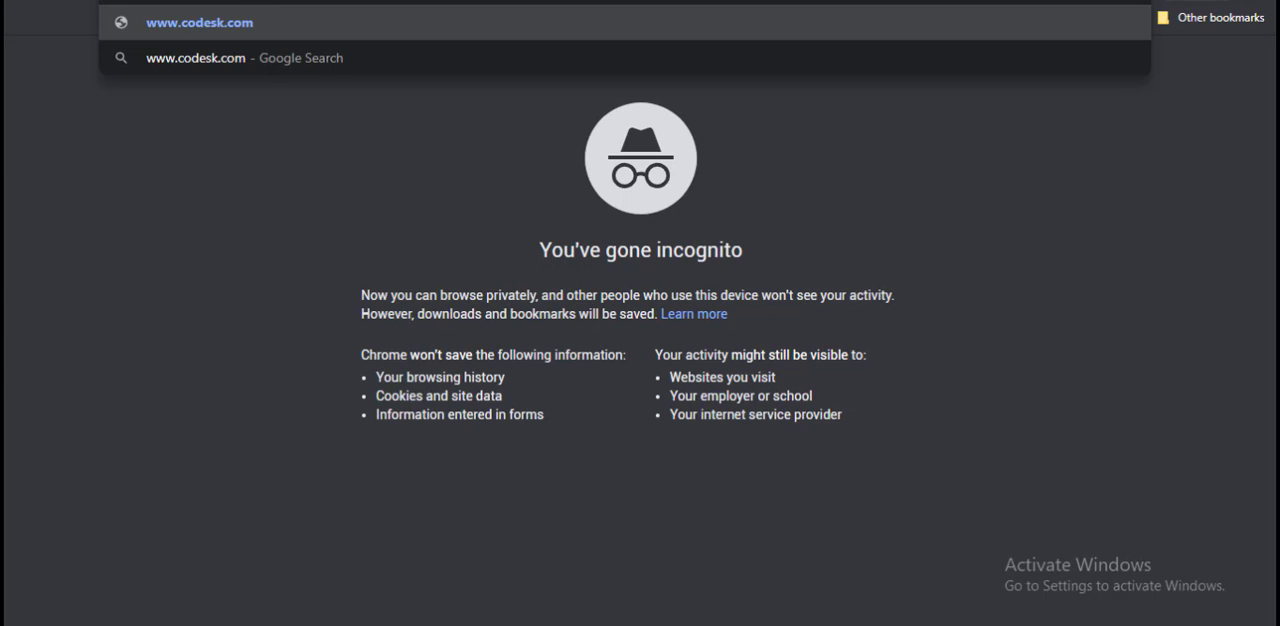
{"action": "key", "text": "BackSpace"}
{"action": "key", "text": "BackSpace"}
{"action": "key", "text": "BackSpace"}
{"action": "type", "text": "di"}
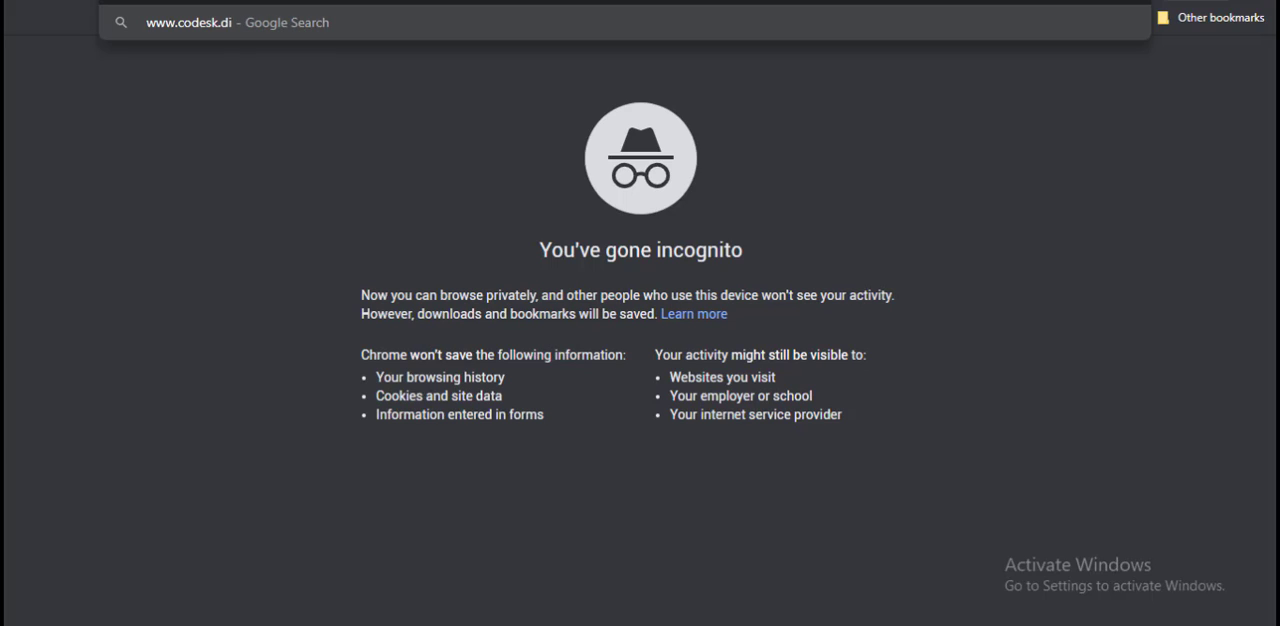
{"action": "type", "text": "gital"}
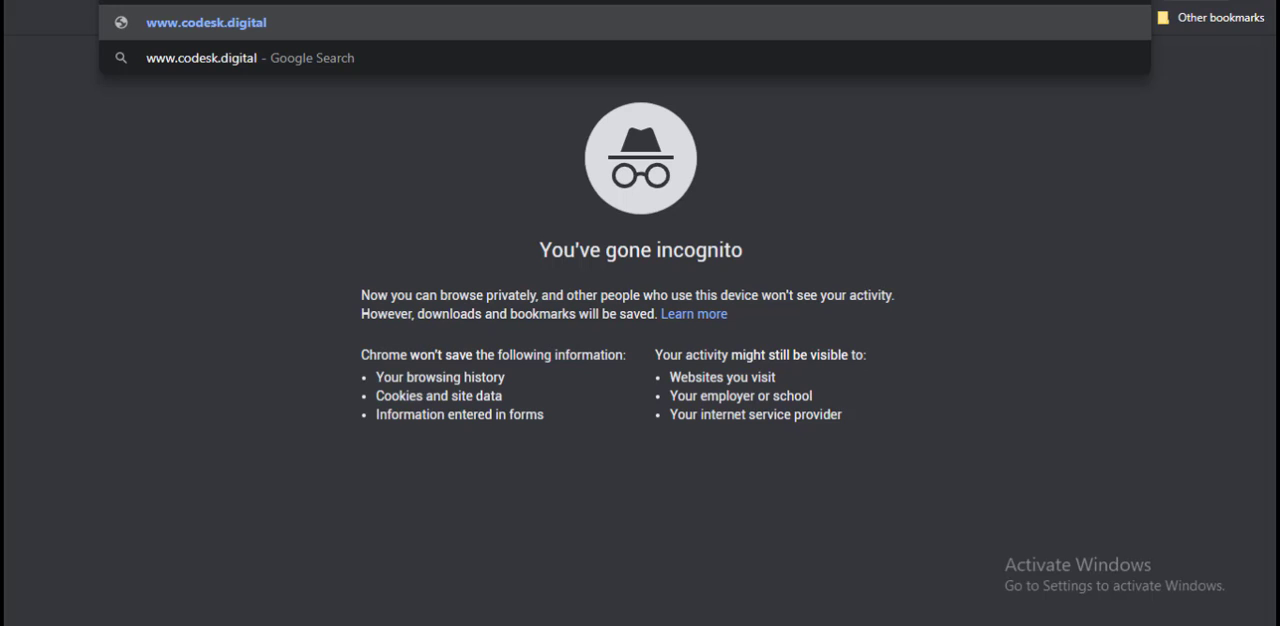
{"action": "type", "text": "/wp"}
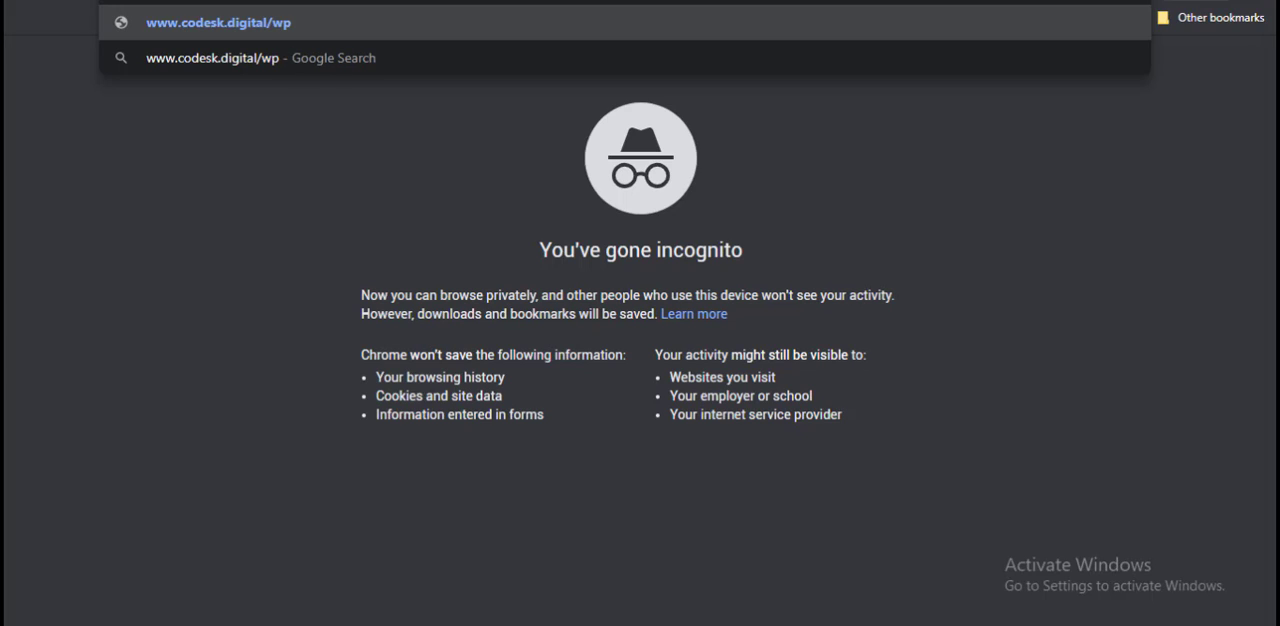
{"action": "type", "text": "-admin"}
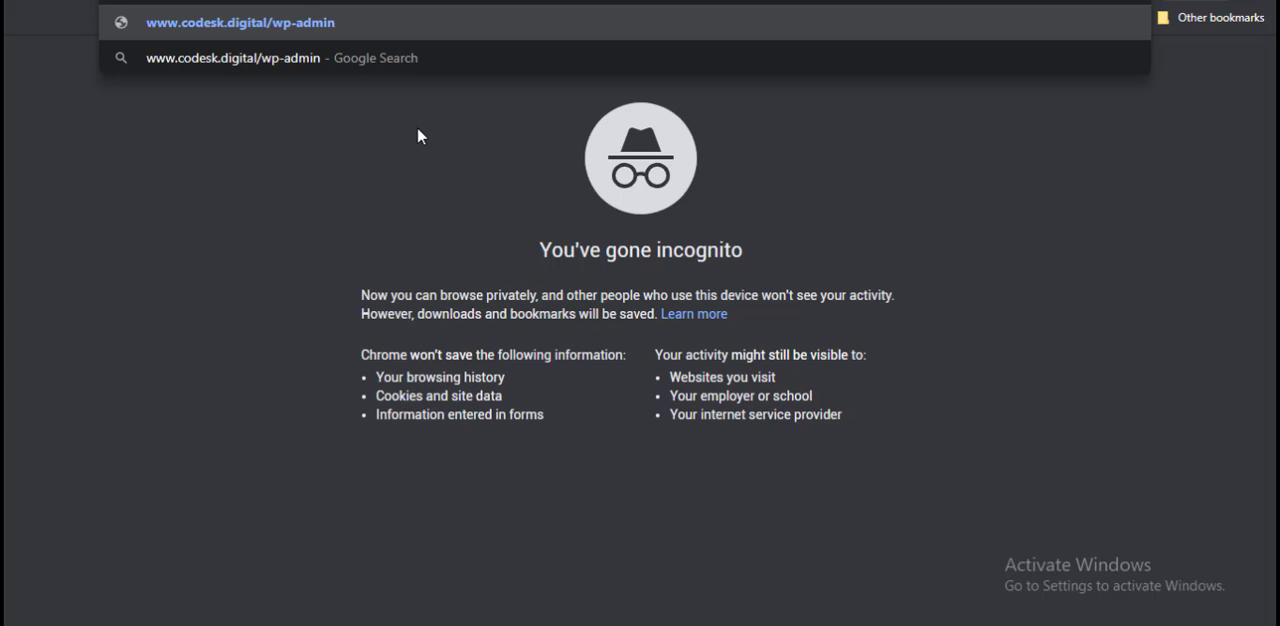
Step: Add /wp-admin to the web address and load the site's WordPress login page
{"action": "key", "text": "Return"}
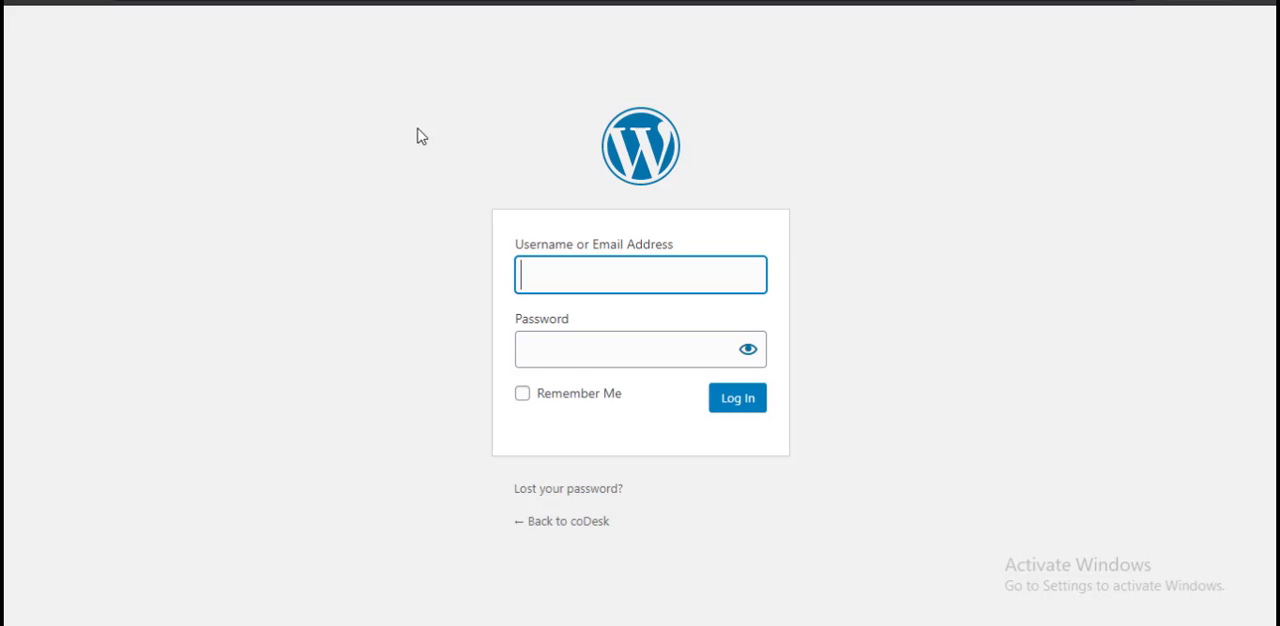
Step: Log in to the WordPress site with the username codesk and the account password
{"action": "type", "text": "codesk"}
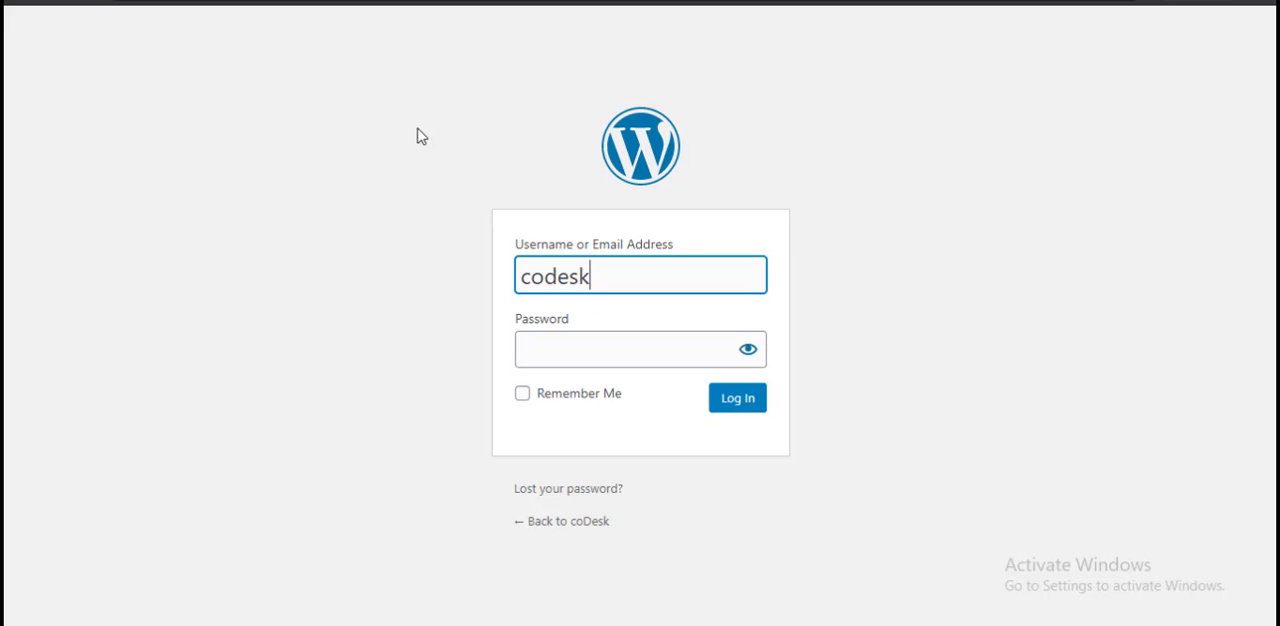
{"action": "key", "text": "Tab"}
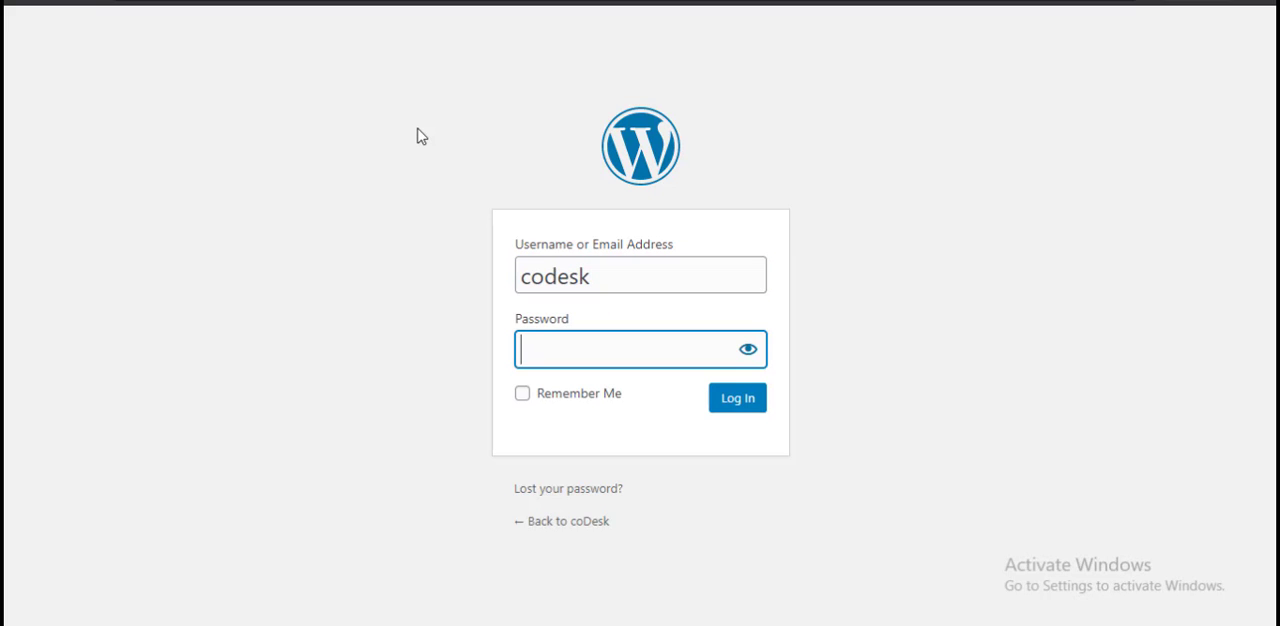
{"action": "type", "text": "•••••••••••"}
{"action": "left_click", "coordinate": [738, 404]}
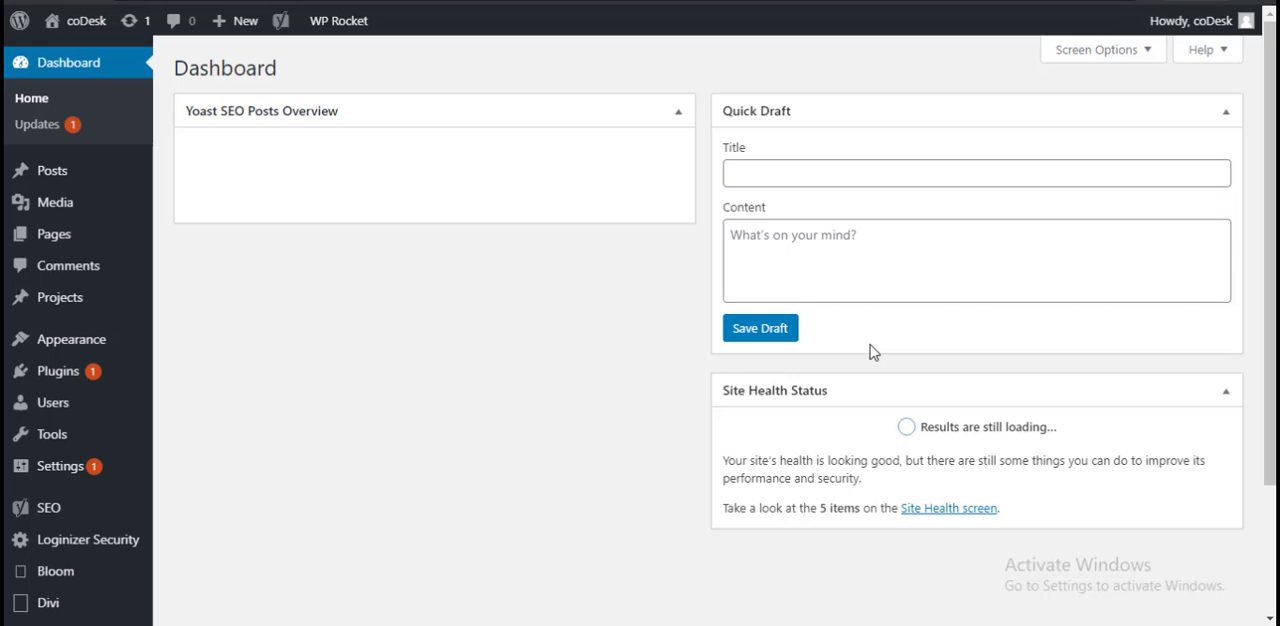
{"action": "scroll", "coordinate": [548, 455], "scroll_direction": "down", "scroll_amount": 3}
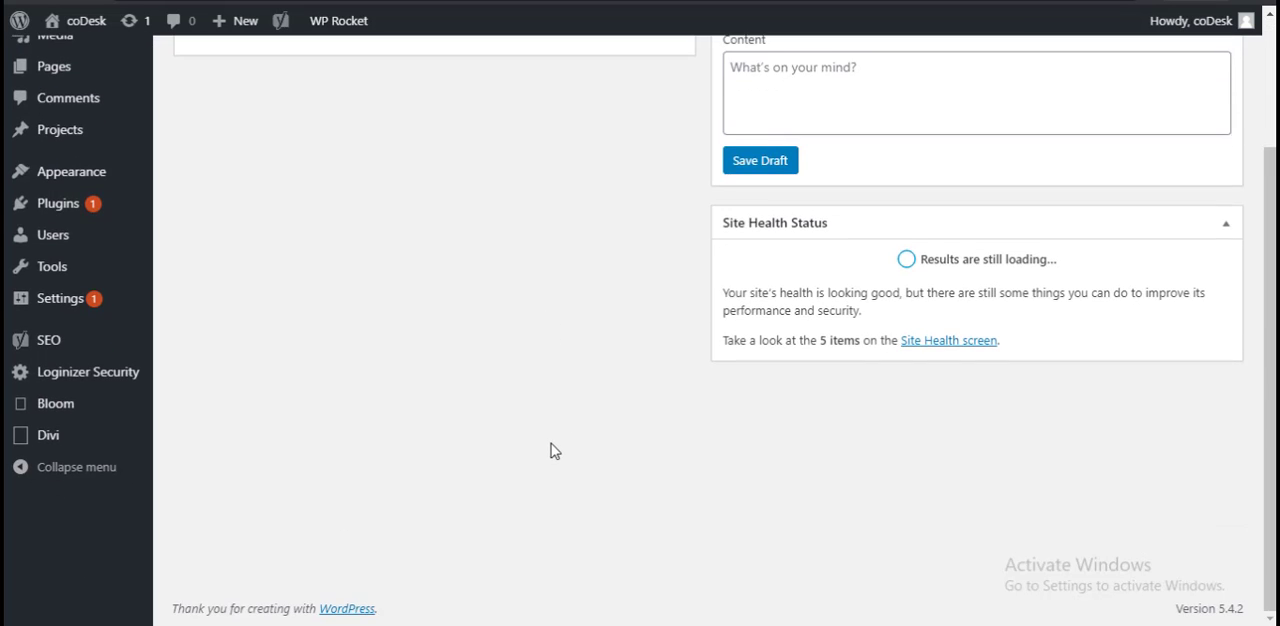
{"action": "scroll", "coordinate": [555, 448], "scroll_direction": "up", "scroll_amount": 3}
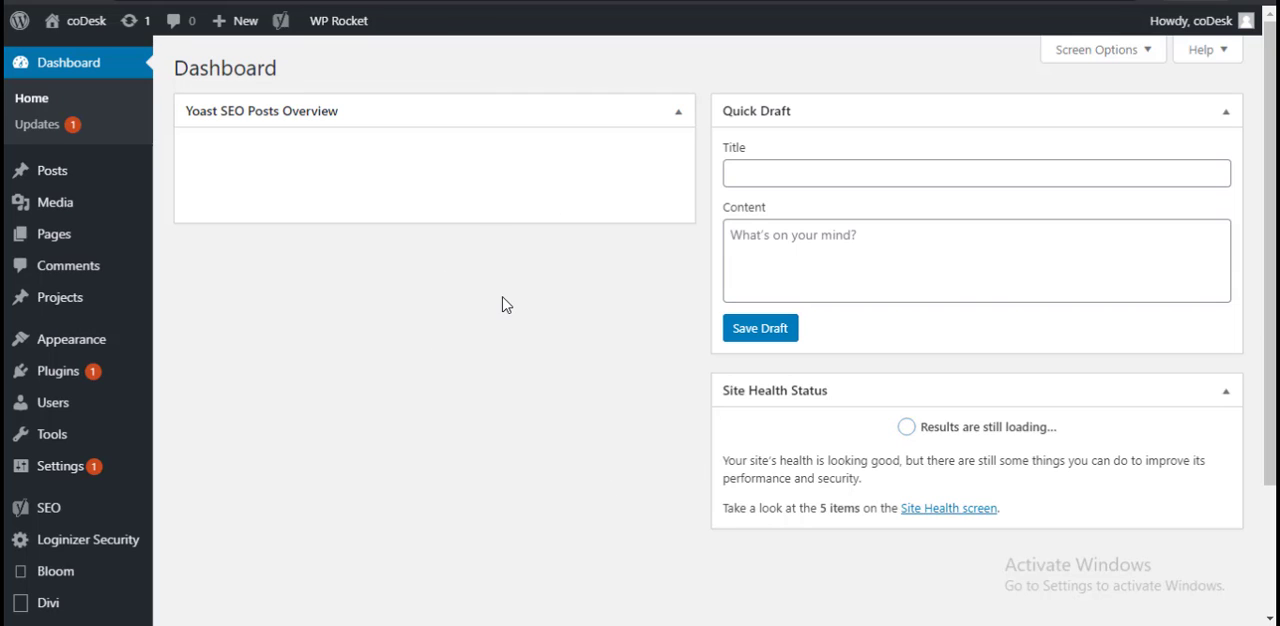
{"action": "left_click", "coordinate": [1117, 58]}
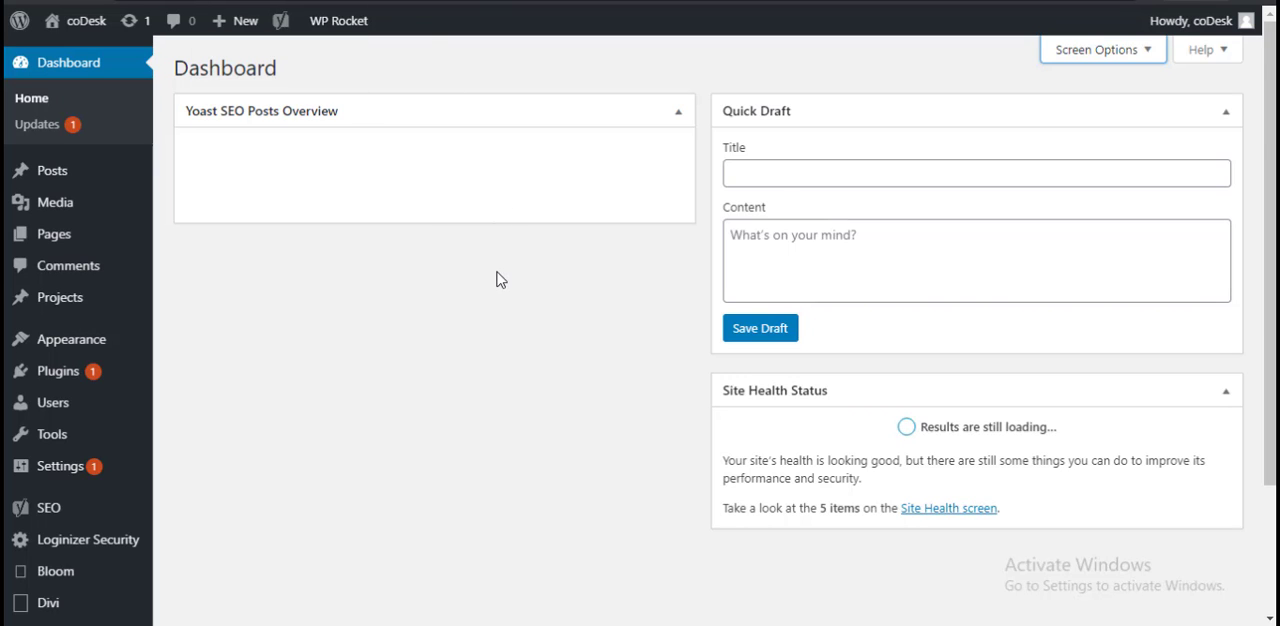
{"action": "scroll", "coordinate": [497, 270], "scroll_direction": "down", "scroll_amount": 2}
{"action": "scroll", "coordinate": [497, 266], "scroll_direction": "up", "scroll_amount": 2}
Step: Exit the µTorrent program running in the Windows system tray and return to the dashboard
{"action": "left_click", "coordinate": [1094, 625]}
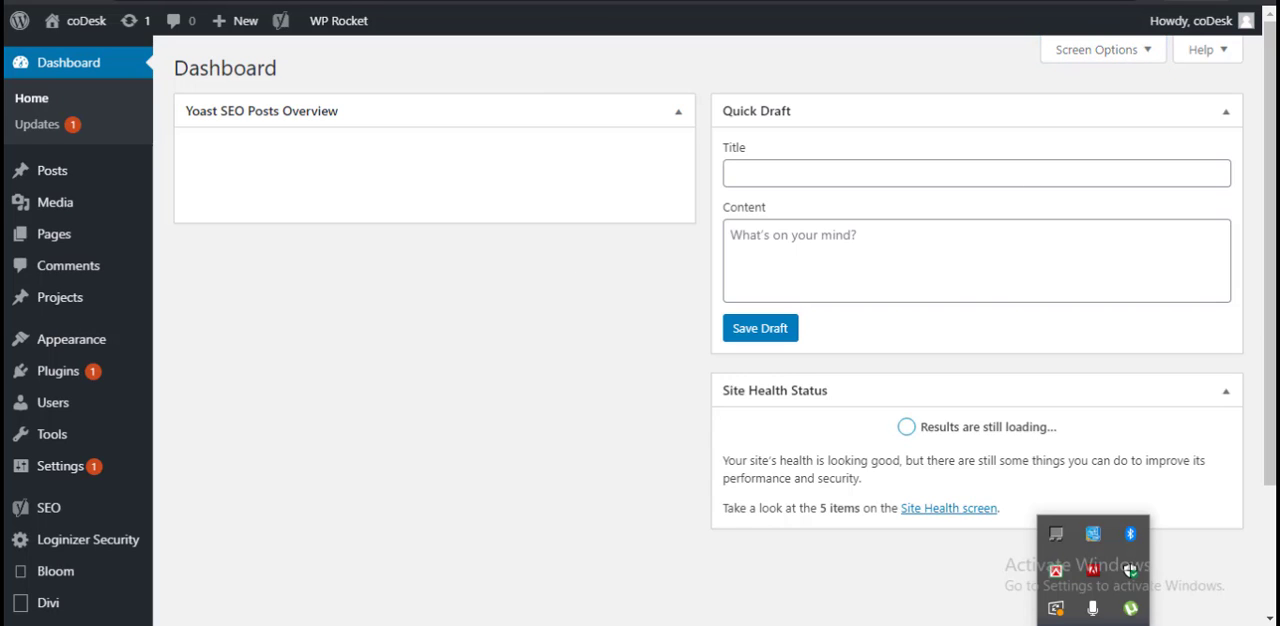
{"action": "right_click", "coordinate": [1128, 615]}
{"action": "left_click", "coordinate": [1125, 598]}
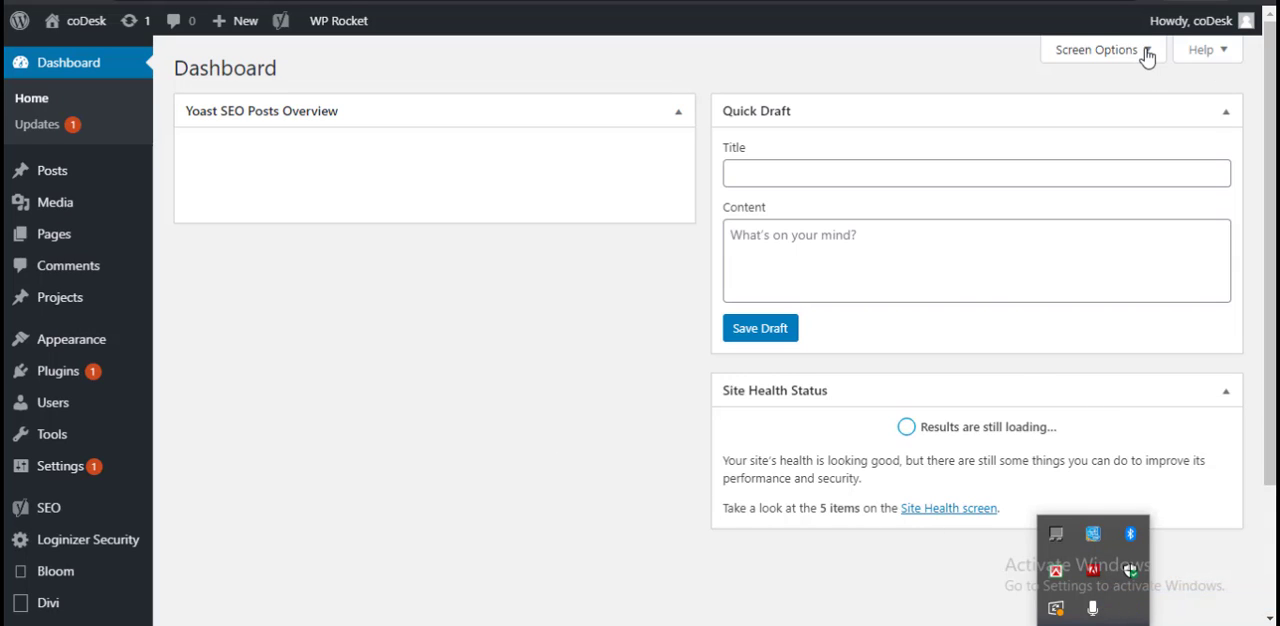
{"action": "left_click", "coordinate": [1014, 383]}
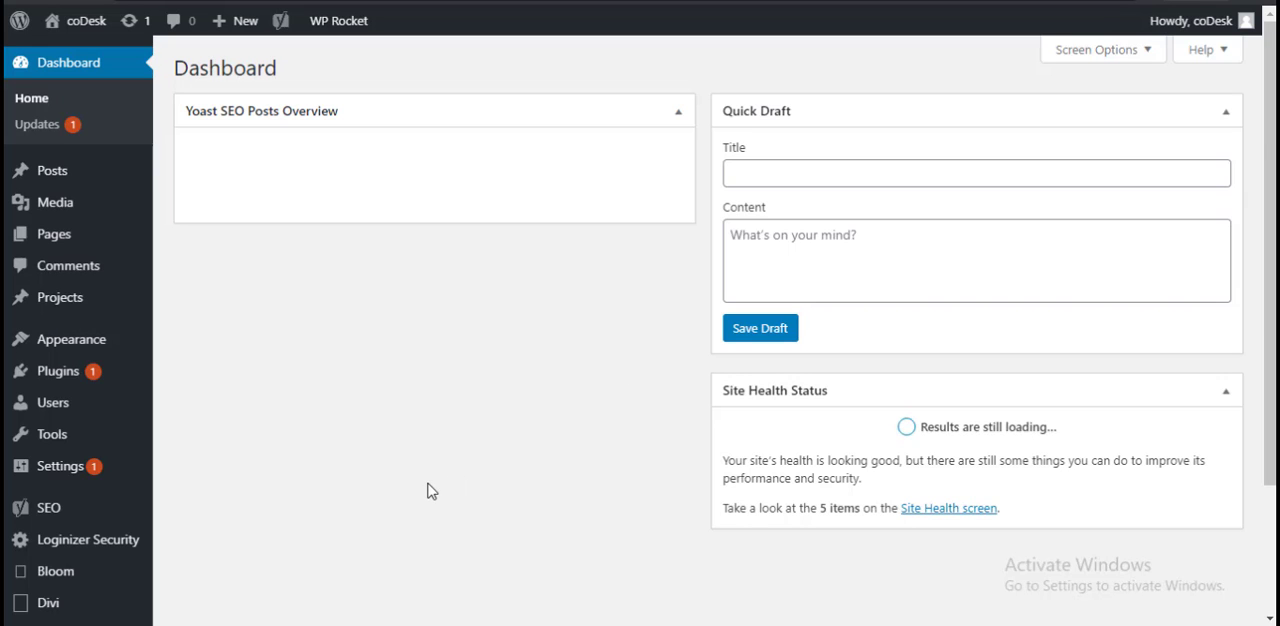
Step: Look over the dashboard and the Title and Content fields of the Quick Draft box
{"action": "scroll", "coordinate": [430, 495], "scroll_direction": "down", "scroll_amount": 3}
{"action": "scroll", "coordinate": [432, 495], "scroll_direction": "up", "scroll_amount": 3}
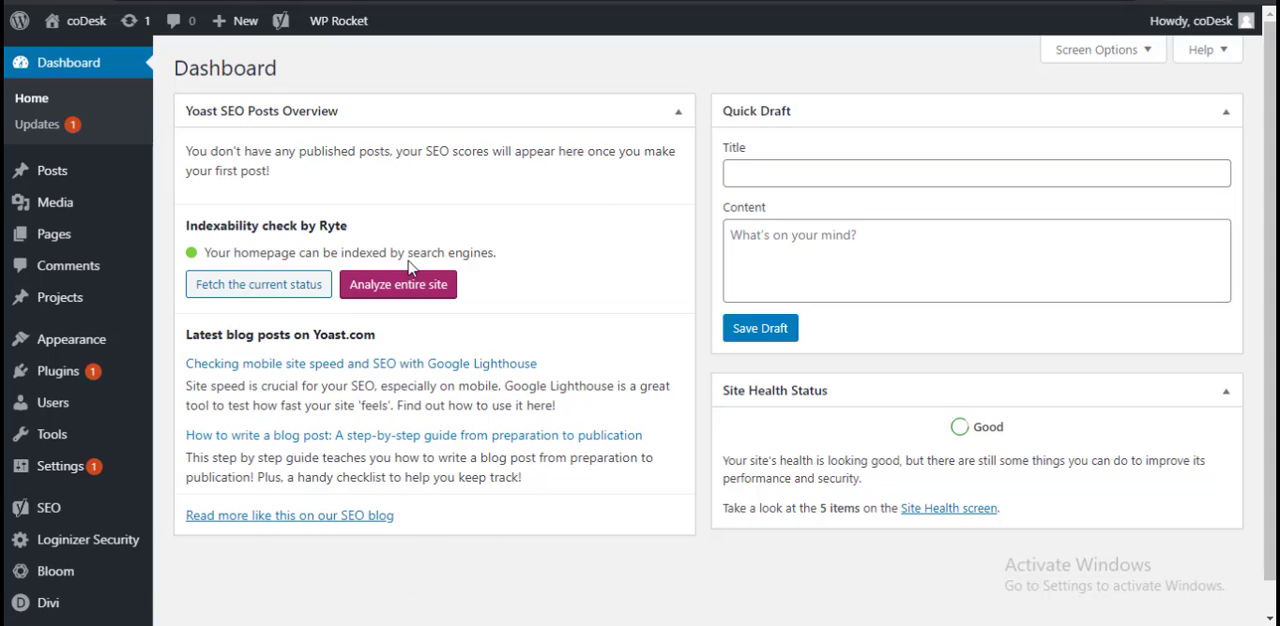
{"action": "left_click", "coordinate": [829, 172]}
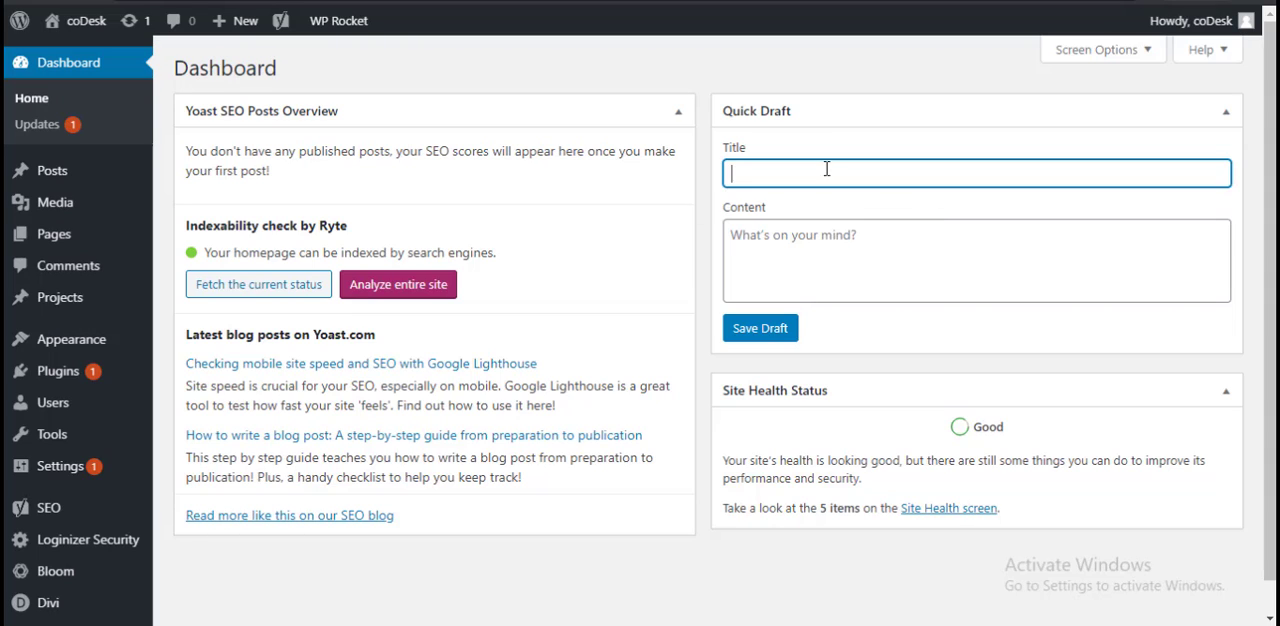
{"action": "left_click", "coordinate": [862, 258]}
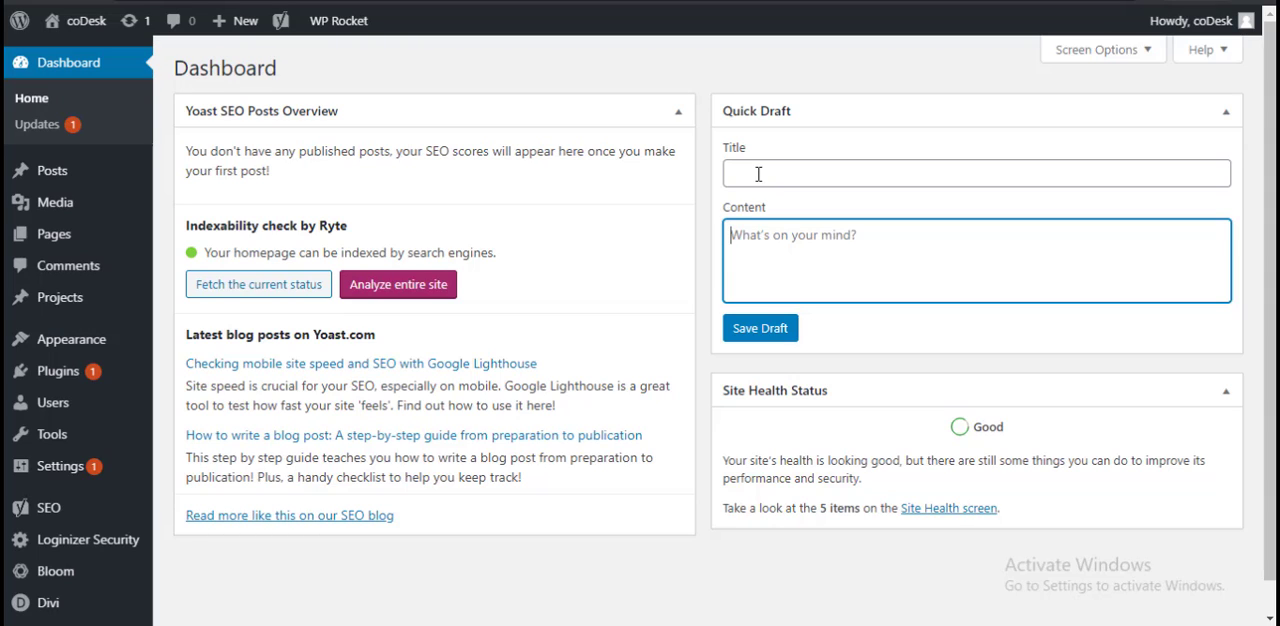
{"action": "left_click", "coordinate": [891, 171]}
{"action": "left_click", "coordinate": [838, 247]}
{"action": "left_click", "coordinate": [818, 172]}
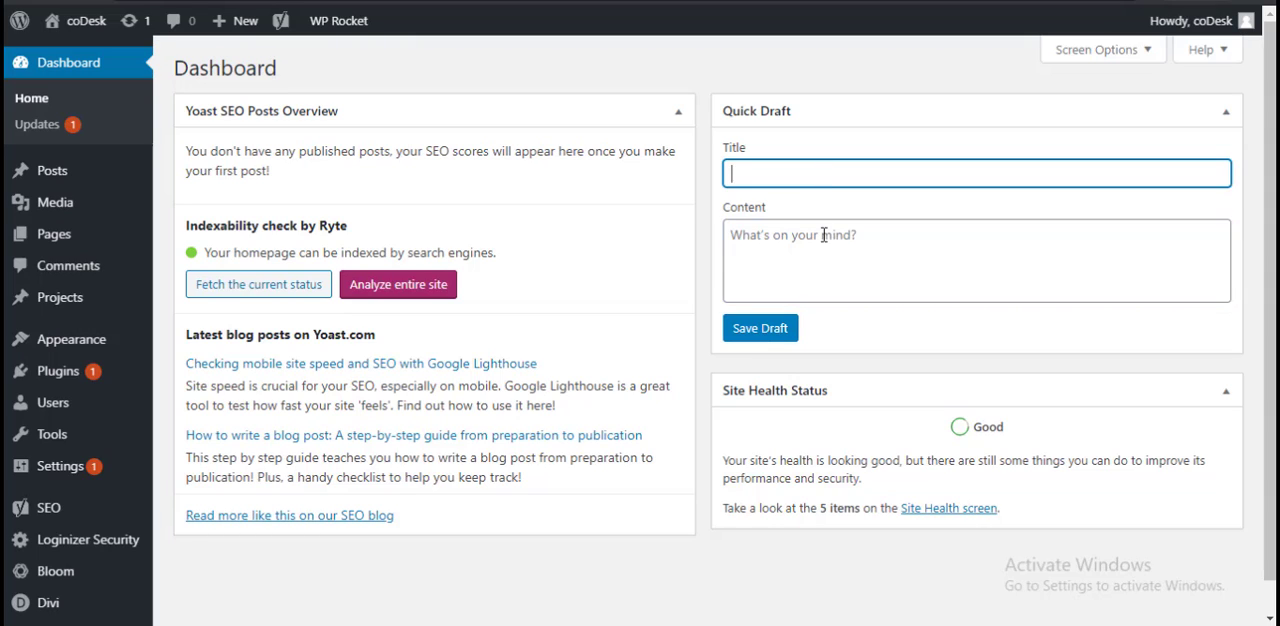
{"action": "left_click", "coordinate": [823, 235]}
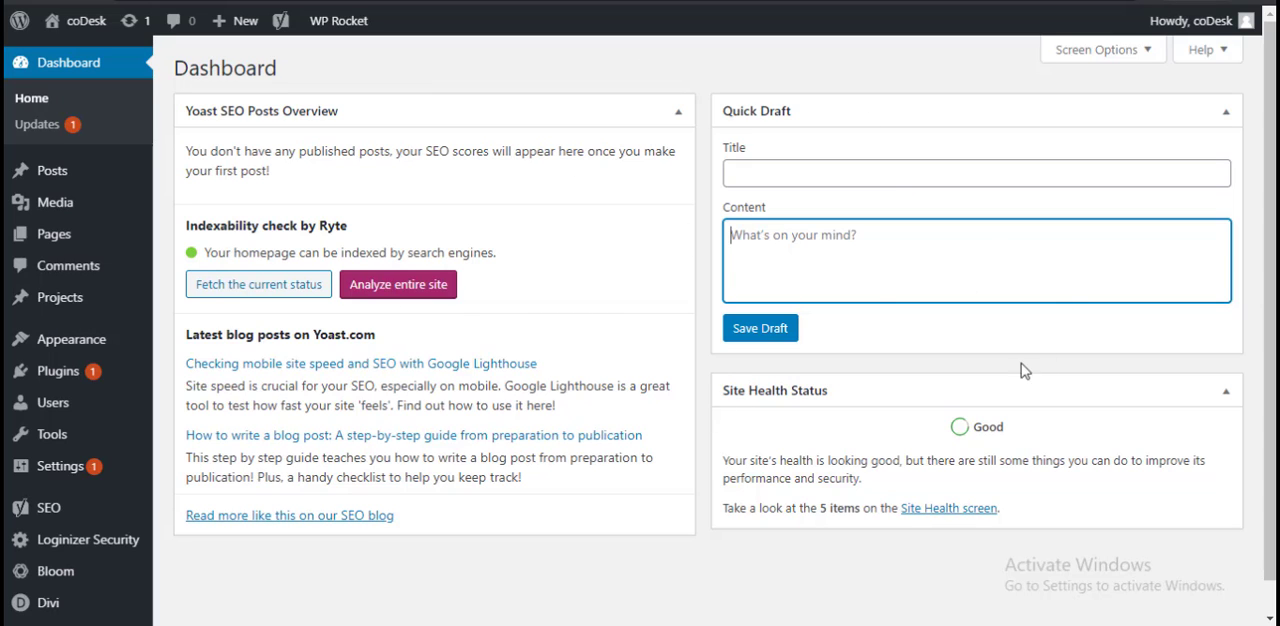
Step: Open the dashboard's screen options and switch the Welcome box on and off again
{"action": "left_click", "coordinate": [1085, 49]}
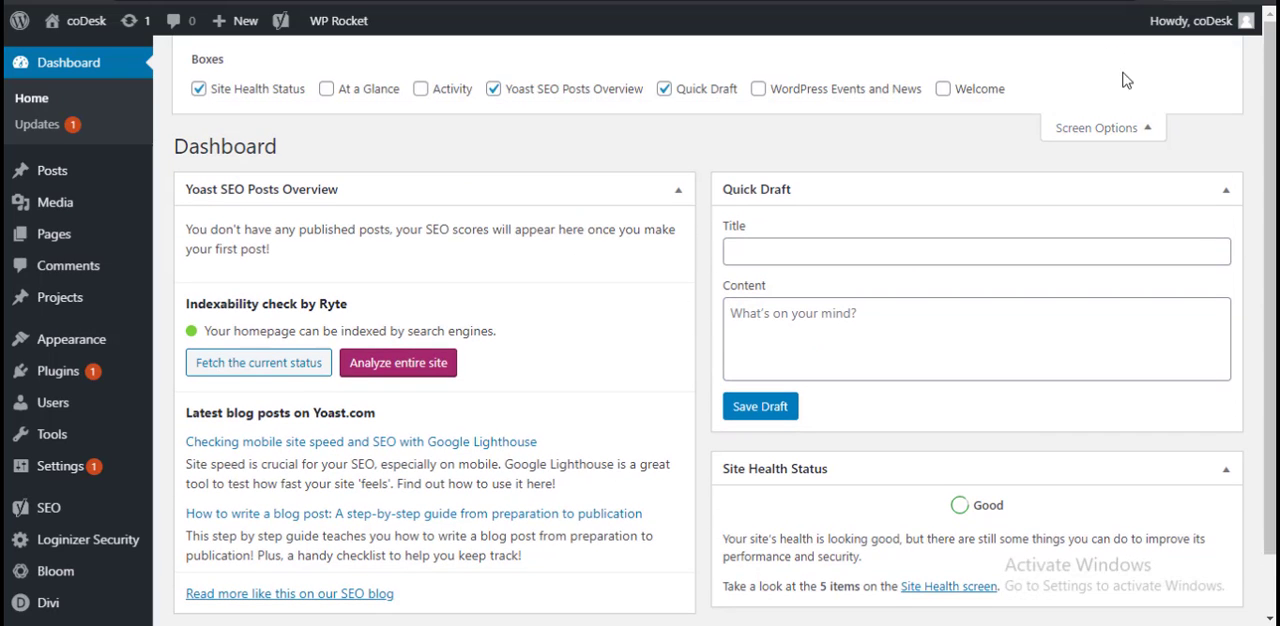
{"action": "left_click", "coordinate": [943, 90]}
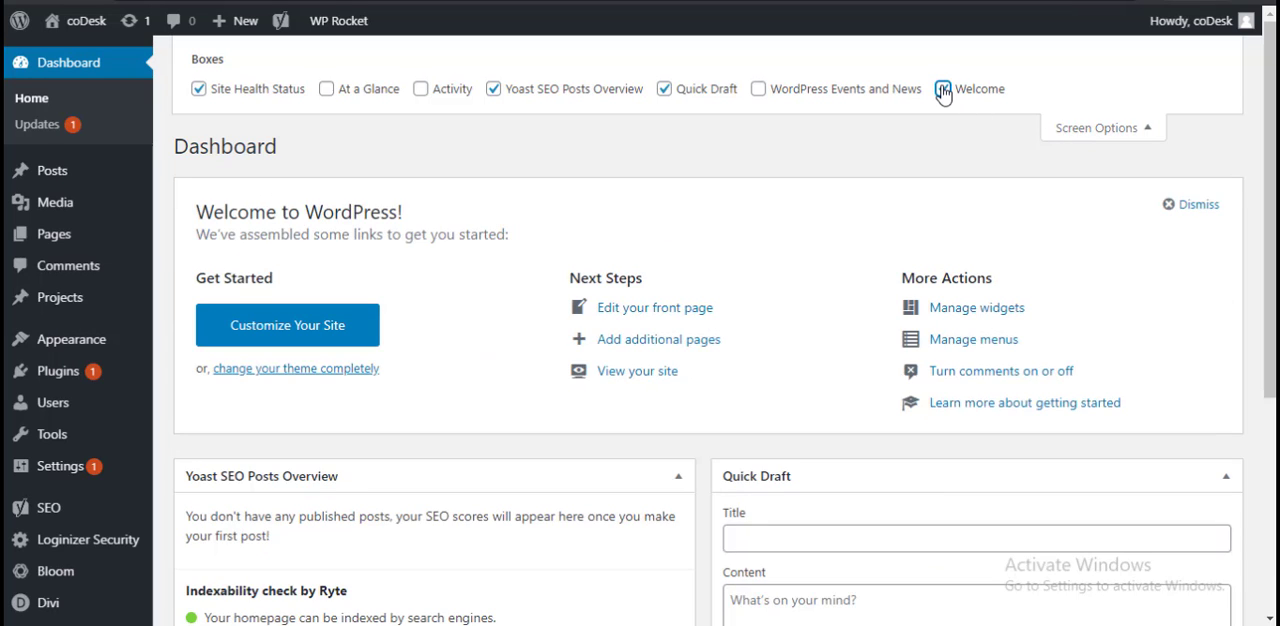
{"action": "left_click", "coordinate": [943, 90]}
{"action": "left_click", "coordinate": [943, 90]}
{"action": "left_click", "coordinate": [943, 90]}
Step: Show the WordPress Events and News box on the dashboard, look at it, and hide it again
{"action": "left_click", "coordinate": [809, 96]}
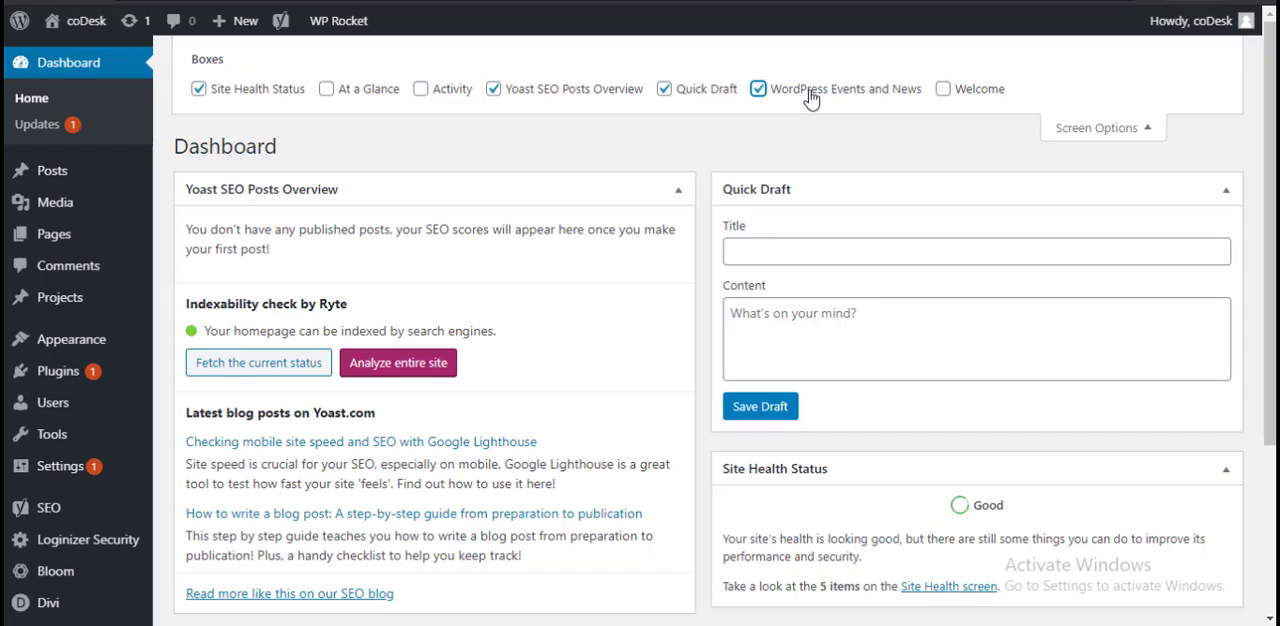
{"action": "left_click", "coordinate": [811, 99]}
{"action": "left_click", "coordinate": [811, 99]}
{"action": "scroll", "coordinate": [843, 346], "scroll_direction": "down", "scroll_amount": 4}
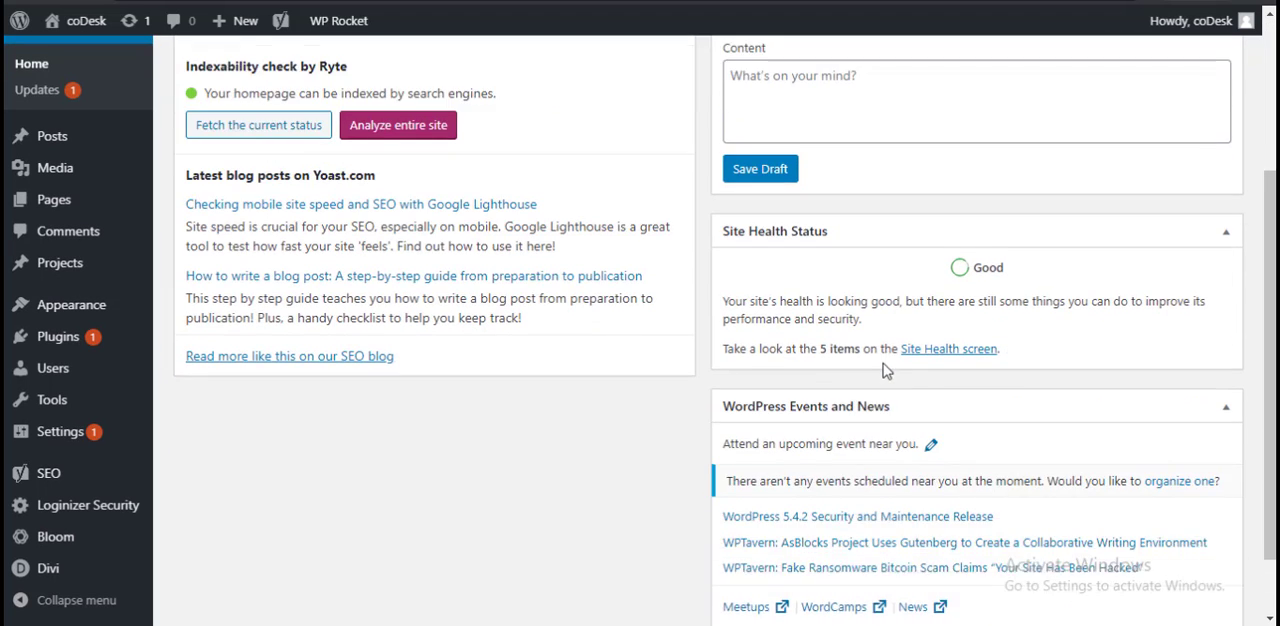
{"action": "scroll", "coordinate": [850, 416], "scroll_direction": "up", "scroll_amount": 5}
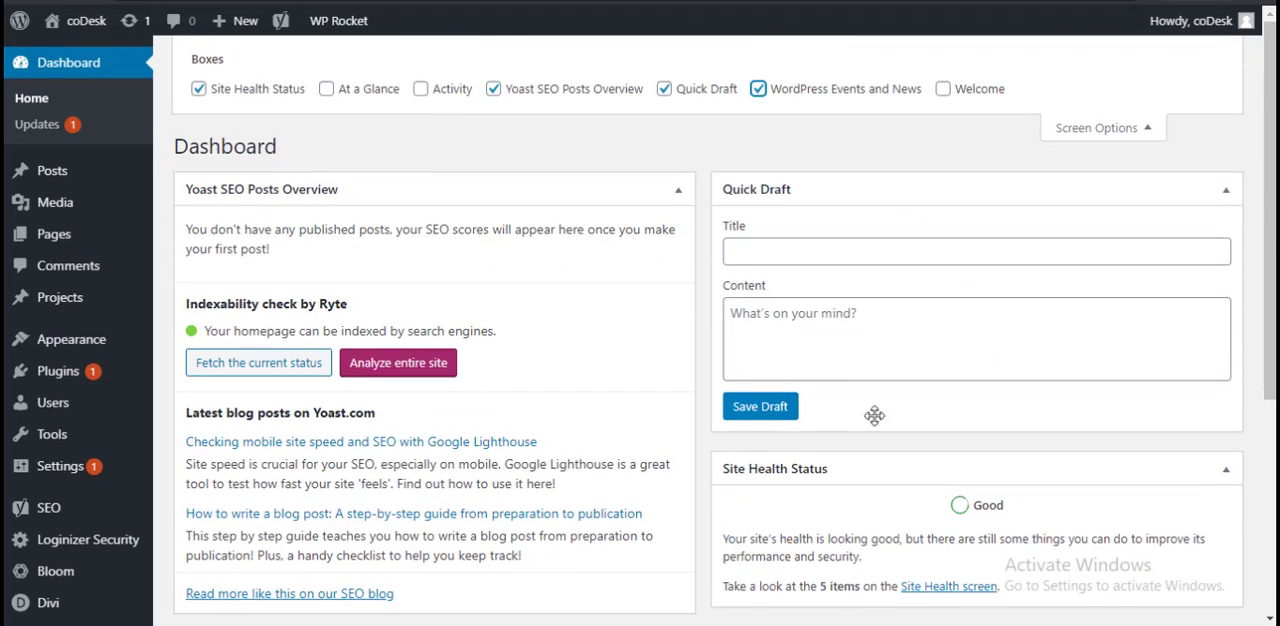
{"action": "left_click", "coordinate": [793, 90]}
Step: Hide and restore the Quick Draft box and the Yoast SEO Posts Overview box in turn
{"action": "left_click", "coordinate": [703, 96]}
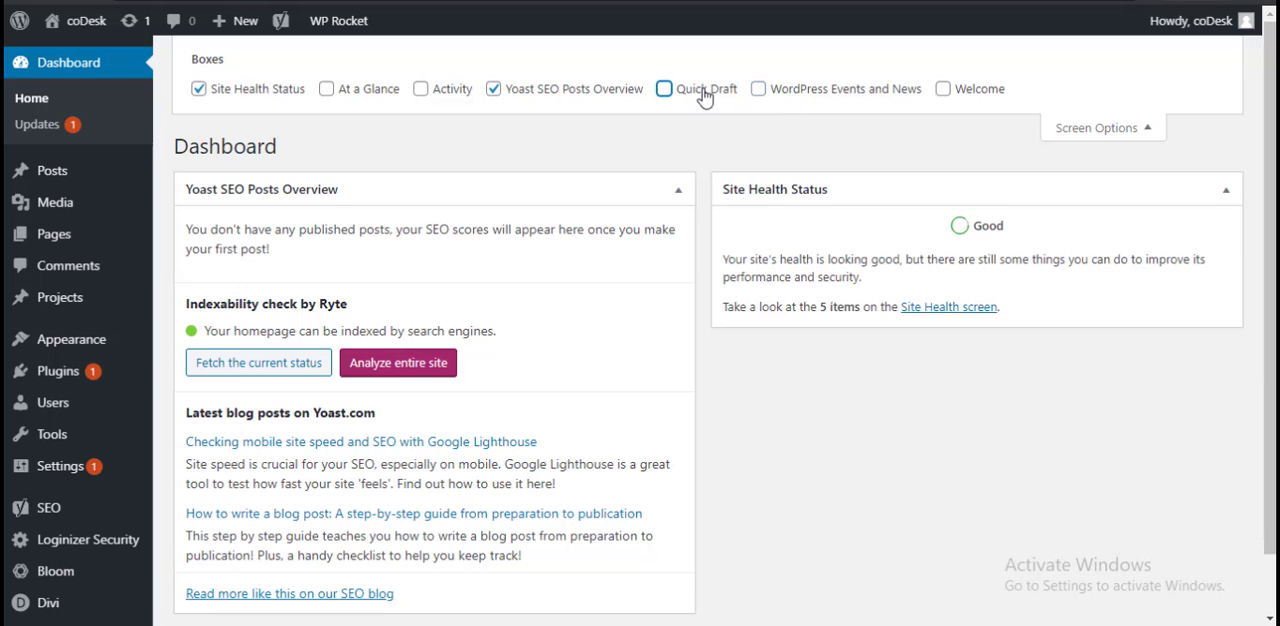
{"action": "left_click", "coordinate": [705, 95]}
{"action": "left_click", "coordinate": [582, 97]}
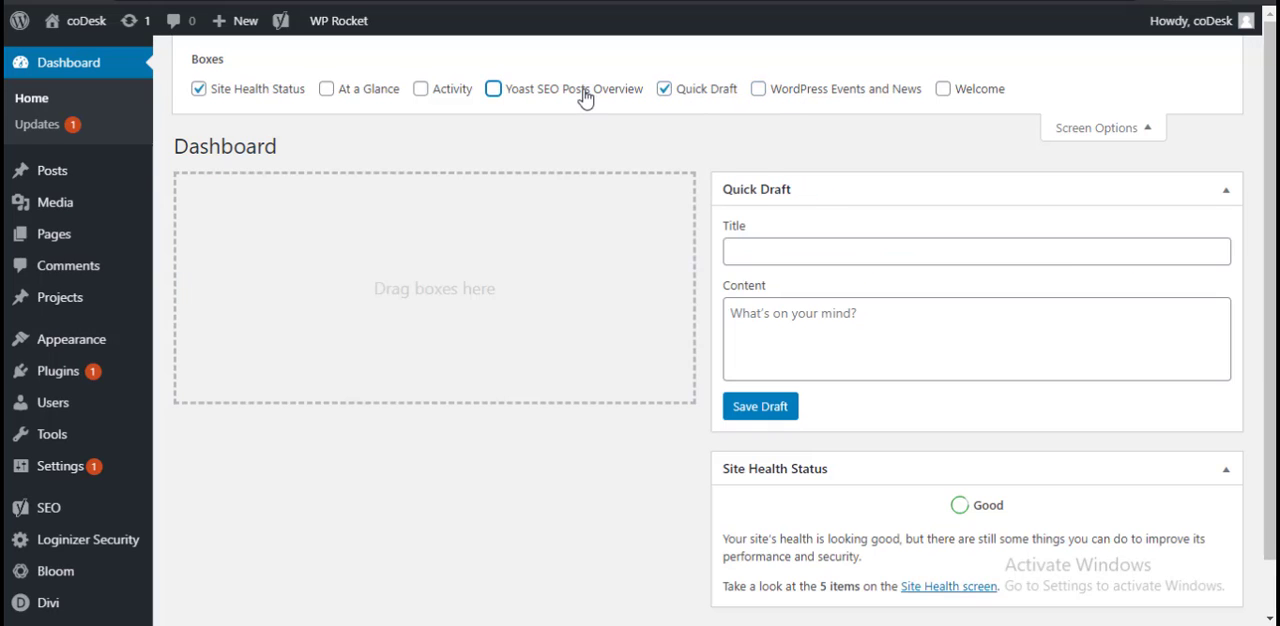
{"action": "left_click", "coordinate": [572, 97]}
Step: Show and hide the Activity box and the At a Glance box on the dashboard in turn
{"action": "left_click", "coordinate": [453, 94]}
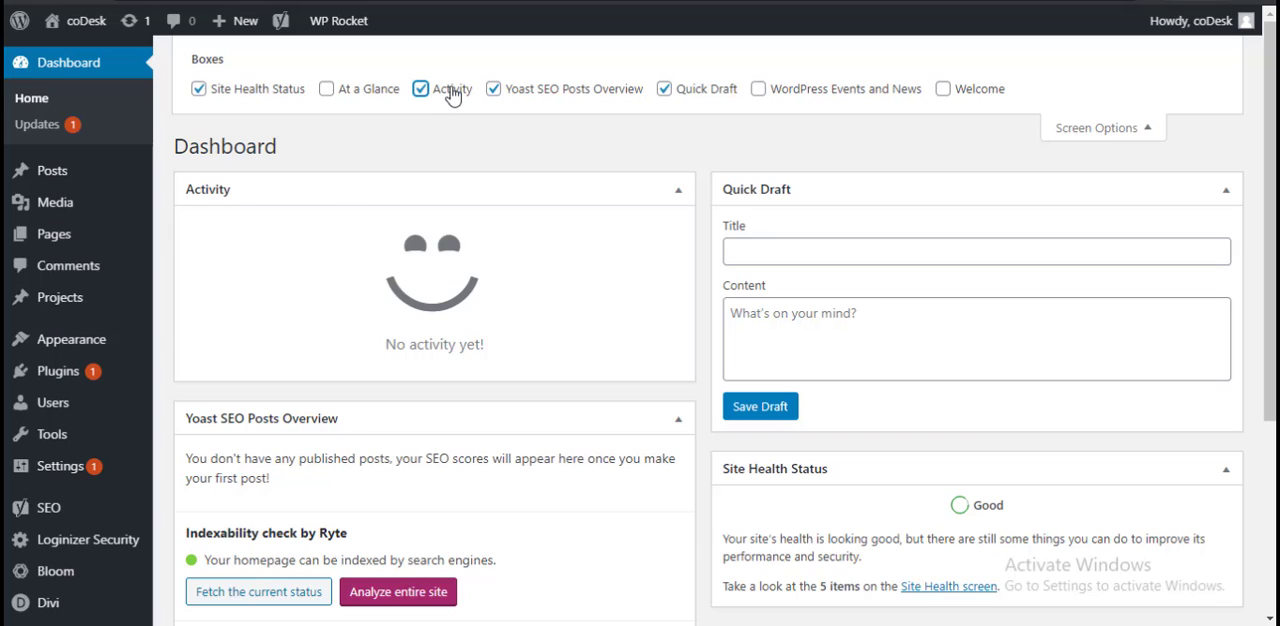
{"action": "left_click", "coordinate": [452, 94]}
{"action": "left_click", "coordinate": [348, 94]}
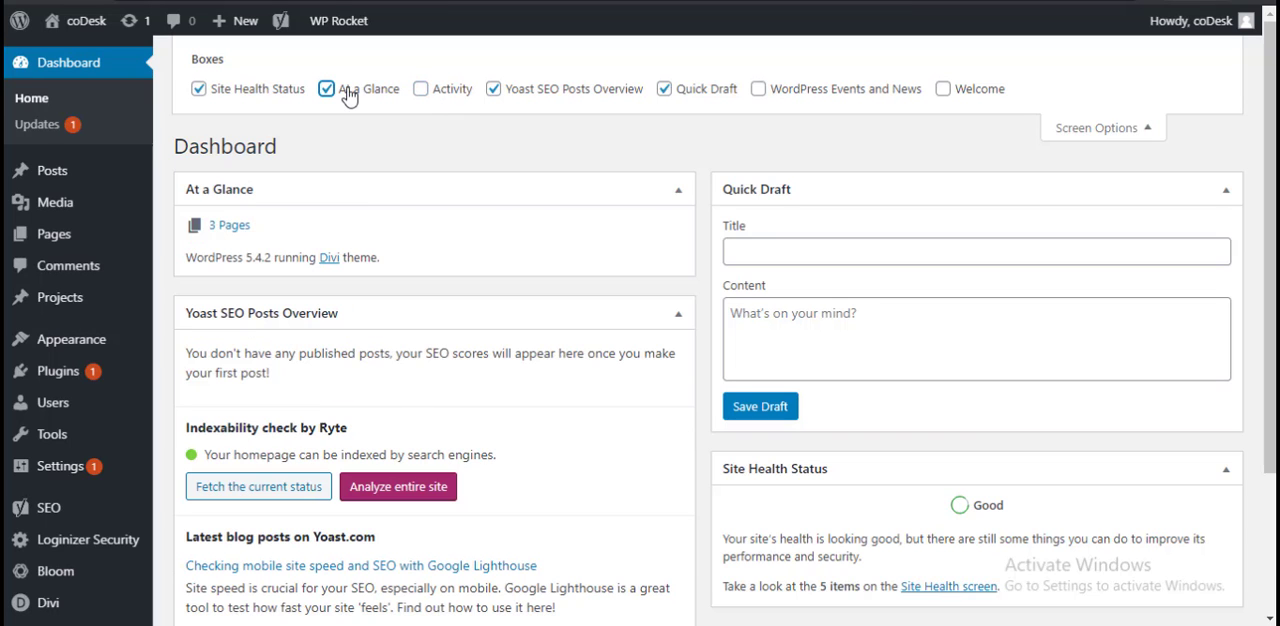
{"action": "left_click", "coordinate": [348, 94]}
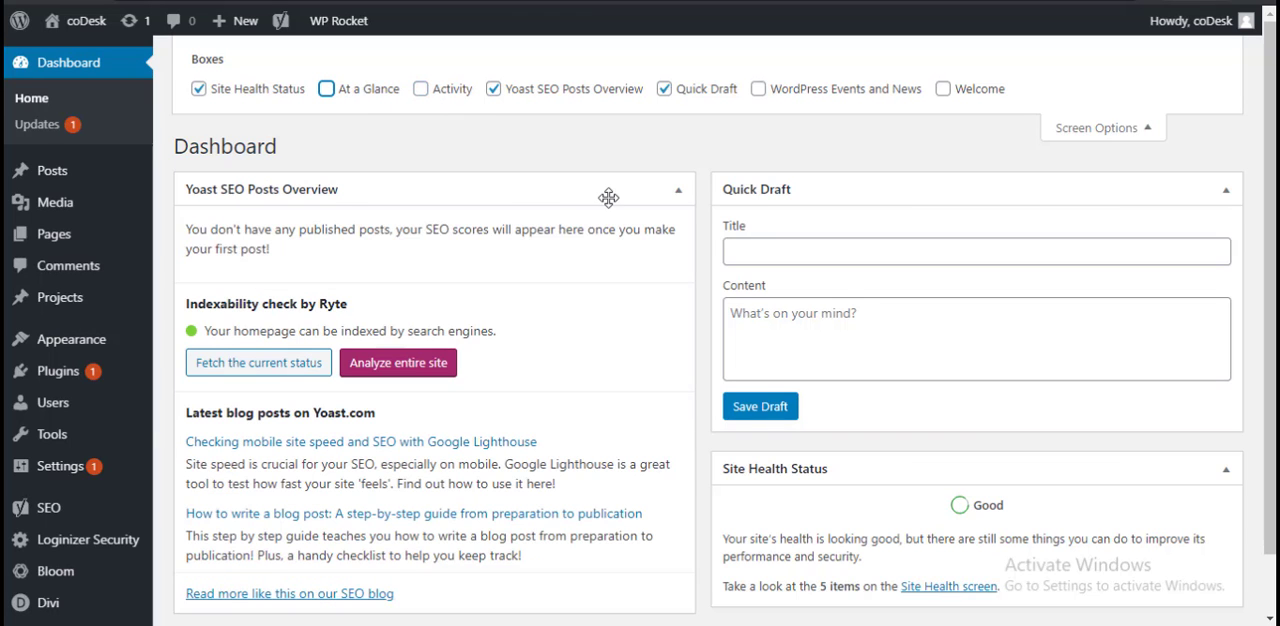
Step: Look over the remaining Yoast SEO, Quick Draft and Site Health Status boxes and close the screen options
{"action": "scroll", "coordinate": [768, 250], "scroll_direction": "down", "scroll_amount": 1}
{"action": "scroll", "coordinate": [1234, 171], "scroll_direction": "up", "scroll_amount": 1}
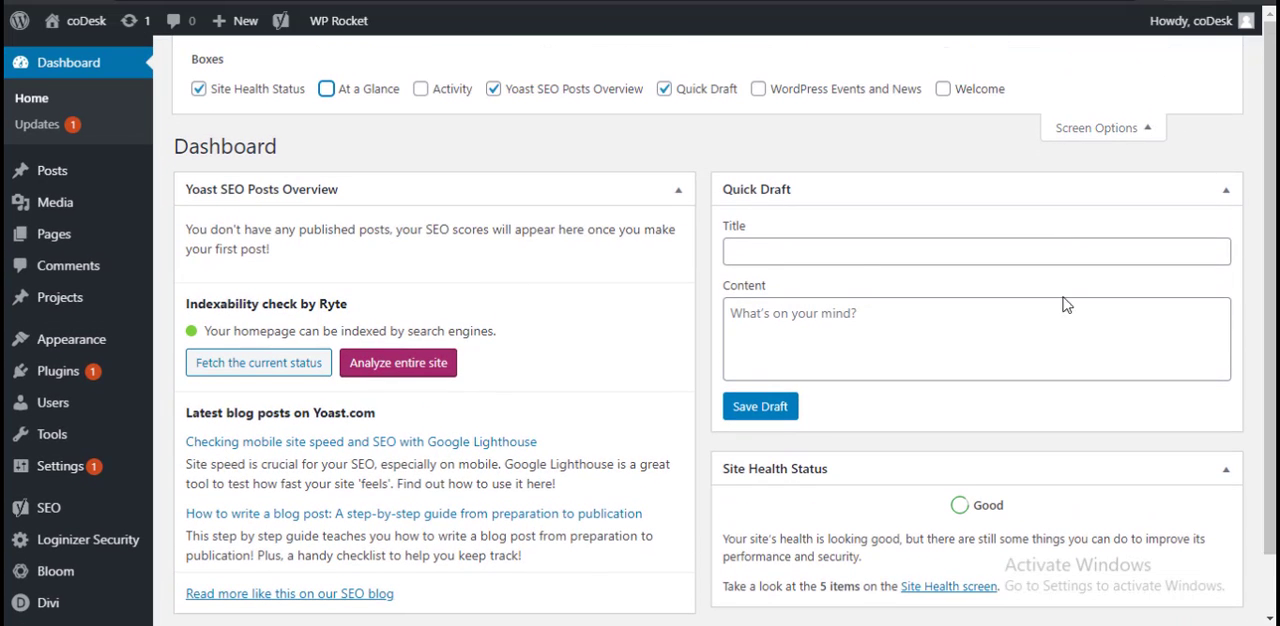
{"action": "scroll", "coordinate": [1090, 361], "scroll_direction": "down", "scroll_amount": 1}
{"action": "scroll", "coordinate": [876, 422], "scroll_direction": "up", "scroll_amount": 1}
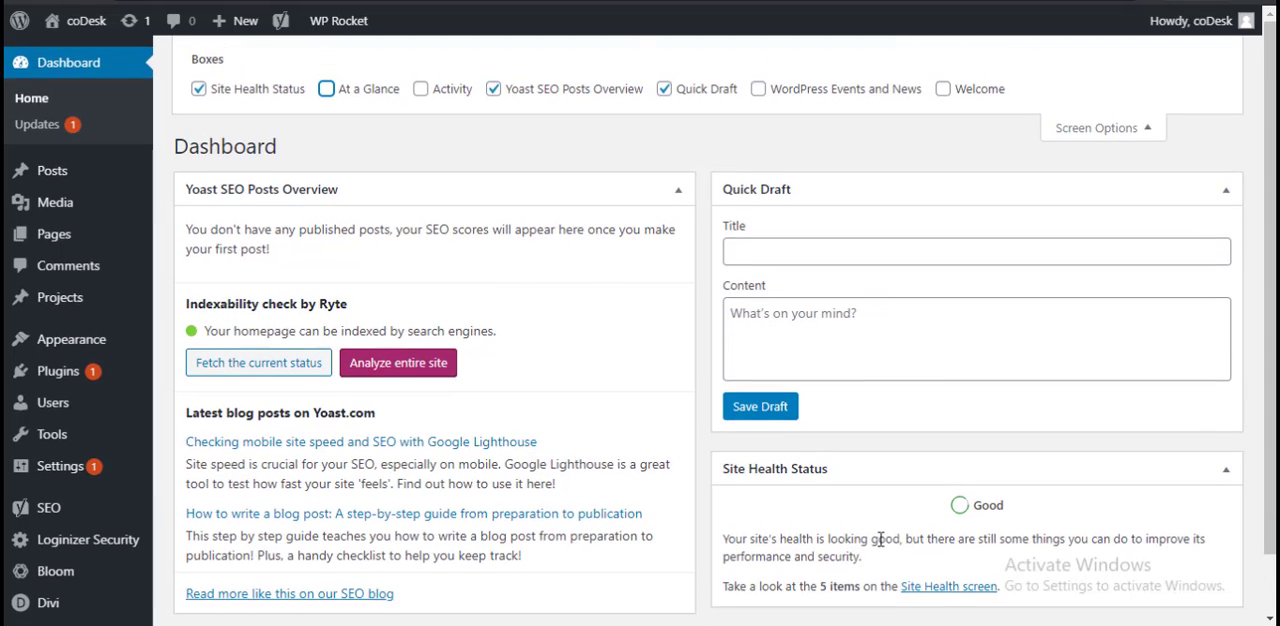
{"action": "scroll", "coordinate": [881, 539], "scroll_direction": "down", "scroll_amount": 1}
{"action": "scroll", "coordinate": [1157, 160], "scroll_direction": "up", "scroll_amount": 1}
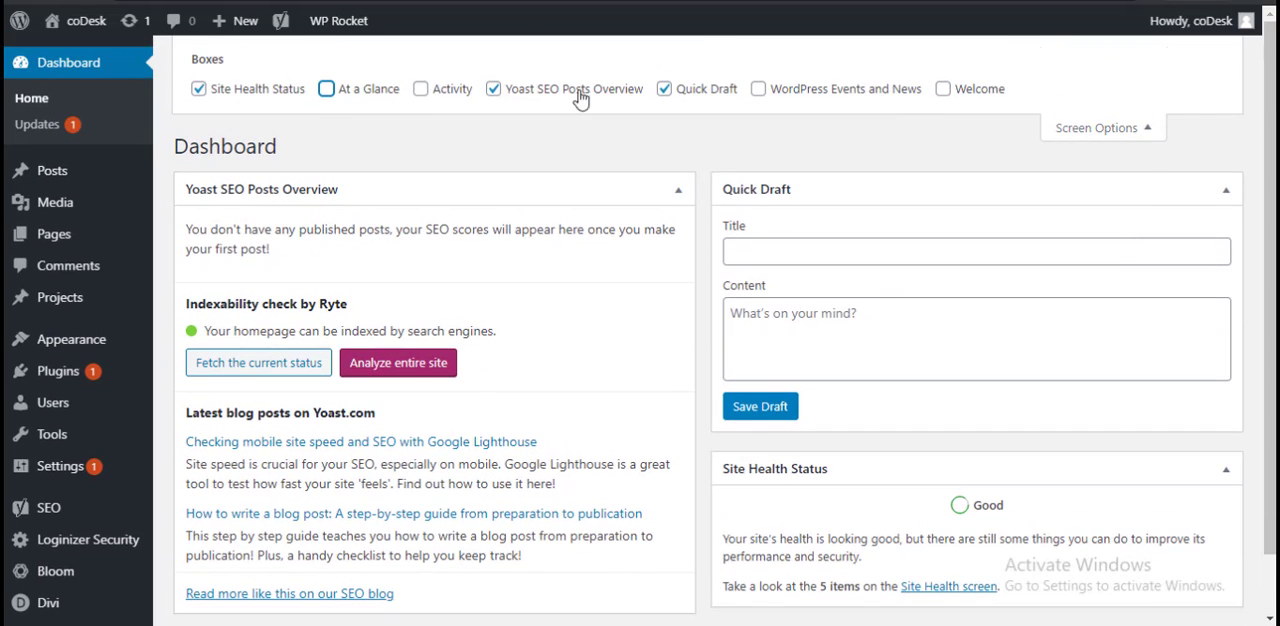
{"action": "left_click", "coordinate": [1105, 130]}
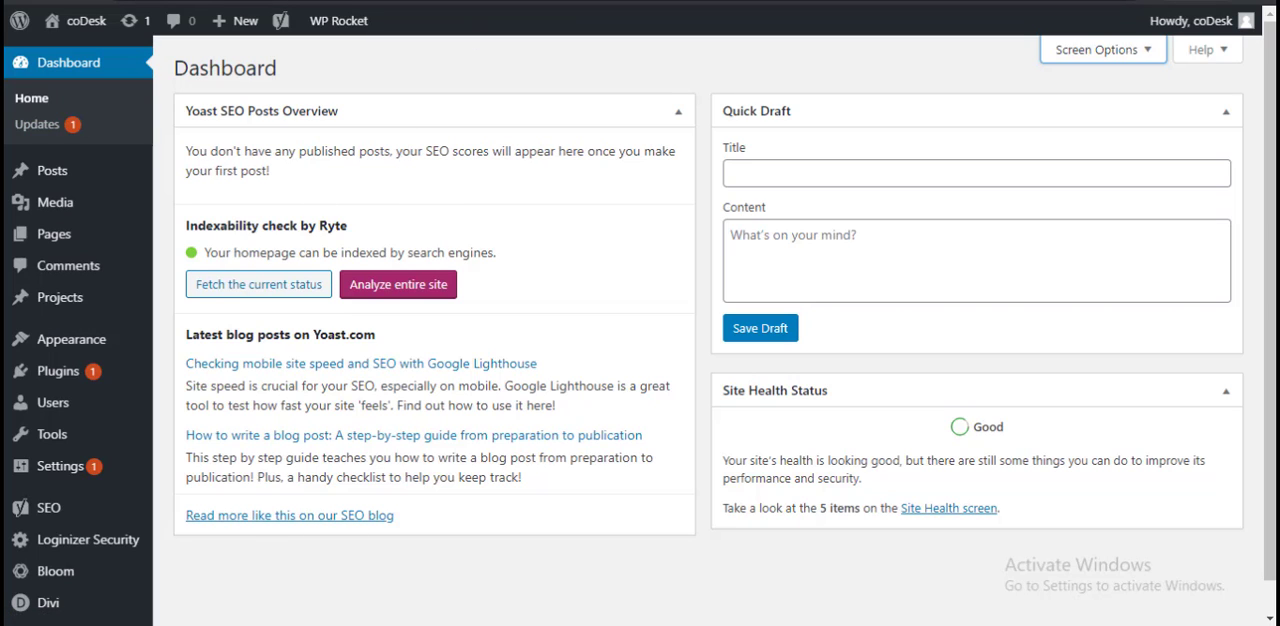
Step: Search Google for "avada" in a new incognito window and open the theme's ThemeForest item page
{"action": "key", "text": "ctrl+shift+n"}
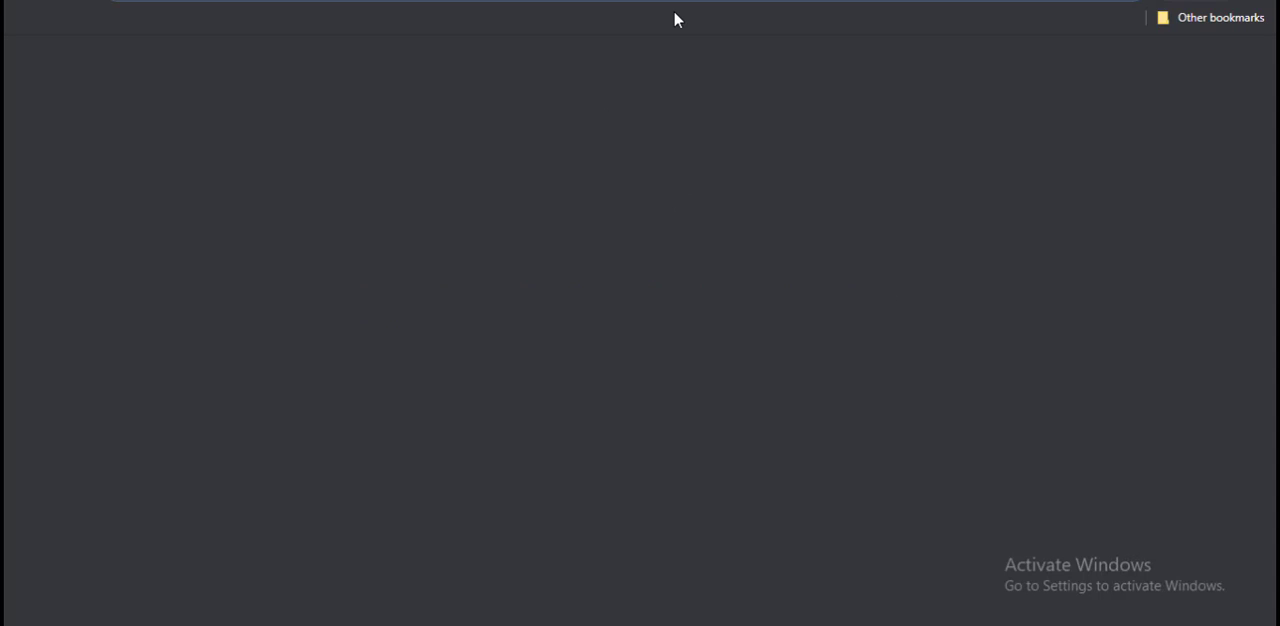
{"action": "type", "text": "ab"}
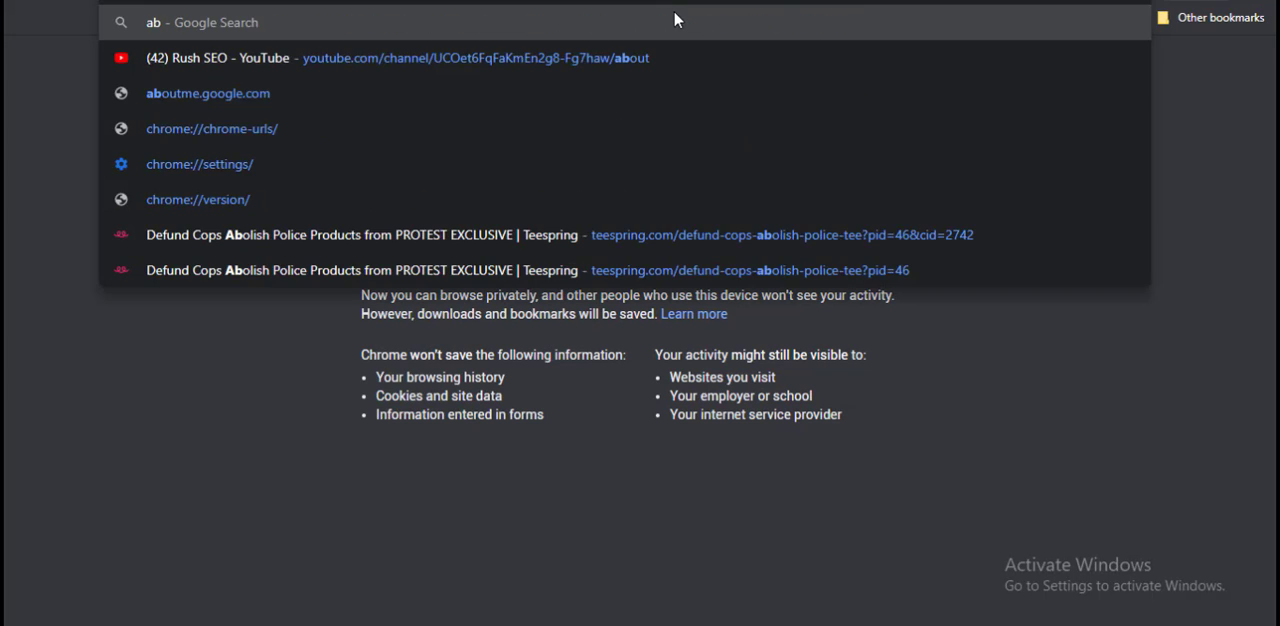
{"action": "key", "text": "Return"}
{"action": "type", "text": "avada"}
{"action": "key", "text": "Return"}
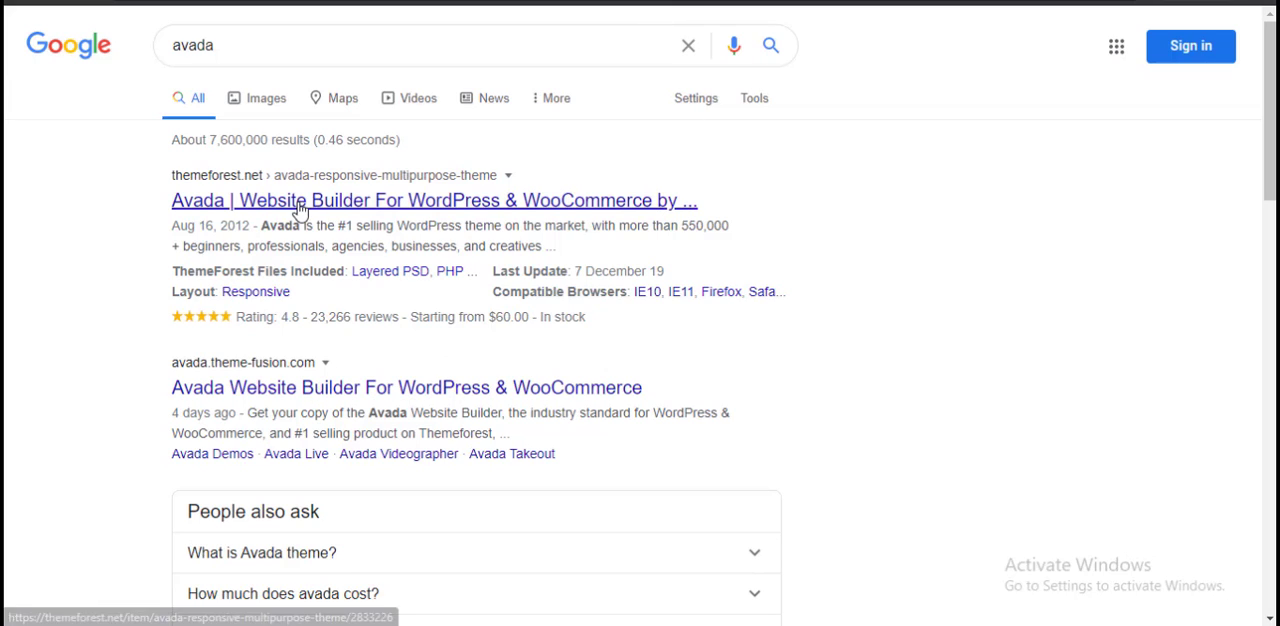
{"action": "left_click", "coordinate": [256, 208]}
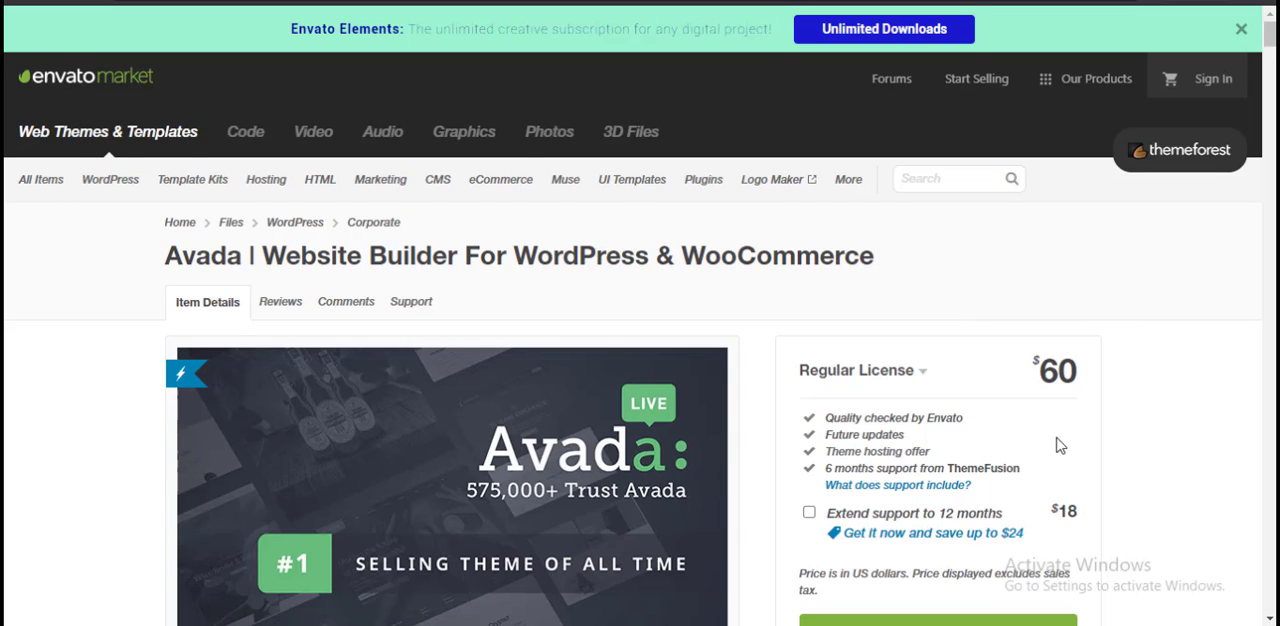
Step: Read through the feature sections in the Avada item description, from Footer Builder to the Dynamic Content System
{"action": "scroll", "coordinate": [1055, 448], "scroll_direction": "down", "scroll_amount": 4}
{"action": "scroll", "coordinate": [772, 425], "scroll_direction": "down", "scroll_amount": 12}
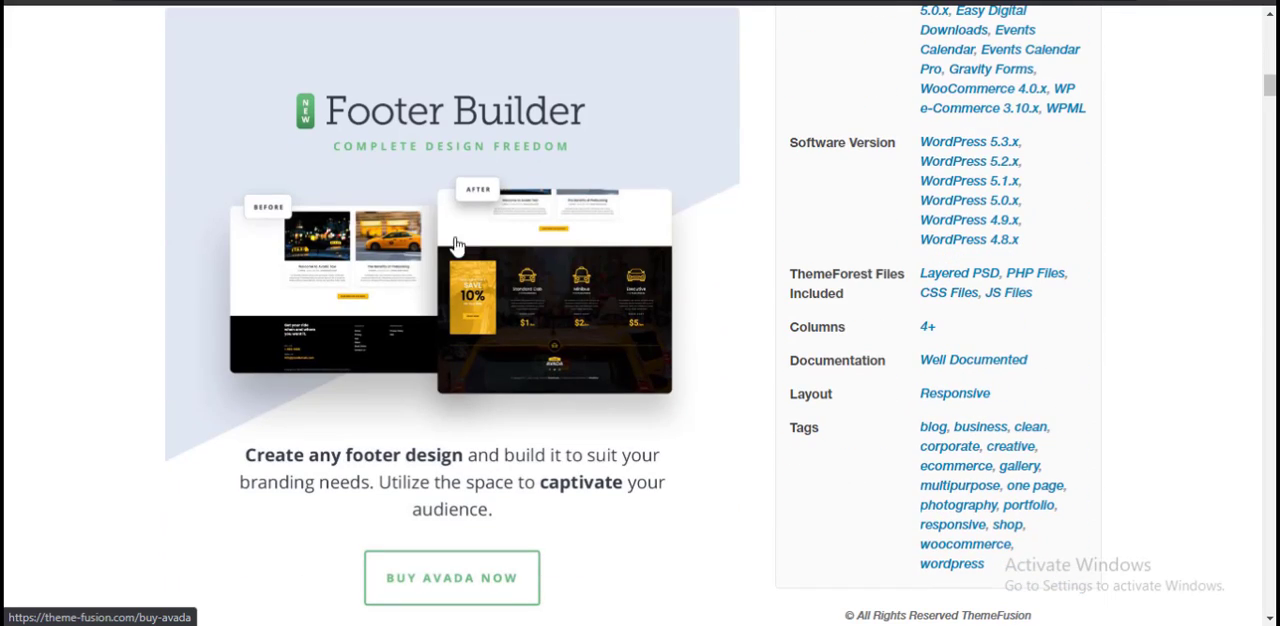
{"action": "scroll", "coordinate": [452, 298], "scroll_direction": "down", "scroll_amount": 7}
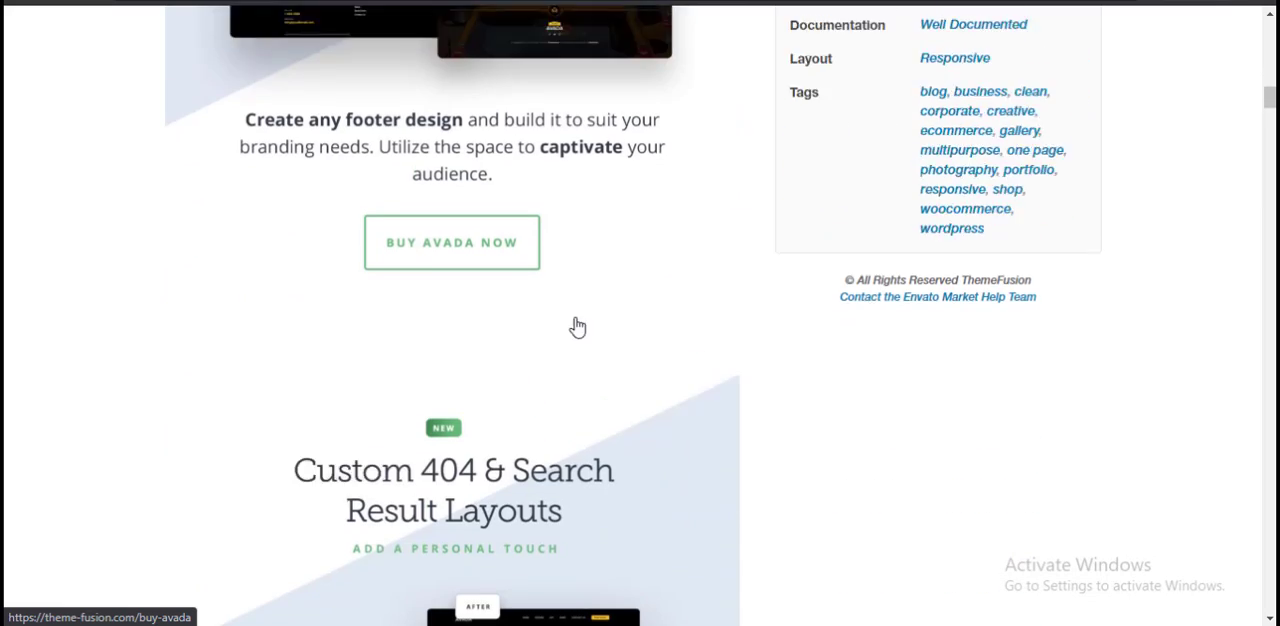
{"action": "scroll", "coordinate": [400, 320], "scroll_direction": "down", "scroll_amount": 12}
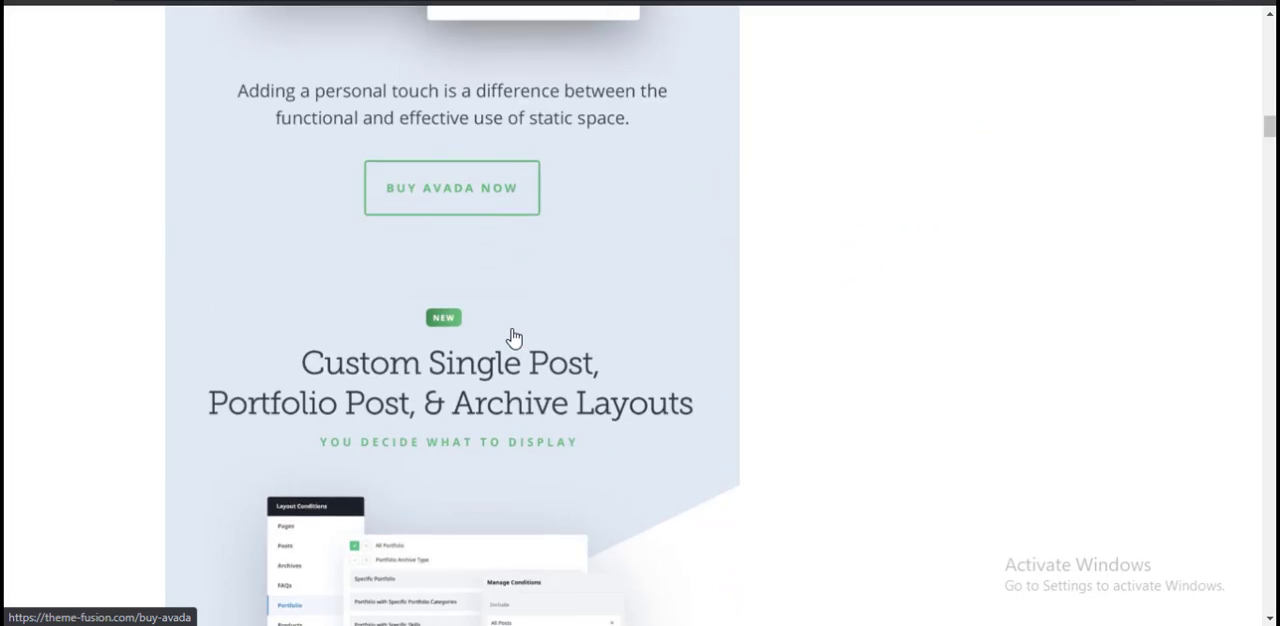
{"action": "scroll", "coordinate": [768, 411], "scroll_direction": "down", "scroll_amount": 5}
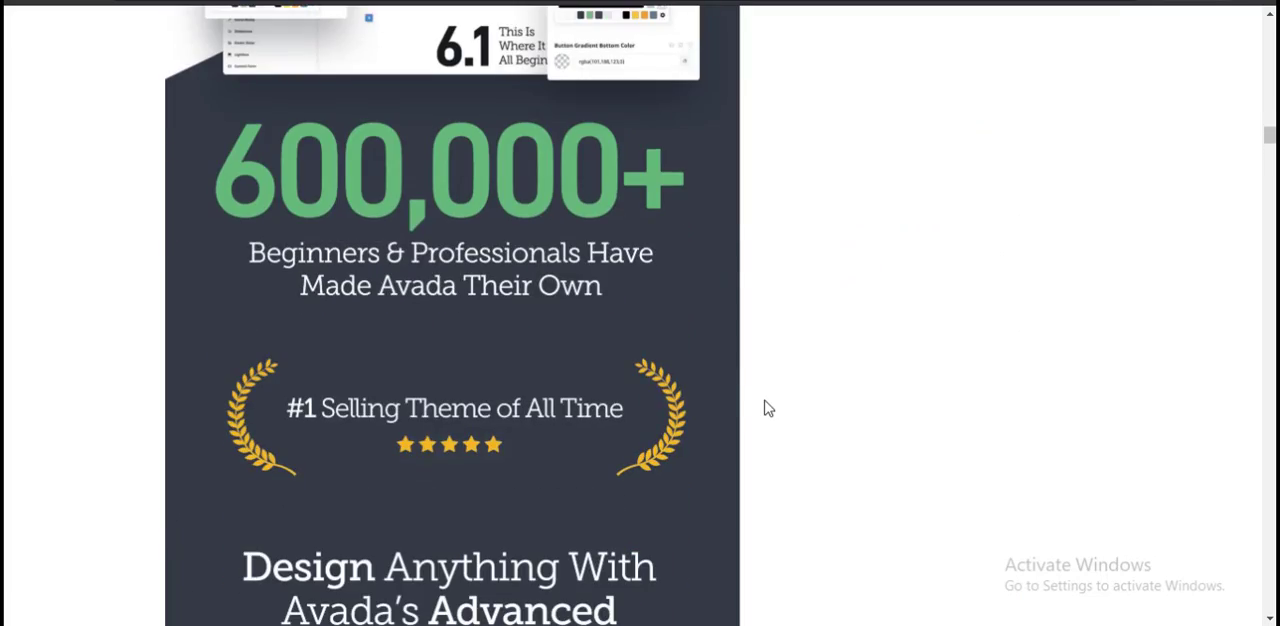
{"action": "scroll", "coordinate": [766, 406], "scroll_direction": "up", "scroll_amount": 2}
{"action": "scroll", "coordinate": [766, 406], "scroll_direction": "down", "scroll_amount": 5}
{"action": "scroll", "coordinate": [497, 347], "scroll_direction": "down", "scroll_amount": 15}
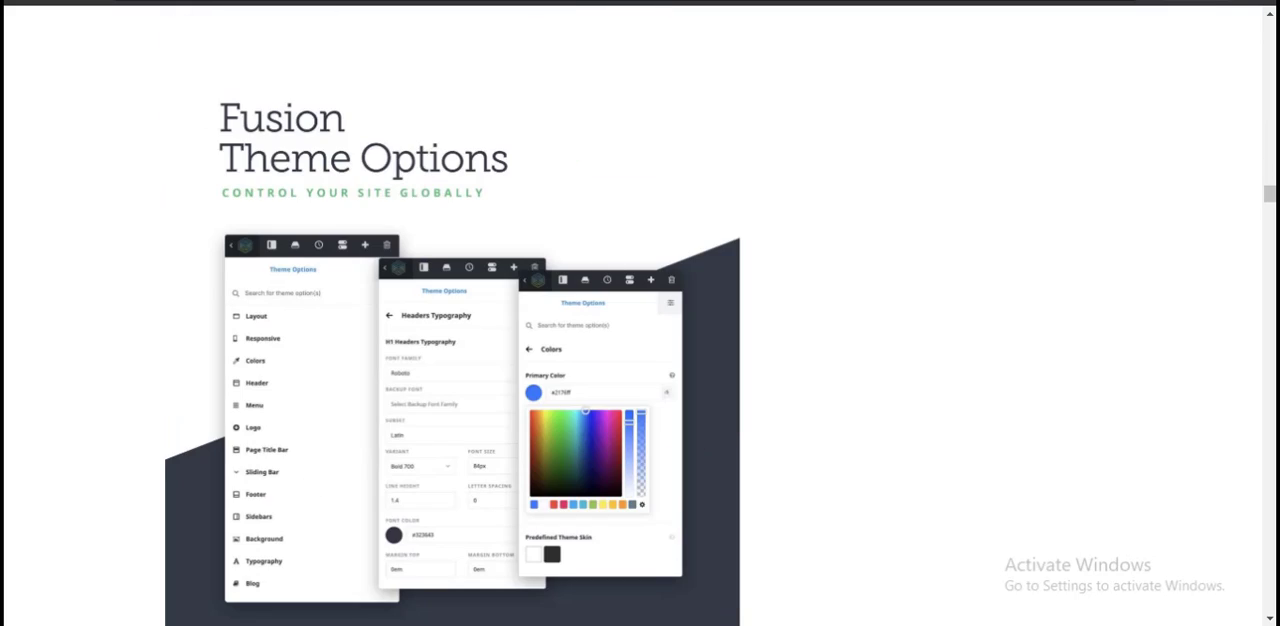
{"action": "scroll", "coordinate": [520, 380], "scroll_direction": "down", "scroll_amount": 15}
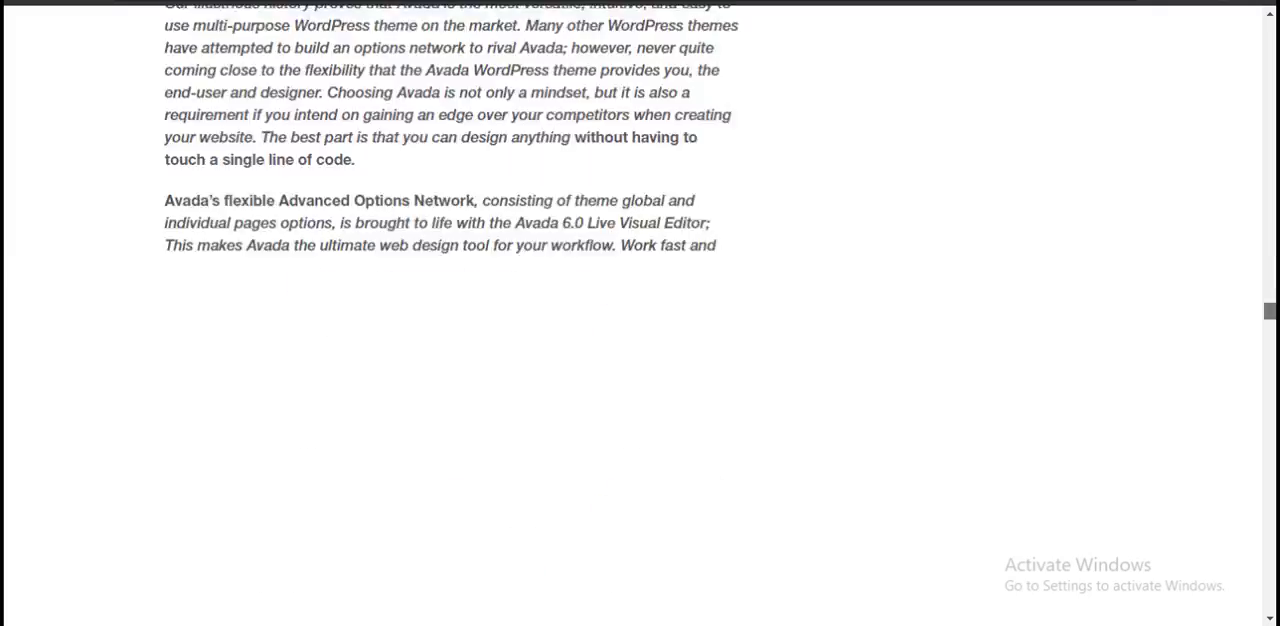
Step: Check the price and license details at the start of the Avada item page and open its live preview
{"action": "left_click_drag", "start_coordinate": [1270, 311], "coordinate": [1270, 28]}
{"action": "scroll", "coordinate": [1248, 172], "scroll_direction": "down", "scroll_amount": 2}
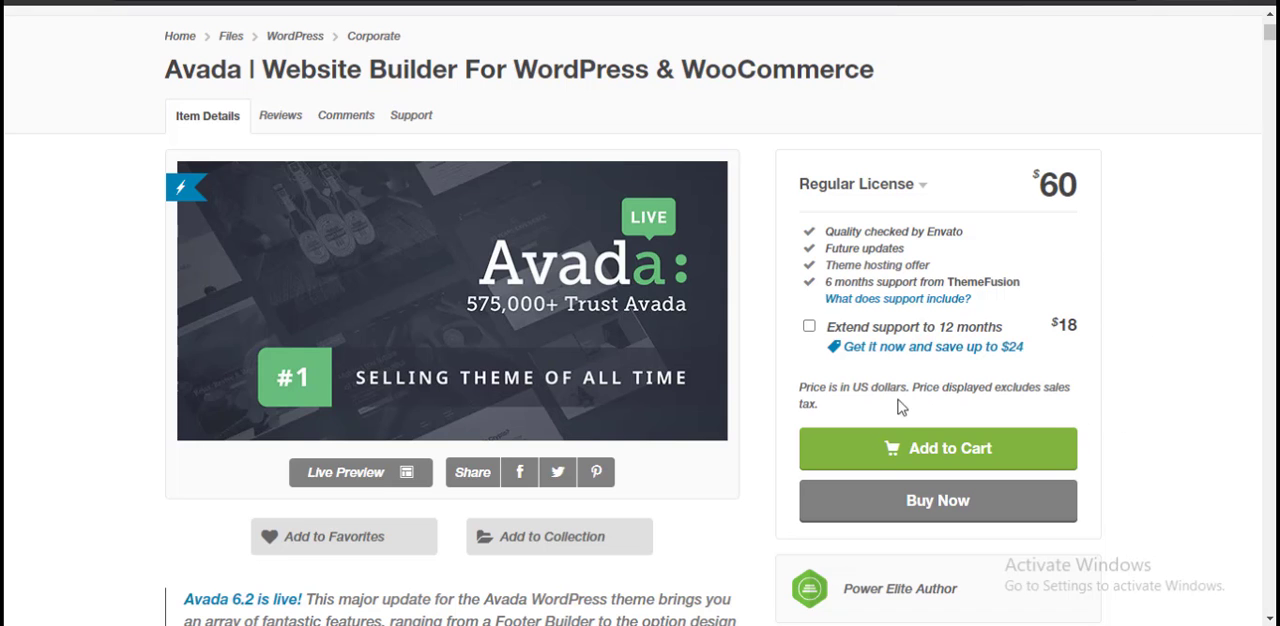
{"action": "mouse_move", "coordinate": [605, 408]}
{"action": "scroll", "coordinate": [571, 386], "scroll_direction": "down", "scroll_amount": 2}
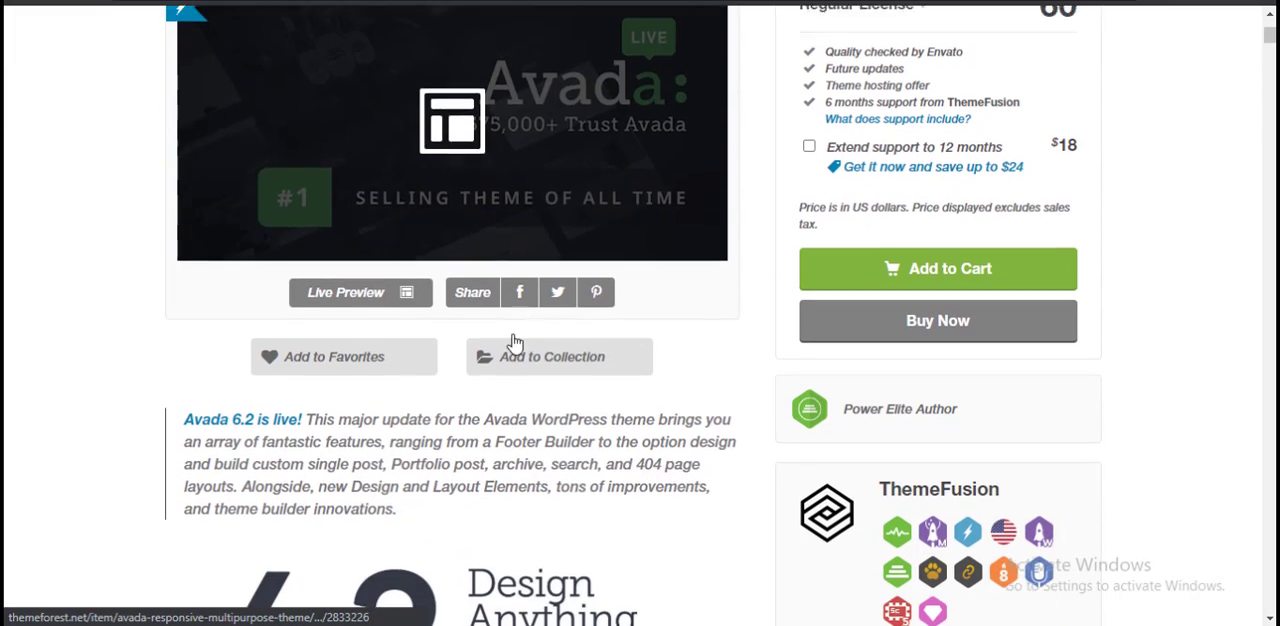
{"action": "left_click", "coordinate": [352, 290]}
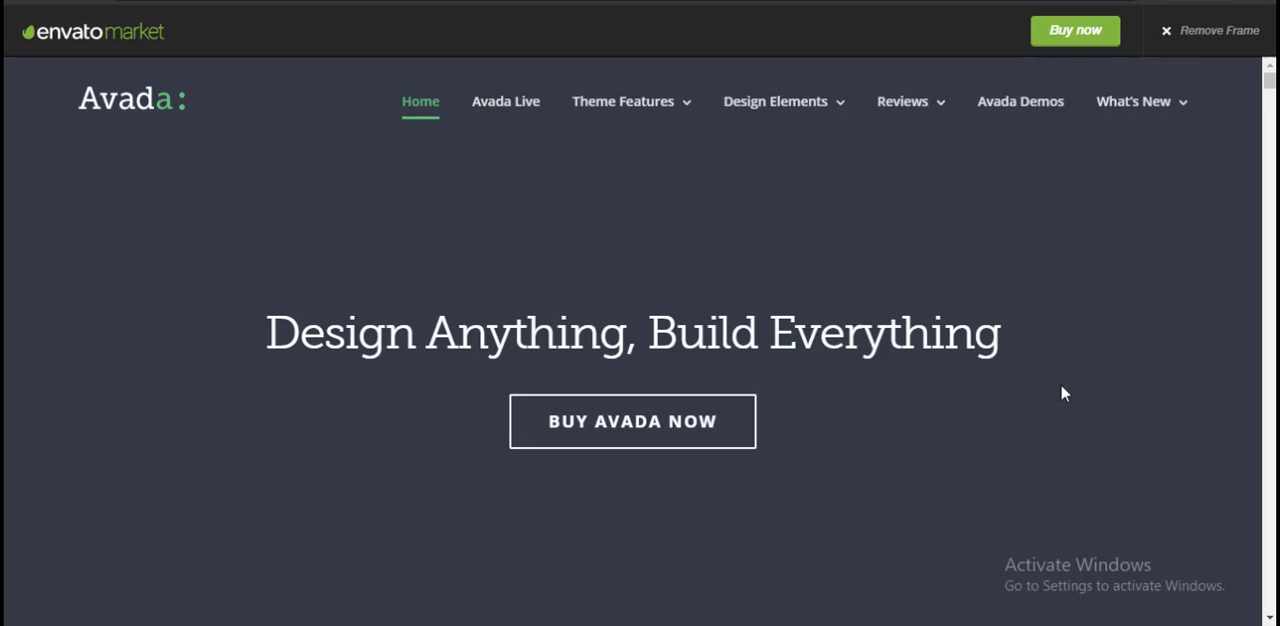
Step: Look through the Avada preview's home page from the opening banner to the Fusion Page Options section
{"action": "scroll", "coordinate": [1063, 393], "scroll_direction": "down", "scroll_amount": 1}
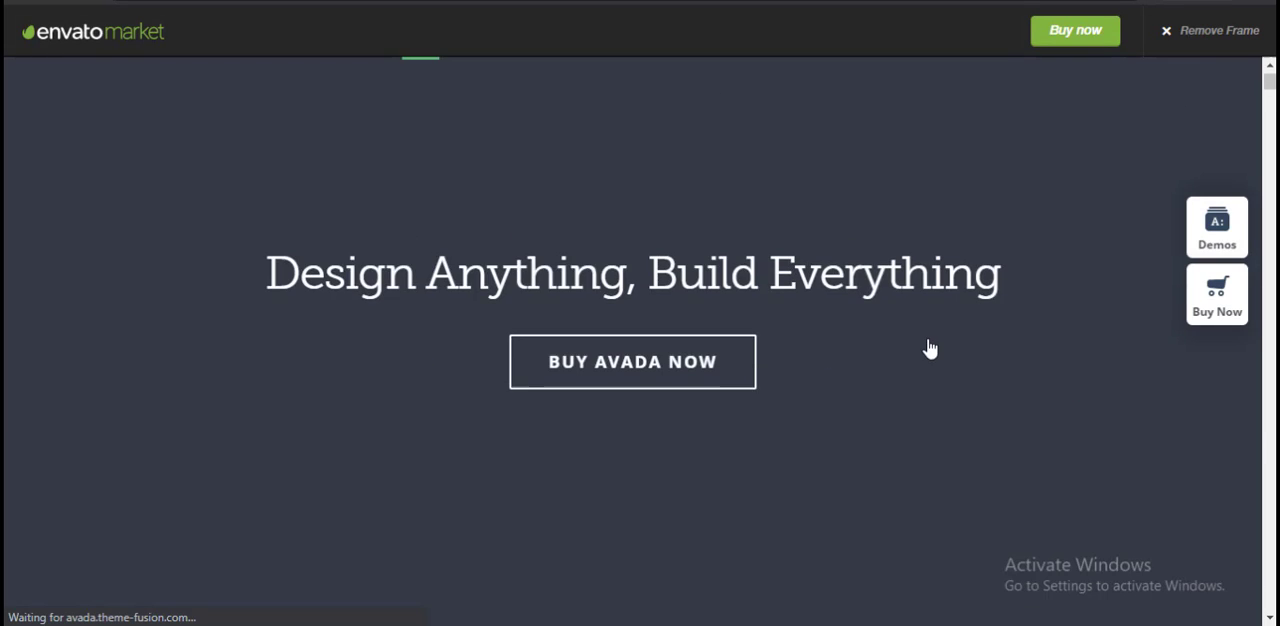
{"action": "scroll", "coordinate": [929, 347], "scroll_direction": "up", "scroll_amount": 1}
{"action": "scroll", "coordinate": [854, 330], "scroll_direction": "down", "scroll_amount": 15}
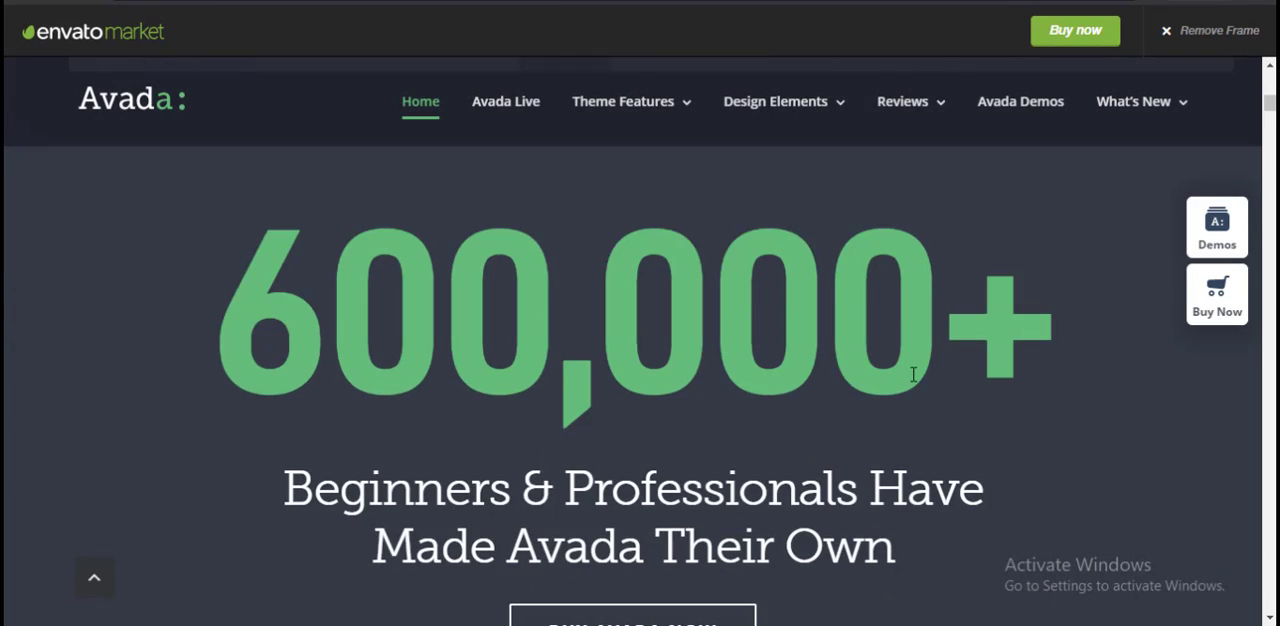
{"action": "scroll", "coordinate": [913, 374], "scroll_direction": "down", "scroll_amount": 12}
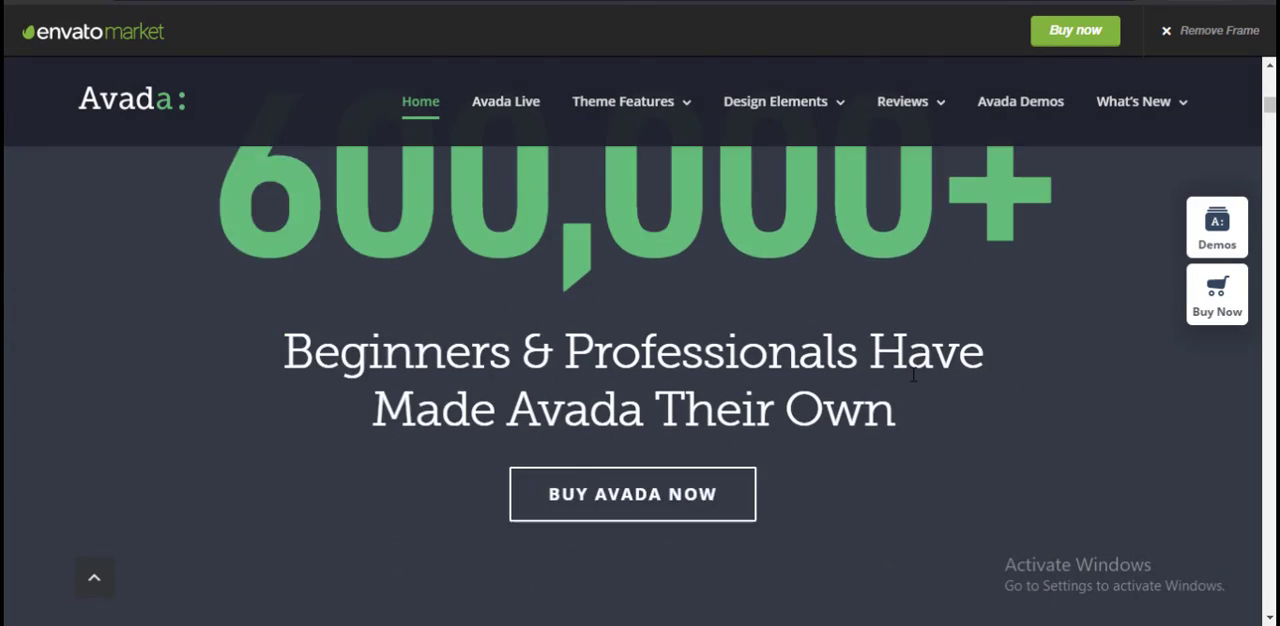
{"action": "scroll", "coordinate": [923, 406], "scroll_direction": "down", "scroll_amount": 9}
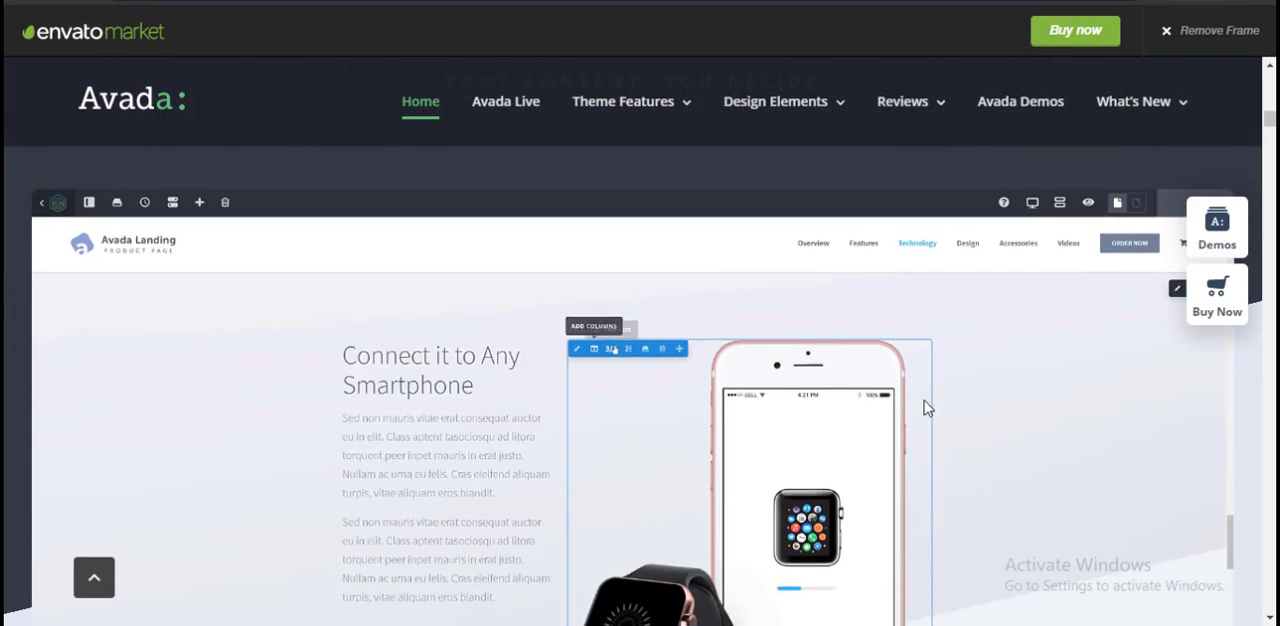
{"action": "scroll", "coordinate": [978, 400], "scroll_direction": "down", "scroll_amount": 10}
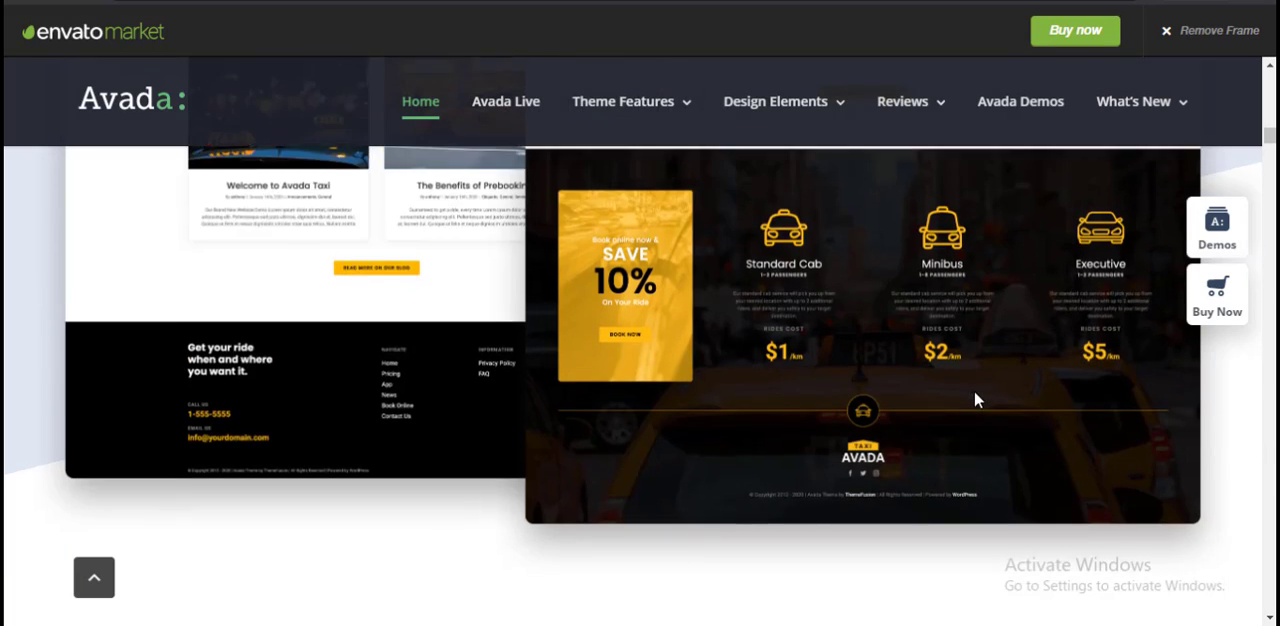
{"action": "scroll", "coordinate": [978, 400], "scroll_direction": "down", "scroll_amount": 12}
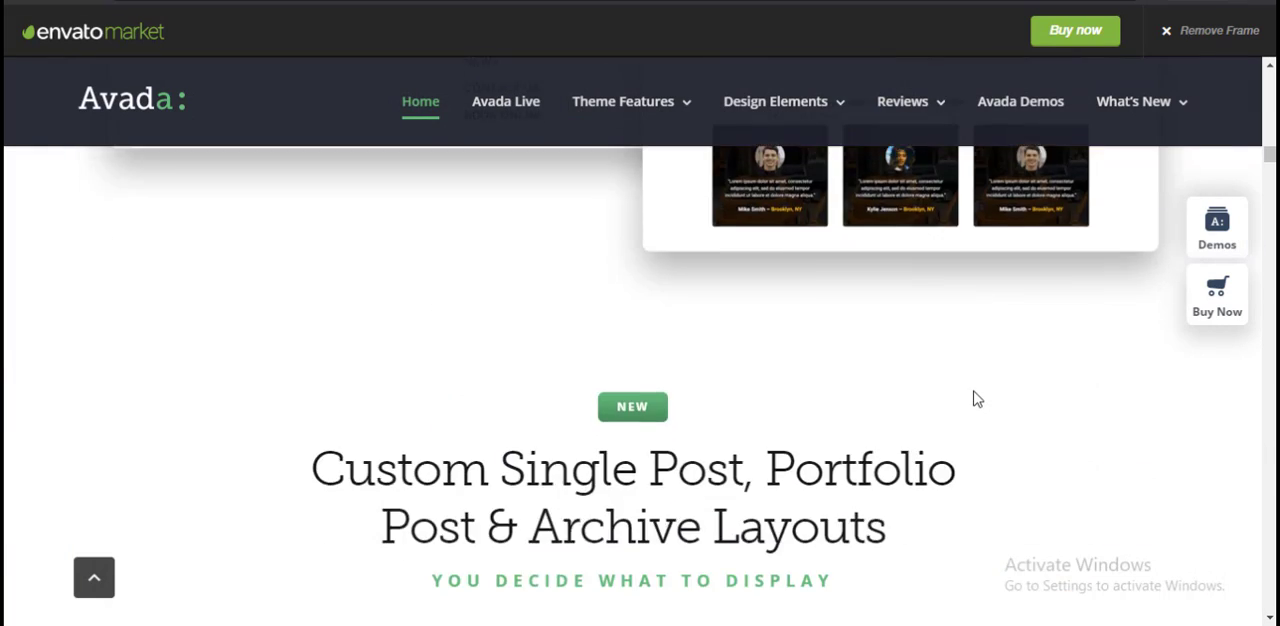
{"action": "scroll", "coordinate": [978, 400], "scroll_direction": "down", "scroll_amount": 12}
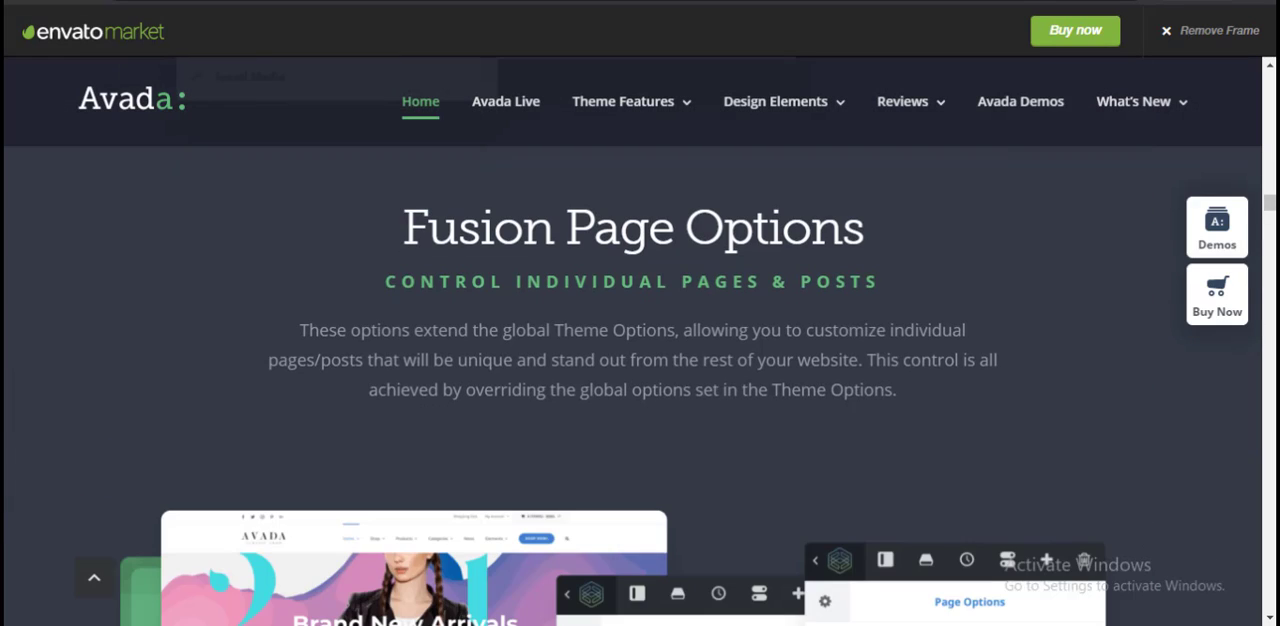
Step: Jump near the end of the Avada preview page and review its sections back towards the start
{"action": "left_click_drag", "start_coordinate": [1269, 203], "coordinate": [1270, 596]}
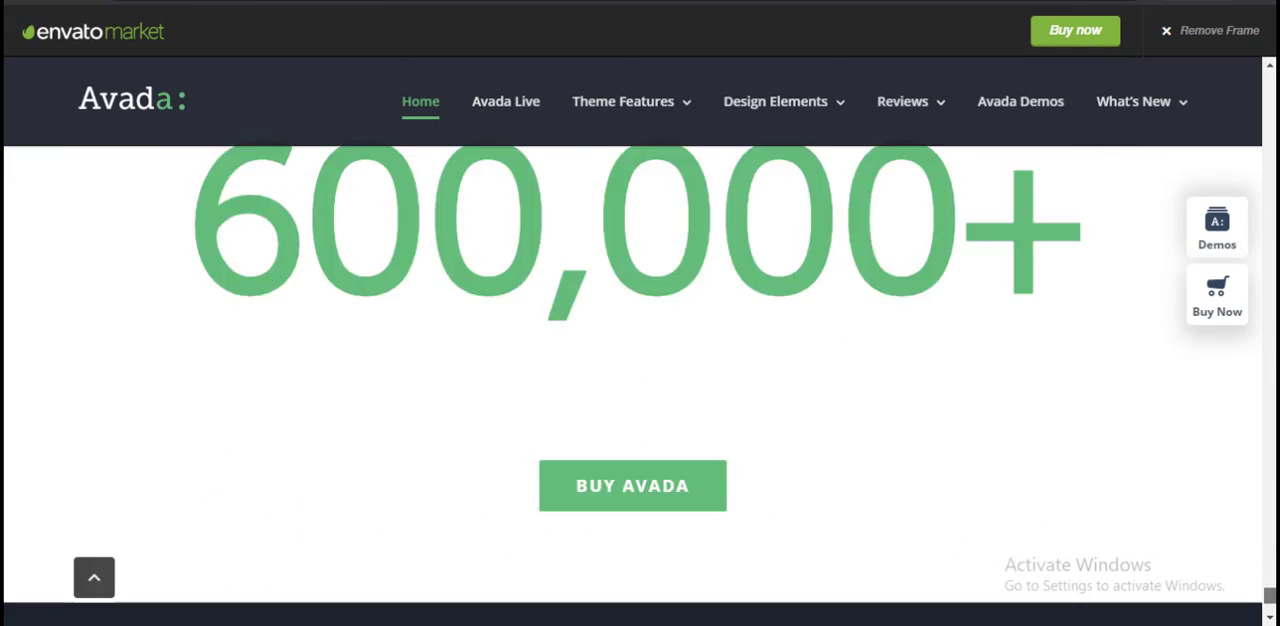
{"action": "scroll", "coordinate": [471, 353], "scroll_direction": "up", "scroll_amount": 6}
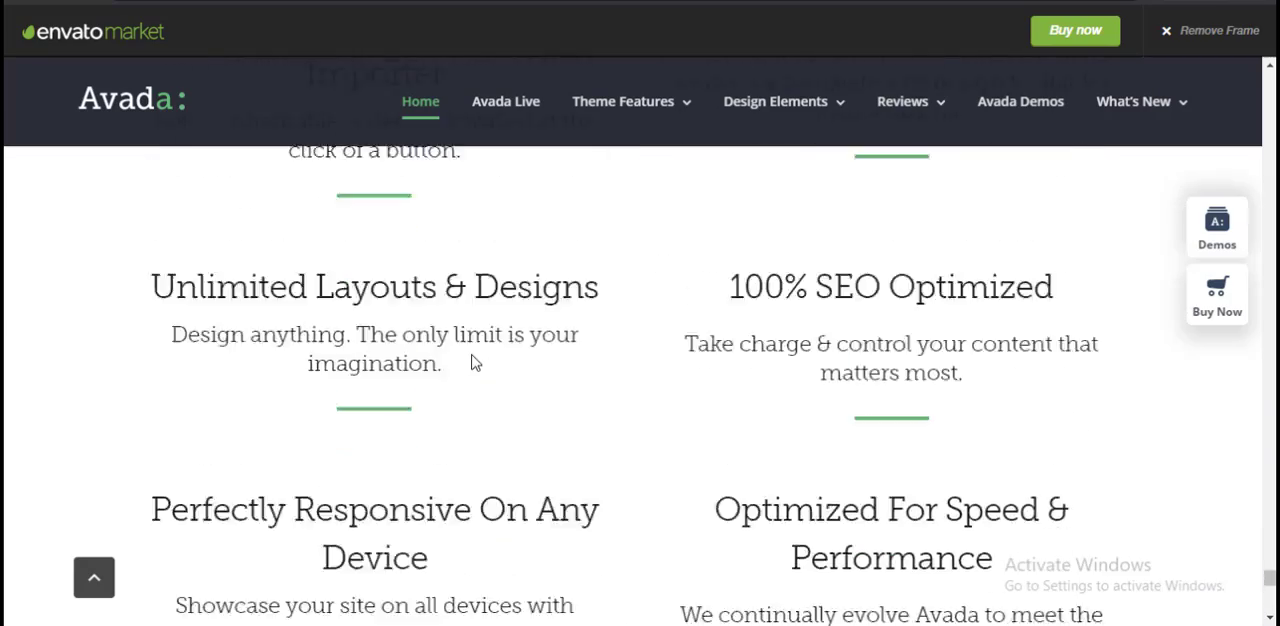
{"action": "scroll", "coordinate": [474, 362], "scroll_direction": "up", "scroll_amount": 10}
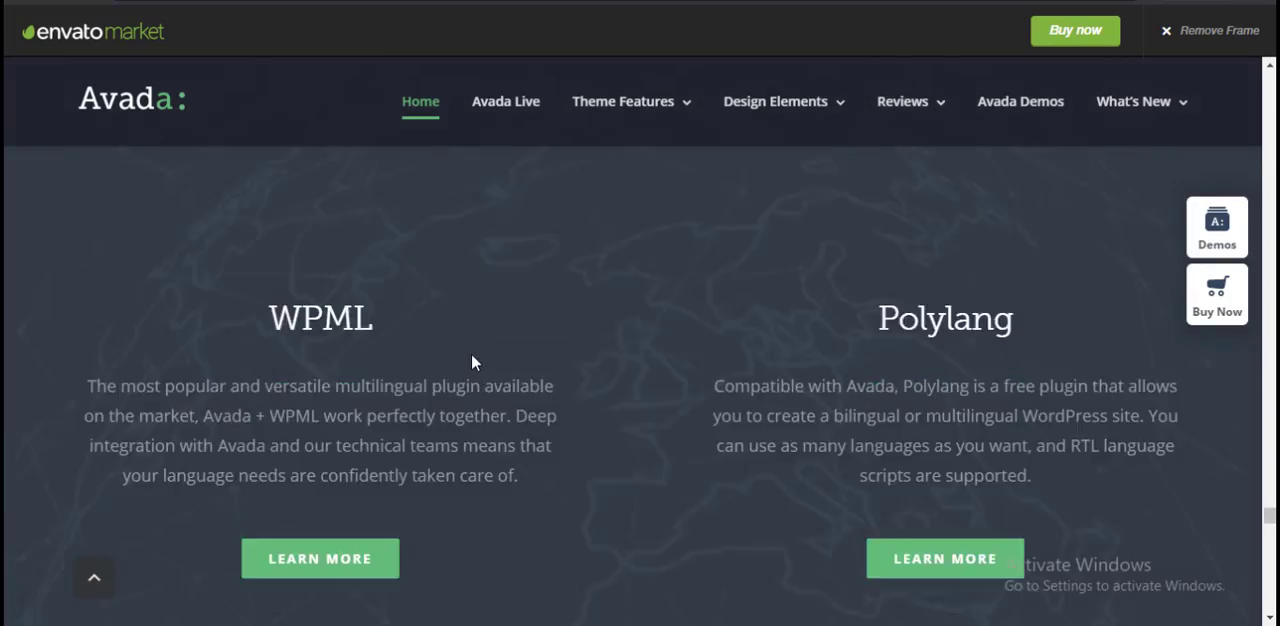
{"action": "scroll", "coordinate": [476, 362], "scroll_direction": "up", "scroll_amount": 10}
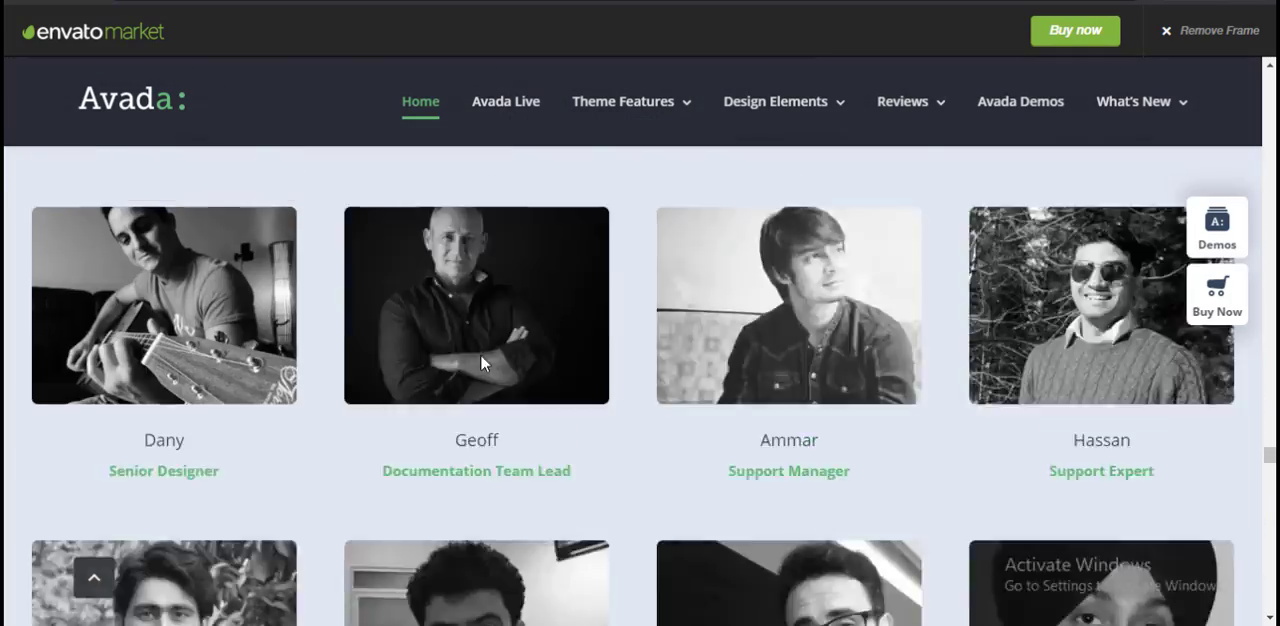
{"action": "scroll", "coordinate": [480, 363], "scroll_direction": "up", "scroll_amount": 10}
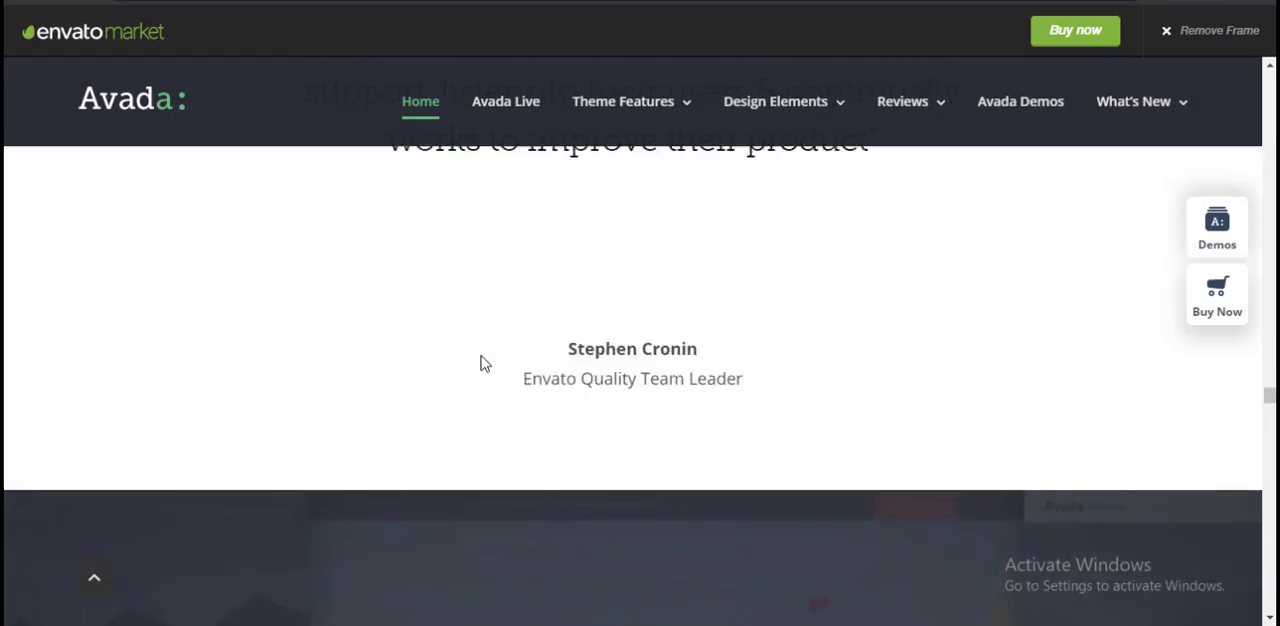
{"action": "scroll", "coordinate": [480, 363], "scroll_direction": "up", "scroll_amount": 15}
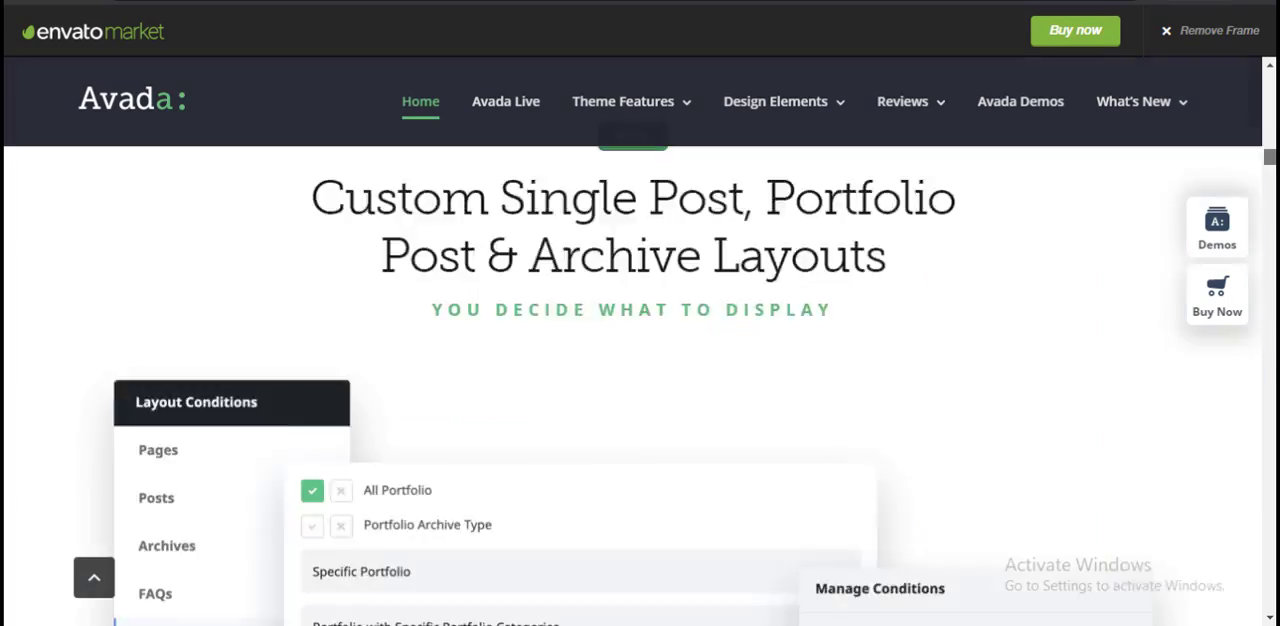
{"action": "scroll", "coordinate": [480, 363], "scroll_direction": "up", "scroll_amount": 10}
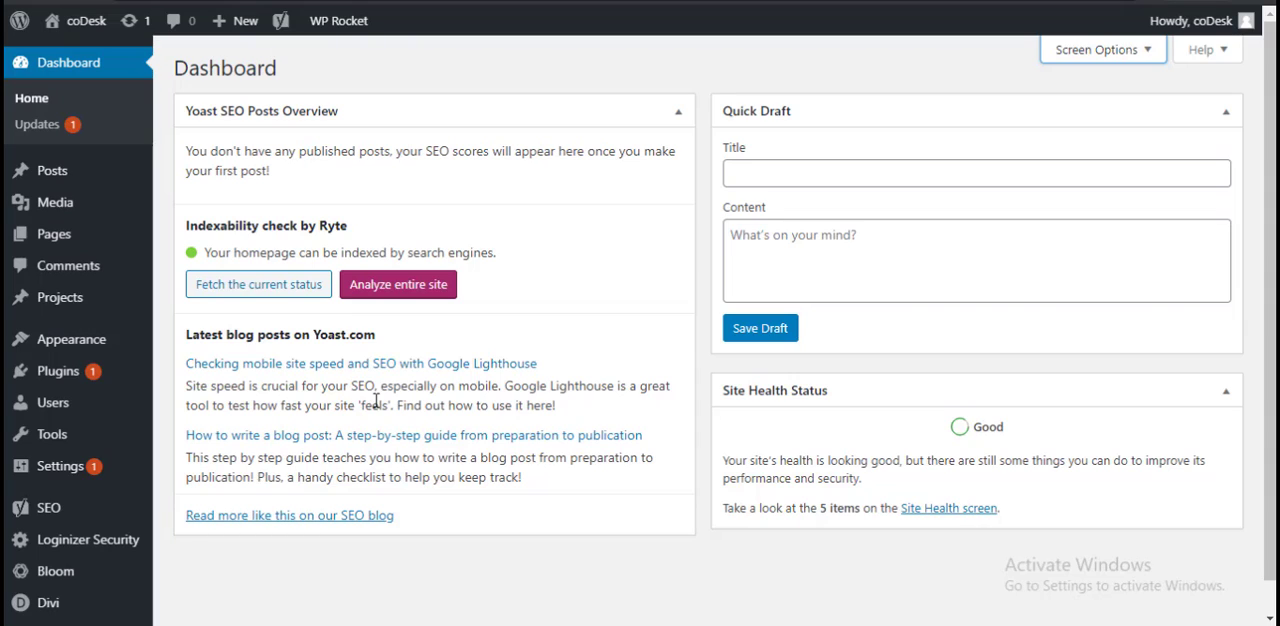
Step: Return to the coDesk WordPress dashboard and open the WordPress Updates page
{"action": "left_click", "coordinate": [40, 128]}
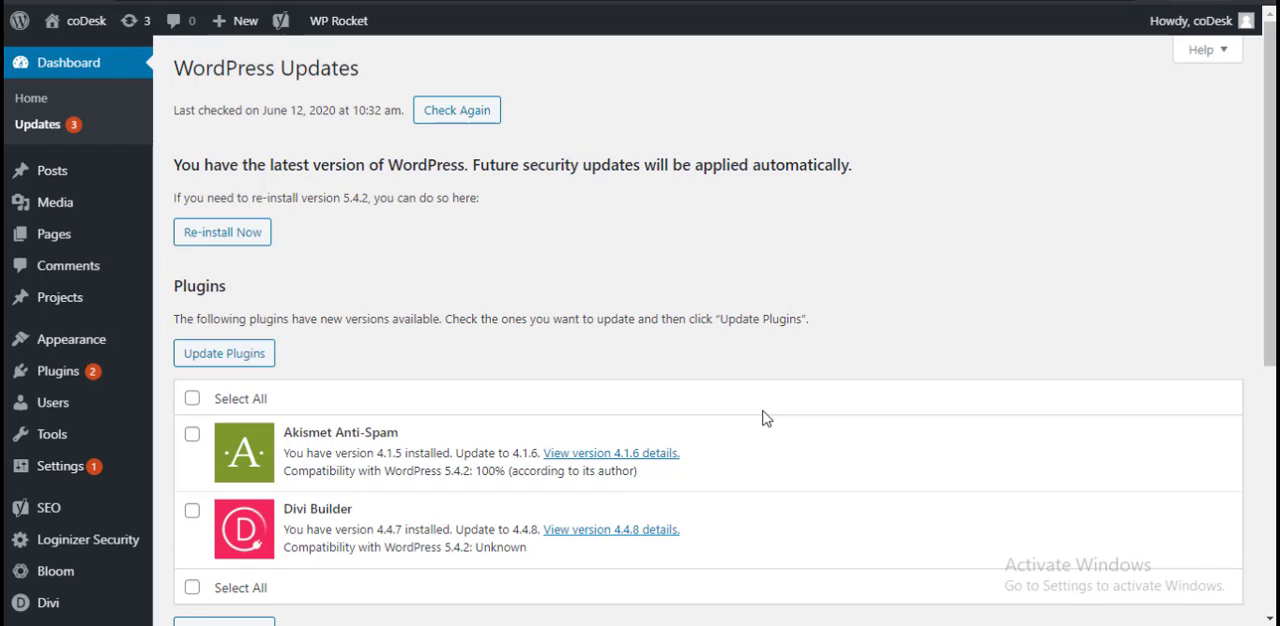
Step: Search Google for the Divi theme listed under the available theme updates and open the Elegant Themes Divi gallery page
{"action": "scroll", "coordinate": [766, 420], "scroll_direction": "down", "scroll_amount": 5}
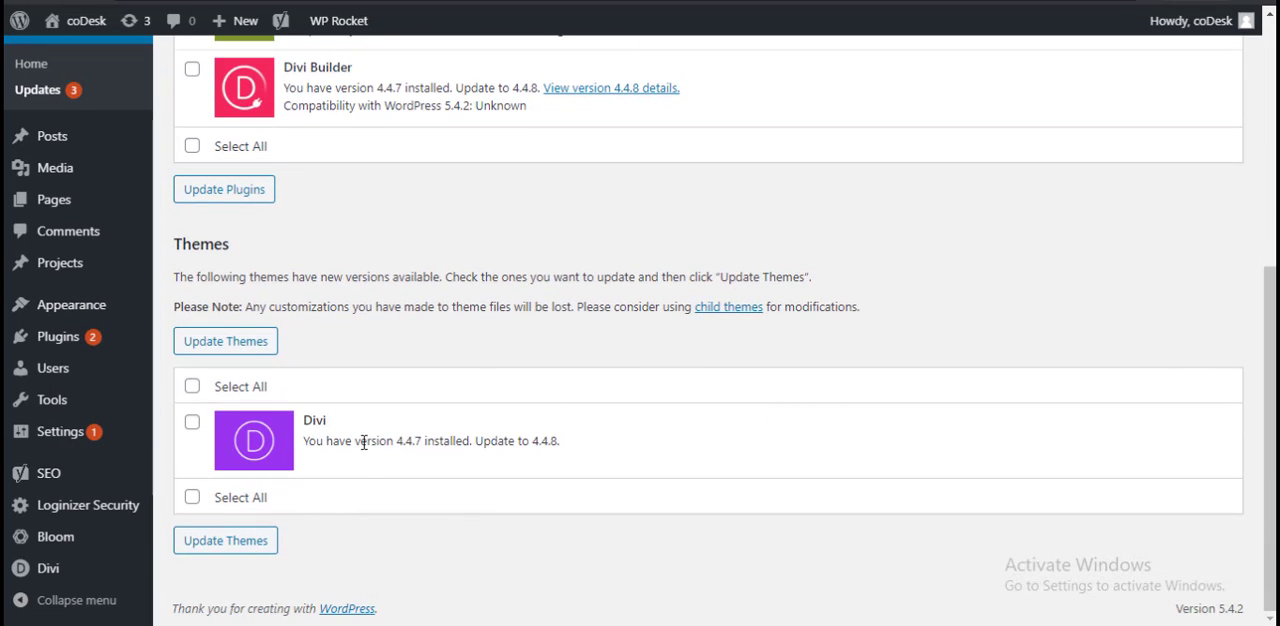
{"action": "double_click", "coordinate": [317, 421]}
{"action": "right_click", "coordinate": [316, 421]}
{"action": "left_click", "coordinate": [350, 440]}
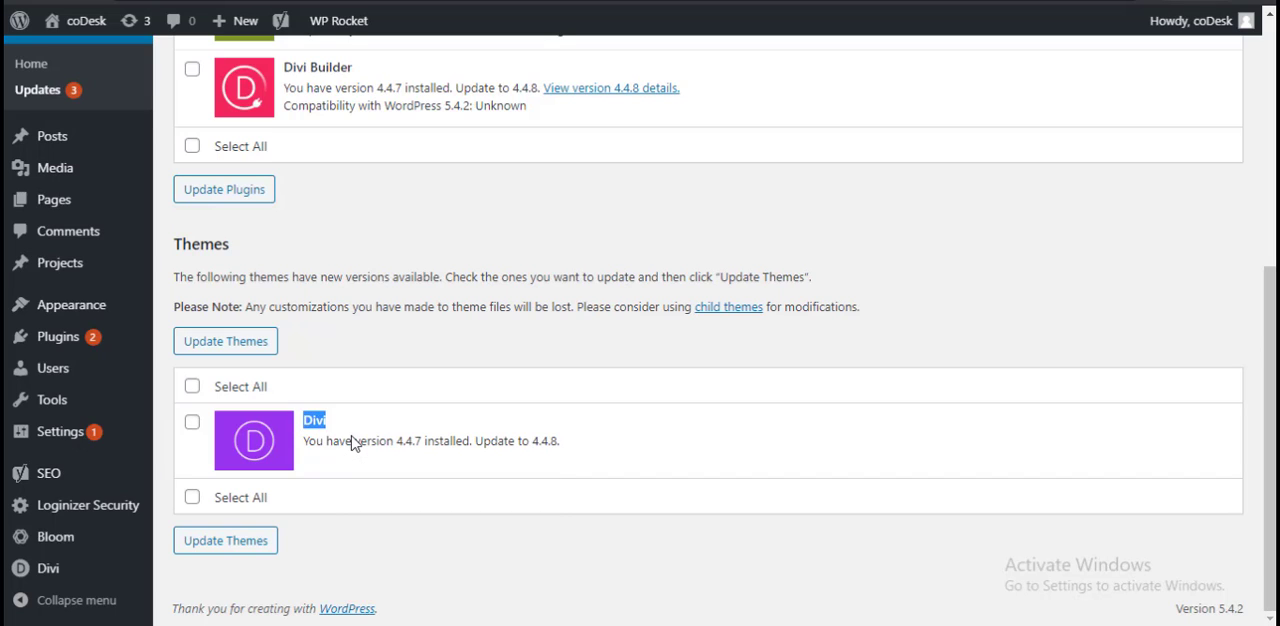
{"action": "right_click", "coordinate": [322, 420]}
{"action": "left_click", "coordinate": [371, 451]}
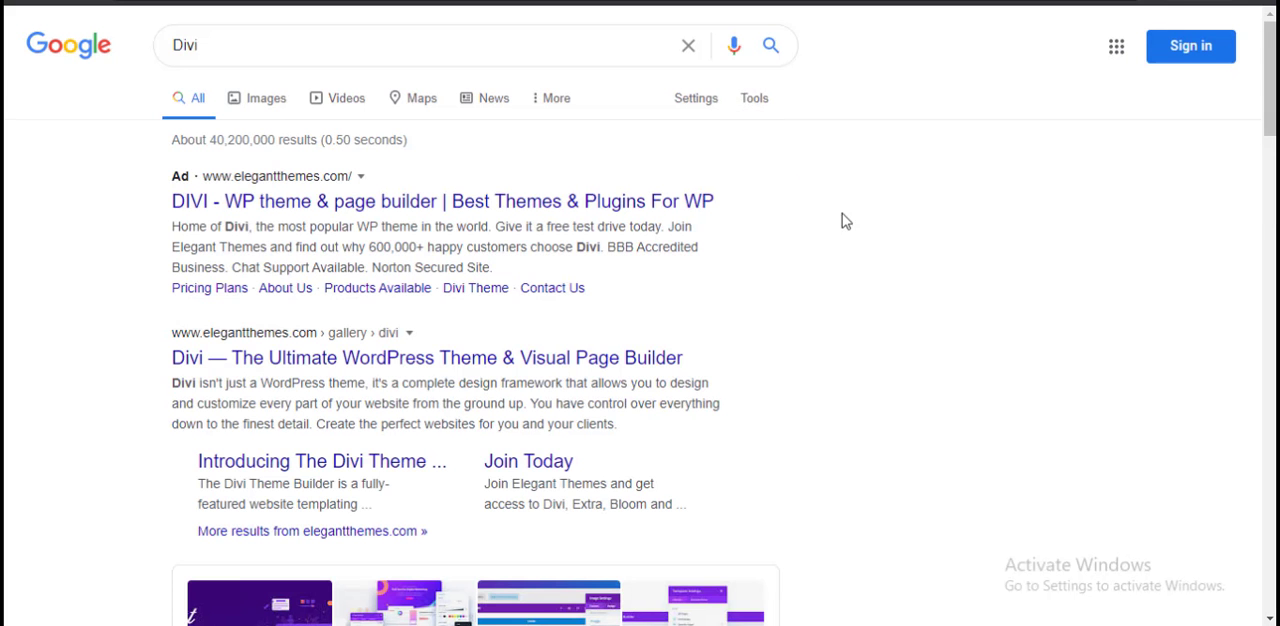
{"action": "left_click", "coordinate": [396, 360]}
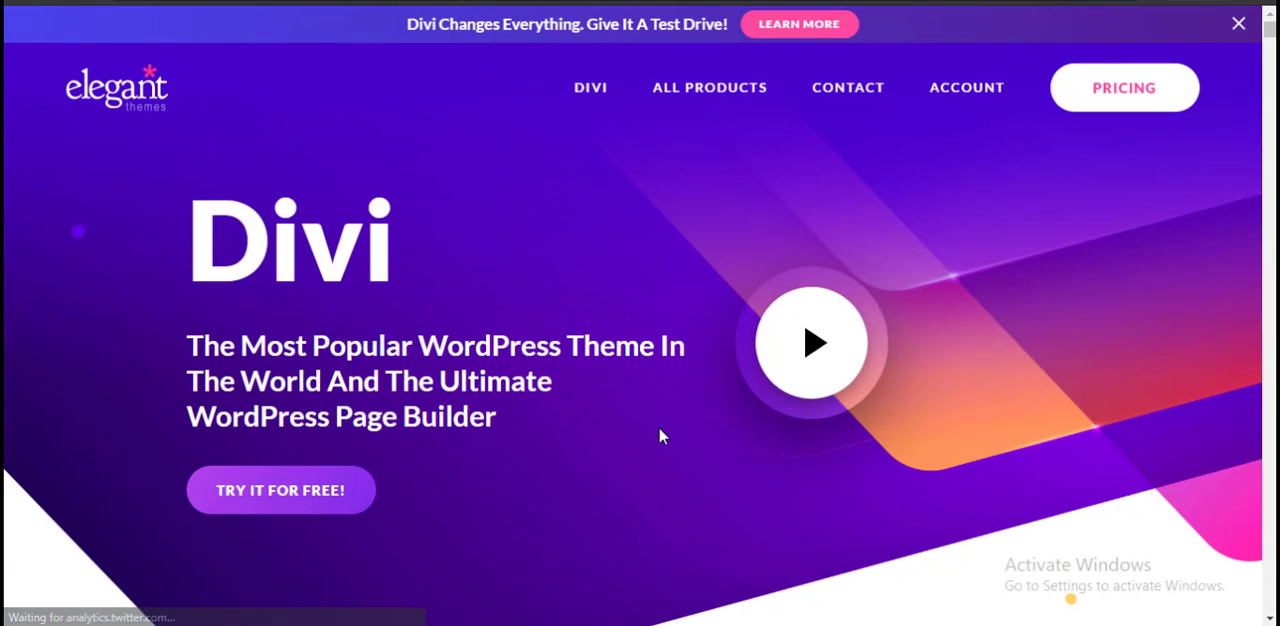
Step: Look through the Divi page's features, modules and layouts as far as the Customization section, and return to its opening banner
{"action": "scroll", "coordinate": [660, 430], "scroll_direction": "down", "scroll_amount": 5}
{"action": "scroll", "coordinate": [712, 440], "scroll_direction": "down", "scroll_amount": 5}
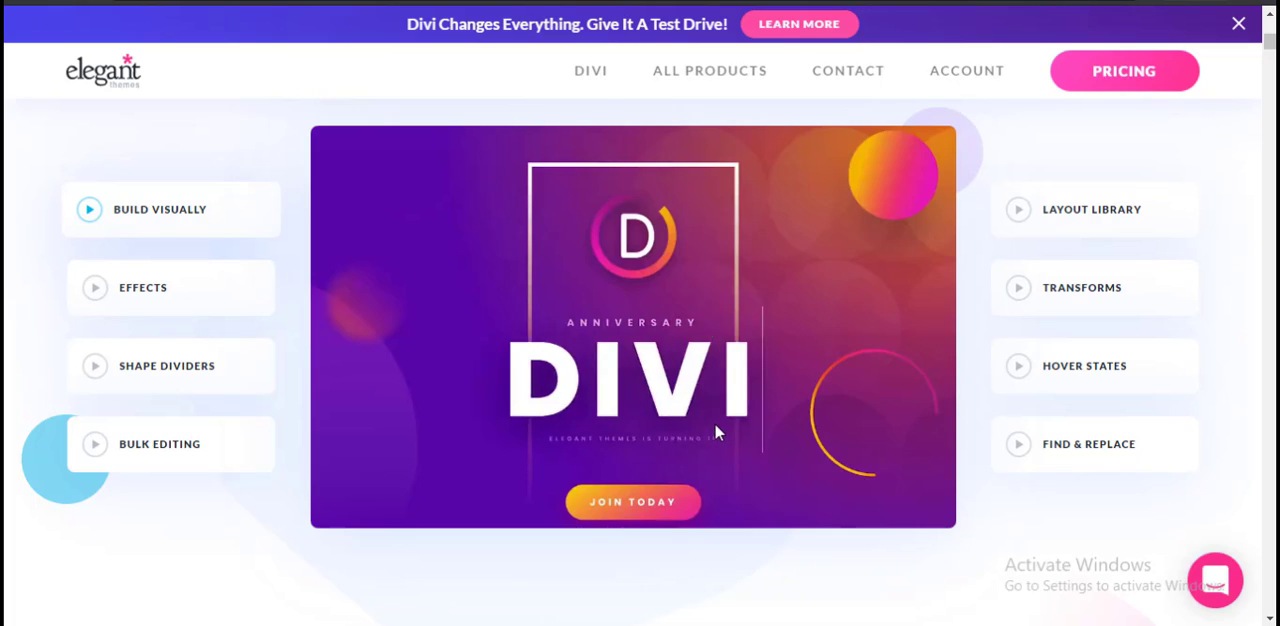
{"action": "scroll", "coordinate": [716, 428], "scroll_direction": "down", "scroll_amount": 10}
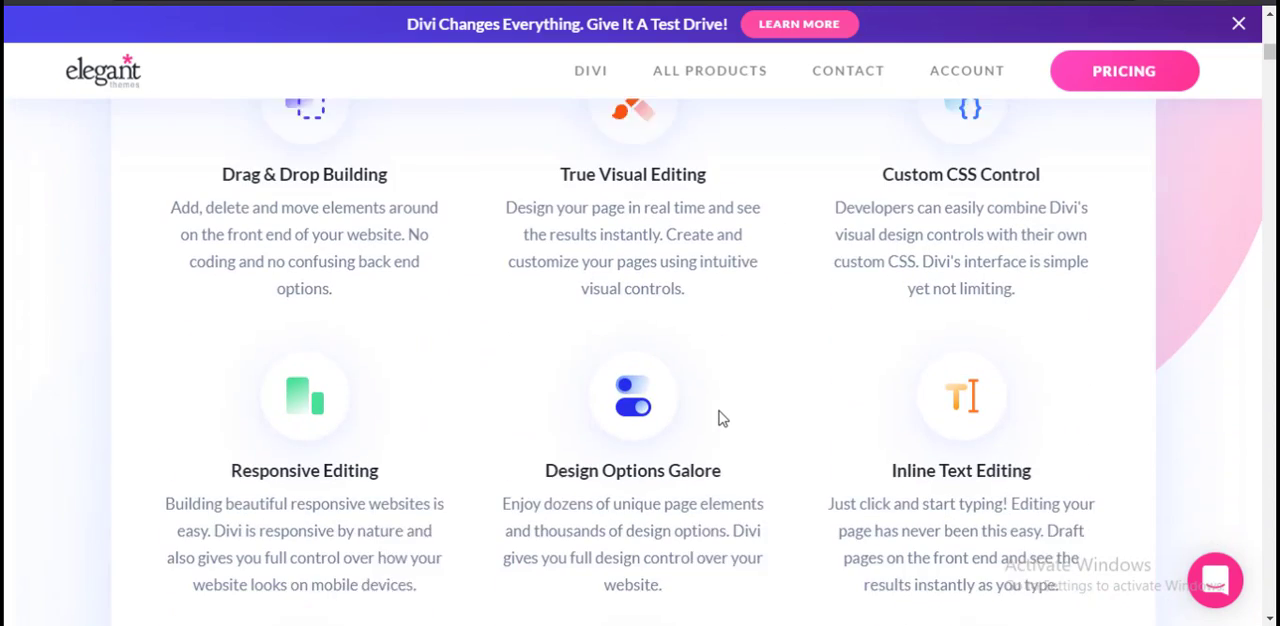
{"action": "scroll", "coordinate": [725, 426], "scroll_direction": "down", "scroll_amount": 10}
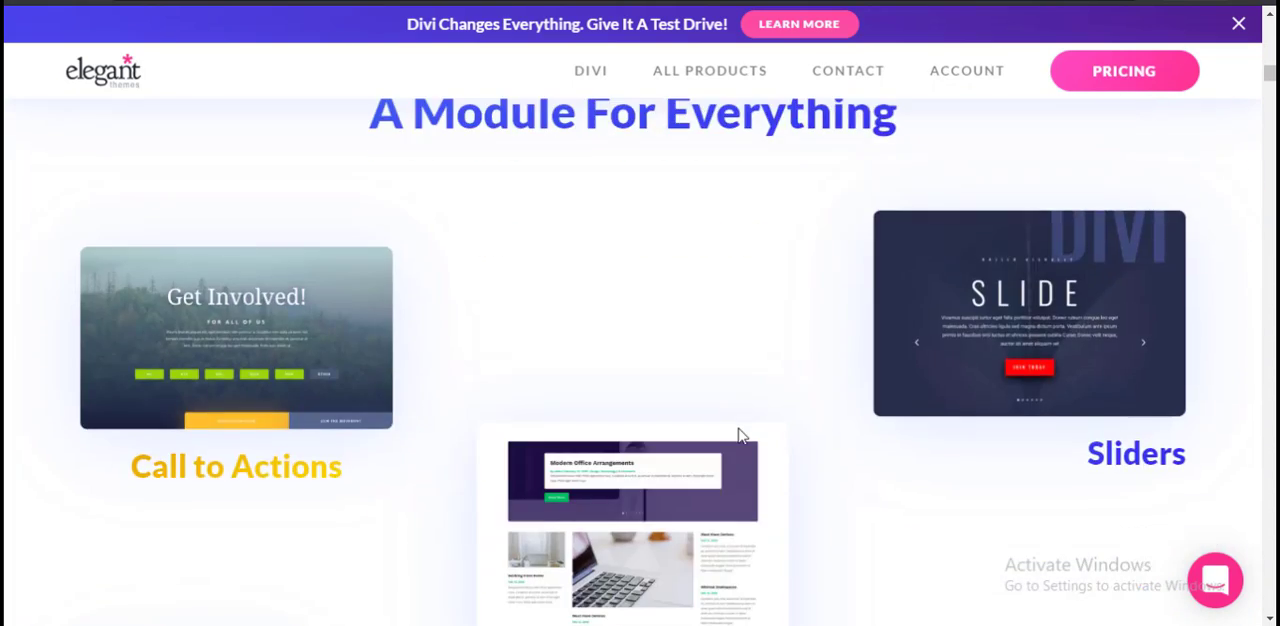
{"action": "scroll", "coordinate": [741, 436], "scroll_direction": "down", "scroll_amount": 10}
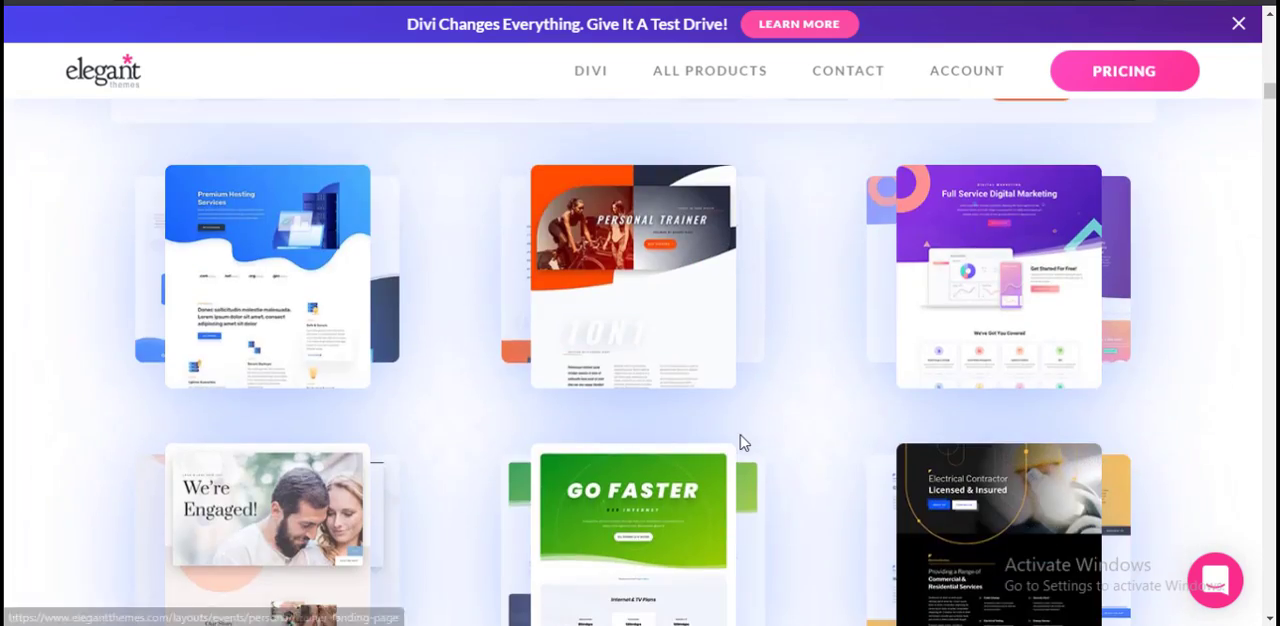
{"action": "scroll", "coordinate": [744, 443], "scroll_direction": "down", "scroll_amount": 10}
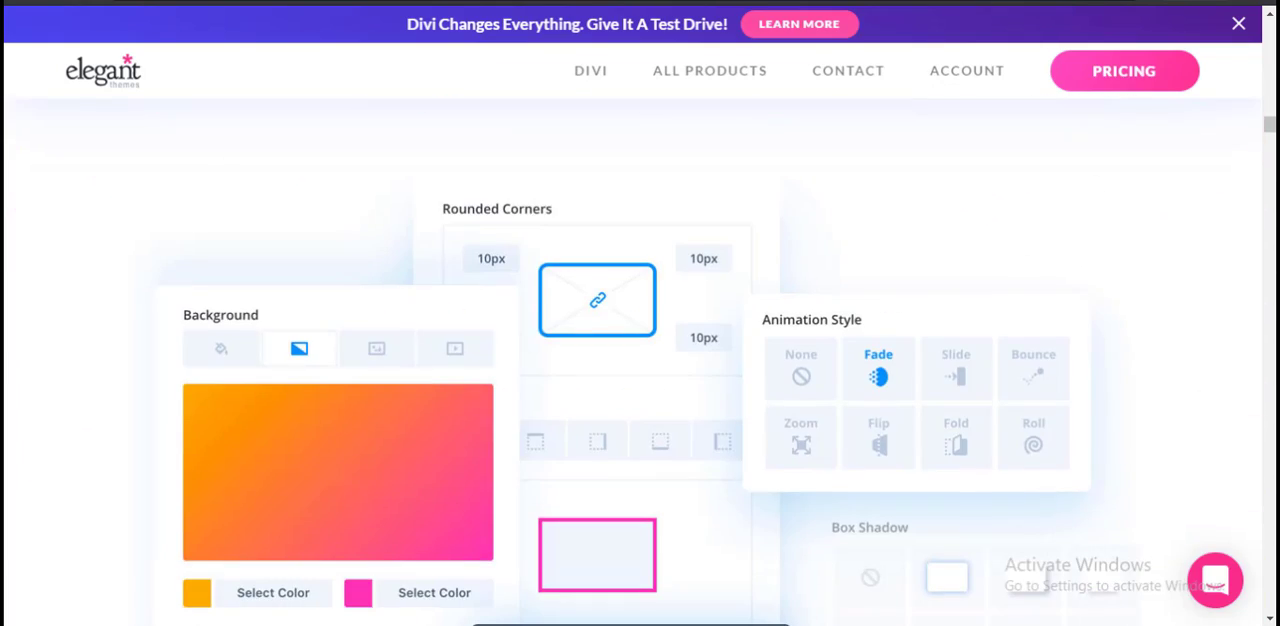
{"action": "left_click_drag", "start_coordinate": [1270, 125], "coordinate": [1268, 30]}
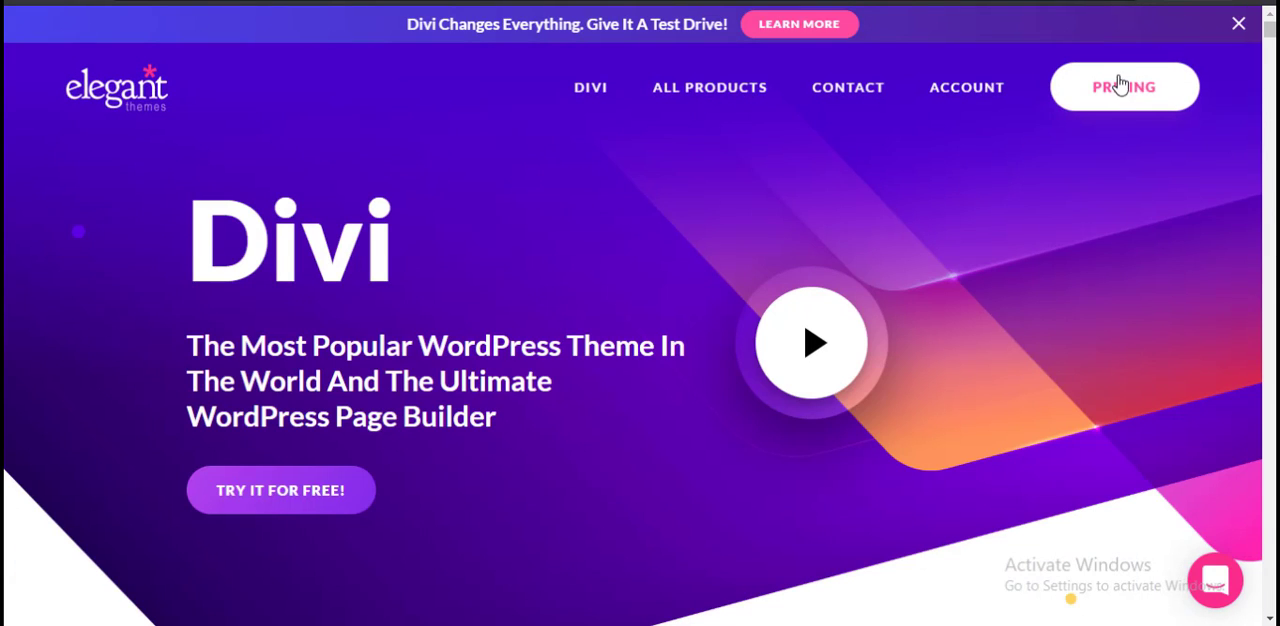
Step: Open the Elegant Themes pricing and compare what the Yearly Access and Lifetime Access plans include
{"action": "left_click", "coordinate": [1105, 84]}
{"action": "scroll", "coordinate": [643, 274], "scroll_direction": "down", "scroll_amount": 2}
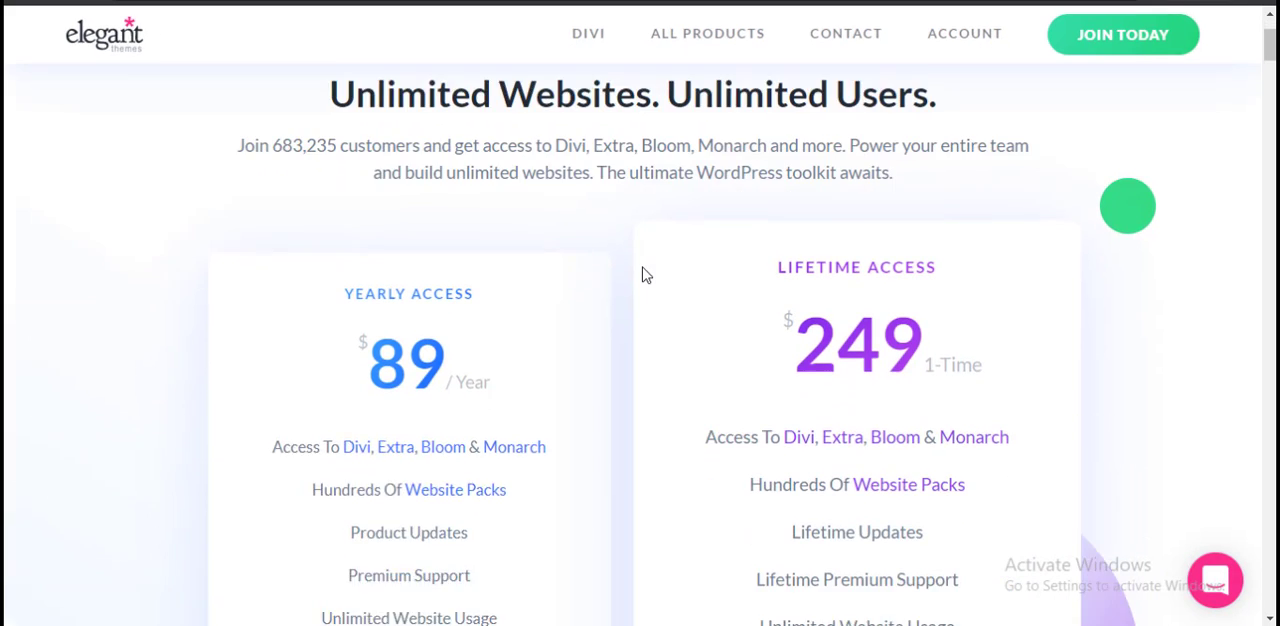
{"action": "scroll", "coordinate": [455, 341], "scroll_direction": "down", "scroll_amount": 2}
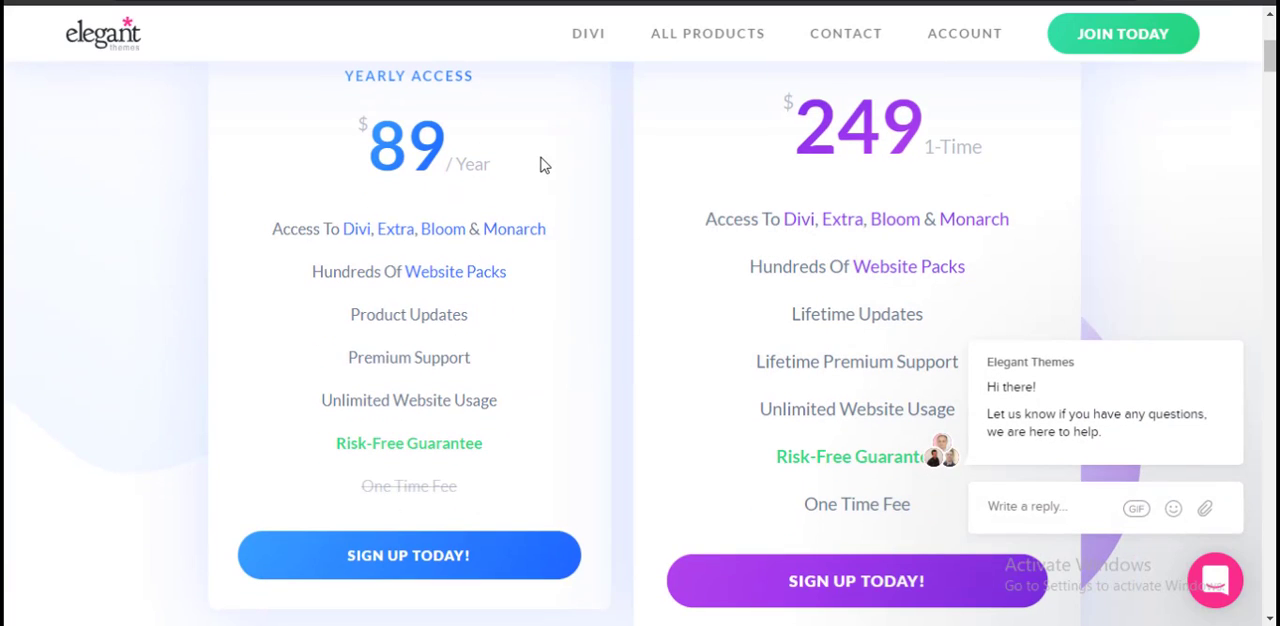
{"action": "scroll", "coordinate": [556, 276], "scroll_direction": "down", "scroll_amount": 2}
{"action": "scroll", "coordinate": [557, 274], "scroll_direction": "up", "scroll_amount": 4}
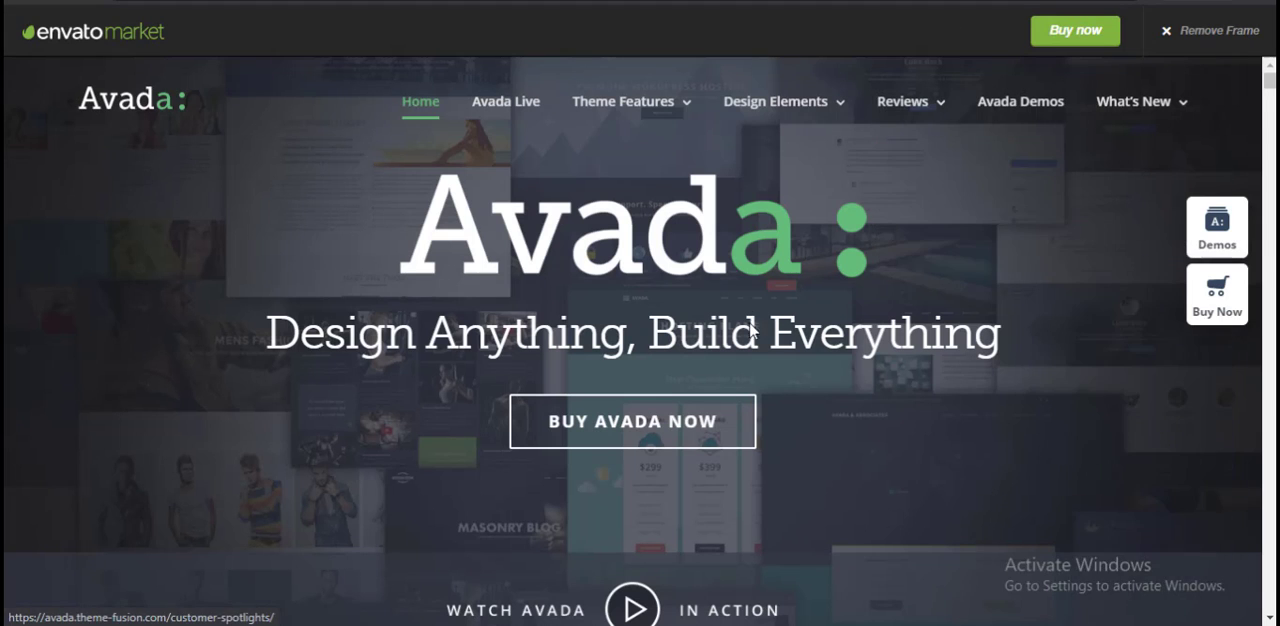
Step: Switch to the Avada live preview and skim its home page below the opening banner
{"action": "scroll", "coordinate": [755, 330], "scroll_direction": "down", "scroll_amount": 10}
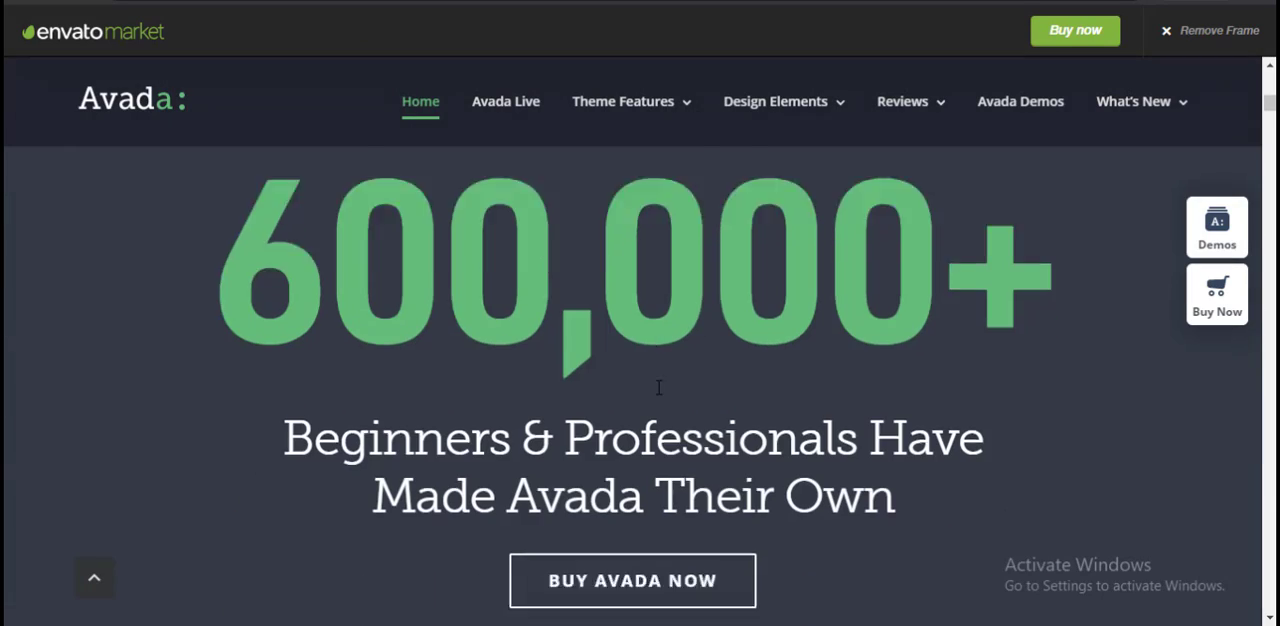
{"action": "scroll", "coordinate": [665, 370], "scroll_direction": "down", "scroll_amount": 7}
{"action": "scroll", "coordinate": [672, 349], "scroll_direction": "up", "scroll_amount": 10}
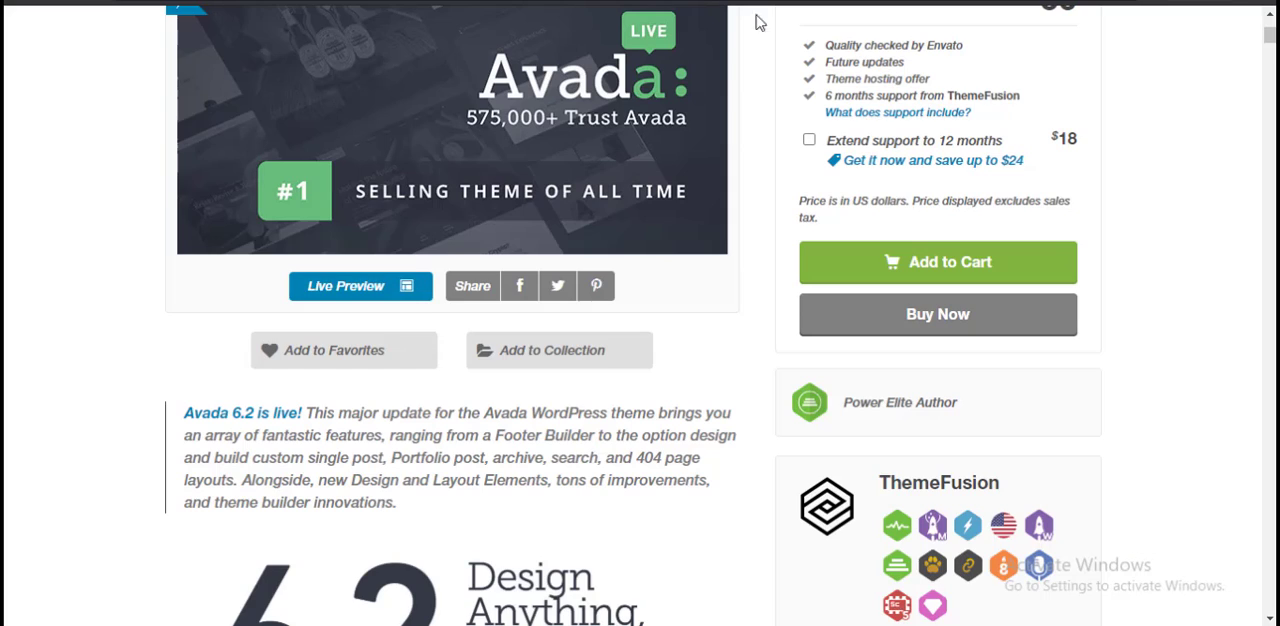
Step: Examine the Avada item page's sales figure, rating, compatibility details and Regular License price
{"action": "scroll", "coordinate": [1211, 371], "scroll_direction": "up", "scroll_amount": 1}
{"action": "scroll", "coordinate": [1211, 371], "scroll_direction": "down", "scroll_amount": 5}
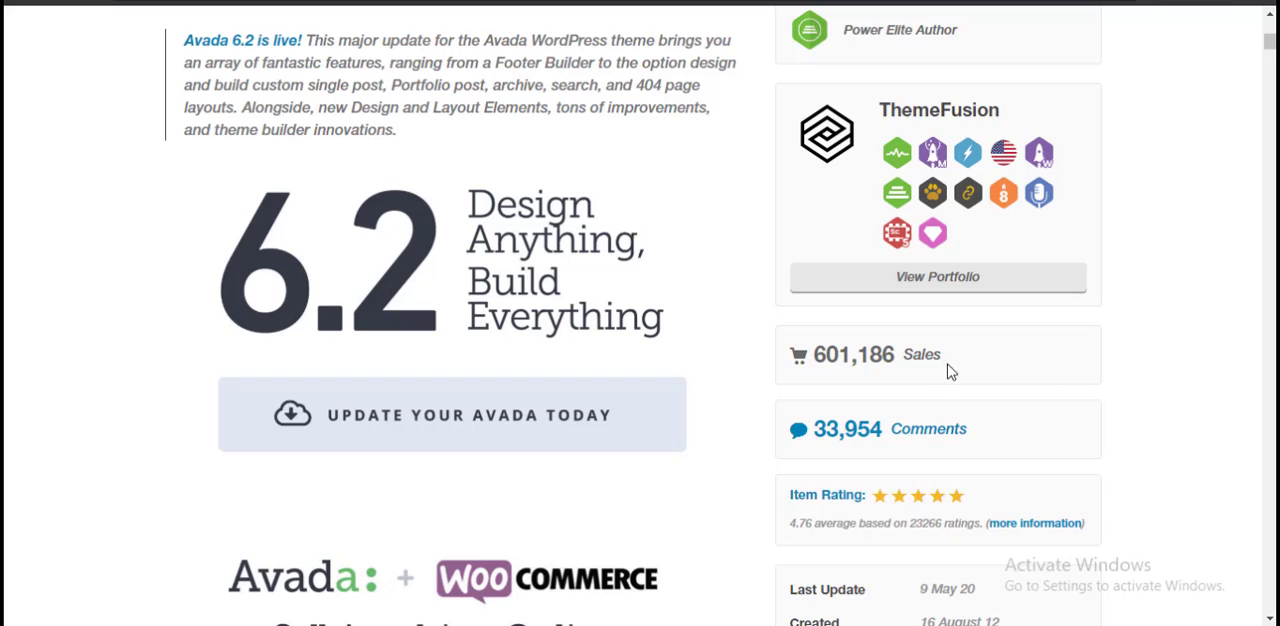
{"action": "left_click_drag", "start_coordinate": [894, 359], "coordinate": [821, 357]}
{"action": "left_click", "coordinate": [838, 358]}
{"action": "scroll", "coordinate": [1057, 360], "scroll_direction": "up", "scroll_amount": 3}
{"action": "scroll", "coordinate": [1020, 380], "scroll_direction": "down", "scroll_amount": 5}
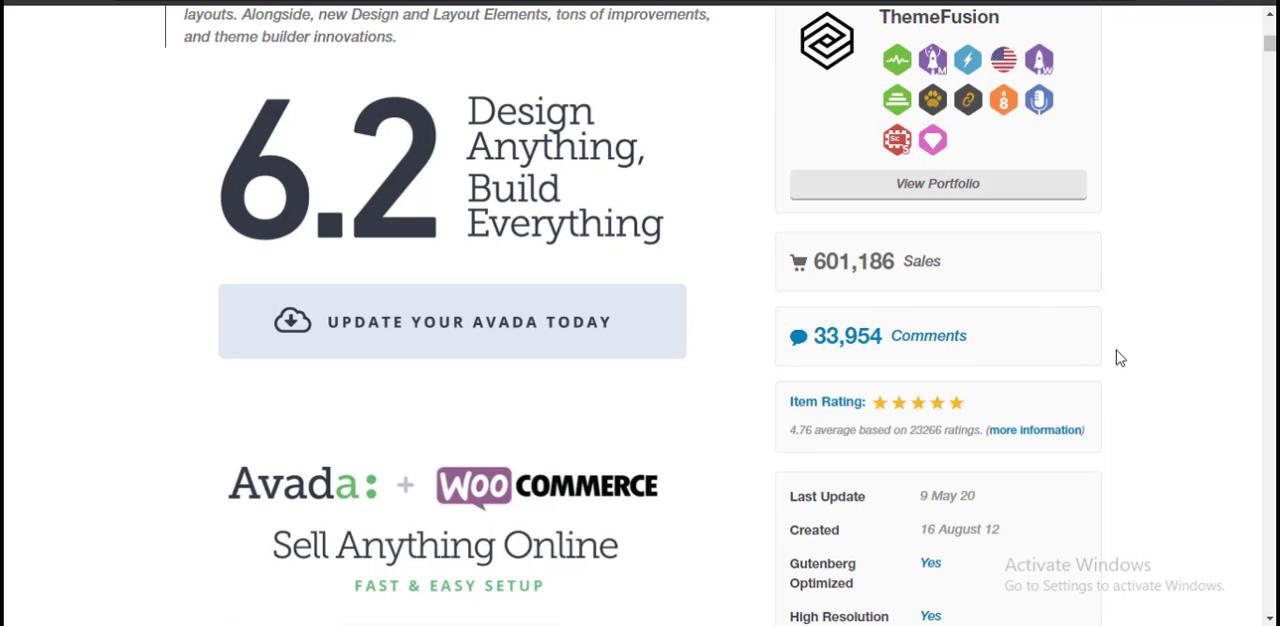
{"action": "scroll", "coordinate": [1115, 360], "scroll_direction": "up", "scroll_amount": 5}
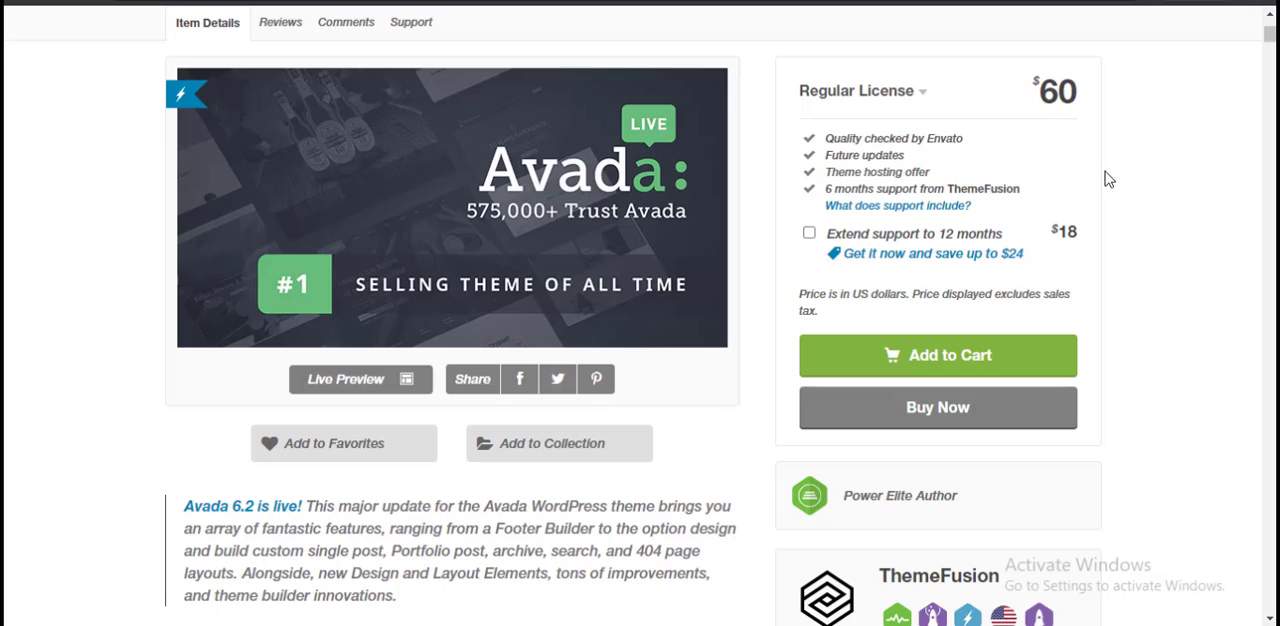
{"action": "scroll", "coordinate": [1120, 335], "scroll_direction": "down", "scroll_amount": 20}
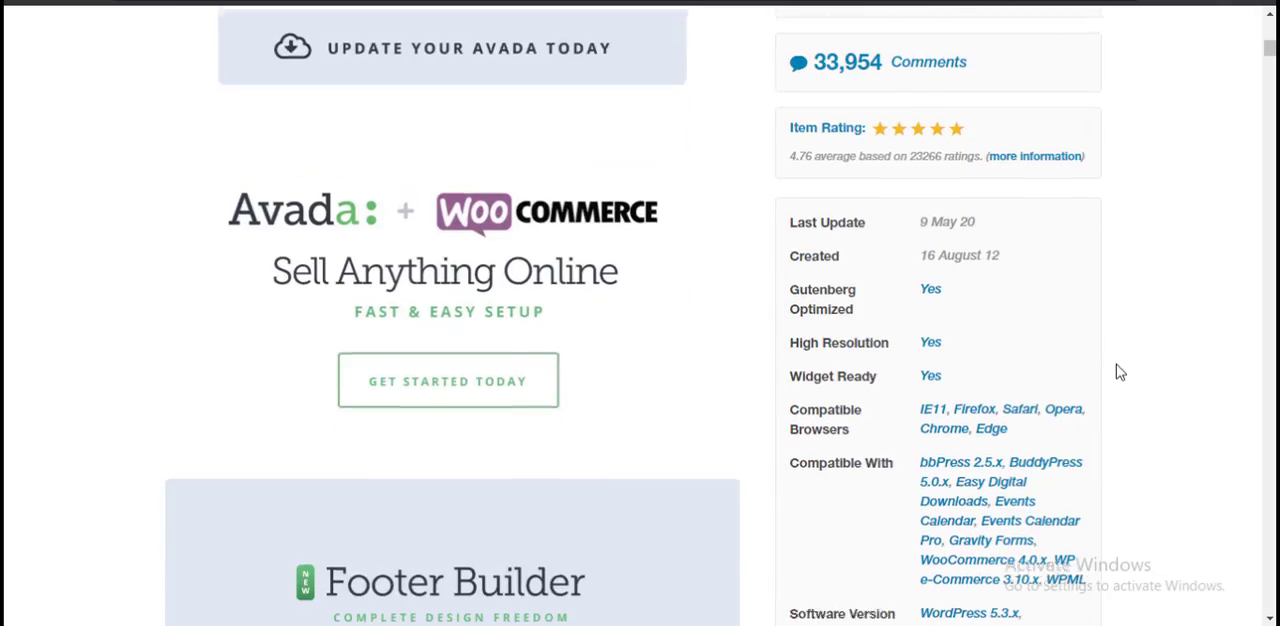
{"action": "scroll", "coordinate": [1000, 352], "scroll_direction": "up", "scroll_amount": 20}
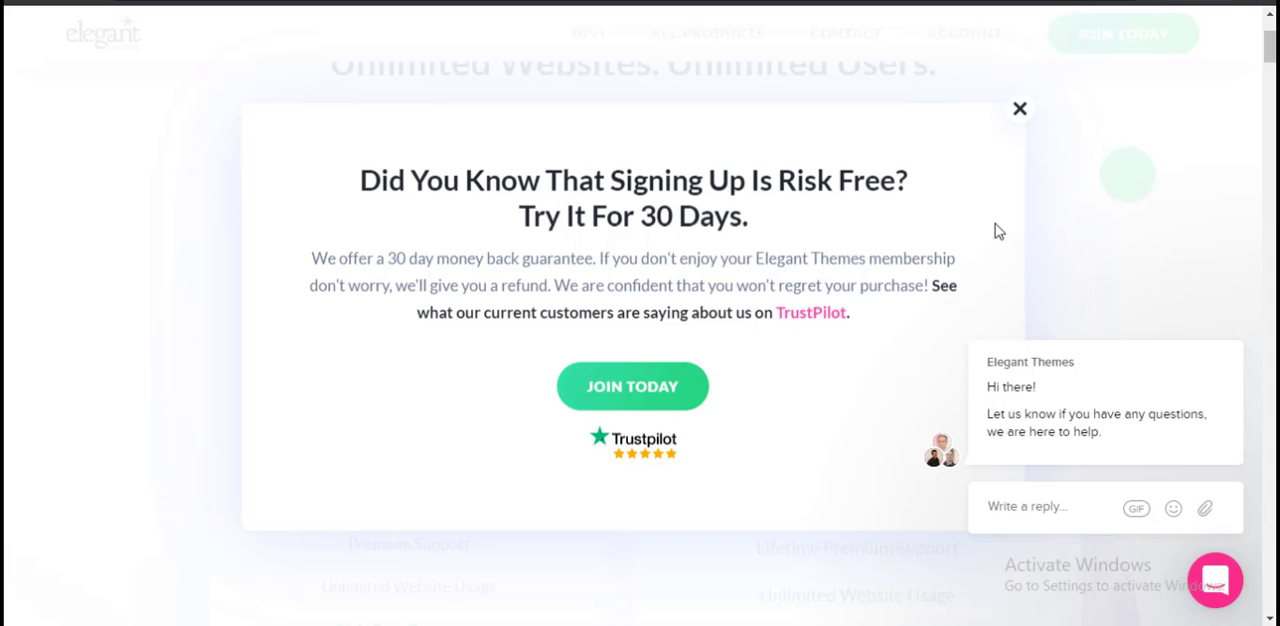
Step: Return to the Elegant Themes pricing page, close the risk-free signup pop-up and view the start of the page
{"action": "left_click", "coordinate": [1020, 108]}
{"action": "scroll", "coordinate": [590, 100], "scroll_direction": "up", "scroll_amount": 2}
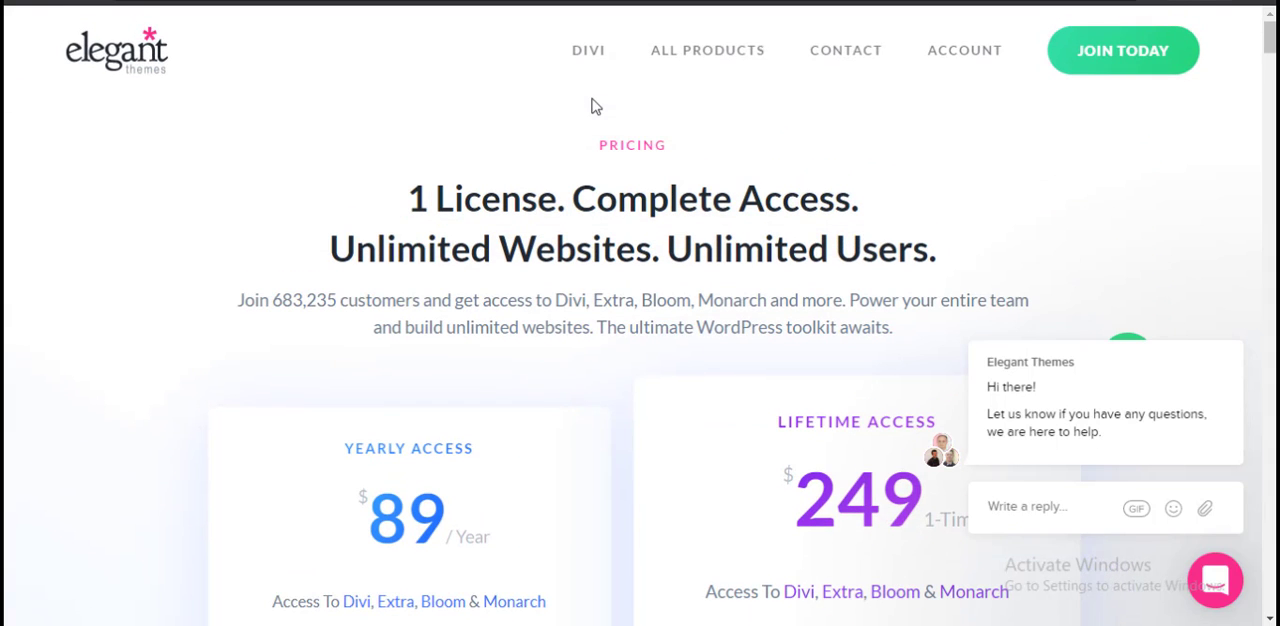
{"action": "mouse_move", "coordinate": [588, 52]}
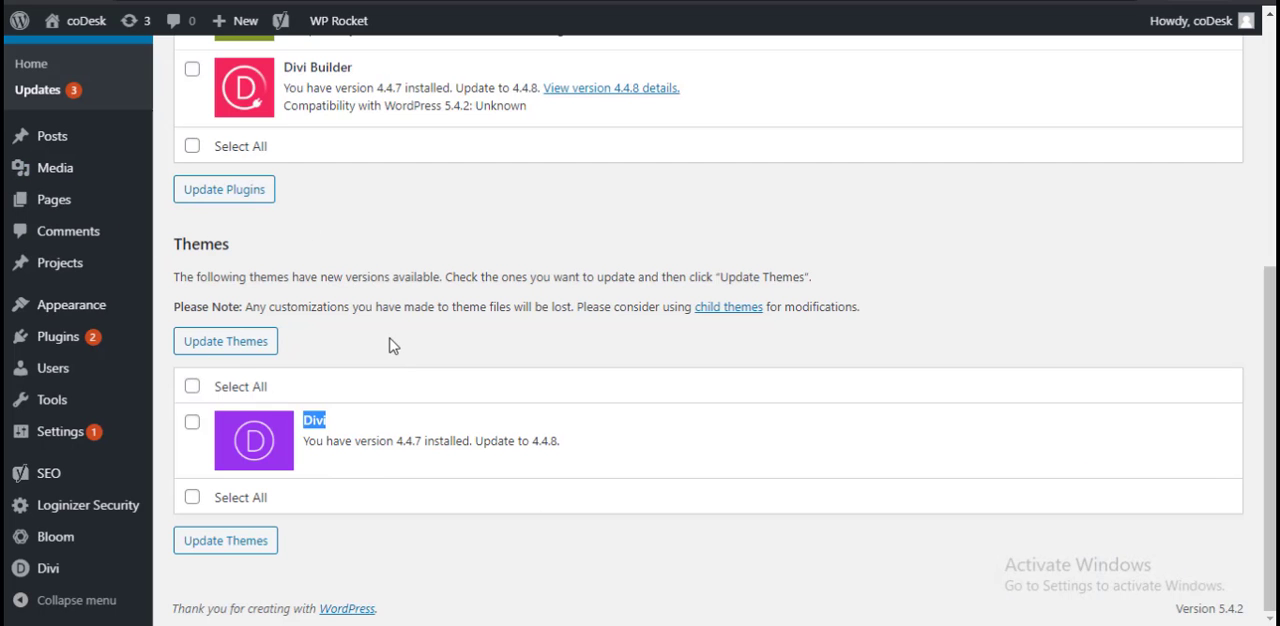
Step: Select all themes on the coDesk WordPress Updates page and update them
{"action": "left_click", "coordinate": [192, 387]}
{"action": "left_click", "coordinate": [228, 345]}
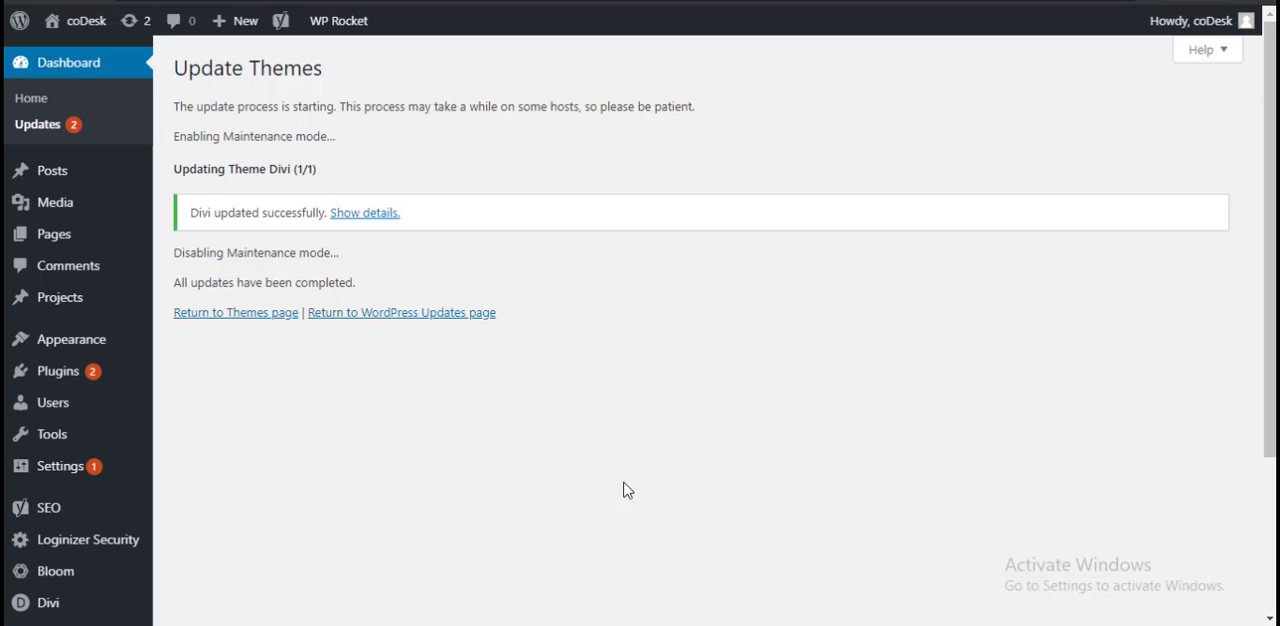
Step: Reopen the WordPress Updates page, select all listed plugins, including Akismet Anti-Spam and Divi Builder, and update them
{"action": "left_click", "coordinate": [45, 124]}
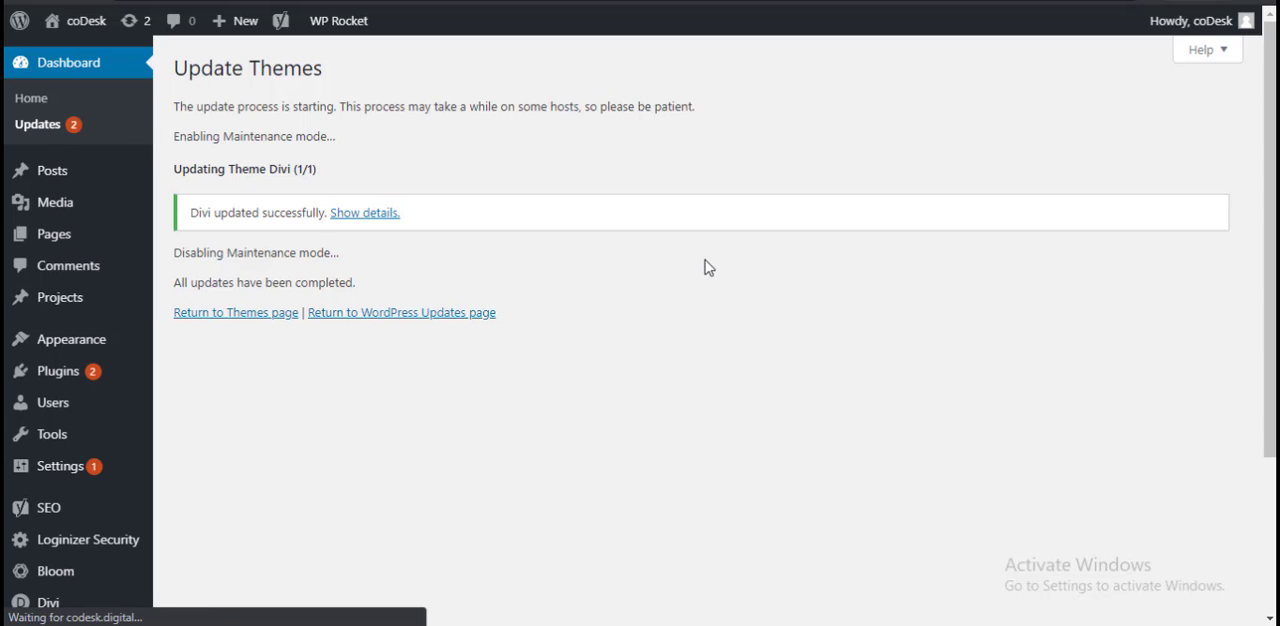
{"action": "scroll", "coordinate": [631, 292], "scroll_direction": "down", "scroll_amount": 3}
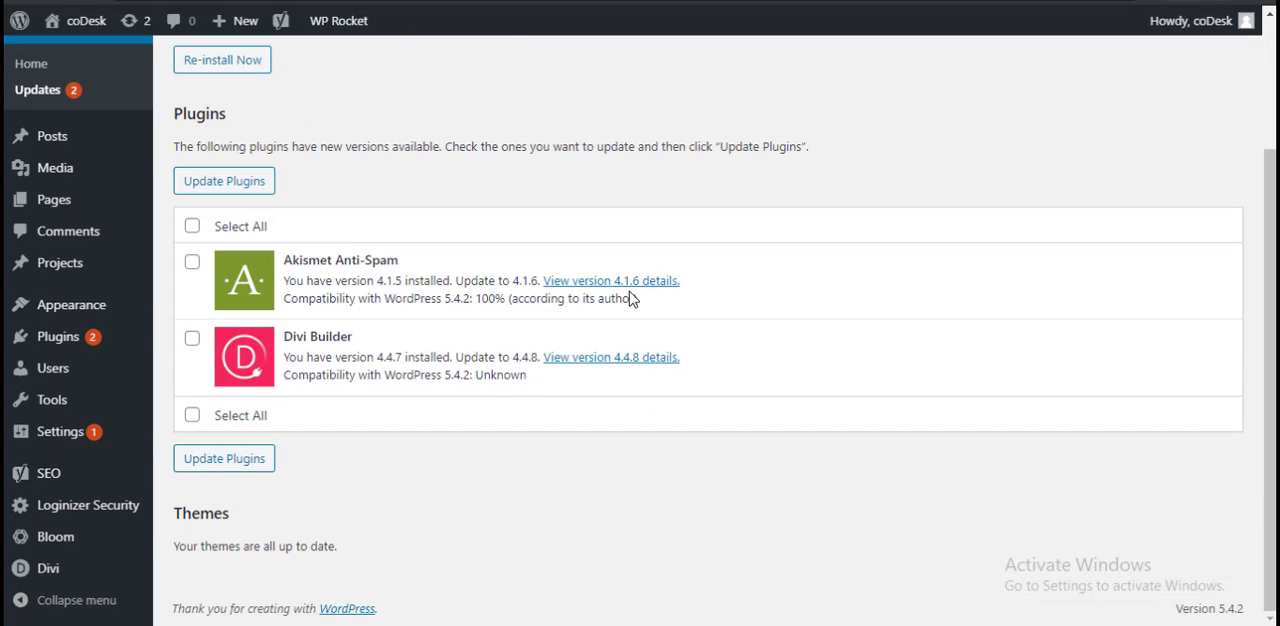
{"action": "left_click", "coordinate": [193, 227]}
{"action": "left_click_drag", "start_coordinate": [309, 338], "coordinate": [360, 345]}
{"action": "left_click", "coordinate": [361, 347]}
{"action": "double_click", "coordinate": [318, 338]}
{"action": "left_click", "coordinate": [360, 348]}
{"action": "left_click", "coordinate": [238, 185]}
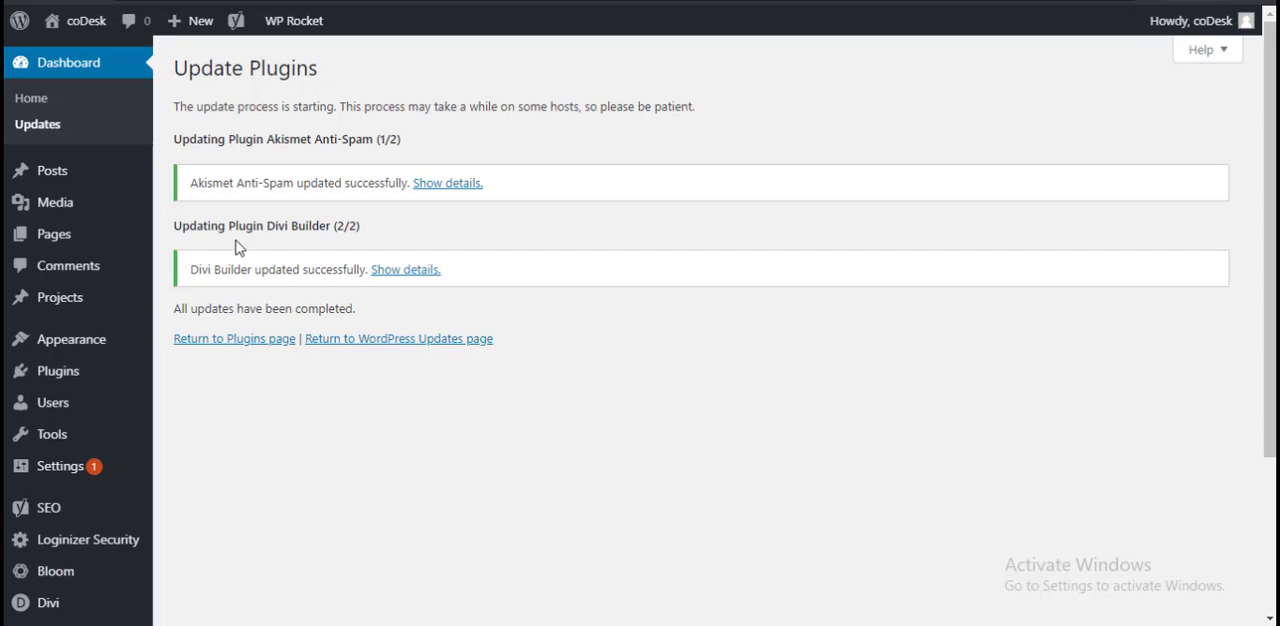
Step: Open the list of all posts and start a new post
{"action": "mouse_move", "coordinate": [60, 182]}
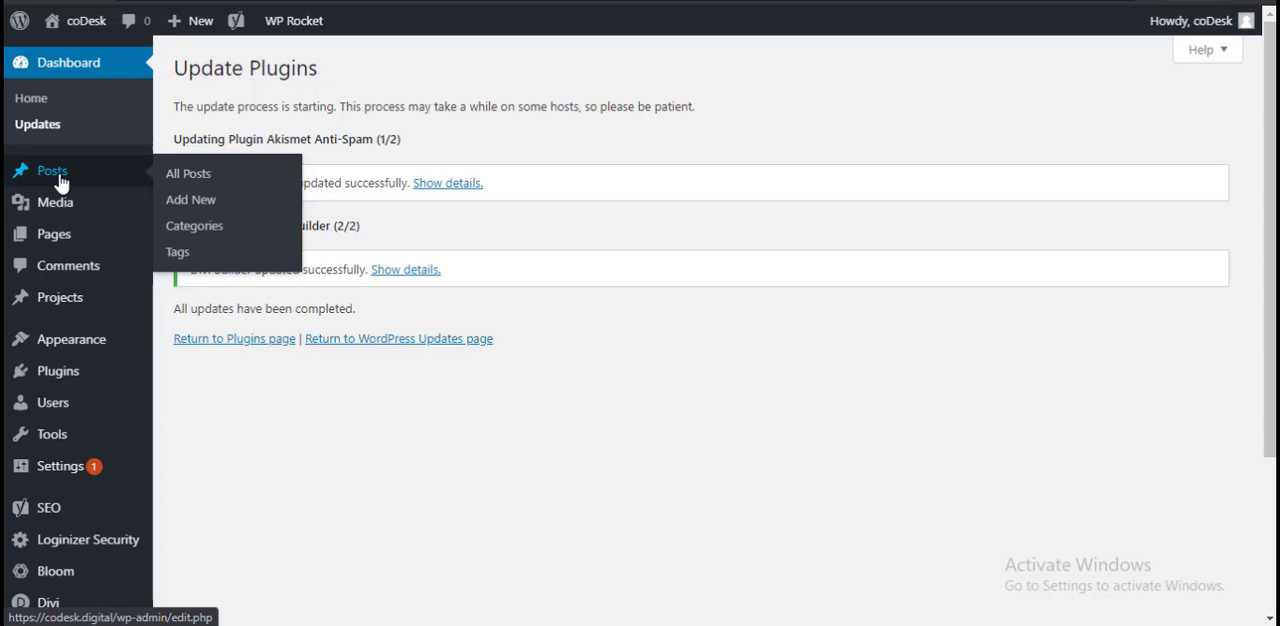
{"action": "left_click", "coordinate": [222, 184]}
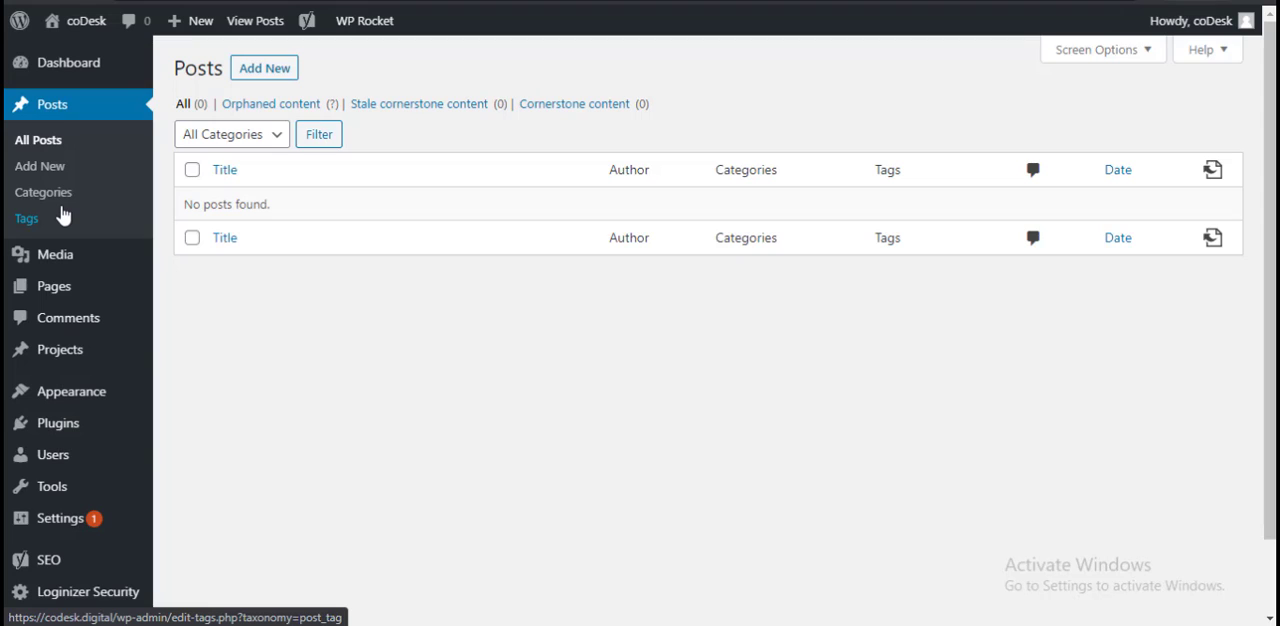
{"action": "left_click", "coordinate": [270, 70]}
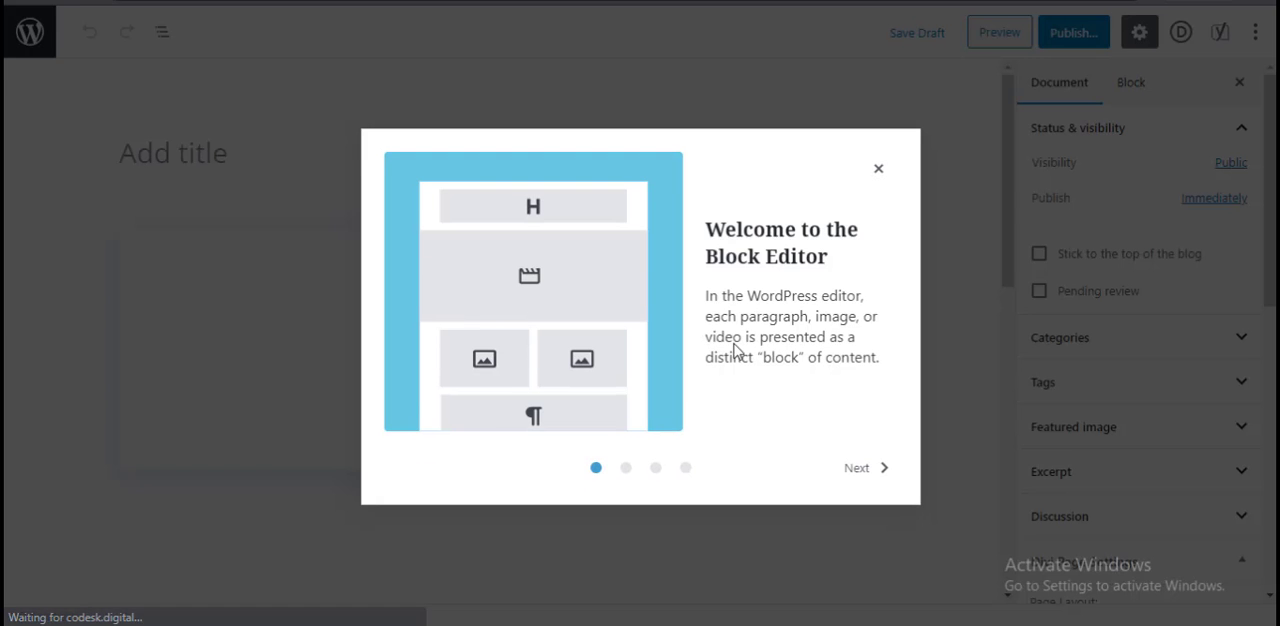
Step: Go through the block editor's welcome guide to its end and choose the default editor for the post layout
{"action": "left_click", "coordinate": [870, 472]}
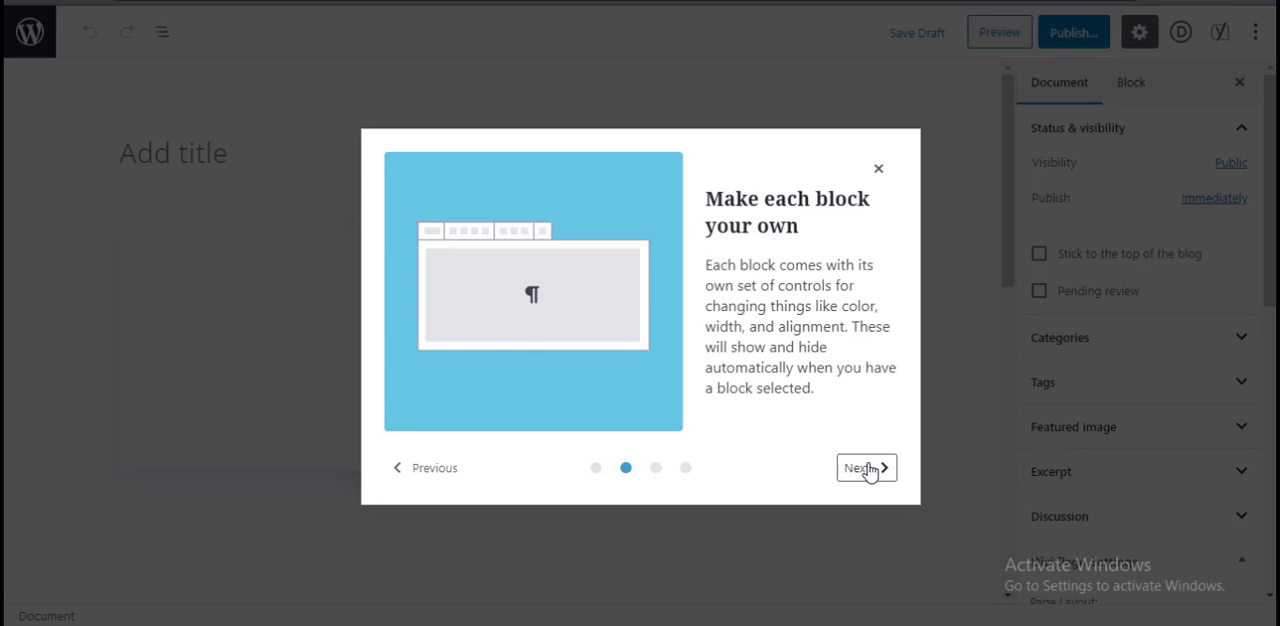
{"action": "left_click", "coordinate": [870, 473]}
{"action": "left_click", "coordinate": [860, 470]}
{"action": "left_click", "coordinate": [858, 470]}
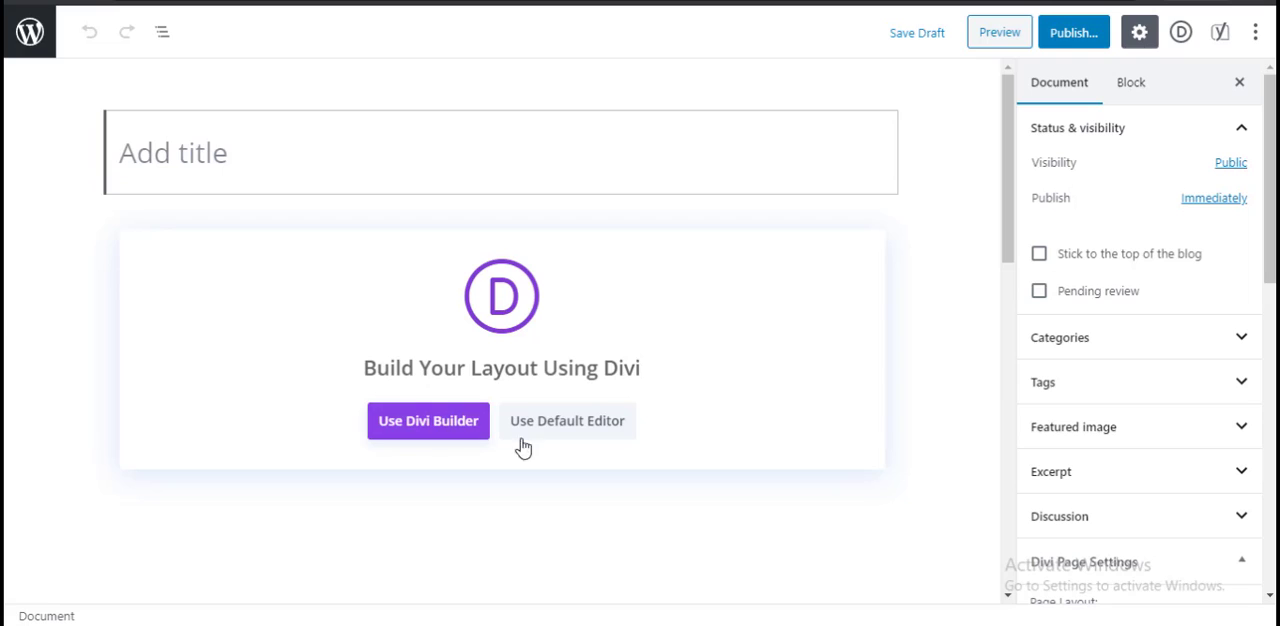
{"action": "left_click", "coordinate": [578, 430]}
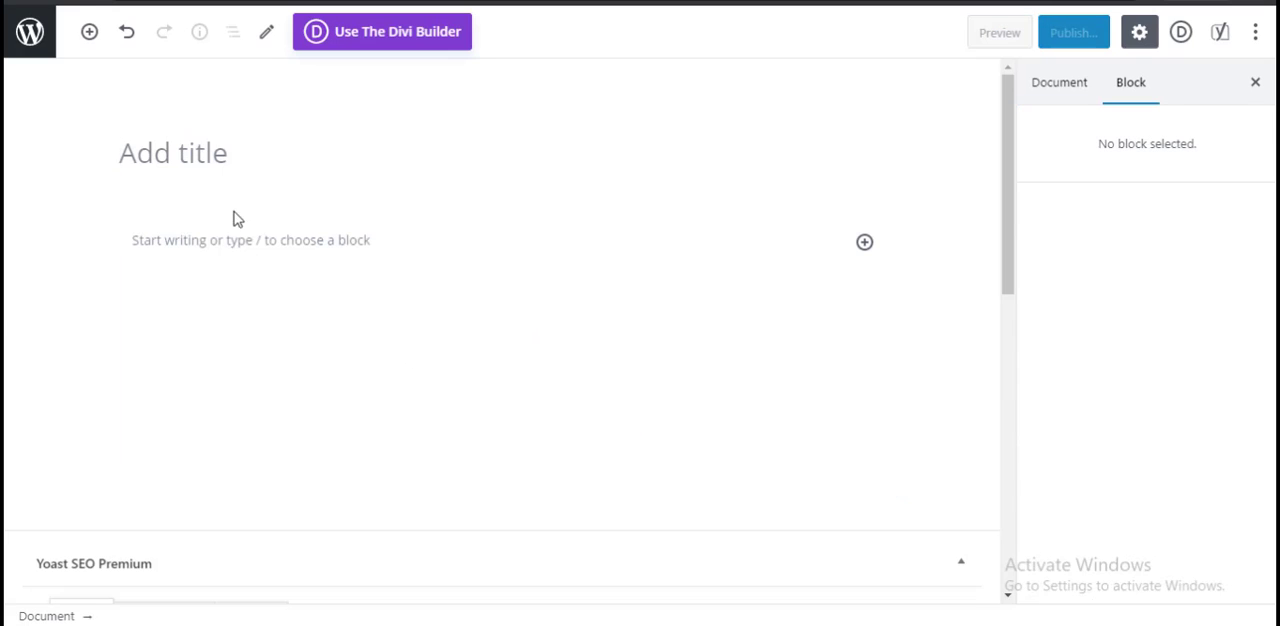
Step: Examine the new post's title field, first paragraph block and the Yoast SEO Premium settings below the content
{"action": "left_click", "coordinate": [226, 168]}
{"action": "left_click", "coordinate": [218, 246]}
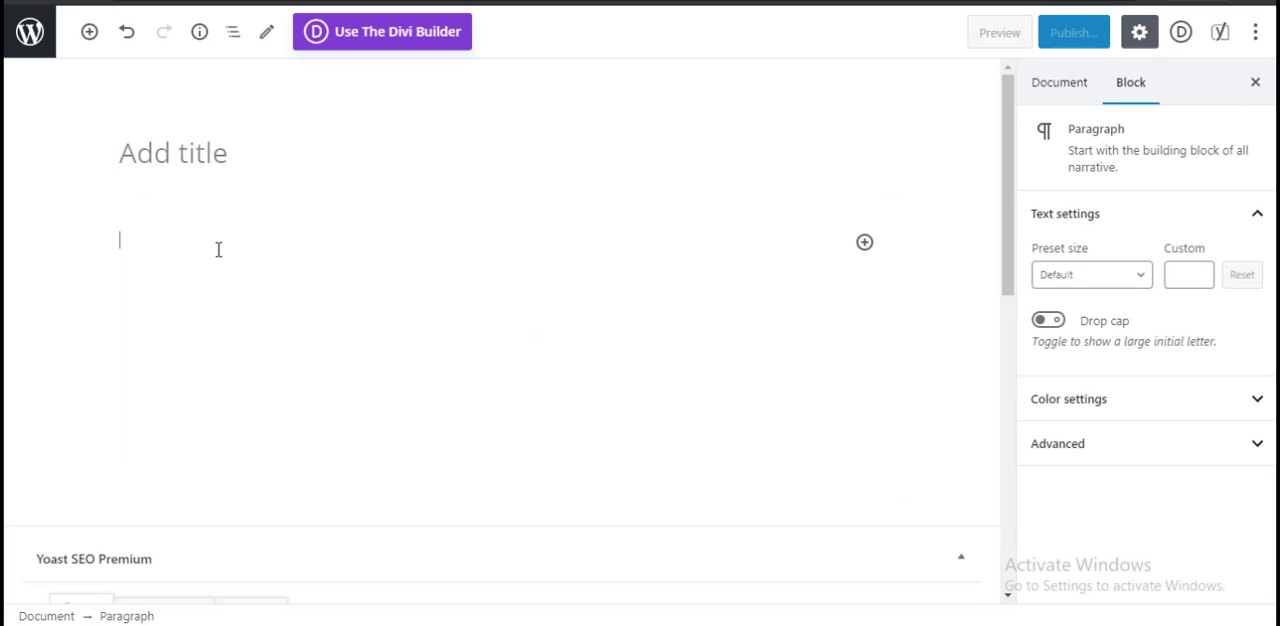
{"action": "scroll", "coordinate": [326, 389], "scroll_direction": "down", "scroll_amount": 3}
{"action": "scroll", "coordinate": [377, 325], "scroll_direction": "up", "scroll_amount": 3}
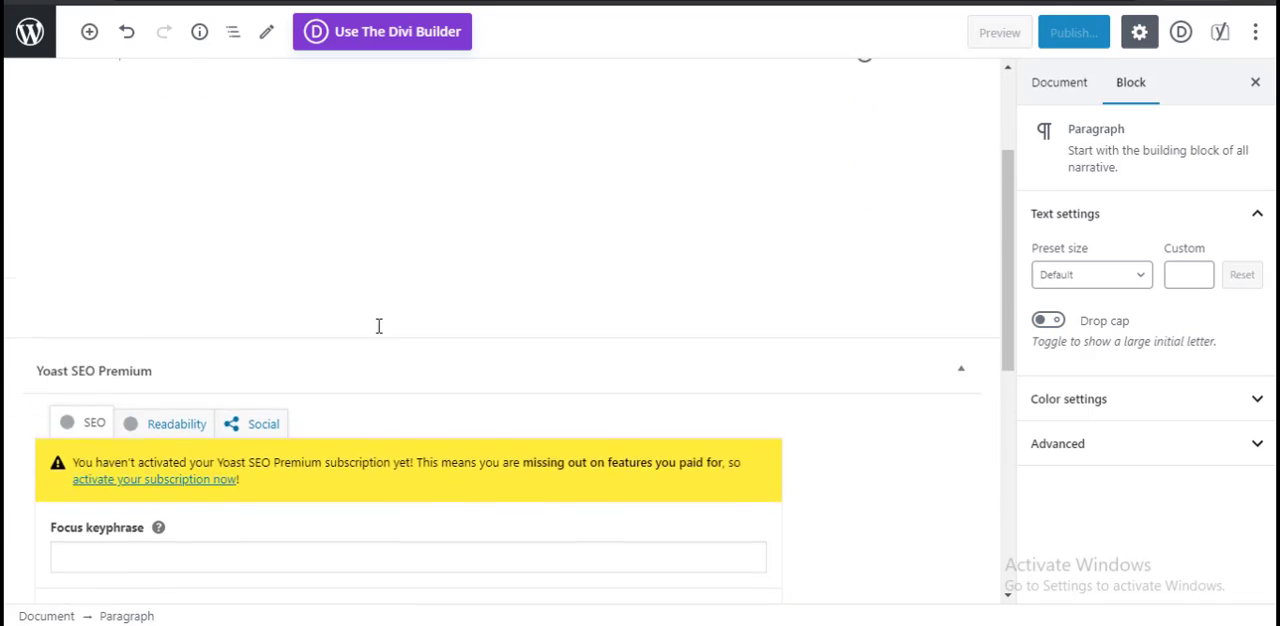
{"action": "scroll", "coordinate": [586, 400], "scroll_direction": "down", "scroll_amount": 6}
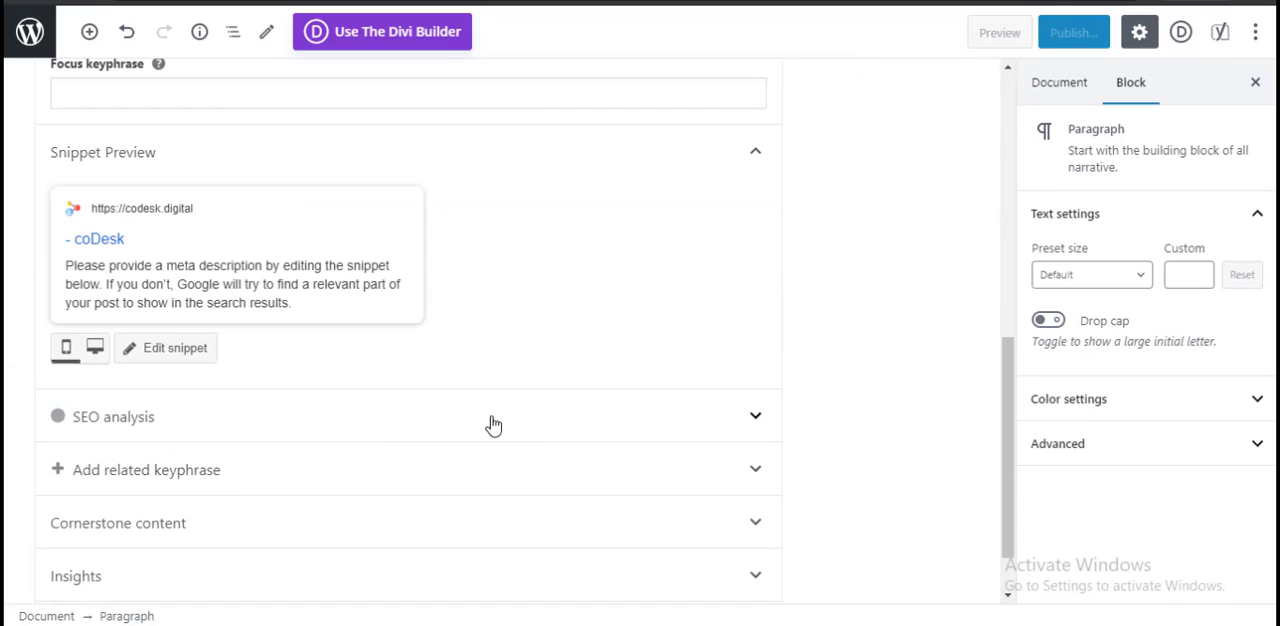
Step: Review the focus keyphrase, snippet preview and analysis sections of the post's Yoast SEO Premium box
{"action": "scroll", "coordinate": [491, 423], "scroll_direction": "down", "scroll_amount": 1}
{"action": "scroll", "coordinate": [520, 429], "scroll_direction": "up", "scroll_amount": 5}
{"action": "scroll", "coordinate": [329, 492], "scroll_direction": "down", "scroll_amount": 3}
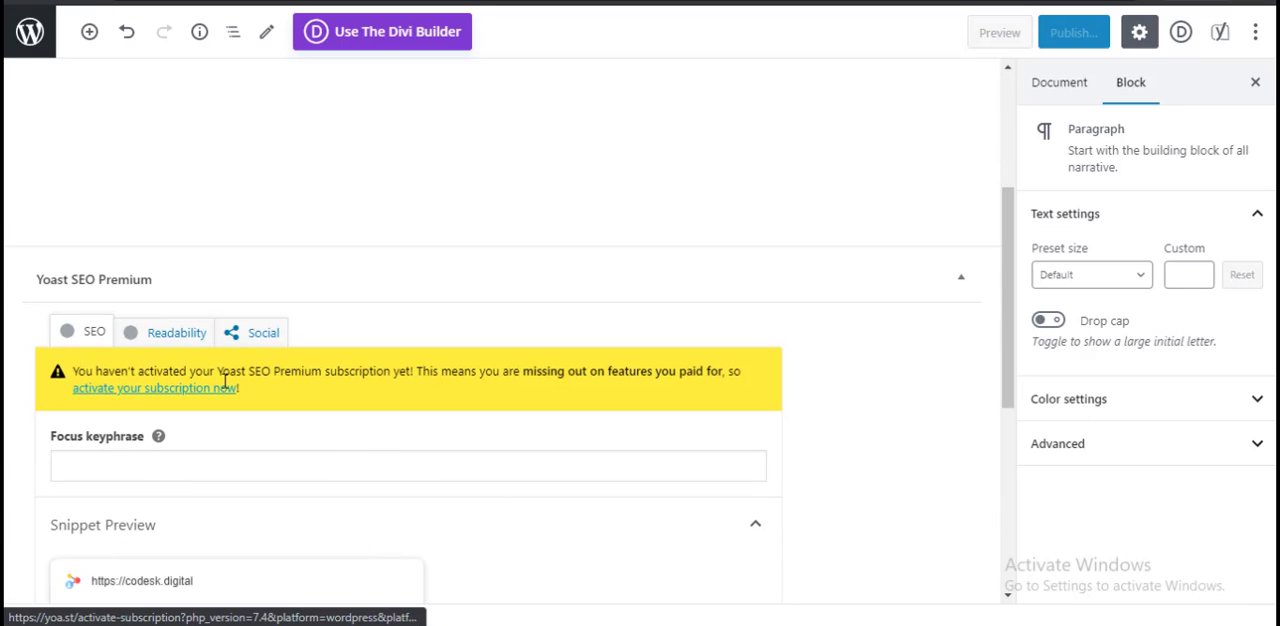
{"action": "scroll", "coordinate": [789, 529], "scroll_direction": "down", "scroll_amount": 4}
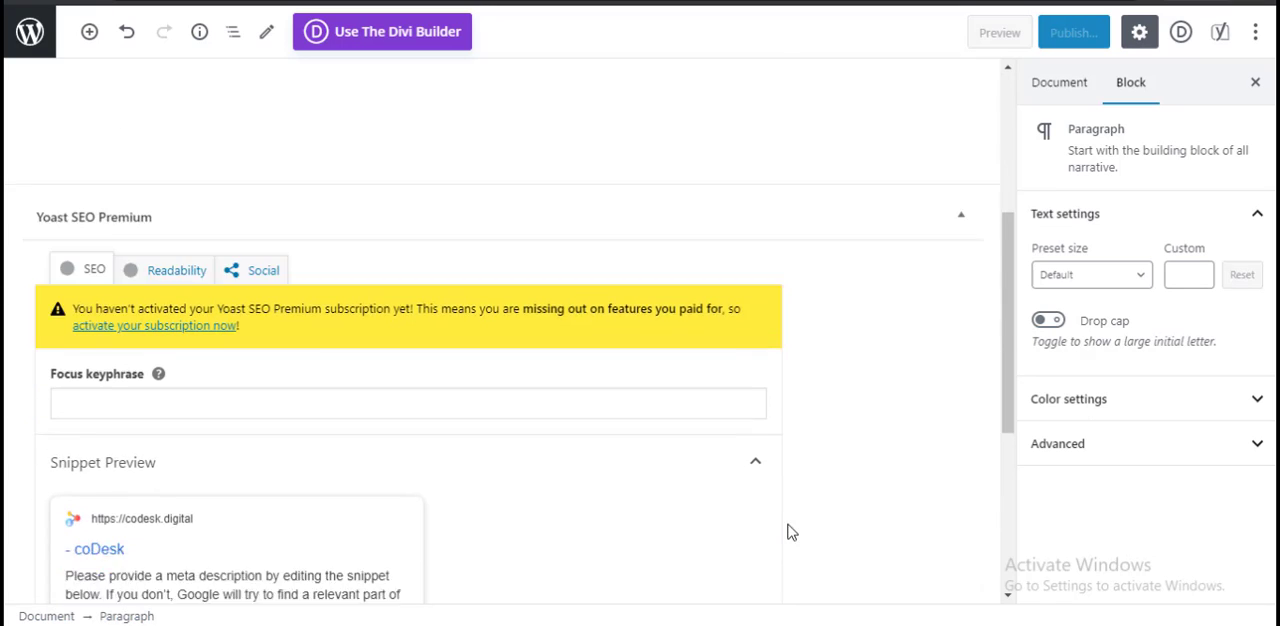
{"action": "scroll", "coordinate": [679, 517], "scroll_direction": "up", "scroll_amount": 8}
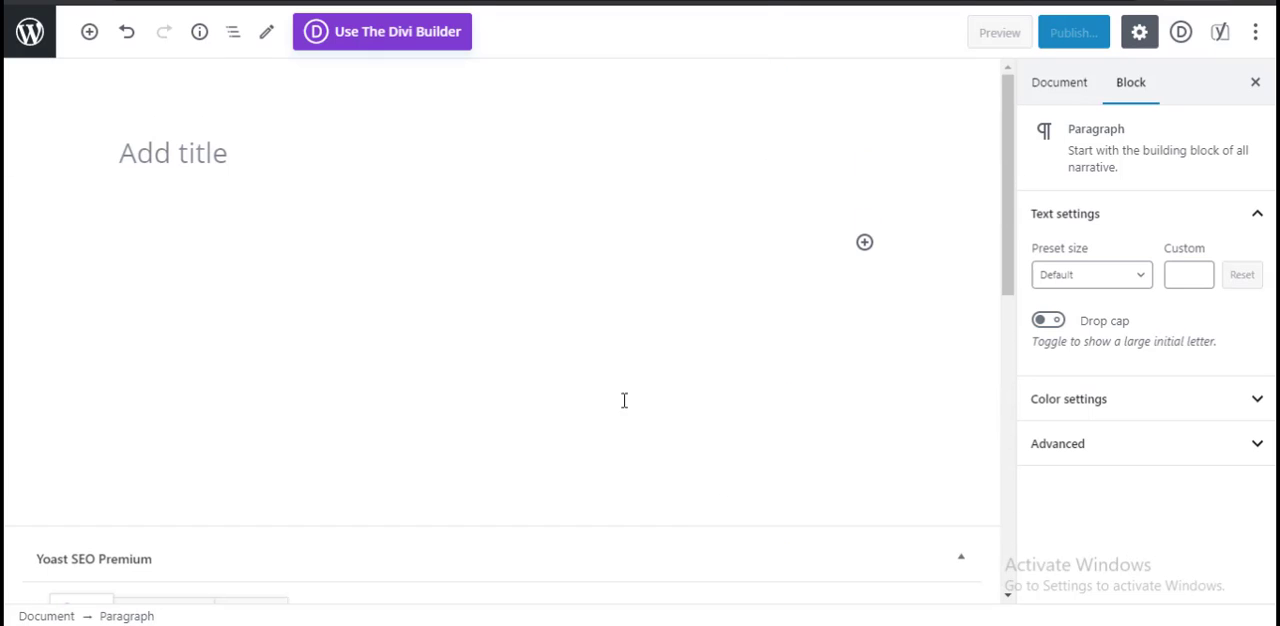
Step: Inspect the paragraph block's colour and advanced settings, then collapse the colour, advanced and text sections
{"action": "left_click", "coordinate": [1160, 401]}
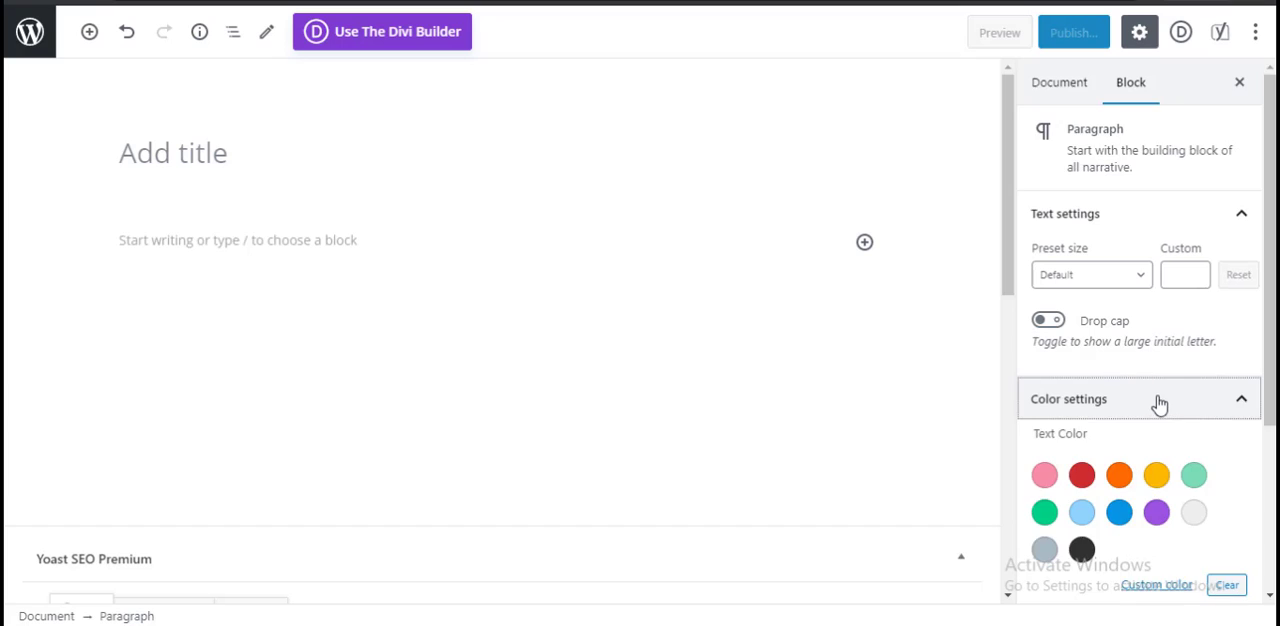
{"action": "scroll", "coordinate": [1180, 440], "scroll_direction": "down", "scroll_amount": 3}
{"action": "scroll", "coordinate": [1190, 517], "scroll_direction": "up", "scroll_amount": 1}
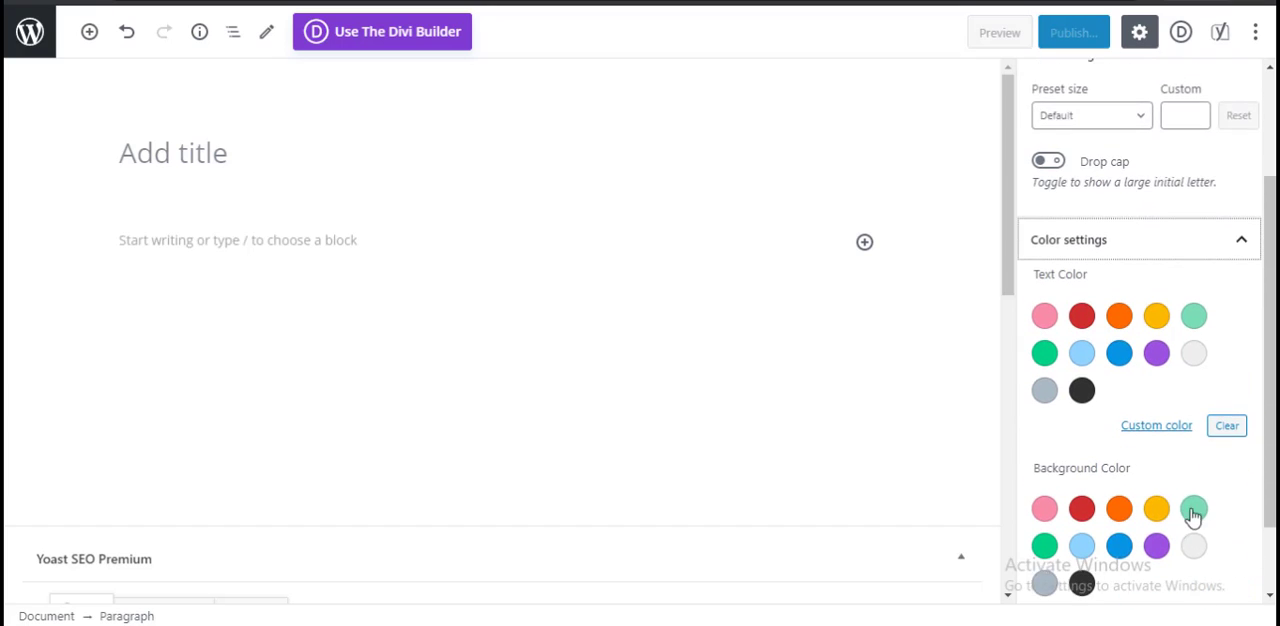
{"action": "scroll", "coordinate": [1193, 514], "scroll_direction": "down", "scroll_amount": 1}
{"action": "scroll", "coordinate": [1175, 540], "scroll_direction": "down", "scroll_amount": 1}
{"action": "left_click", "coordinate": [1180, 484]}
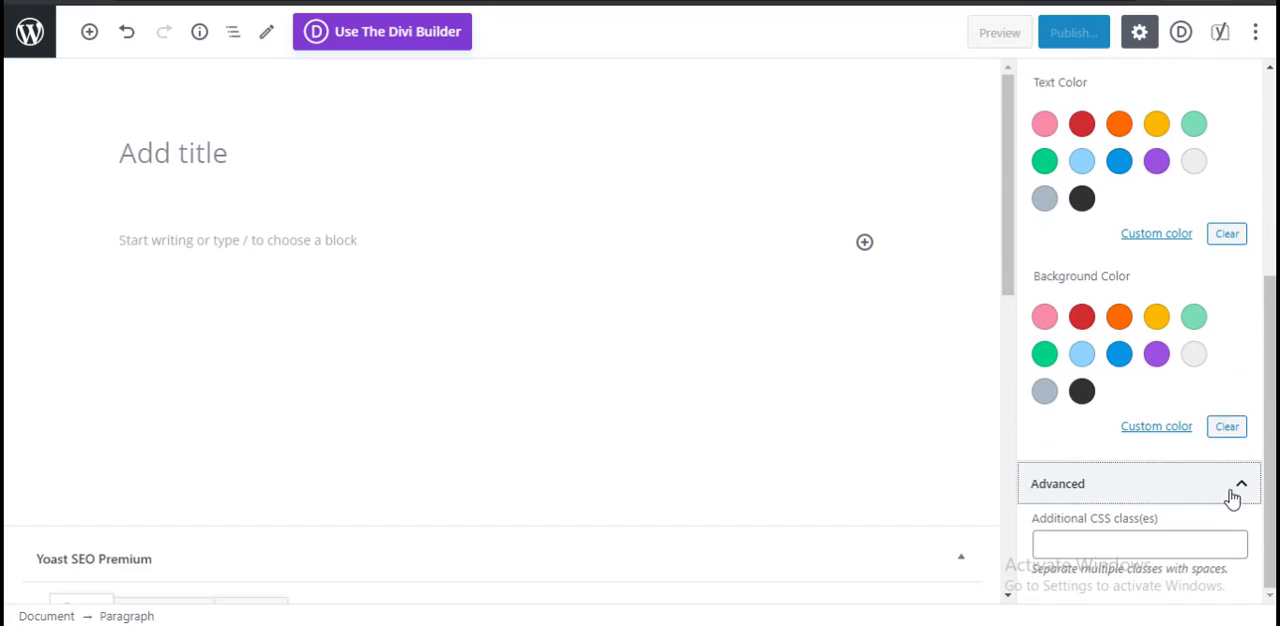
{"action": "scroll", "coordinate": [1205, 505], "scroll_direction": "up", "scroll_amount": 5}
{"action": "left_click", "coordinate": [1245, 400]}
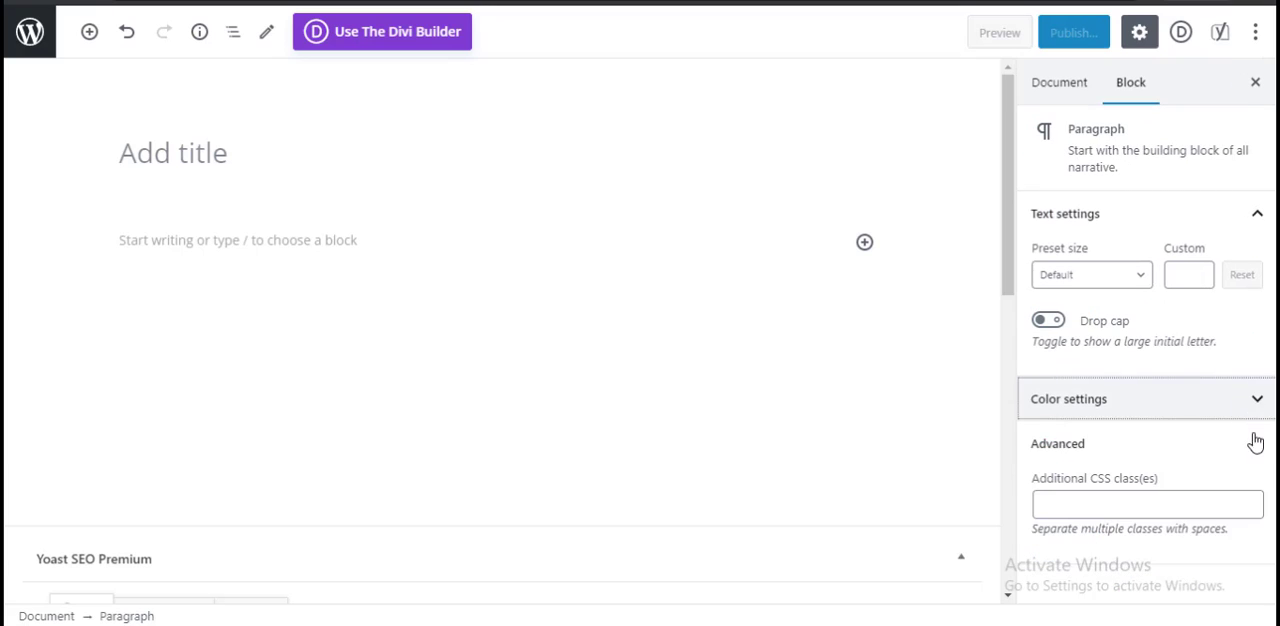
{"action": "left_click", "coordinate": [1256, 445]}
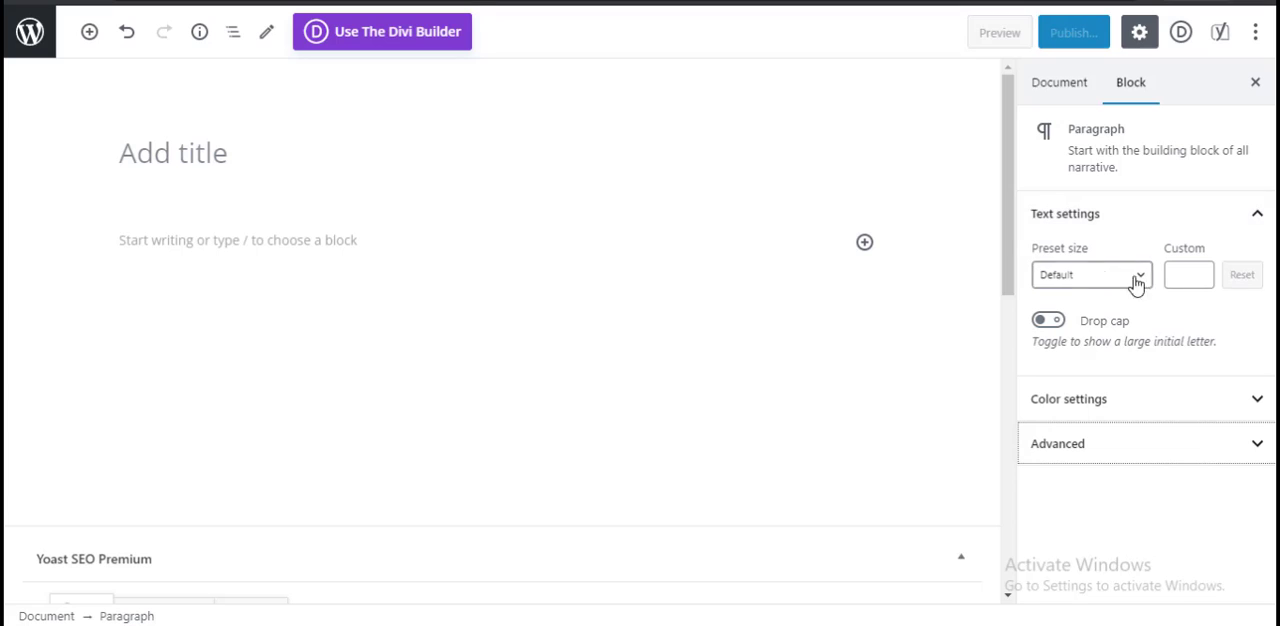
{"action": "left_click", "coordinate": [1250, 215]}
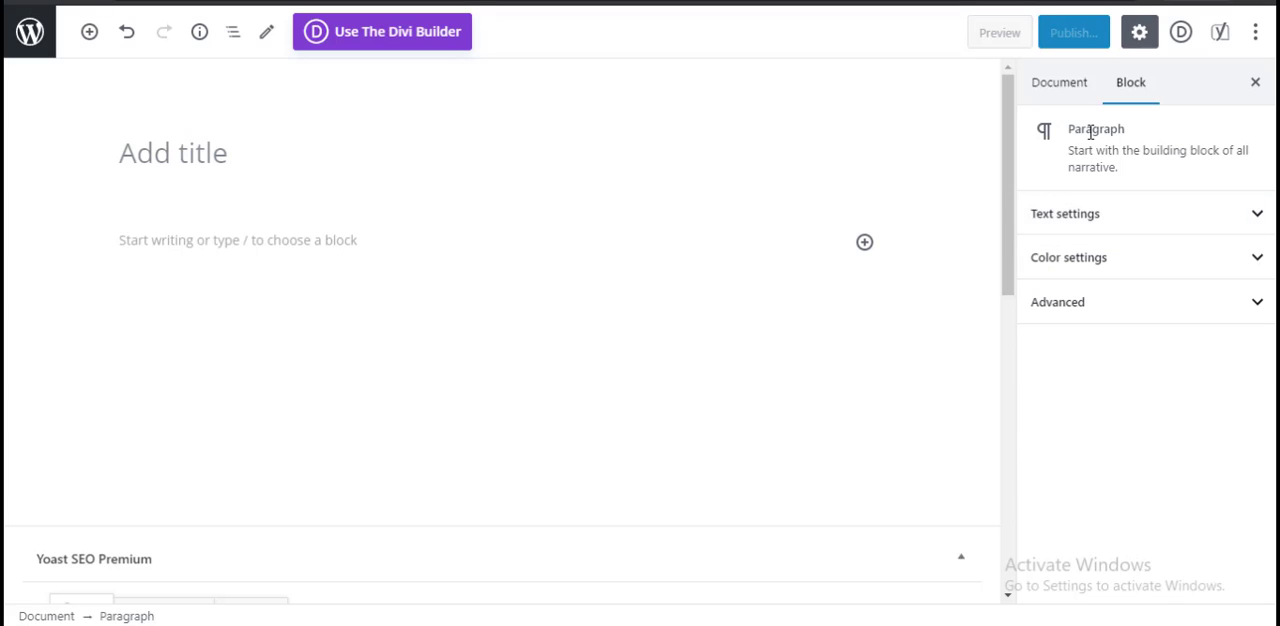
Step: Show the document settings, examine the category options including the new-category form, and collapse the Categories section
{"action": "left_click", "coordinate": [1062, 88]}
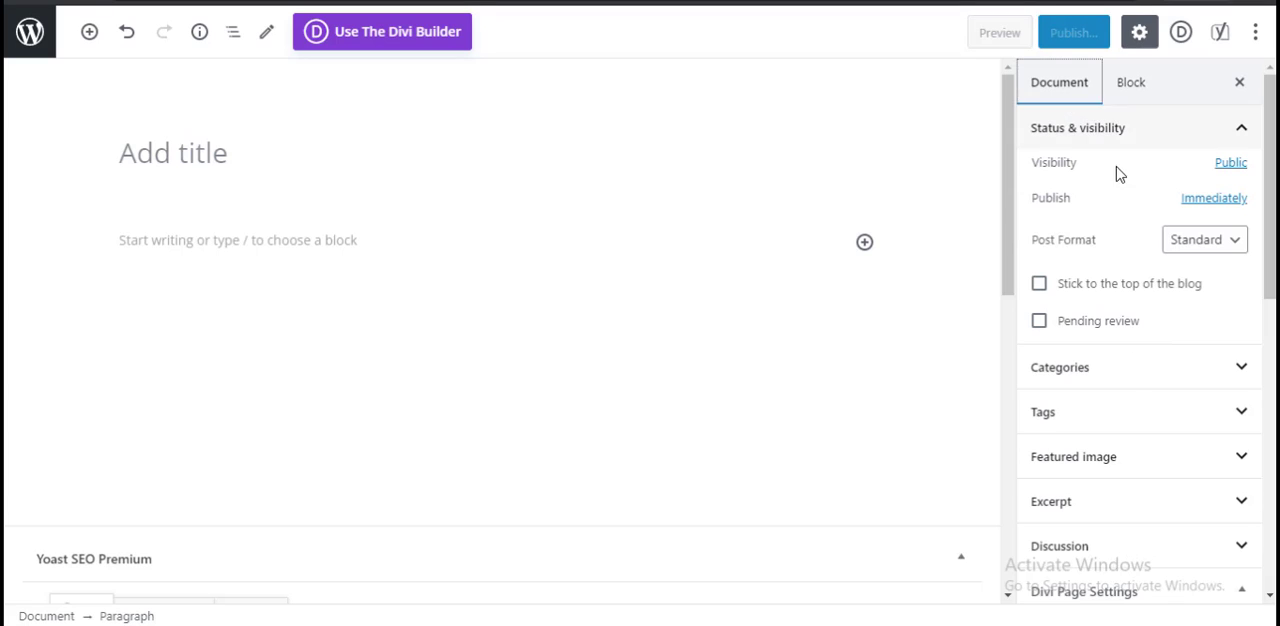
{"action": "left_click", "coordinate": [1127, 412]}
{"action": "left_click", "coordinate": [1128, 368]}
{"action": "scroll", "coordinate": [1150, 380], "scroll_direction": "down", "scroll_amount": 1}
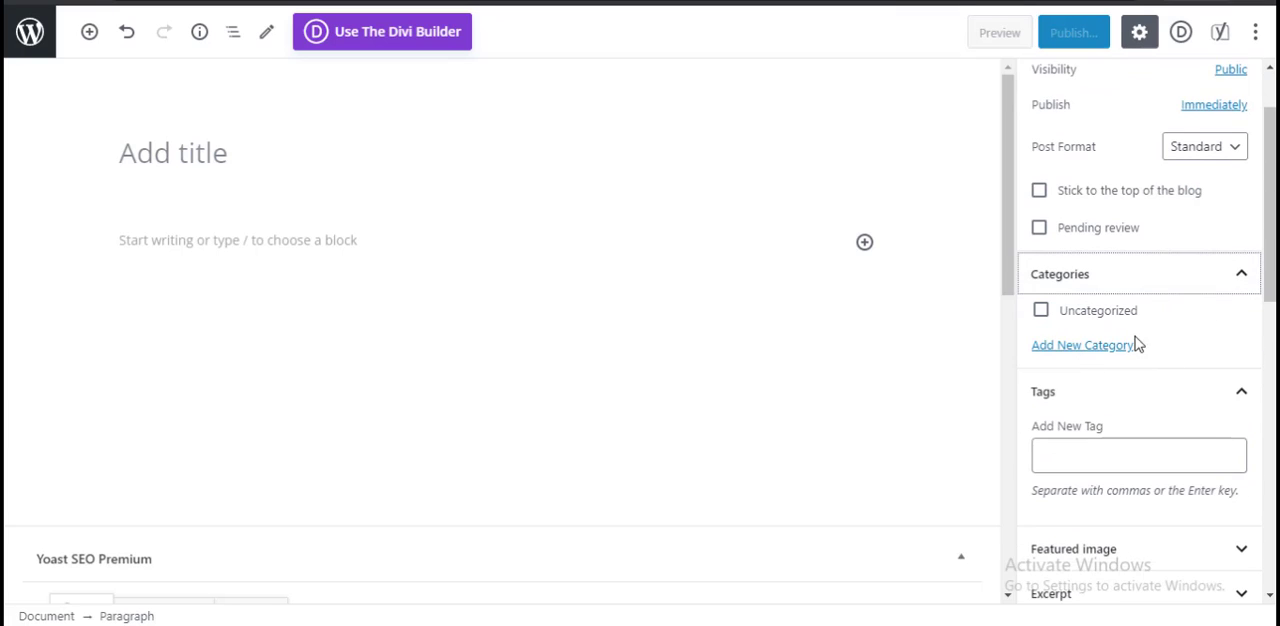
{"action": "left_click", "coordinate": [1087, 350]}
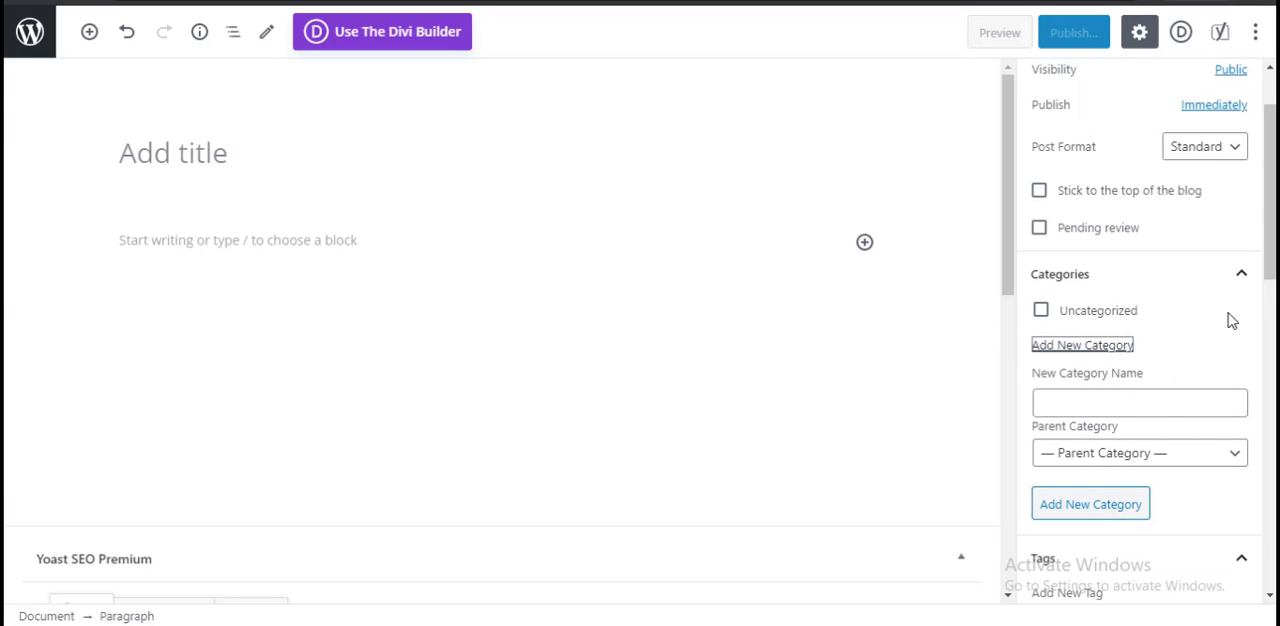
{"action": "left_click", "coordinate": [1243, 280]}
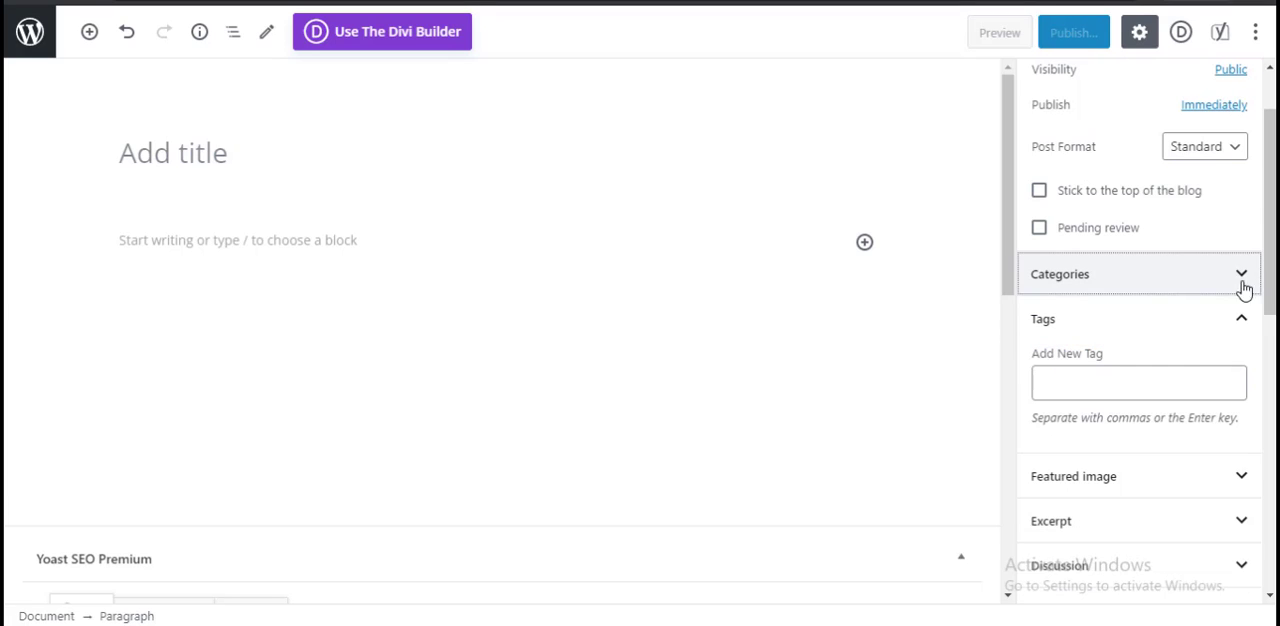
Step: Check the post's new-tag field, collapse the Tags section and expand the Featured image section
{"action": "left_click", "coordinate": [1161, 385]}
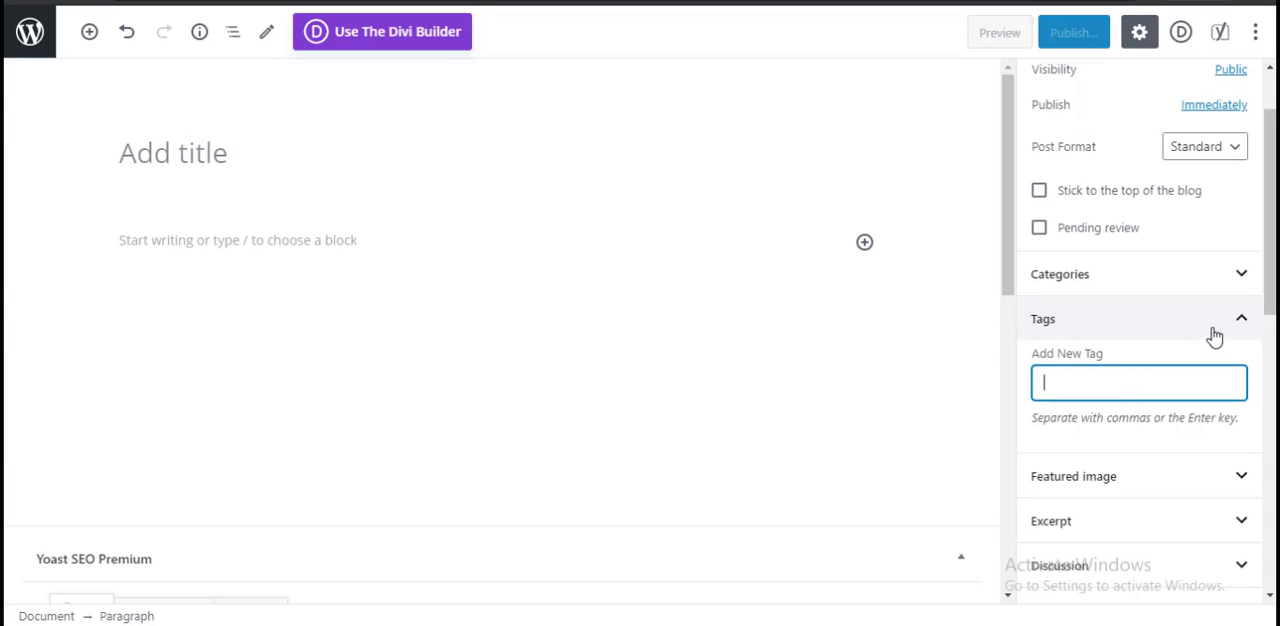
{"action": "left_click", "coordinate": [1213, 336]}
{"action": "left_click", "coordinate": [1190, 376]}
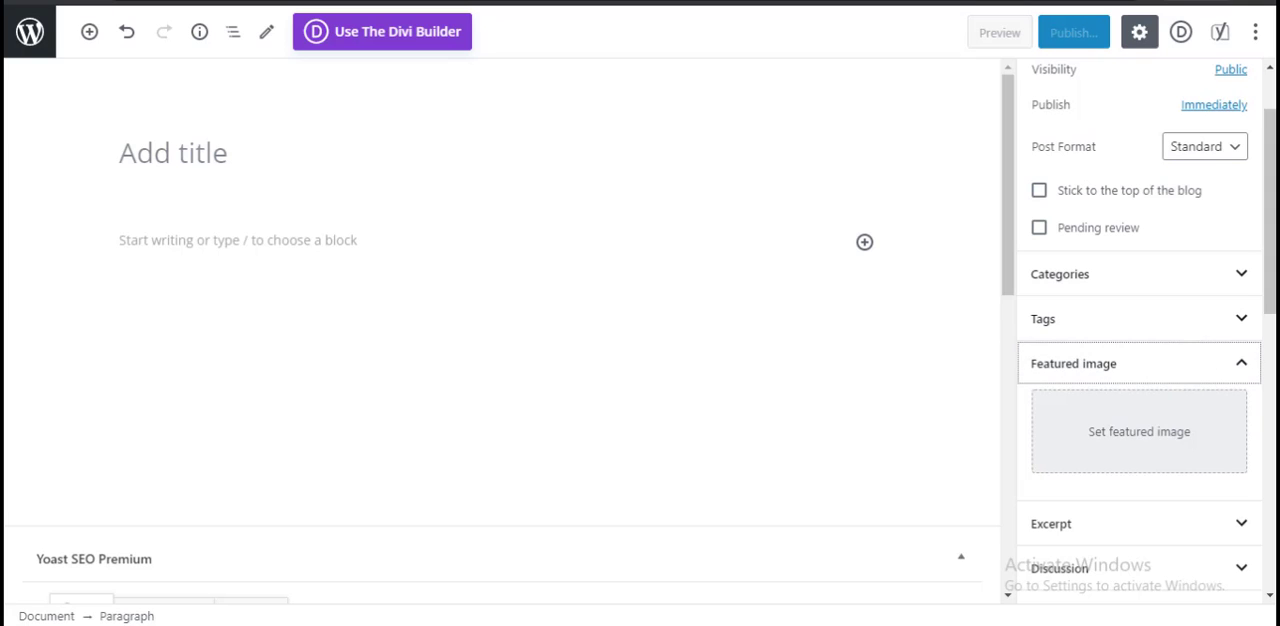
Step: Open nuedu24.com in a private browser window and look through the featured images in its post list
{"action": "key", "text": "ctrl+shift+n"}
{"action": "type", "text": "nuedu"}
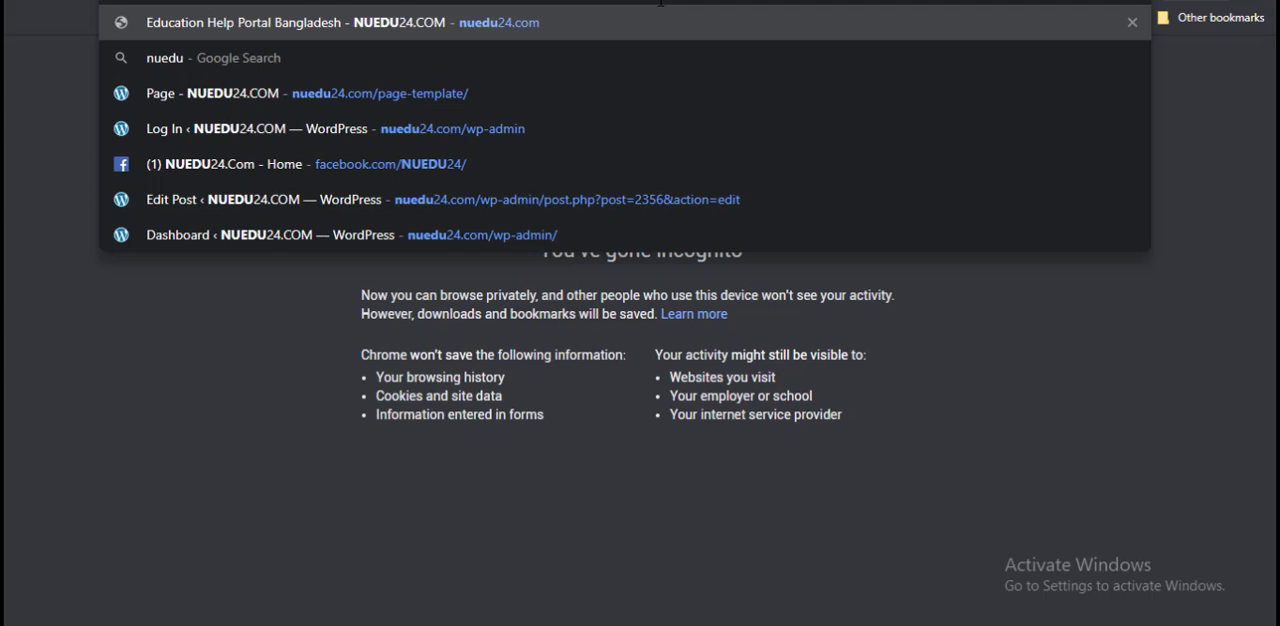
{"action": "key", "text": "Return"}
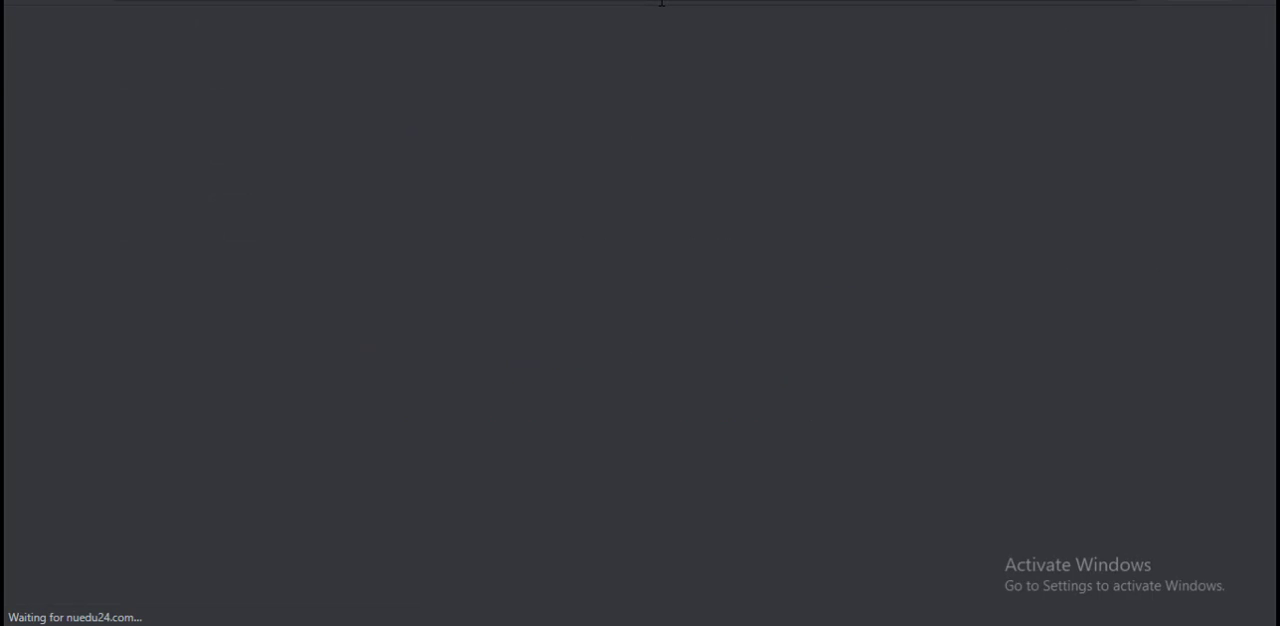
{"action": "scroll", "coordinate": [586, 343], "scroll_direction": "down", "scroll_amount": 2}
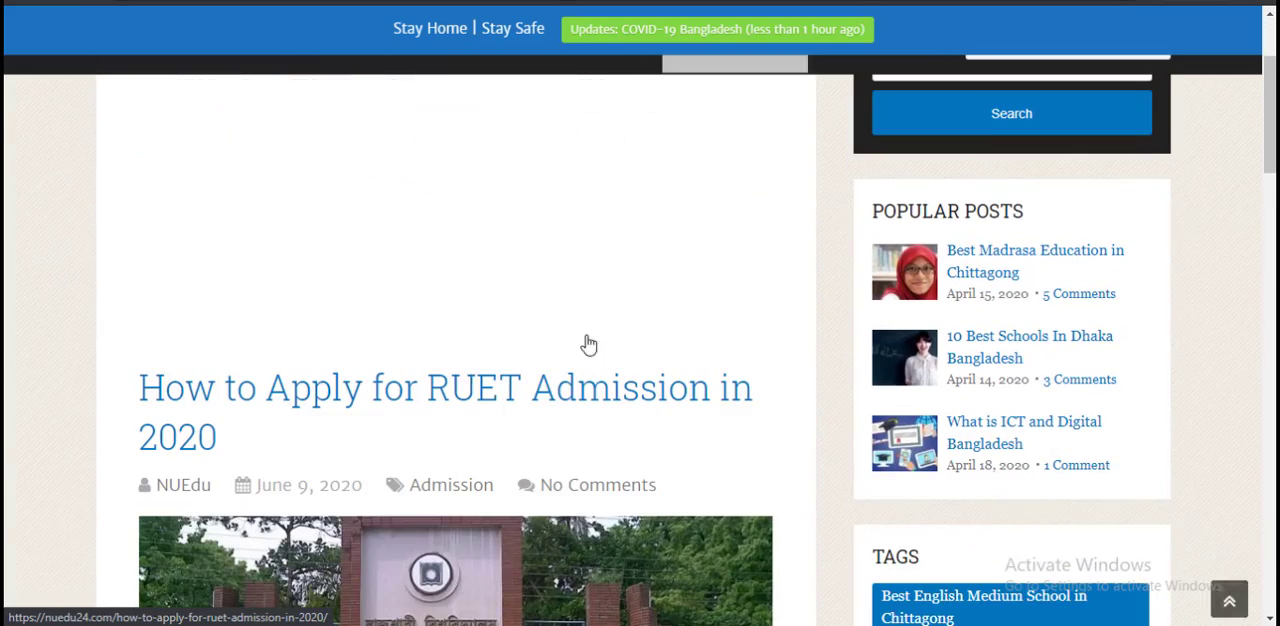
{"action": "scroll", "coordinate": [512, 375], "scroll_direction": "down", "scroll_amount": 10}
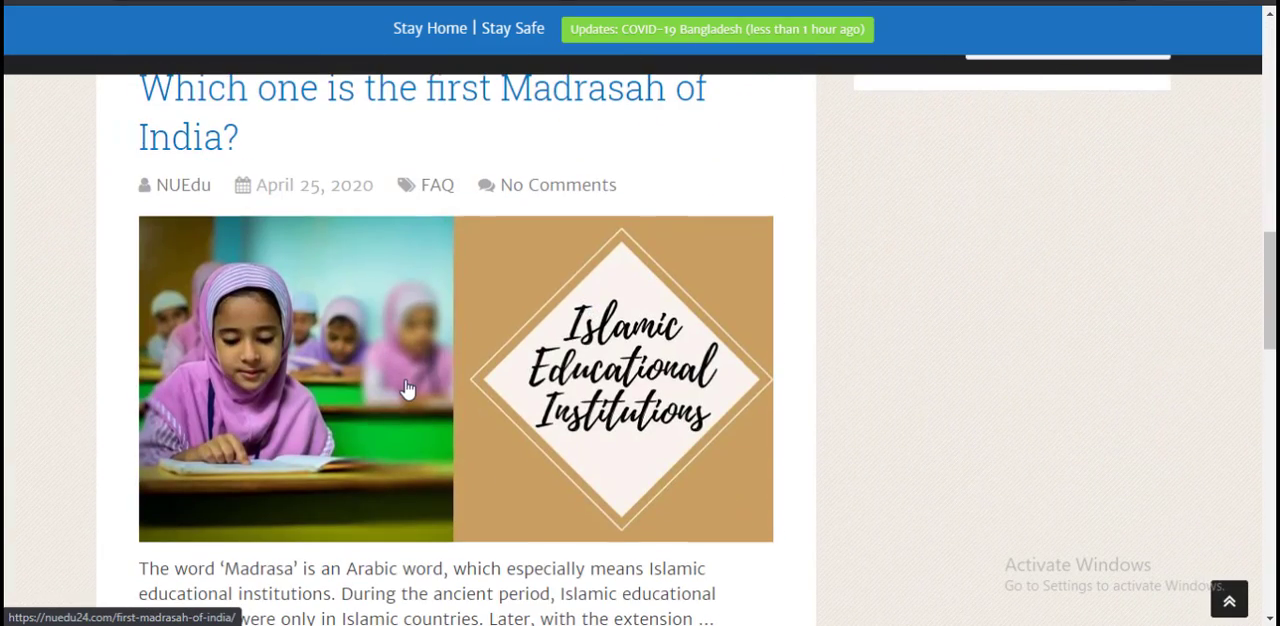
{"action": "scroll", "coordinate": [566, 385], "scroll_direction": "down", "scroll_amount": 3}
{"action": "scroll", "coordinate": [557, 377], "scroll_direction": "up", "scroll_amount": 2}
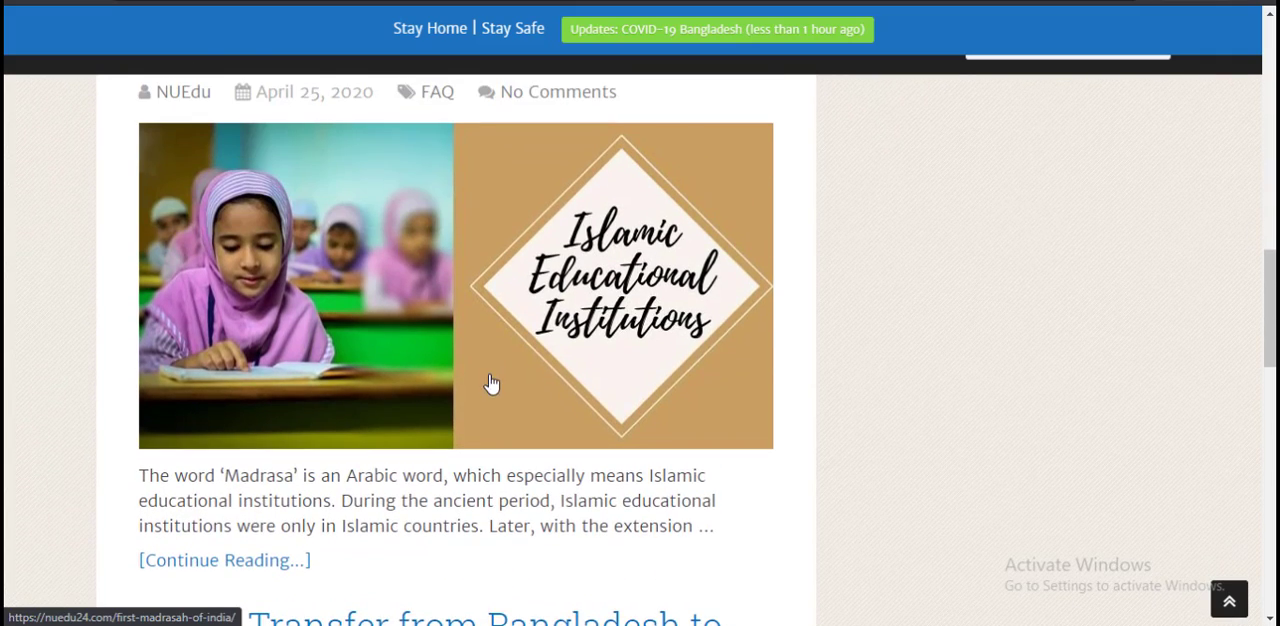
{"action": "scroll", "coordinate": [491, 384], "scroll_direction": "down", "scroll_amount": 3}
Step: Open the article "Which one is the first Madrasah of India?" and look through its featured image and content
{"action": "left_click", "coordinate": [245, 281]}
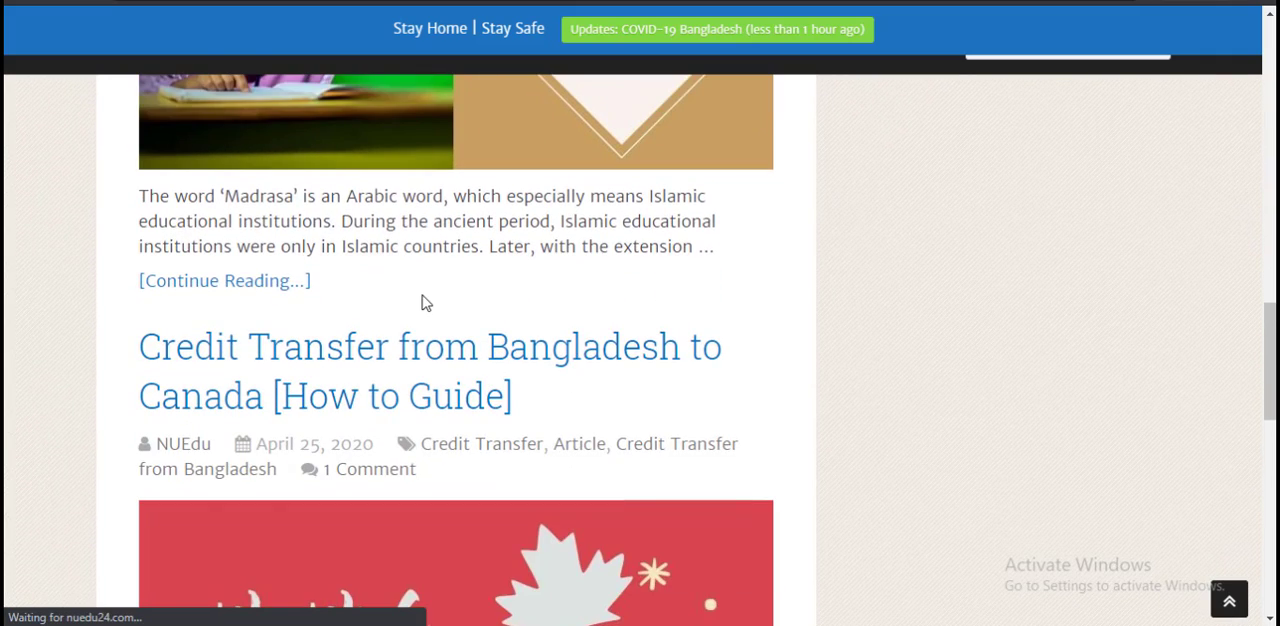
{"action": "scroll", "coordinate": [621, 349], "scroll_direction": "down", "scroll_amount": 3}
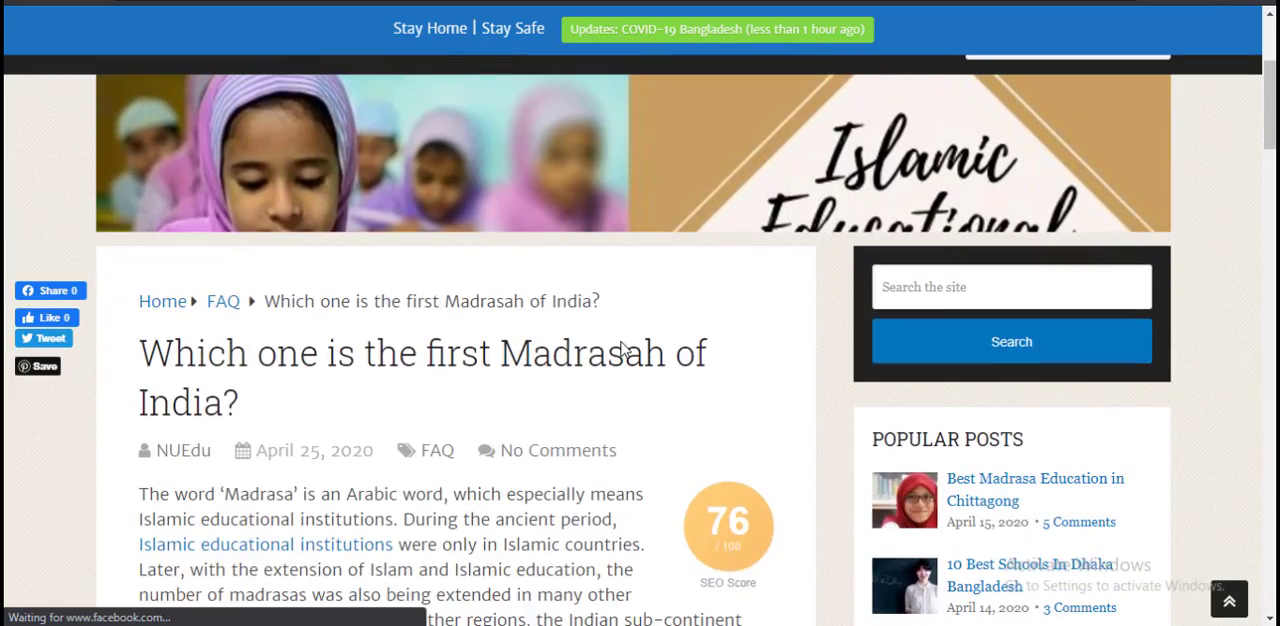
{"action": "scroll", "coordinate": [614, 323], "scroll_direction": "up", "scroll_amount": 2}
{"action": "scroll", "coordinate": [722, 336], "scroll_direction": "down", "scroll_amount": 3}
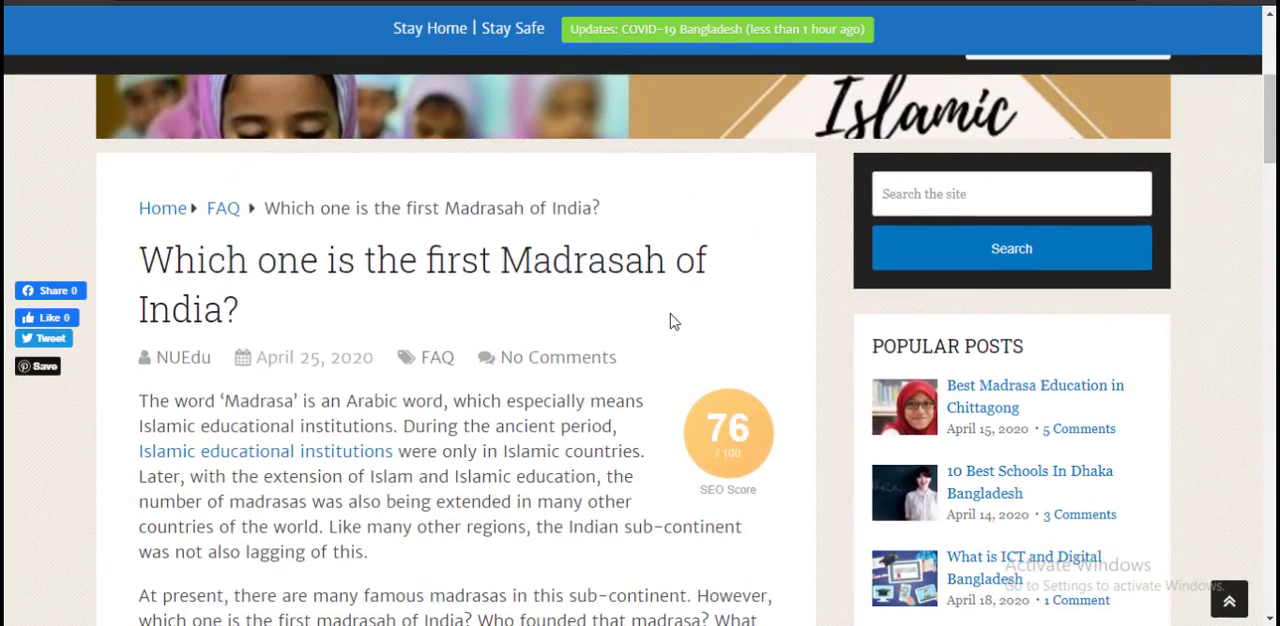
{"action": "scroll", "coordinate": [667, 326], "scroll_direction": "up", "scroll_amount": 2}
{"action": "scroll", "coordinate": [643, 337], "scroll_direction": "down", "scroll_amount": 9}
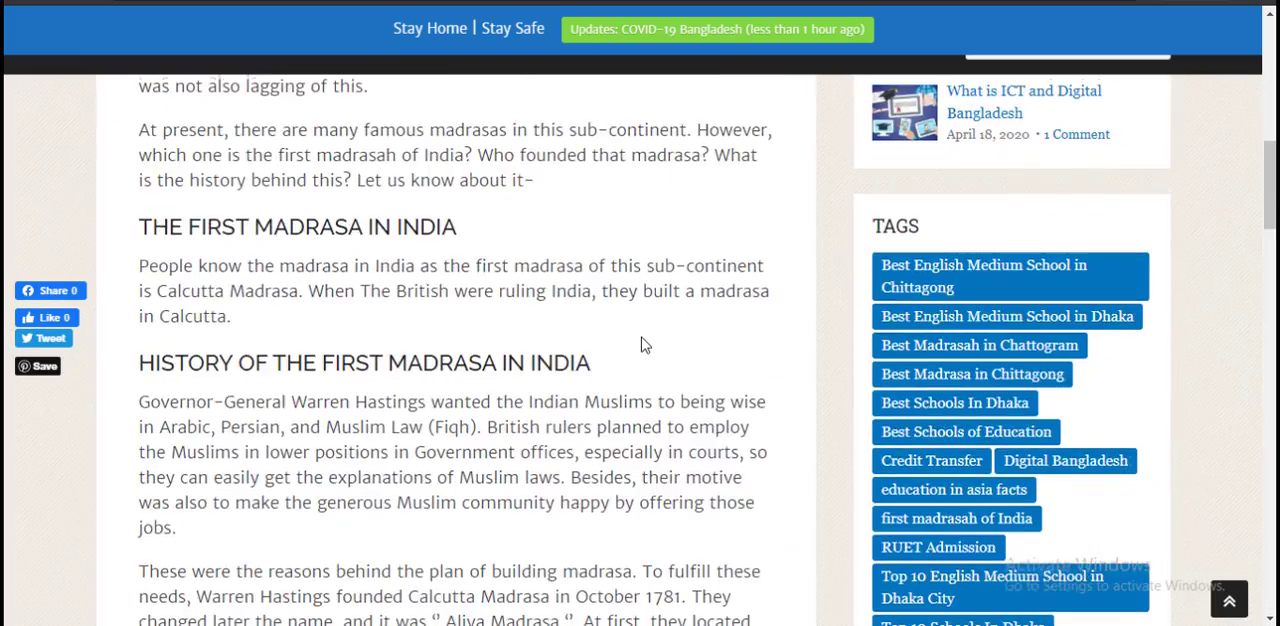
{"action": "scroll", "coordinate": [644, 351], "scroll_direction": "down", "scroll_amount": 15}
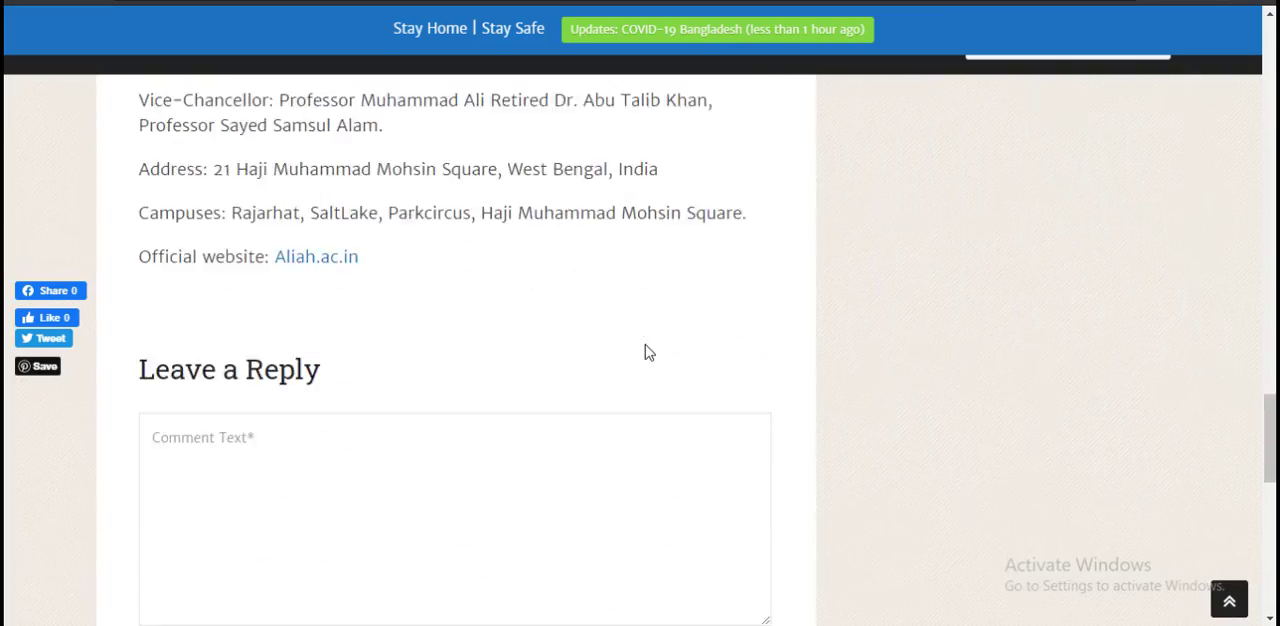
{"action": "scroll", "coordinate": [620, 352], "scroll_direction": "up", "scroll_amount": 10}
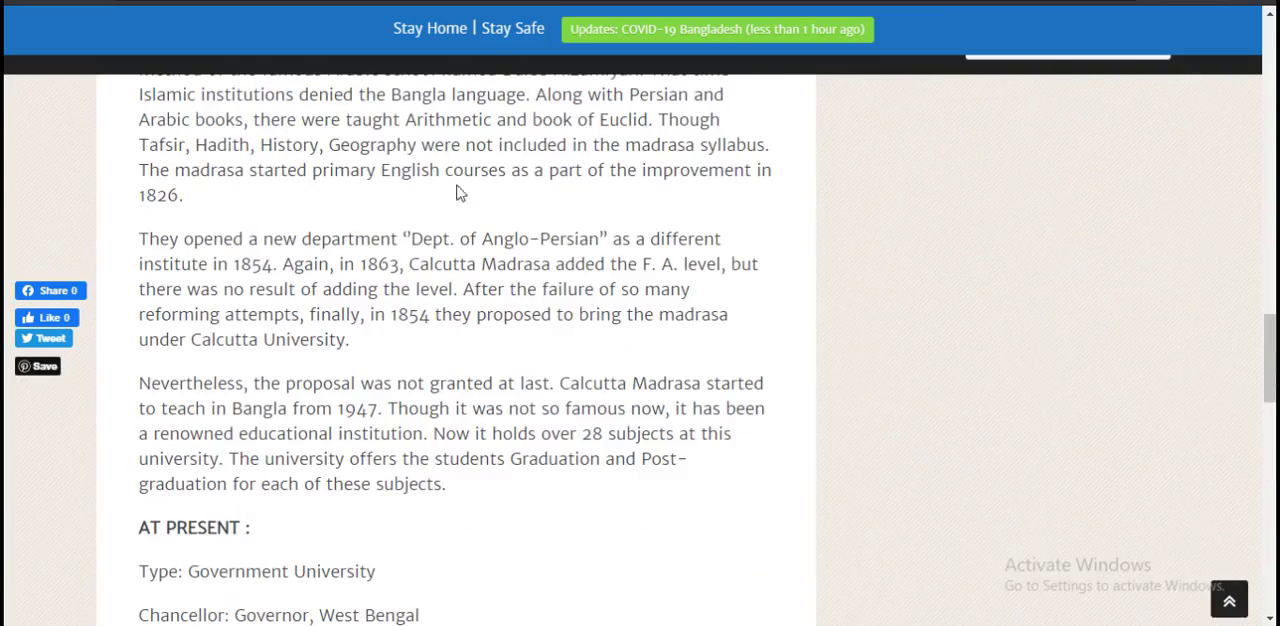
Step: Return to the post list, open "Credit Transfer from Bangladesh to Canada [How to Guide]" and examine its images and content
{"action": "left_click", "coordinate": [22, 2]}
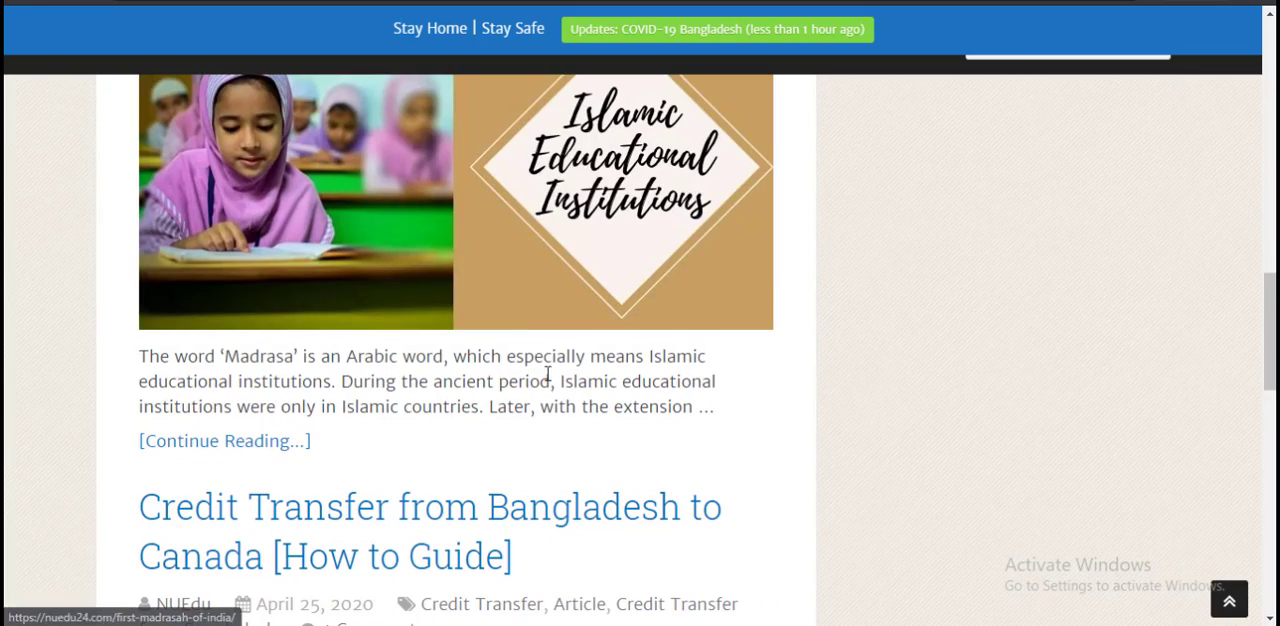
{"action": "scroll", "coordinate": [556, 378], "scroll_direction": "down", "scroll_amount": 5}
{"action": "scroll", "coordinate": [492, 352], "scroll_direction": "up", "scroll_amount": 2}
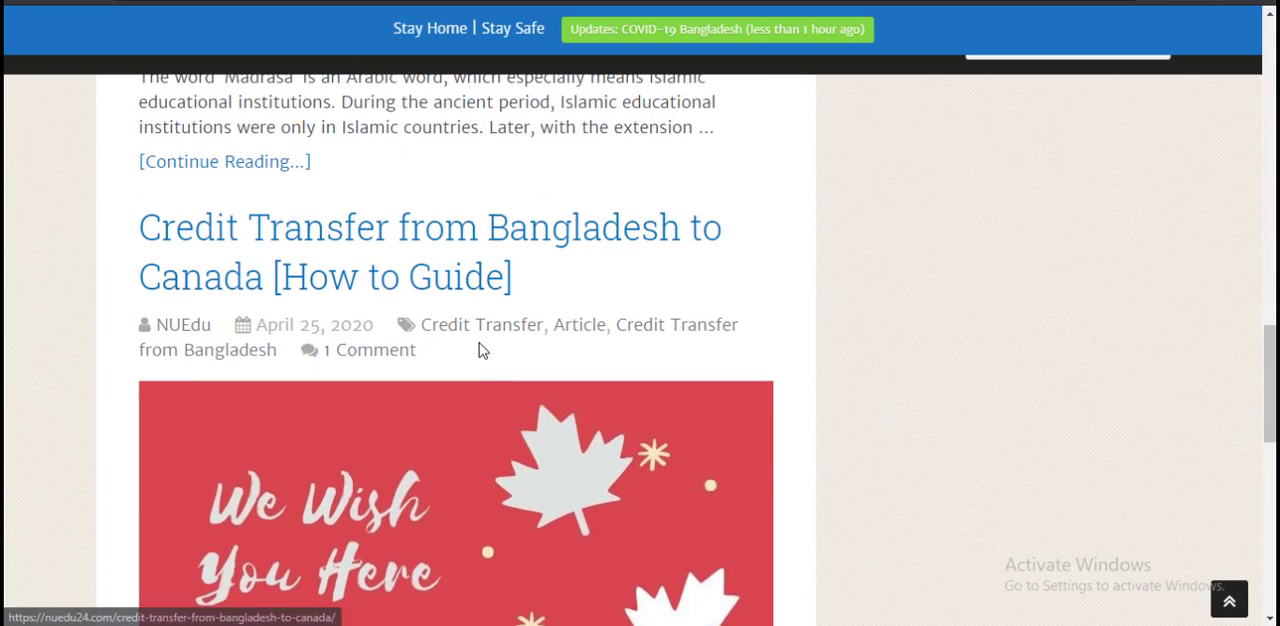
{"action": "scroll", "coordinate": [634, 386], "scroll_direction": "down", "scroll_amount": 1}
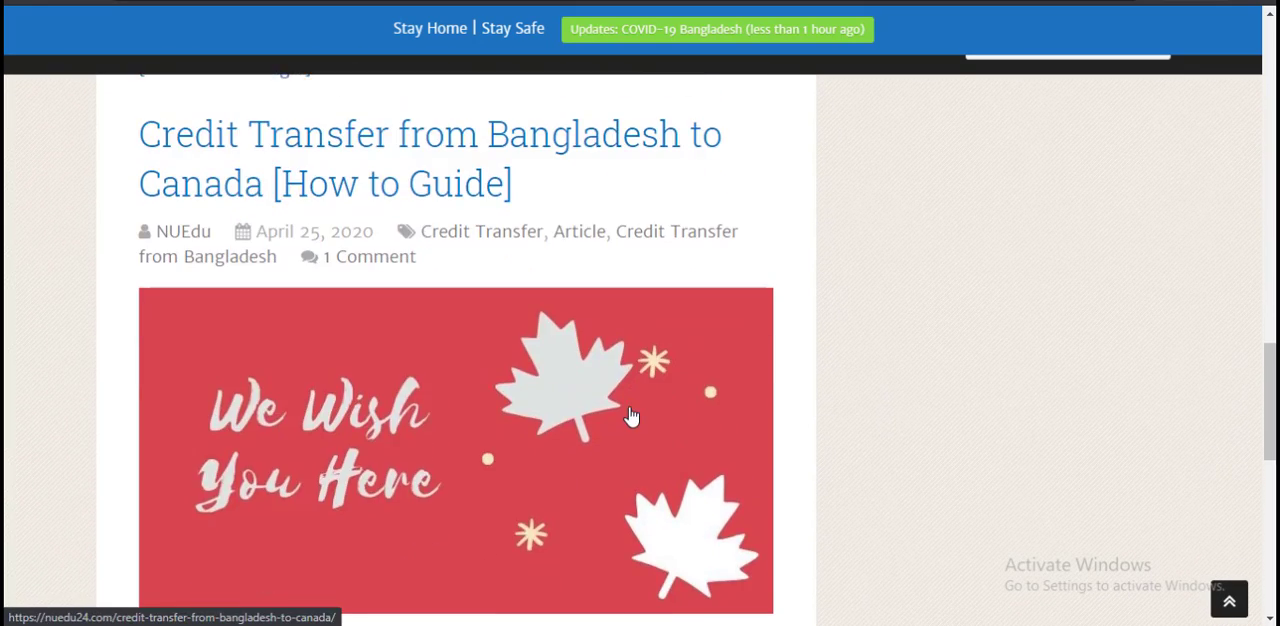
{"action": "left_click", "coordinate": [634, 414]}
{"action": "scroll", "coordinate": [624, 335], "scroll_direction": "down", "scroll_amount": 15}
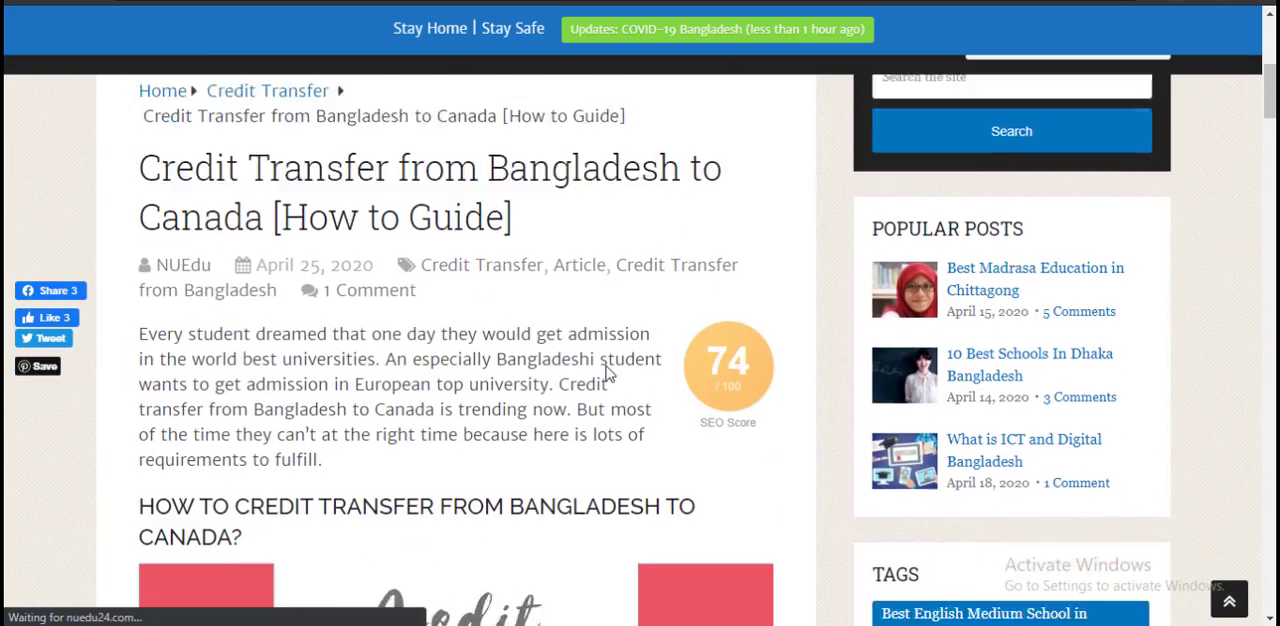
{"action": "scroll", "coordinate": [615, 376], "scroll_direction": "up", "scroll_amount": 3}
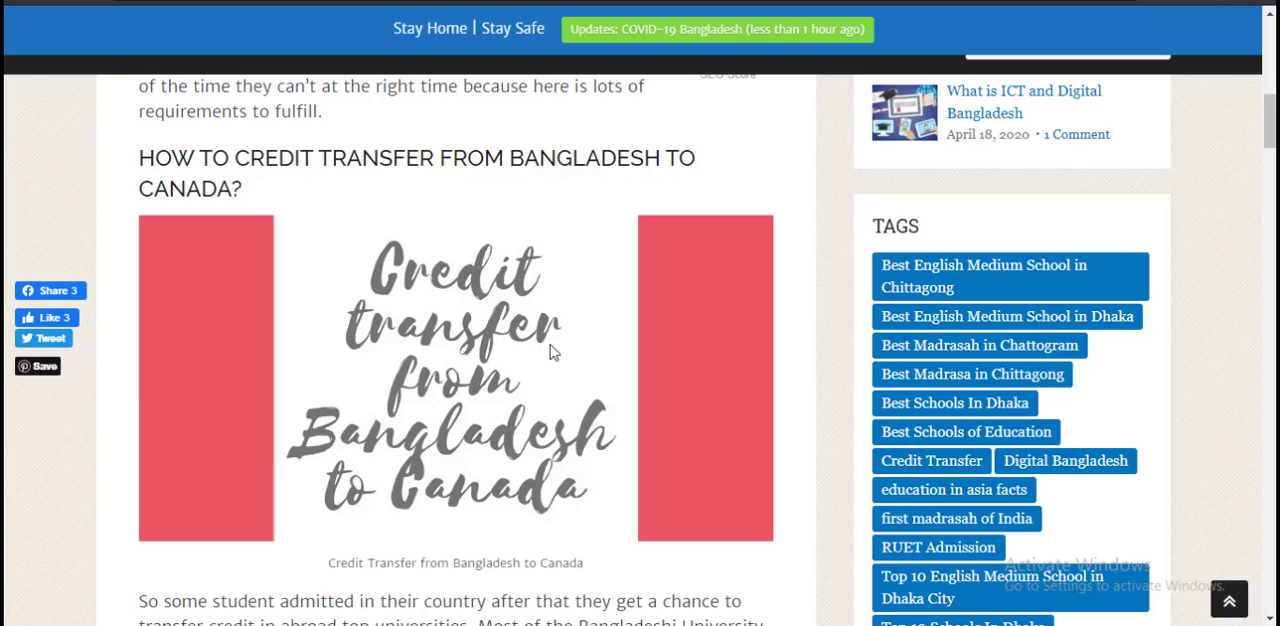
{"action": "scroll", "coordinate": [548, 362], "scroll_direction": "down", "scroll_amount": 20}
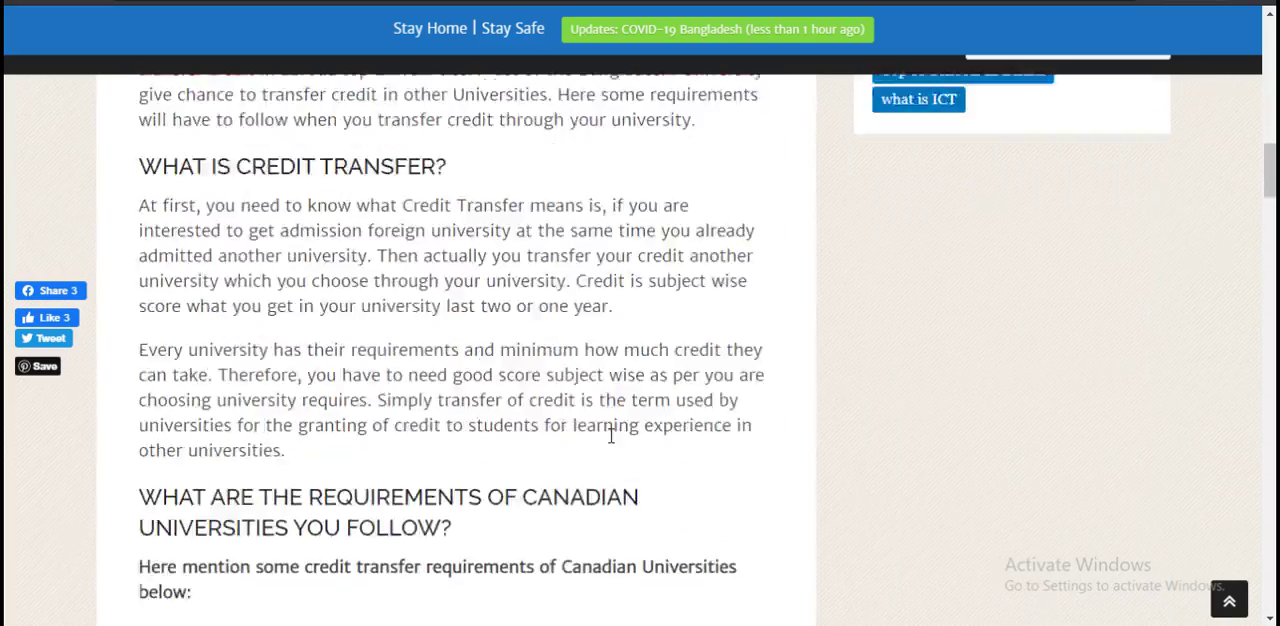
{"action": "scroll", "coordinate": [598, 435], "scroll_direction": "down", "scroll_amount": 20}
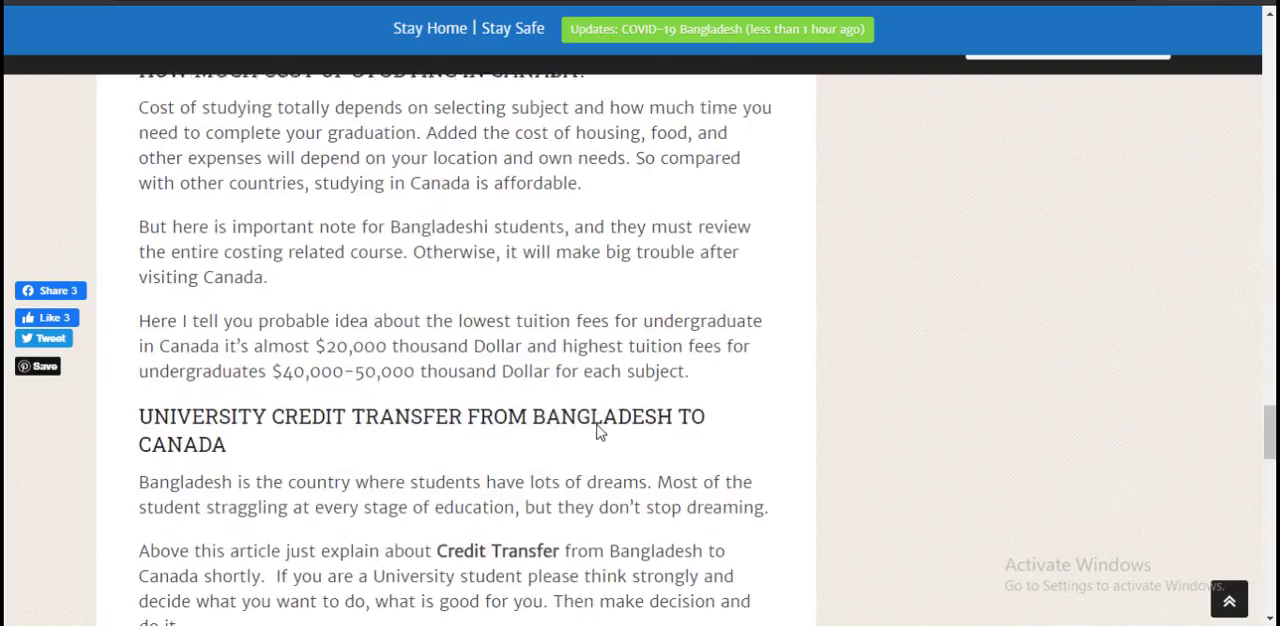
{"action": "scroll", "coordinate": [600, 432], "scroll_direction": "up", "scroll_amount": 20}
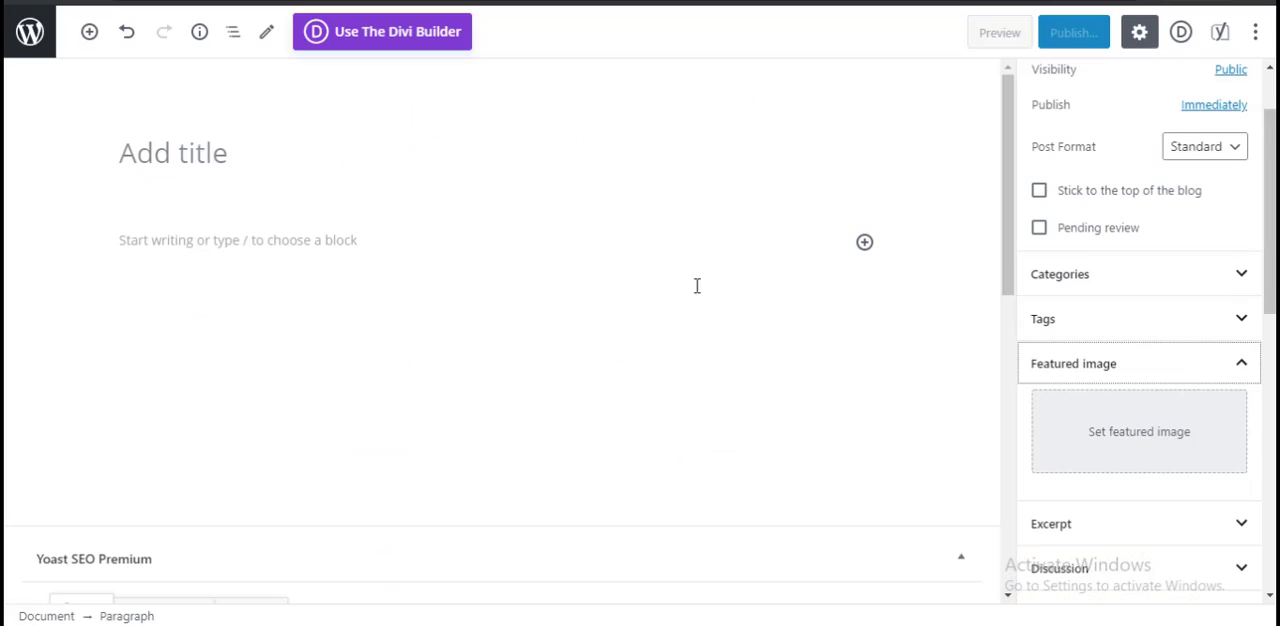
Step: Go back to the new post in the WordPress editor and open the media library for its featured image
{"action": "left_click", "coordinate": [1187, 380]}
{"action": "left_click", "coordinate": [1187, 370]}
{"action": "left_click", "coordinate": [1157, 426]}
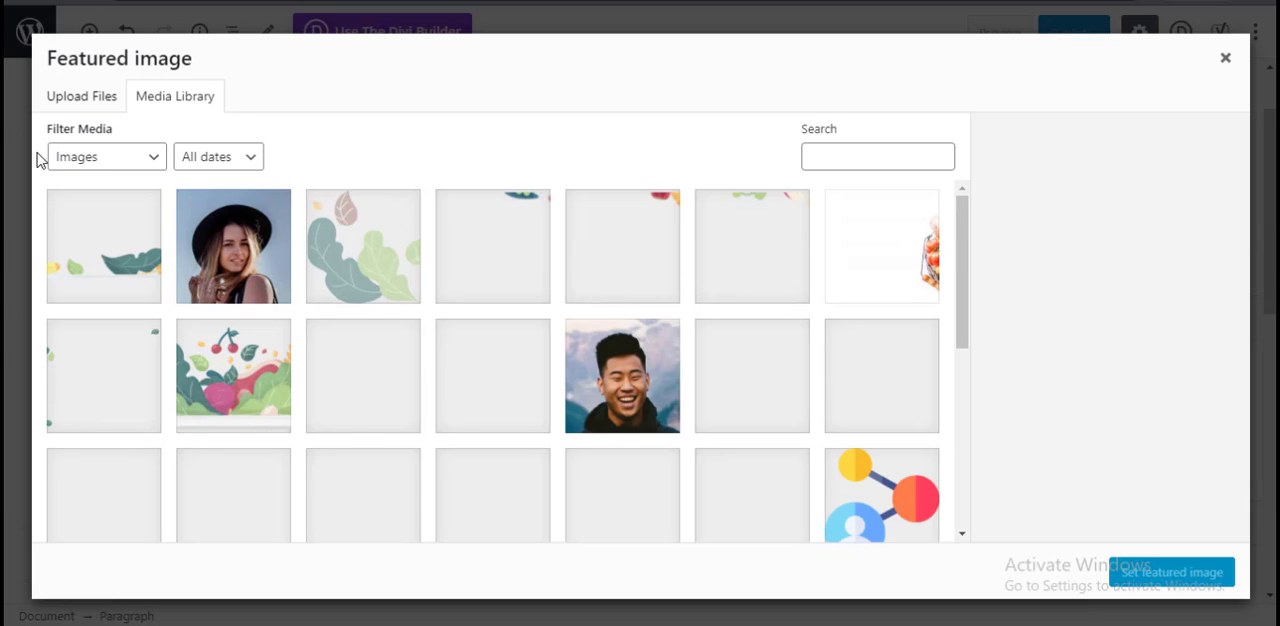
Step: Upload the BDNEWS image from the Desktop folder as a candidate for the post's featured image
{"action": "left_click", "coordinate": [84, 105]}
{"action": "left_click", "coordinate": [624, 355]}
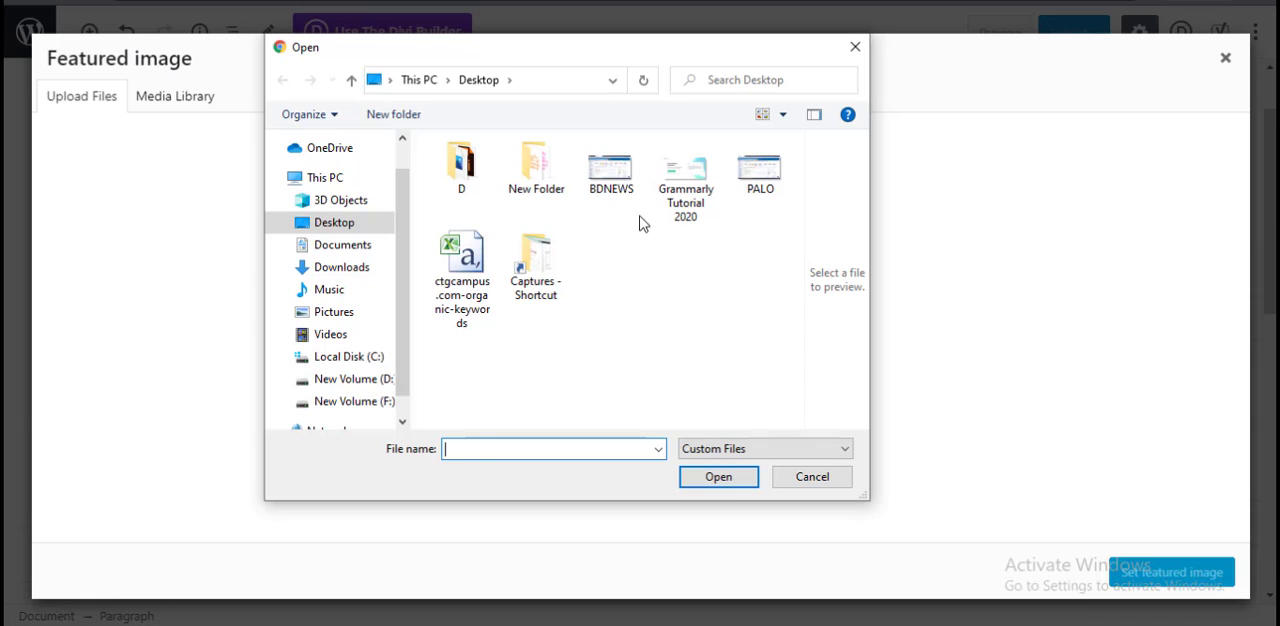
{"action": "left_click", "coordinate": [612, 170]}
{"action": "left_click", "coordinate": [718, 477]}
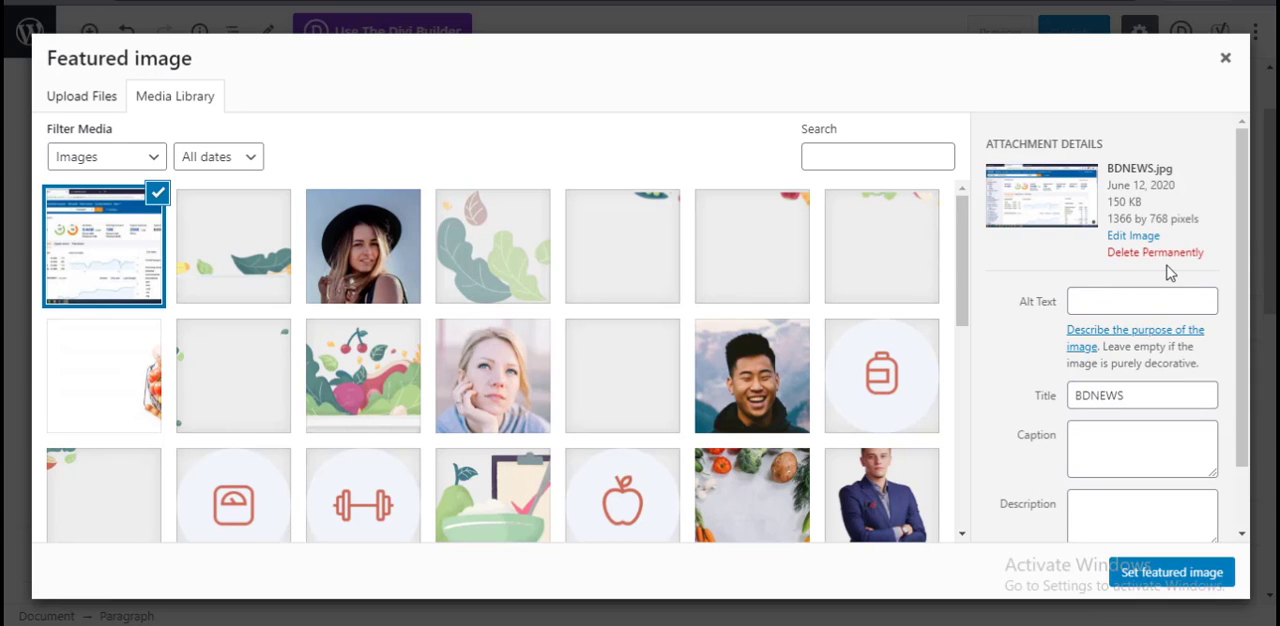
Step: Examine the uploaded image's attachment details, including the alt text, title, caption and description fields
{"action": "scroll", "coordinate": [1154, 358], "scroll_direction": "down", "scroll_amount": 2}
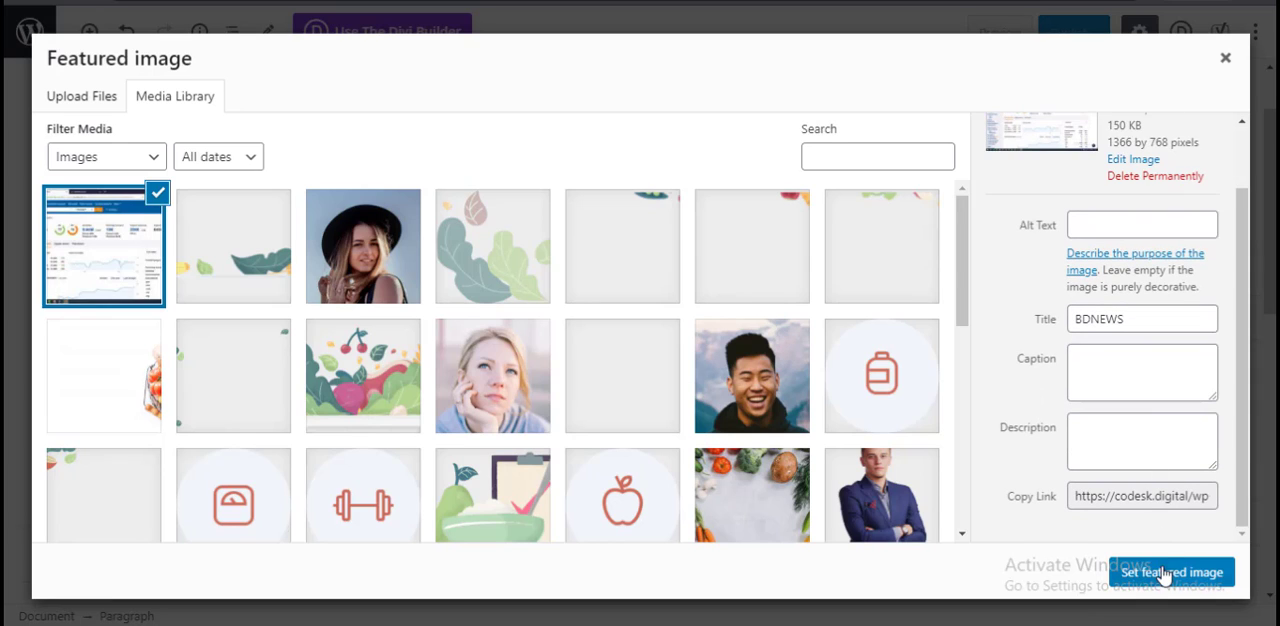
{"action": "scroll", "coordinate": [1160, 385], "scroll_direction": "up", "scroll_amount": 2}
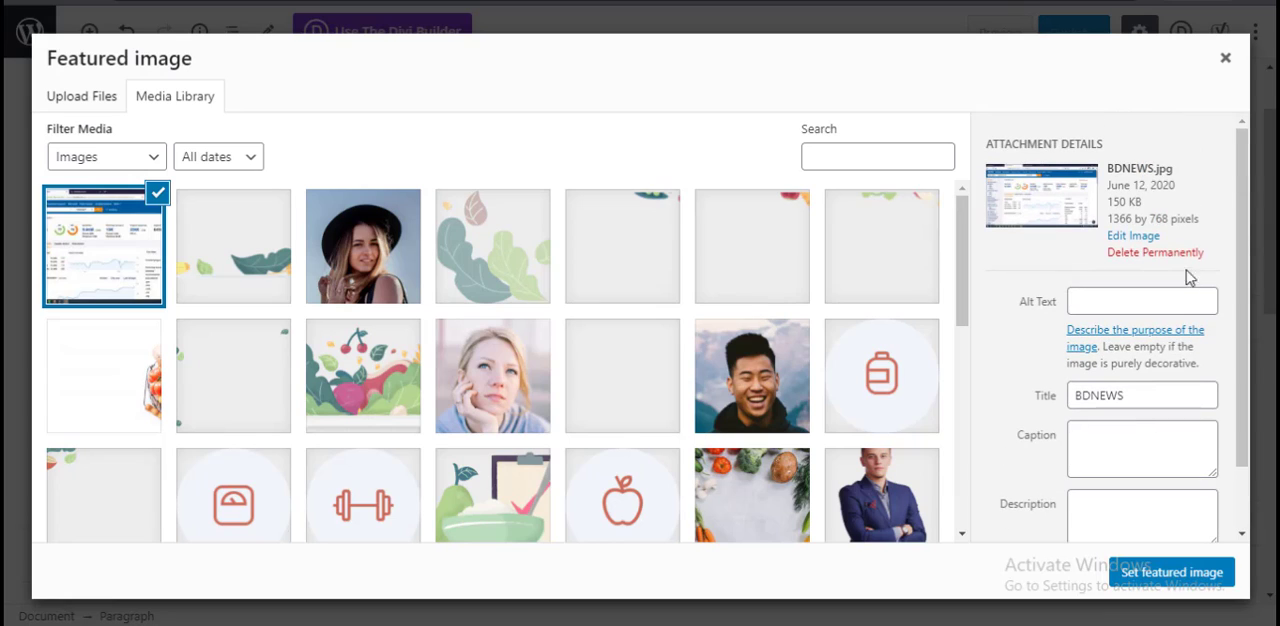
{"action": "left_click", "coordinate": [1109, 301]}
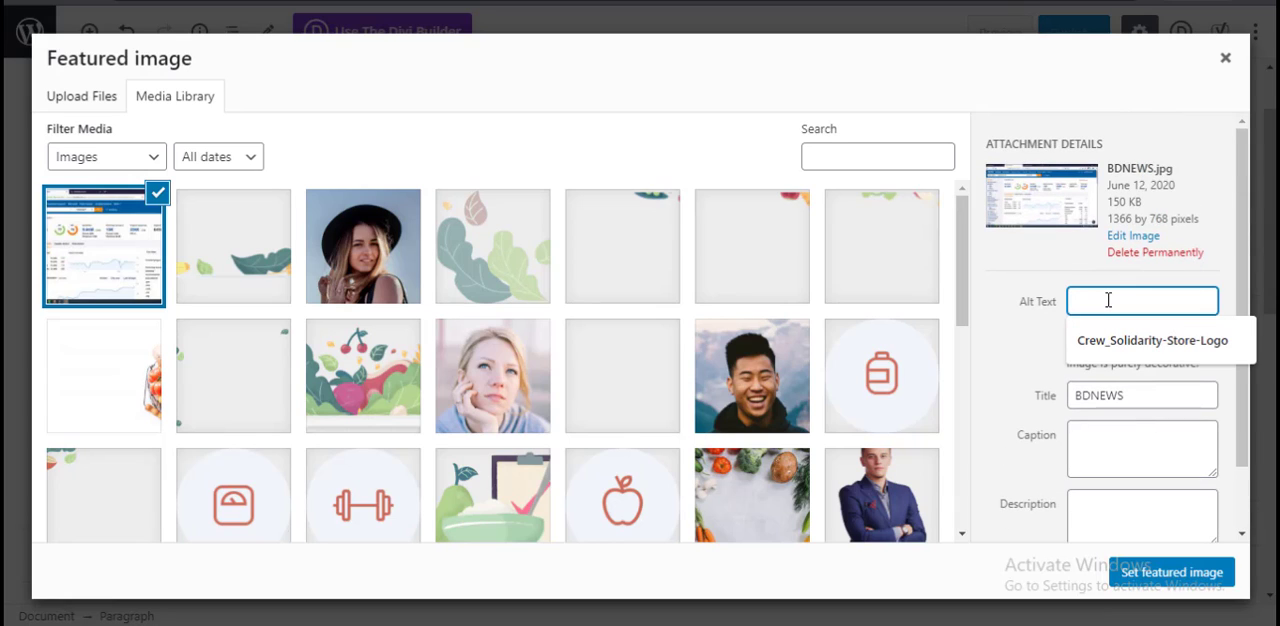
{"action": "left_click", "coordinate": [1052, 308]}
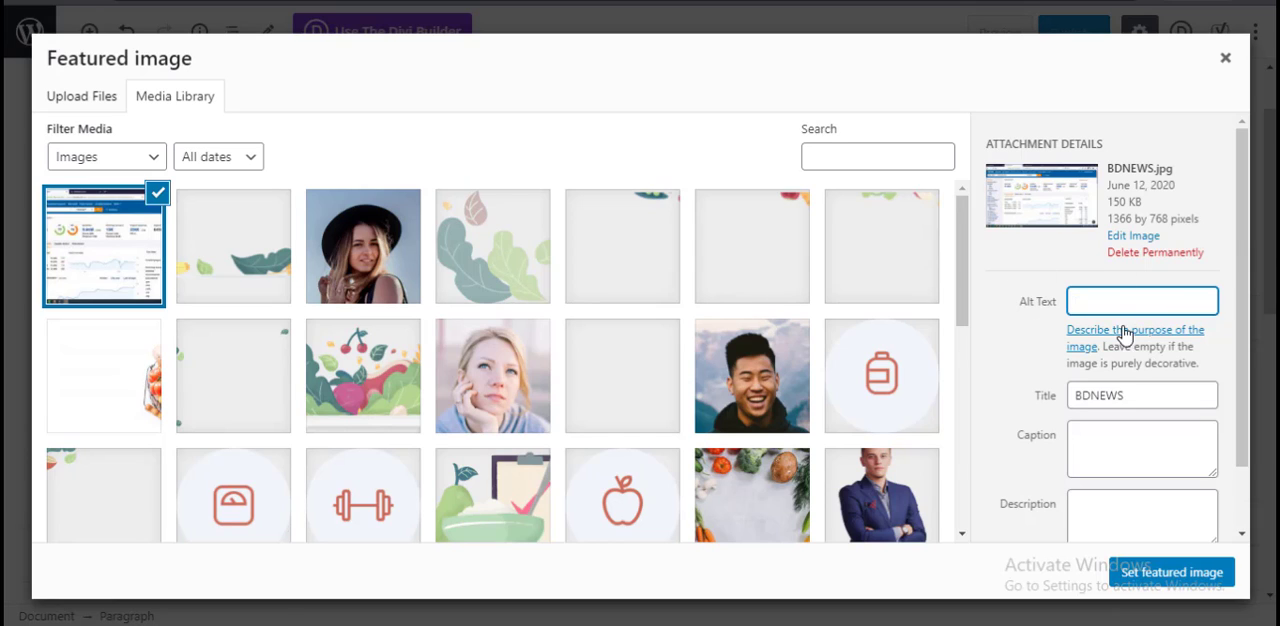
{"action": "scroll", "coordinate": [1136, 464], "scroll_direction": "down", "scroll_amount": 1}
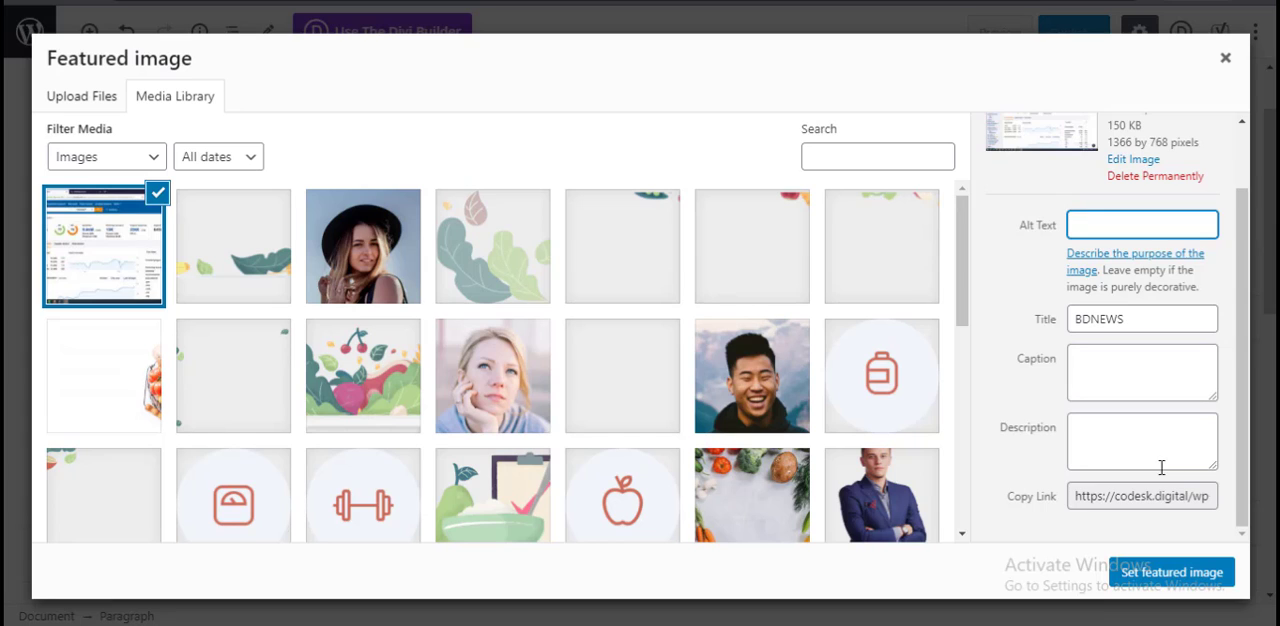
{"action": "scroll", "coordinate": [1161, 467], "scroll_direction": "up", "scroll_amount": 1}
Step: Permanently delete the uploaded BDNEWS image from the media library and close the featured image window without choosing an image
{"action": "left_click", "coordinate": [1158, 254]}
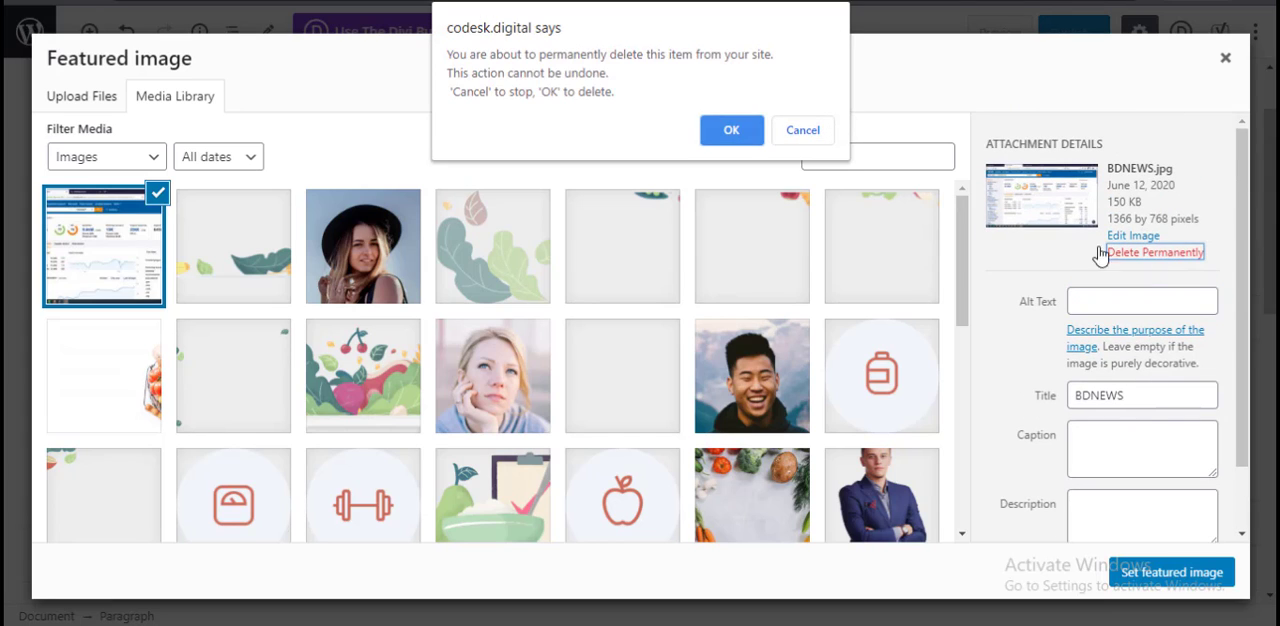
{"action": "left_click", "coordinate": [732, 131]}
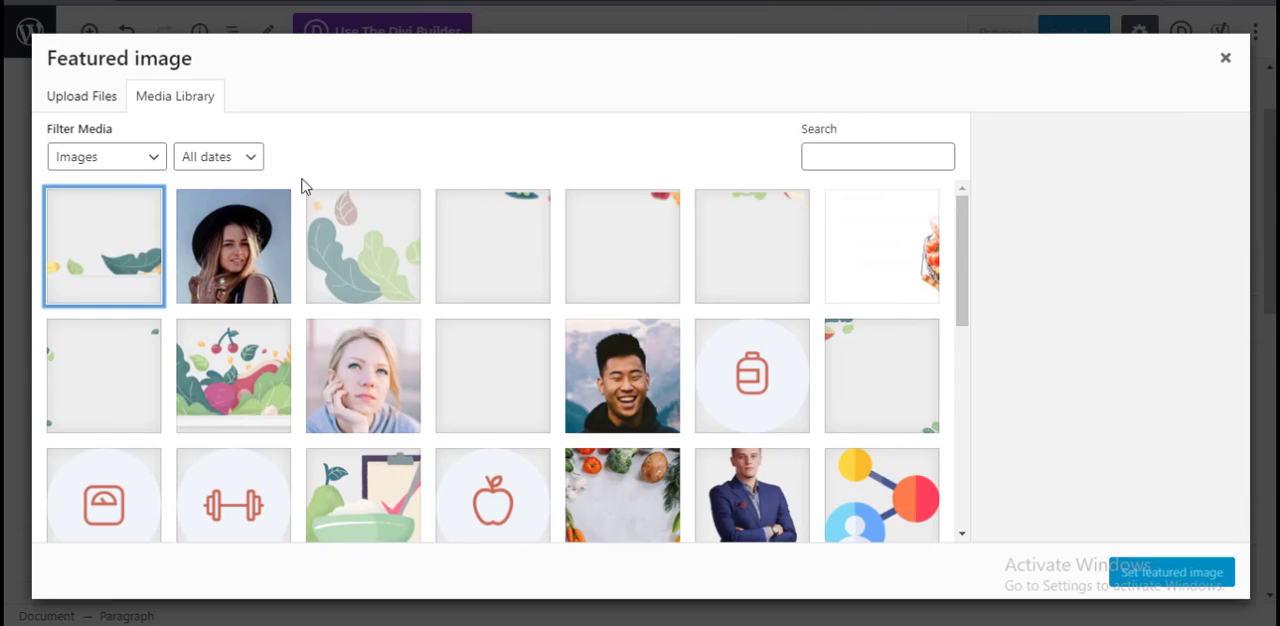
{"action": "left_click", "coordinate": [83, 100]}
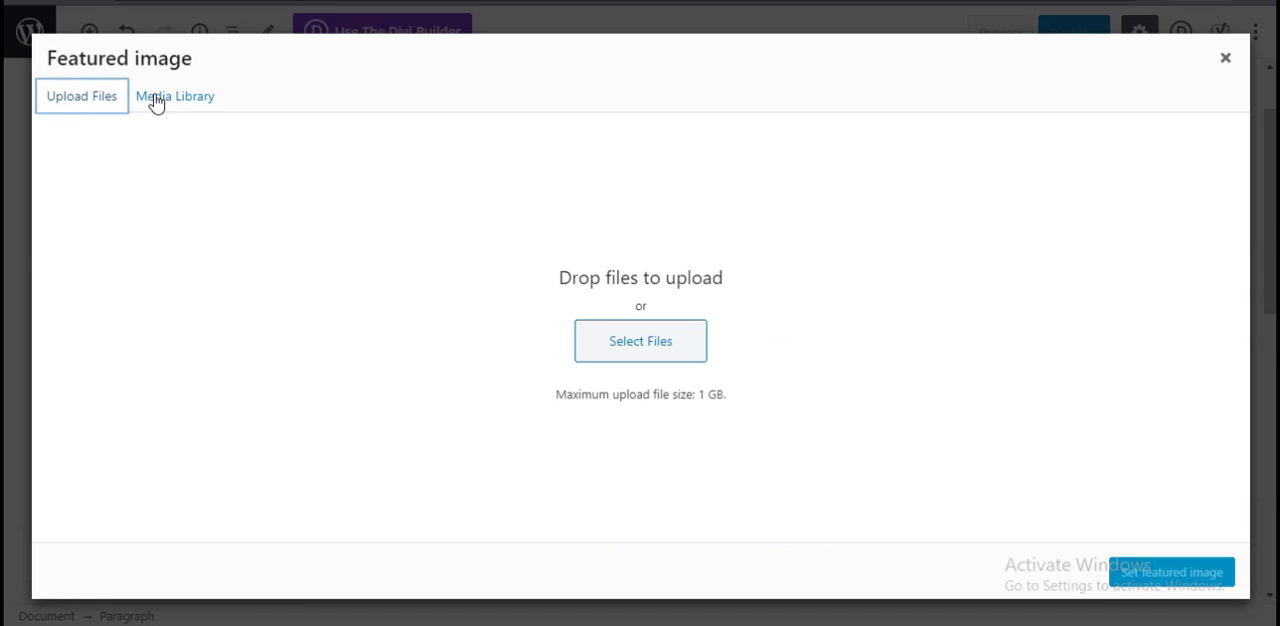
{"action": "left_click", "coordinate": [160, 99]}
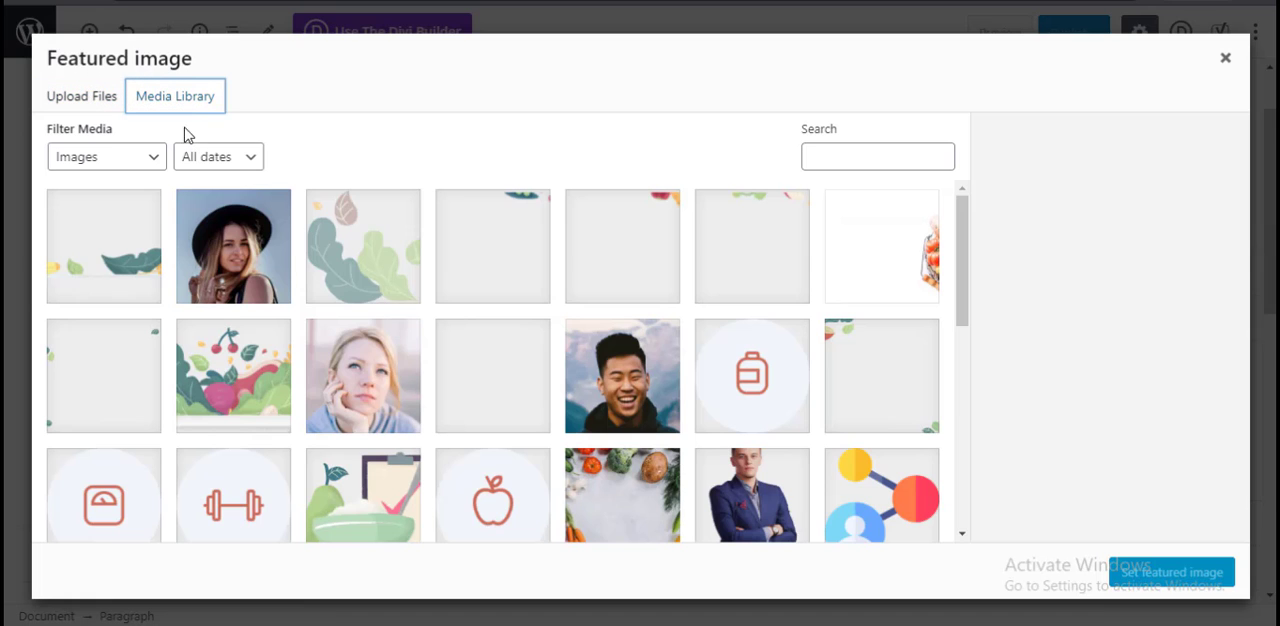
{"action": "left_click", "coordinate": [1226, 60]}
Step: Collapse the featured image settings and expand the new post's tag and category settings to view them
{"action": "scroll", "coordinate": [899, 427], "scroll_direction": "down", "scroll_amount": 1}
{"action": "scroll", "coordinate": [1020, 437], "scroll_direction": "down", "scroll_amount": 2}
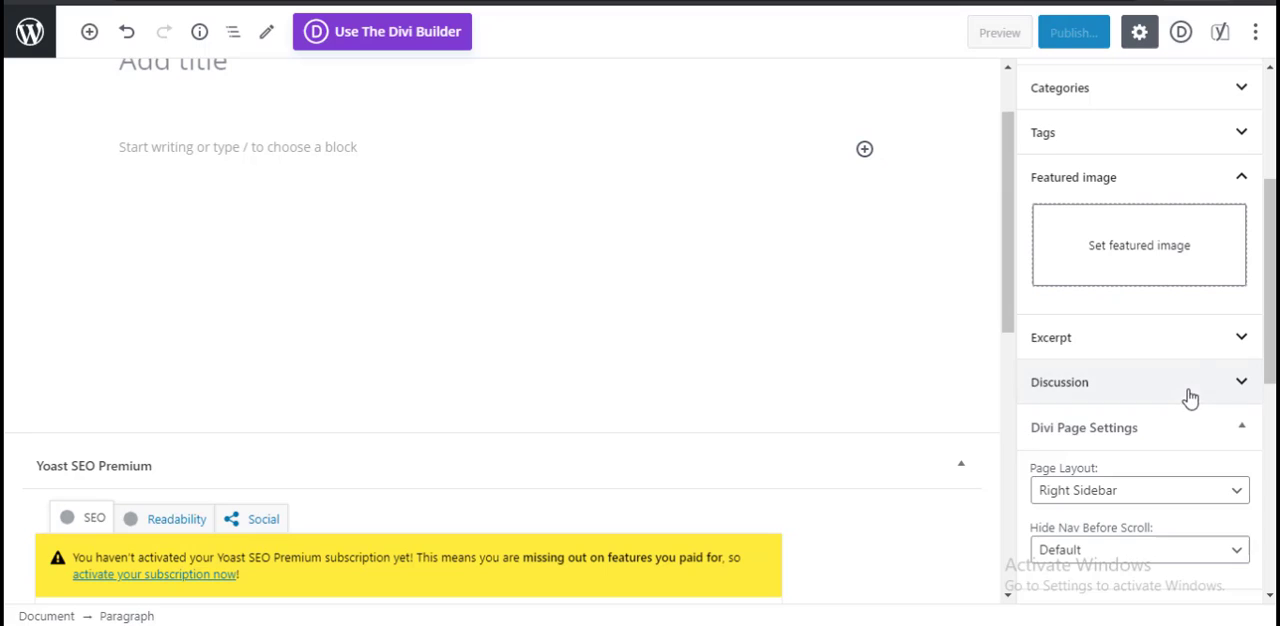
{"action": "left_click", "coordinate": [1236, 178]}
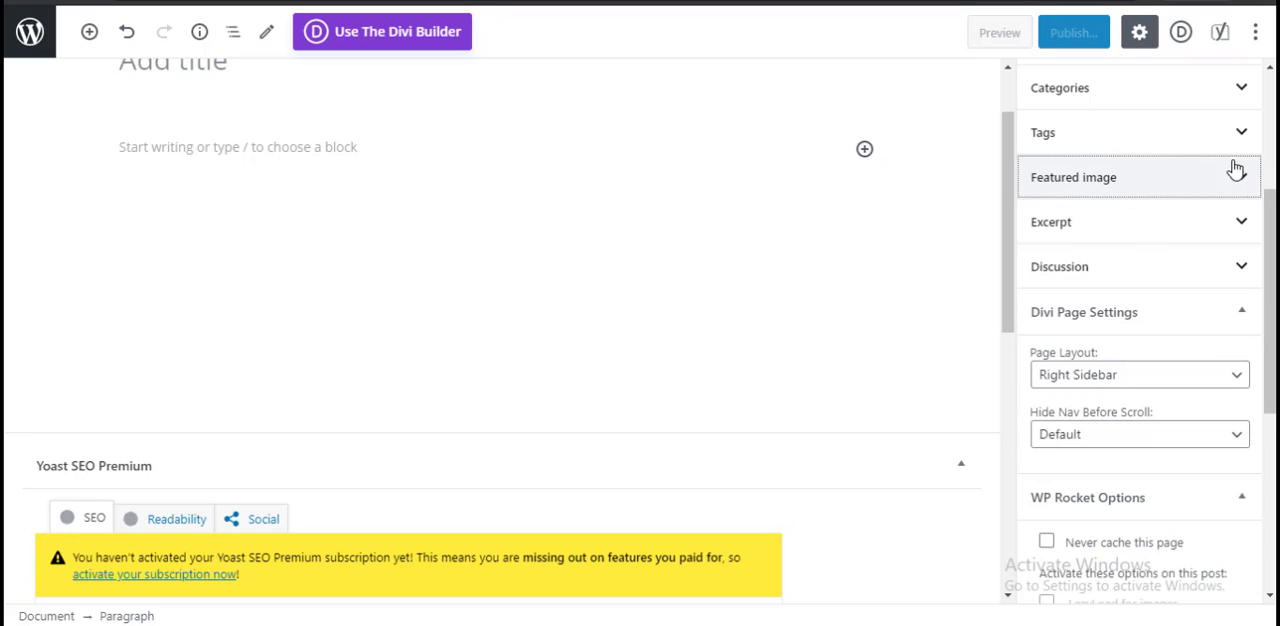
{"action": "left_click", "coordinate": [1236, 132]}
{"action": "left_click", "coordinate": [1112, 194]}
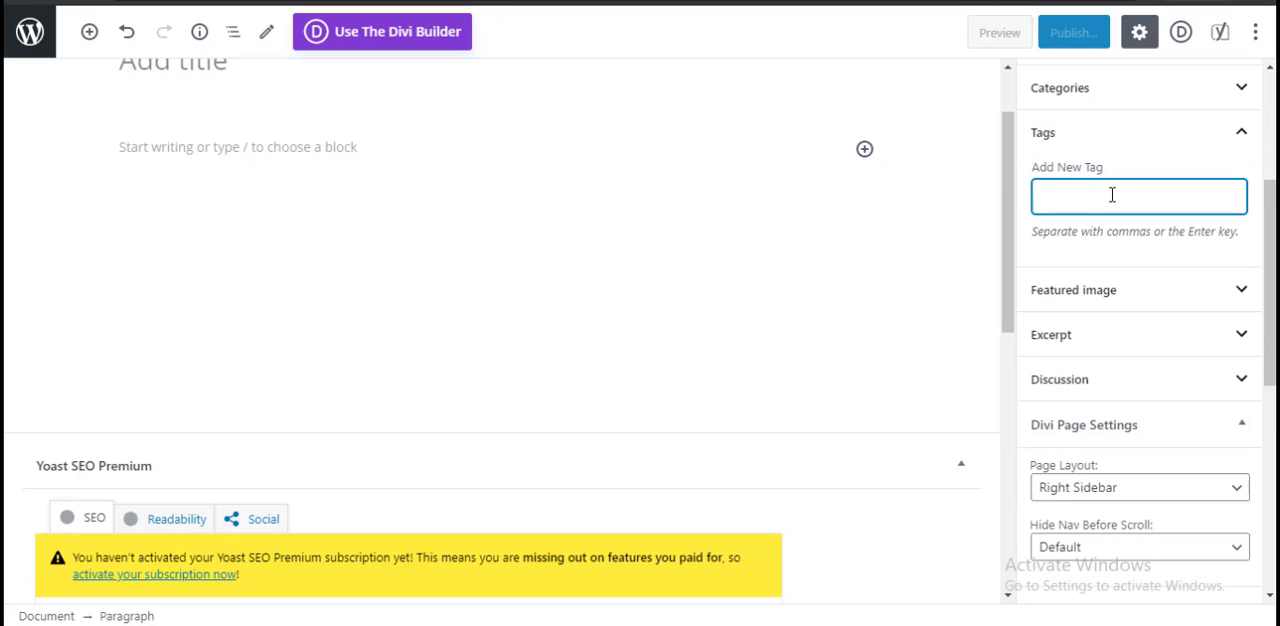
{"action": "scroll", "coordinate": [1123, 234], "scroll_direction": "up", "scroll_amount": 1}
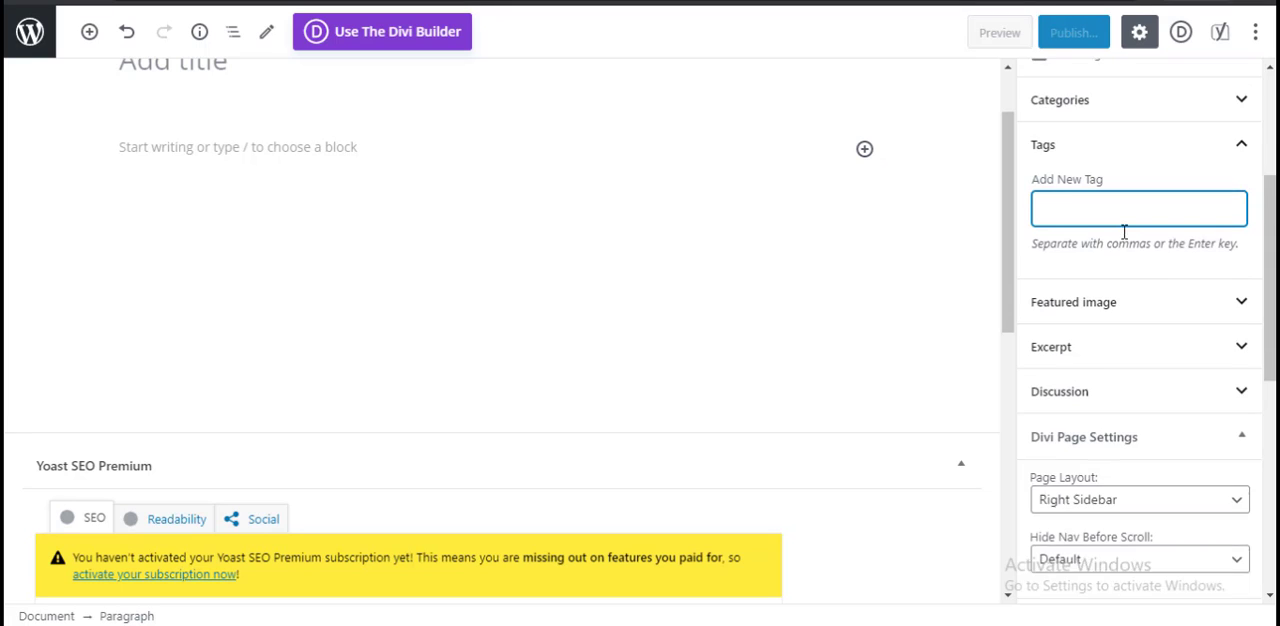
{"action": "scroll", "coordinate": [439, 267], "scroll_direction": "up", "scroll_amount": 1}
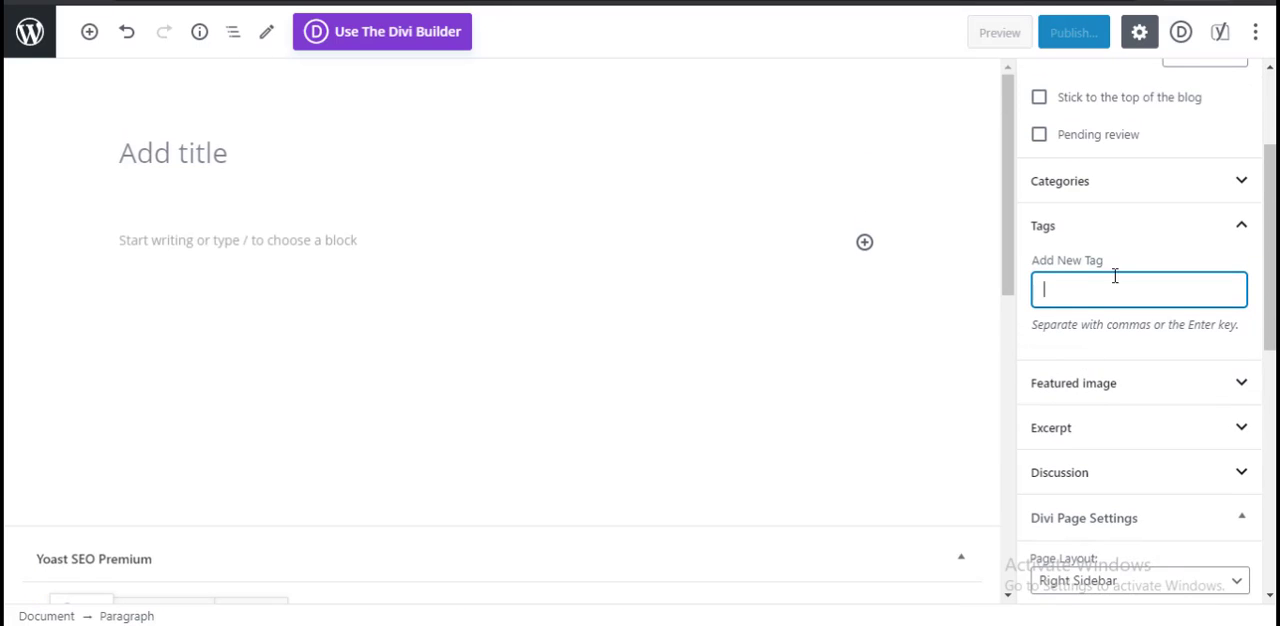
{"action": "left_click", "coordinate": [1157, 194]}
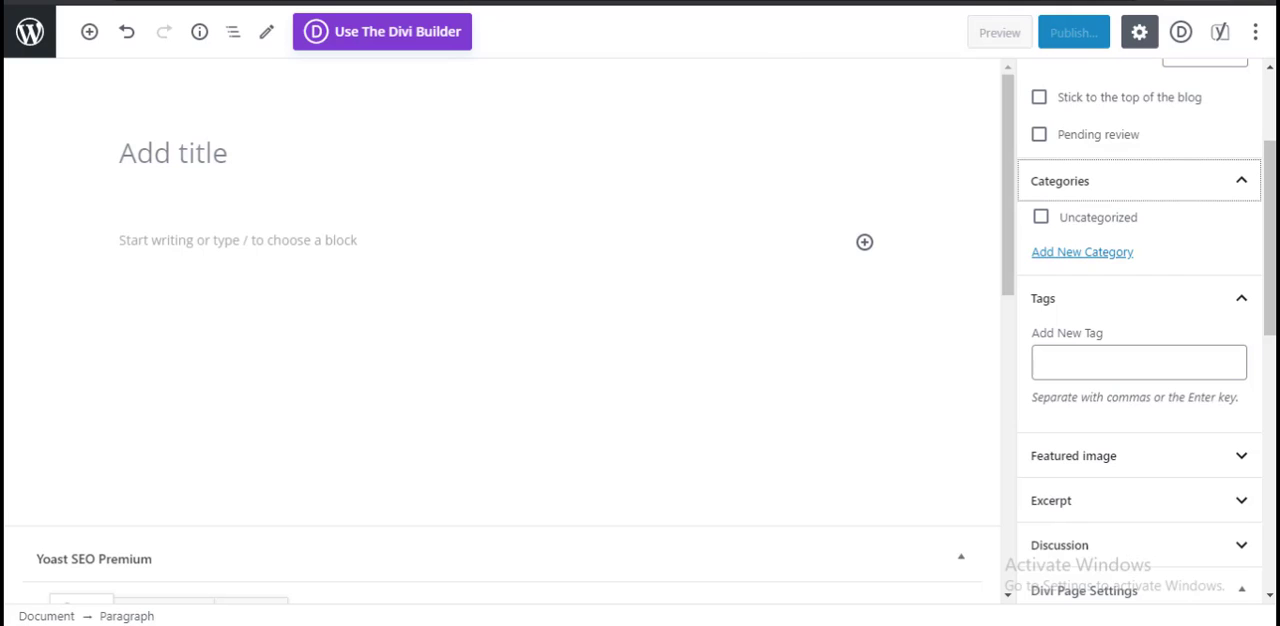
Step: Open a private browser window and load protomalo.com
{"action": "key", "text": "ctrl+shift+n"}
{"action": "type", "text": "p"}
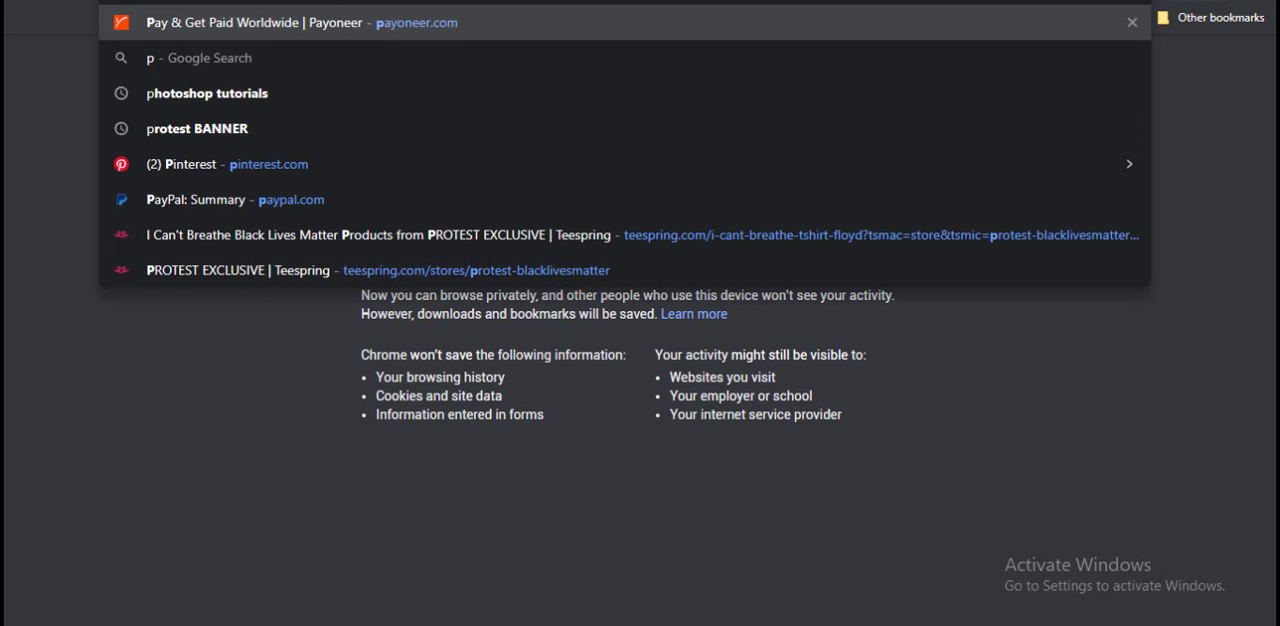
{"action": "type", "text": "r"}
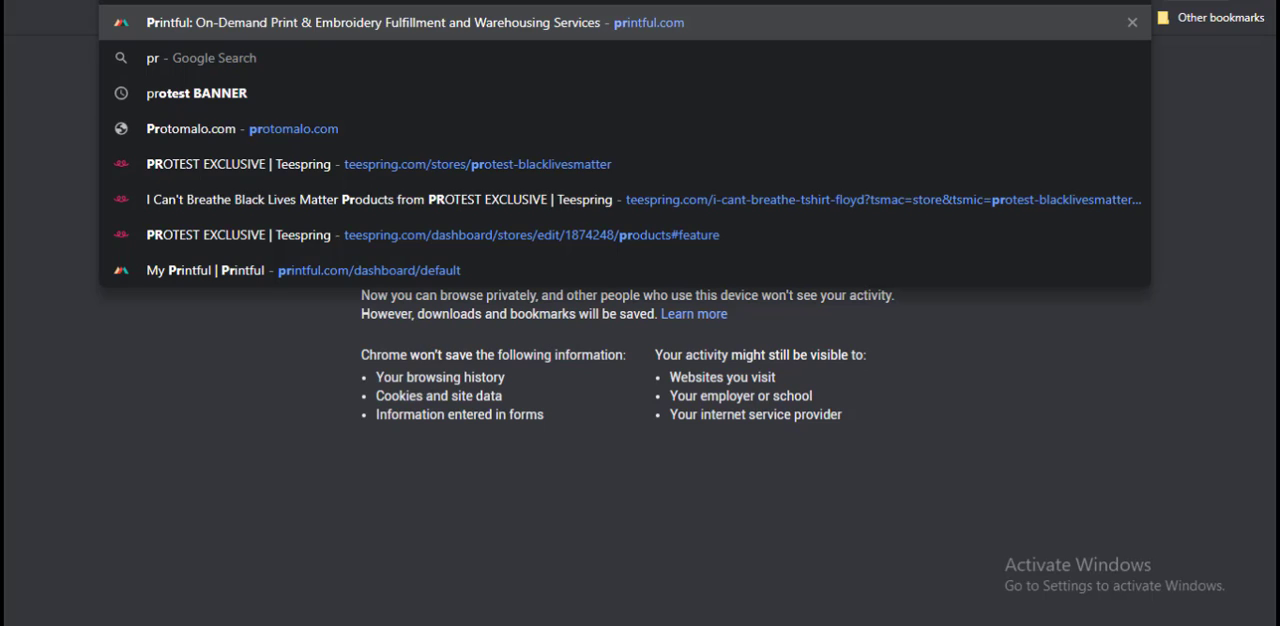
{"action": "type", "text": "o"}
{"action": "key", "text": "Return"}
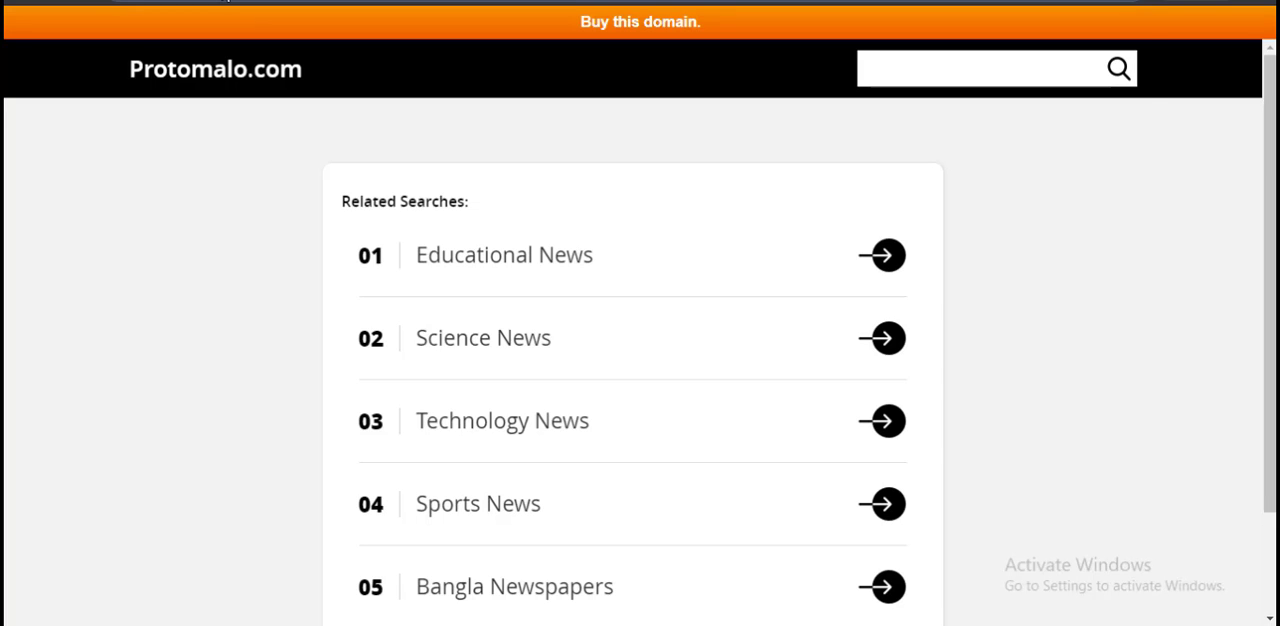
Step: Search Google for "prothom alo" and open the newspaper's website from the results
{"action": "type", "text": "pro"}
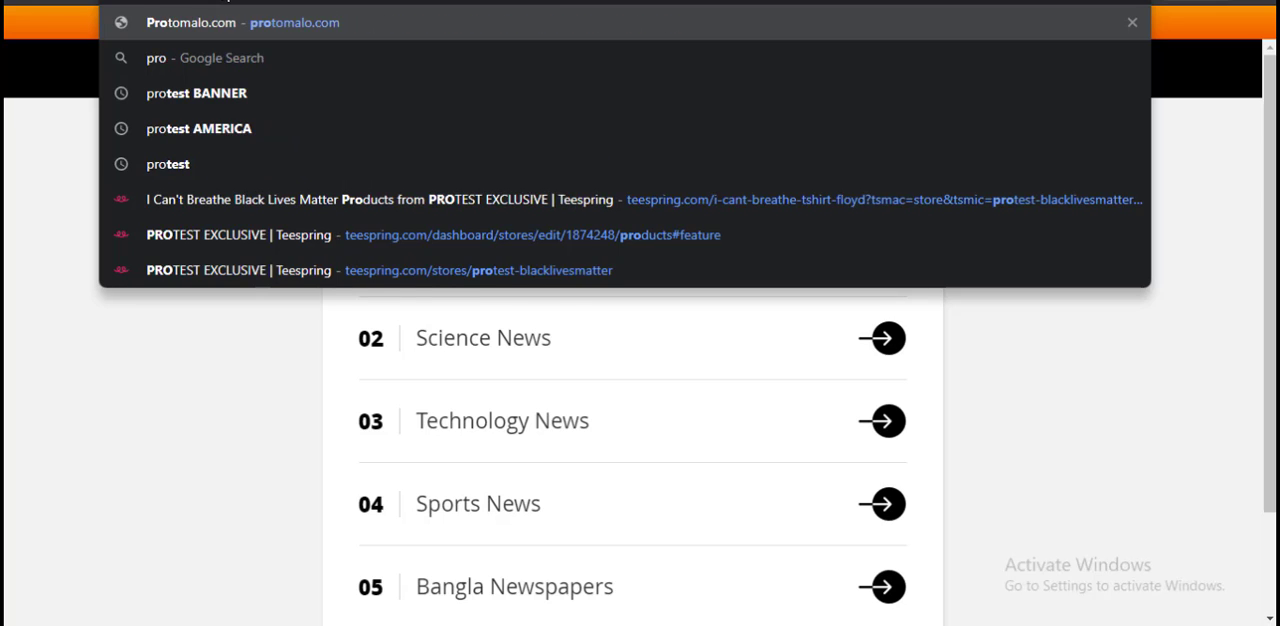
{"action": "key", "text": "BackSpace"}
{"action": "type", "text": "gr"}
{"action": "key", "text": "BackSpace"}
{"action": "key", "text": "BackSpace"}
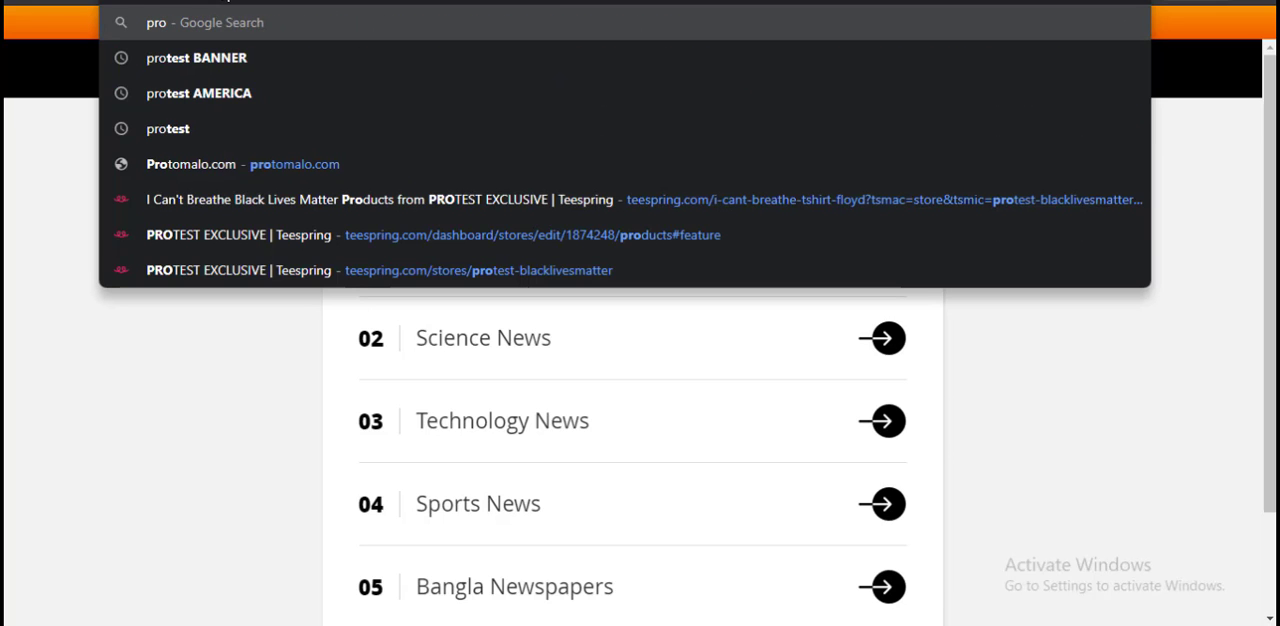
{"action": "type", "text": "thom also"}
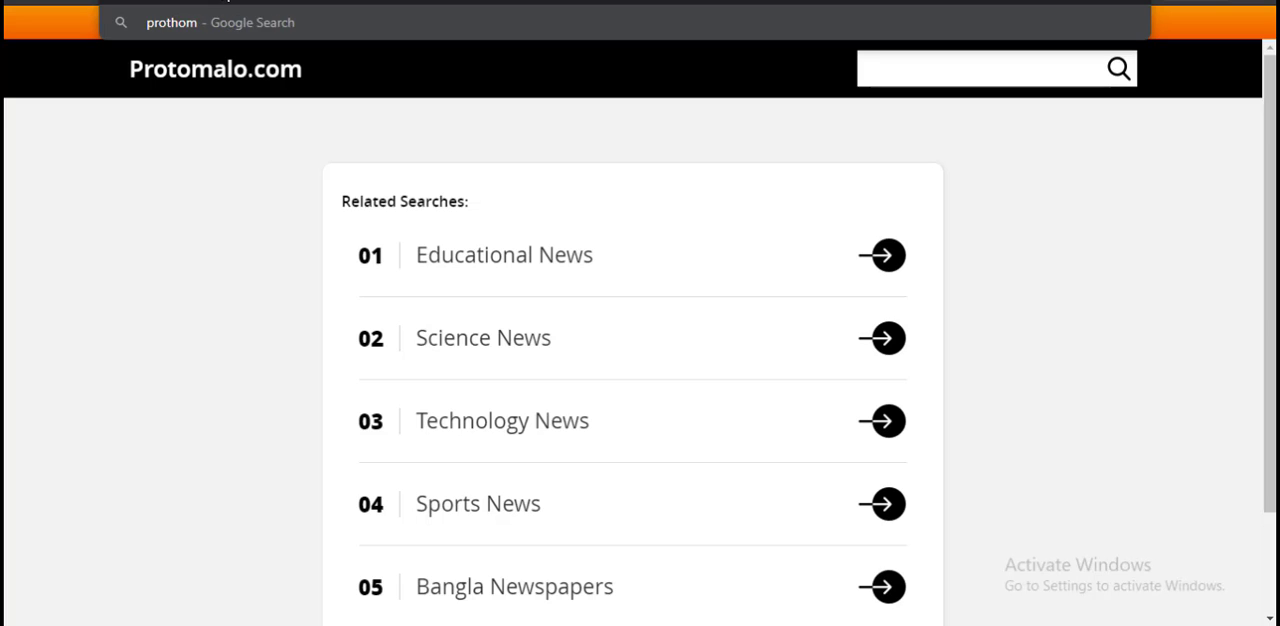
{"action": "key", "text": "BackSpace"}
{"action": "key", "text": "BackSpace"}
{"action": "type", "text": "o"}
{"action": "key", "text": "Return"}
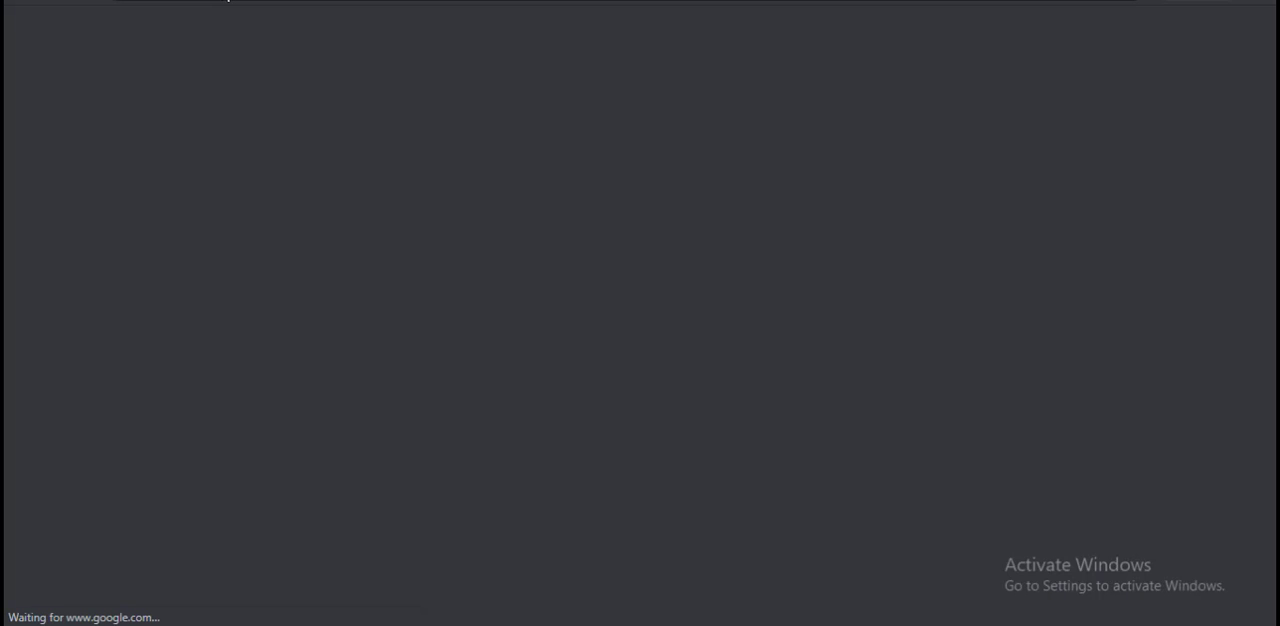
{"action": "left_click", "coordinate": [264, 202]}
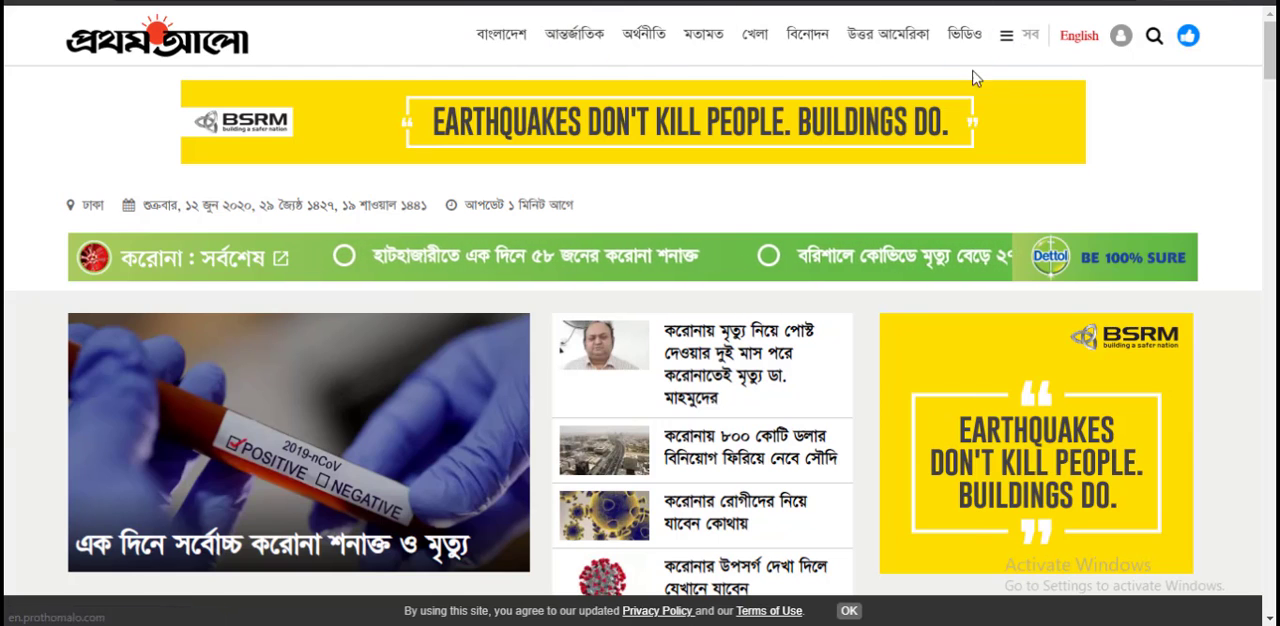
Step: Open the Bangladesh (বাংলাদেশ) category of Prothom Alo and look through the articles listed in it
{"action": "left_click", "coordinate": [522, 47]}
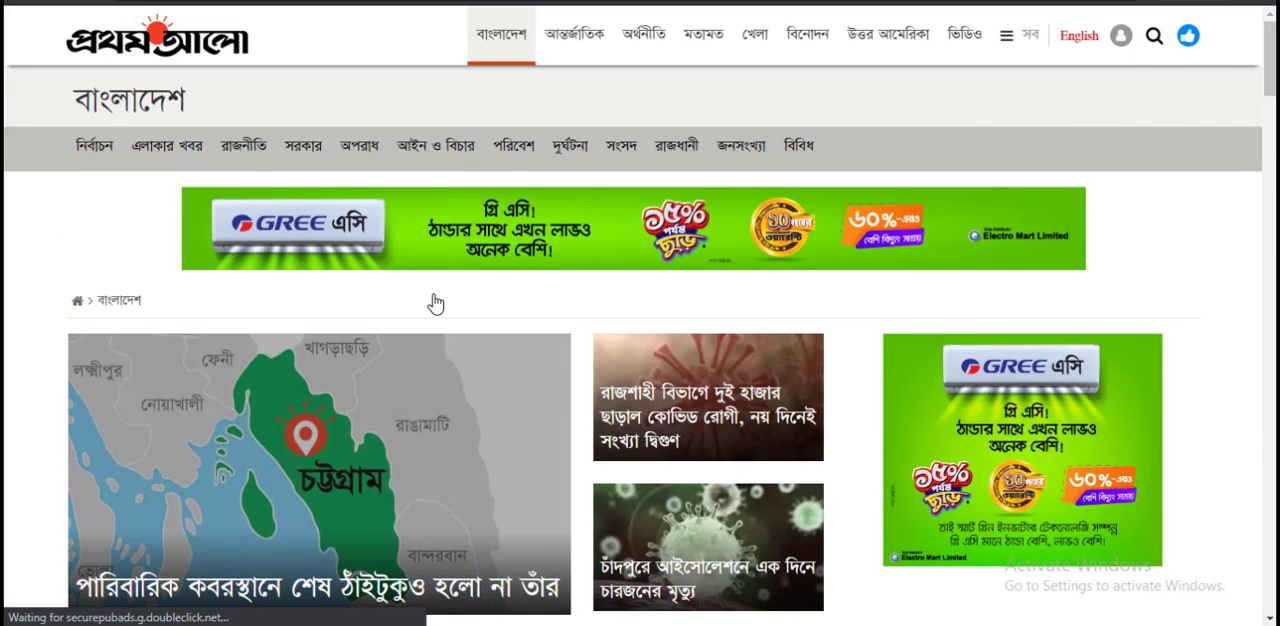
{"action": "scroll", "coordinate": [990, 547], "scroll_direction": "down", "scroll_amount": 15}
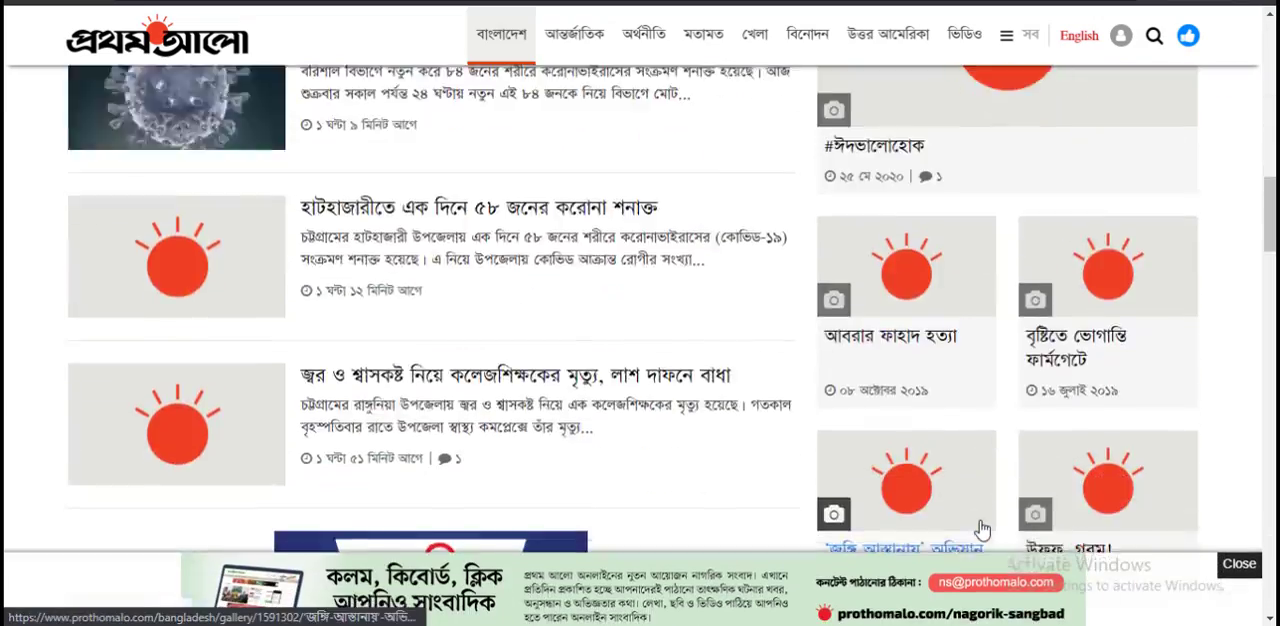
{"action": "scroll", "coordinate": [985, 527], "scroll_direction": "down", "scroll_amount": 20}
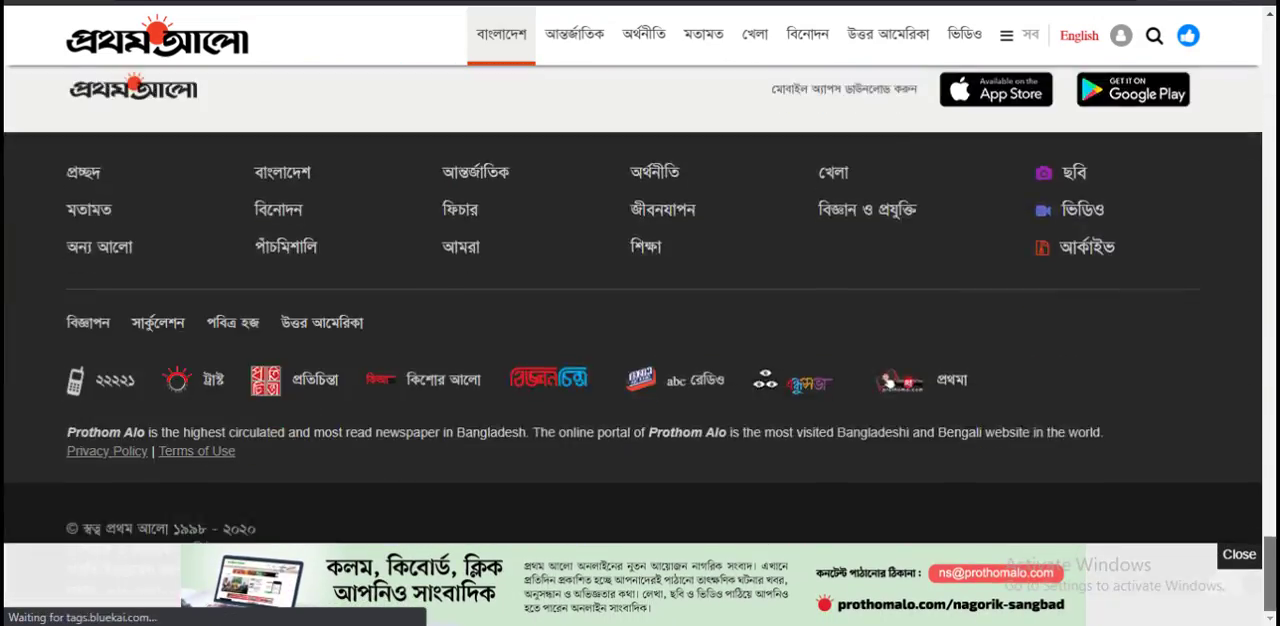
{"action": "scroll", "coordinate": [985, 527], "scroll_direction": "up", "scroll_amount": 20}
{"action": "scroll", "coordinate": [330, 289], "scroll_direction": "up", "scroll_amount": 5}
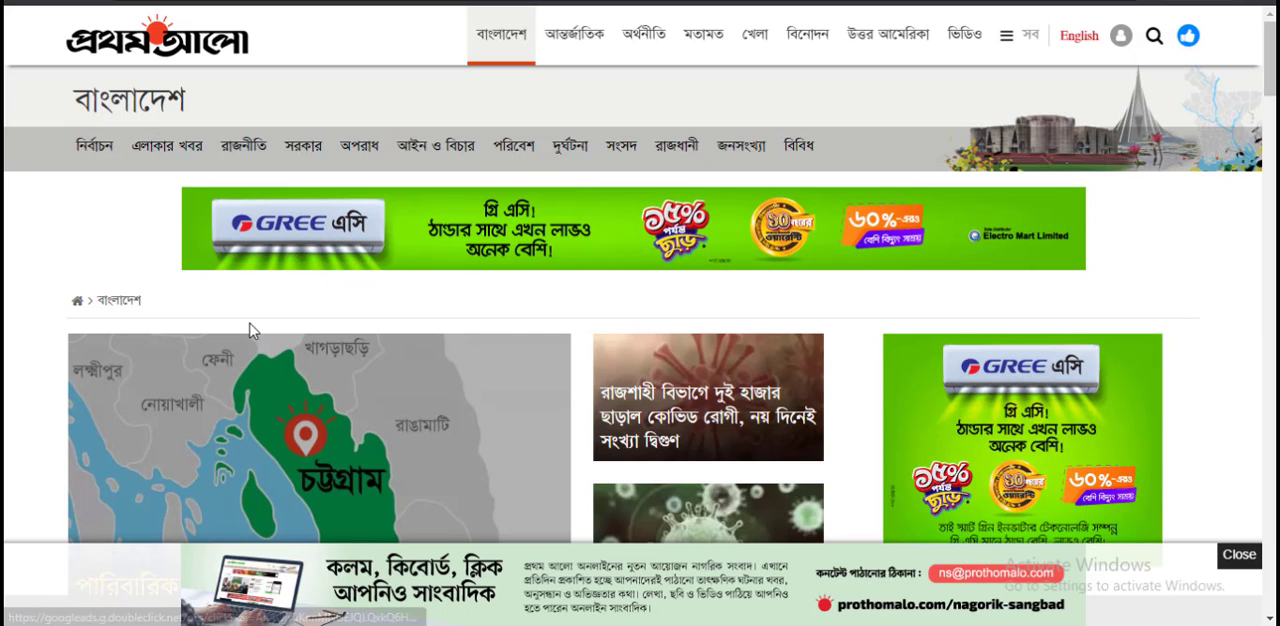
{"action": "scroll", "coordinate": [818, 555], "scroll_direction": "down", "scroll_amount": 1}
{"action": "scroll", "coordinate": [818, 555], "scroll_direction": "down", "scroll_amount": 4}
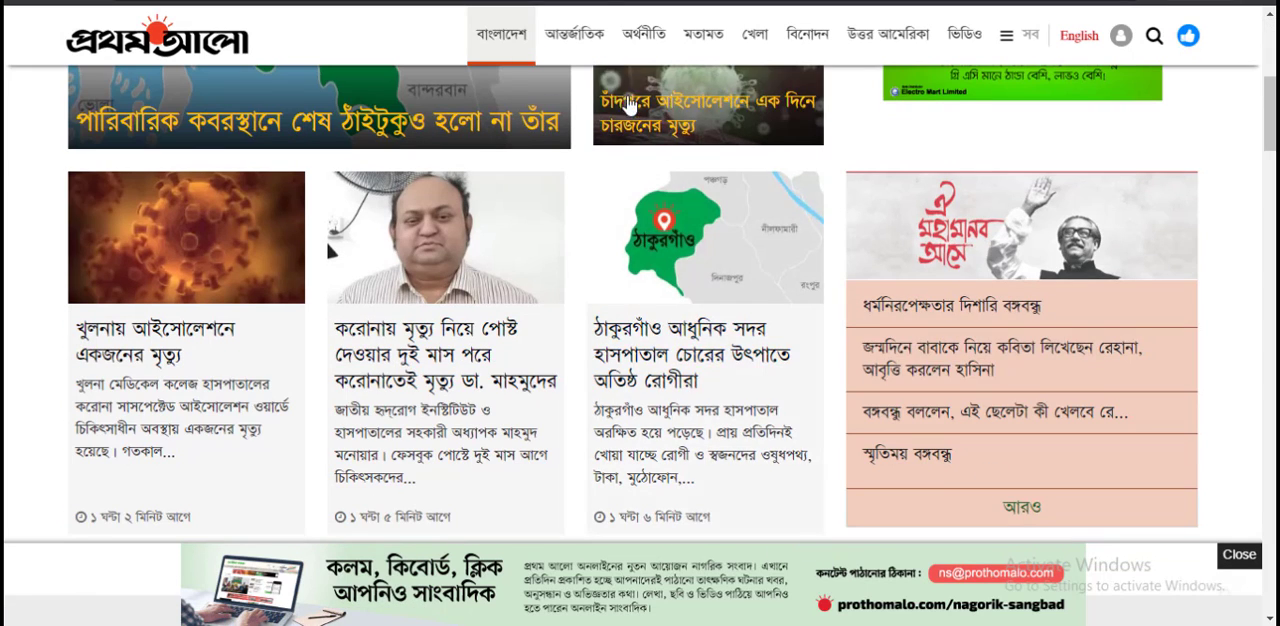
Step: Open the International (আন্তর্জাতিক) category, look through its articles and open "পশ্চিমবঙ্গে 'আনলক-ওয়ান' নিয়ে প্রশ্ন"
{"action": "left_click", "coordinate": [594, 42]}
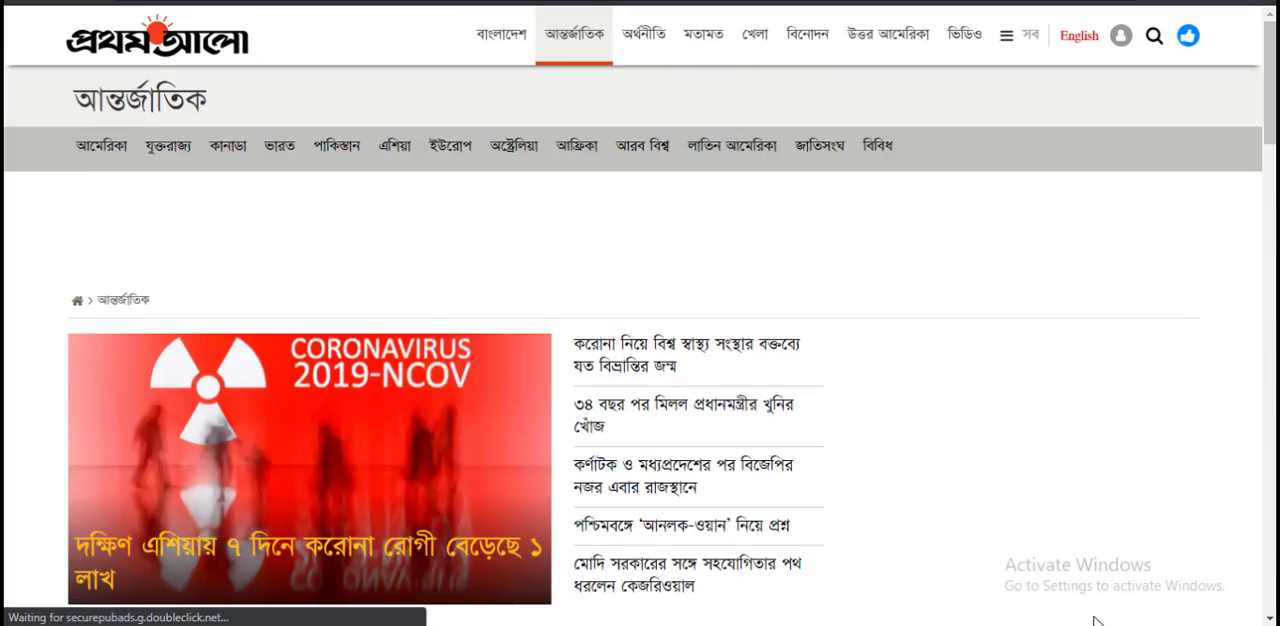
{"action": "scroll", "coordinate": [1008, 563], "scroll_direction": "down", "scroll_amount": 3}
{"action": "scroll", "coordinate": [480, 255], "scroll_direction": "down", "scroll_amount": 5}
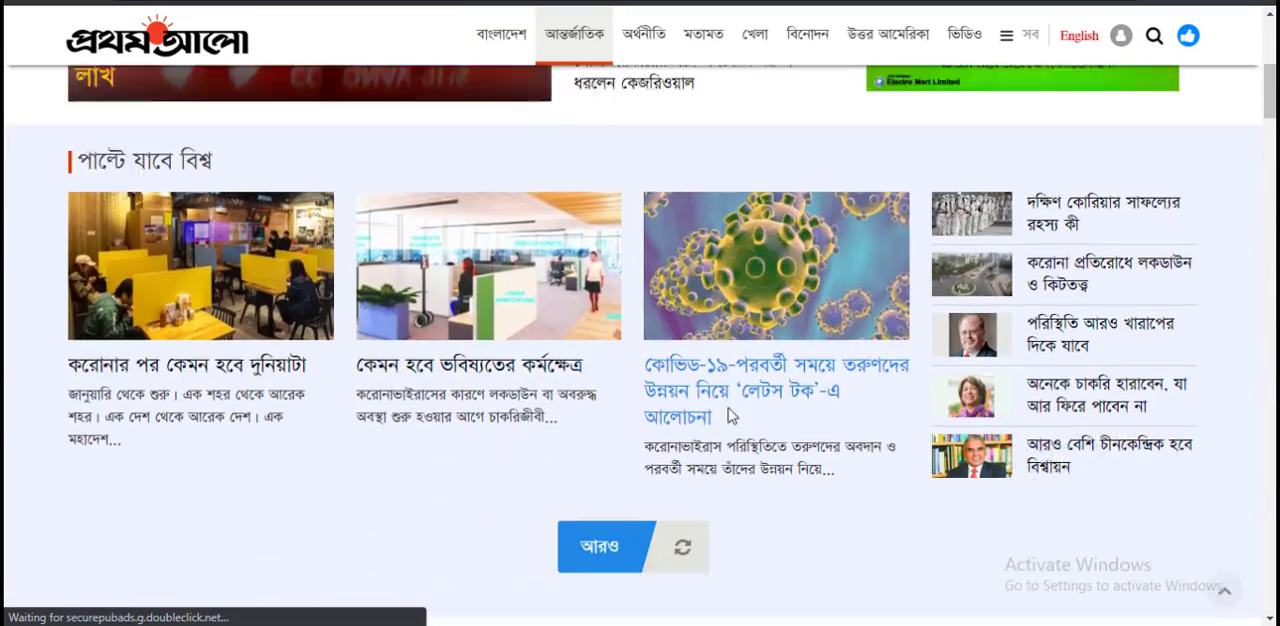
{"action": "scroll", "coordinate": [680, 490], "scroll_direction": "down", "scroll_amount": 1}
{"action": "scroll", "coordinate": [806, 505], "scroll_direction": "up", "scroll_amount": 5}
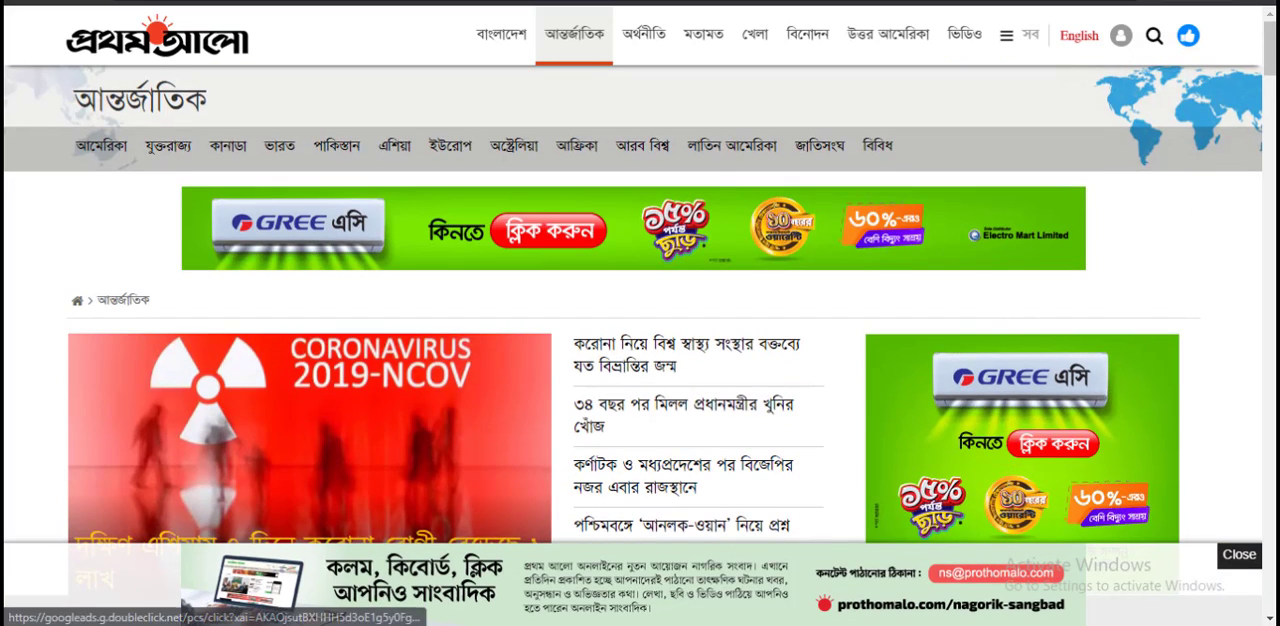
{"action": "scroll", "coordinate": [900, 192], "scroll_direction": "down", "scroll_amount": 4}
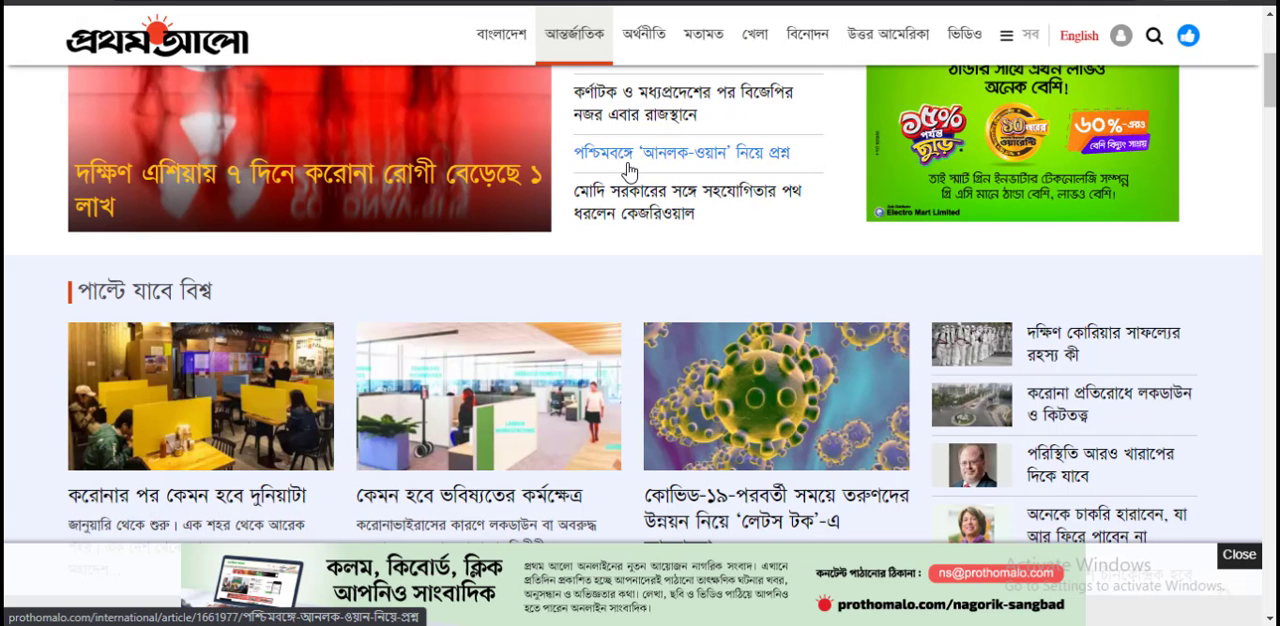
{"action": "left_click", "coordinate": [628, 160]}
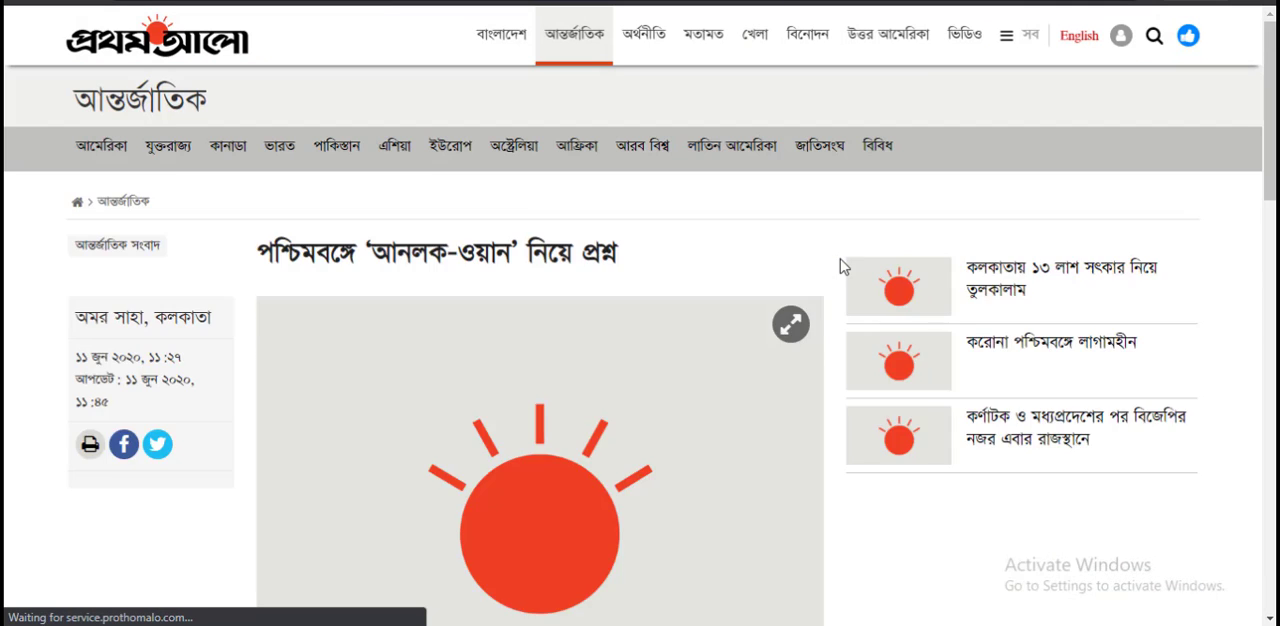
Step: Look through the "পশ্চিমবঙ্গে 'আনলক-ওয়ান' নিয়ে প্রশ্ন" article and examine the topic tag (বিষয়) at its end
{"action": "scroll", "coordinate": [720, 360], "scroll_direction": "down", "scroll_amount": 5}
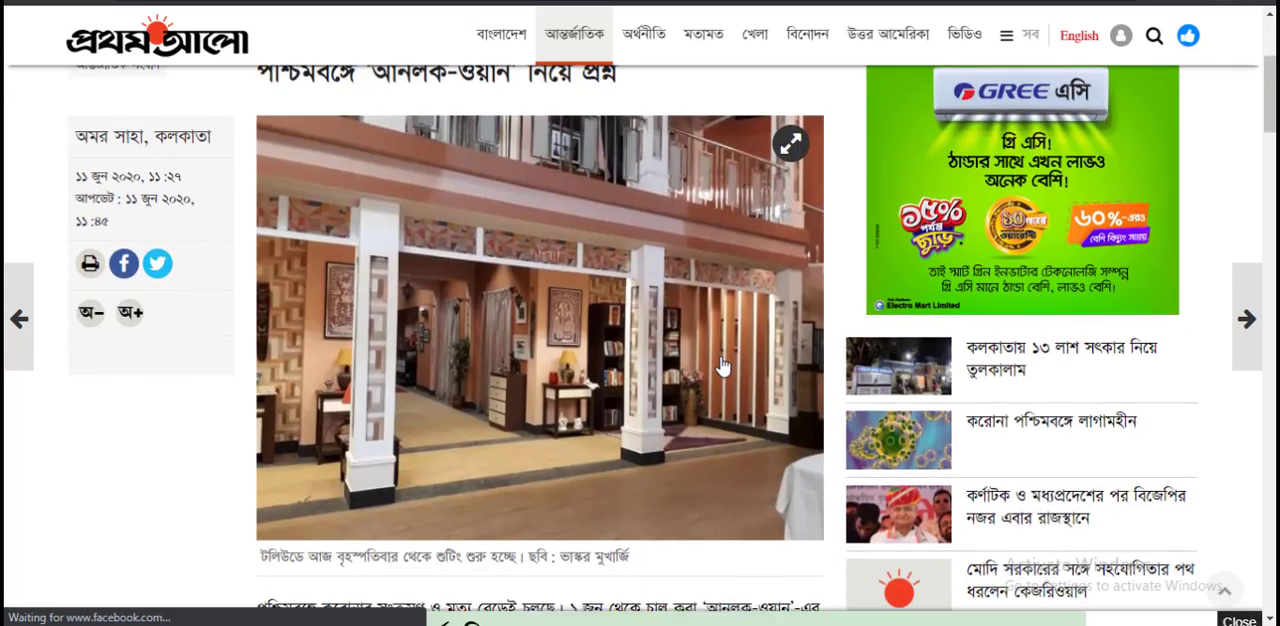
{"action": "scroll", "coordinate": [726, 357], "scroll_direction": "down", "scroll_amount": 10}
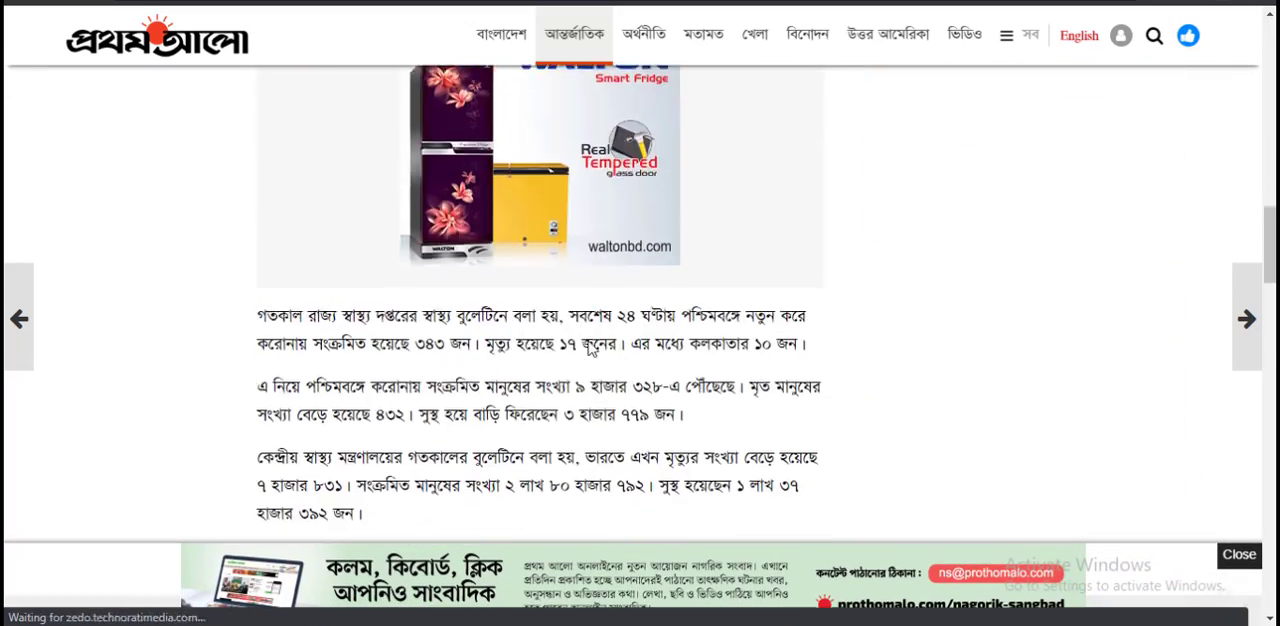
{"action": "scroll", "coordinate": [716, 389], "scroll_direction": "down", "scroll_amount": 4}
{"action": "scroll", "coordinate": [714, 389], "scroll_direction": "up", "scroll_amount": 1}
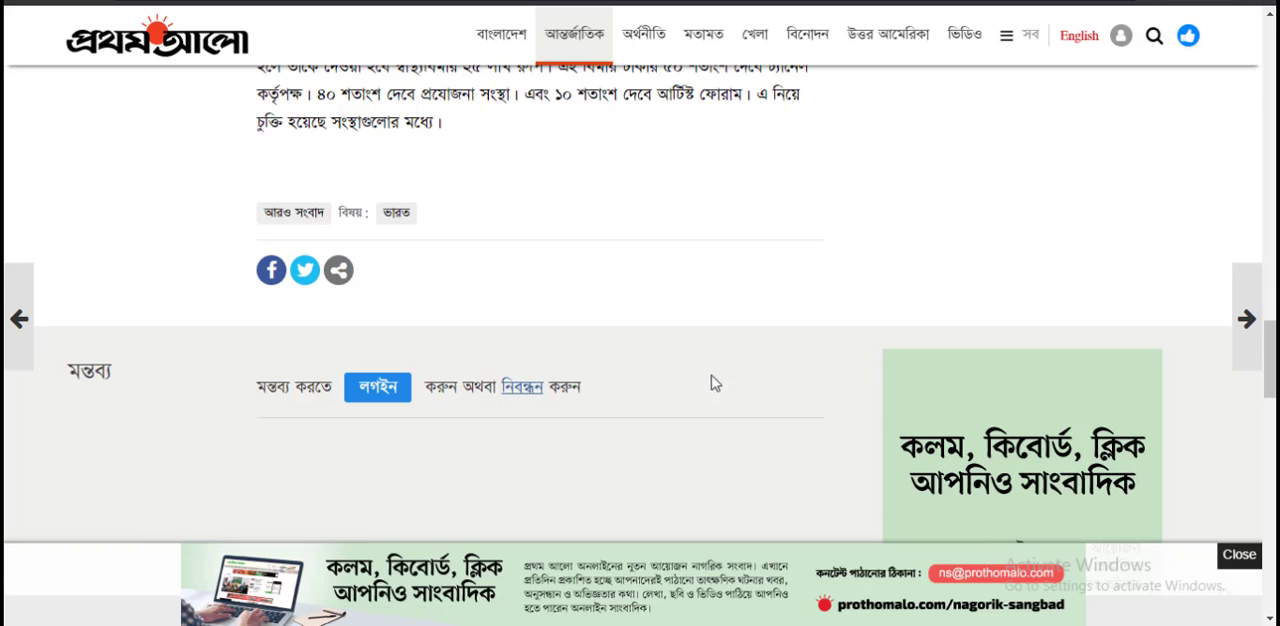
{"action": "scroll", "coordinate": [714, 379], "scroll_direction": "up", "scroll_amount": 1}
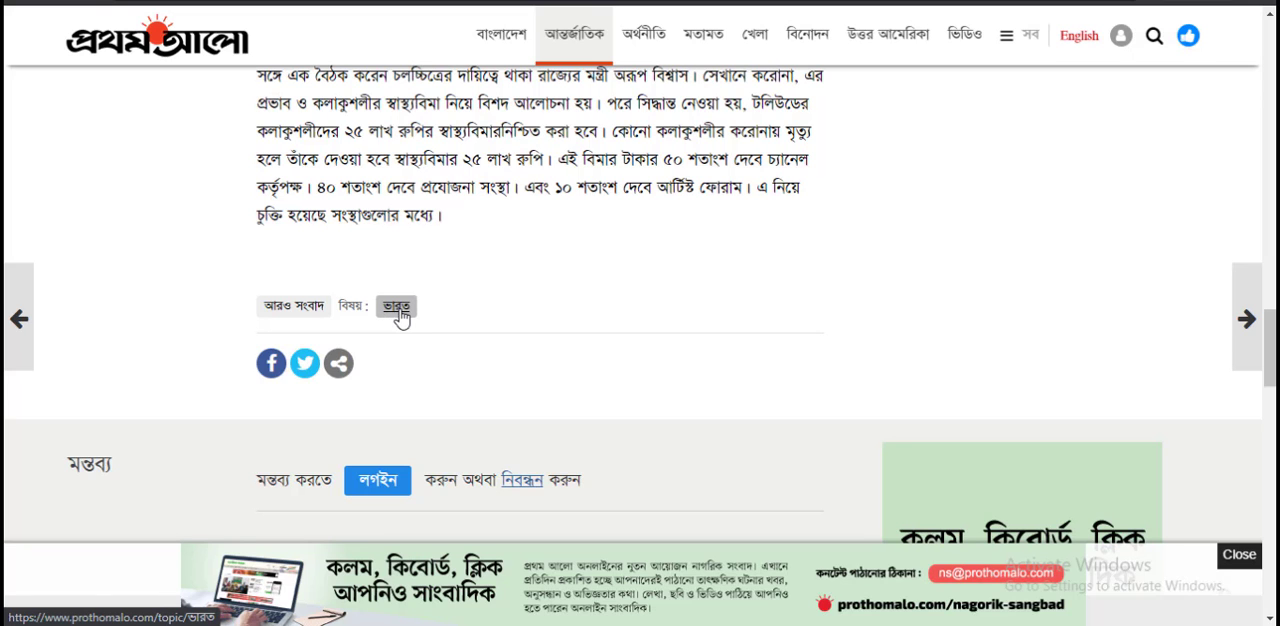
{"action": "scroll", "coordinate": [703, 420], "scroll_direction": "up", "scroll_amount": 10}
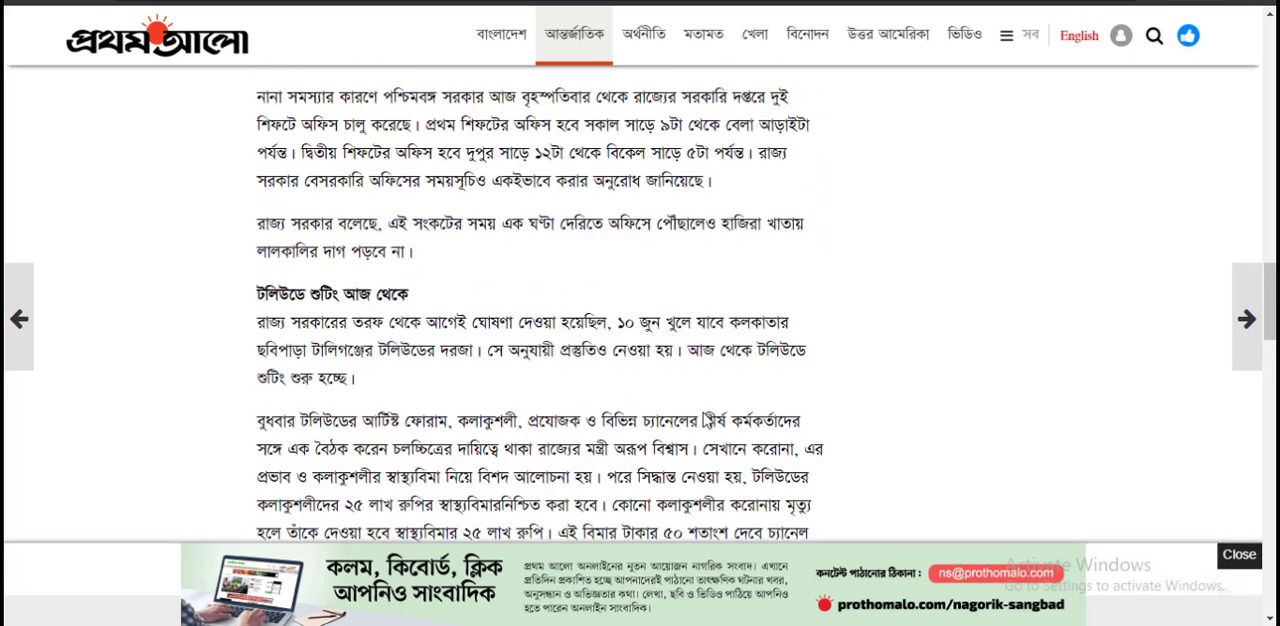
{"action": "scroll", "coordinate": [704, 418], "scroll_direction": "up", "scroll_amount": 10}
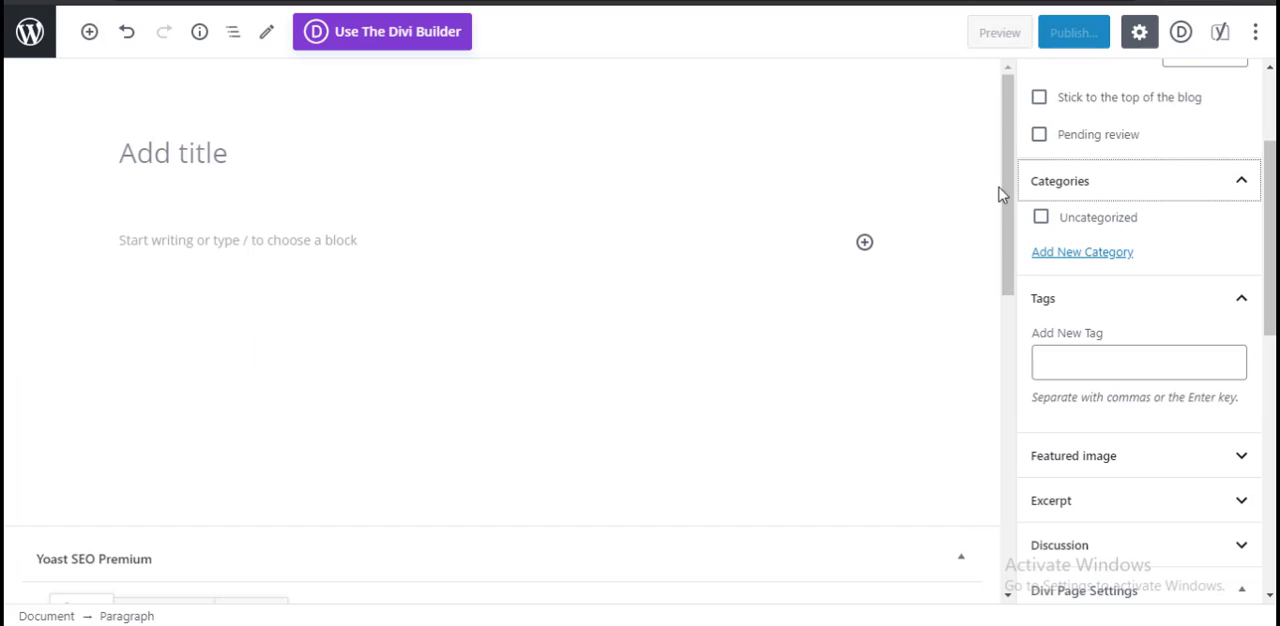
Step: Return to the new WordPress post and look at its tag entry, title field and the empty paragraph's block settings
{"action": "left_click", "coordinate": [1063, 368]}
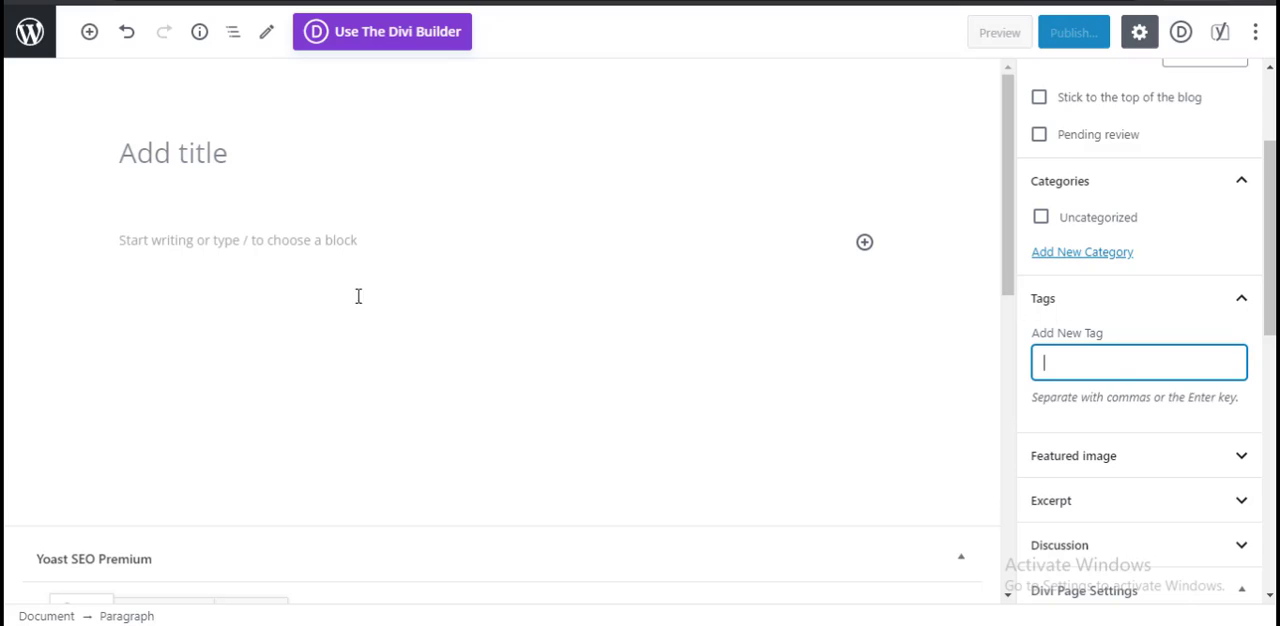
{"action": "left_click", "coordinate": [312, 146]}
{"action": "left_click", "coordinate": [325, 243]}
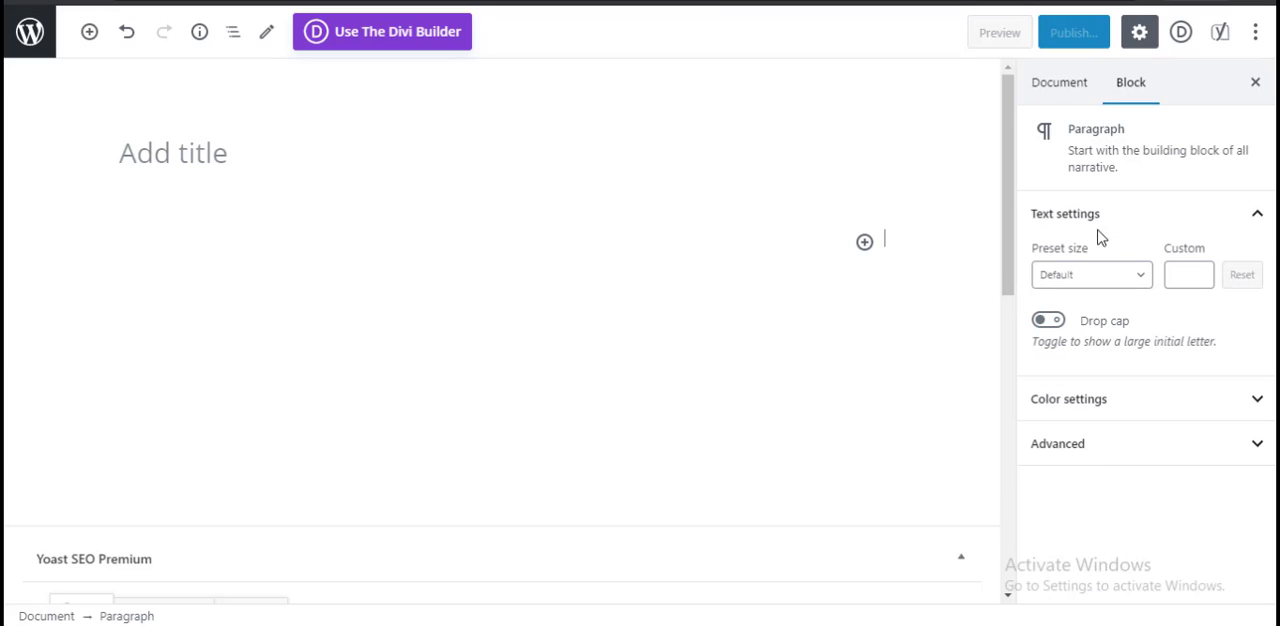
{"action": "left_click", "coordinate": [329, 150]}
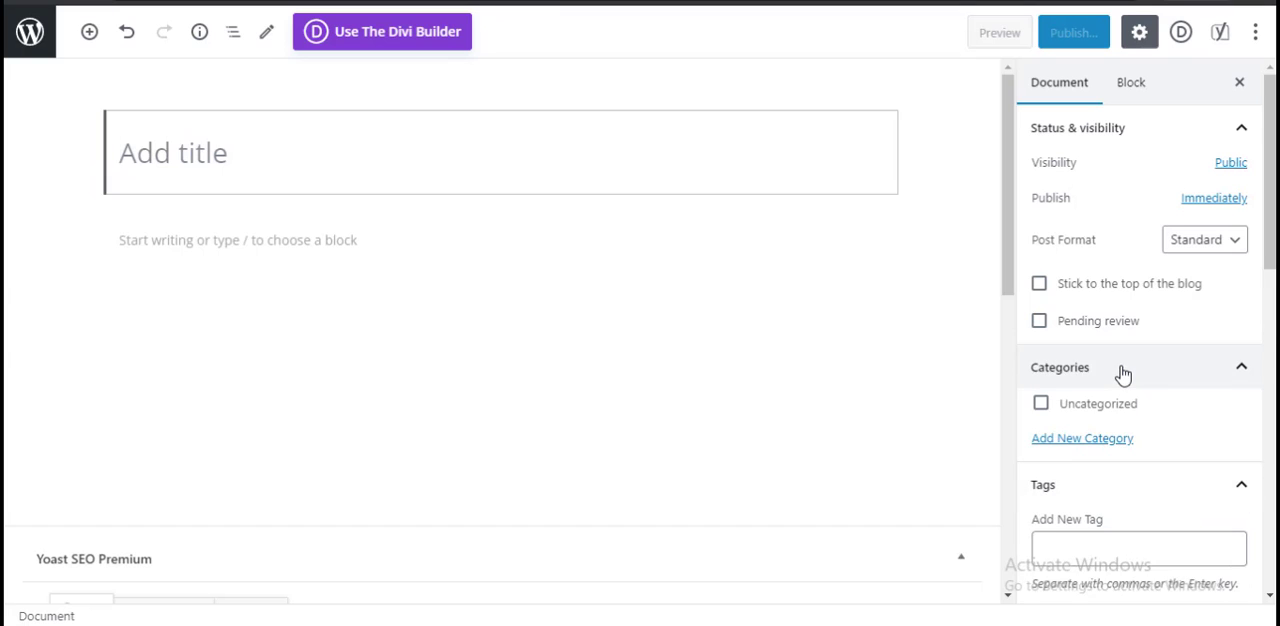
Step: Review the post's document settings, expanding the Excerpt section to view it and collapsing it again
{"action": "scroll", "coordinate": [1140, 465], "scroll_direction": "down", "scroll_amount": 1}
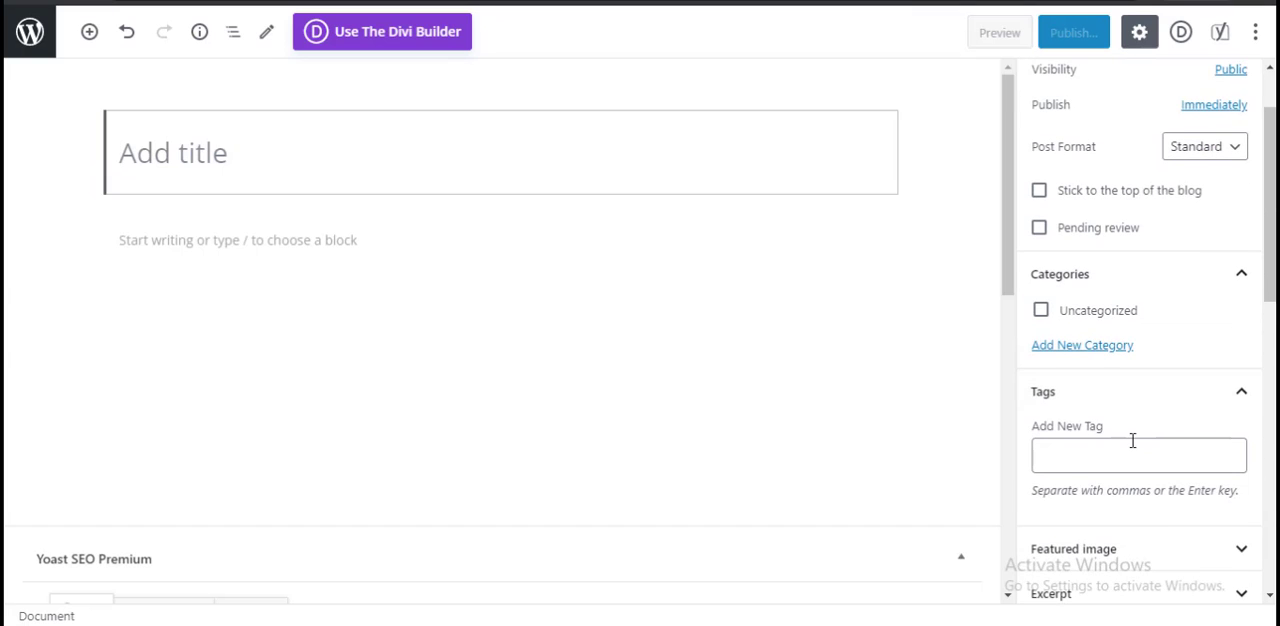
{"action": "scroll", "coordinate": [1071, 455], "scroll_direction": "up", "scroll_amount": 1}
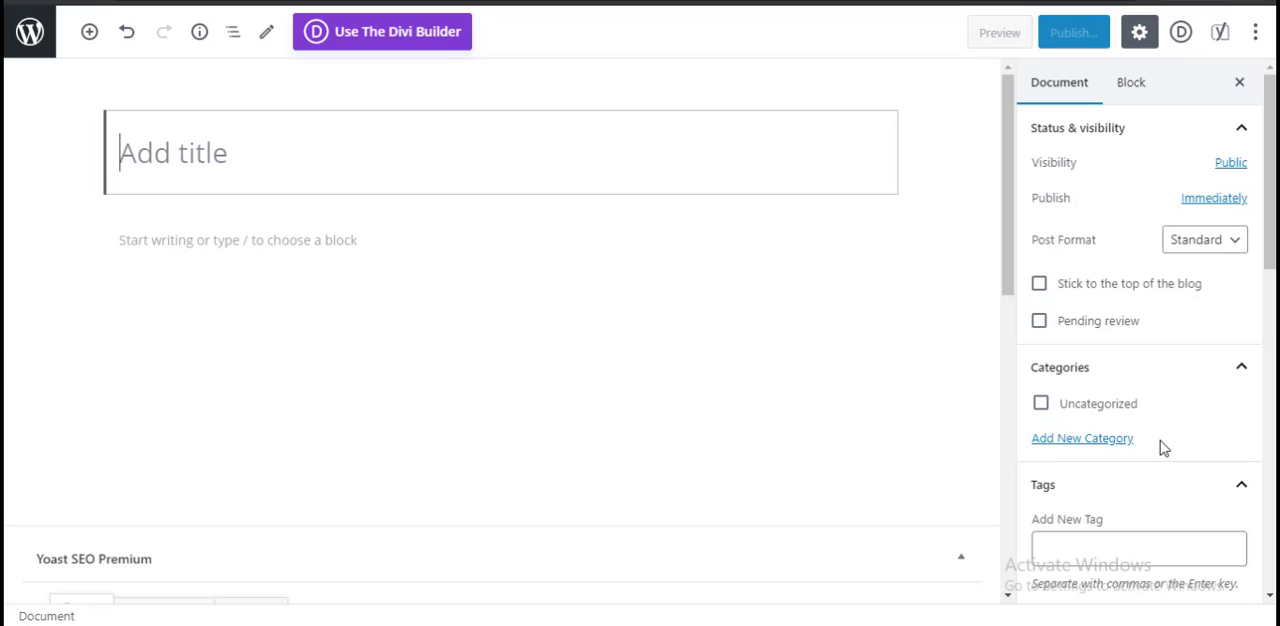
{"action": "scroll", "coordinate": [1205, 394], "scroll_direction": "down", "scroll_amount": 3}
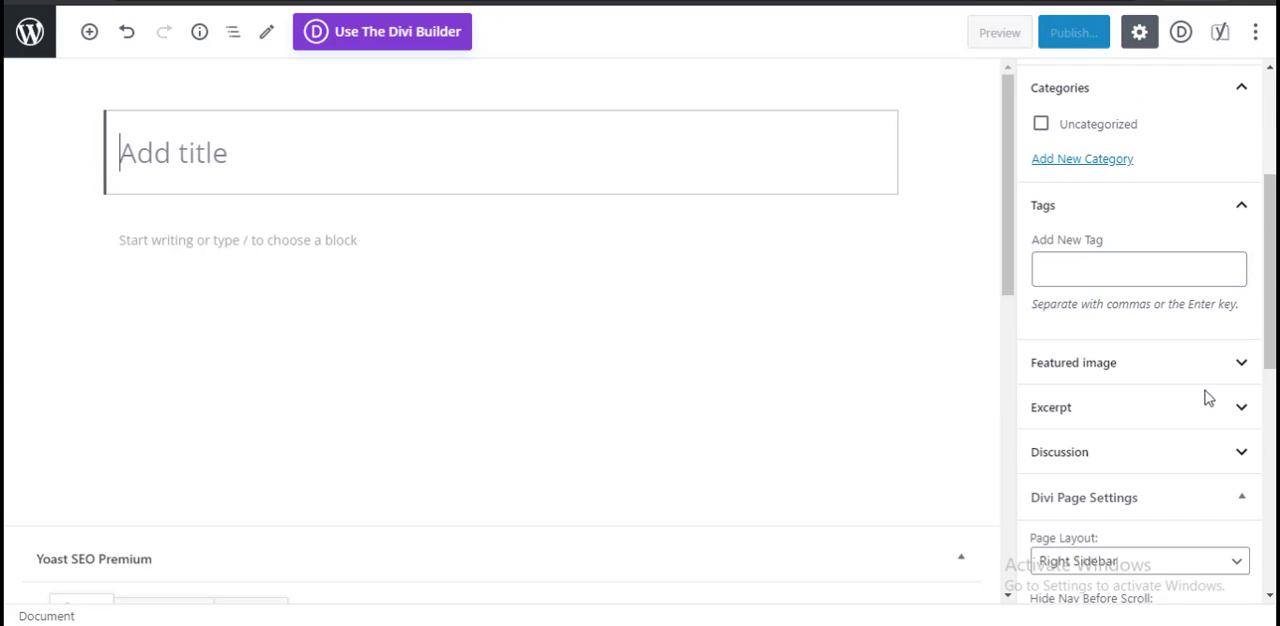
{"action": "left_click", "coordinate": [1173, 405]}
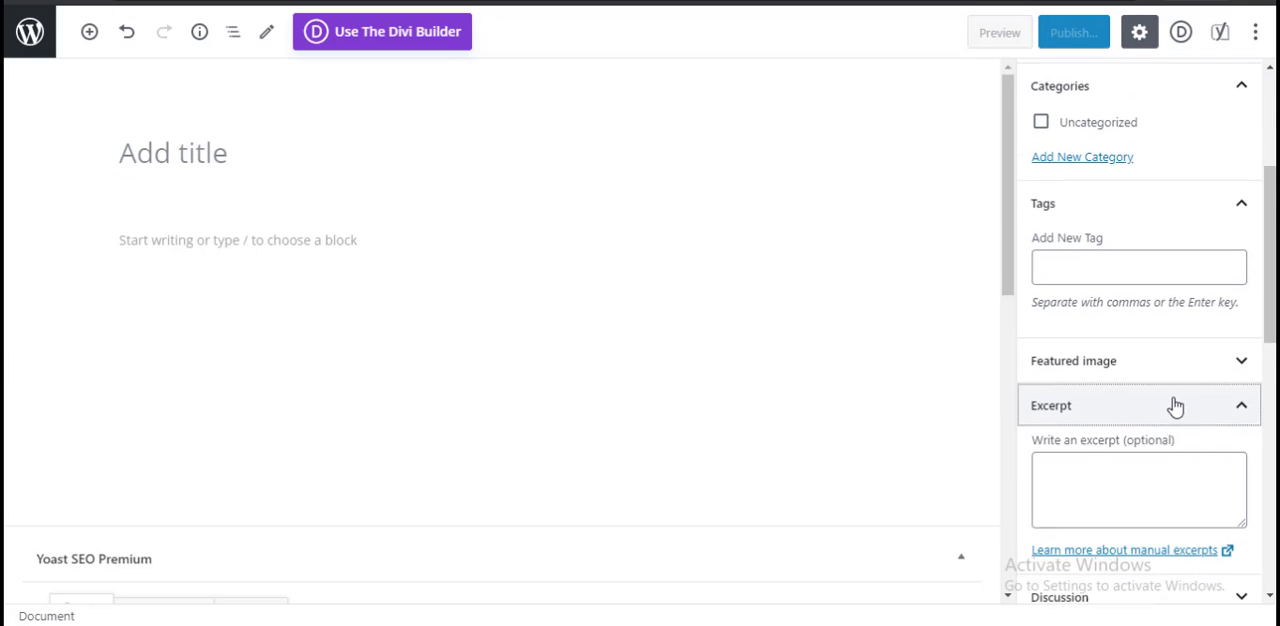
{"action": "scroll", "coordinate": [1175, 405], "scroll_direction": "down", "scroll_amount": 2}
{"action": "left_click", "coordinate": [1180, 221]}
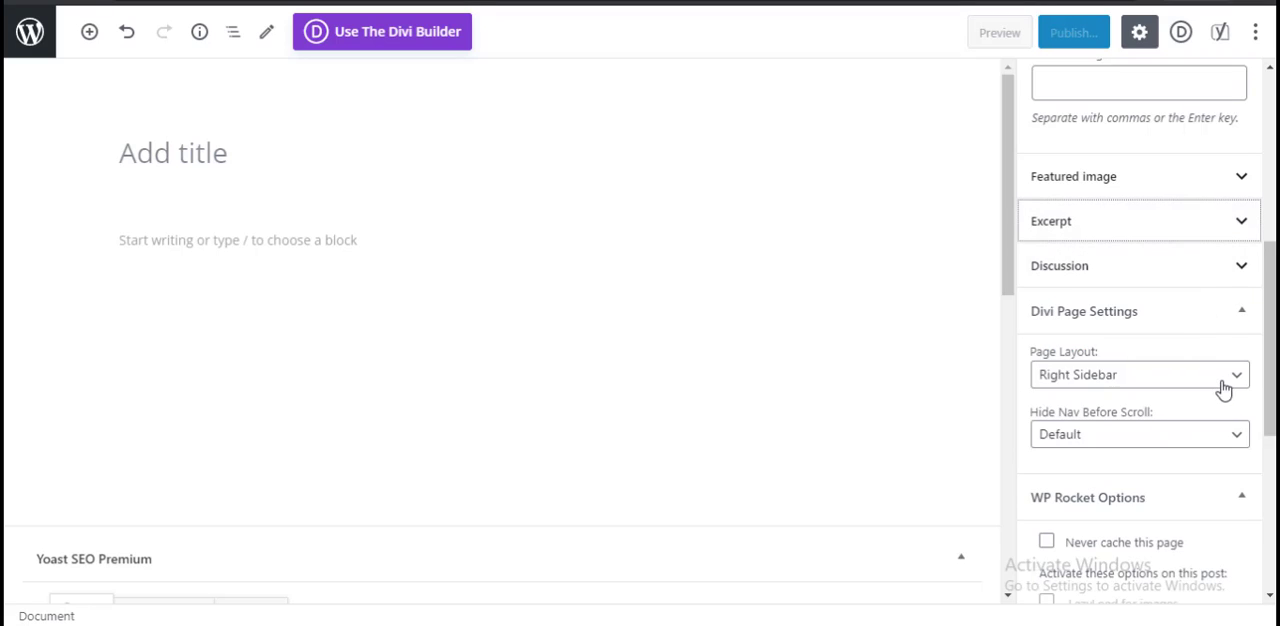
Step: View the post's Discussion options, collapse them again, and collapse the WP Rocket Options section
{"action": "left_click", "coordinate": [1218, 280]}
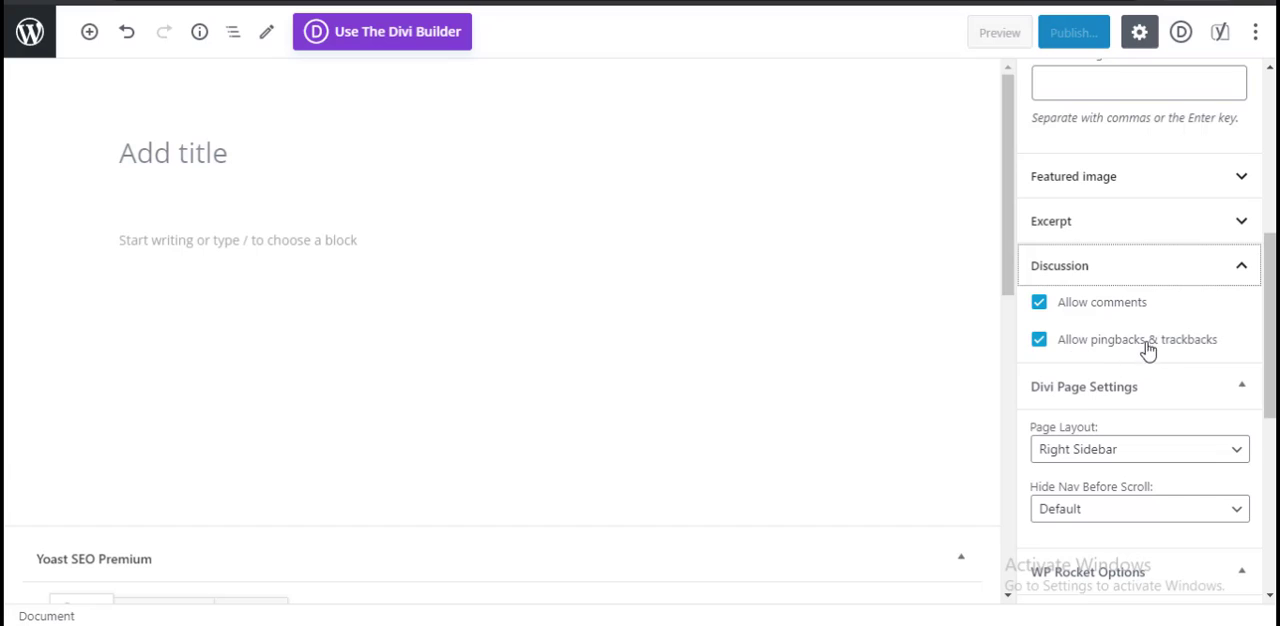
{"action": "left_click", "coordinate": [1232, 268]}
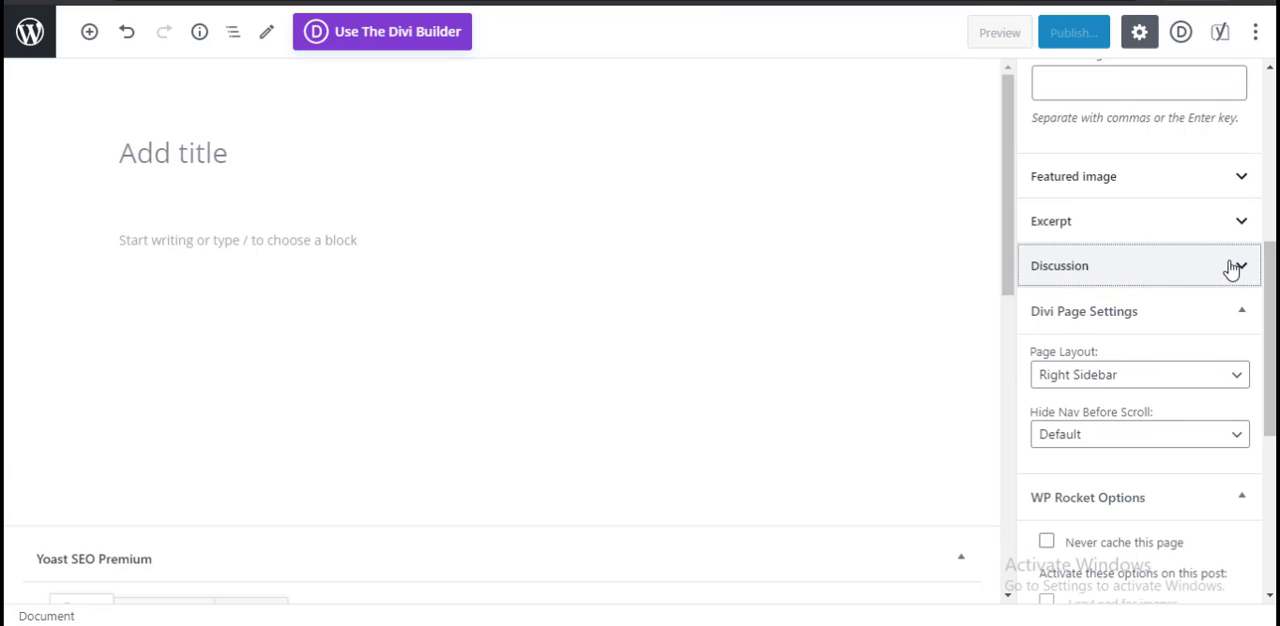
{"action": "scroll", "coordinate": [1194, 429], "scroll_direction": "down", "scroll_amount": 3}
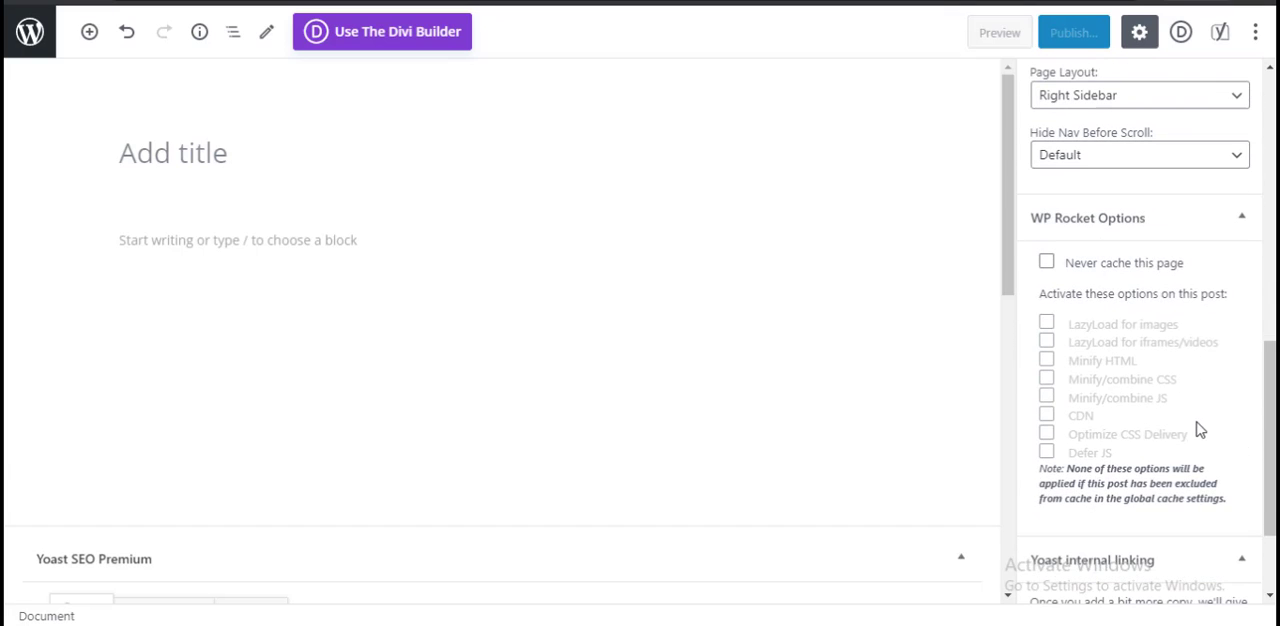
{"action": "left_click", "coordinate": [1226, 216]}
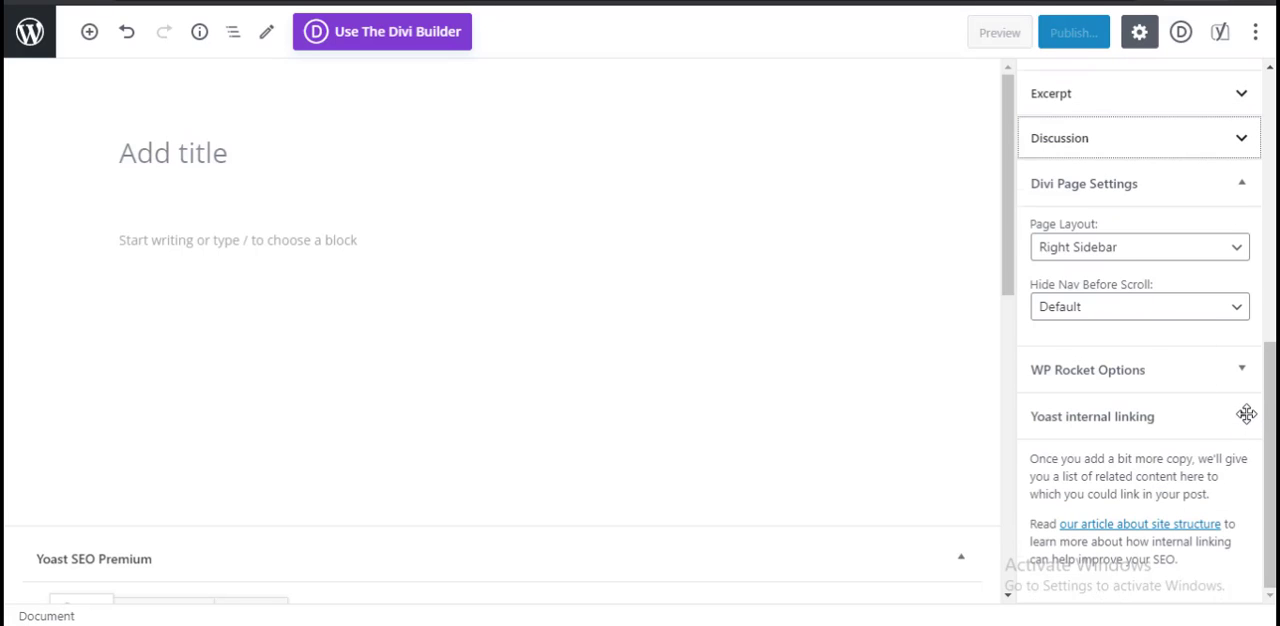
Step: Compare the post's Document and Block settings, select the empty paragraph, and look at the credit transfer article on nuedu24.com
{"action": "scroll", "coordinate": [1230, 460], "scroll_direction": "up", "scroll_amount": 2}
{"action": "scroll", "coordinate": [1200, 523], "scroll_direction": "up", "scroll_amount": 2}
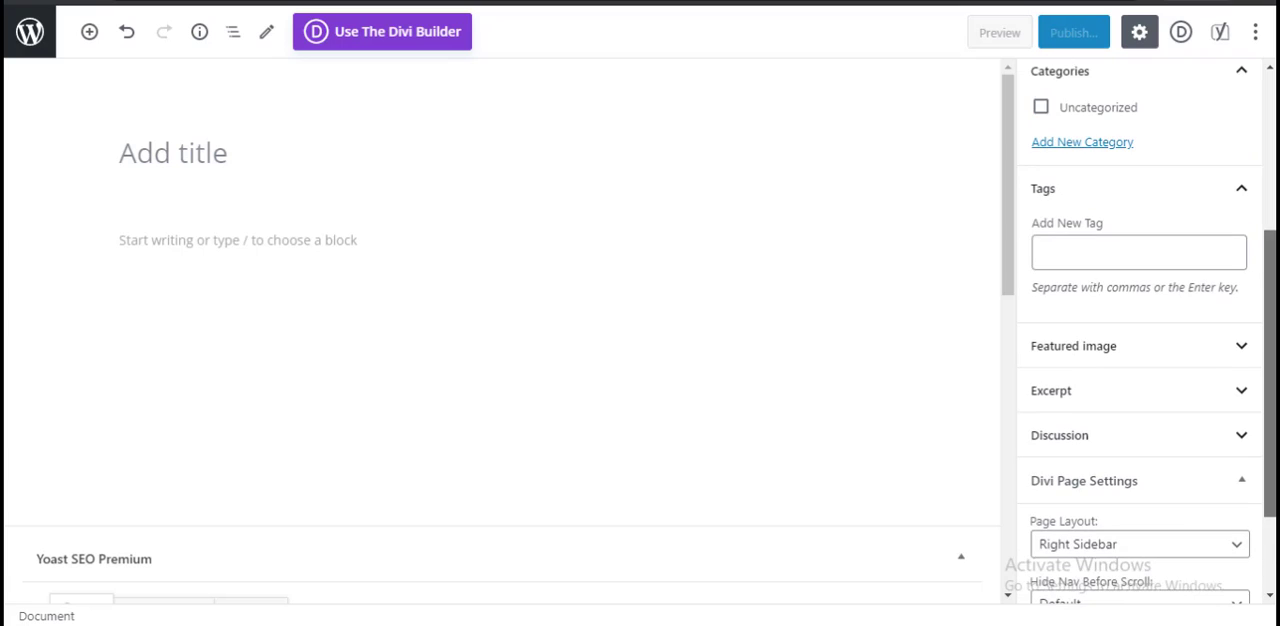
{"action": "scroll", "coordinate": [1240, 312], "scroll_direction": "up", "scroll_amount": 3}
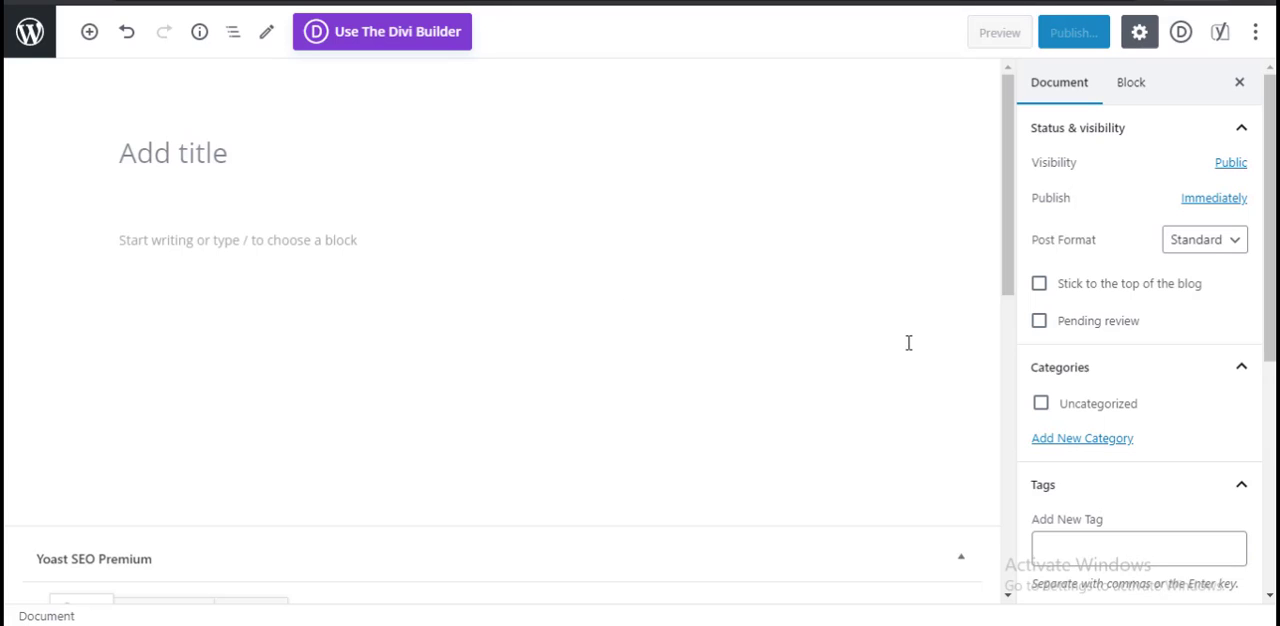
{"action": "left_click", "coordinate": [1150, 95]}
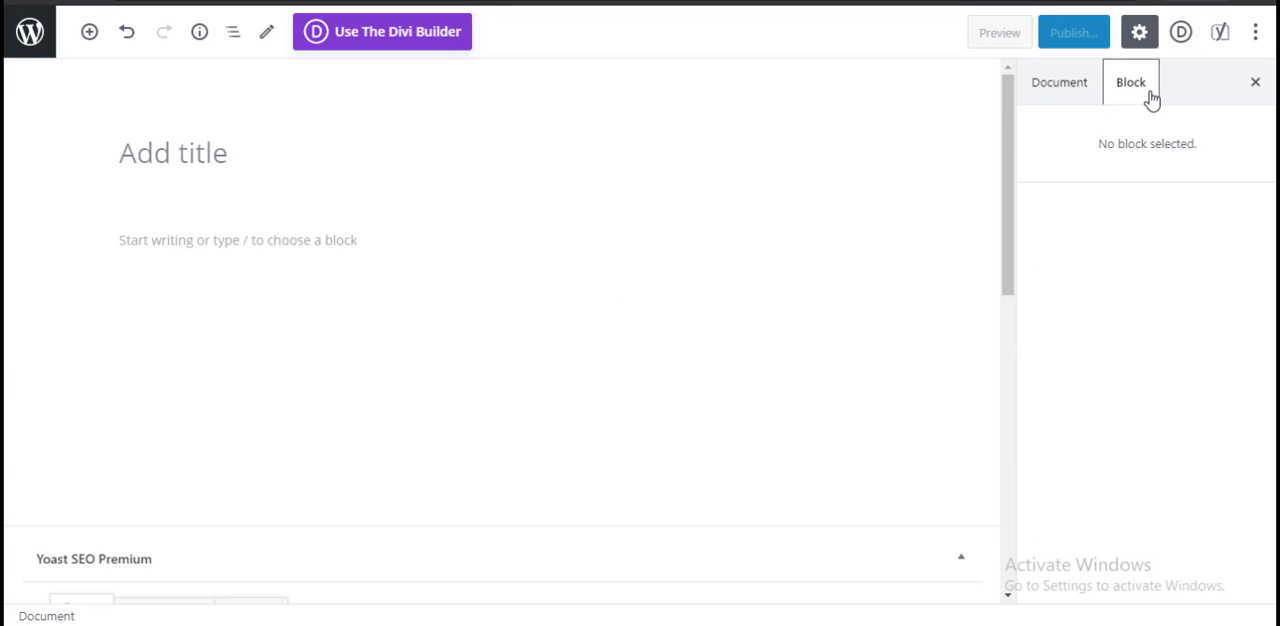
{"action": "left_click", "coordinate": [1045, 84]}
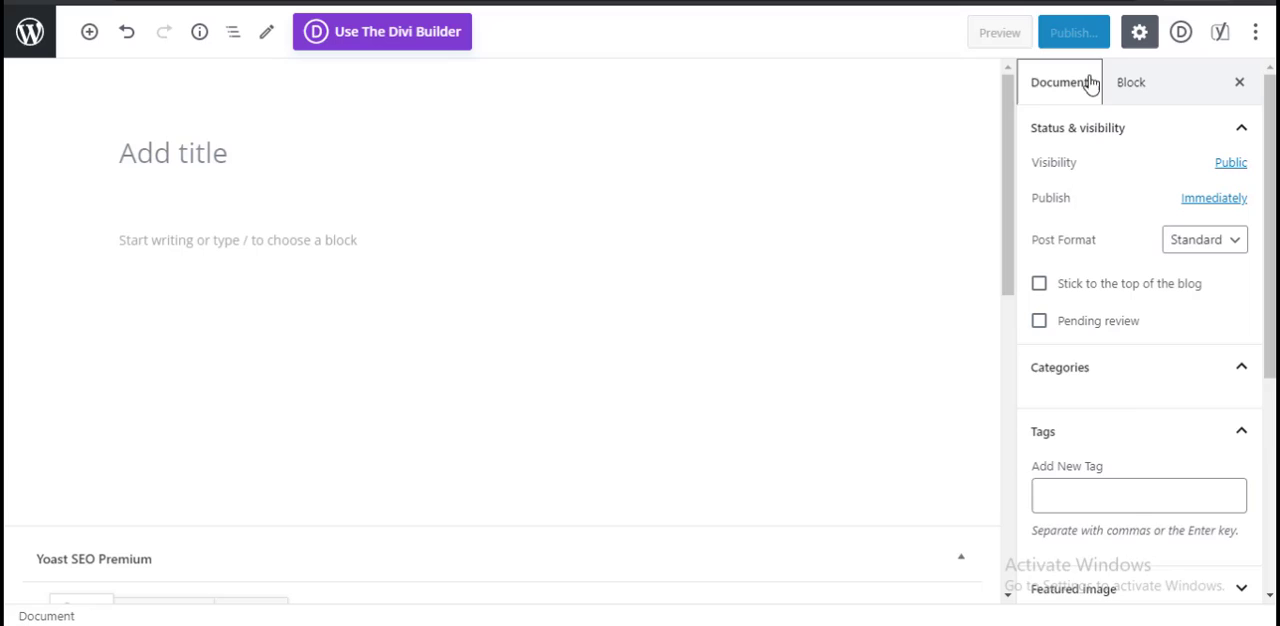
{"action": "left_click", "coordinate": [529, 280]}
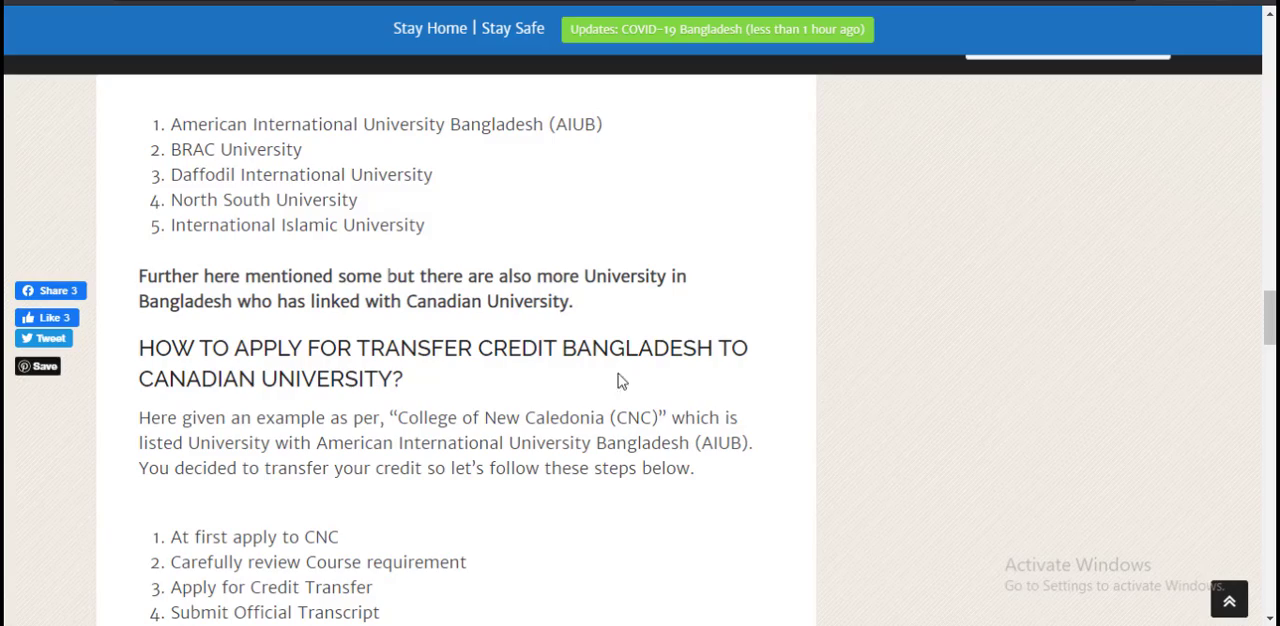
{"action": "scroll", "coordinate": [443, 608], "scroll_direction": "up", "scroll_amount": 20}
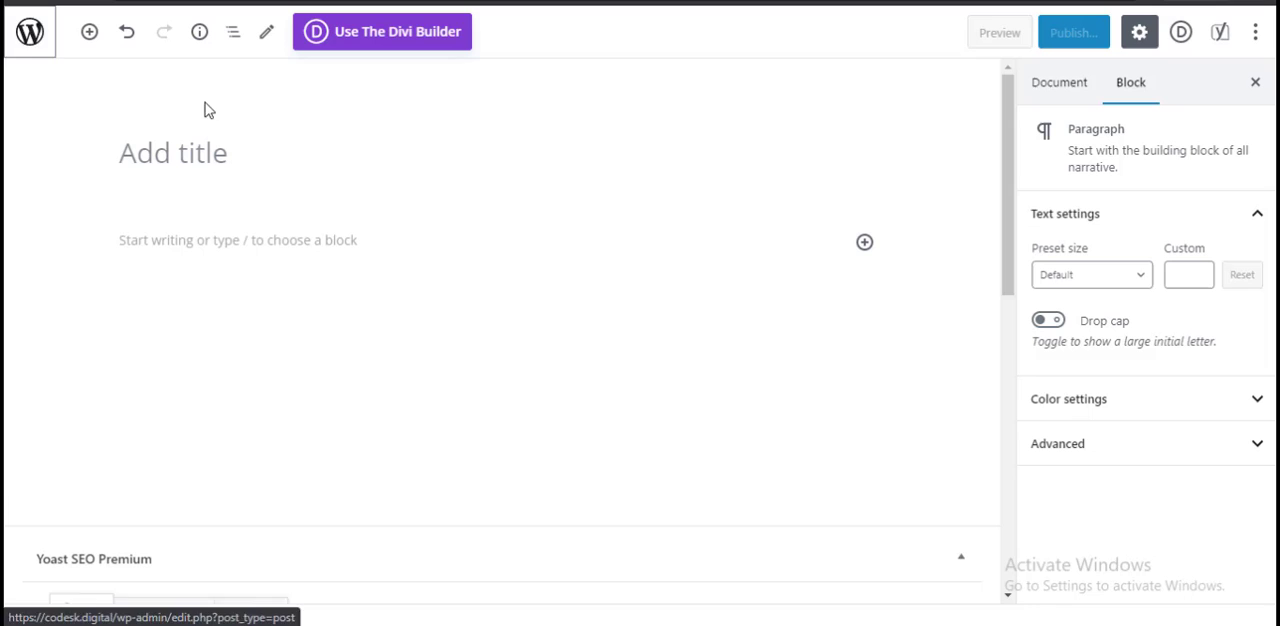
Step: Leave the new post without saving and open the Categories page for posts
{"action": "left_click", "coordinate": [38, 38]}
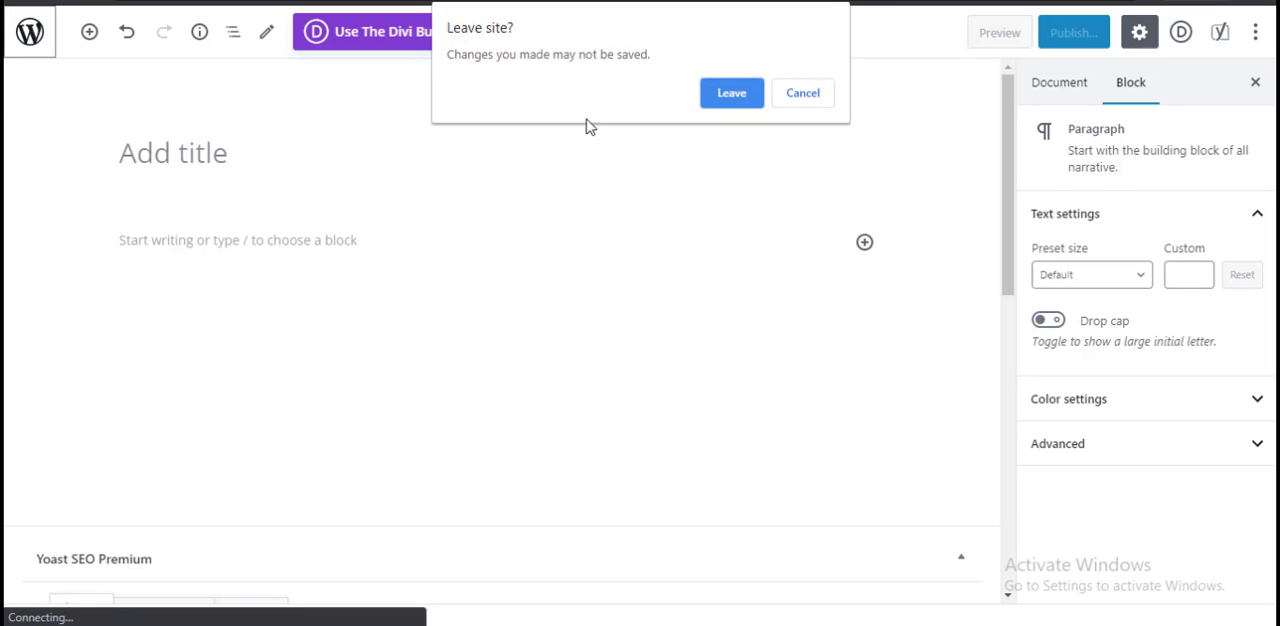
{"action": "left_click", "coordinate": [739, 94]}
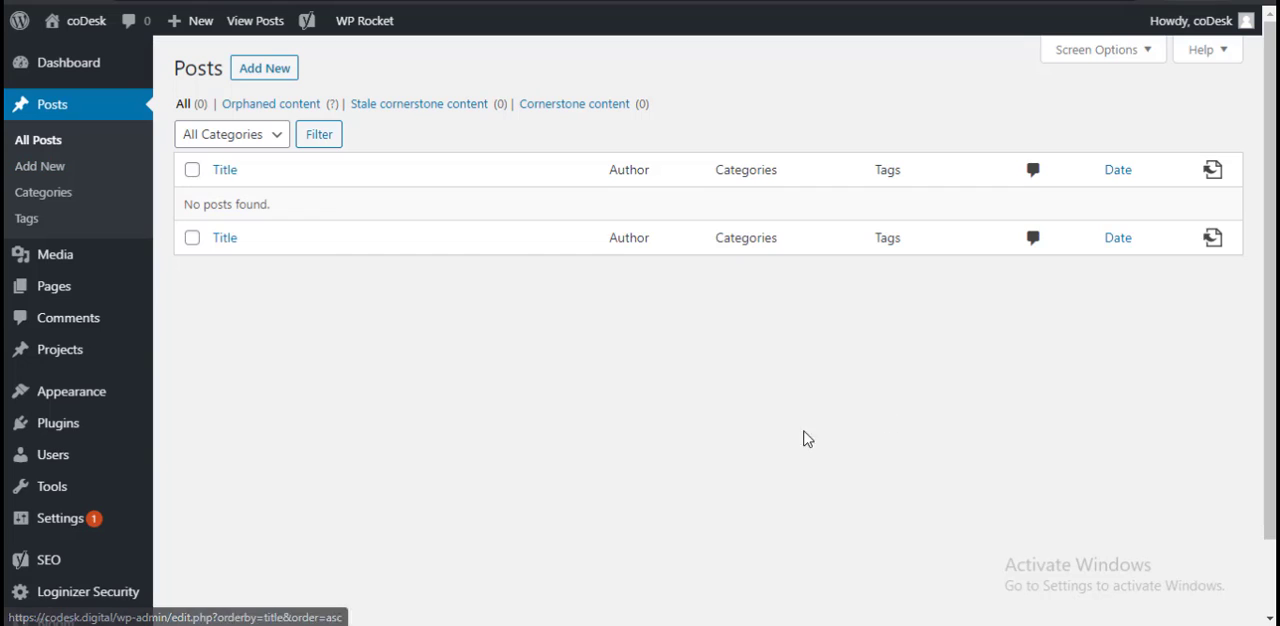
{"action": "left_click", "coordinate": [41, 196]}
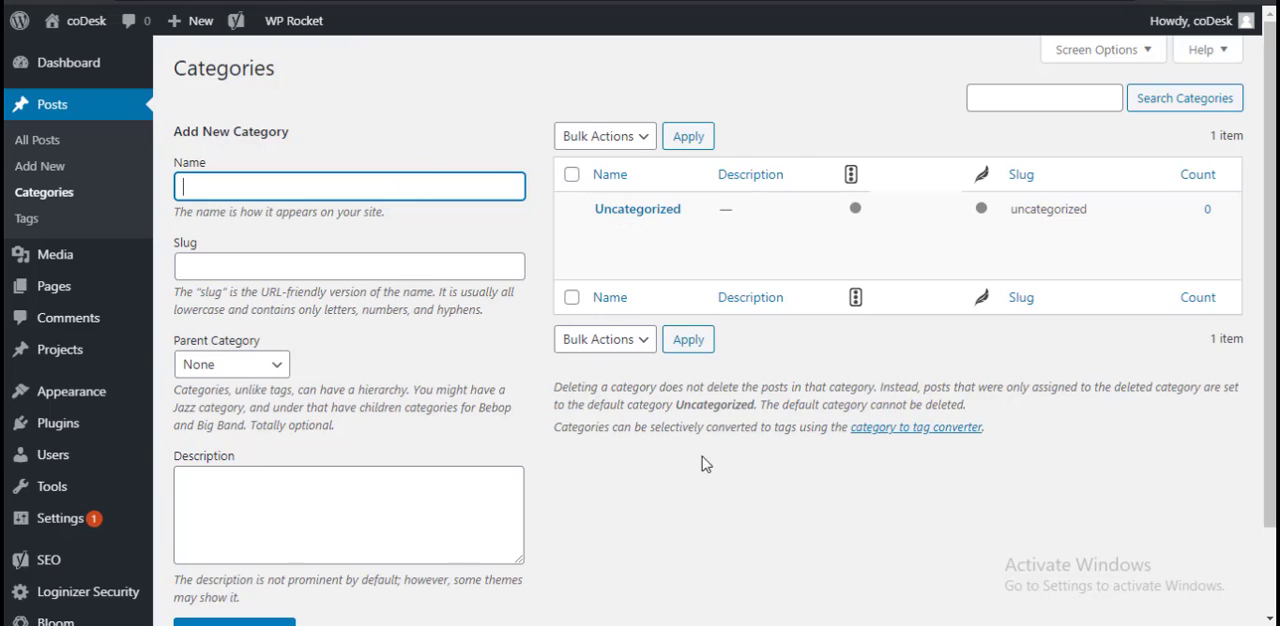
{"action": "scroll", "coordinate": [711, 460], "scroll_direction": "down", "scroll_amount": 2}
{"action": "scroll", "coordinate": [711, 460], "scroll_direction": "up", "scroll_amount": 2}
Step: Edit the Uncategorized category, entering "Seo" as its name and "seo" as its slug
{"action": "mouse_move", "coordinate": [660, 236]}
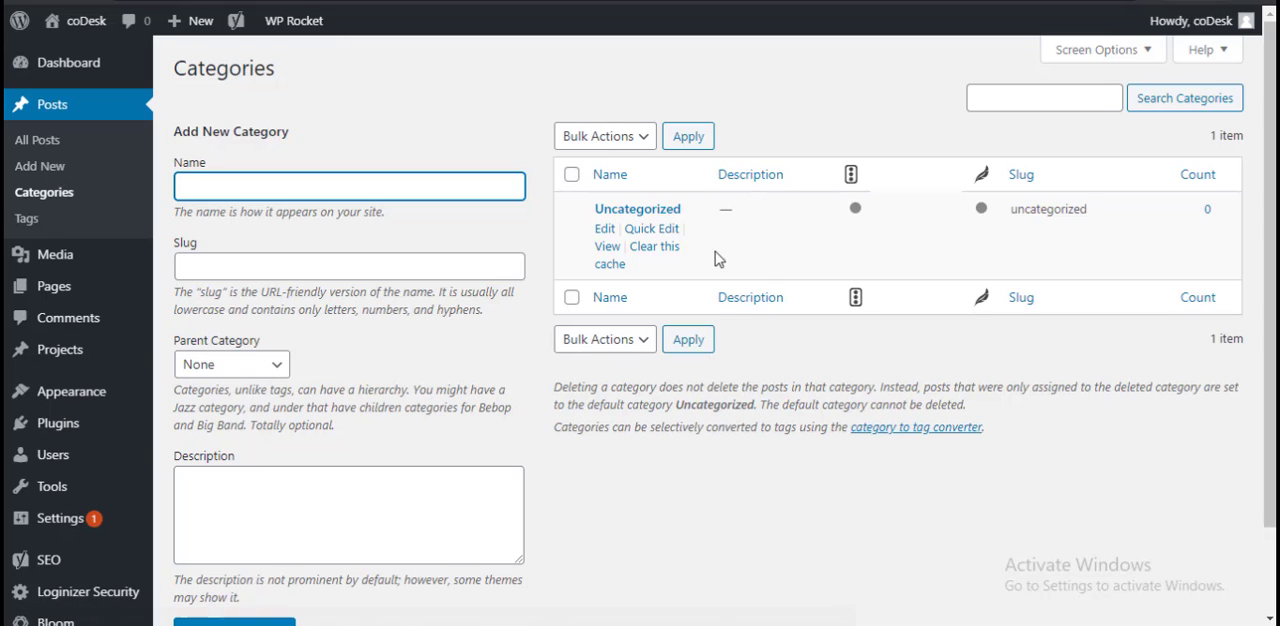
{"action": "left_click", "coordinate": [605, 229]}
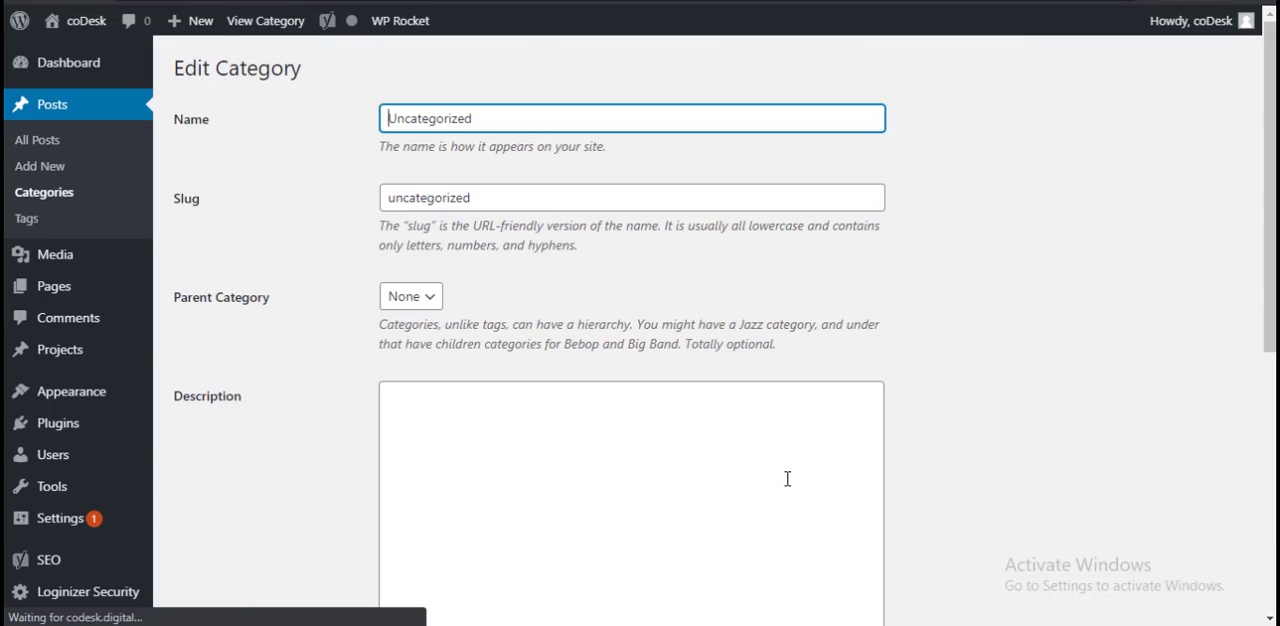
{"action": "double_click", "coordinate": [452, 120]}
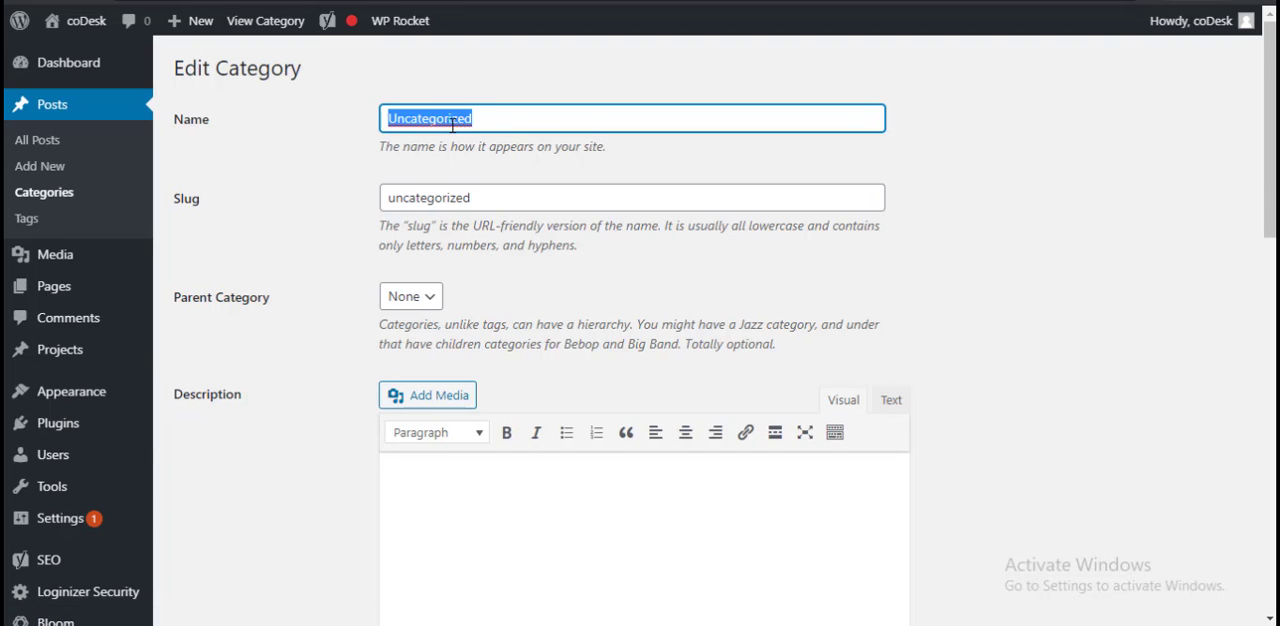
{"action": "type", "text": "Seo"}
{"action": "key", "text": "Tab"}
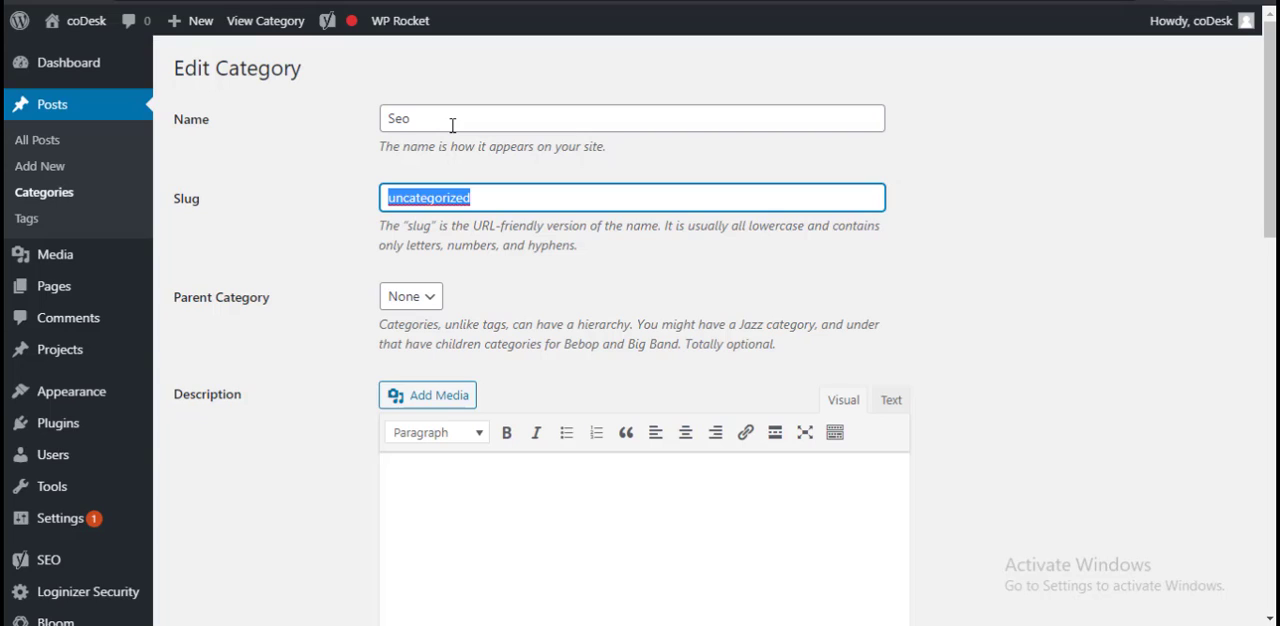
{"action": "type", "text": "se"}
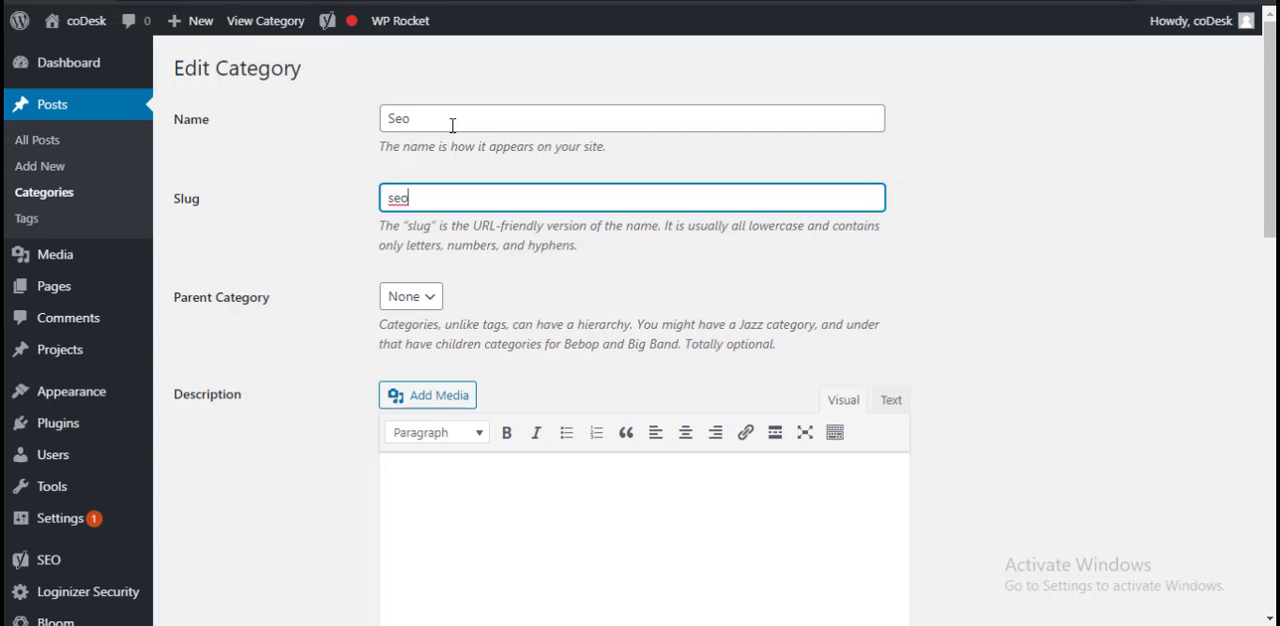
{"action": "type", "text": "o"}
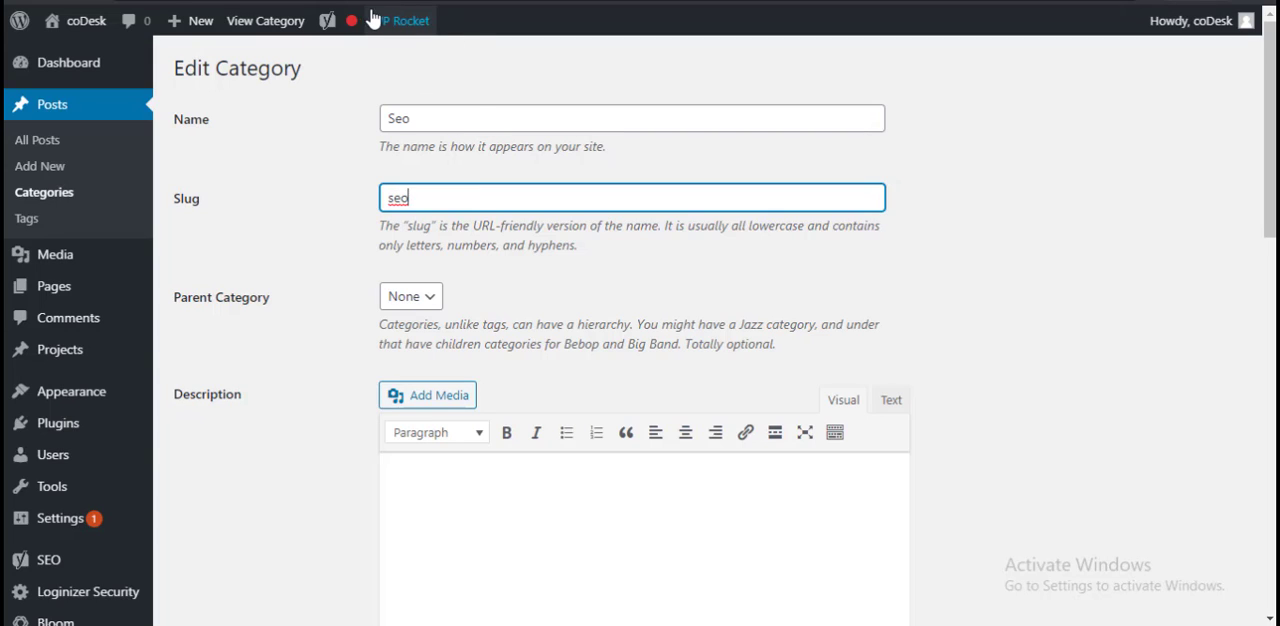
Step: Switch back to the open Prothom Alo article to use it as a category example
{"action": "mouse_move", "coordinate": [328, 20]}
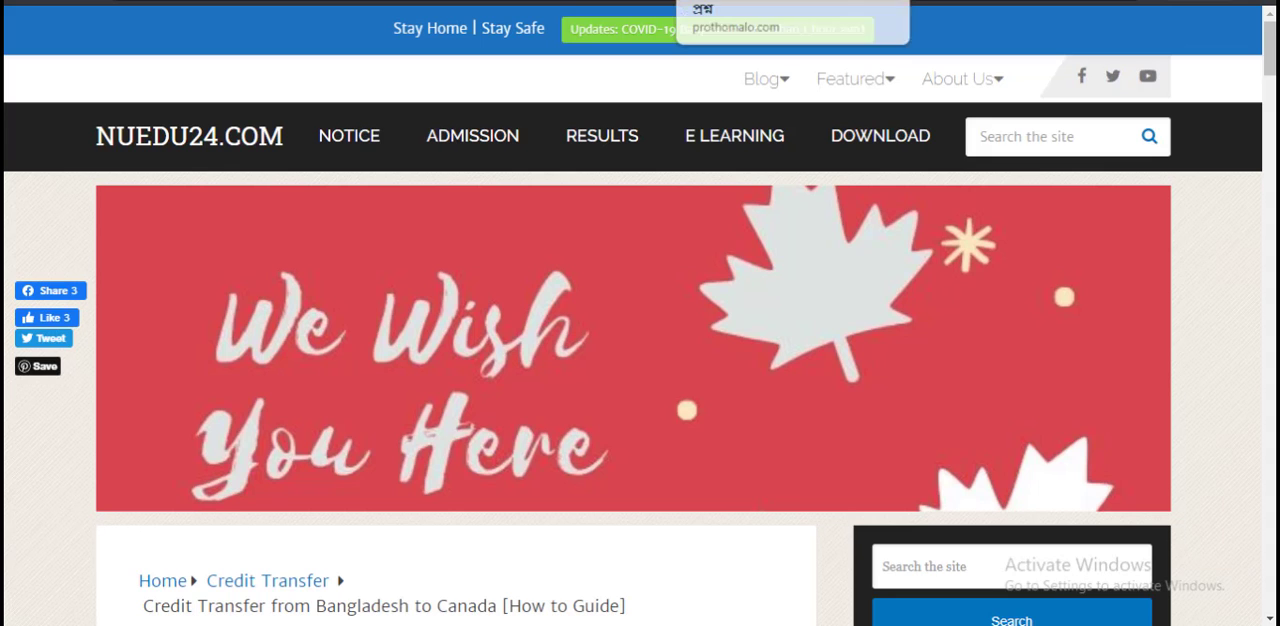
{"action": "left_click", "coordinate": [745, 2]}
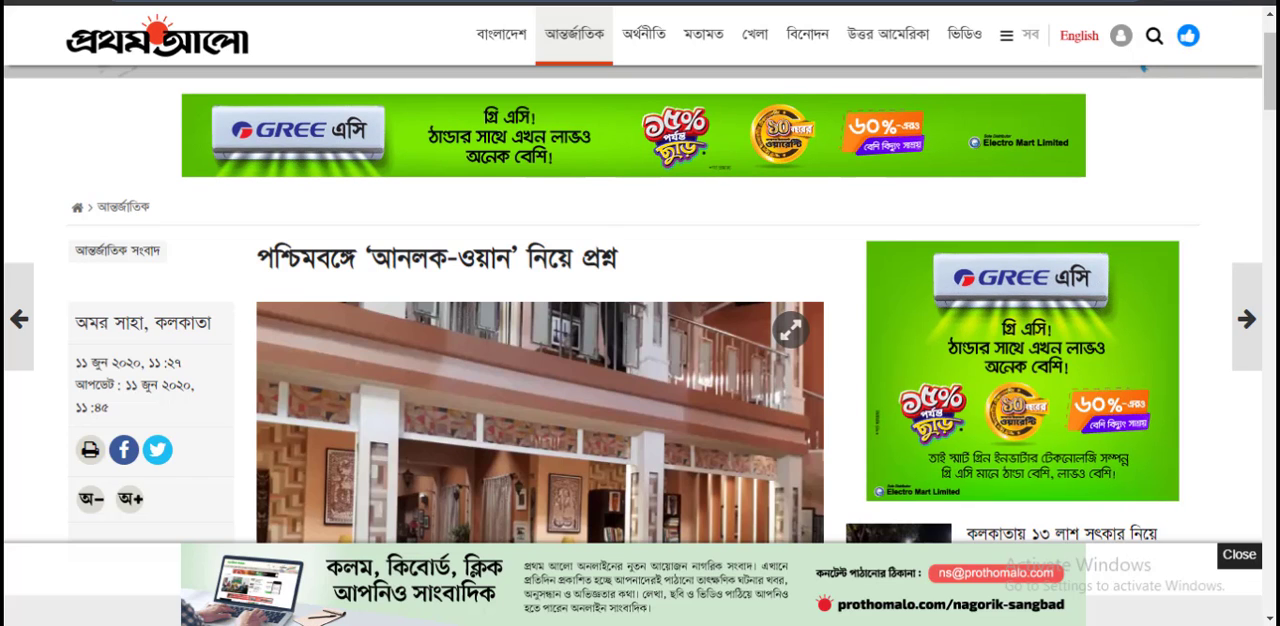
Step: Open an incognito window, search Google for "health line" and look through the results for a category example
{"action": "key", "text": "ctrl+shift+n"}
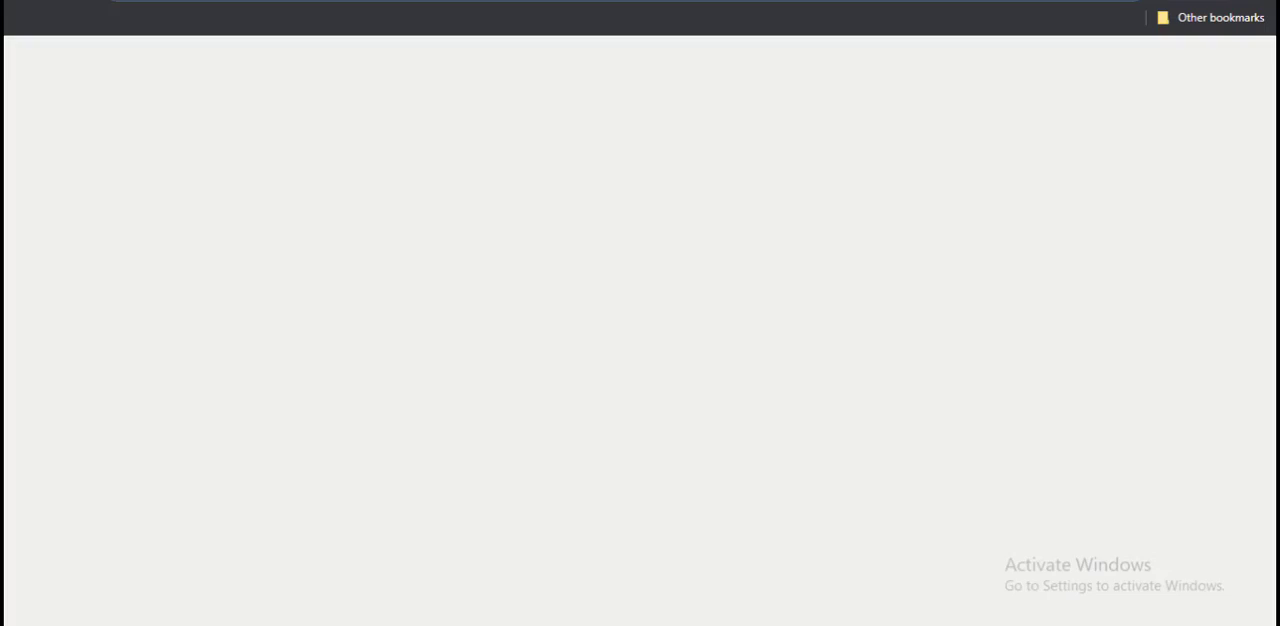
{"action": "type", "text": "health"}
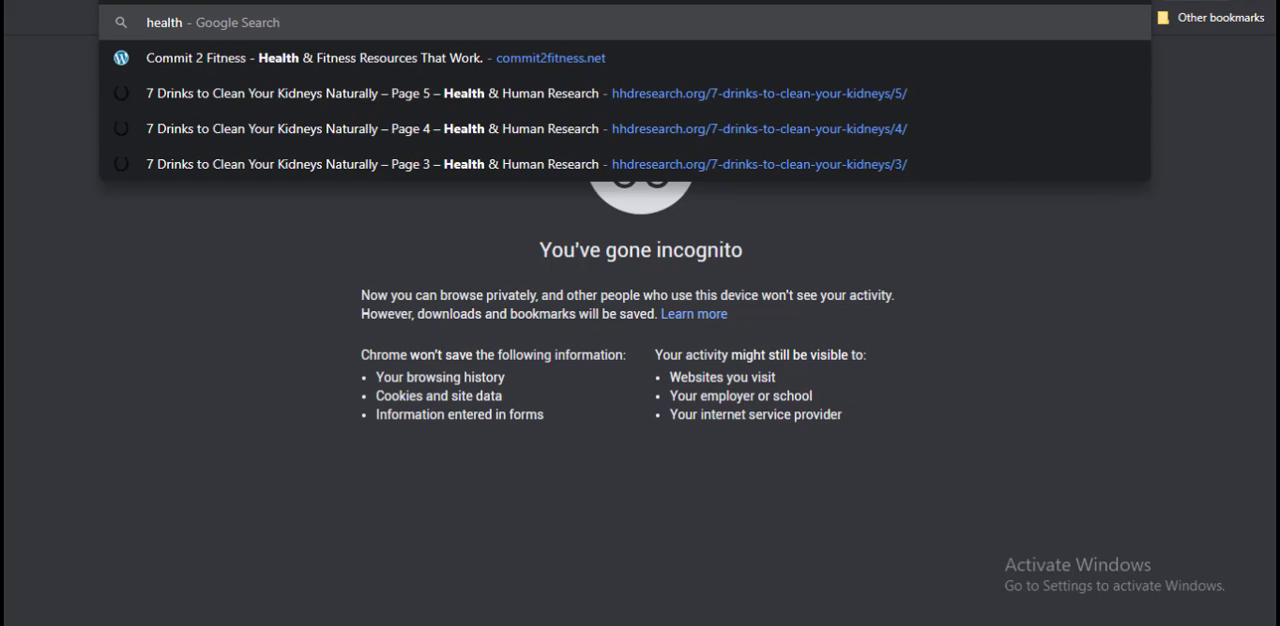
{"action": "type", "text": " line"}
{"action": "key", "text": "Return"}
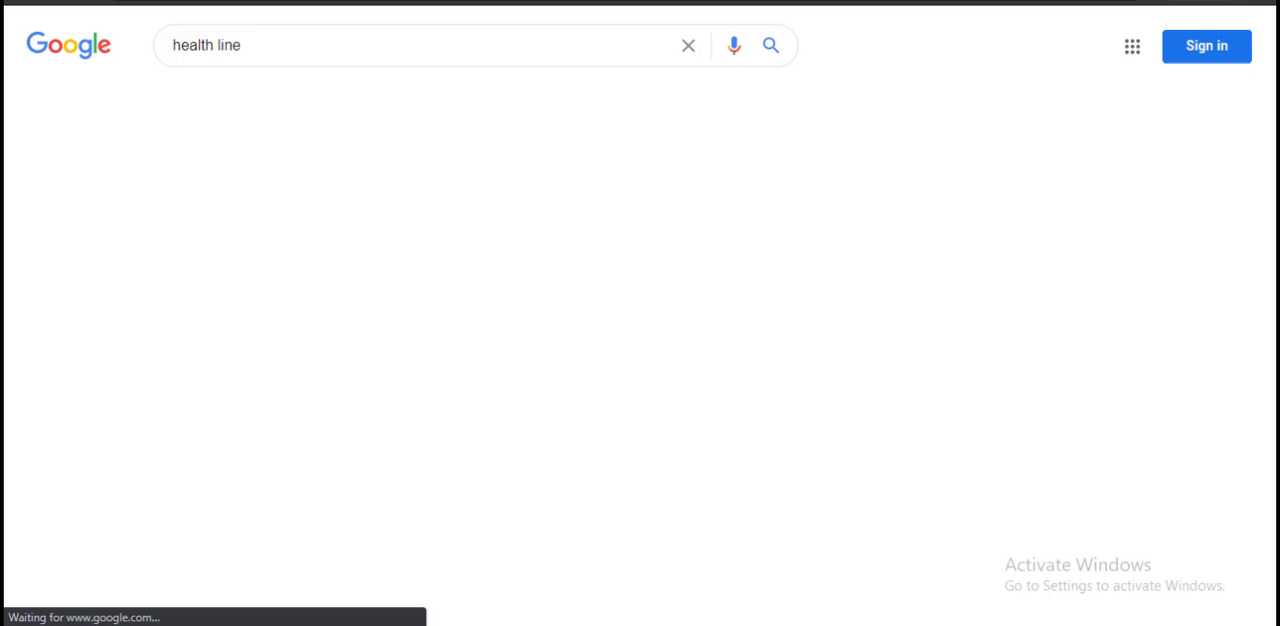
{"action": "scroll", "coordinate": [986, 291], "scroll_direction": "down", "scroll_amount": 4}
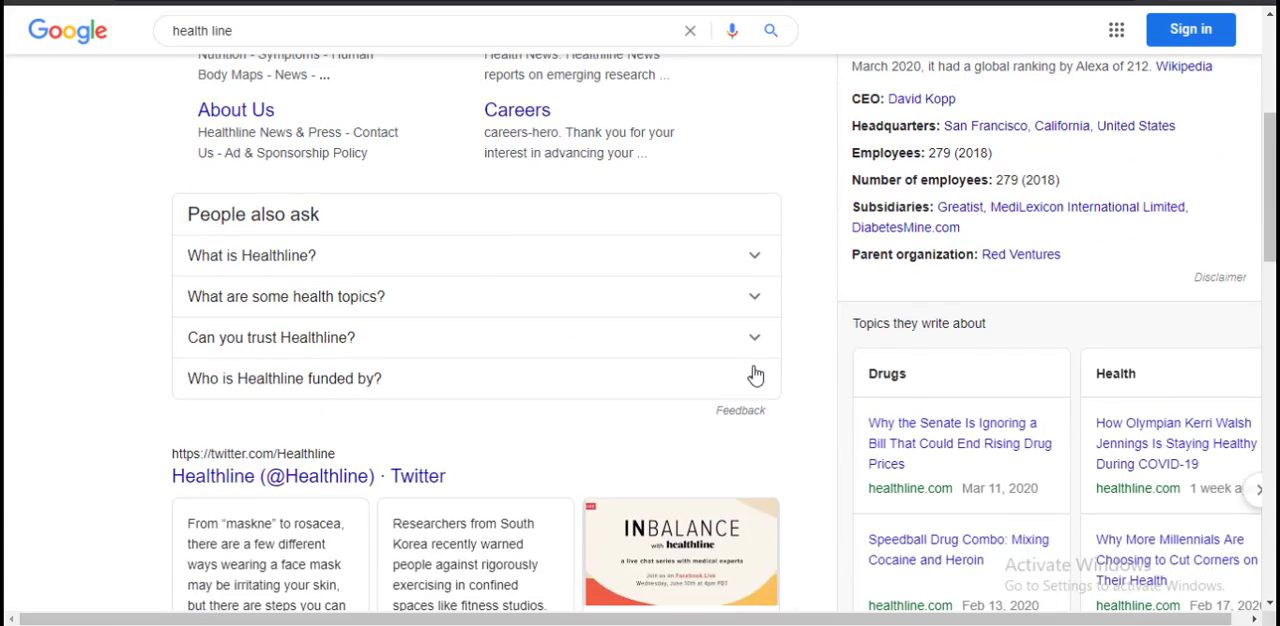
{"action": "scroll", "coordinate": [780, 382], "scroll_direction": "down", "scroll_amount": 4}
{"action": "scroll", "coordinate": [823, 391], "scroll_direction": "down", "scroll_amount": 1}
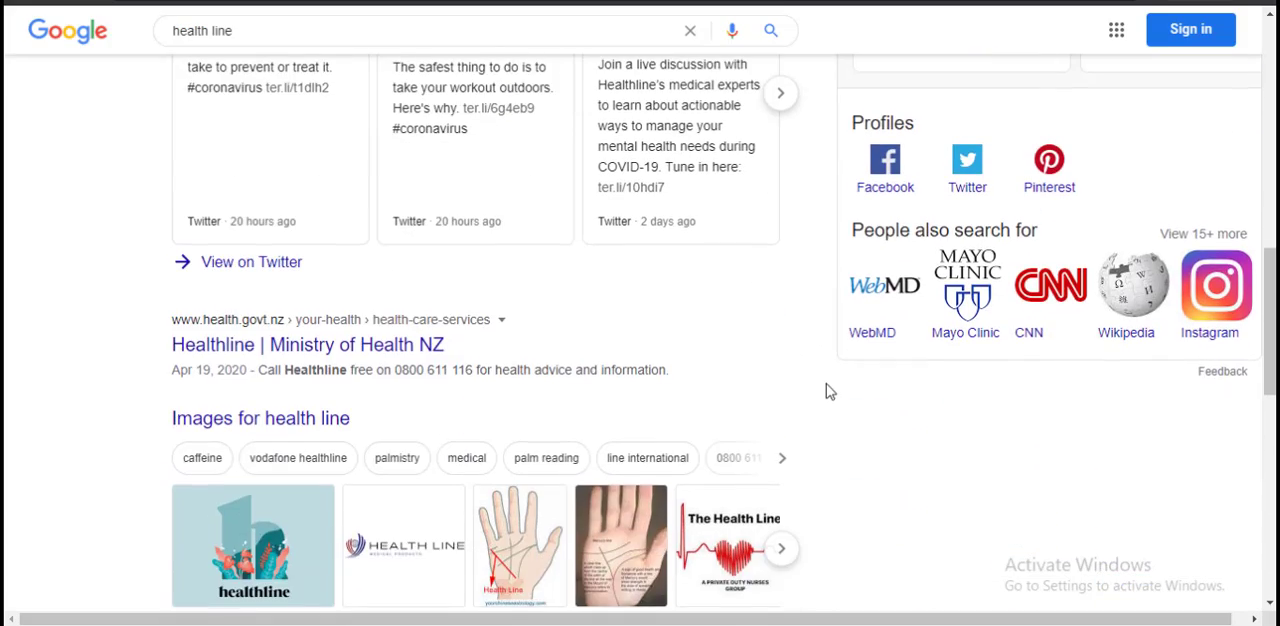
{"action": "scroll", "coordinate": [859, 411], "scroll_direction": "down", "scroll_amount": 5}
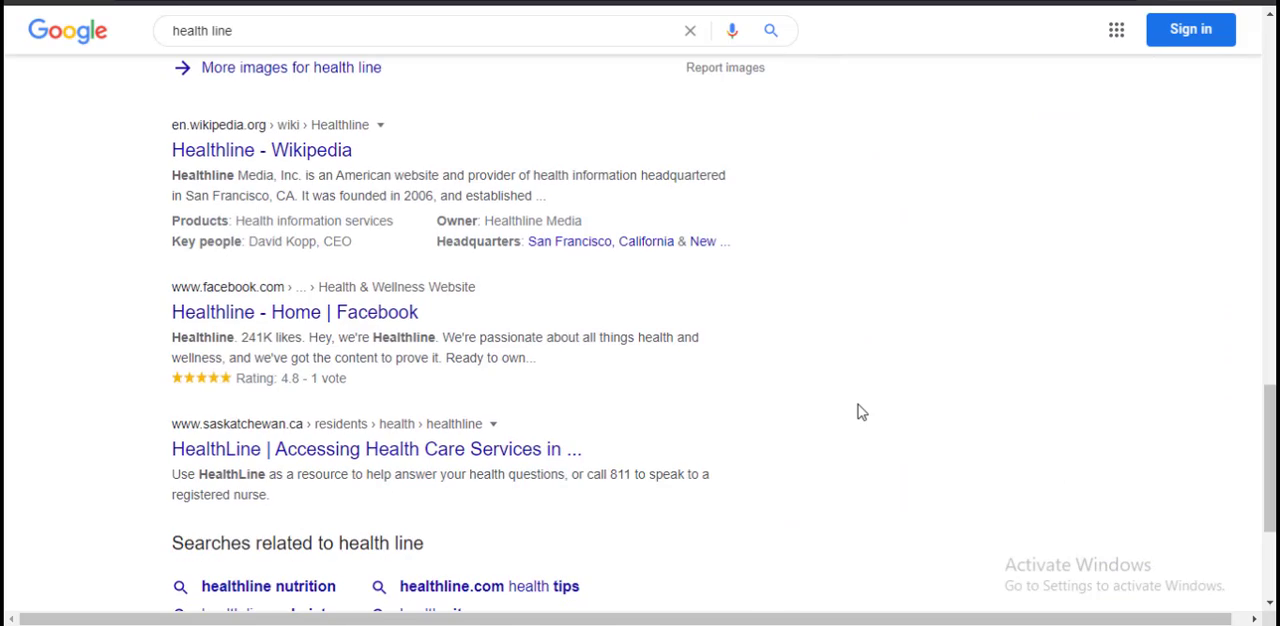
{"action": "scroll", "coordinate": [860, 410], "scroll_direction": "up", "scroll_amount": 14}
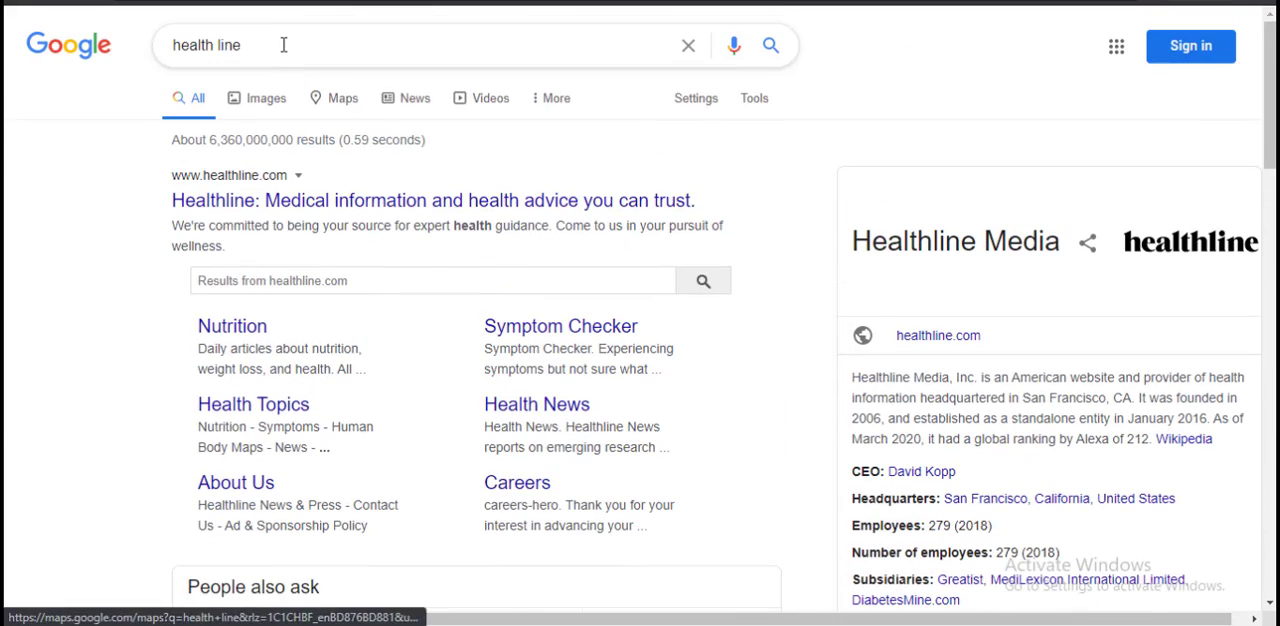
Step: Search Google for "healthline nutrition" using the suggested query and look through the results
{"action": "double_click", "coordinate": [283, 45]}
{"action": "left_click", "coordinate": [289, 86]}
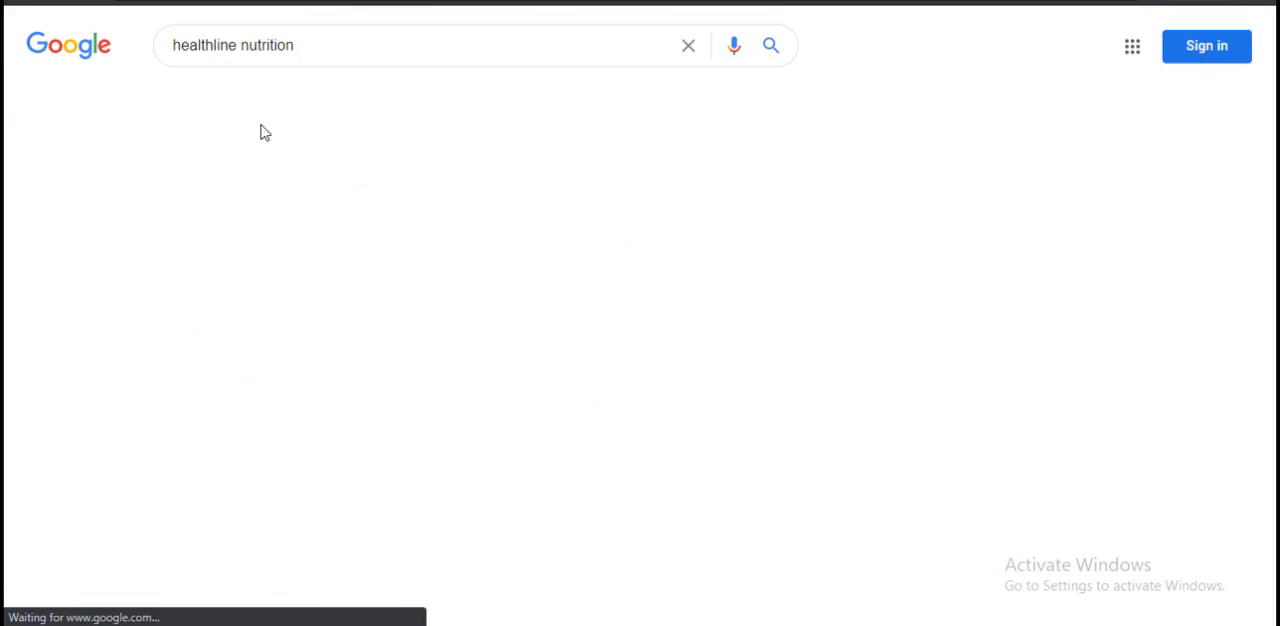
{"action": "scroll", "coordinate": [42, 346], "scroll_direction": "down", "scroll_amount": 10}
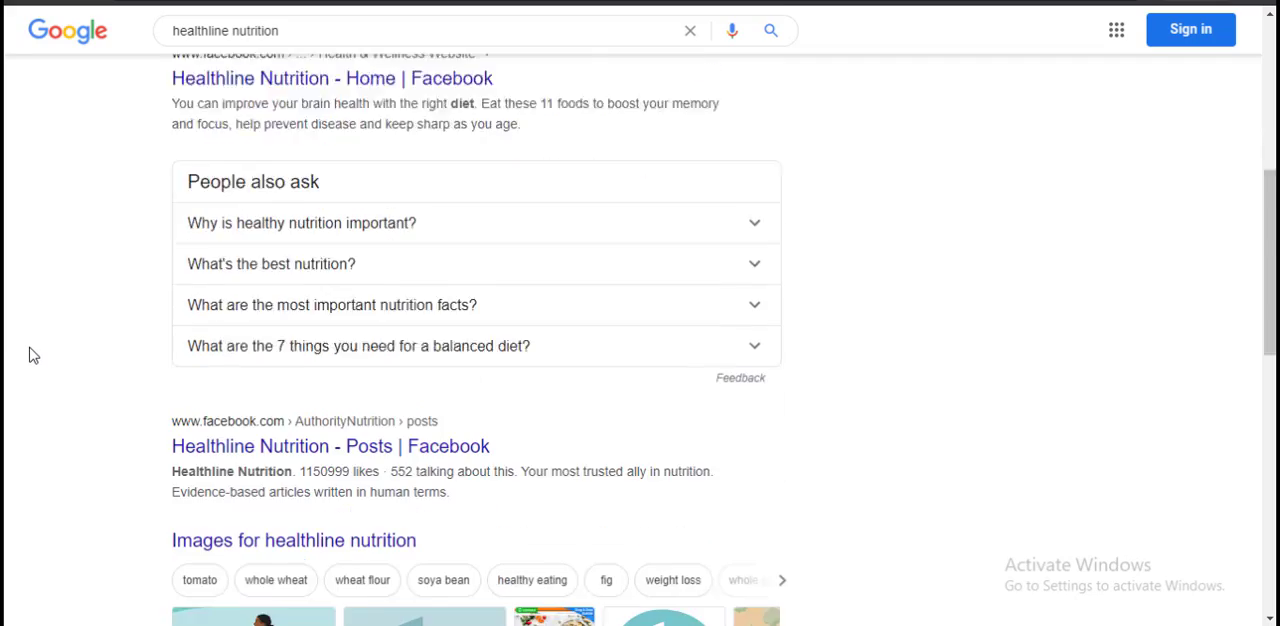
{"action": "scroll", "coordinate": [33, 355], "scroll_direction": "down", "scroll_amount": 3}
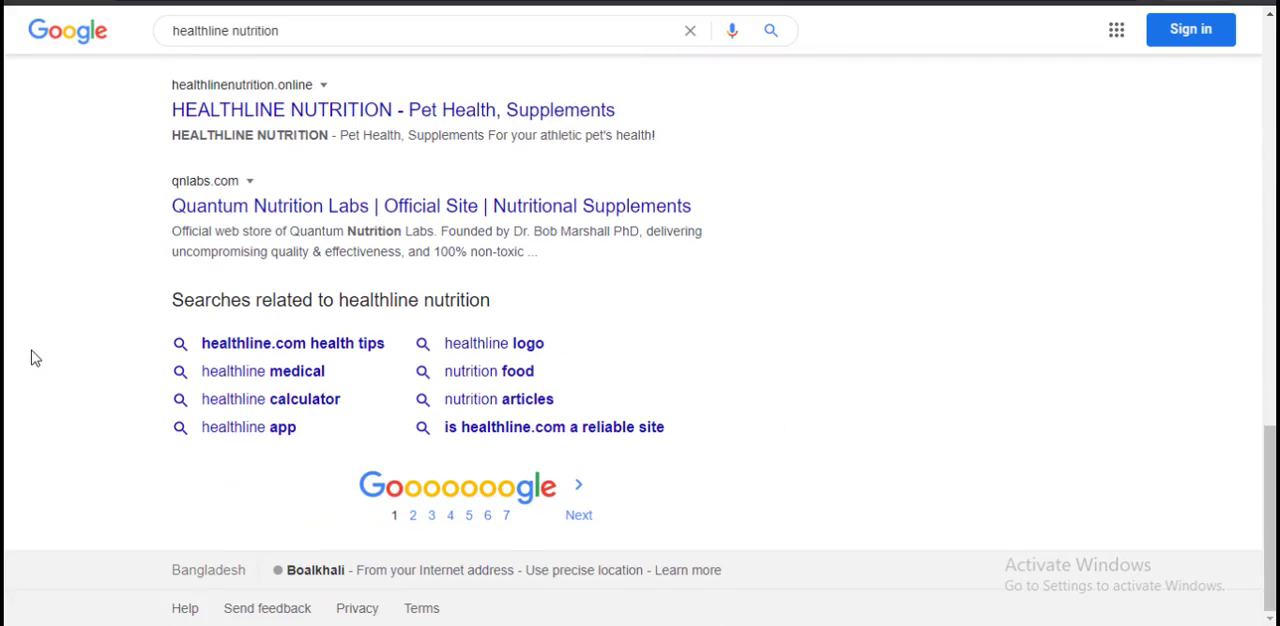
{"action": "scroll", "coordinate": [33, 348], "scroll_direction": "up", "scroll_amount": 15}
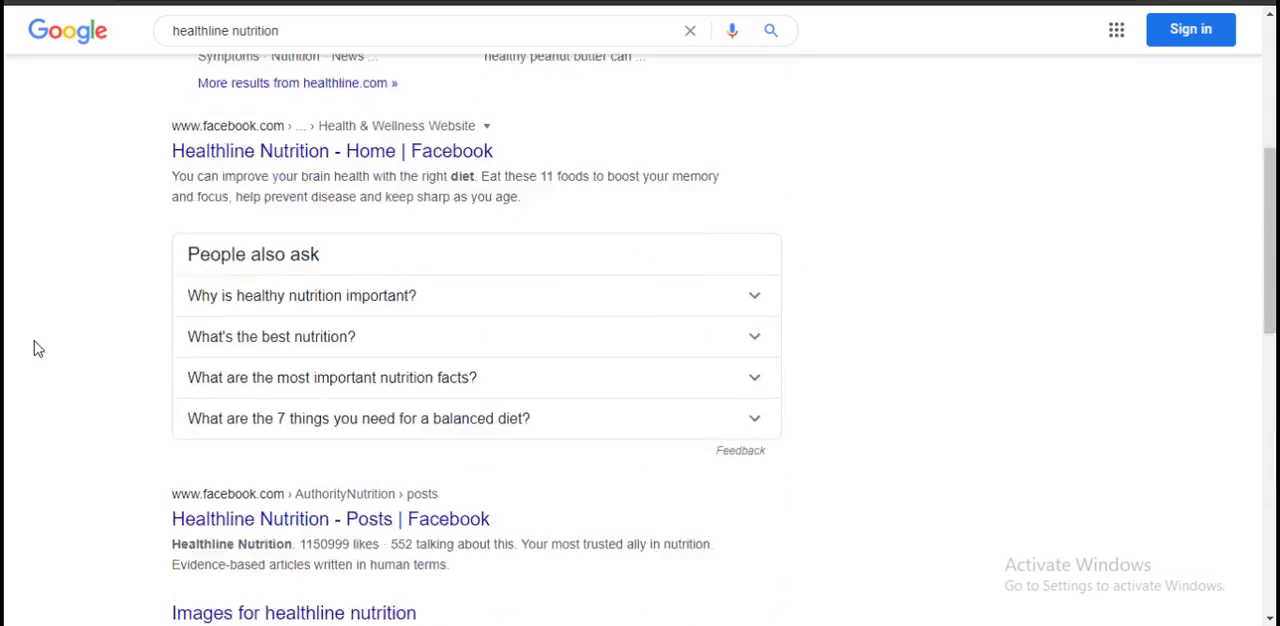
Step: Change the search to the suggested query "nutrition and health" and look through the results for a Healthline article
{"action": "left_click", "coordinate": [270, 42]}
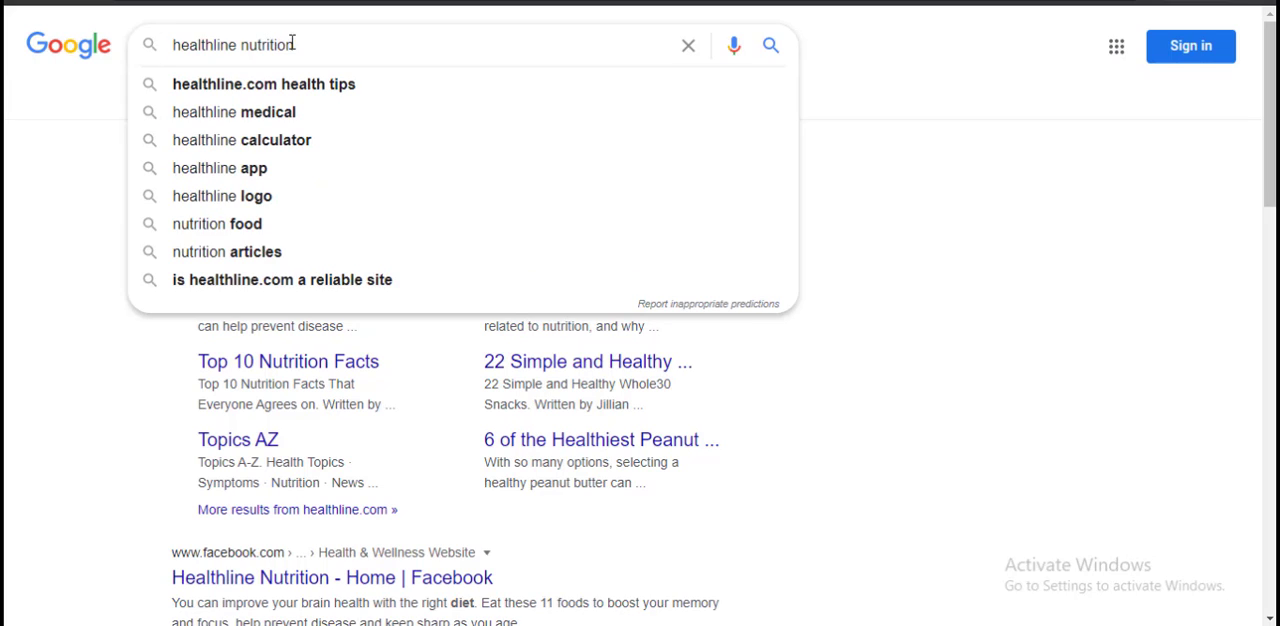
{"action": "double_click", "coordinate": [196, 44]}
{"action": "key", "text": "BackSpace"}
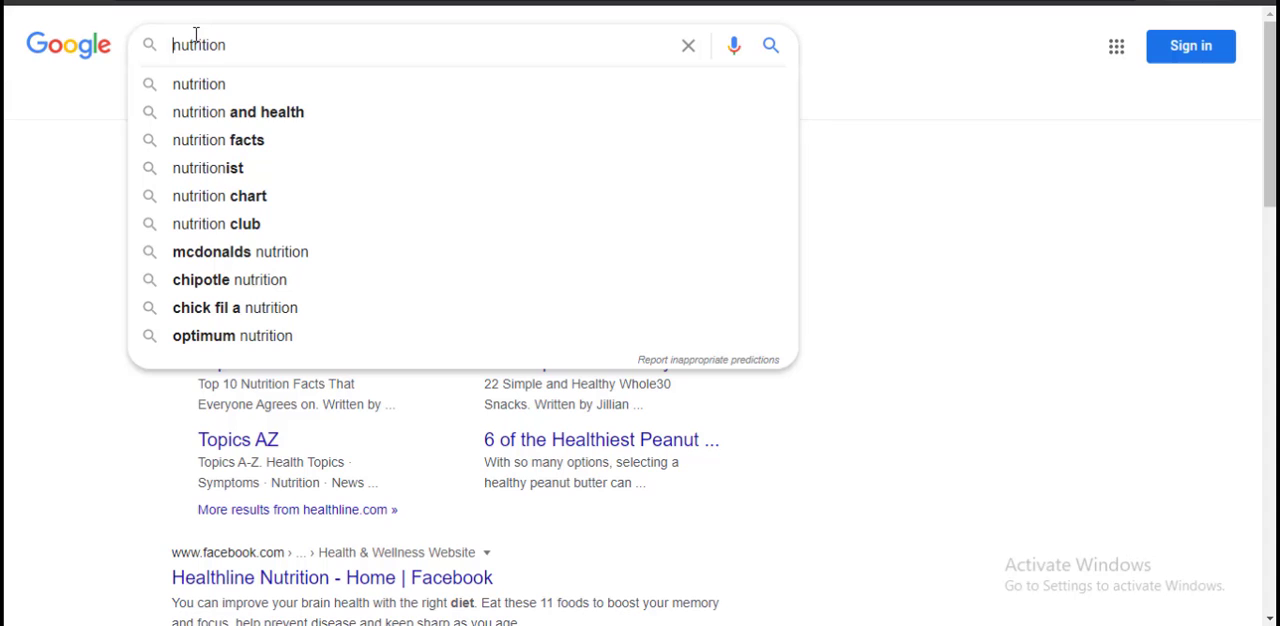
{"action": "left_click", "coordinate": [294, 114]}
{"action": "scroll", "coordinate": [78, 237], "scroll_direction": "down", "scroll_amount": 4}
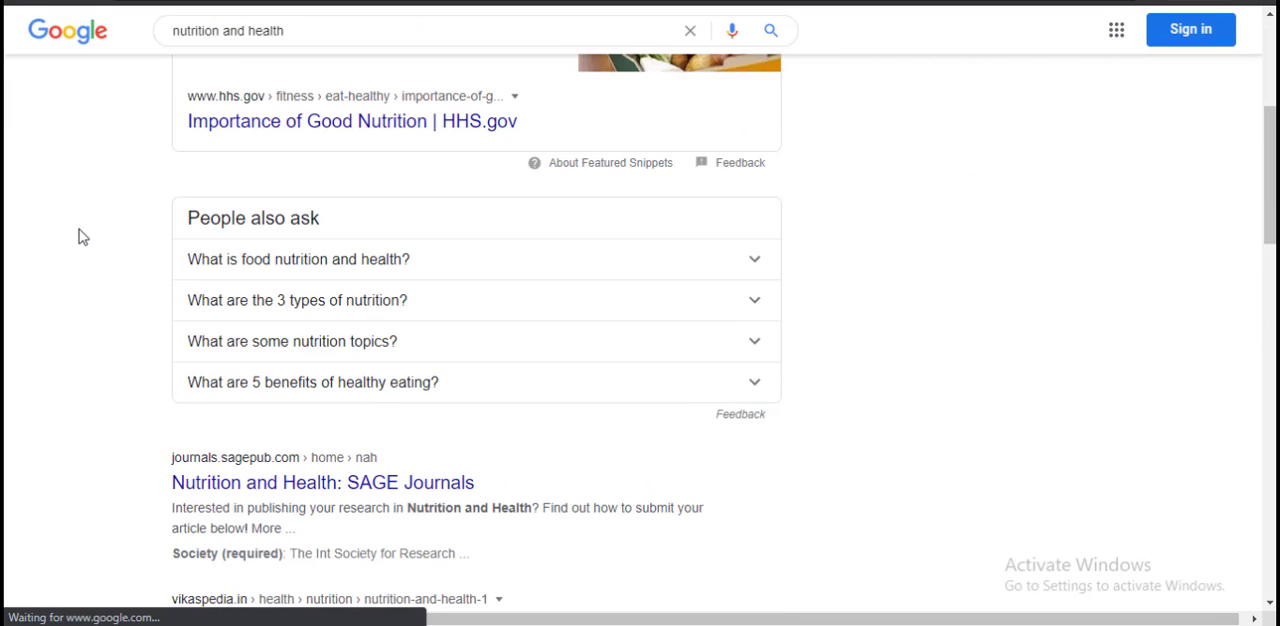
{"action": "scroll", "coordinate": [78, 237], "scroll_direction": "down", "scroll_amount": 5}
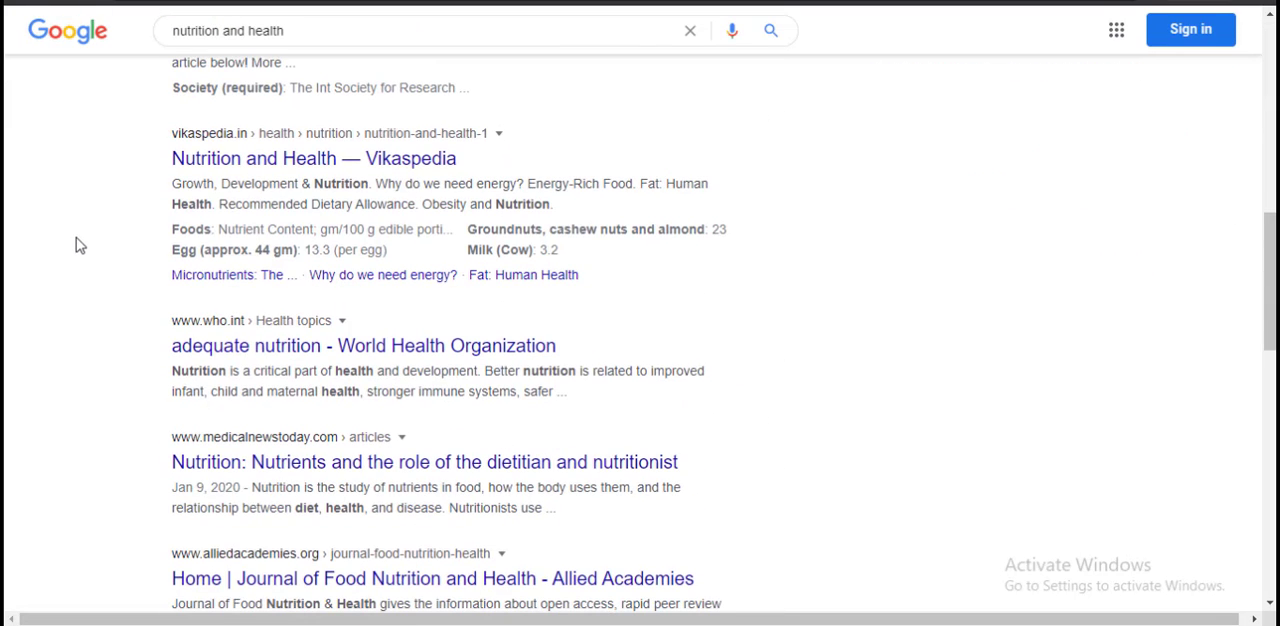
{"action": "scroll", "coordinate": [80, 245], "scroll_direction": "down", "scroll_amount": 6}
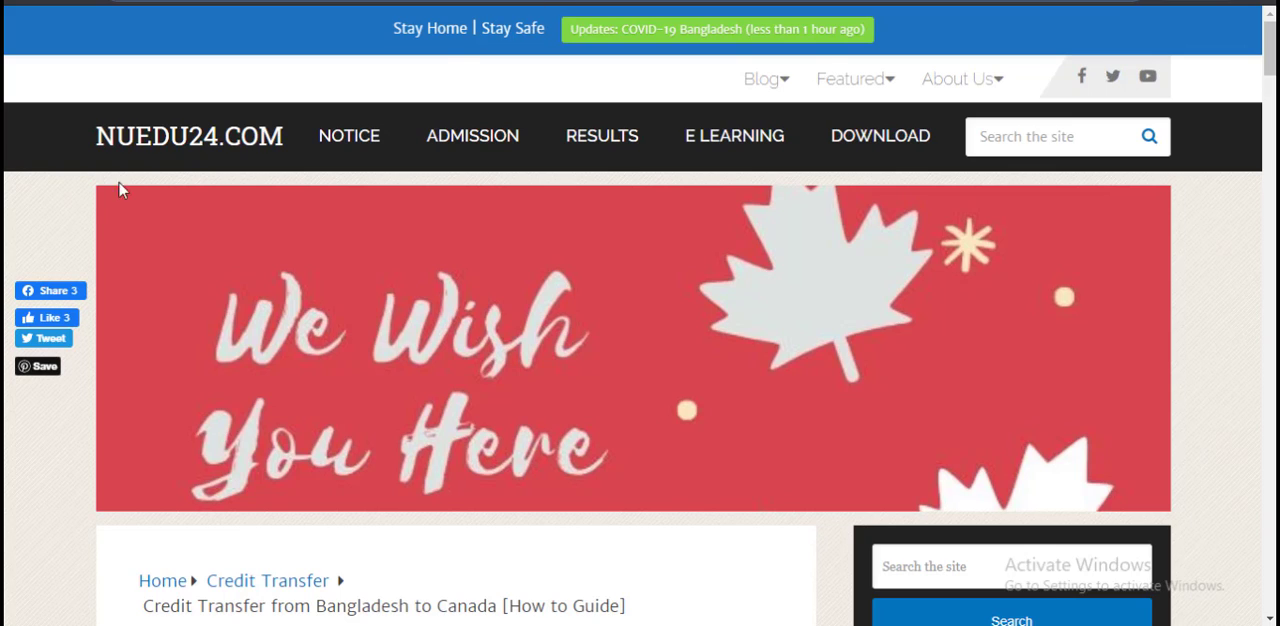
Step: Return to the search results and open Healthline's "27 Health and Nutrition Tips That Are Actually Evidence-Based" article in a new tab
{"action": "key", "text": "ctrl+Tab"}
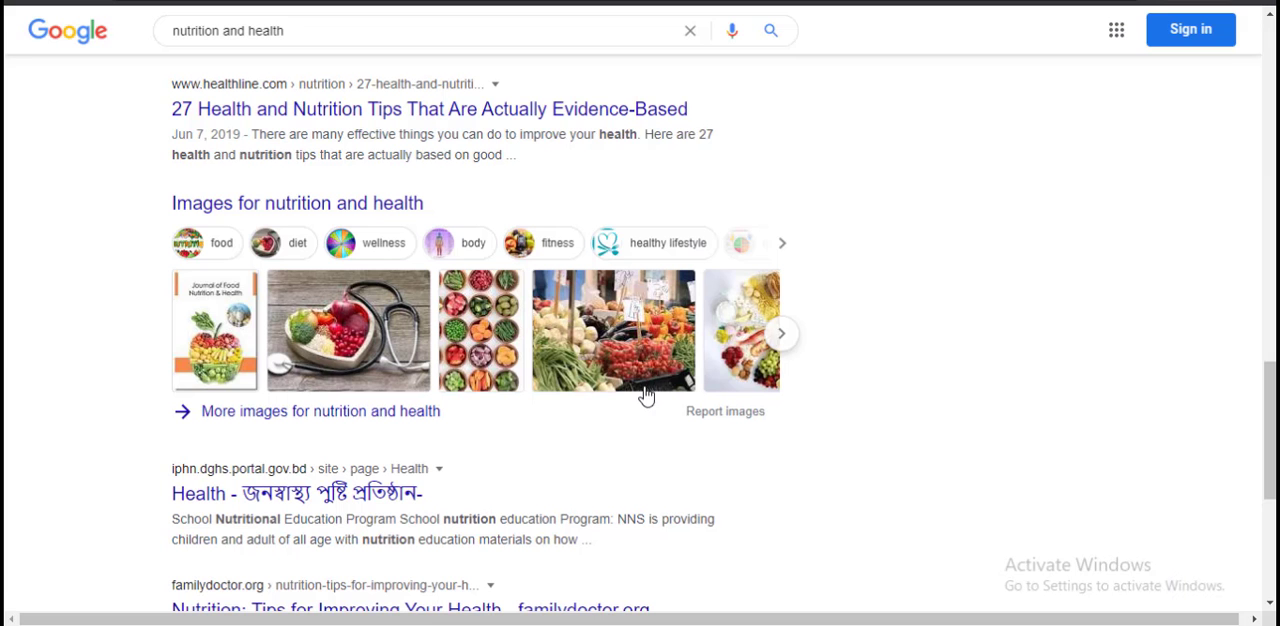
{"action": "right_click", "coordinate": [439, 108]}
{"action": "left_click", "coordinate": [472, 122]}
{"action": "key", "text": "ctrl+Tab"}
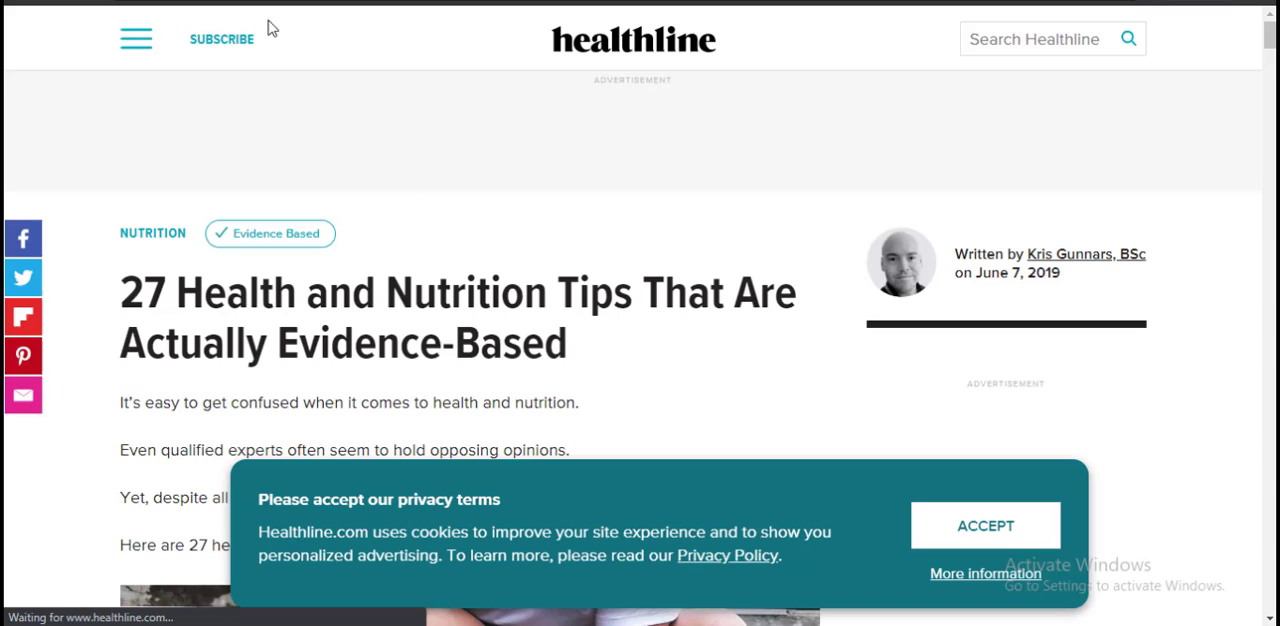
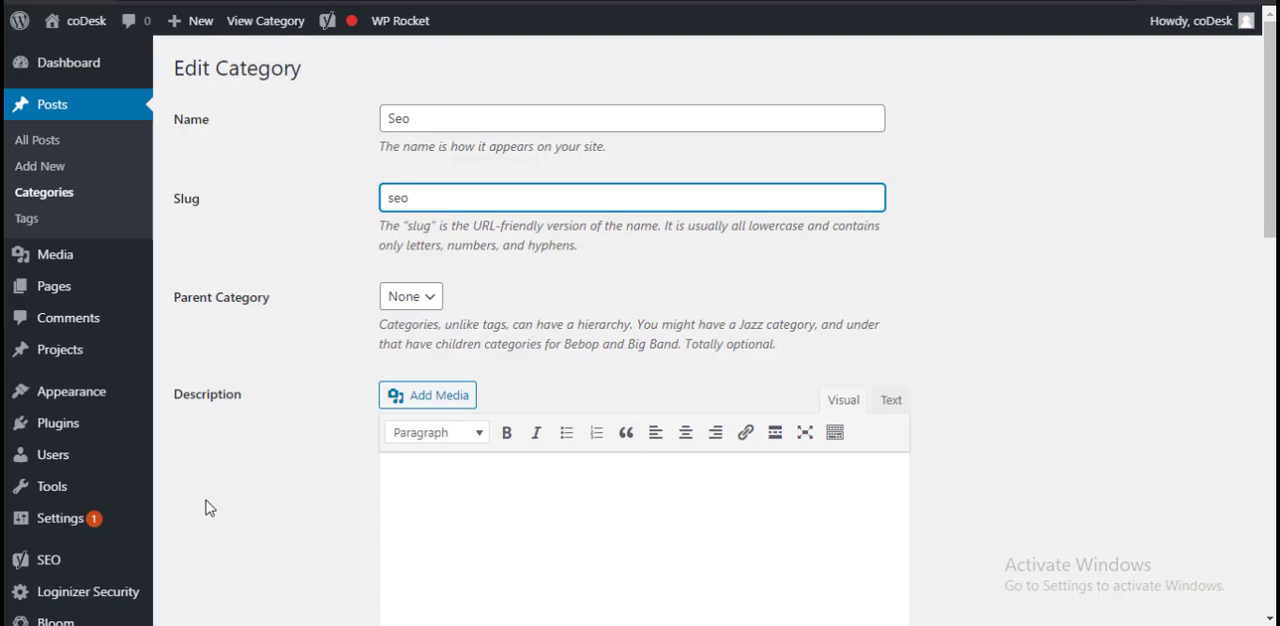
Step: Update the category to save the name Seo and slug seo, and accept the redirect from the old category URL
{"action": "scroll", "coordinate": [205, 507], "scroll_direction": "down", "scroll_amount": 1}
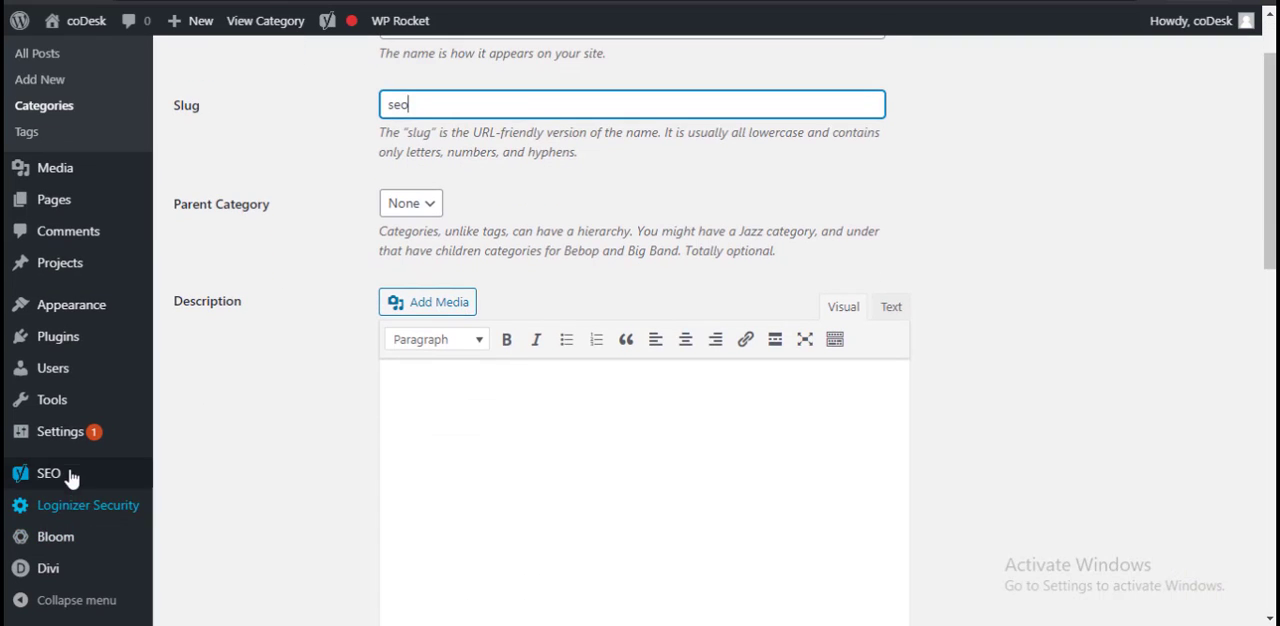
{"action": "scroll", "coordinate": [300, 470], "scroll_direction": "up", "scroll_amount": 1}
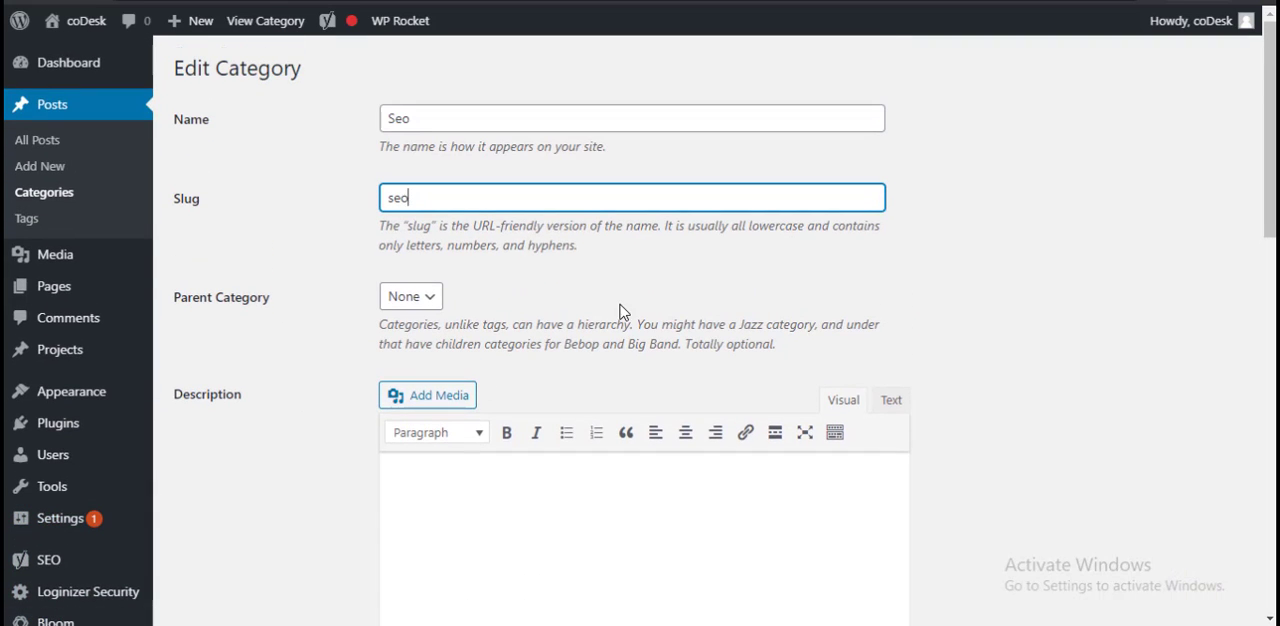
{"action": "scroll", "coordinate": [686, 297], "scroll_direction": "down", "scroll_amount": 4}
{"action": "scroll", "coordinate": [608, 490], "scroll_direction": "down", "scroll_amount": 4}
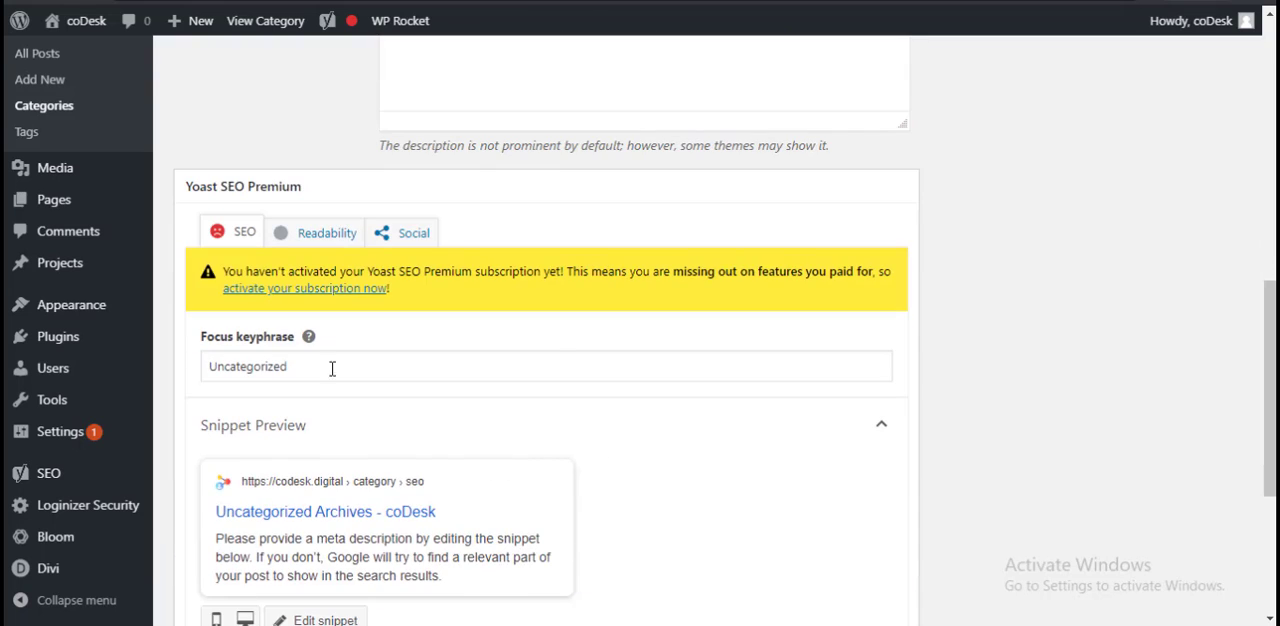
{"action": "scroll", "coordinate": [700, 340], "scroll_direction": "down", "scroll_amount": 3}
{"action": "left_click", "coordinate": [210, 553]}
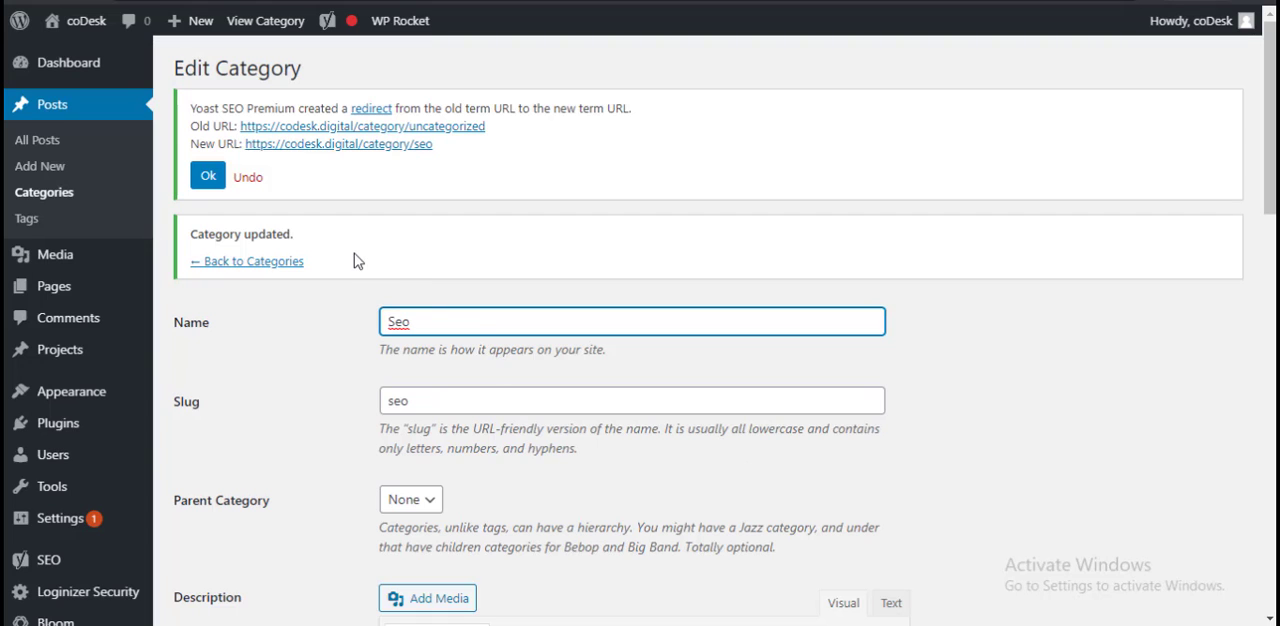
{"action": "left_click", "coordinate": [208, 177]}
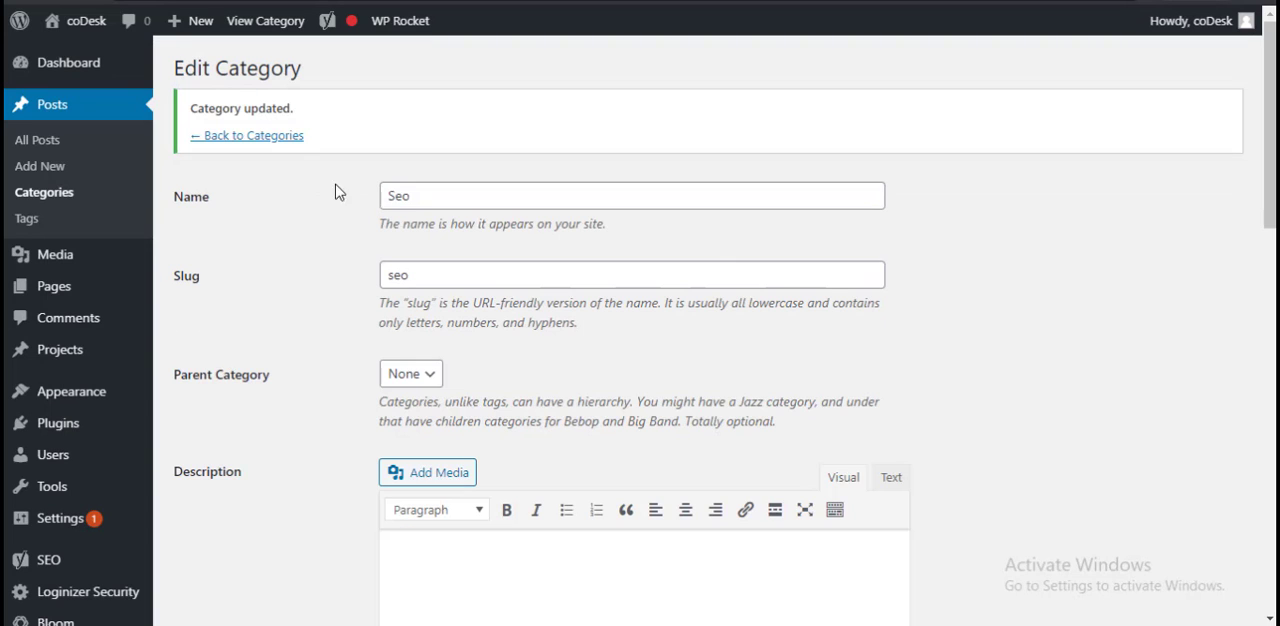
Step: Save the Seo category once more and return to the categories list
{"action": "scroll", "coordinate": [866, 436], "scroll_direction": "down", "scroll_amount": 12}
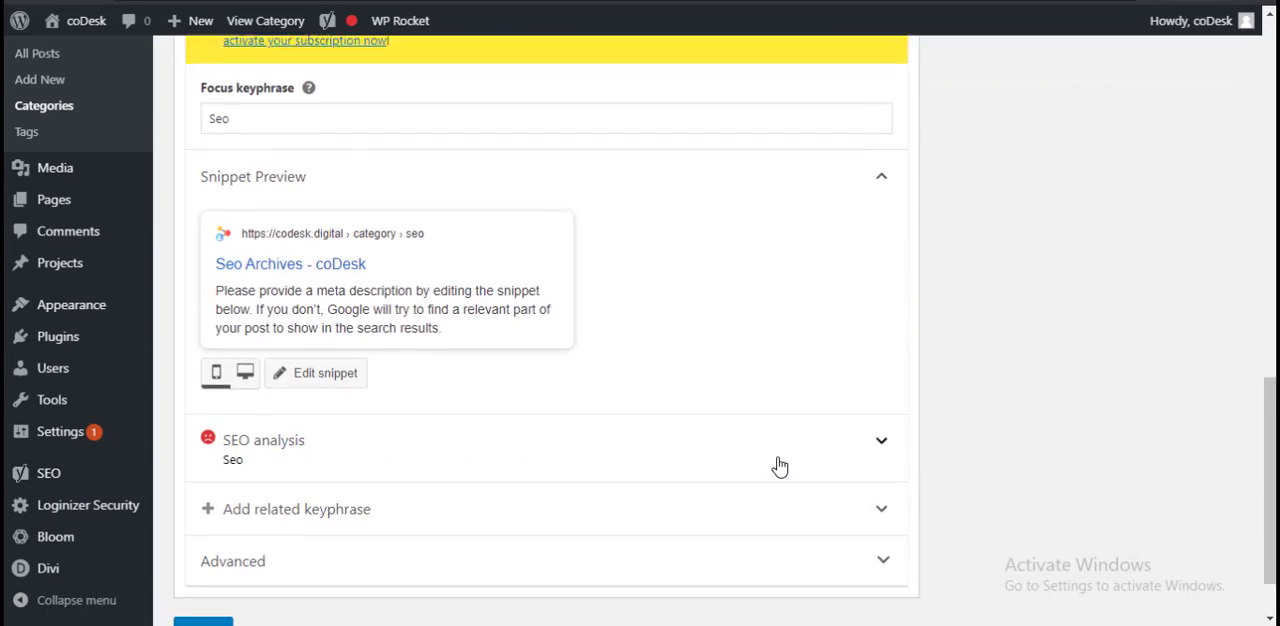
{"action": "left_click", "coordinate": [202, 553]}
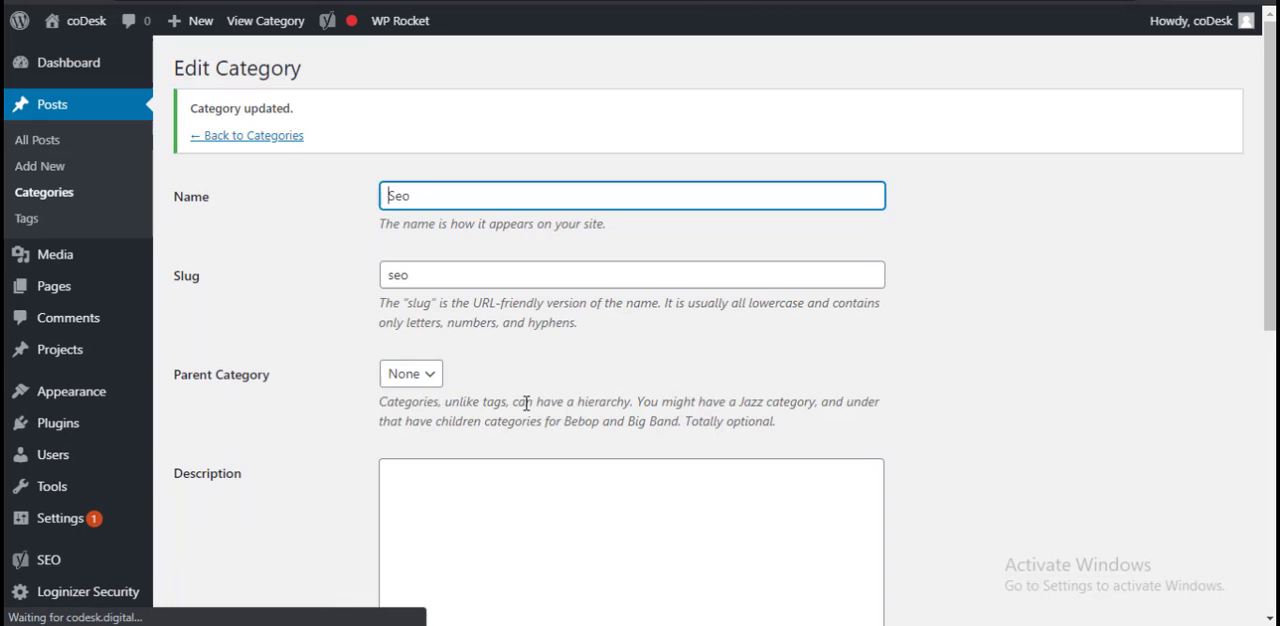
{"action": "key", "text": "alt+Tab"}
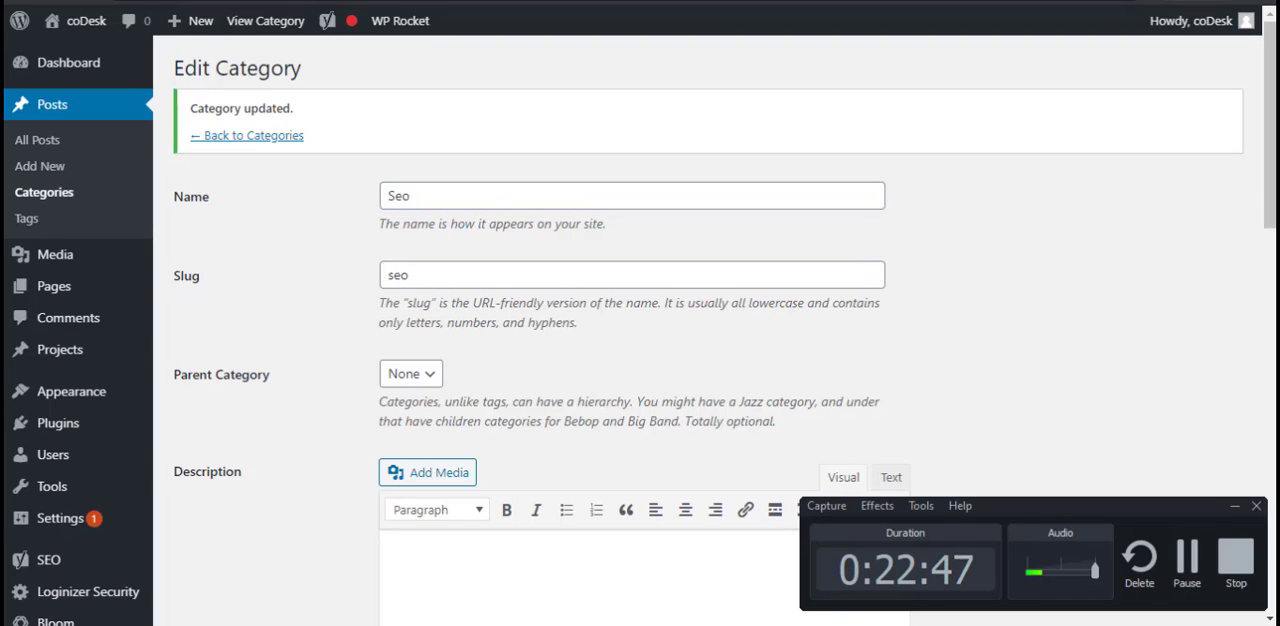
{"action": "key", "text": "alt+Tab"}
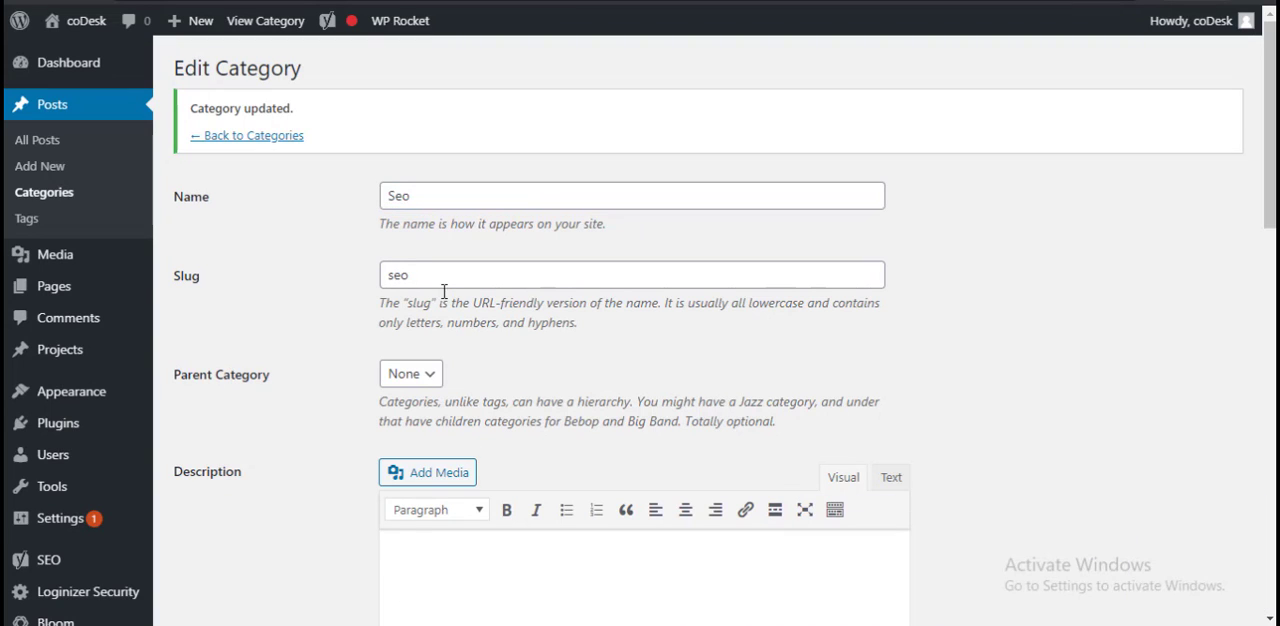
{"action": "left_click", "coordinate": [268, 136]}
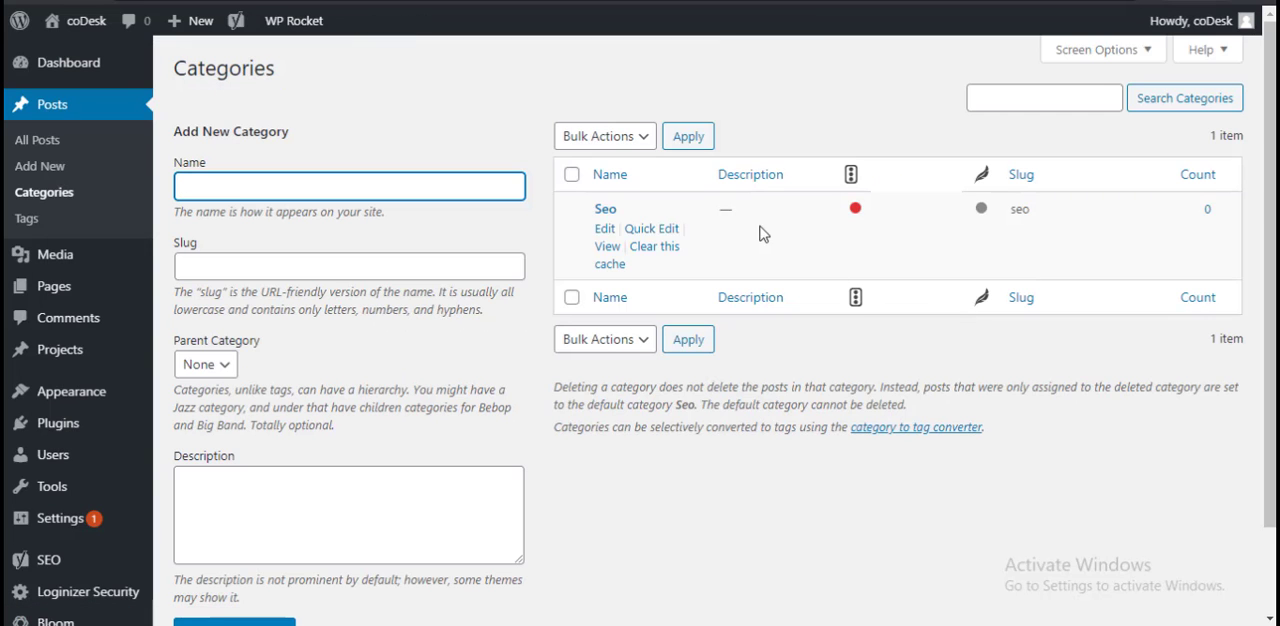
{"action": "scroll", "coordinate": [880, 408], "scroll_direction": "down", "scroll_amount": 2}
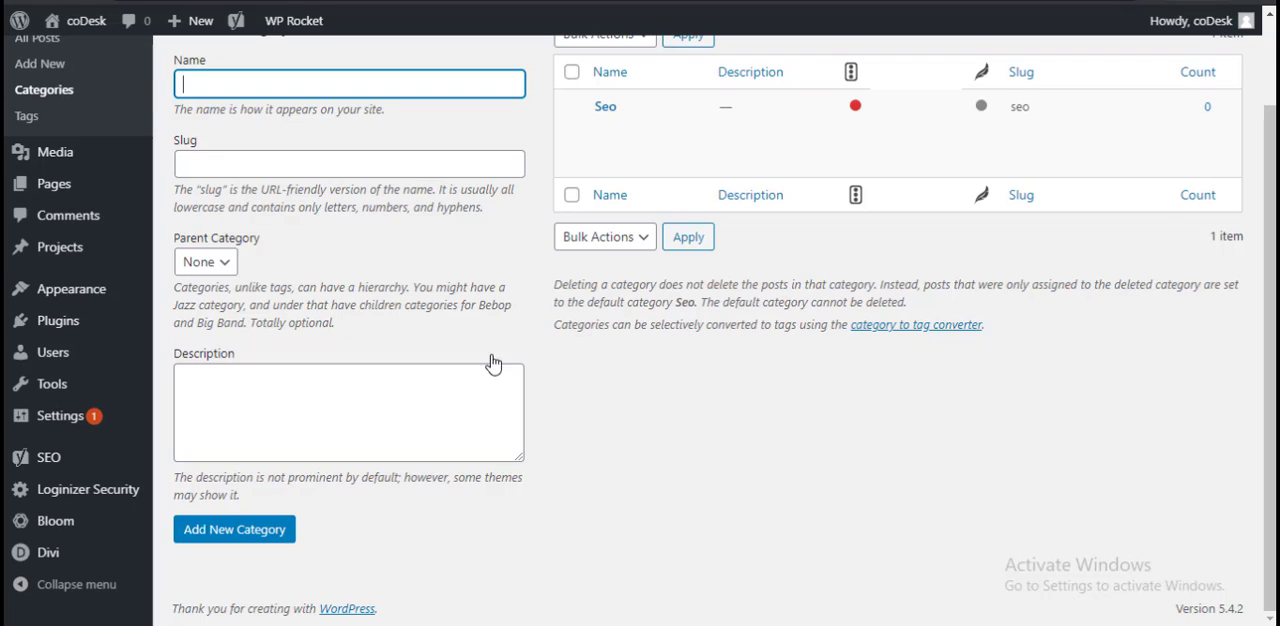
Step: Open the Media Library and look through the uploaded images
{"action": "left_click", "coordinate": [97, 163]}
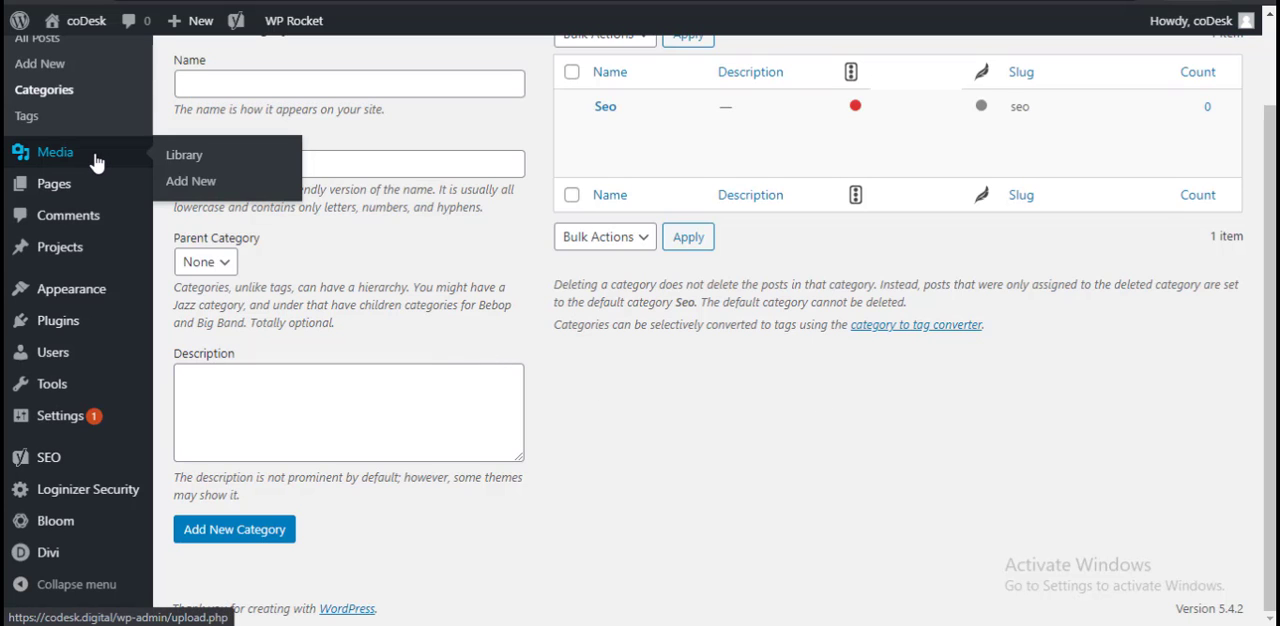
{"action": "scroll", "coordinate": [97, 163], "scroll_direction": "up", "scroll_amount": 1}
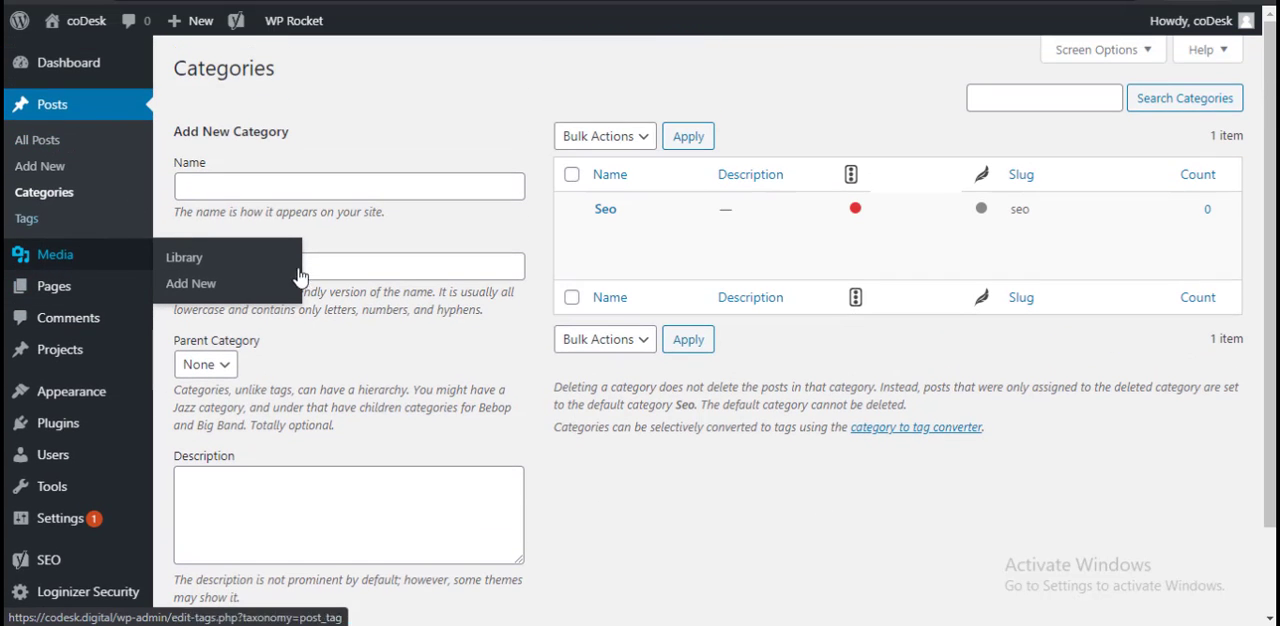
{"action": "left_click", "coordinate": [250, 284]}
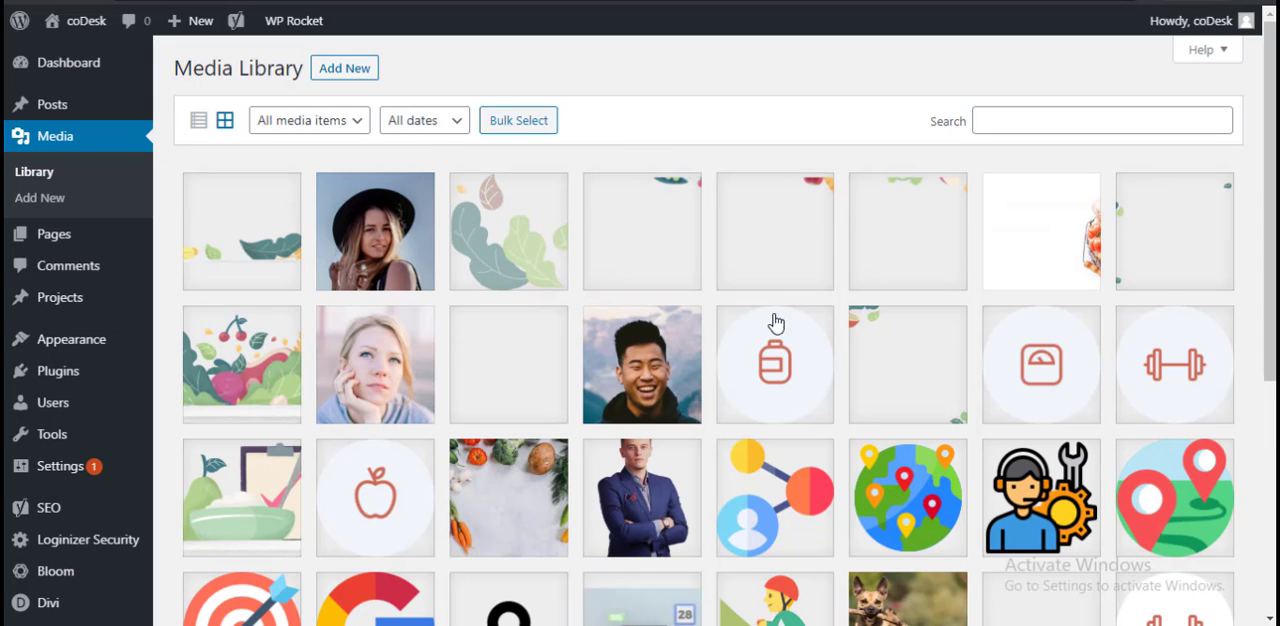
{"action": "scroll", "coordinate": [848, 437], "scroll_direction": "down", "scroll_amount": 4}
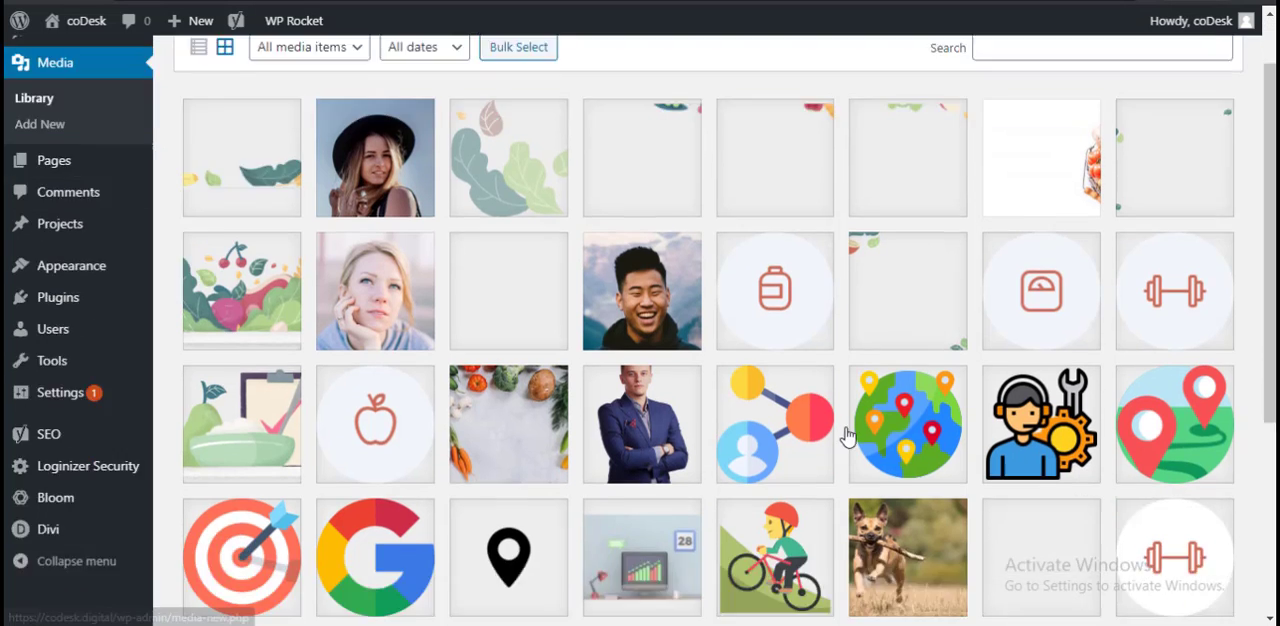
{"action": "scroll", "coordinate": [860, 446], "scroll_direction": "up", "scroll_amount": 4}
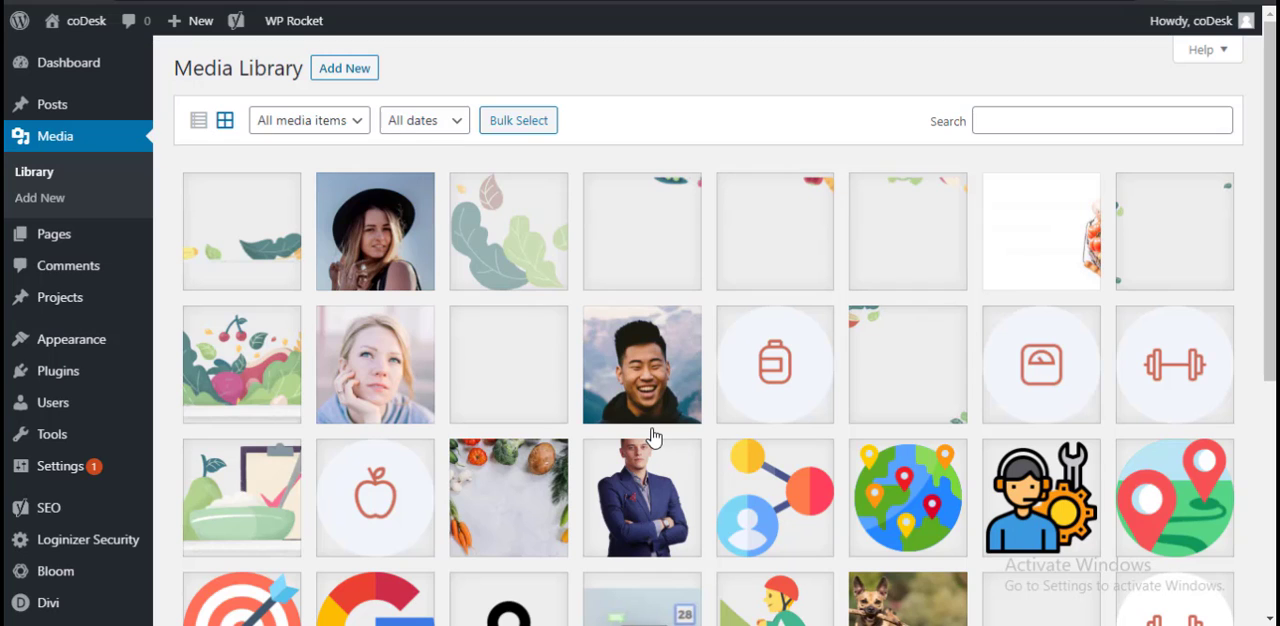
Step: Open the upload area and file chooser for adding new media, and cancel without choosing a file
{"action": "left_click", "coordinate": [352, 70]}
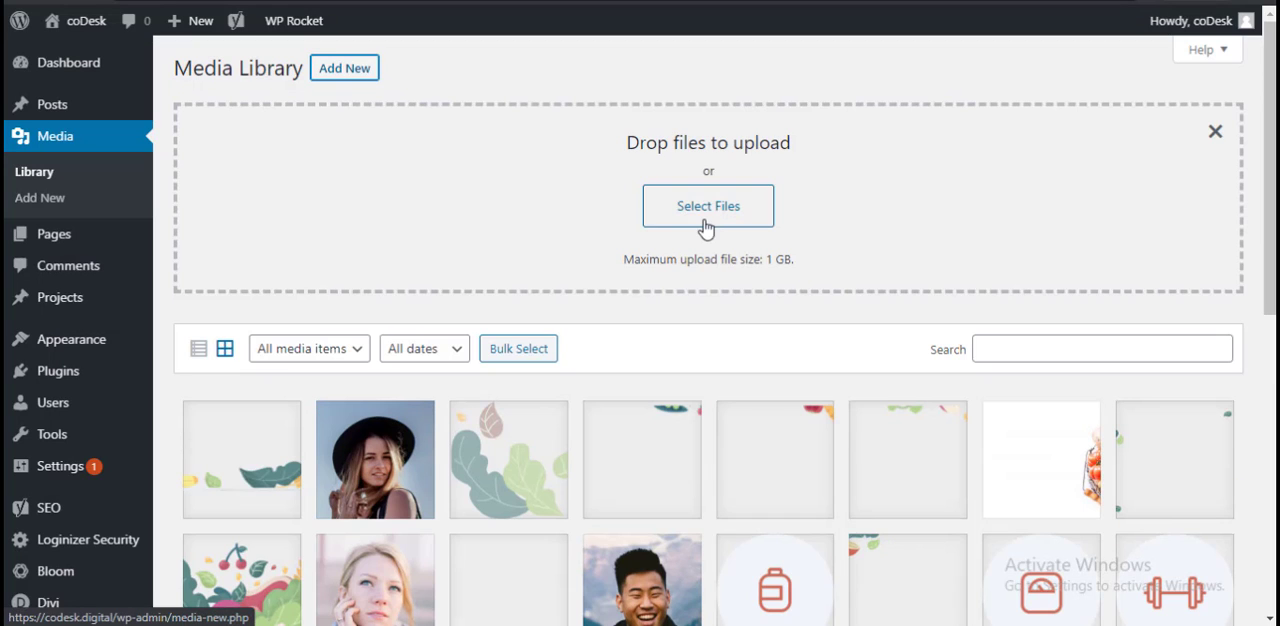
{"action": "left_click", "coordinate": [668, 224]}
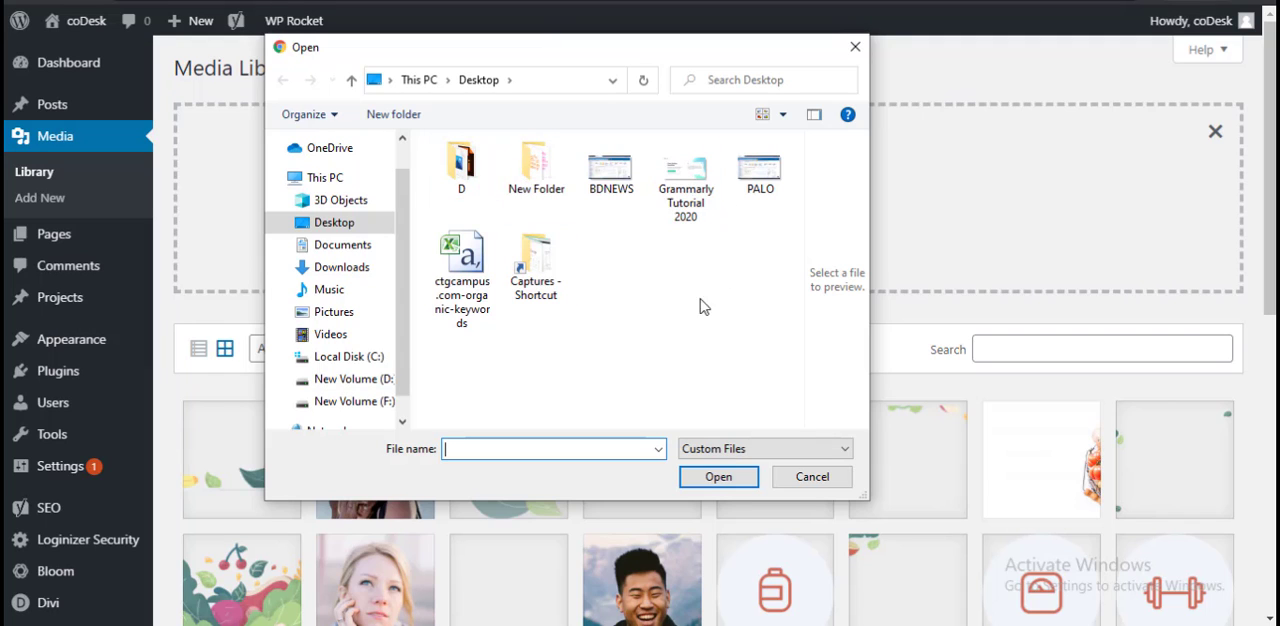
{"action": "left_click", "coordinate": [826, 477]}
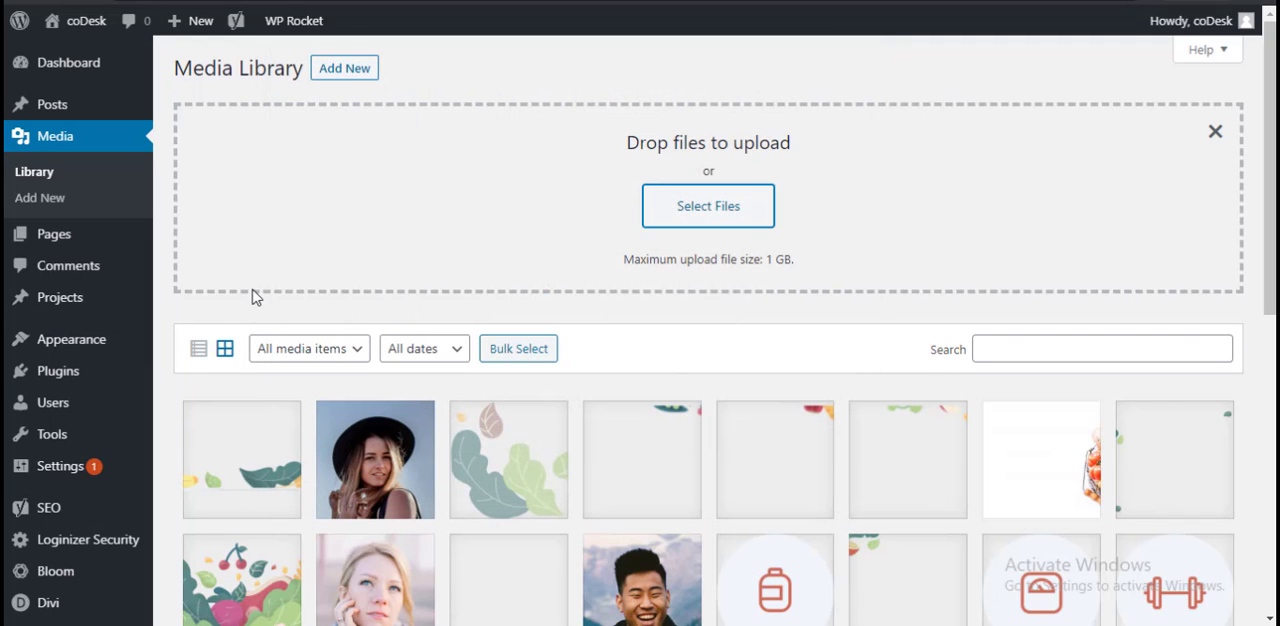
Step: Open the list of all pages and look through the existing pages
{"action": "left_click", "coordinate": [78, 234]}
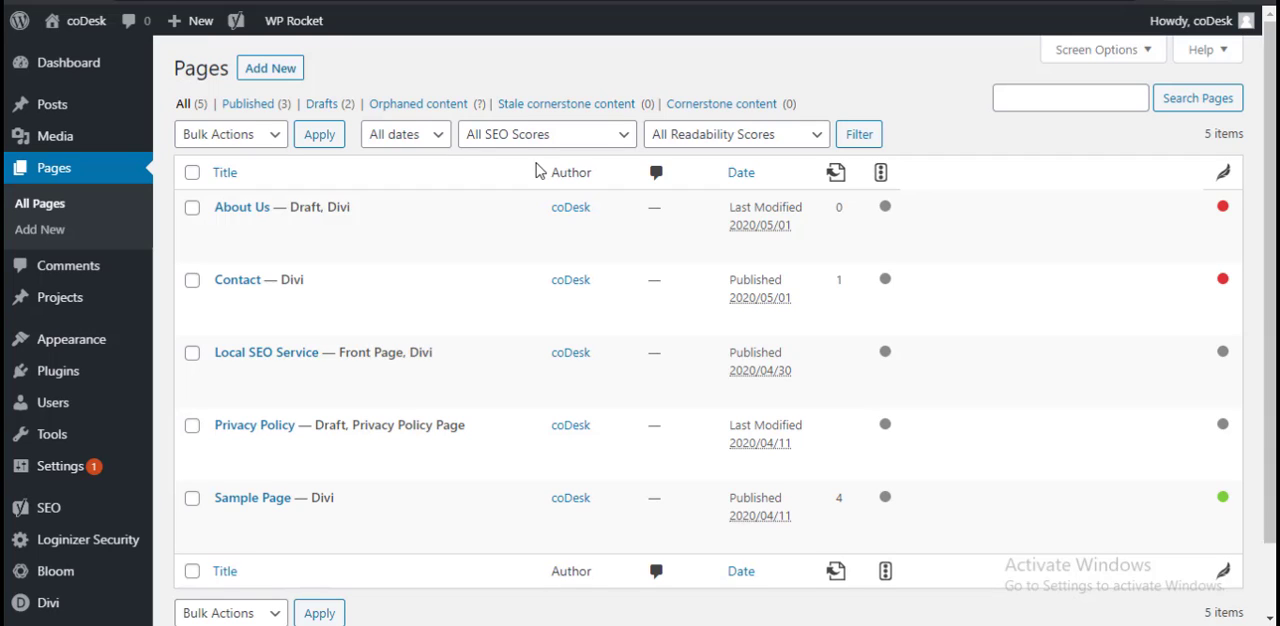
{"action": "scroll", "coordinate": [530, 295], "scroll_direction": "down", "scroll_amount": 2}
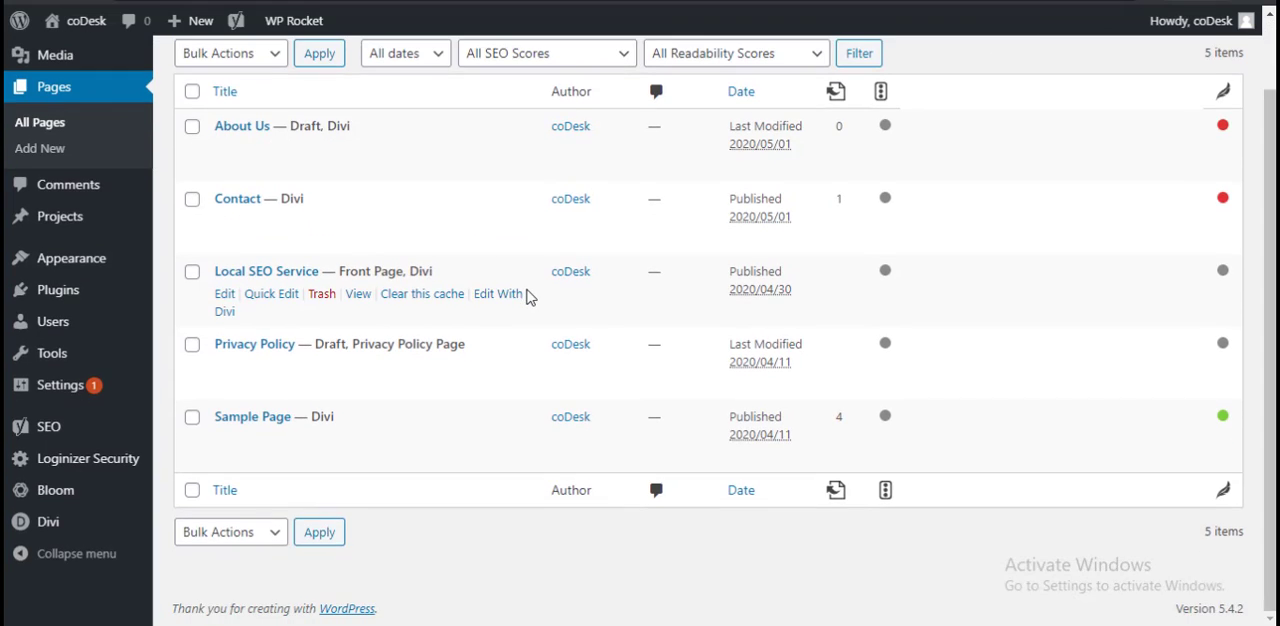
{"action": "scroll", "coordinate": [530, 300], "scroll_direction": "up", "scroll_amount": 1}
{"action": "scroll", "coordinate": [530, 305], "scroll_direction": "up", "scroll_amount": 1}
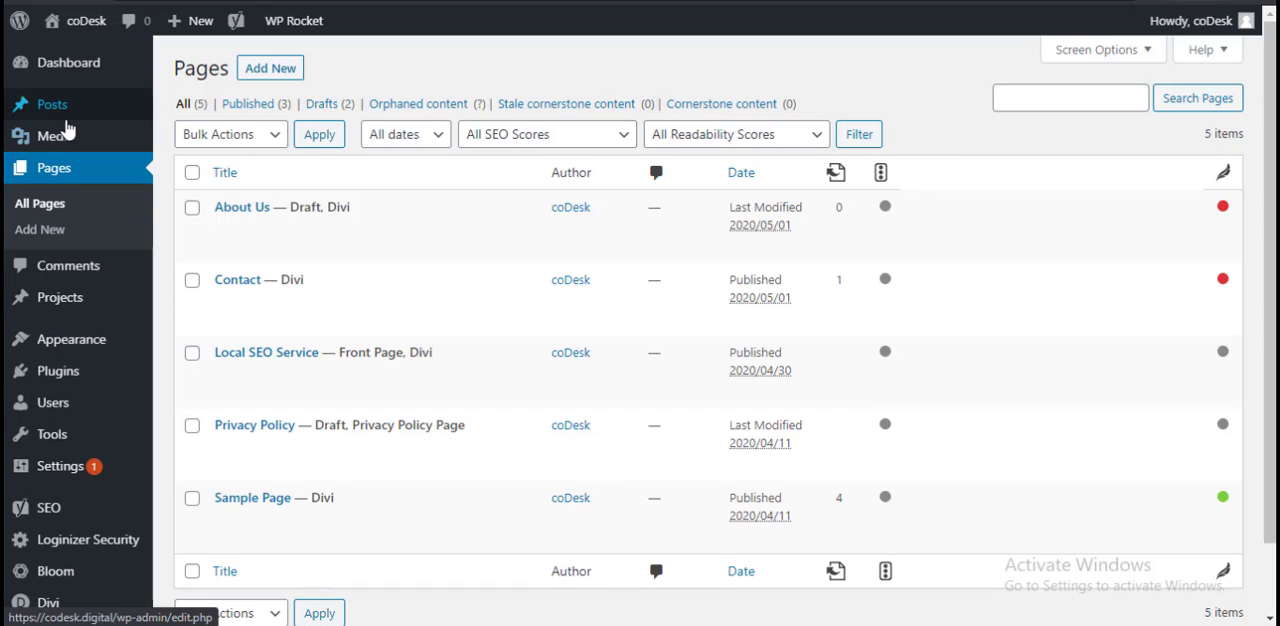
Step: Switch to Healthline's "27 Health and Nutrition Tips" article and look through it down to the end
{"action": "mouse_move", "coordinate": [528, 282]}
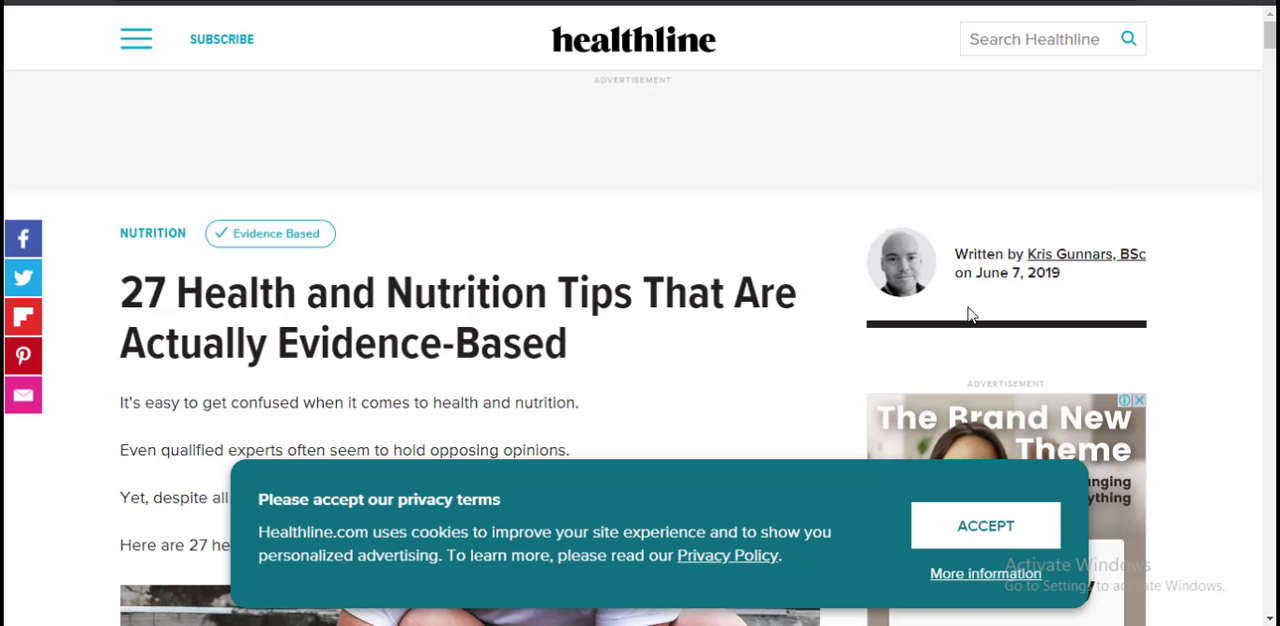
{"action": "scroll", "coordinate": [610, 297], "scroll_direction": "down", "scroll_amount": 1}
{"action": "scroll", "coordinate": [620, 292], "scroll_direction": "down", "scroll_amount": 10}
{"action": "left_click_drag", "start_coordinate": [1270, 86], "coordinate": [1270, 595]}
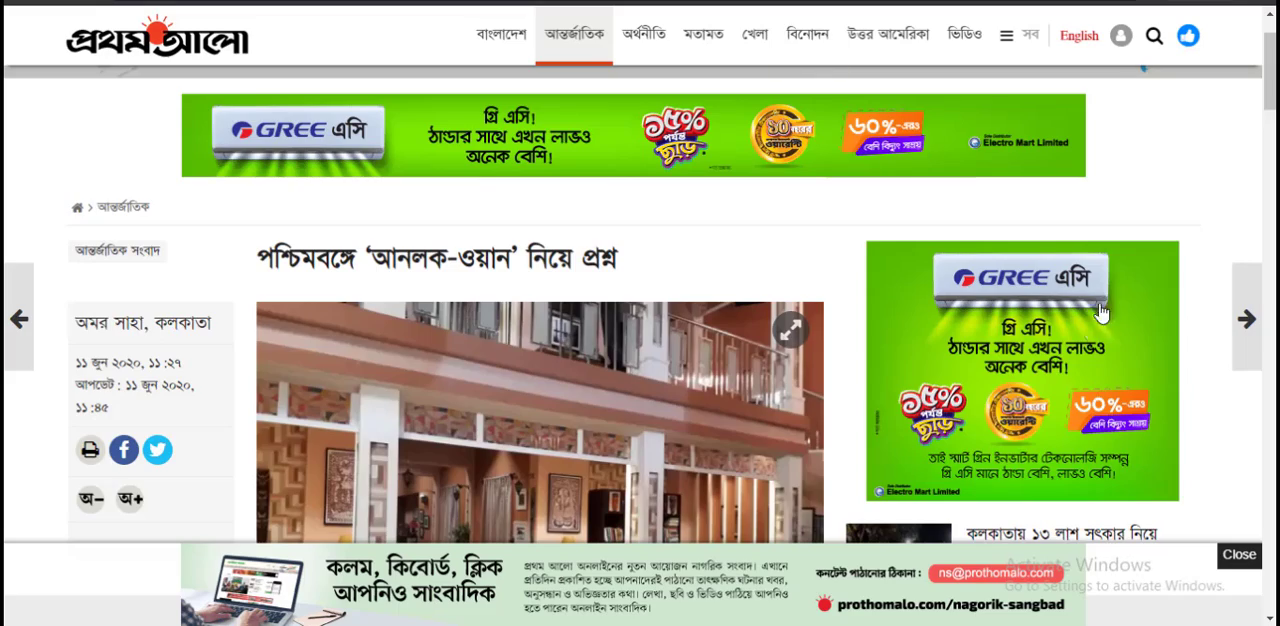
Step: Examine the Prothom Alo article from its footer links back to its header, and look through the NUEDU24 credit transfer article
{"action": "scroll", "coordinate": [1100, 313], "scroll_direction": "down", "scroll_amount": 15}
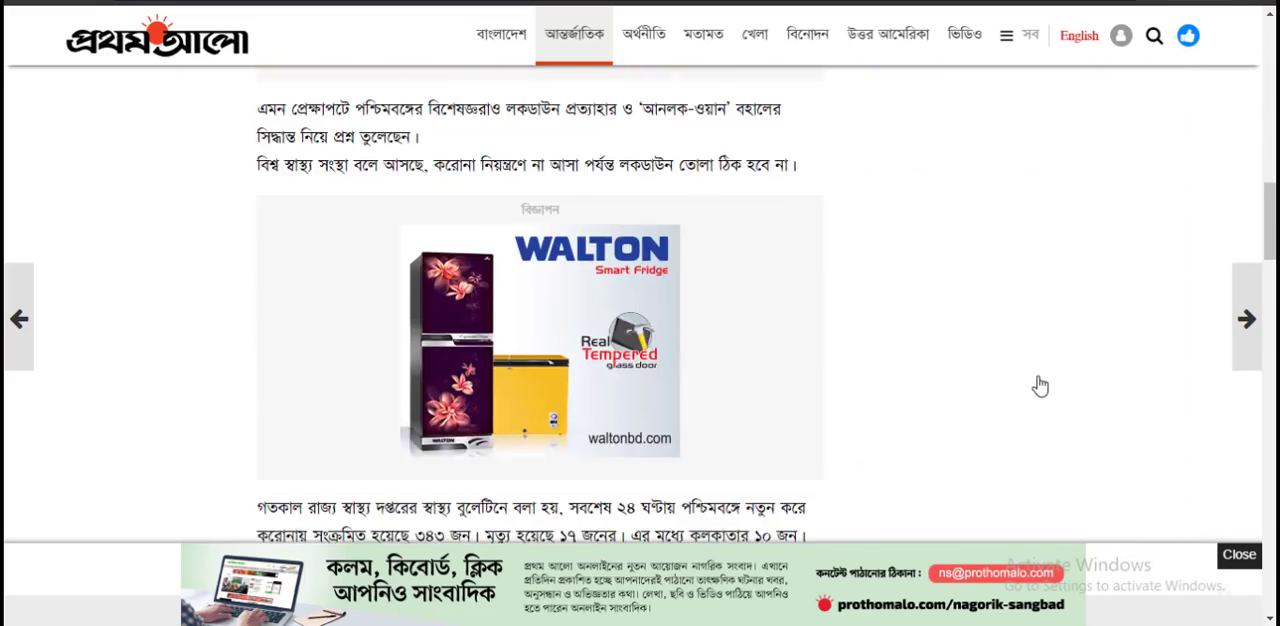
{"action": "scroll", "coordinate": [1053, 360], "scroll_direction": "down", "scroll_amount": 10}
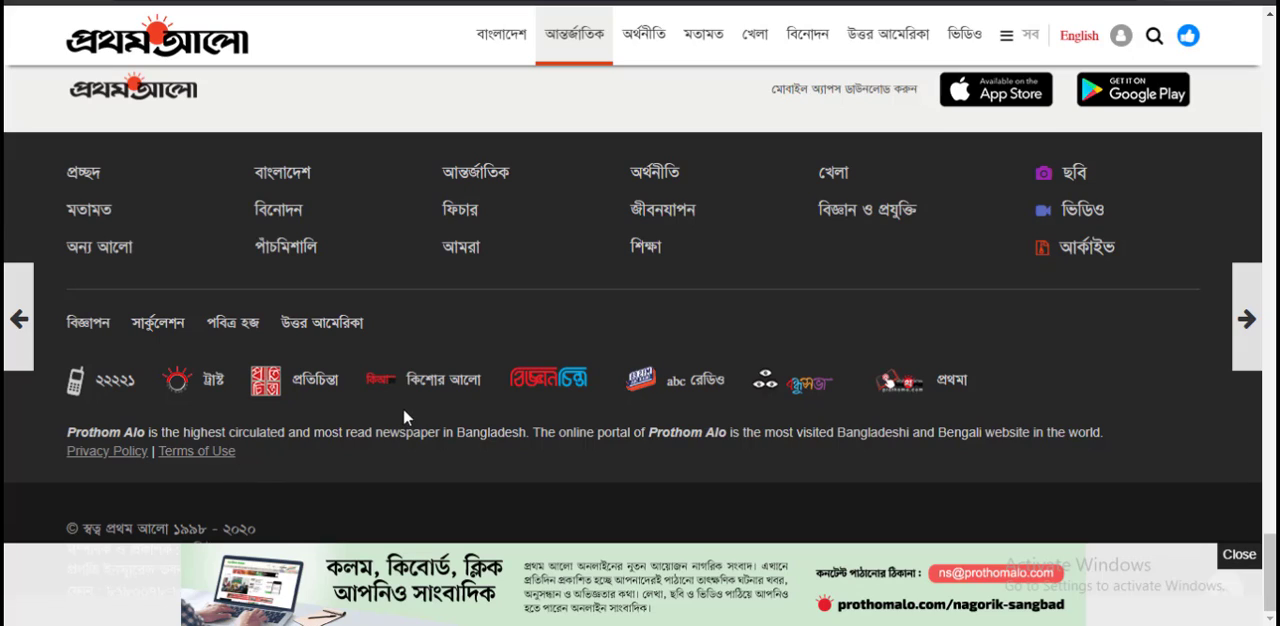
{"action": "scroll", "coordinate": [443, 450], "scroll_direction": "up", "scroll_amount": 20}
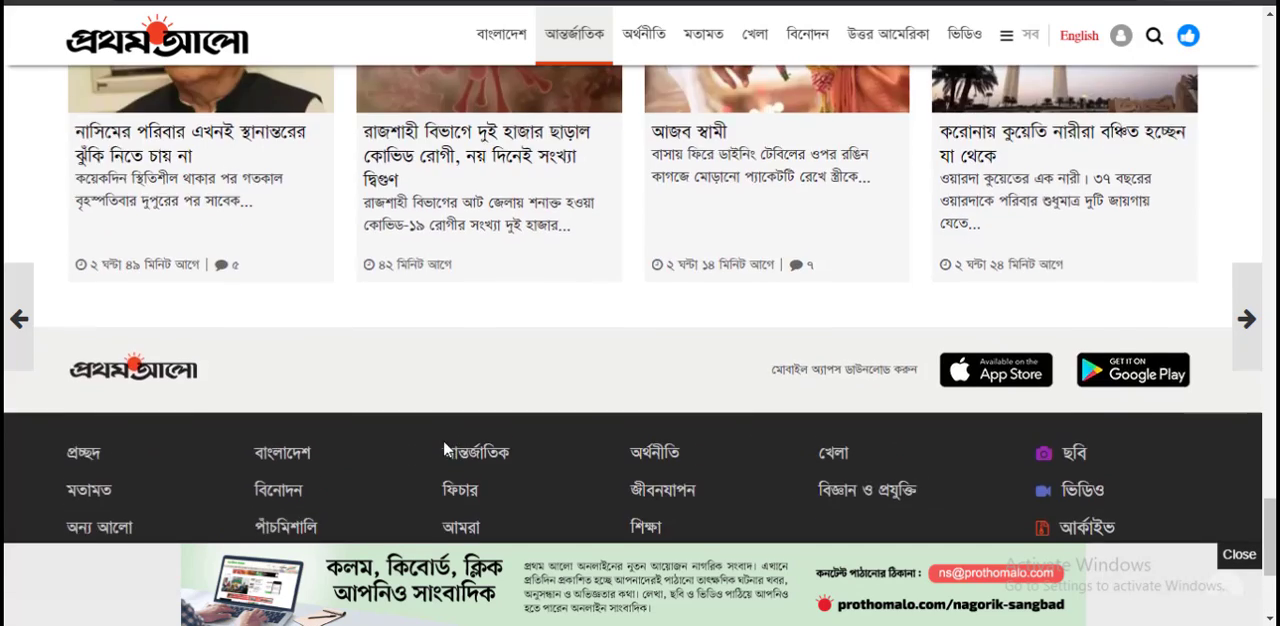
{"action": "scroll", "coordinate": [445, 449], "scroll_direction": "up", "scroll_amount": 10}
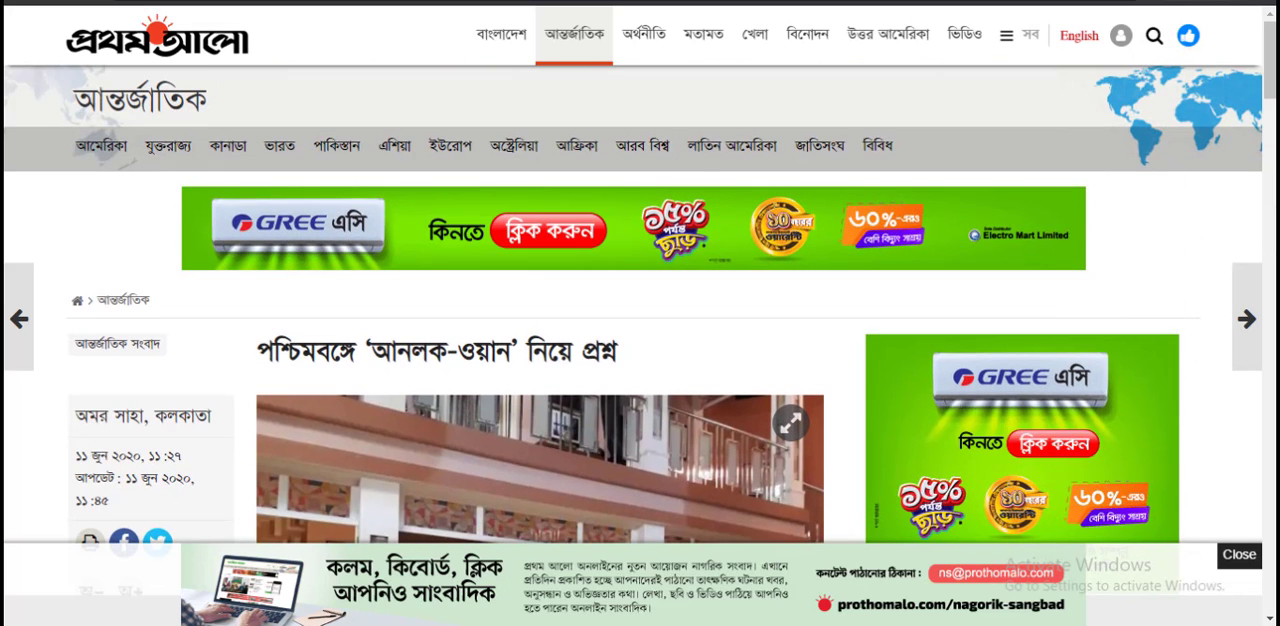
{"action": "left_click", "coordinate": [515, 1]}
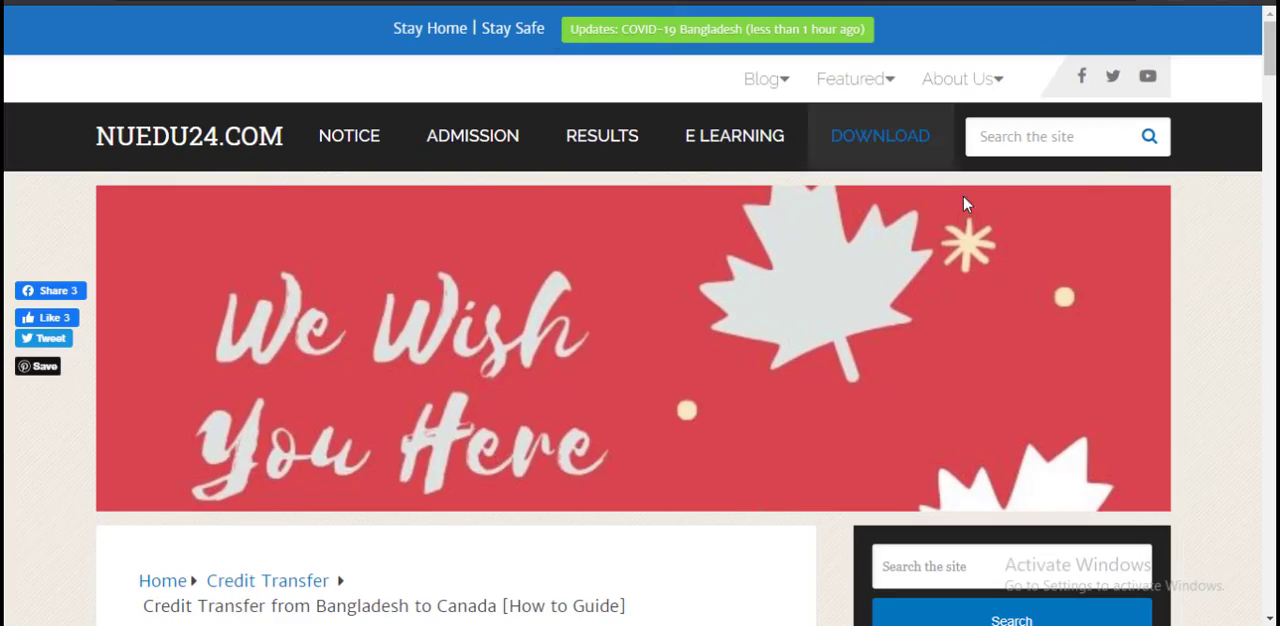
{"action": "scroll", "coordinate": [1063, 337], "scroll_direction": "down", "scroll_amount": 8}
{"action": "scroll", "coordinate": [1063, 346], "scroll_direction": "down", "scroll_amount": 10}
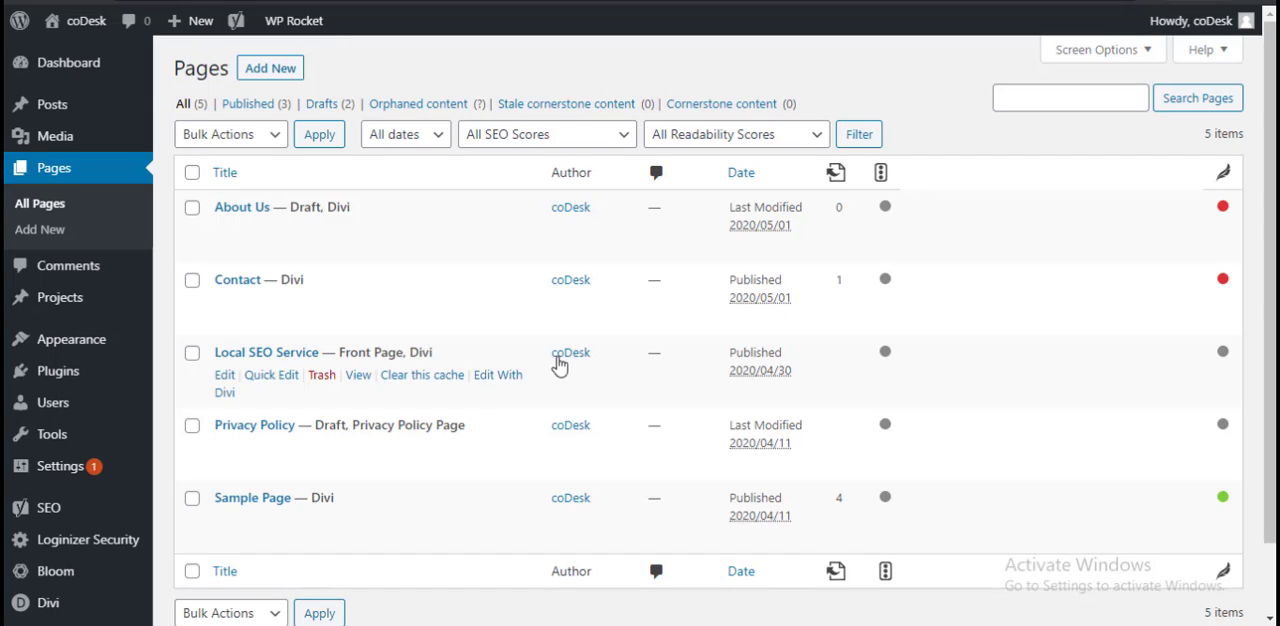
Step: Create a new page and use the default editor for its content instead of the Divi Builder
{"action": "left_click", "coordinate": [282, 70]}
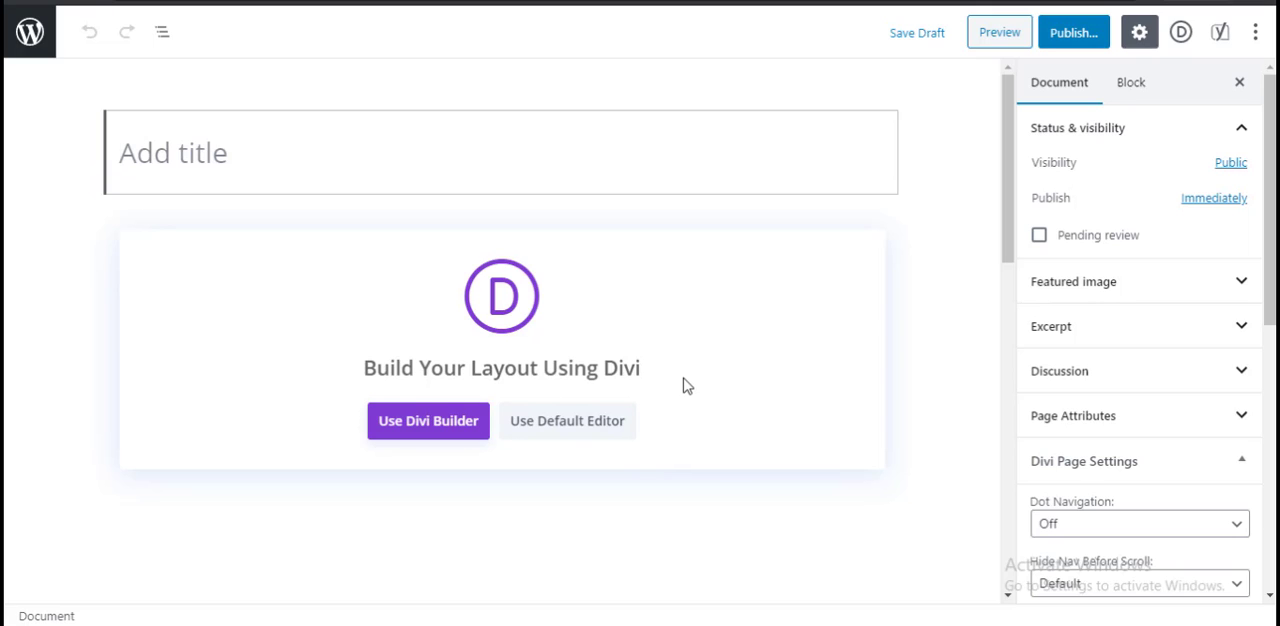
{"action": "left_click", "coordinate": [572, 431]}
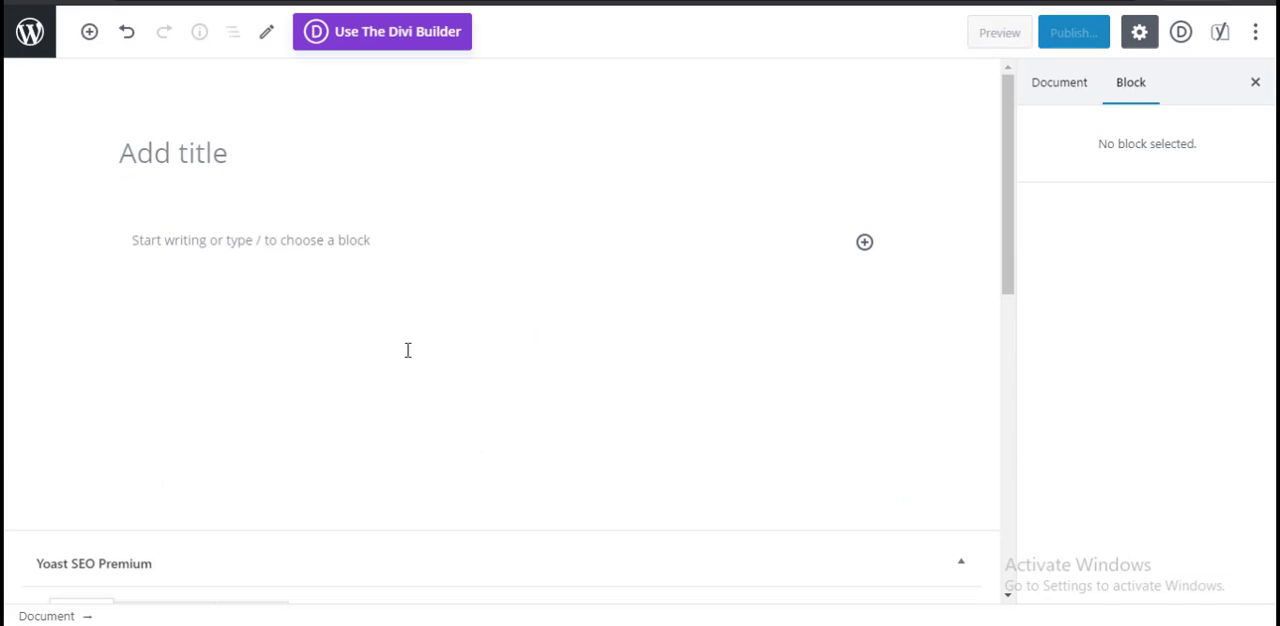
{"action": "left_click", "coordinate": [332, 248]}
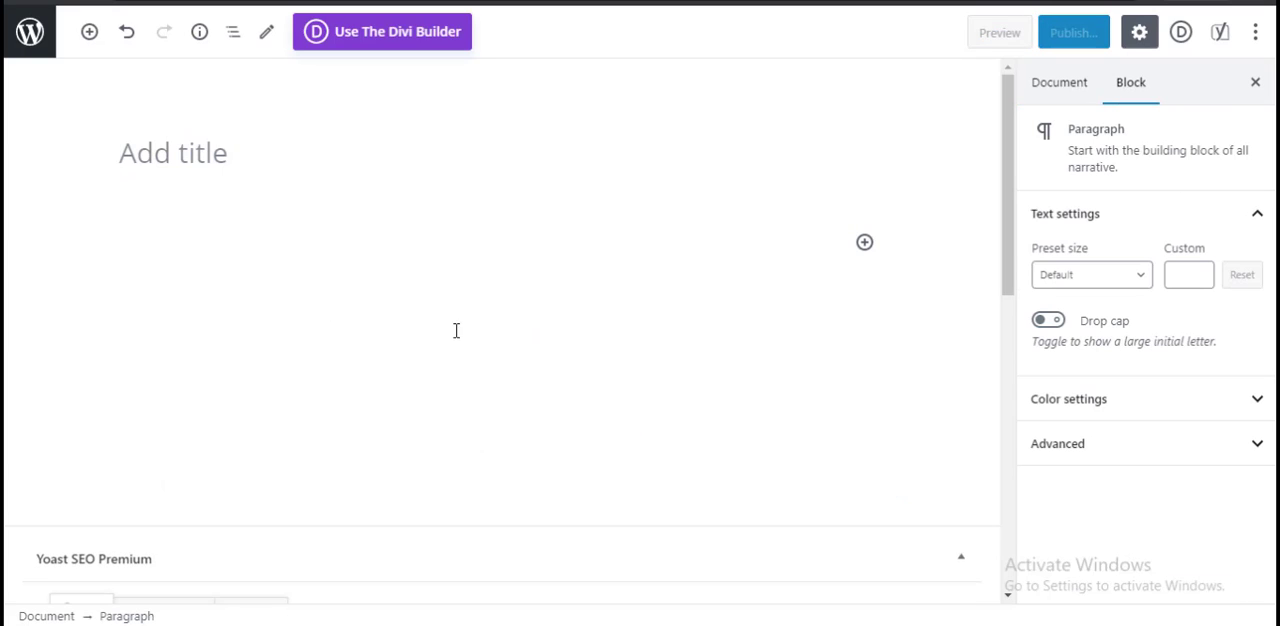
Step: Title the new page "Social Media Marketing"
{"action": "left_click", "coordinate": [262, 157]}
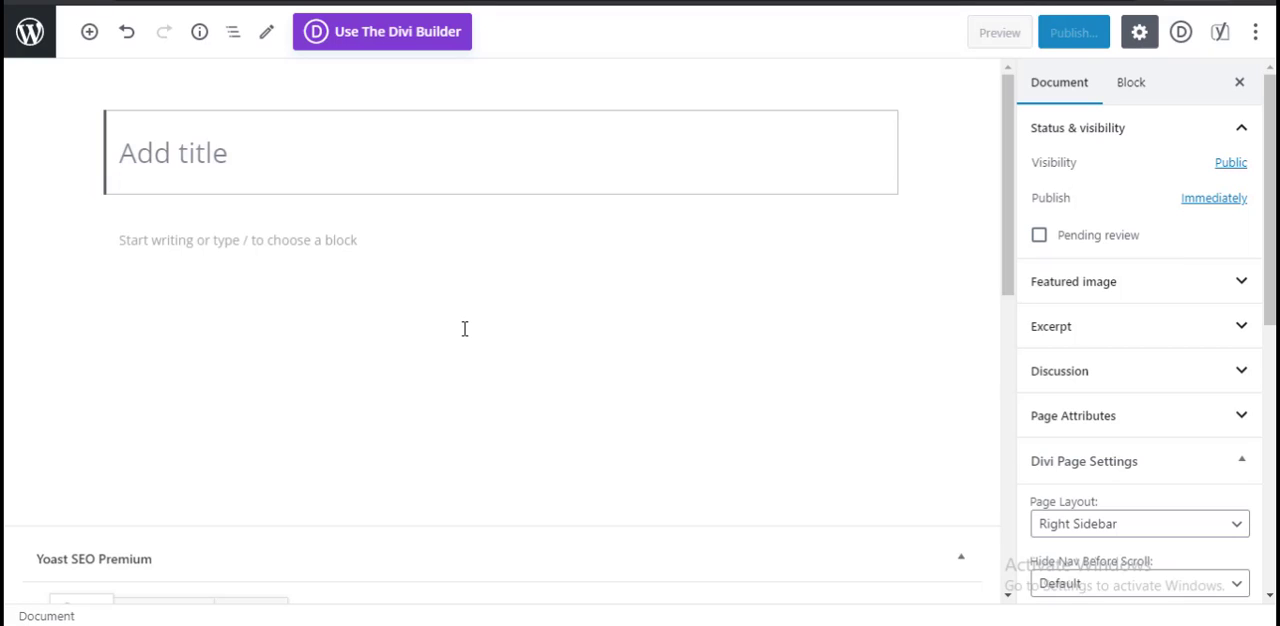
{"action": "type", "text": "Socia"}
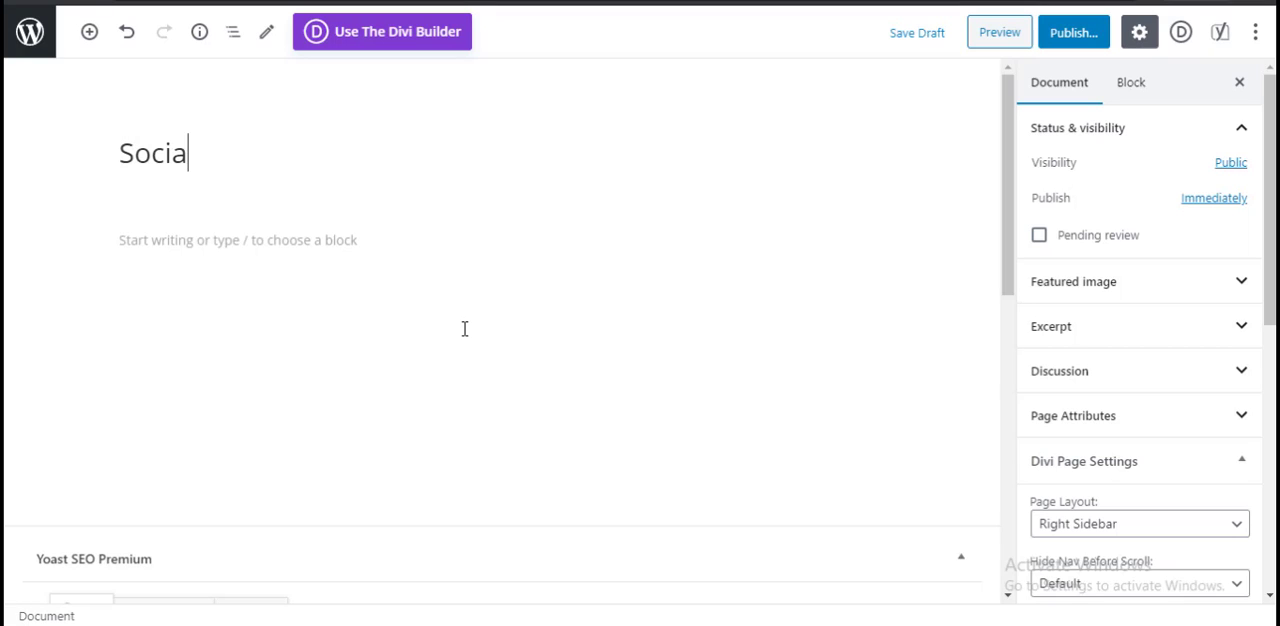
{"action": "type", "text": "l Media "}
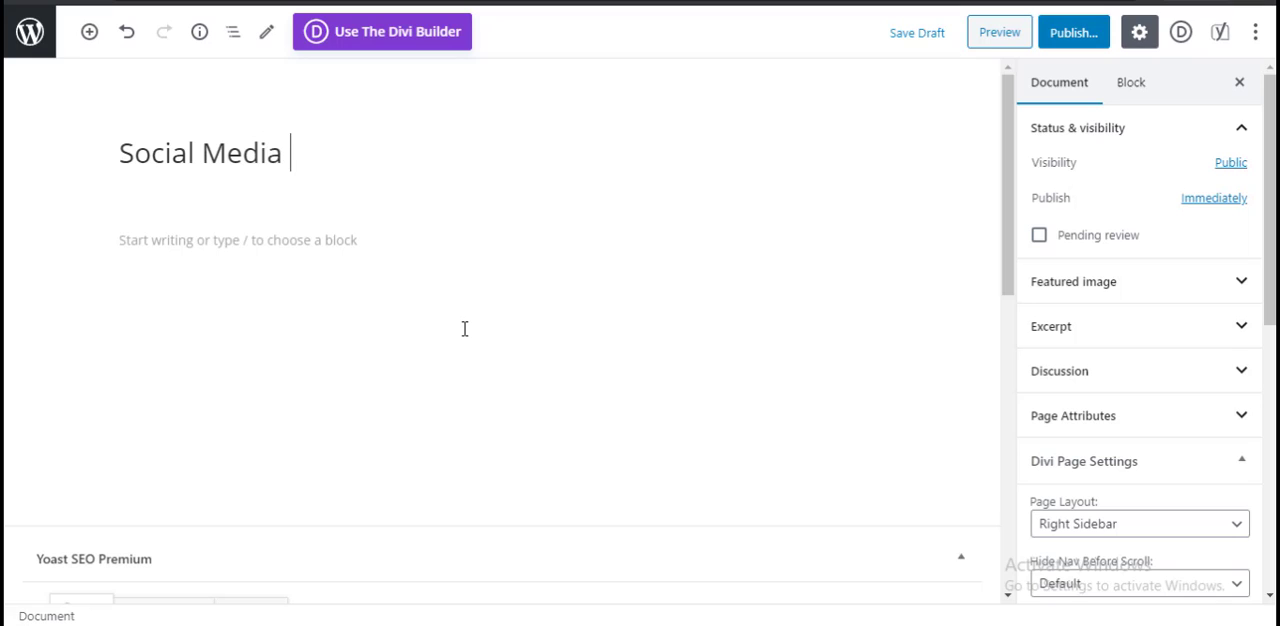
{"action": "type", "text": "Marketing"}
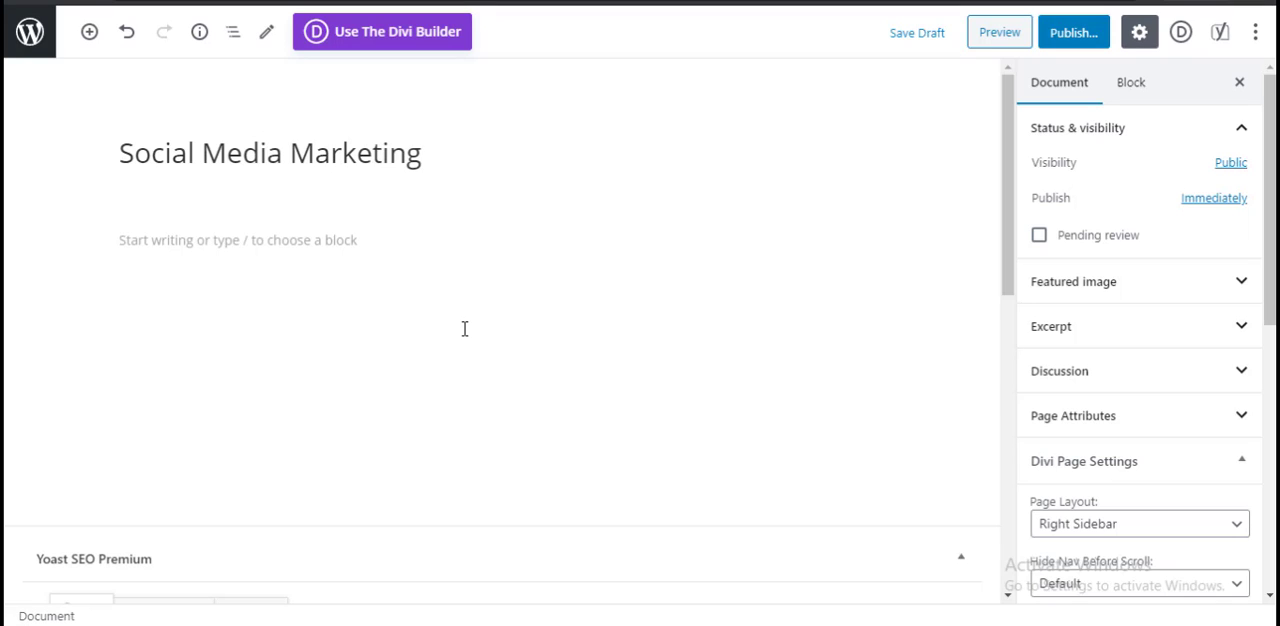
Step: Write the paragraph "We provide social media marketing services:" under the title and start an empty block below it
{"action": "left_click", "coordinate": [320, 243]}
{"action": "type", "text": "We "}
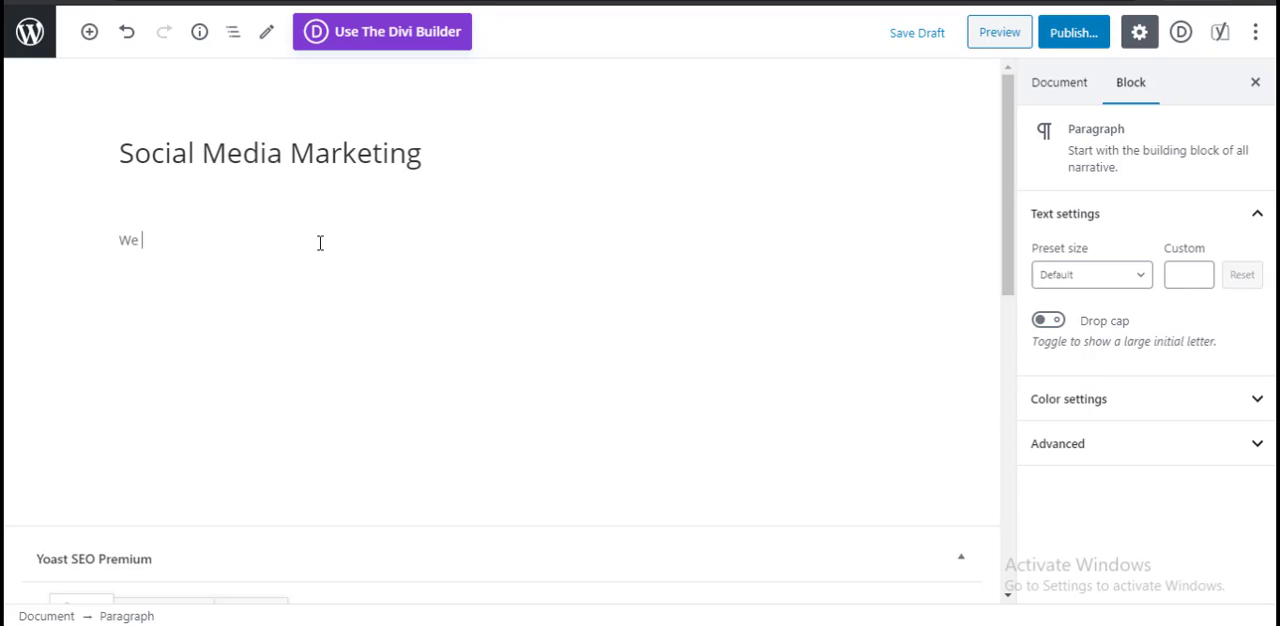
{"action": "type", "text": "provid"}
{"action": "type", "text": "e somia "}
{"action": "type", "text": "cial media ma"}
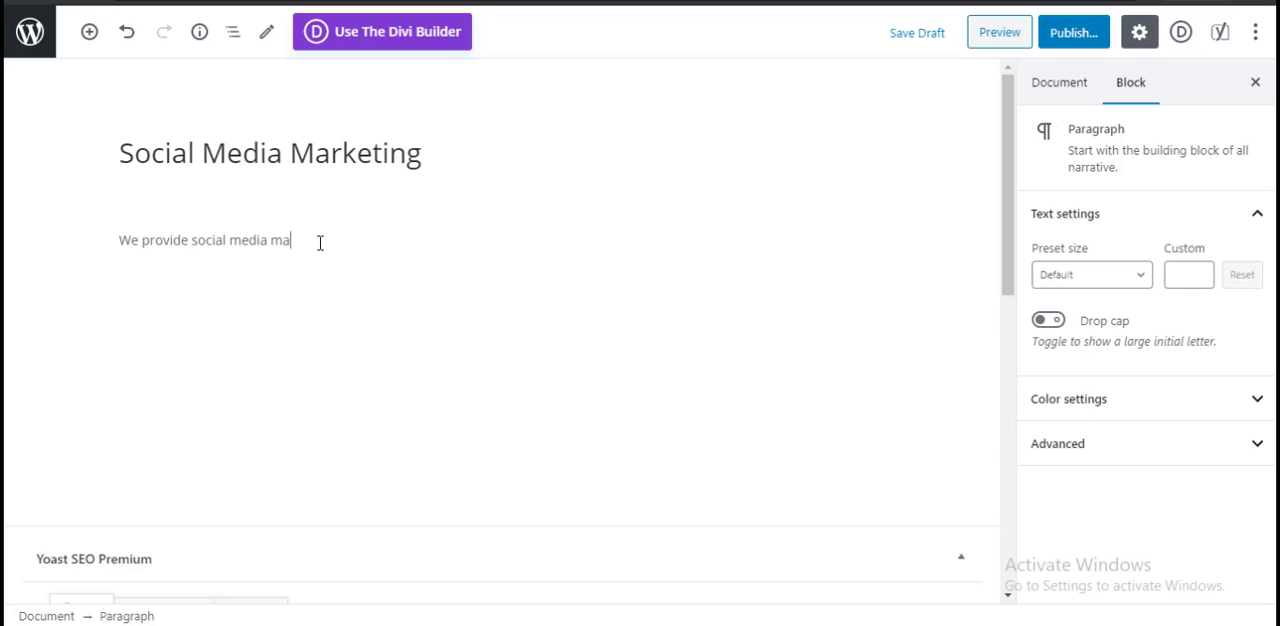
{"action": "type", "text": "rketing services:"}
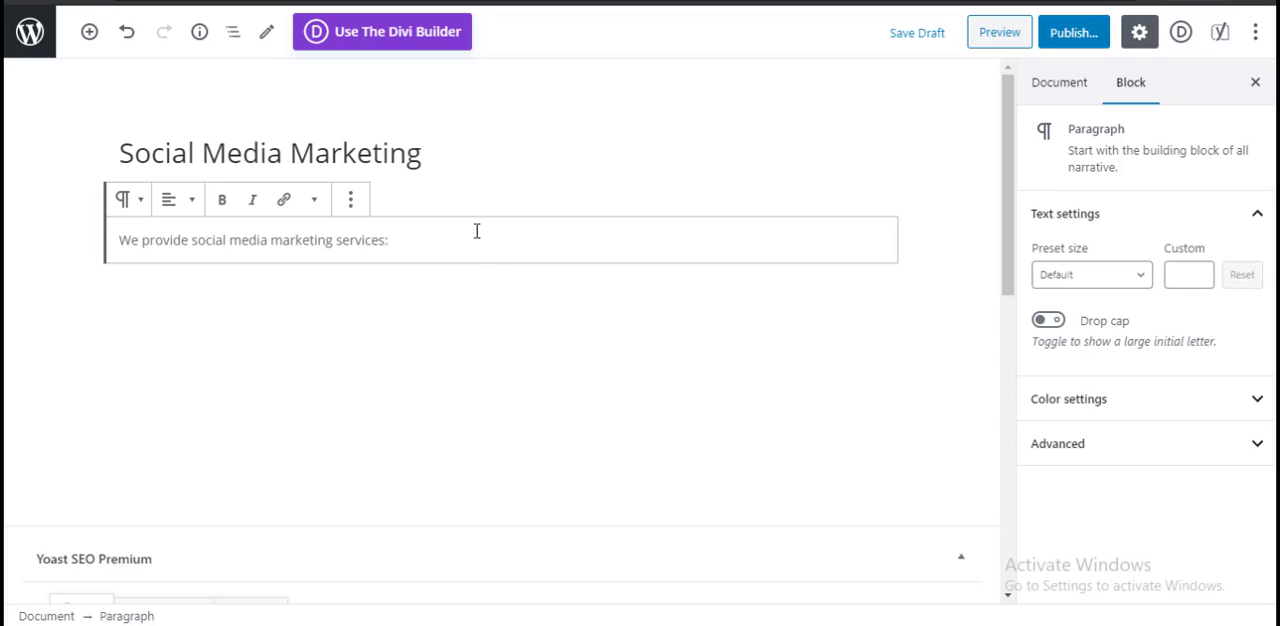
{"action": "key", "text": "Return"}
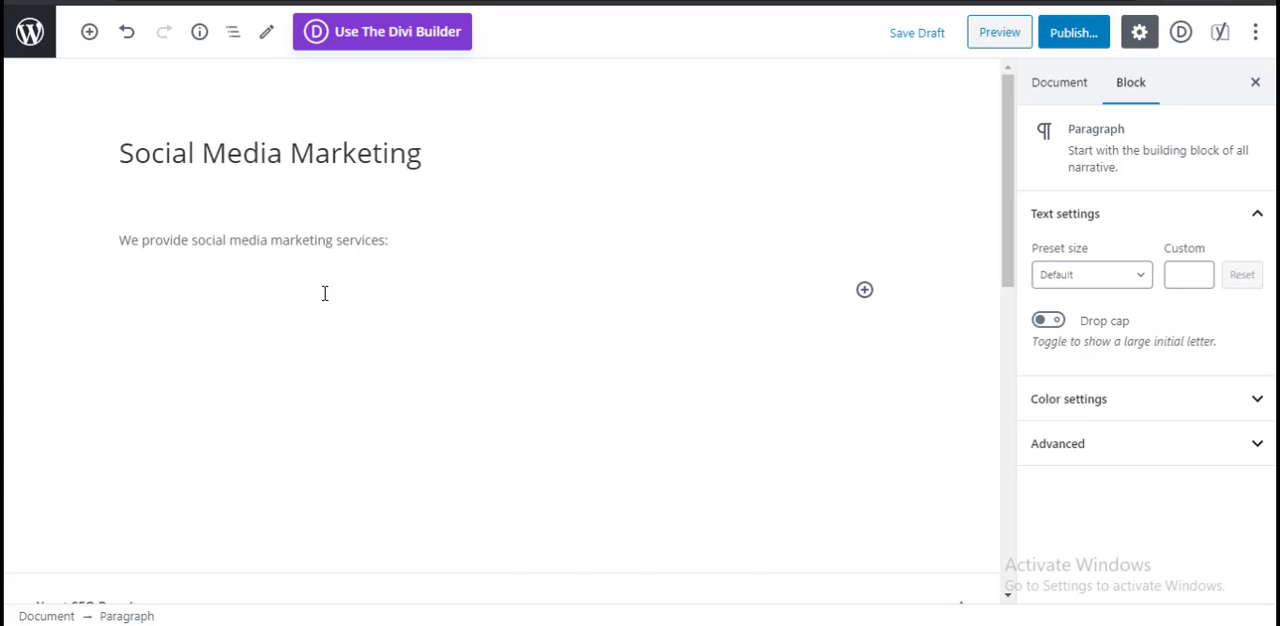
{"action": "left_click", "coordinate": [864, 289]}
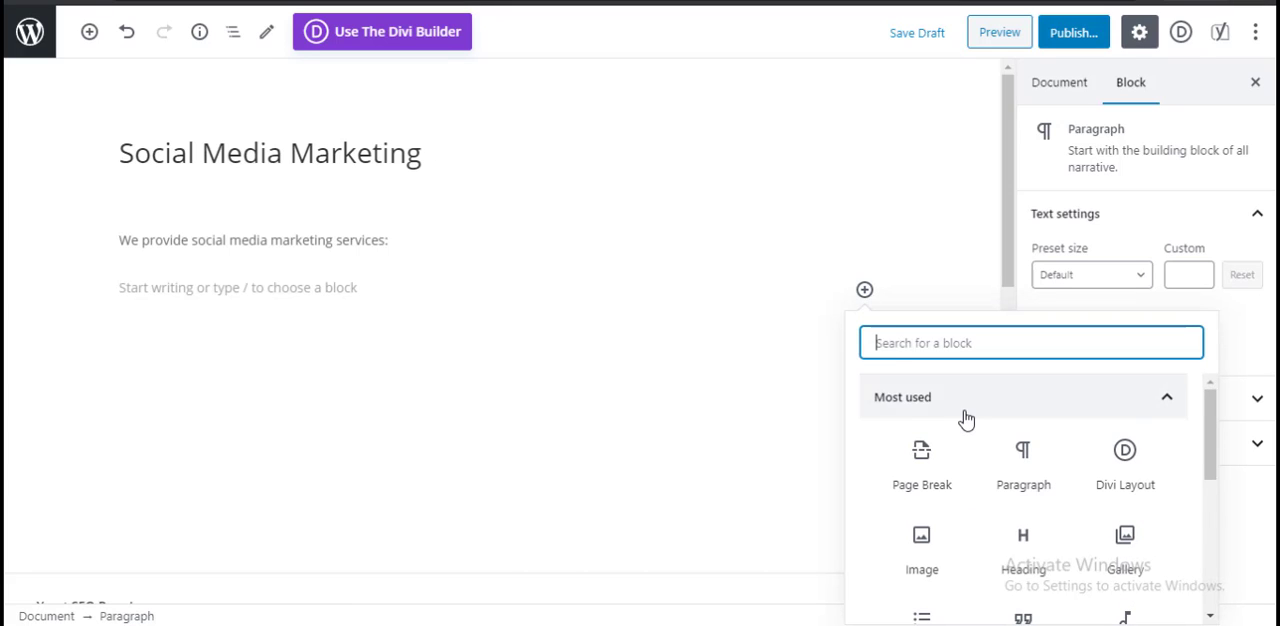
{"action": "scroll", "coordinate": [965, 418], "scroll_direction": "down", "scroll_amount": 1}
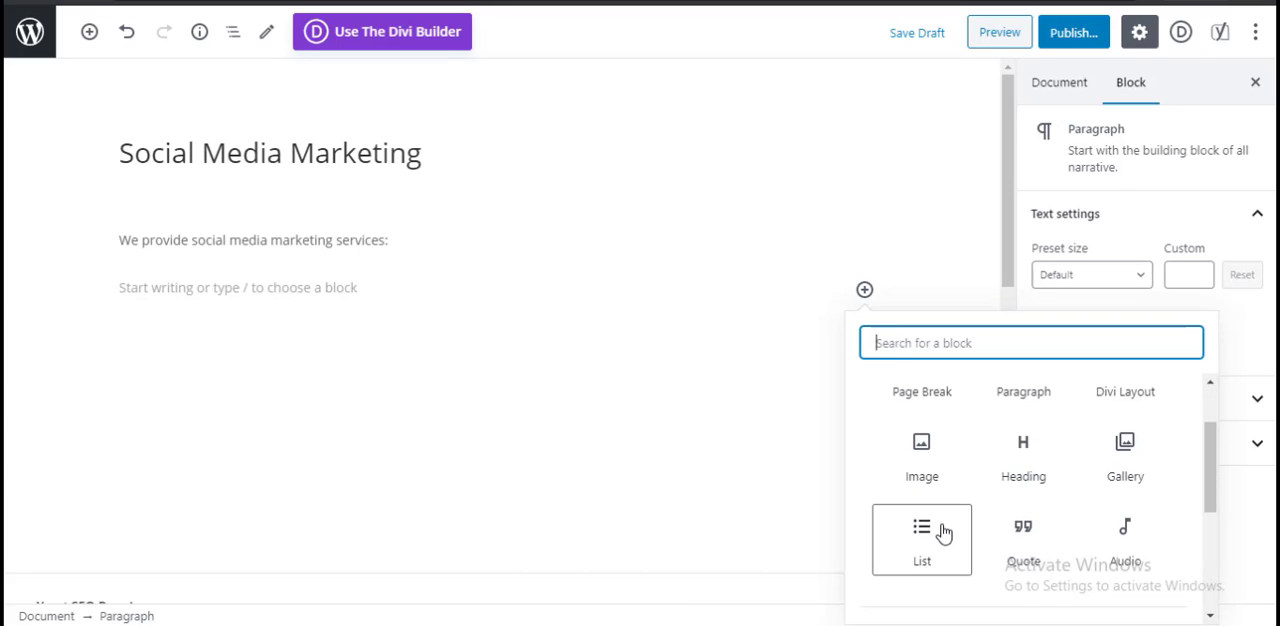
{"action": "scroll", "coordinate": [1050, 496], "scroll_direction": "down", "scroll_amount": 3}
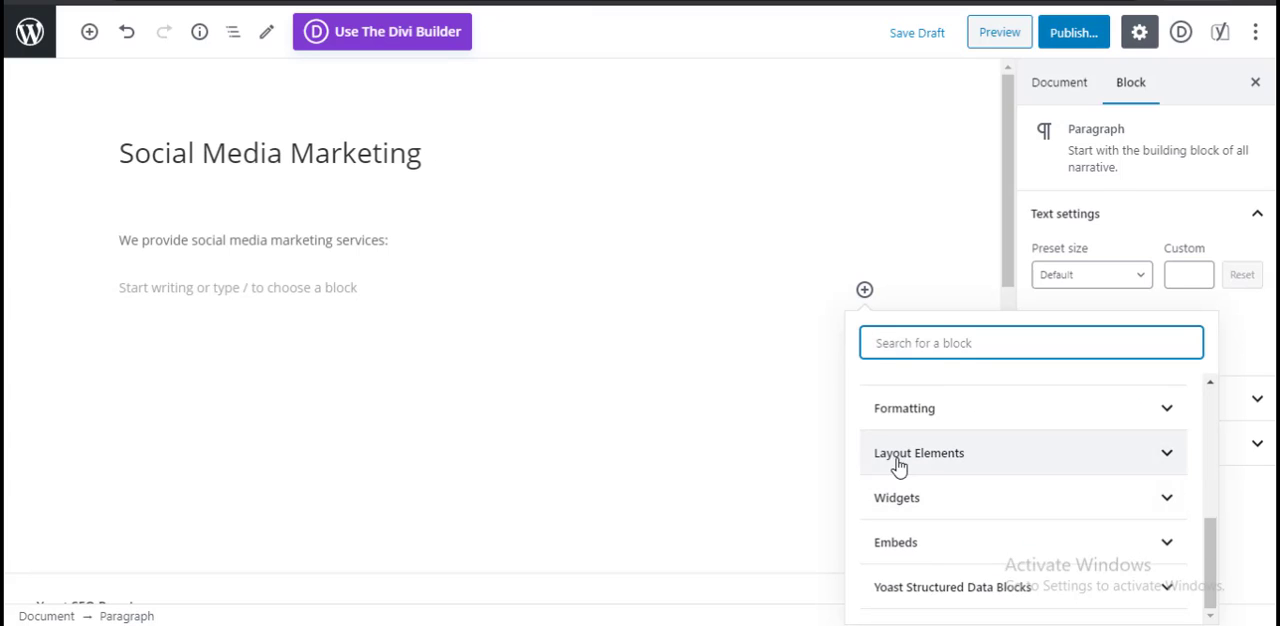
{"action": "scroll", "coordinate": [899, 466], "scroll_direction": "up", "scroll_amount": 1}
{"action": "left_click", "coordinate": [362, 288]}
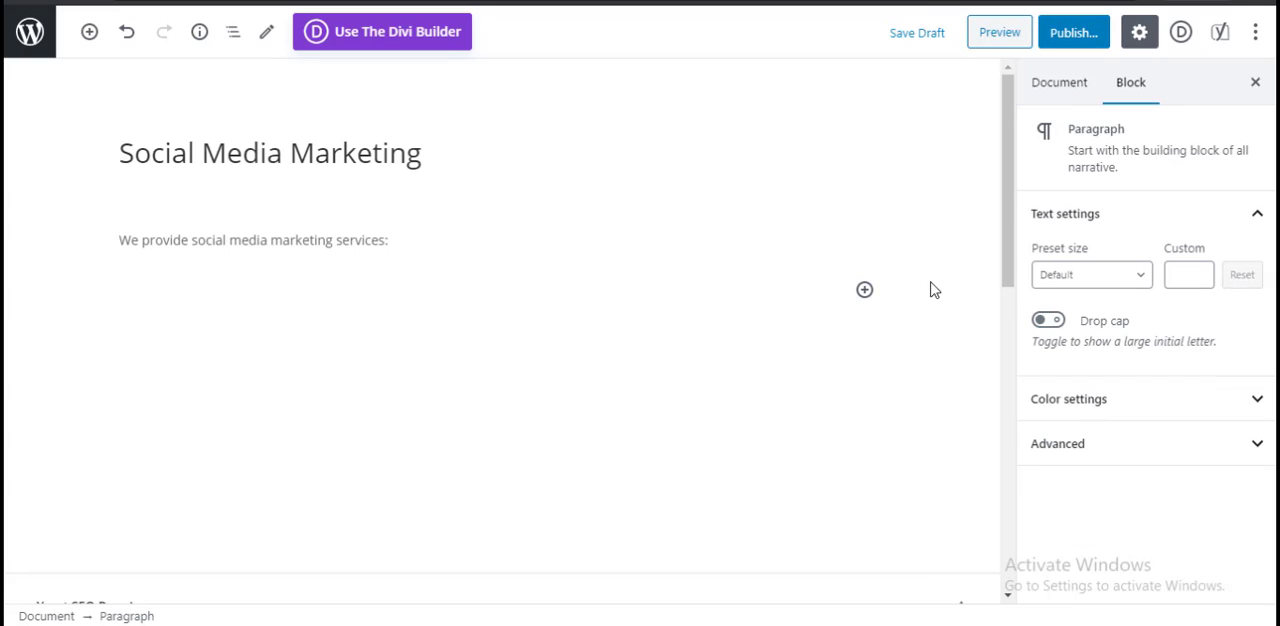
Step: Add an Image block below the introductory paragraph
{"action": "left_click", "coordinate": [865, 289]}
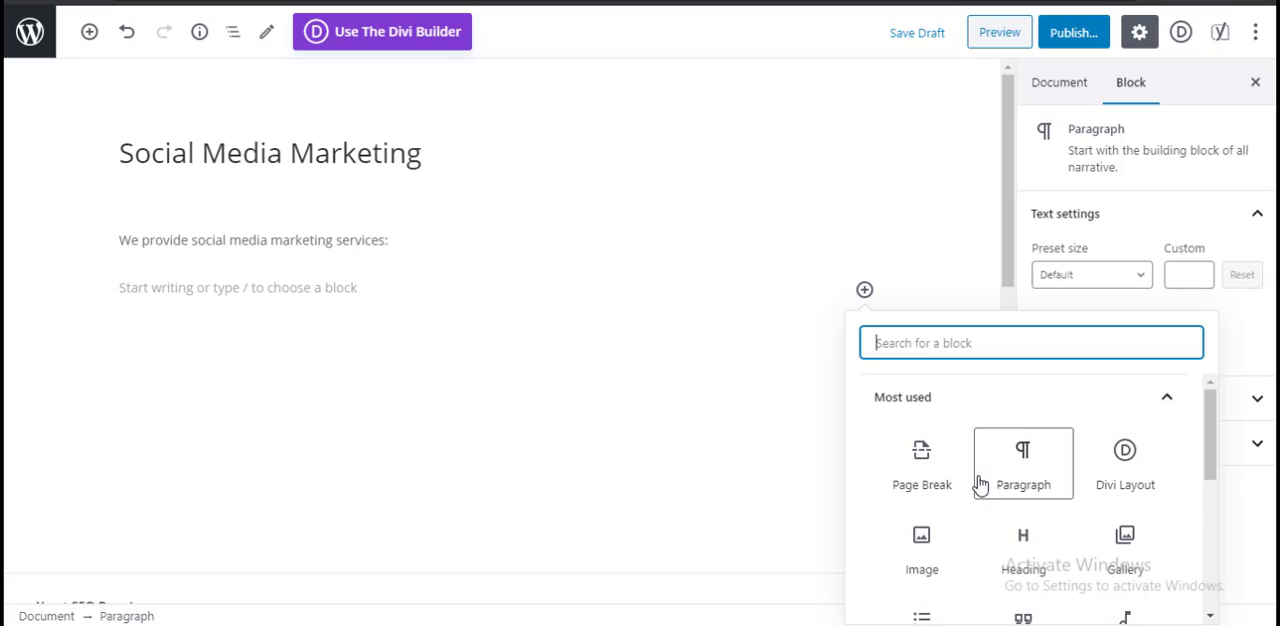
{"action": "scroll", "coordinate": [975, 480], "scroll_direction": "down", "scroll_amount": 1}
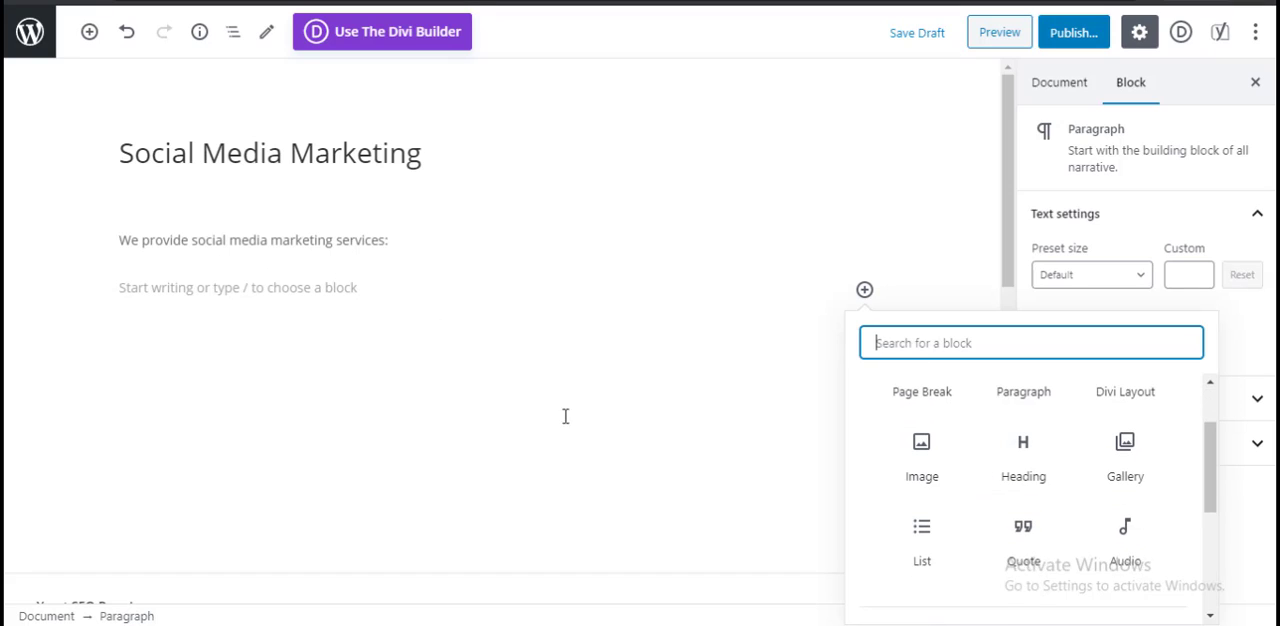
{"action": "left_click", "coordinate": [932, 476]}
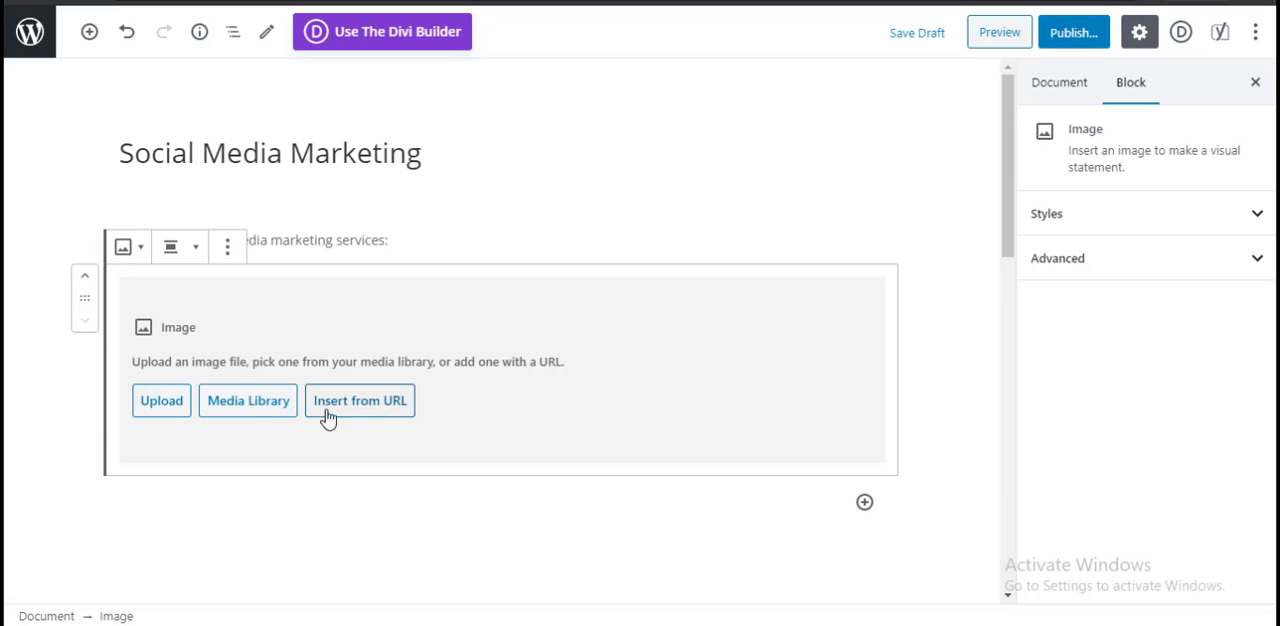
Step: Fill the Image block with portrait-square-06.jpg, the woman in a black hat, from the media library
{"action": "left_click", "coordinate": [240, 410]}
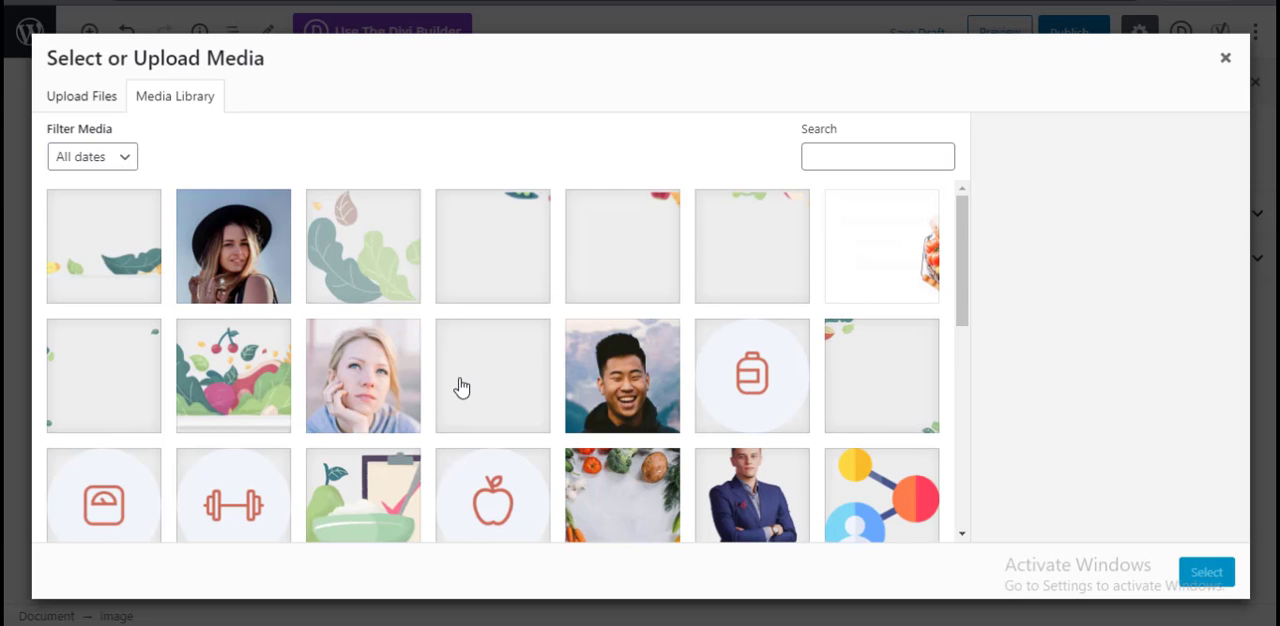
{"action": "scroll", "coordinate": [460, 387], "scroll_direction": "down", "scroll_amount": 5}
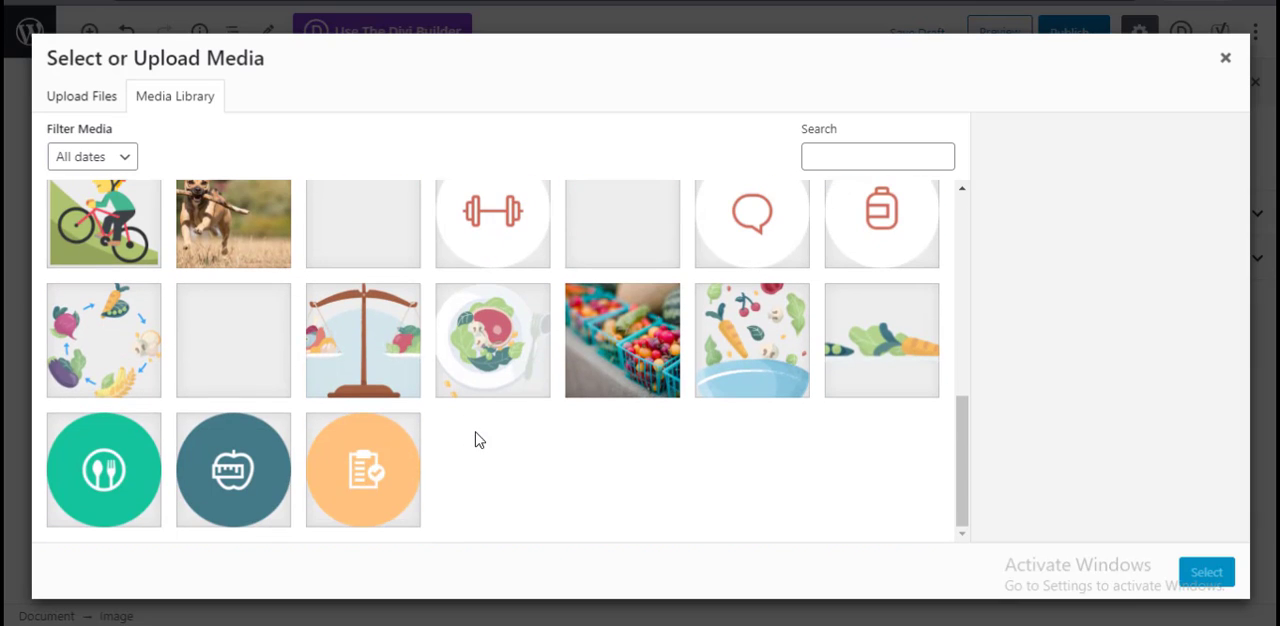
{"action": "scroll", "coordinate": [481, 468], "scroll_direction": "up", "scroll_amount": 10}
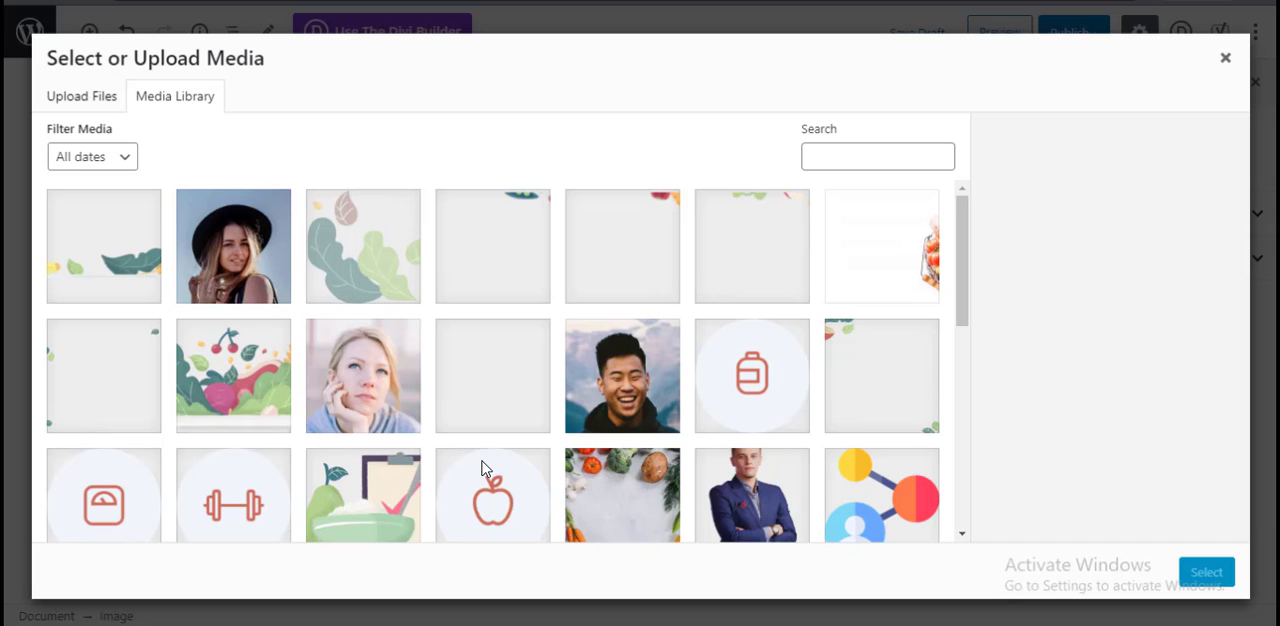
{"action": "left_click", "coordinate": [360, 374]}
{"action": "left_click", "coordinate": [260, 275]}
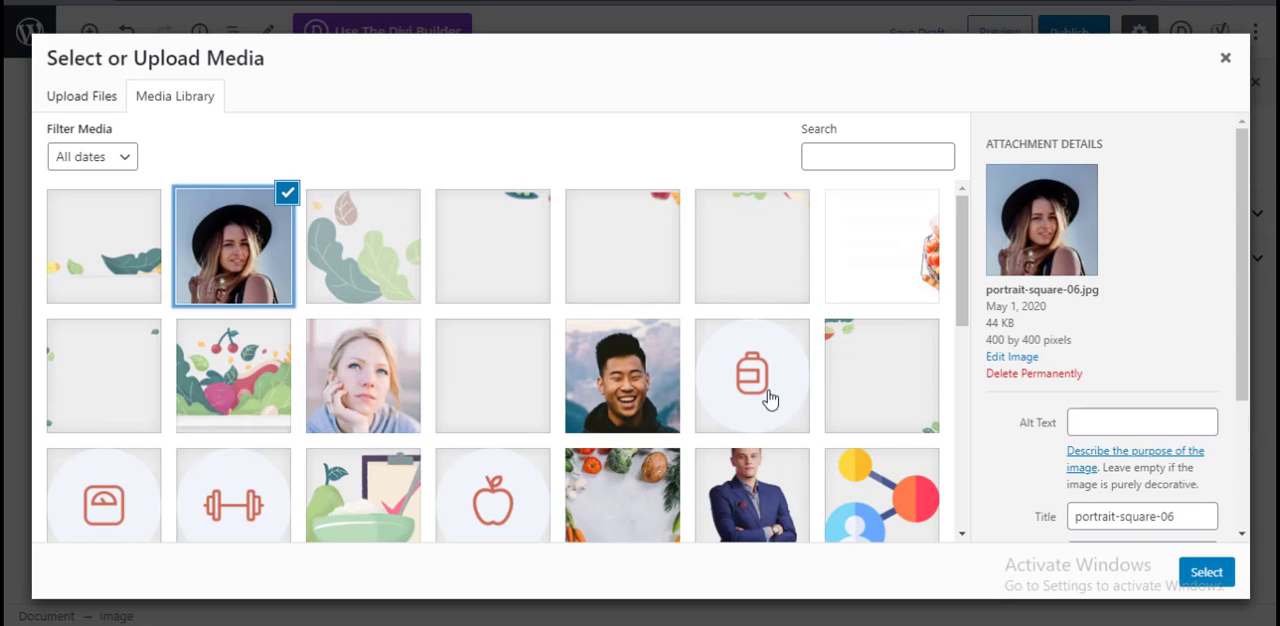
{"action": "left_click", "coordinate": [1206, 572]}
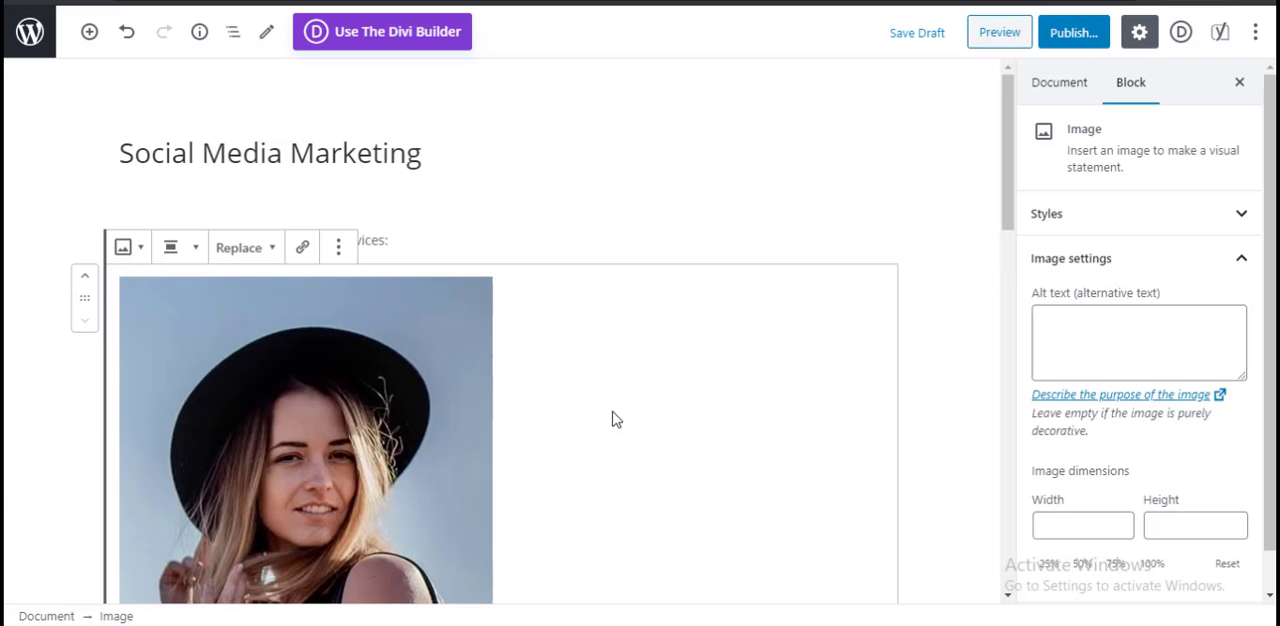
Step: Caption the inserted portrait image "Social Media Agent"
{"action": "scroll", "coordinate": [603, 404], "scroll_direction": "down", "scroll_amount": 4}
{"action": "scroll", "coordinate": [608, 386], "scroll_direction": "up", "scroll_amount": 3}
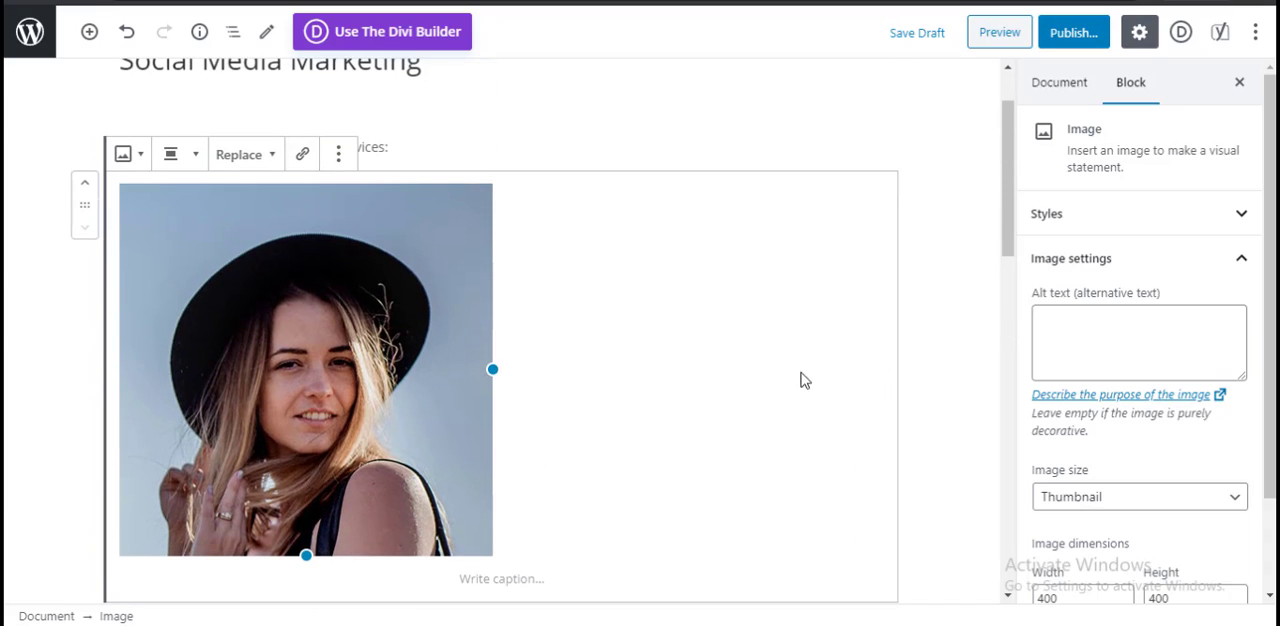
{"action": "scroll", "coordinate": [750, 398], "scroll_direction": "down", "scroll_amount": 2}
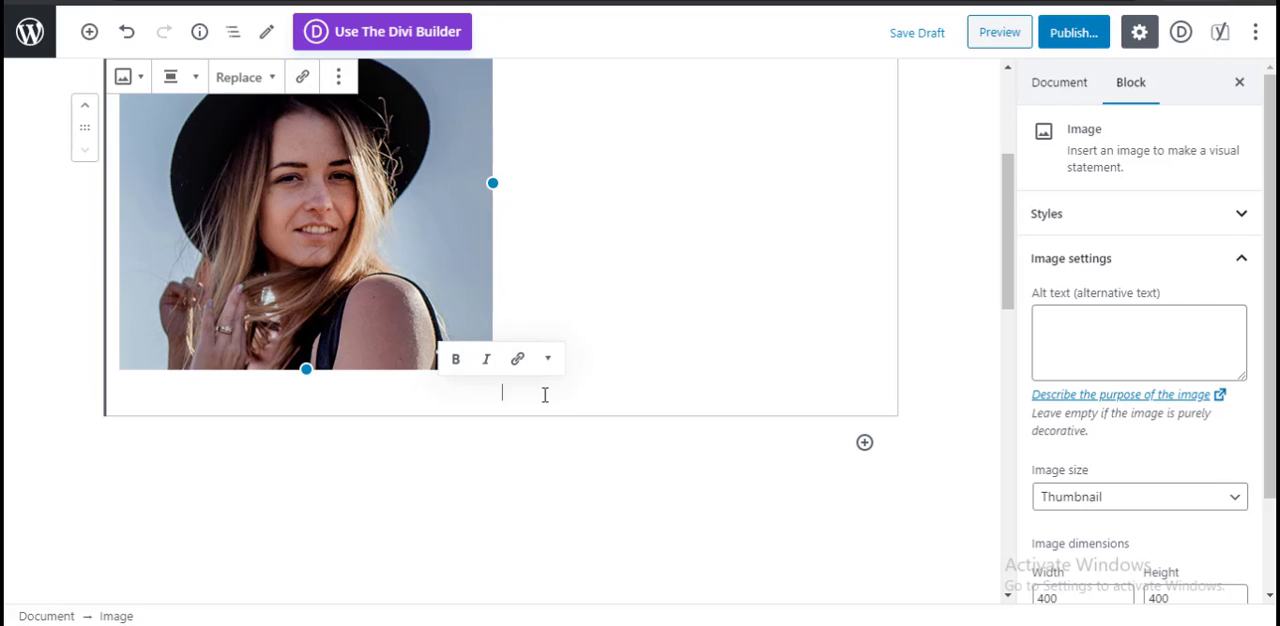
{"action": "type", "text": "SM"}
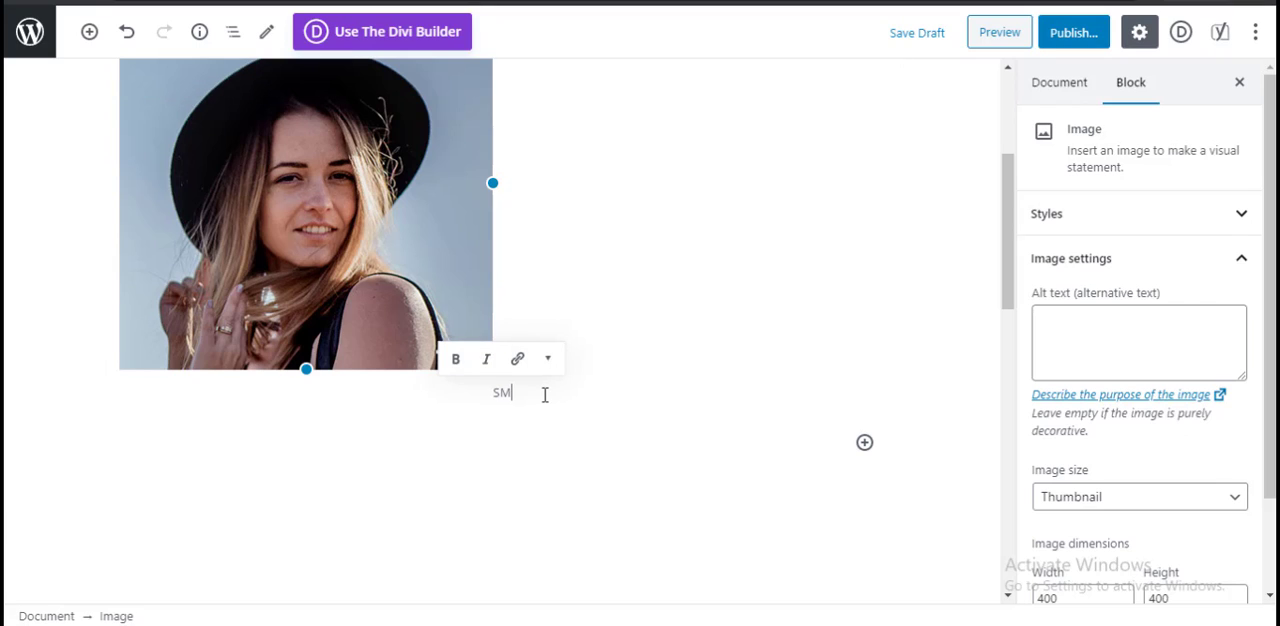
{"action": "type", "text": "M"}
{"action": "key", "text": "BackSpace"}
{"action": "key", "text": "BackSpace"}
{"action": "key", "text": "BackSpace"}
{"action": "type", "text": "Social Media Agent"}
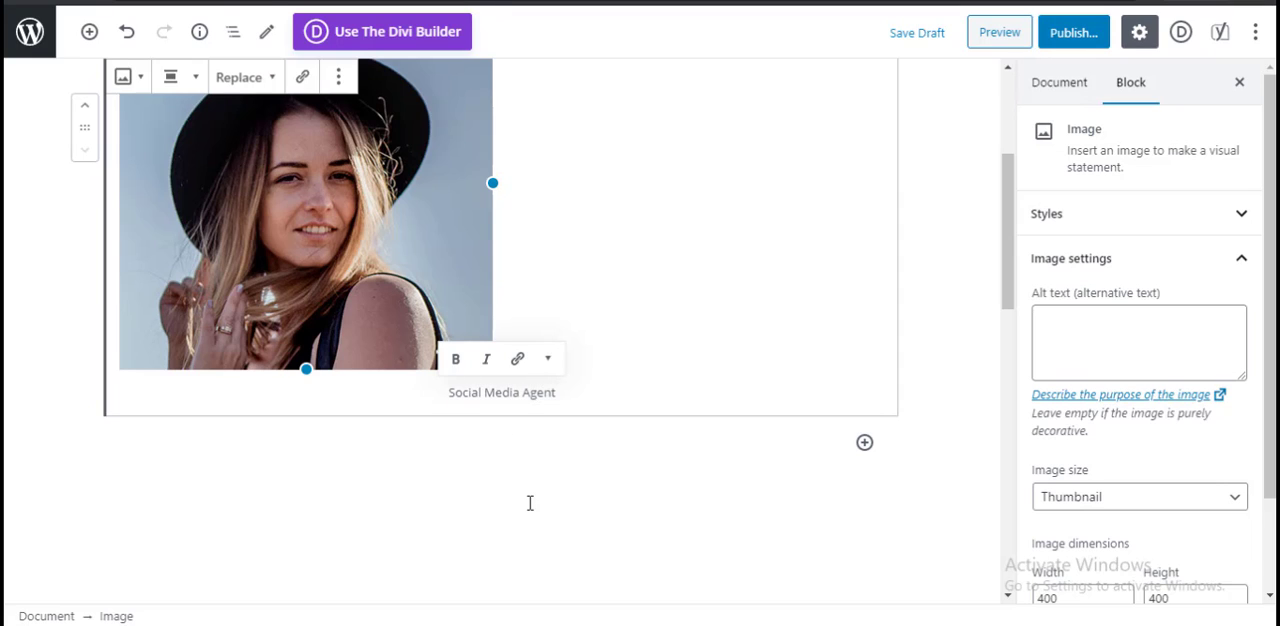
Step: Add a bulleted List block below the captioned image
{"action": "left_click", "coordinate": [530, 503]}
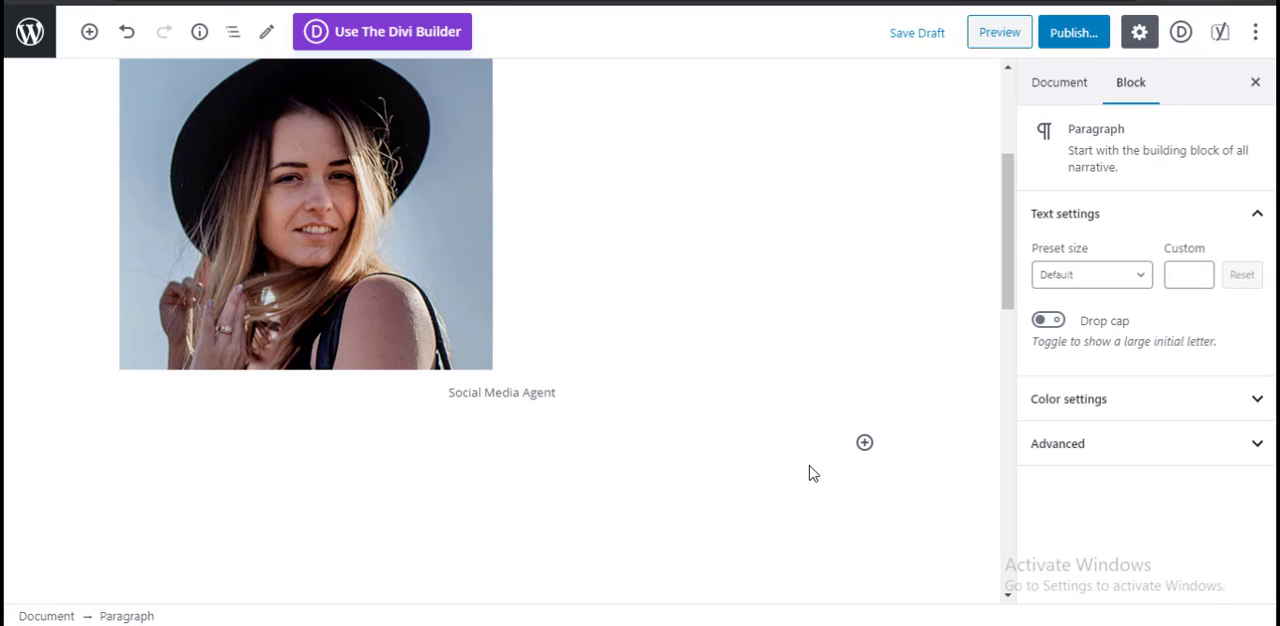
{"action": "left_click", "coordinate": [864, 442]}
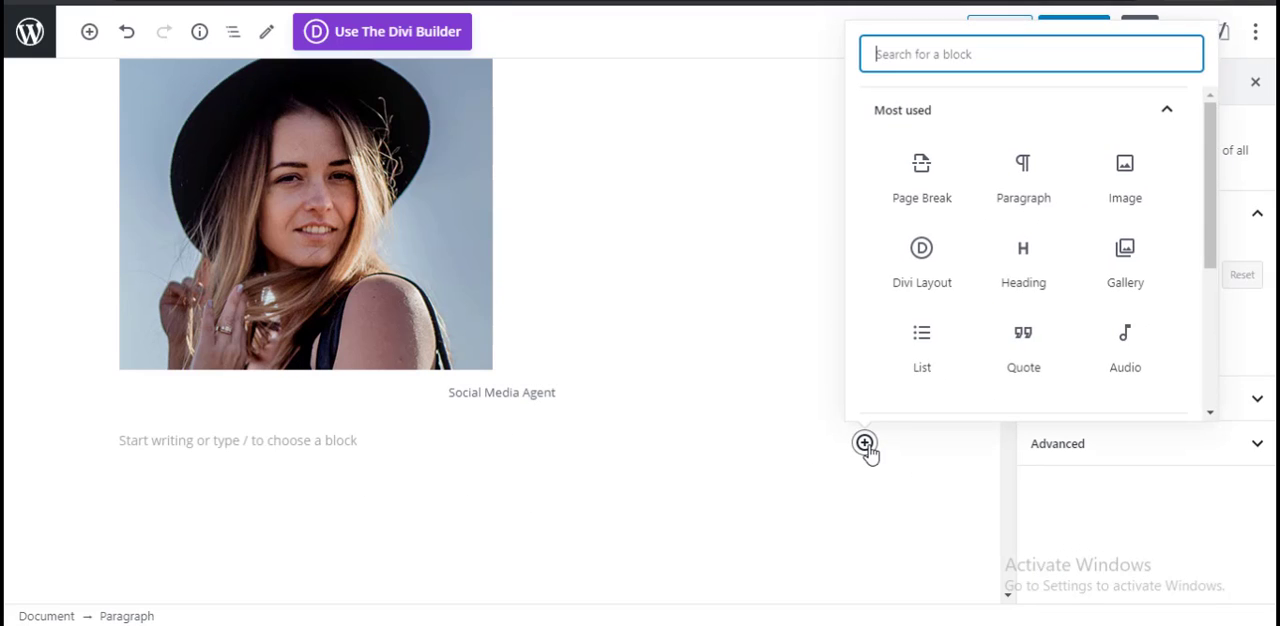
{"action": "left_click", "coordinate": [928, 360]}
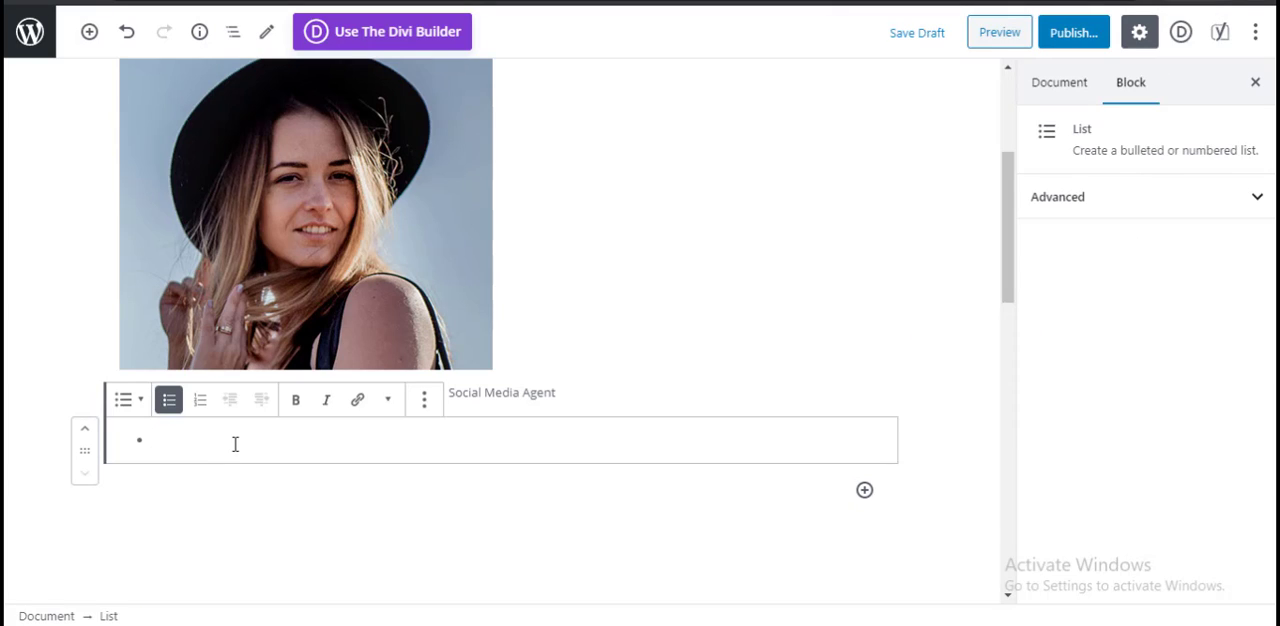
Step: Enter "Facebook Page Promotion" and "YouTube Channel Promotion" as the first two items of the bulleted list
{"action": "type", "text": "Fac"}
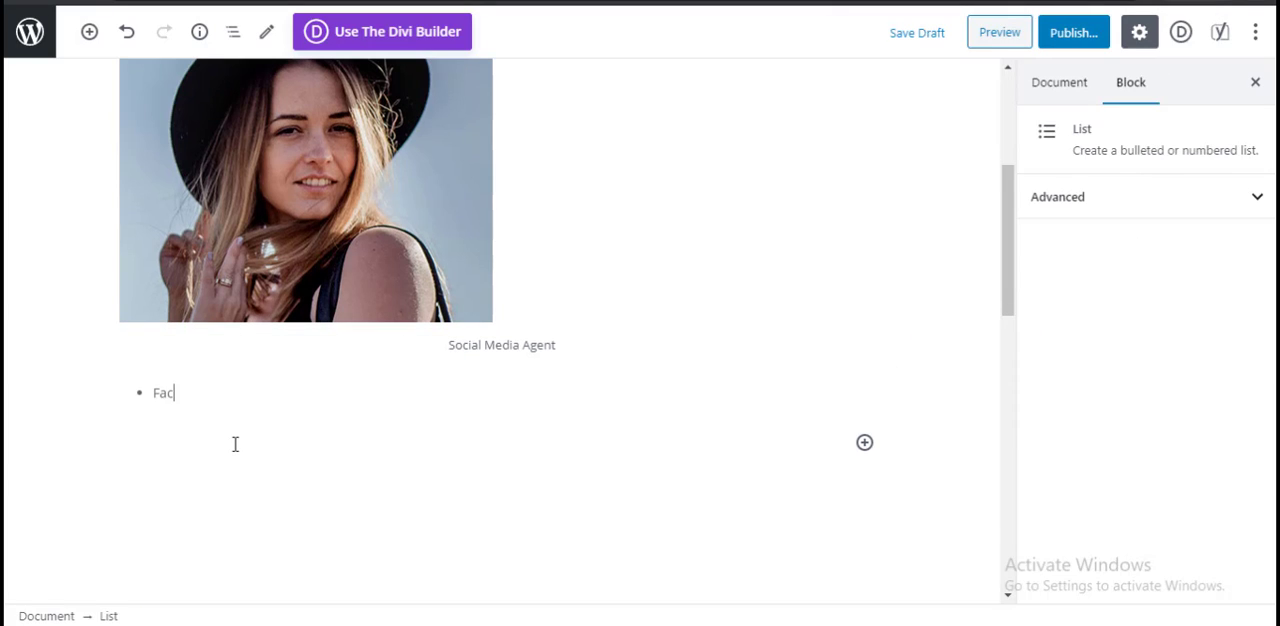
{"action": "type", "text": "eb"}
{"action": "type", "text": "ook Mark"}
{"action": "type", "text": "Page Promotion"}
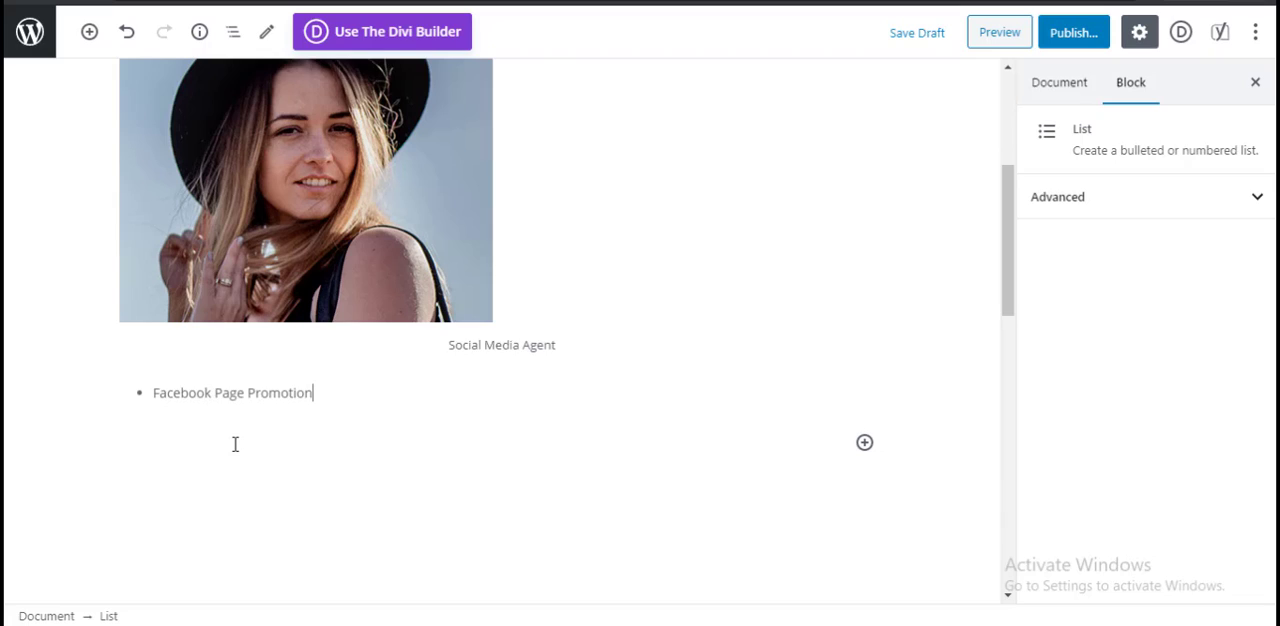
{"action": "key", "text": "Return"}
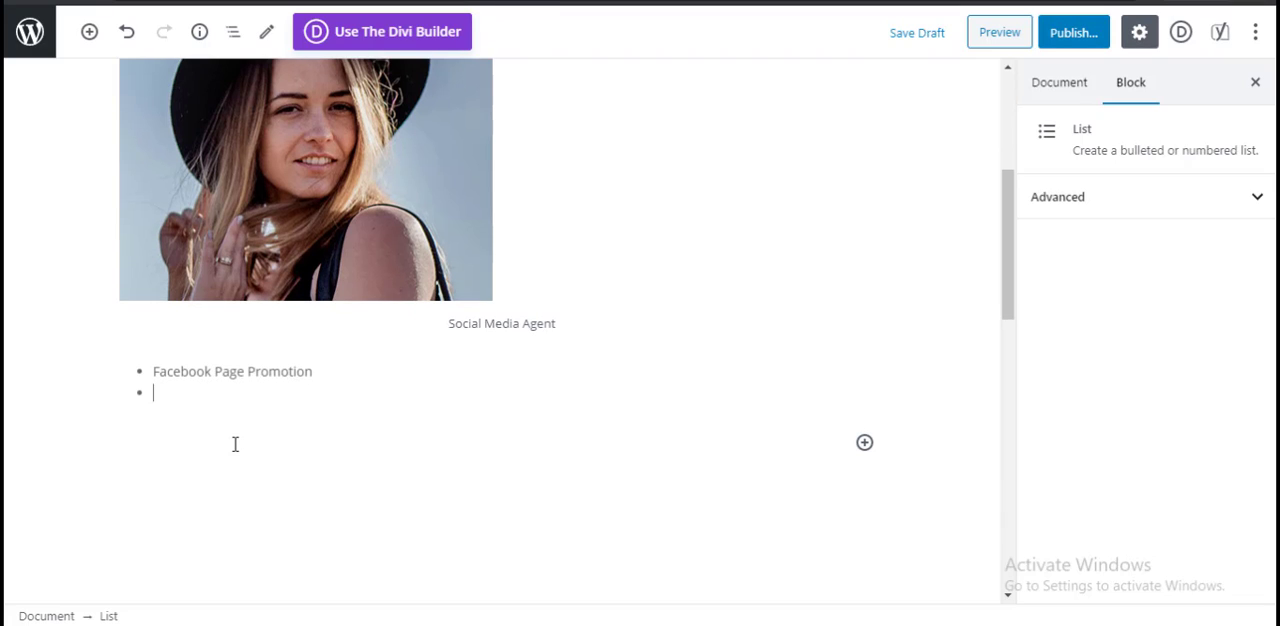
{"action": "type", "text": "YouTube Channel Promotion"}
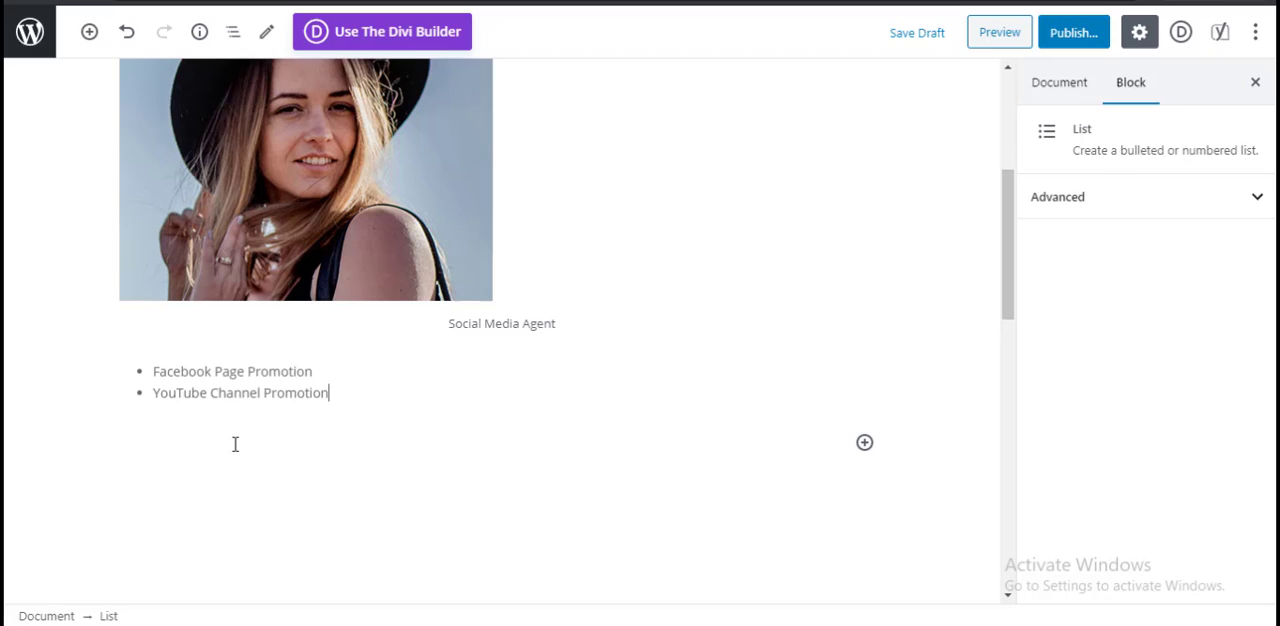
{"action": "key", "text": "Return"}
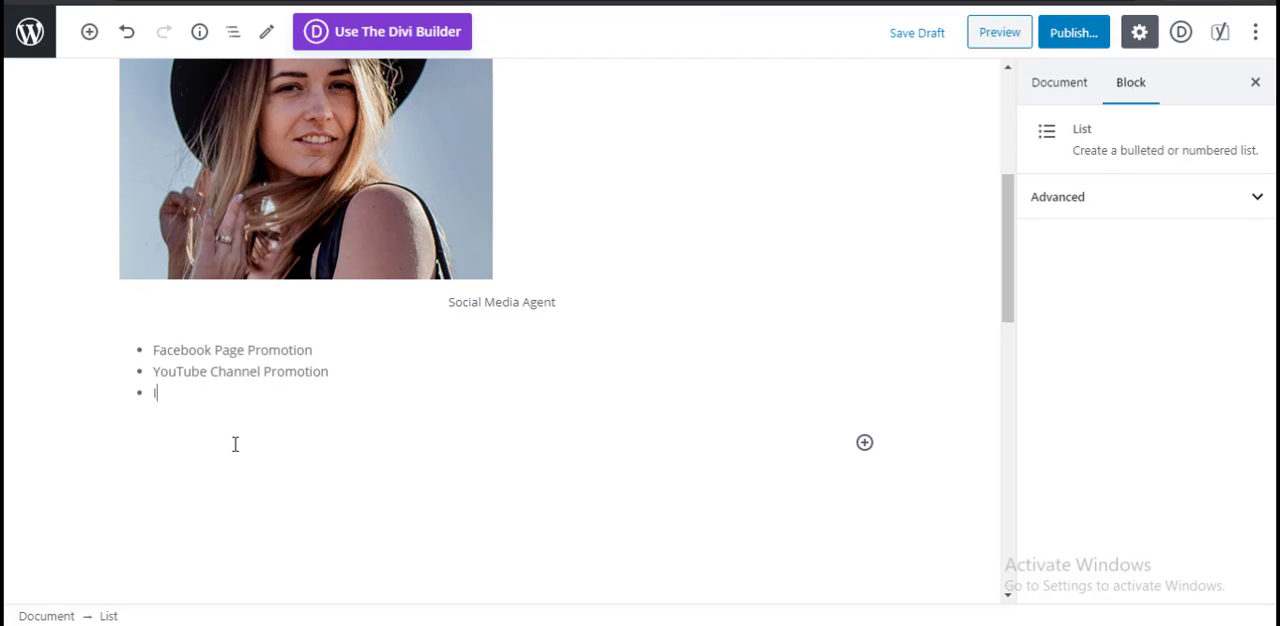
Step: Enter "Instagram Influencers" as the third item of the bulleted list
{"action": "type", "text": "Instagram"}
{"action": "type", "text": "Influenc"}
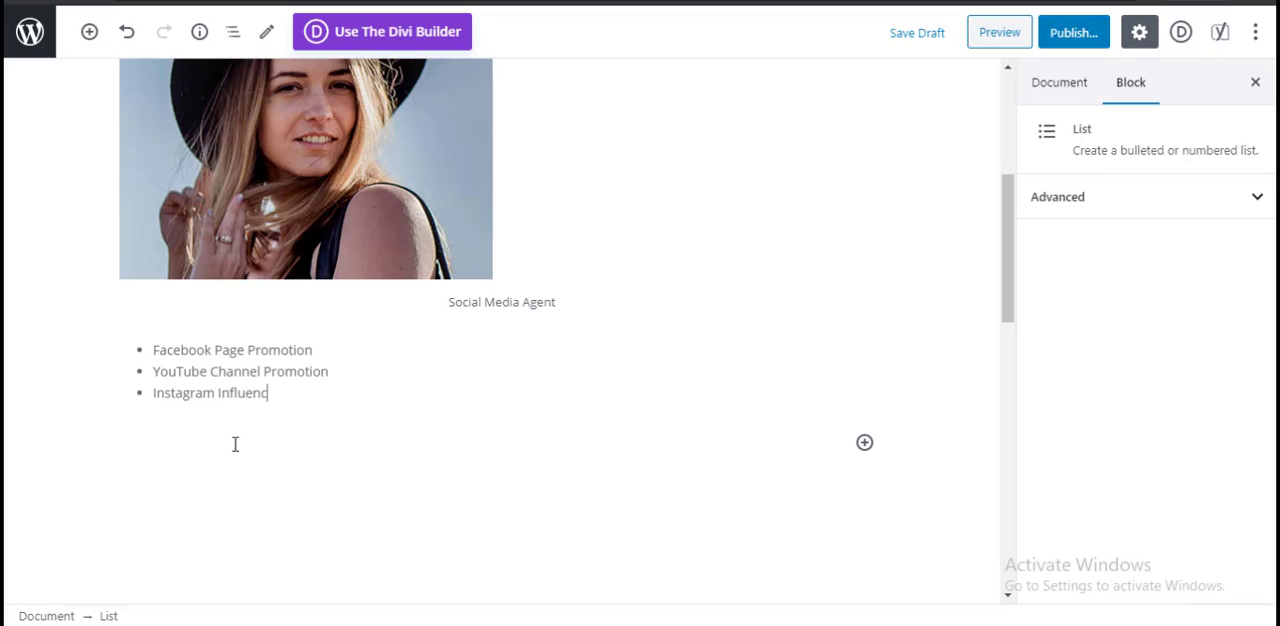
{"action": "type", "text": "r"}
{"action": "key", "text": "BackSpace"}
{"action": "key", "text": "BackSpace"}
{"action": "type", "text": "ers"}
{"action": "right_click", "coordinate": [275, 392]}
{"action": "left_click", "coordinate": [352, 148]}
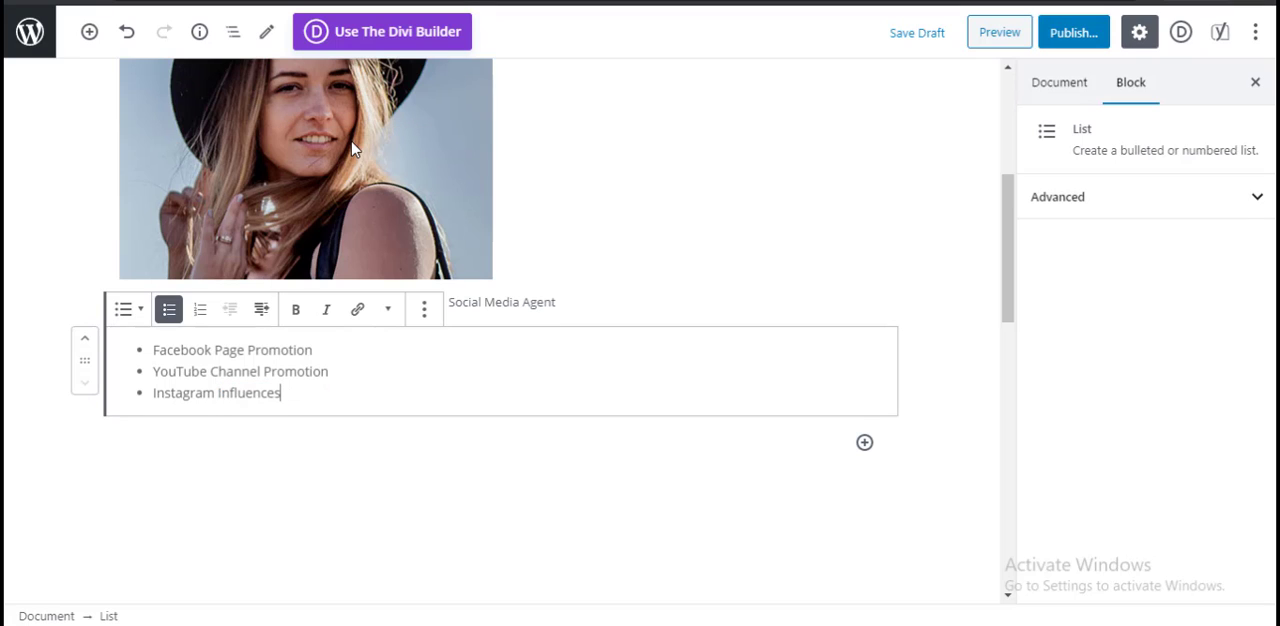
{"action": "right_click", "coordinate": [269, 392]}
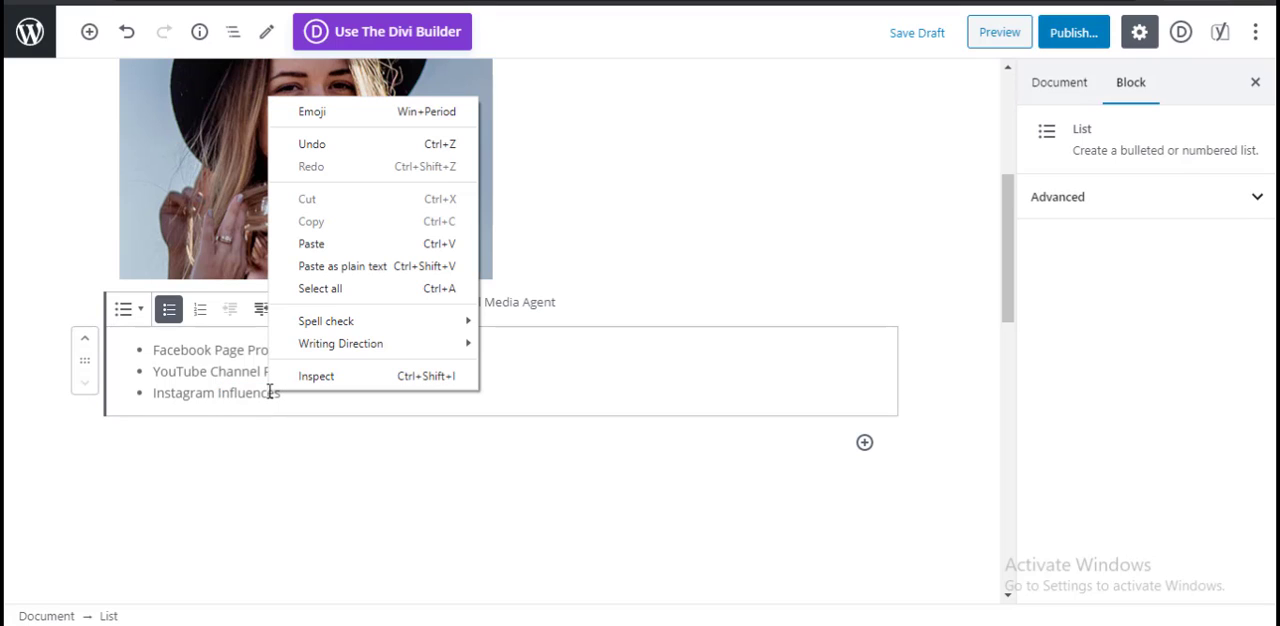
{"action": "left_click", "coordinate": [266, 393]}
{"action": "key", "text": "ctrl+z"}
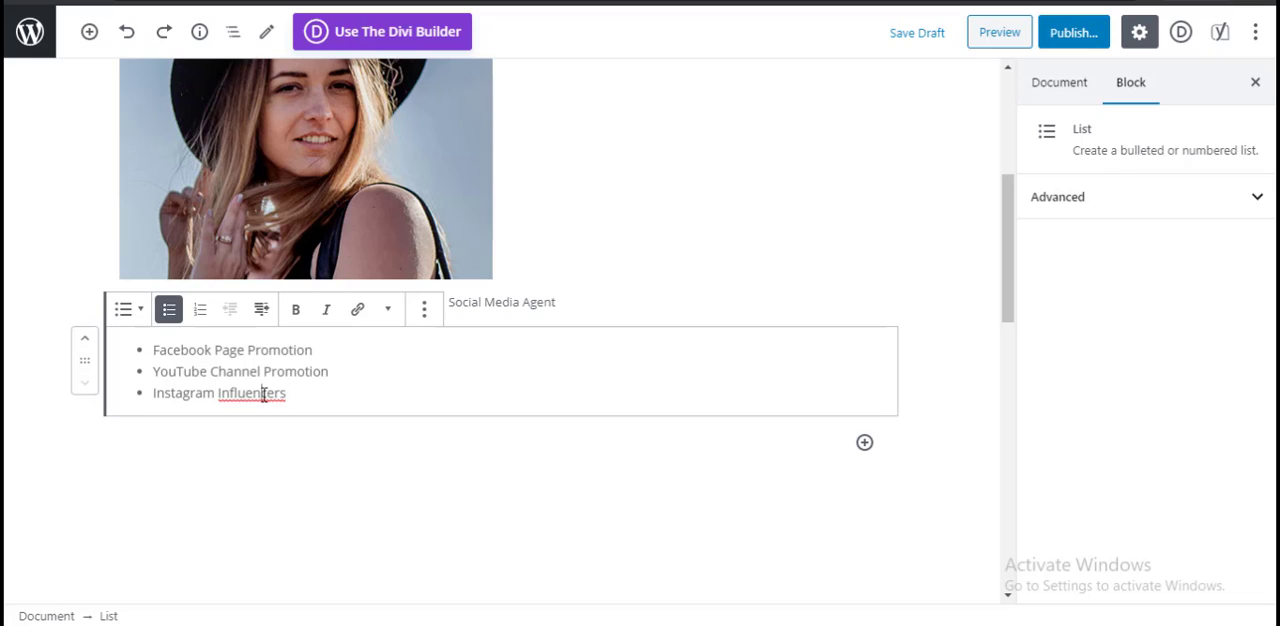
Step: Replace "Influencers" with the spelling suggestion "Influences" and add "Twitter Promotion" as the fourth list item
{"action": "right_click", "coordinate": [263, 393]}
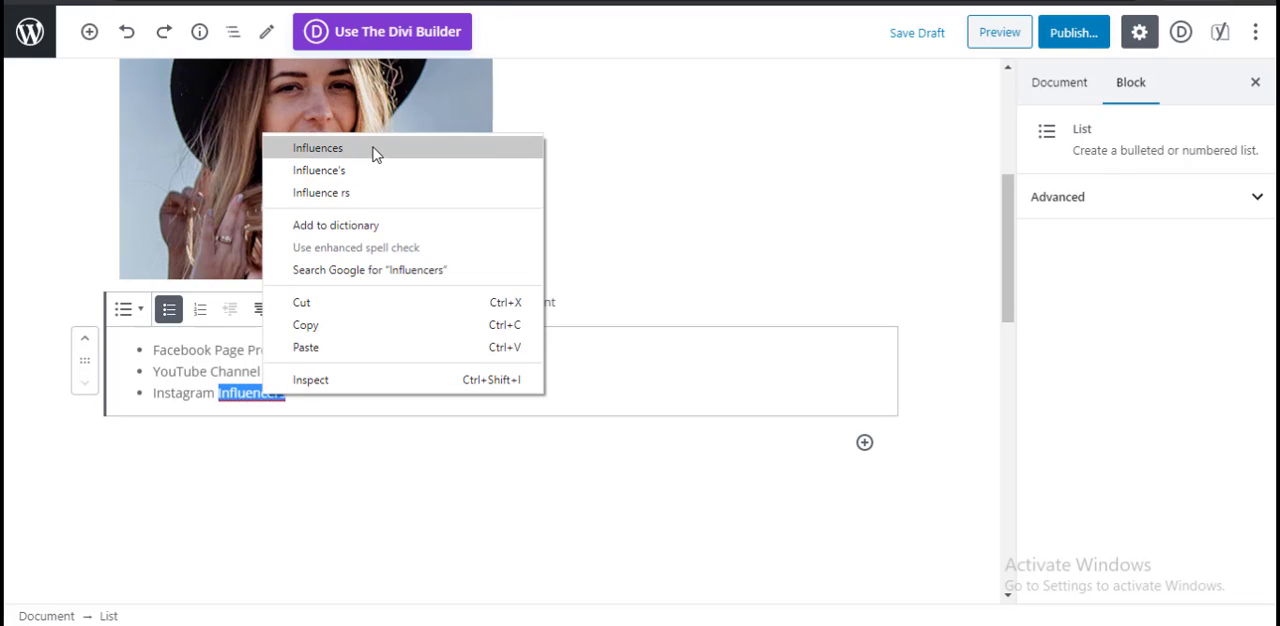
{"action": "left_click", "coordinate": [372, 148]}
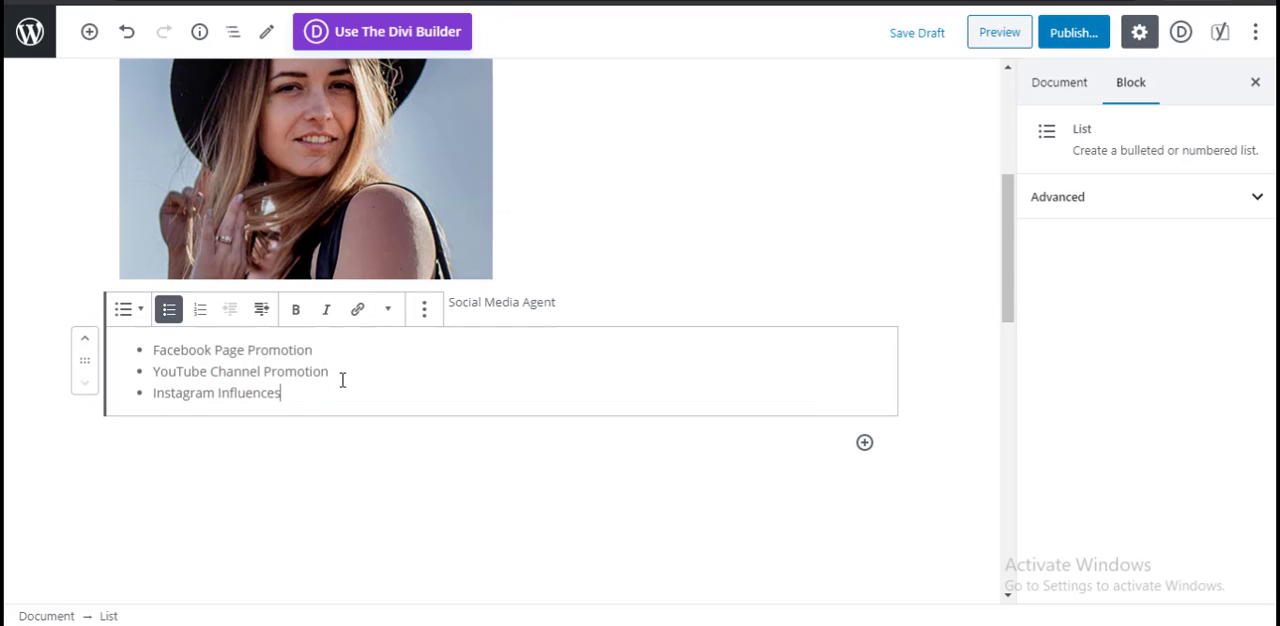
{"action": "key", "text": "Return"}
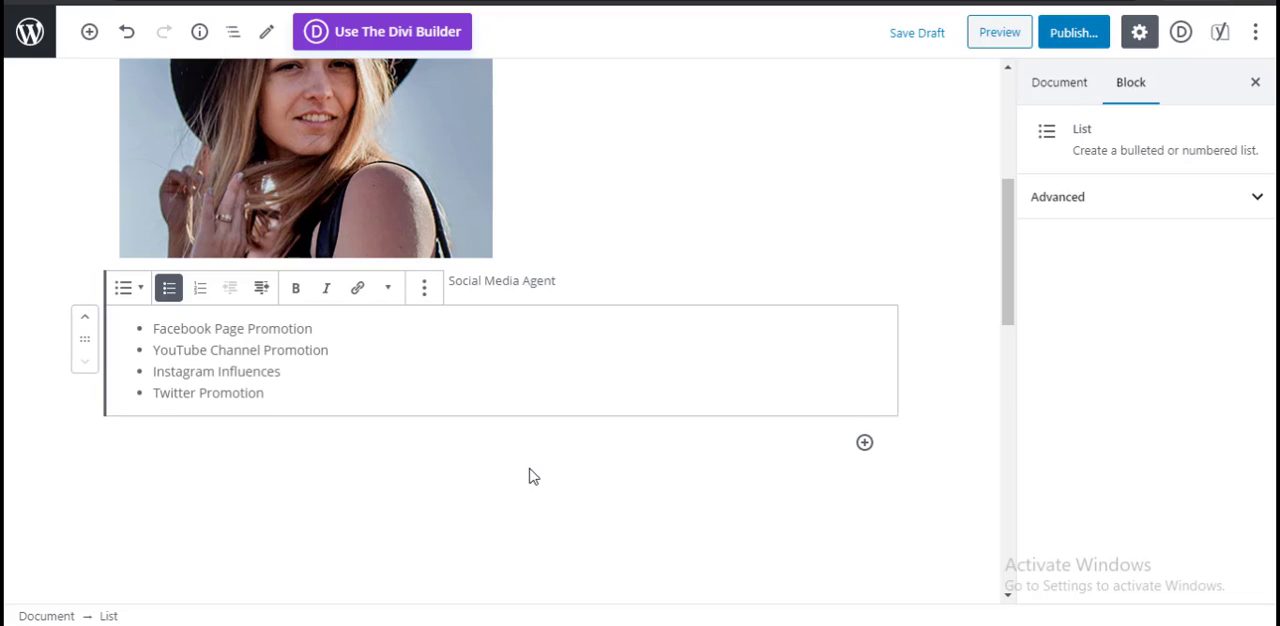
Step: Add a YouTube embed block below the services list
{"action": "left_click", "coordinate": [865, 442]}
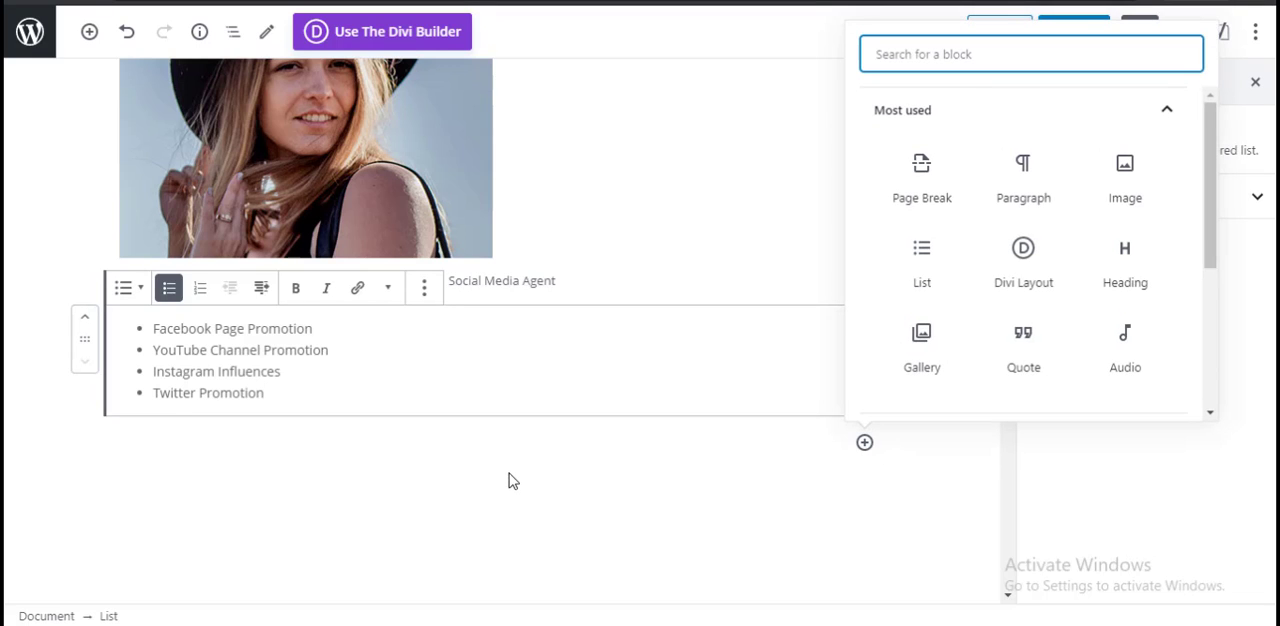
{"action": "scroll", "coordinate": [1106, 237], "scroll_direction": "down", "scroll_amount": 2}
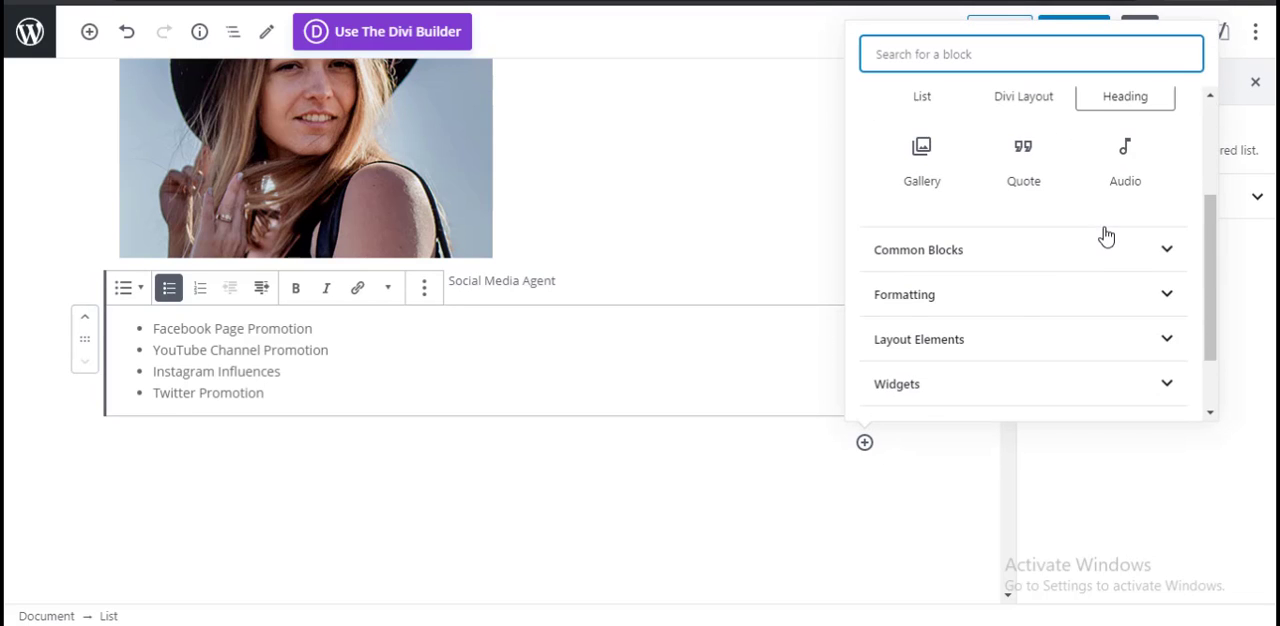
{"action": "scroll", "coordinate": [1004, 298], "scroll_direction": "up", "scroll_amount": 1}
{"action": "scroll", "coordinate": [1040, 270], "scroll_direction": "down", "scroll_amount": 3}
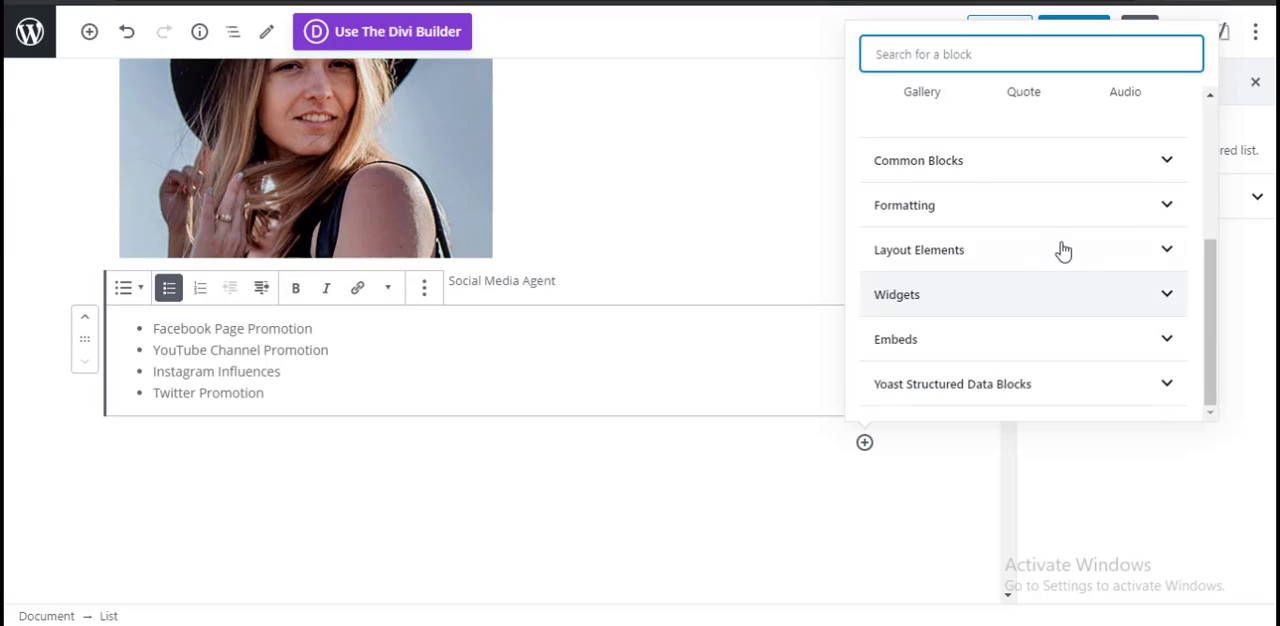
{"action": "scroll", "coordinate": [1074, 271], "scroll_direction": "up", "scroll_amount": 3}
{"action": "scroll", "coordinate": [1008, 350], "scroll_direction": "down", "scroll_amount": 3}
{"action": "left_click", "coordinate": [1037, 345]}
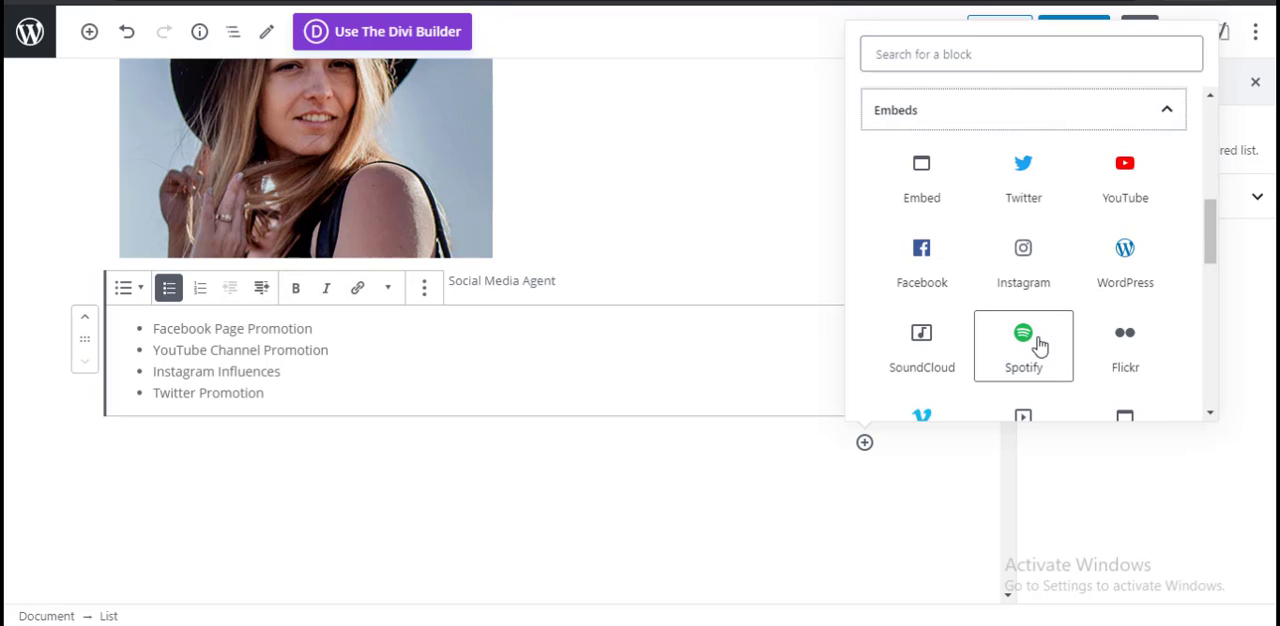
{"action": "left_click", "coordinate": [1137, 193]}
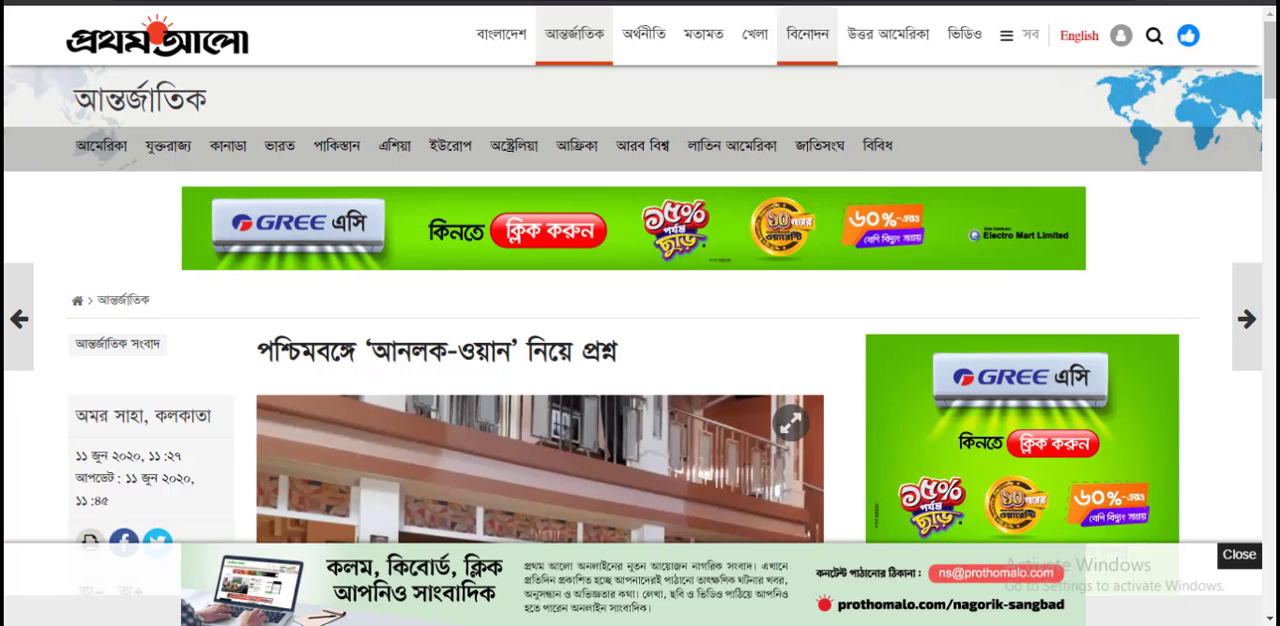
Step: On the Prothom Alo news site, go to the video section and open the video "বাজেট কী ?"
{"action": "left_click", "coordinate": [965, 34]}
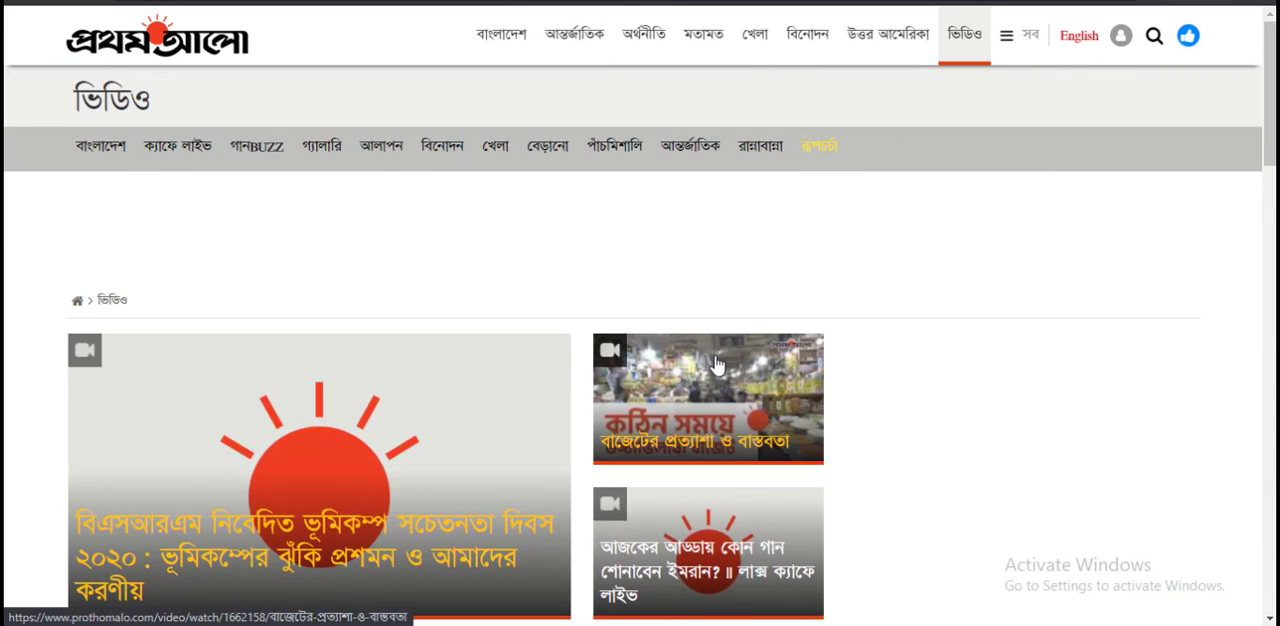
{"action": "scroll", "coordinate": [794, 357], "scroll_direction": "down", "scroll_amount": 2}
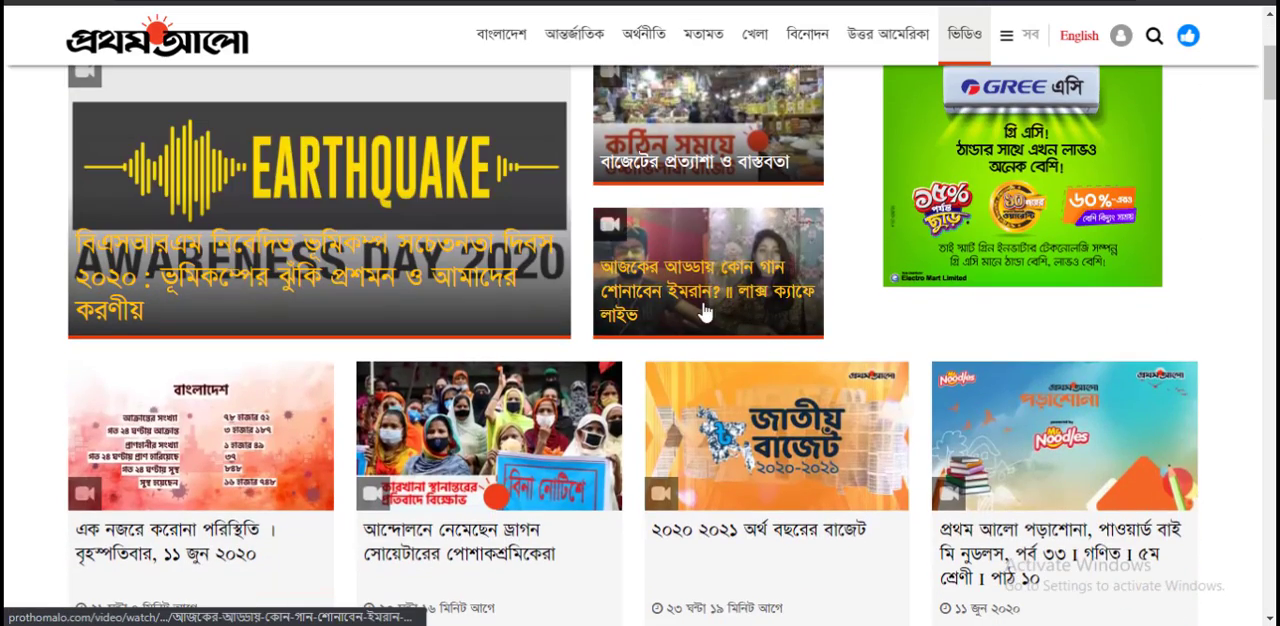
{"action": "scroll", "coordinate": [760, 330], "scroll_direction": "up", "scroll_amount": 2}
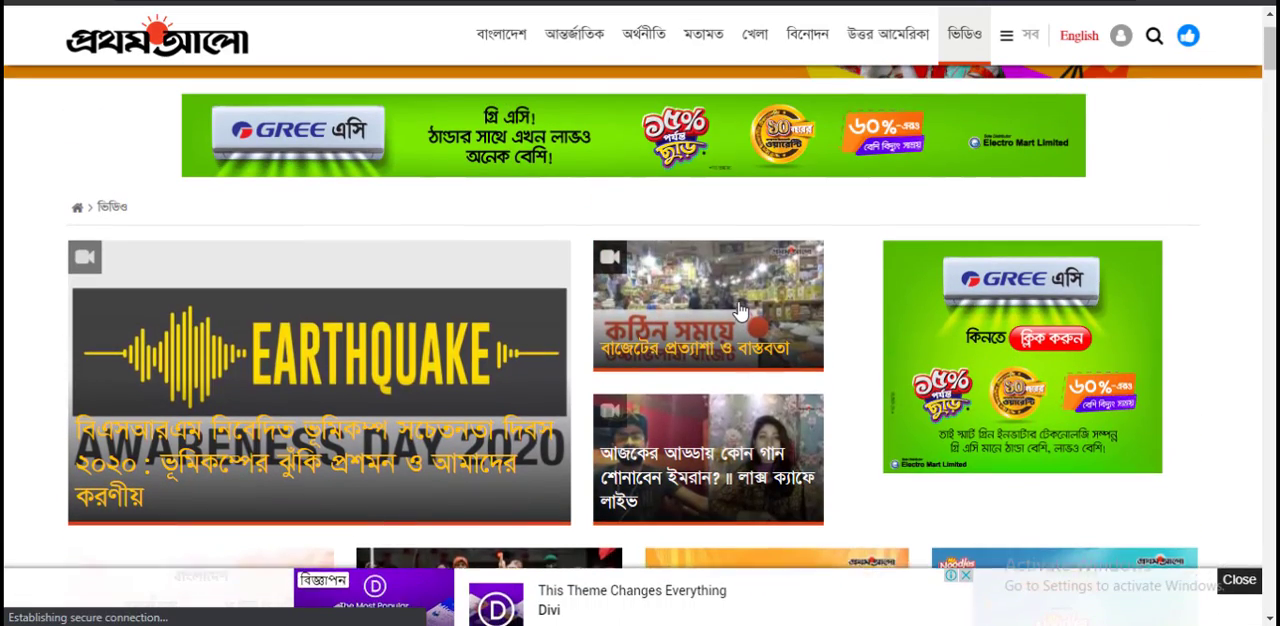
{"action": "scroll", "coordinate": [740, 316], "scroll_direction": "down", "scroll_amount": 2}
{"action": "scroll", "coordinate": [737, 308], "scroll_direction": "down", "scroll_amount": 5}
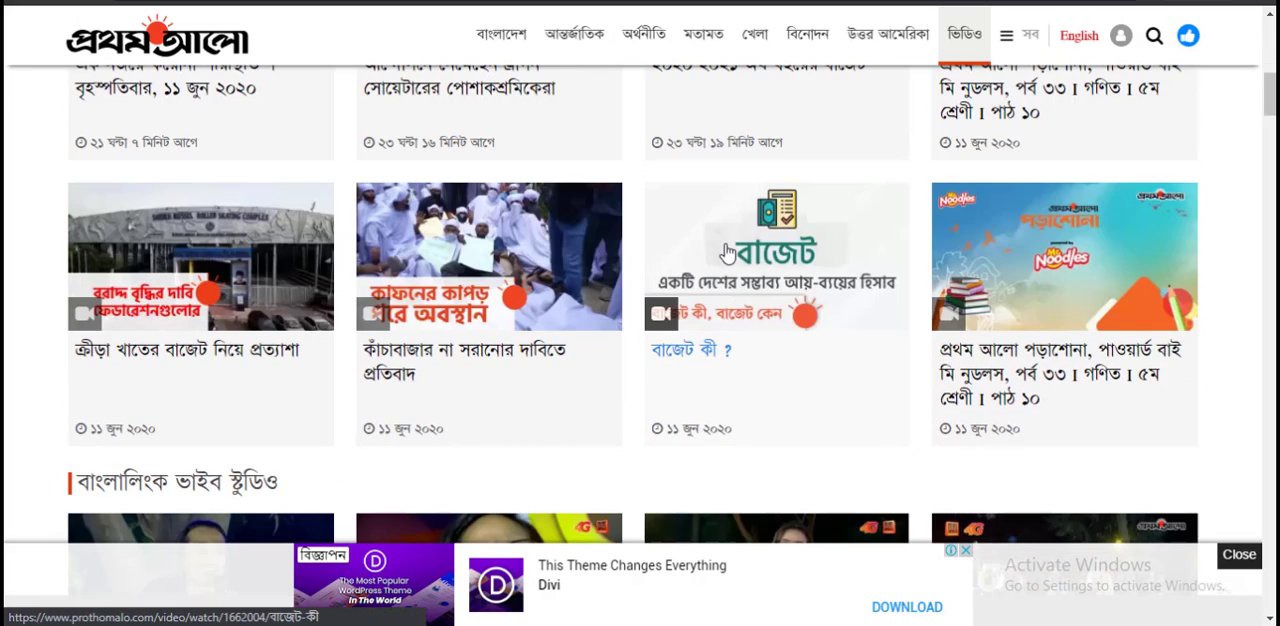
{"action": "left_click", "coordinate": [731, 297]}
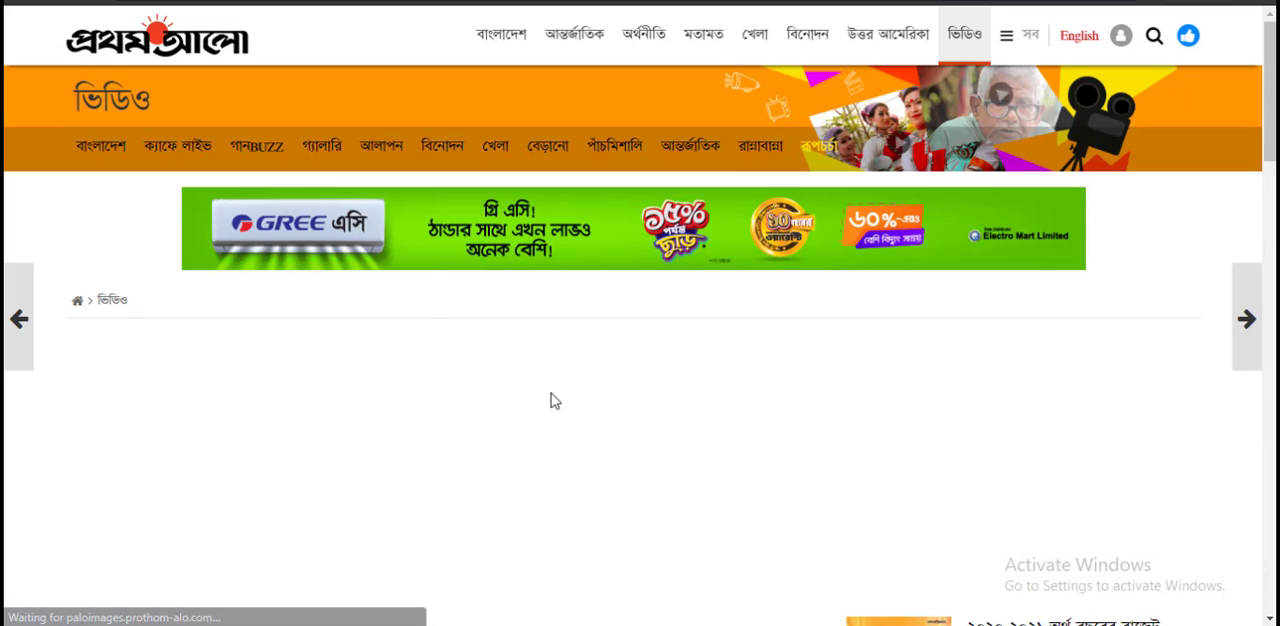
Step: Start playing the budget video in the article and open it on YouTube
{"action": "scroll", "coordinate": [531, 417], "scroll_direction": "down", "scroll_amount": 5}
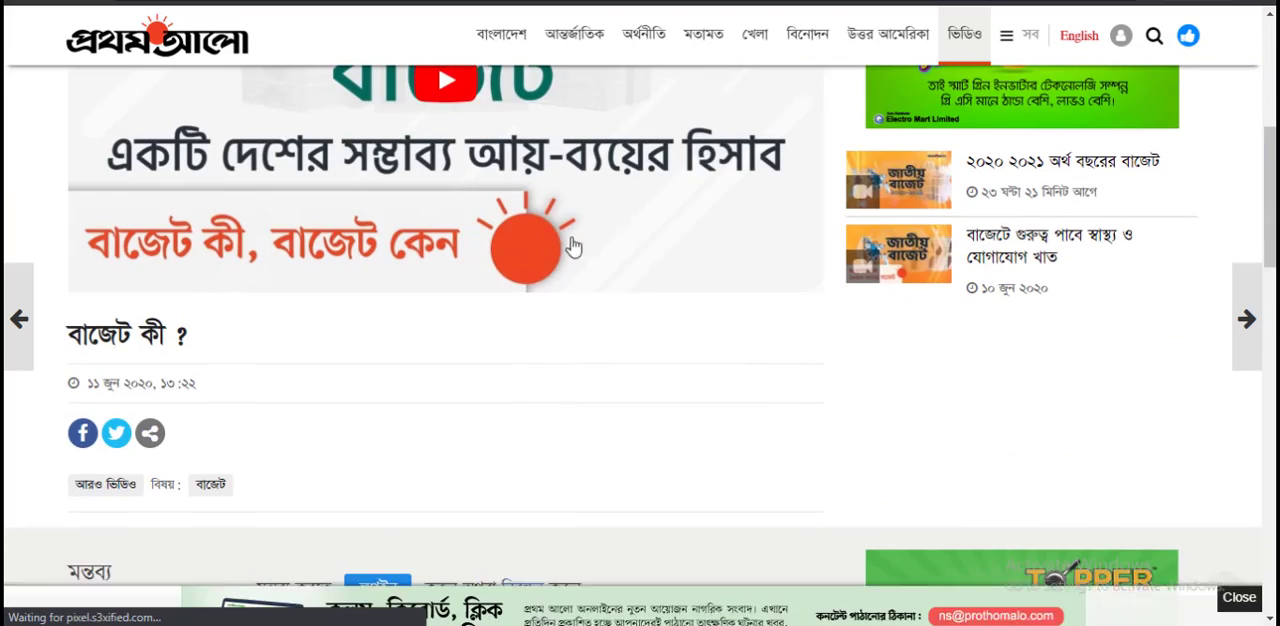
{"action": "scroll", "coordinate": [548, 360], "scroll_direction": "up", "scroll_amount": 2}
{"action": "left_click", "coordinate": [553, 335]}
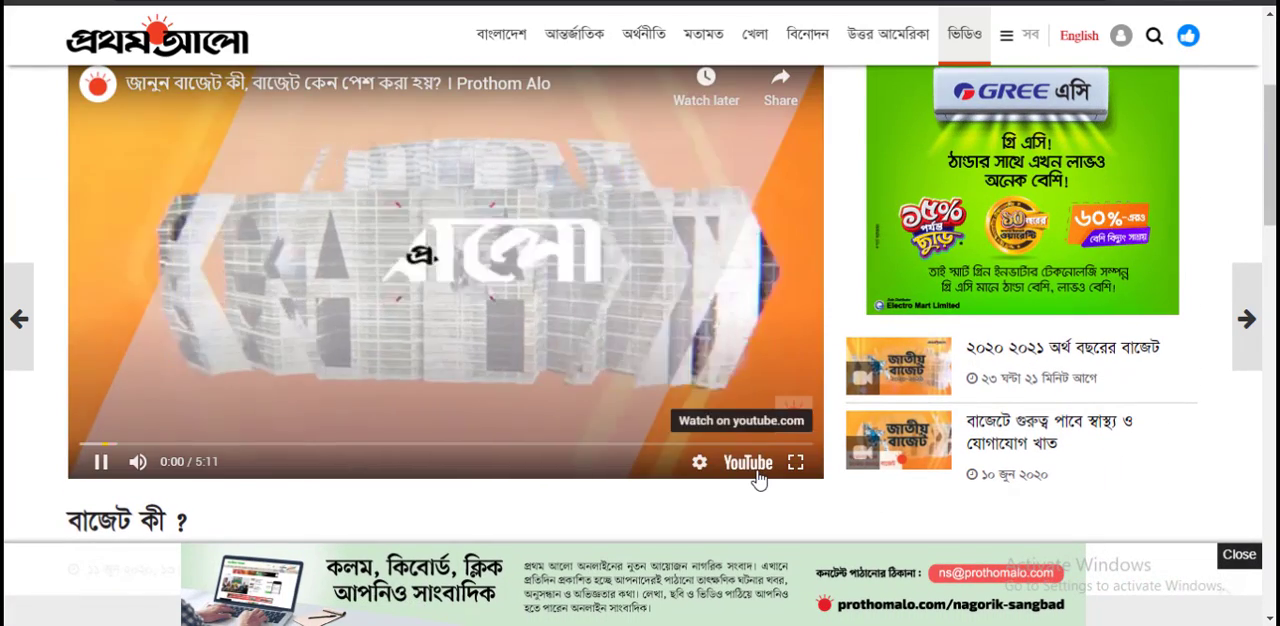
{"action": "left_click", "coordinate": [752, 466]}
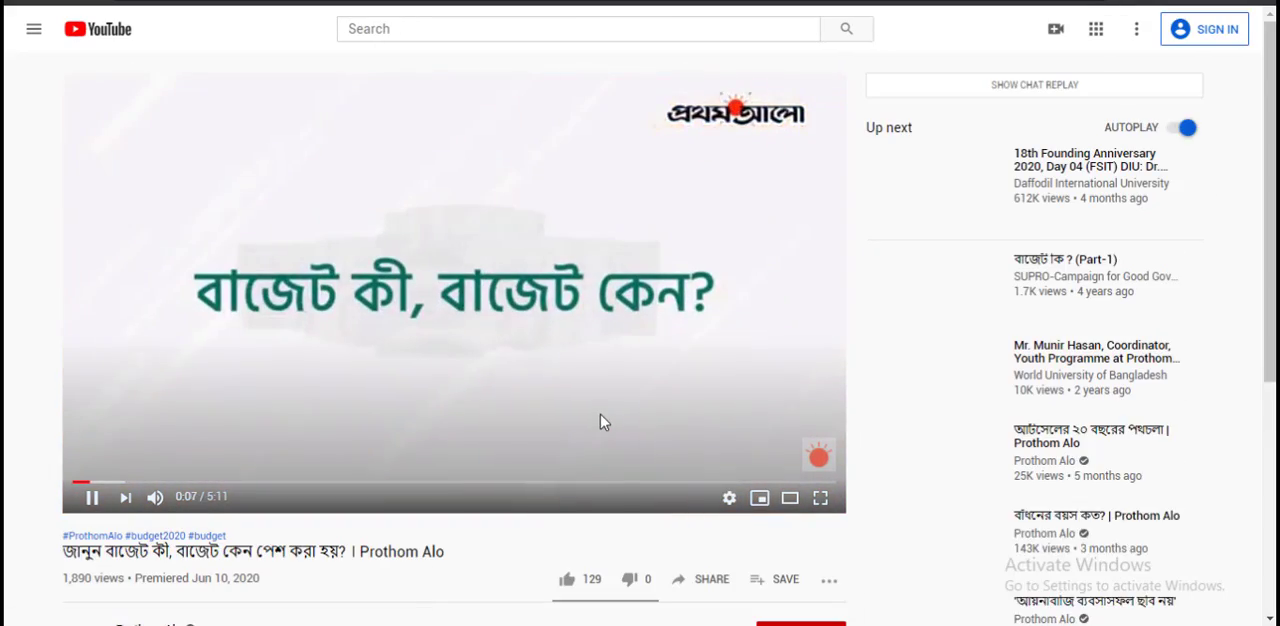
Step: Copy the share link of the budget video on YouTube and leave the share dialog
{"action": "scroll", "coordinate": [603, 420], "scroll_direction": "down", "scroll_amount": 1}
{"action": "left_click", "coordinate": [706, 490]}
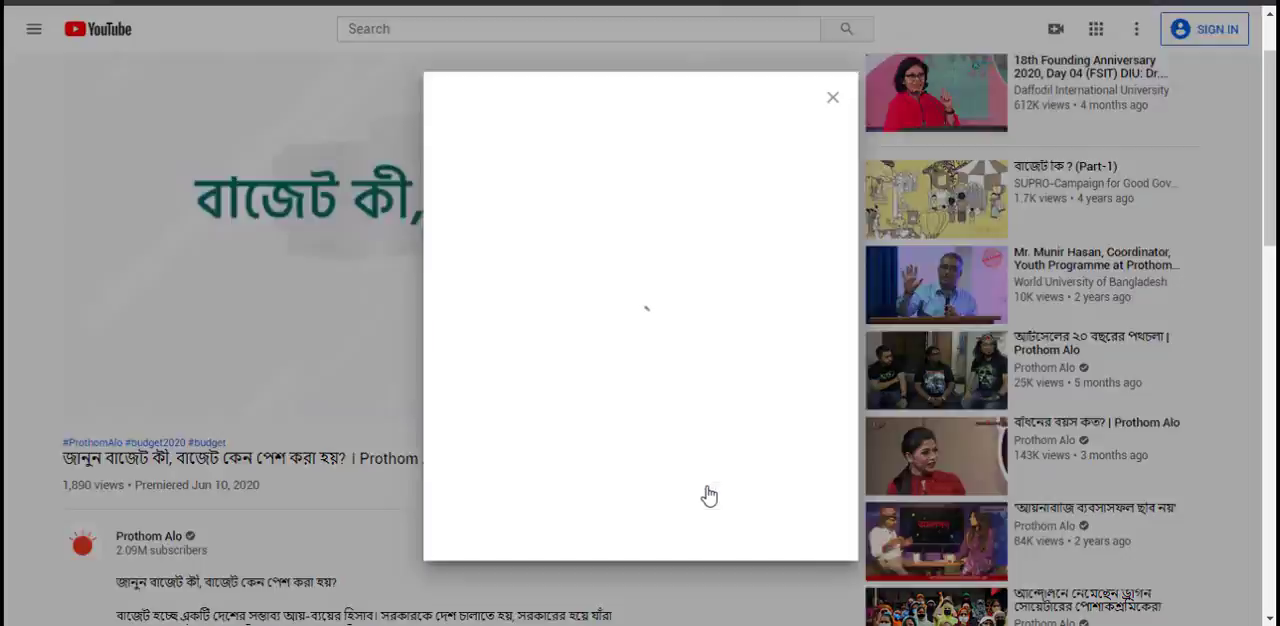
{"action": "left_click", "coordinate": [797, 358]}
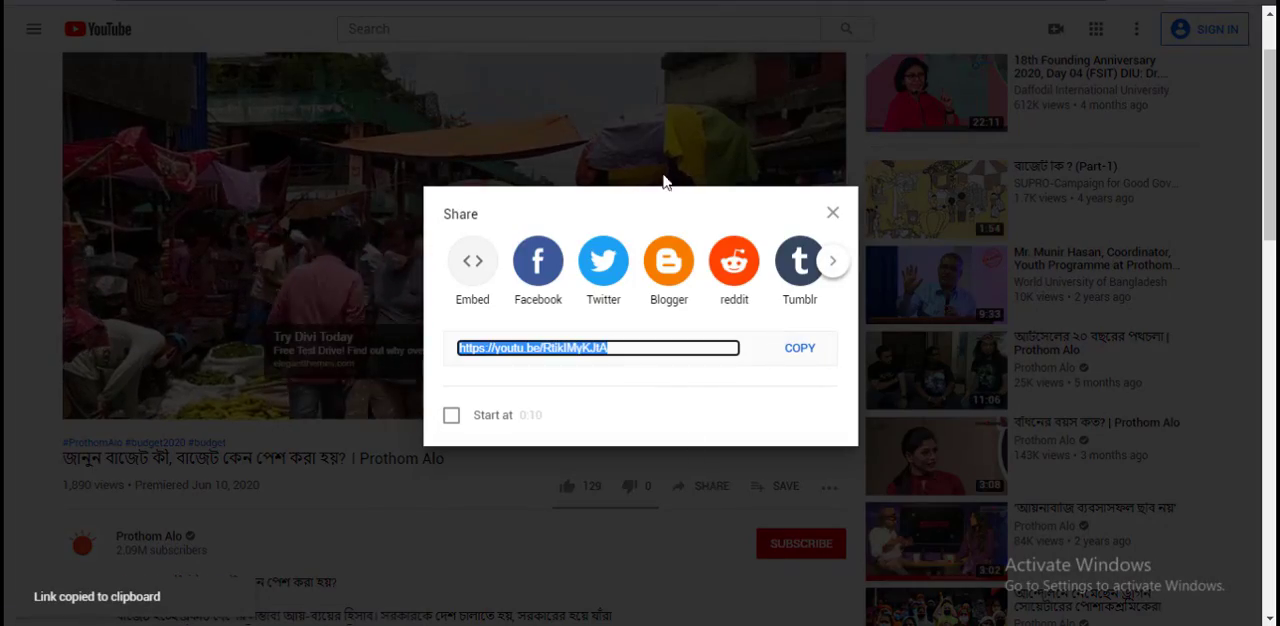
{"action": "left_click", "coordinate": [640, 114]}
Step: Switch back to the WordPress page editor, paste the copied link into the YouTube block and embed the video
{"action": "left_click", "coordinate": [315, 217]}
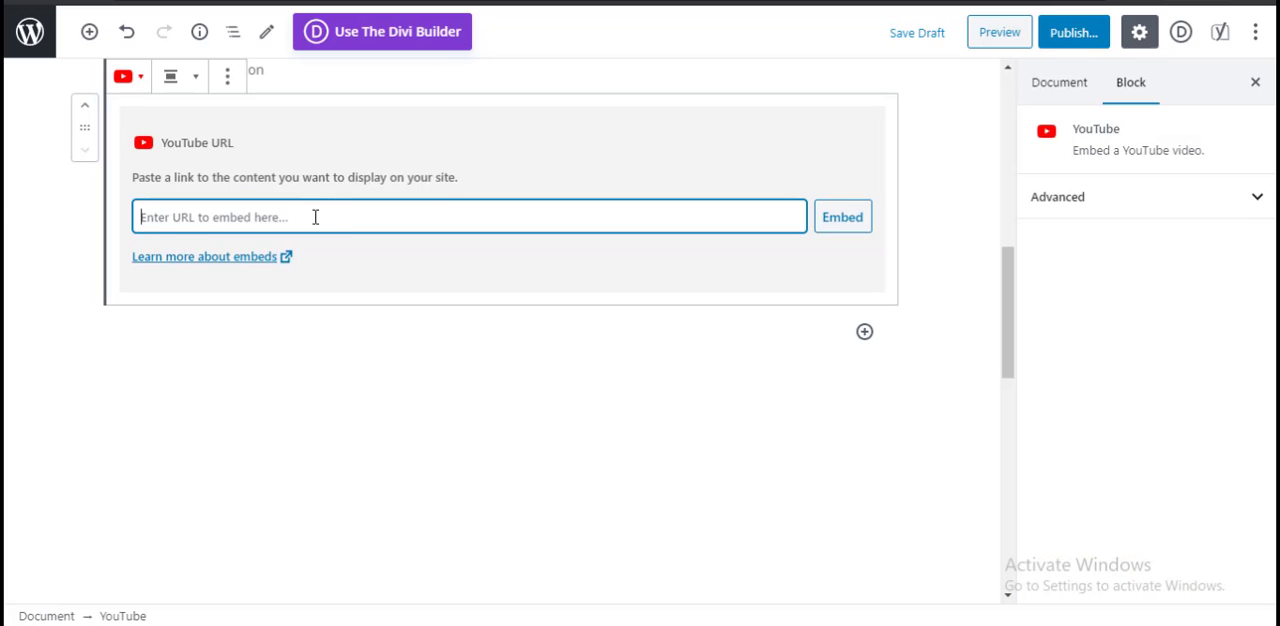
{"action": "key", "text": "ctrl+v"}
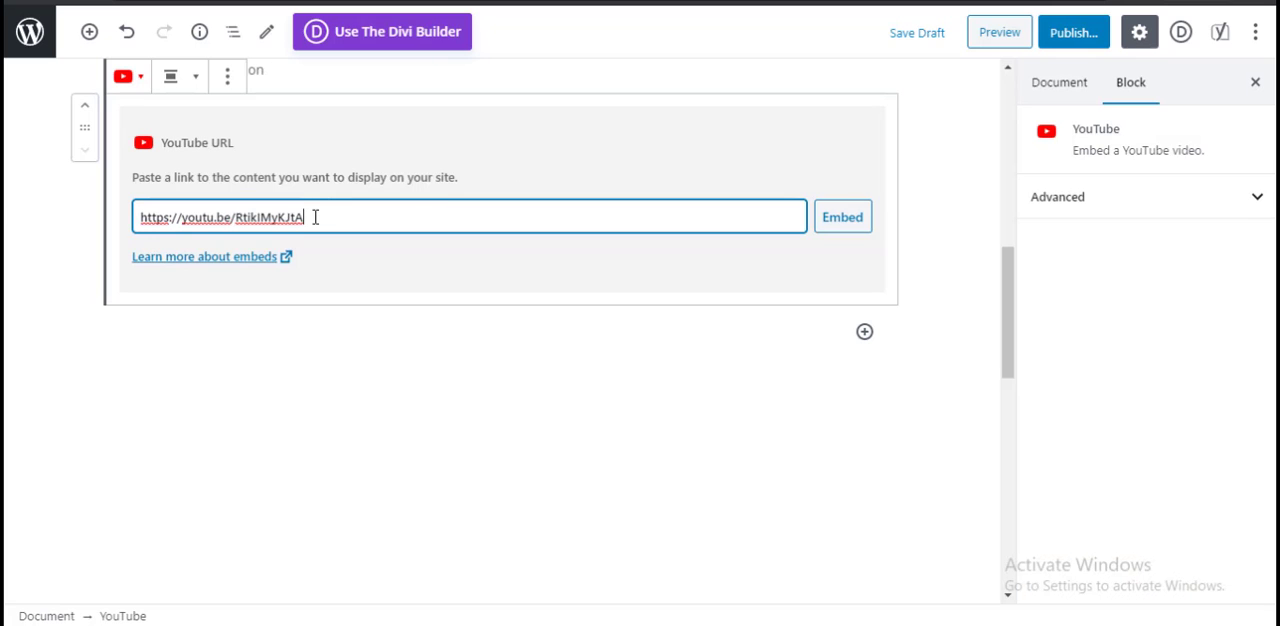
{"action": "left_click", "coordinate": [862, 228]}
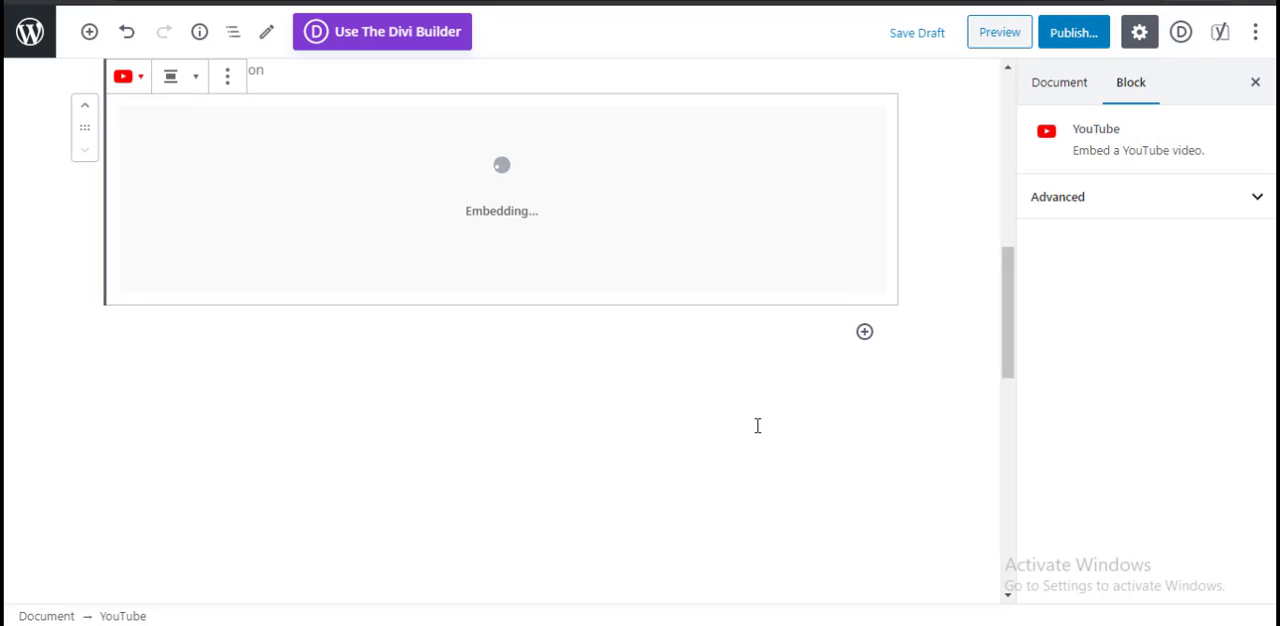
Step: Add a Heading block below the embedded YouTube video
{"action": "scroll", "coordinate": [908, 431], "scroll_direction": "up", "scroll_amount": 6}
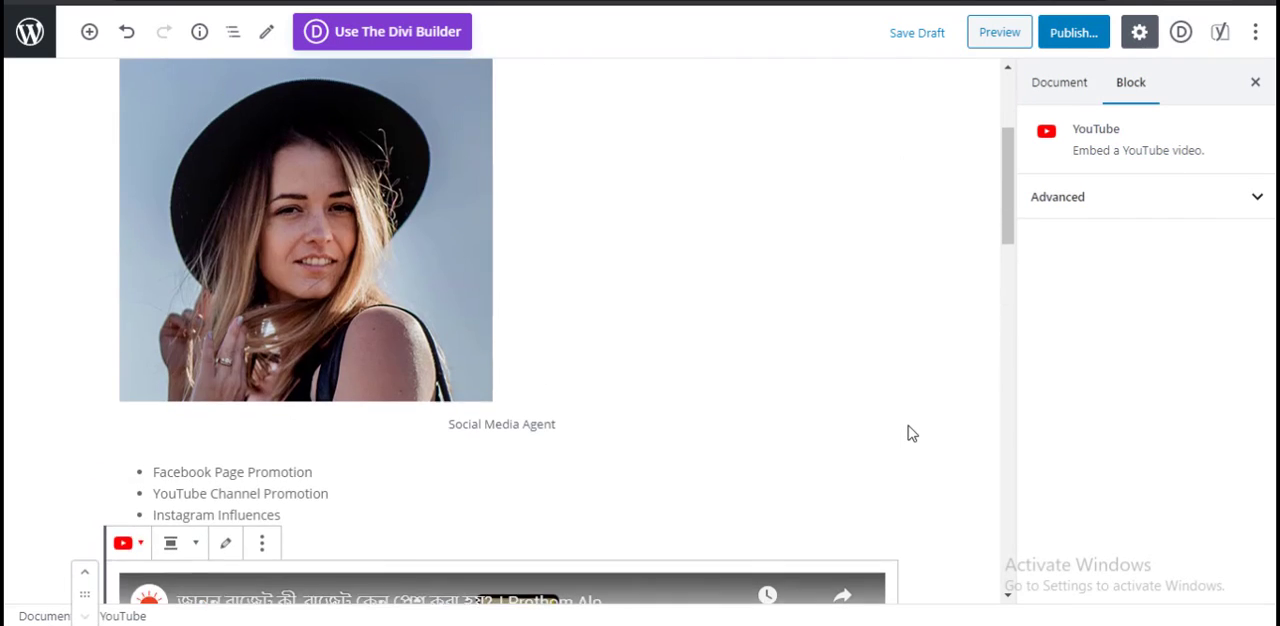
{"action": "scroll", "coordinate": [837, 440], "scroll_direction": "down", "scroll_amount": 10}
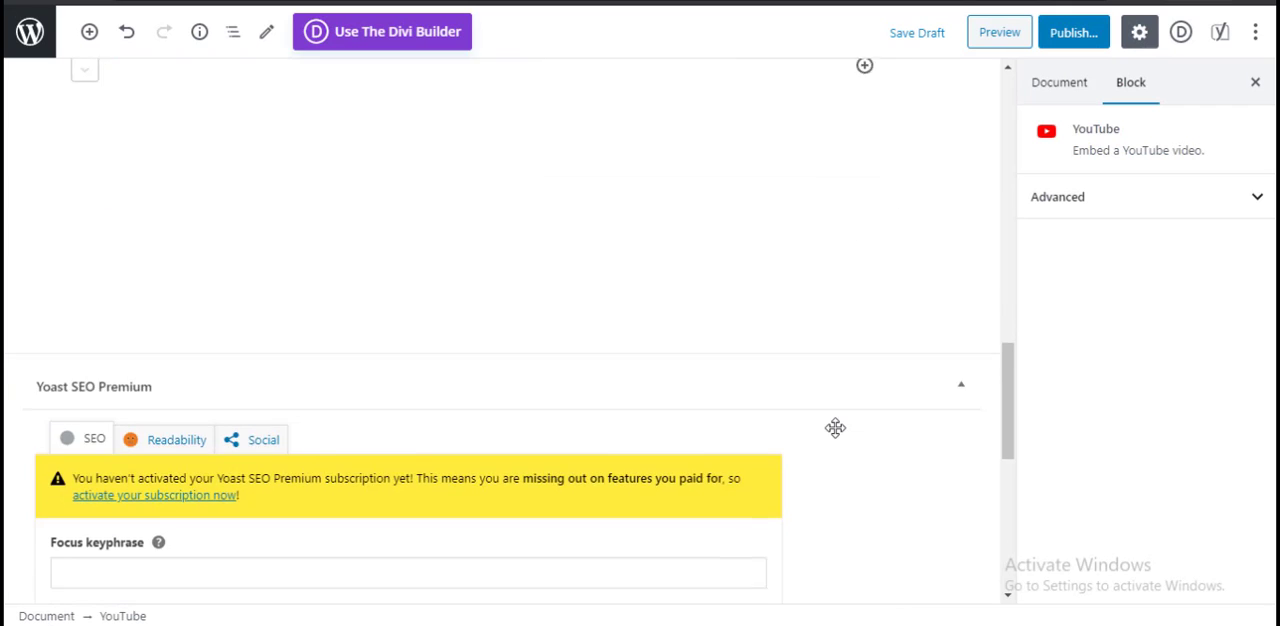
{"action": "scroll", "coordinate": [835, 432], "scroll_direction": "up", "scroll_amount": 5}
{"action": "scroll", "coordinate": [820, 440], "scroll_direction": "down", "scroll_amount": 3}
{"action": "left_click", "coordinate": [741, 368]}
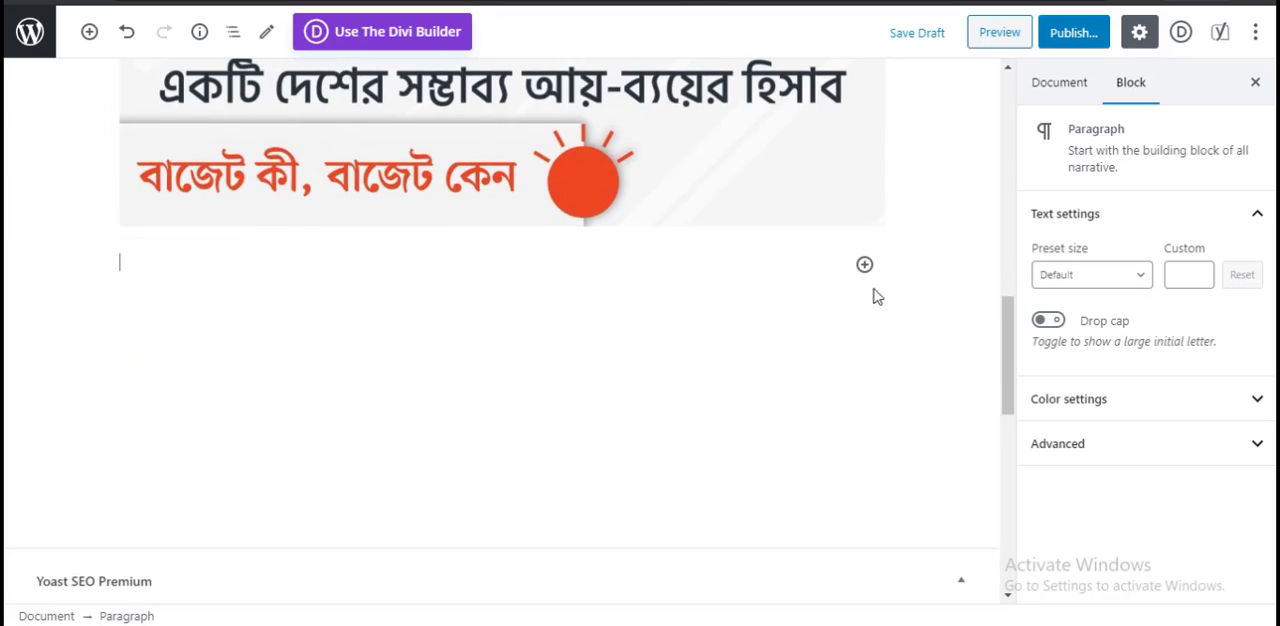
{"action": "left_click", "coordinate": [864, 264]}
{"action": "scroll", "coordinate": [998, 460], "scroll_direction": "down", "scroll_amount": 1}
{"action": "scroll", "coordinate": [998, 460], "scroll_direction": "down", "scroll_amount": 2}
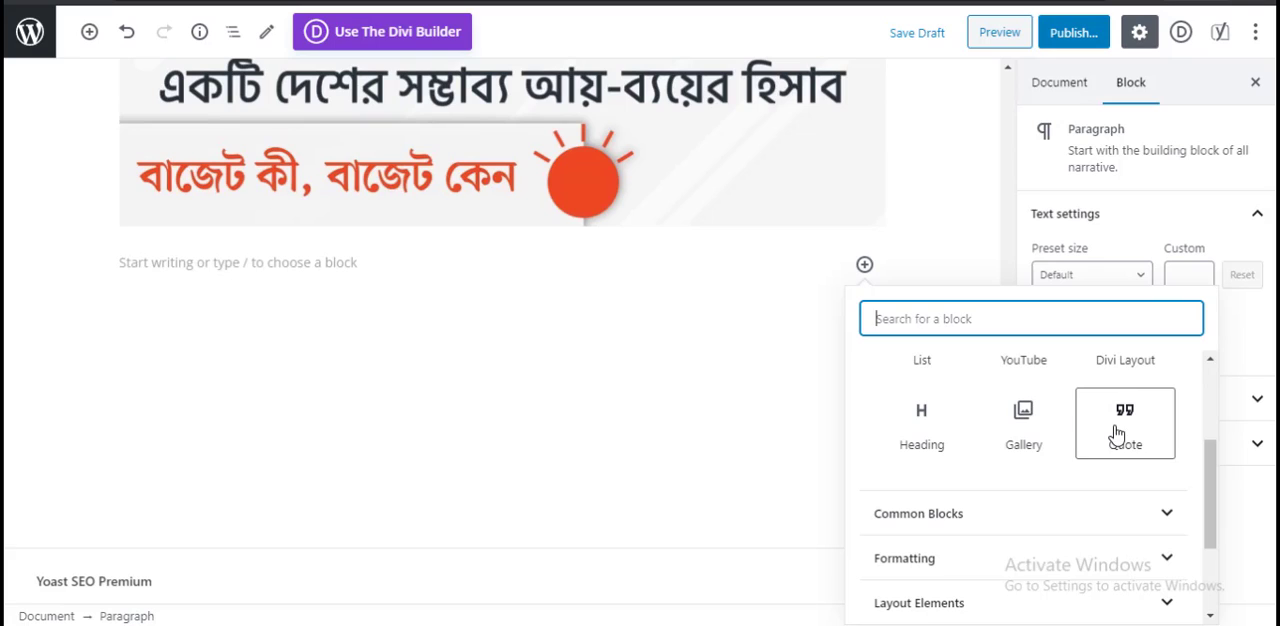
{"action": "left_click", "coordinate": [928, 432]}
{"action": "scroll", "coordinate": [347, 274], "scroll_direction": "up", "scroll_amount": 1}
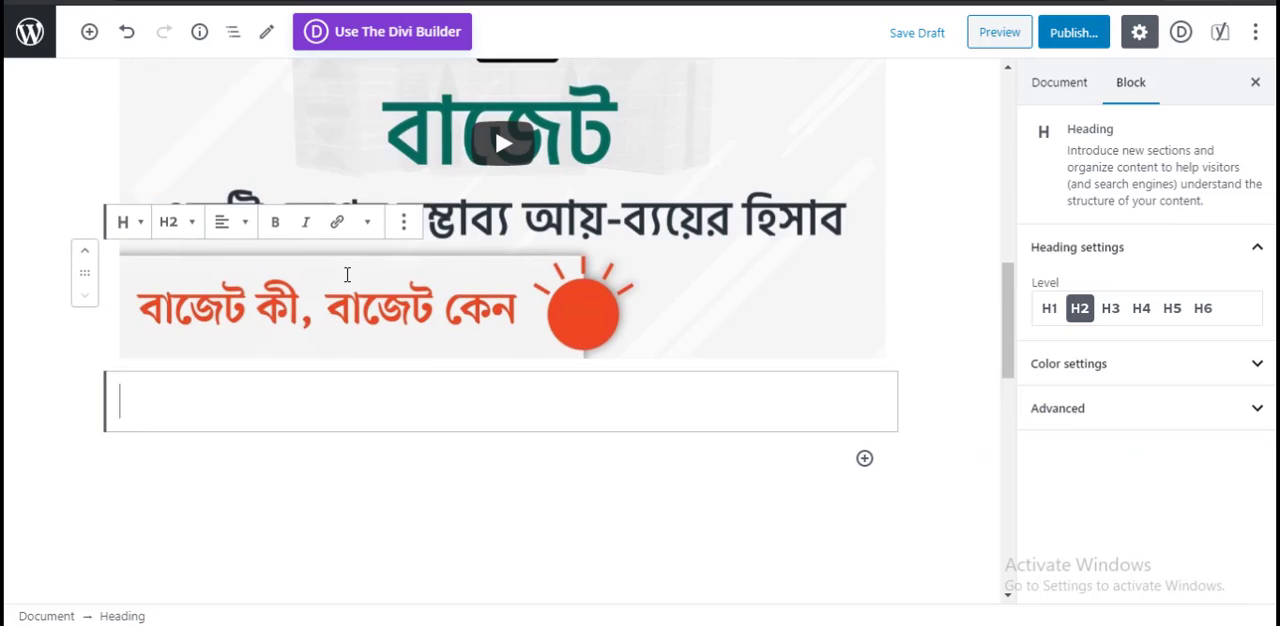
Step: Enter "Budget in Bangladesh 2020" as the text of the heading below the embedded video
{"action": "type", "text": "Bu"}
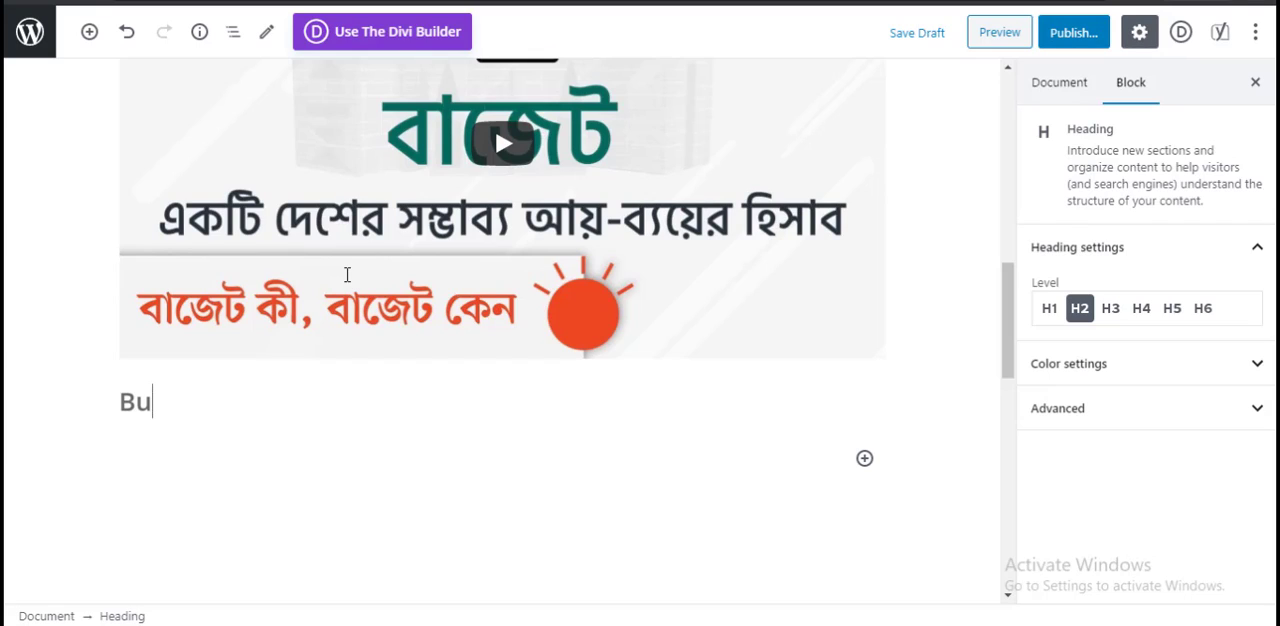
{"action": "type", "text": "dget i"}
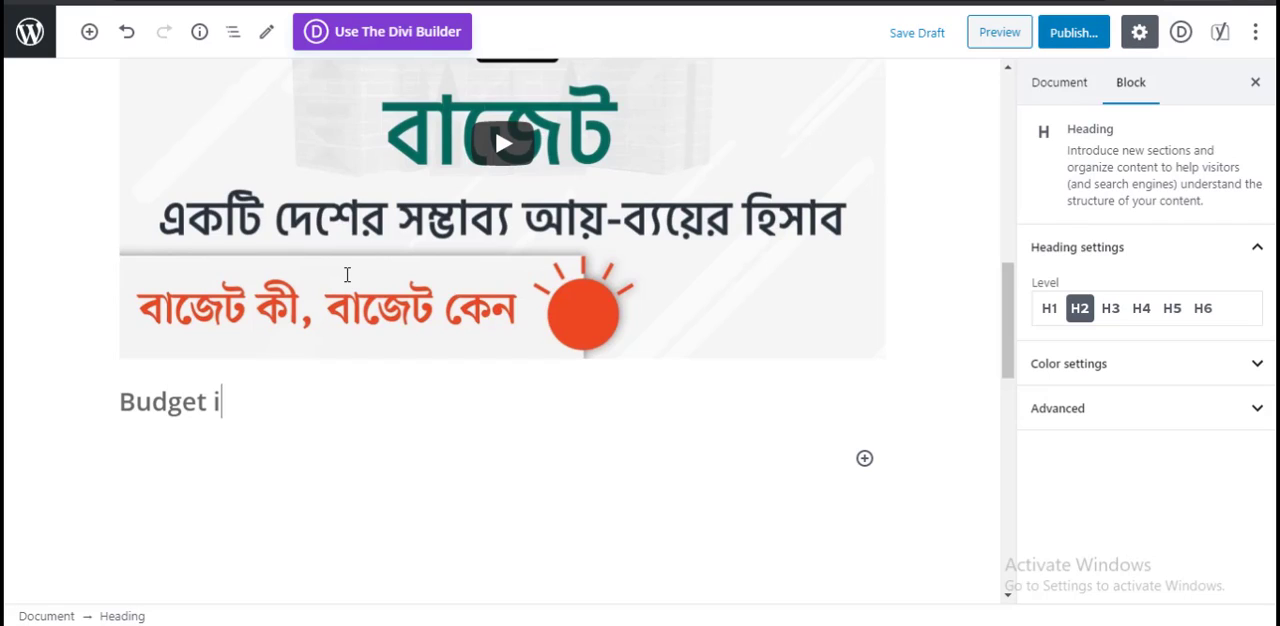
{"action": "type", "text": "n Bang"}
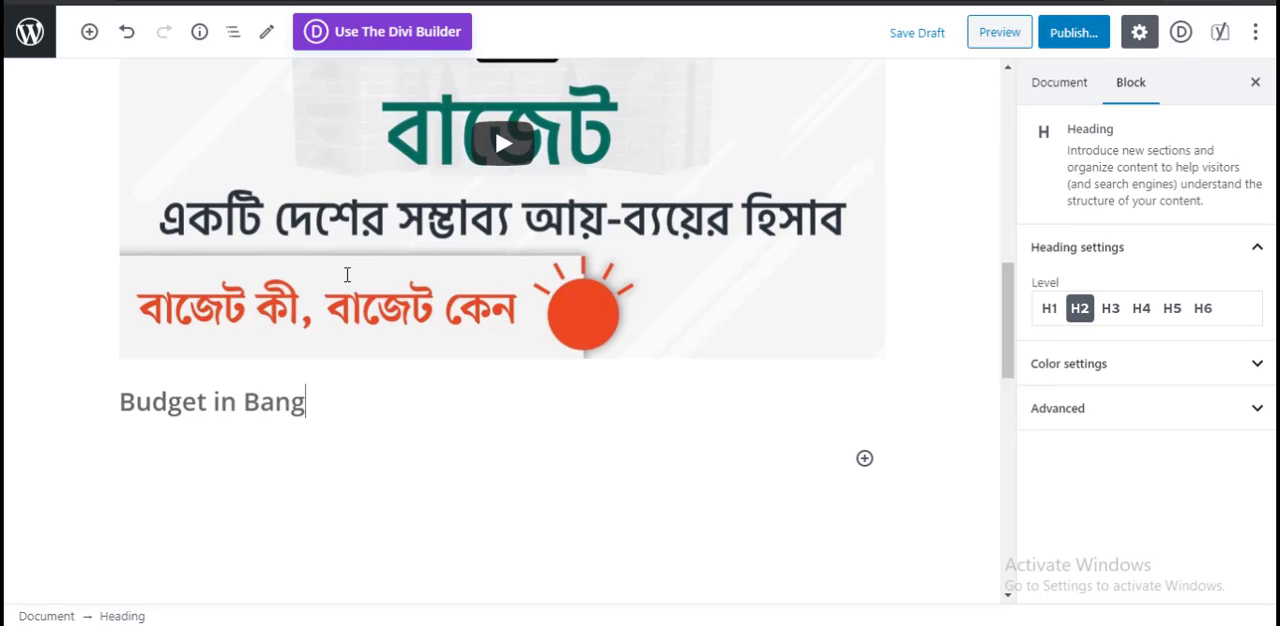
{"action": "type", "text": "ladesh "}
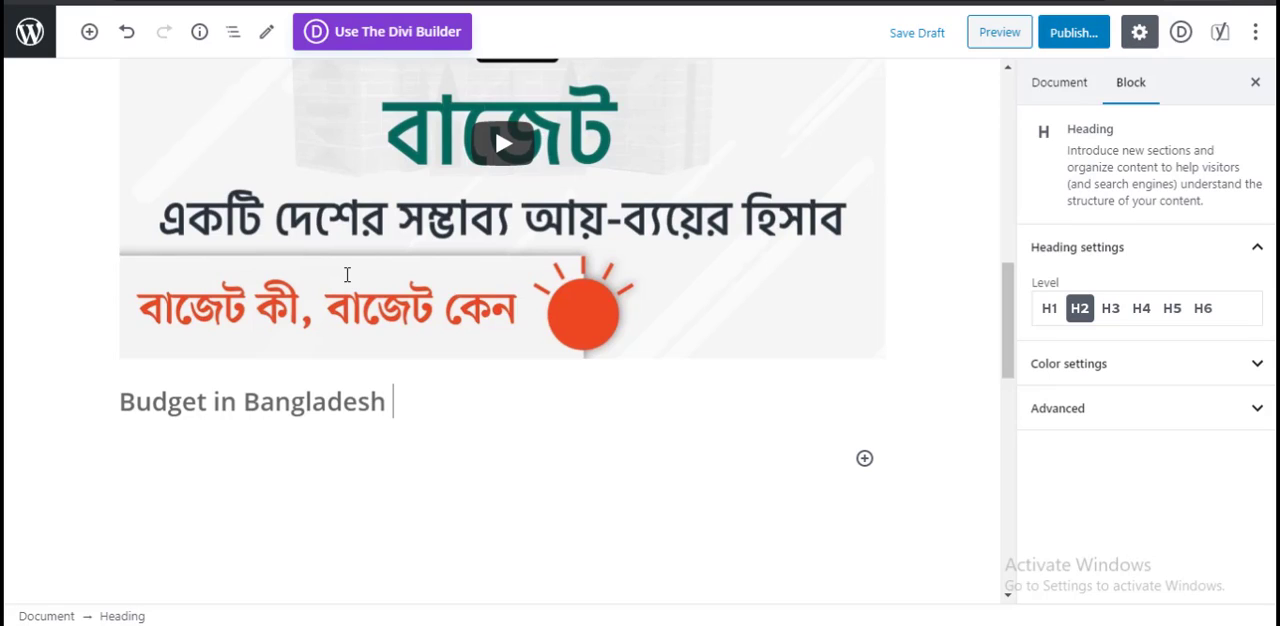
{"action": "type", "text": "2020"}
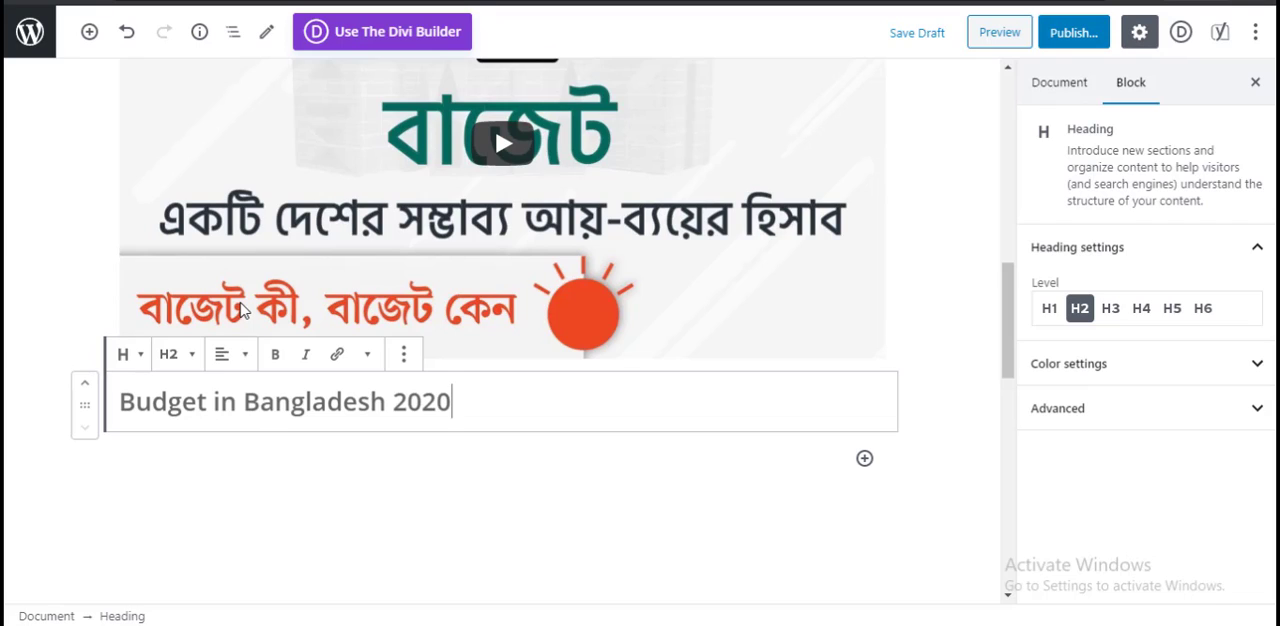
Step: Change the level of the "Budget in Bangladesh 2020" heading to Heading 3
{"action": "left_click", "coordinate": [181, 355]}
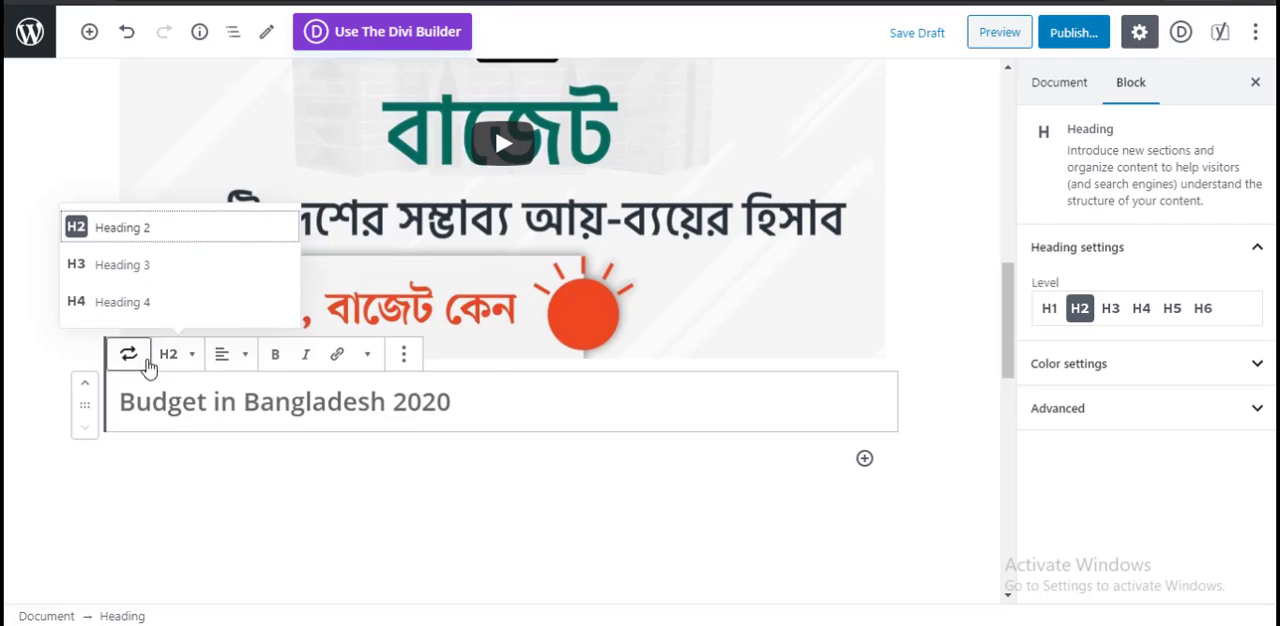
{"action": "left_click", "coordinate": [190, 281]}
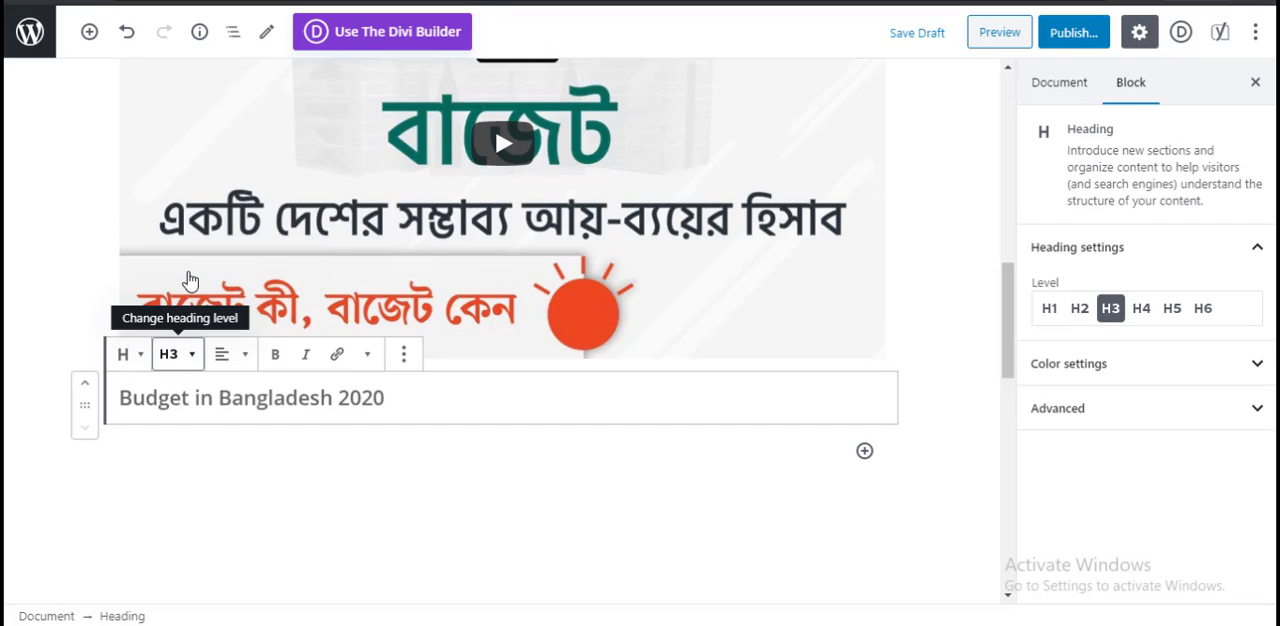
{"action": "left_click", "coordinate": [192, 357]}
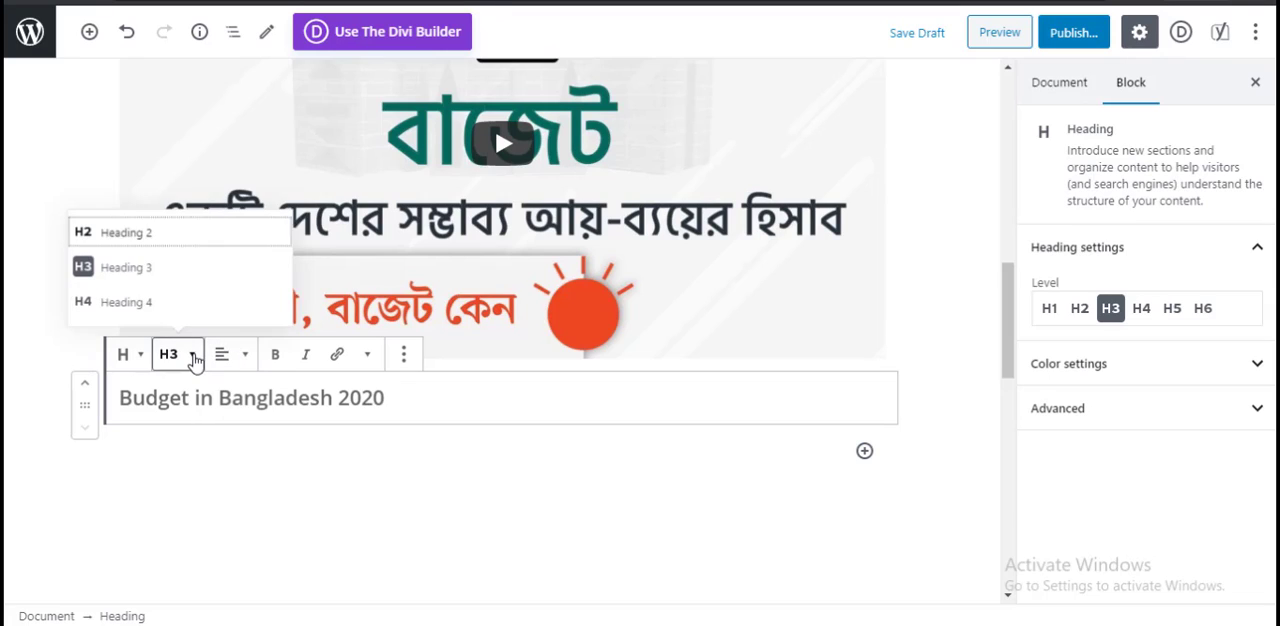
{"action": "left_click", "coordinate": [203, 268]}
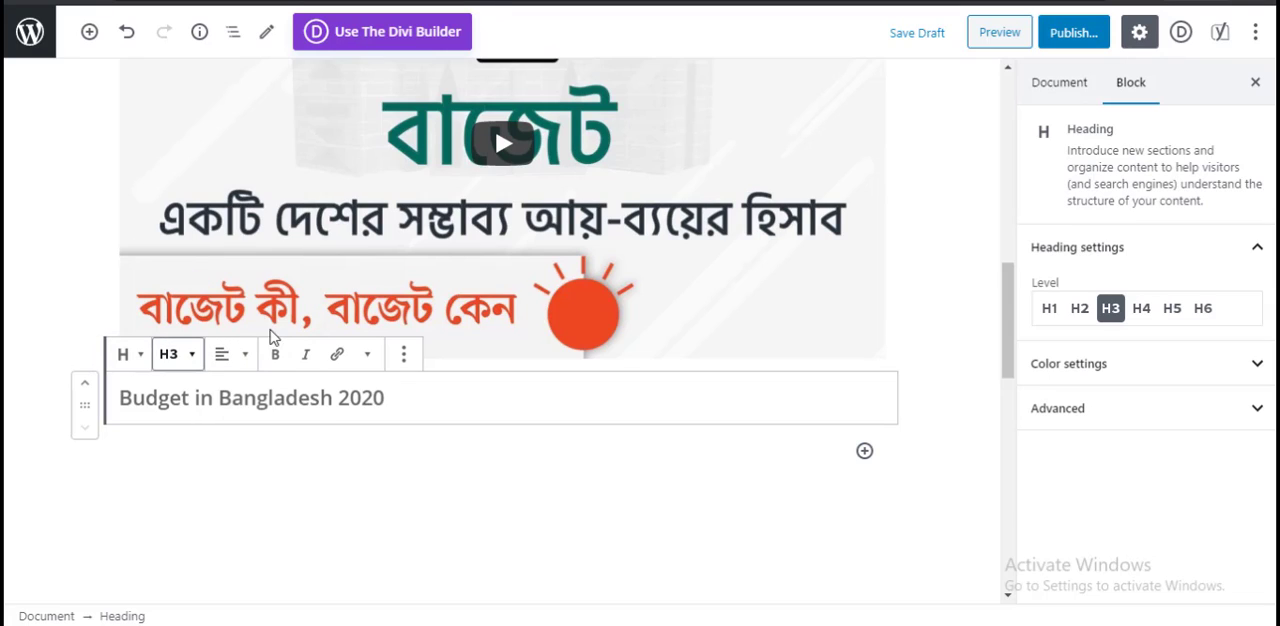
{"action": "left_click", "coordinate": [335, 476]}
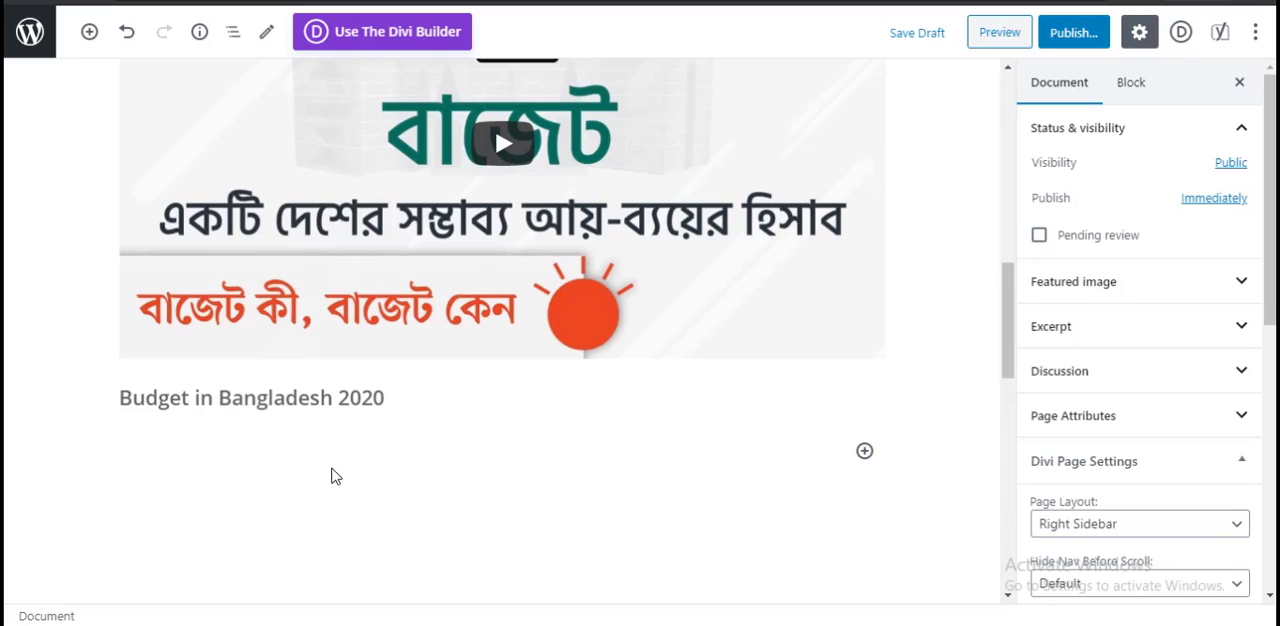
Step: Add a Quote block below the "Budget in Bangladesh 2020" heading
{"action": "left_click", "coordinate": [444, 400]}
{"action": "left_click", "coordinate": [576, 440]}
{"action": "left_click", "coordinate": [864, 451]}
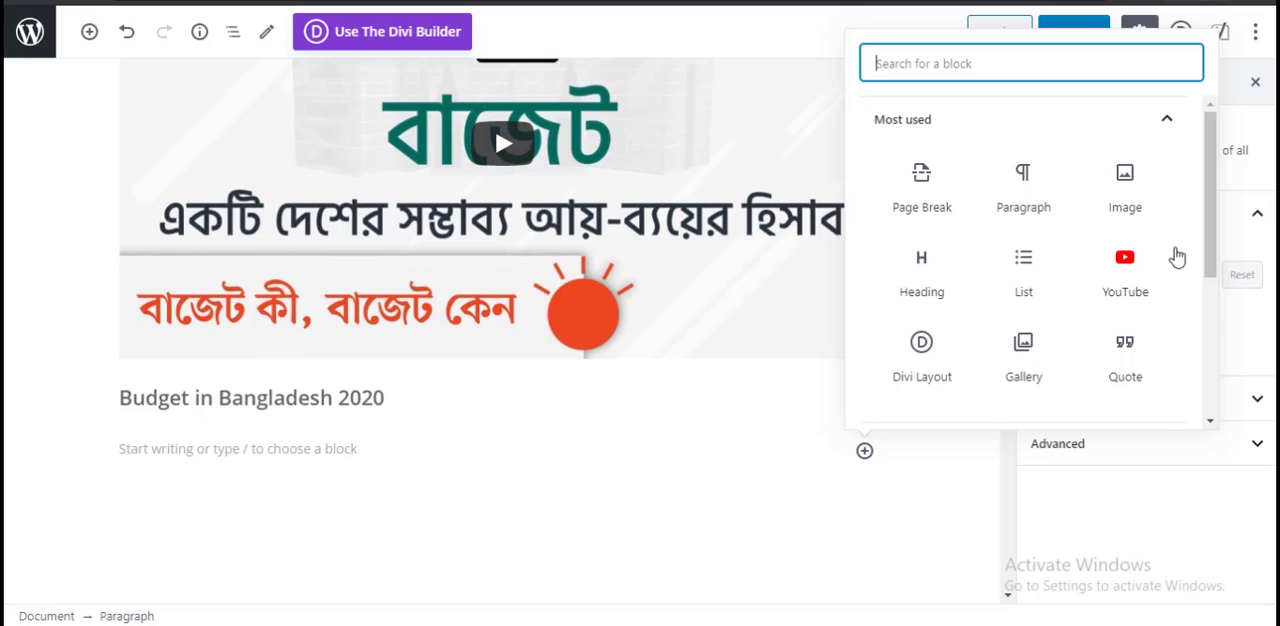
{"action": "scroll", "coordinate": [1174, 256], "scroll_direction": "down", "scroll_amount": 1}
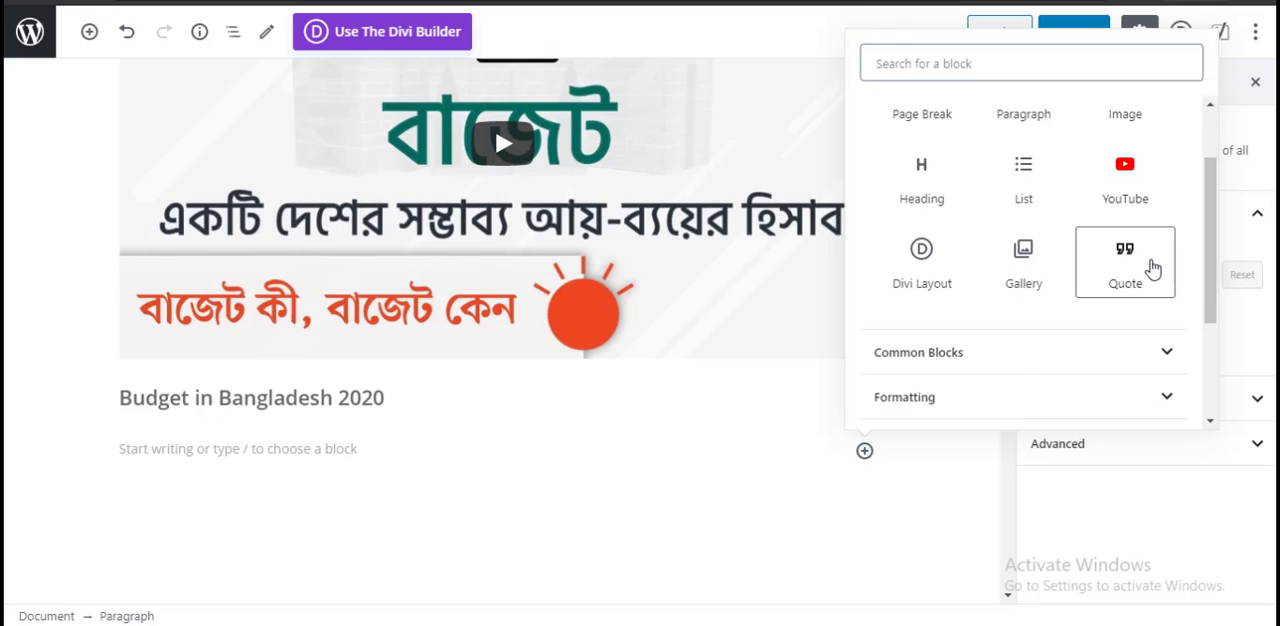
{"action": "left_click", "coordinate": [1168, 262]}
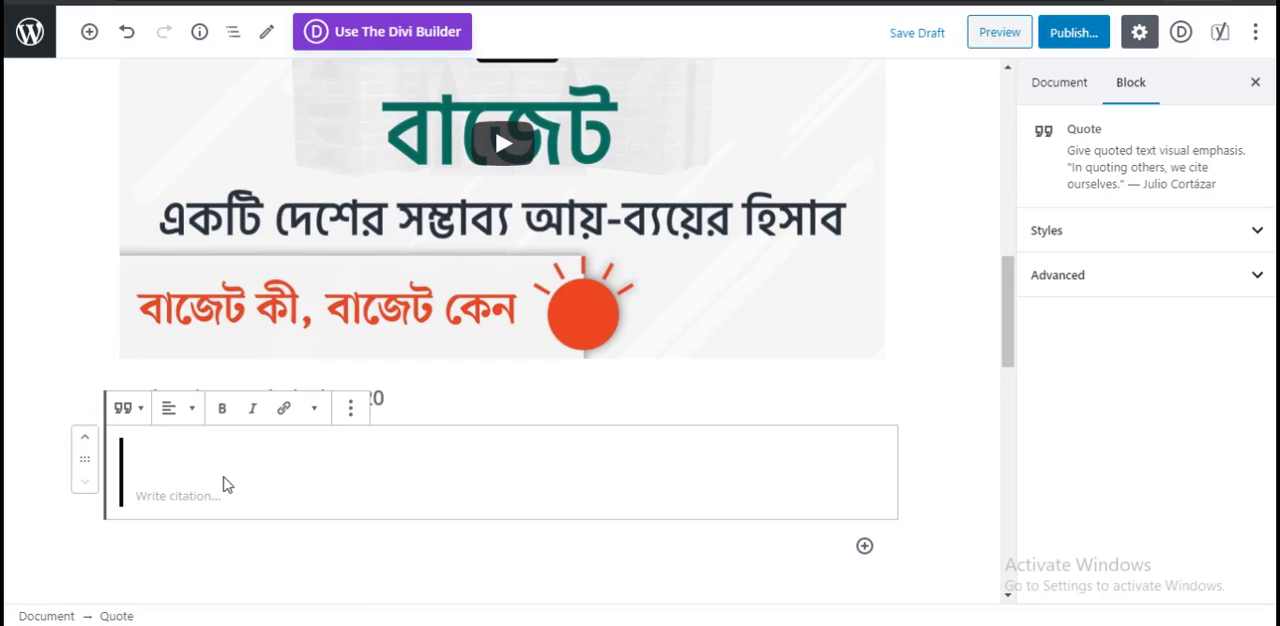
Step: Write "Stay Safe, Stay Home" as the quote with the citation "covid-19"
{"action": "type", "text": "Stay Safe, Stay Home"}
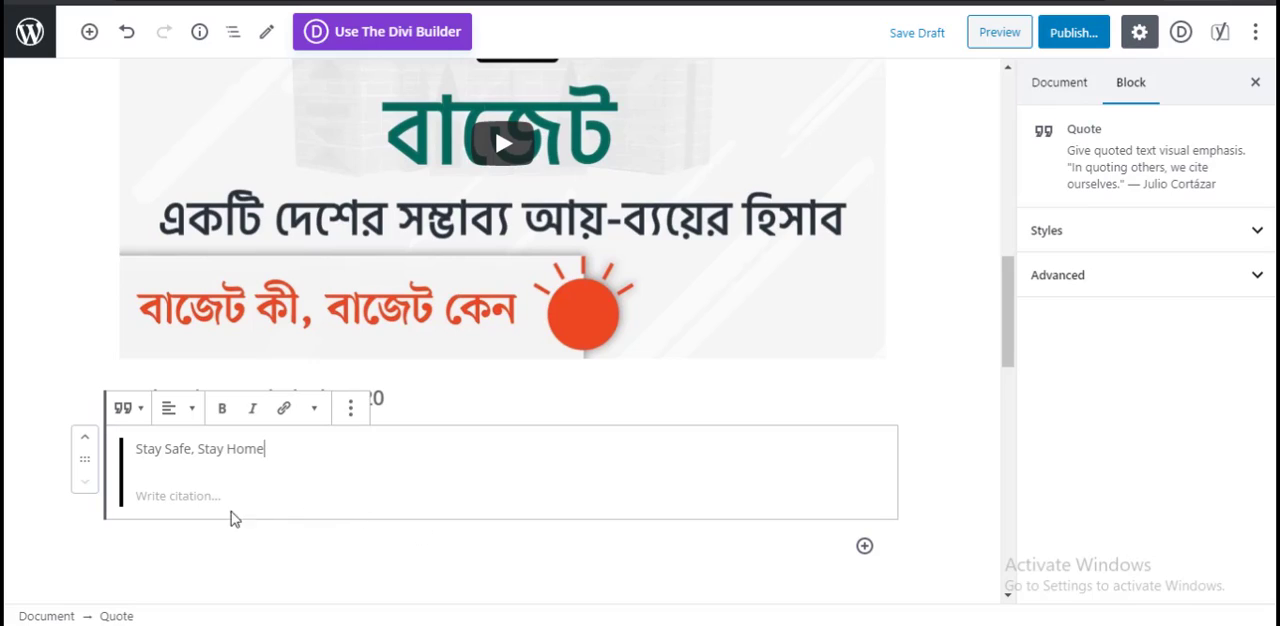
{"action": "left_click", "coordinate": [199, 500]}
{"action": "key", "text": "Return"}
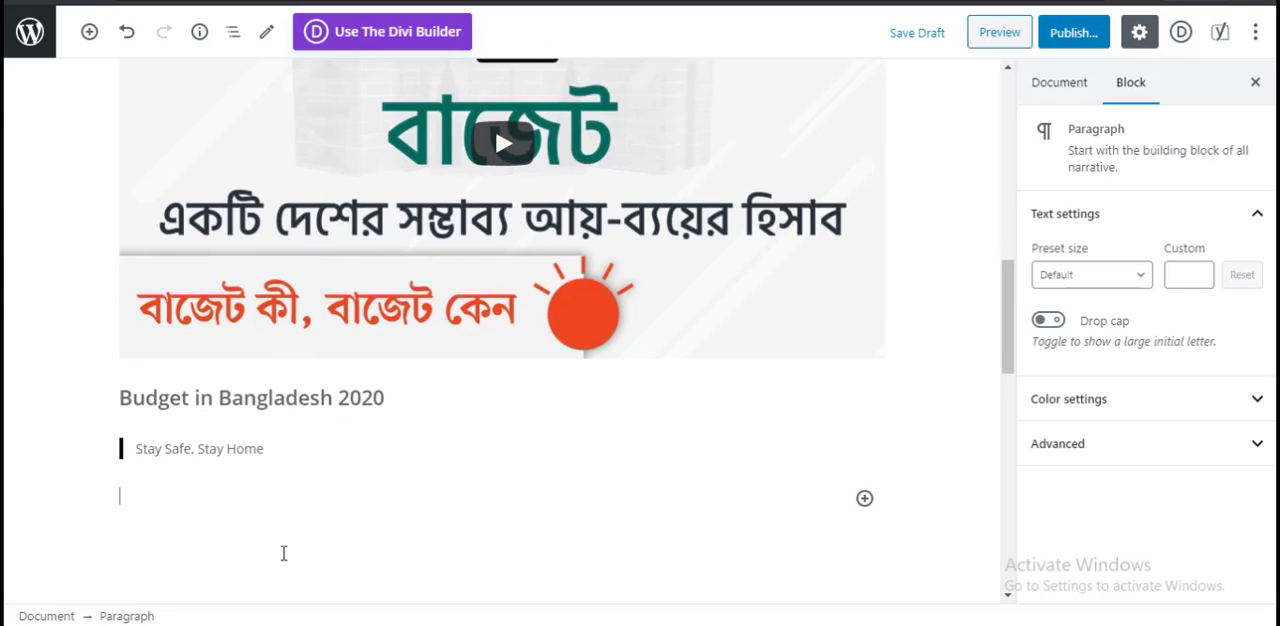
{"action": "left_click", "coordinate": [196, 450]}
{"action": "left_click", "coordinate": [200, 496]}
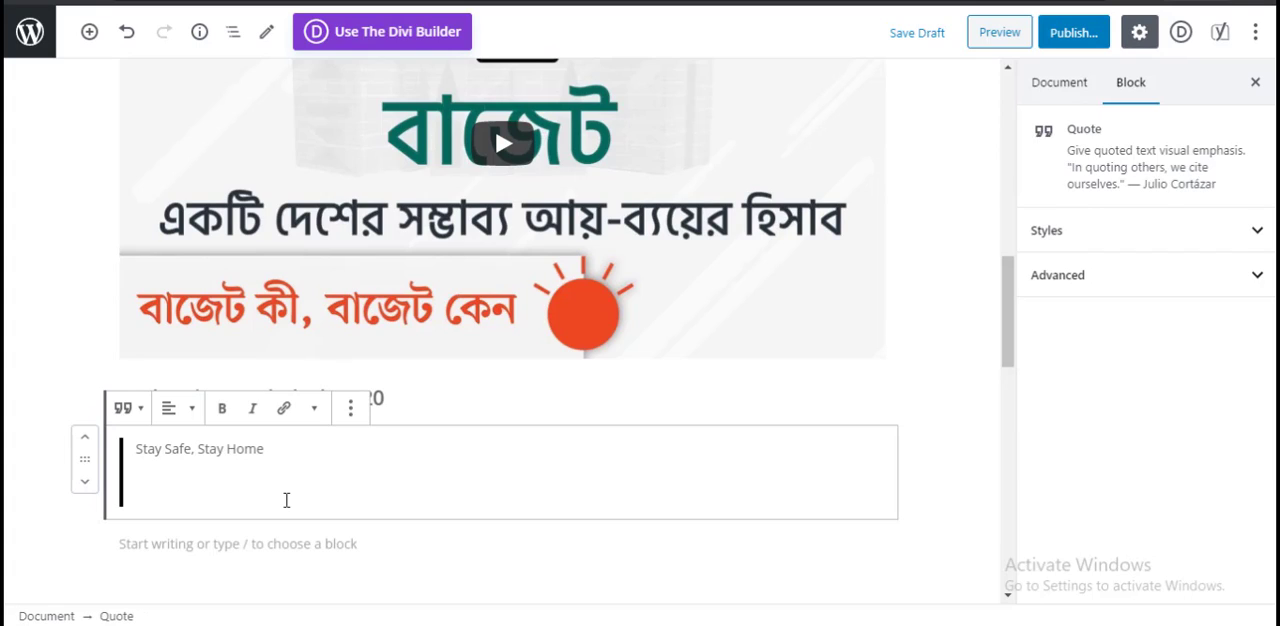
{"action": "type", "text": "covid-19"}
{"action": "left_click", "coordinate": [592, 563]}
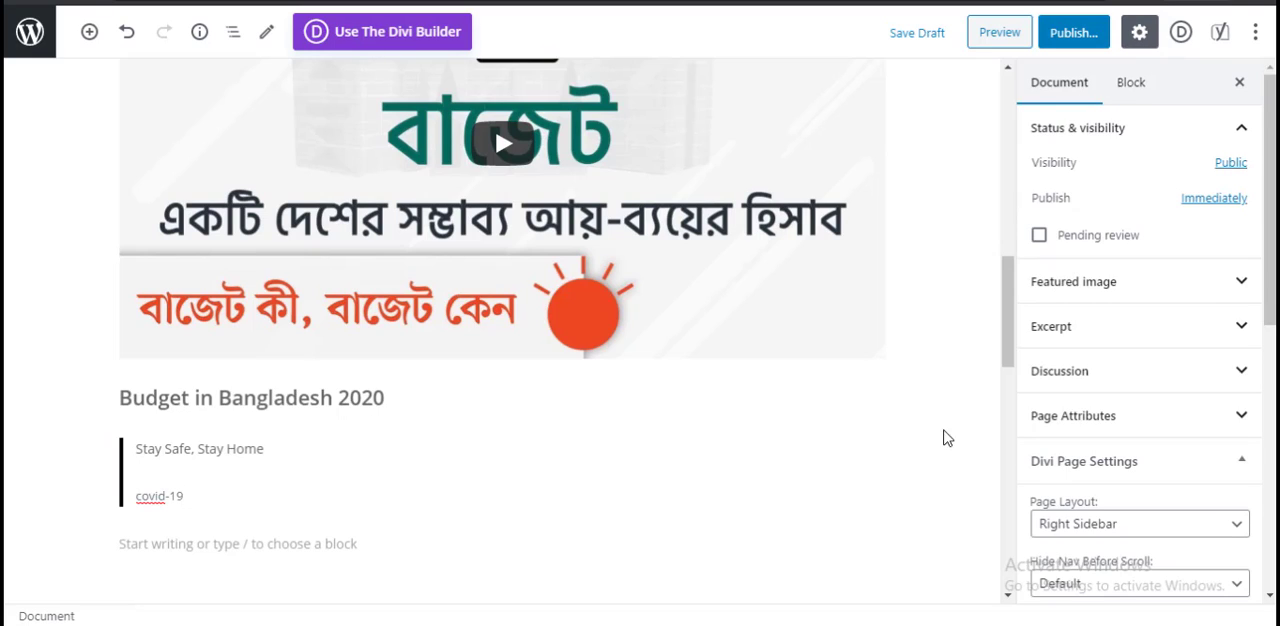
Step: Look through the block types that can be inserted below the quote and close the block list
{"action": "scroll", "coordinate": [729, 462], "scroll_direction": "down", "scroll_amount": 4}
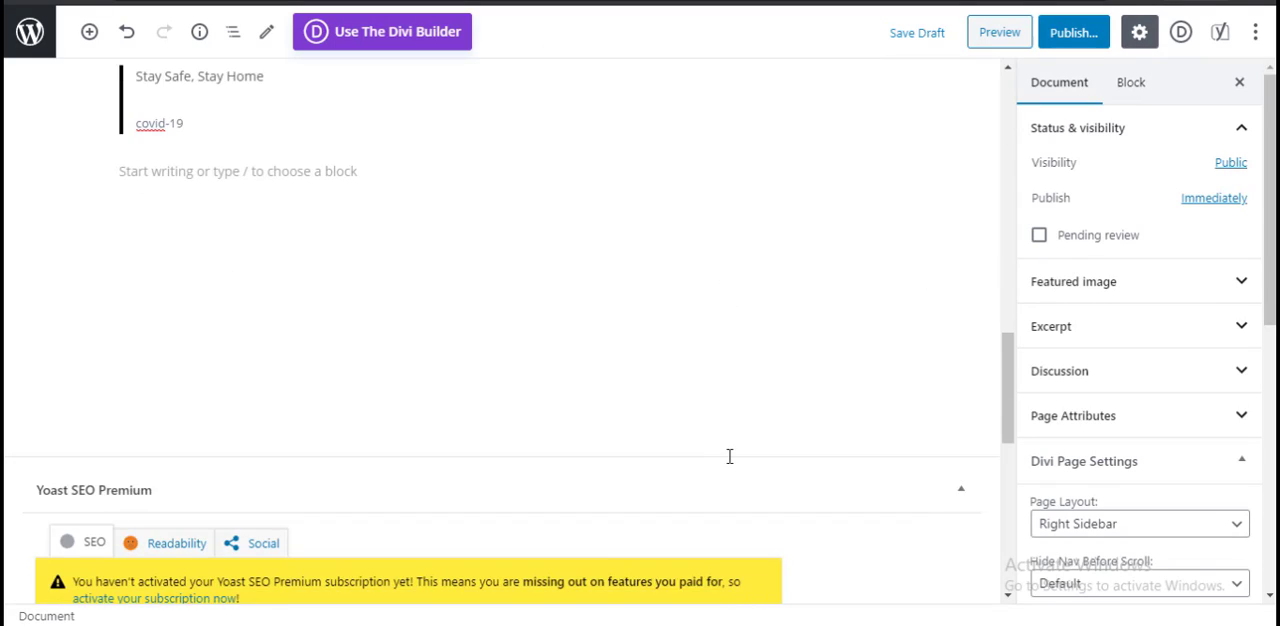
{"action": "scroll", "coordinate": [729, 456], "scroll_direction": "up", "scroll_amount": 2}
{"action": "left_click", "coordinate": [479, 331]}
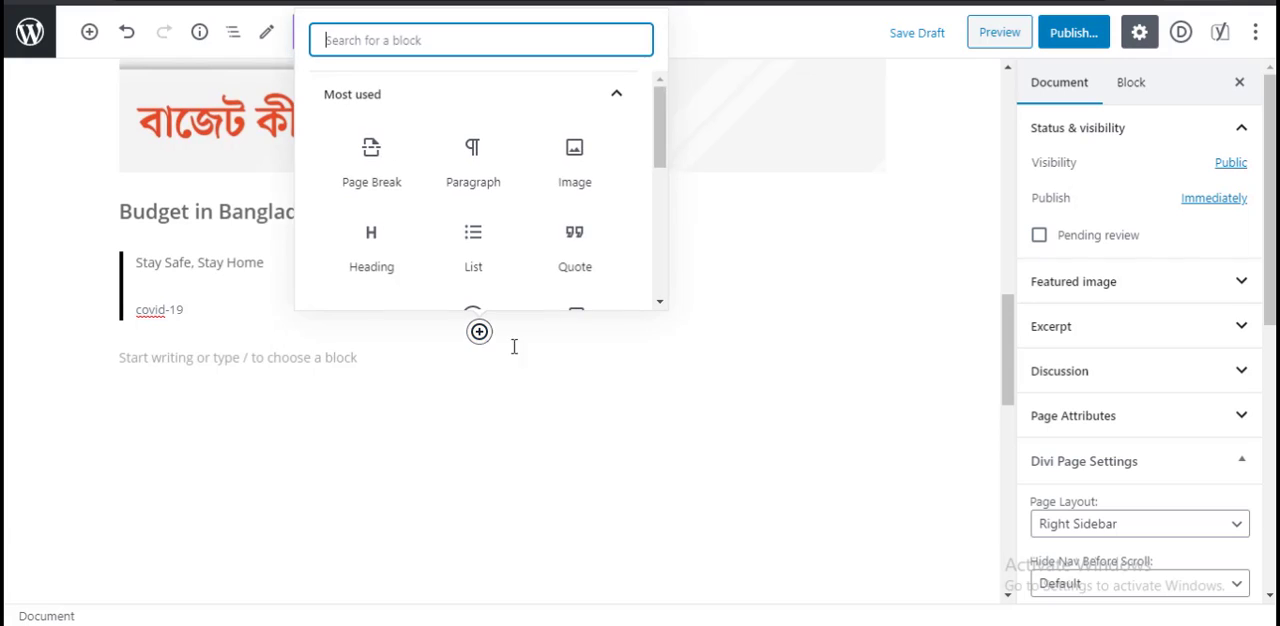
{"action": "scroll", "coordinate": [620, 240], "scroll_direction": "down", "scroll_amount": 2}
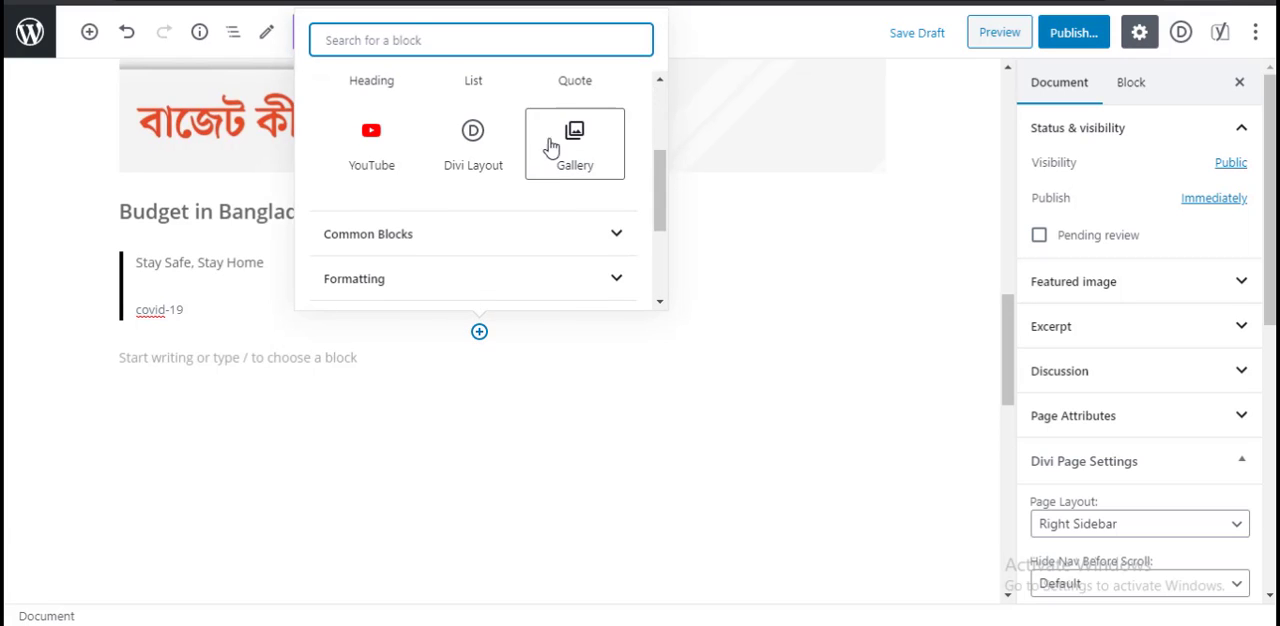
{"action": "scroll", "coordinate": [480, 180], "scroll_direction": "down", "scroll_amount": 2}
{"action": "scroll", "coordinate": [500, 196], "scroll_direction": "up", "scroll_amount": 4}
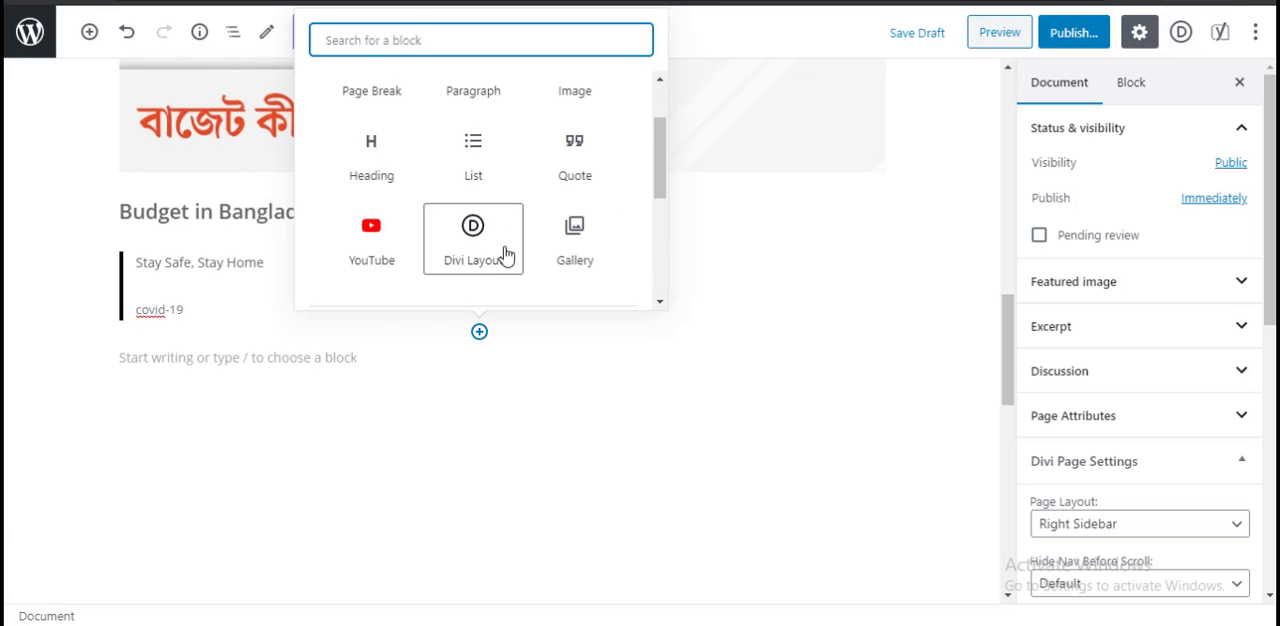
{"action": "scroll", "coordinate": [490, 234], "scroll_direction": "up", "scroll_amount": 1}
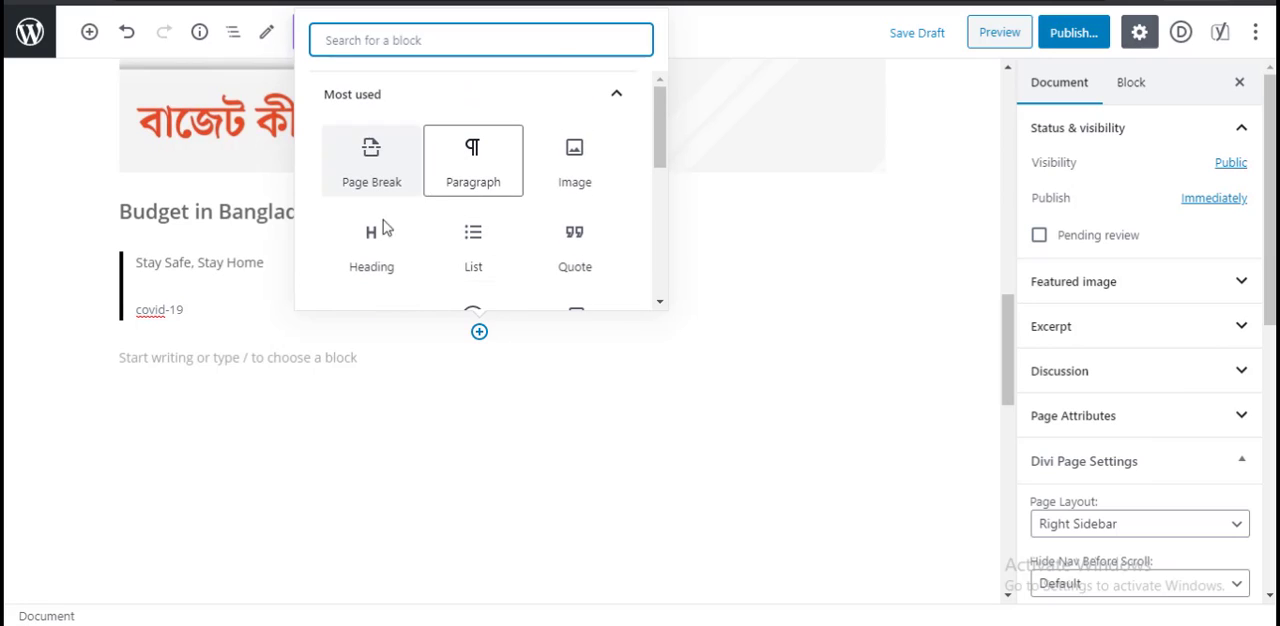
{"action": "left_click", "coordinate": [336, 357]}
Step: Preview the Social Media Marketing page and review its content from the title down to the quote and footer
{"action": "scroll", "coordinate": [546, 409], "scroll_direction": "up", "scroll_amount": 4}
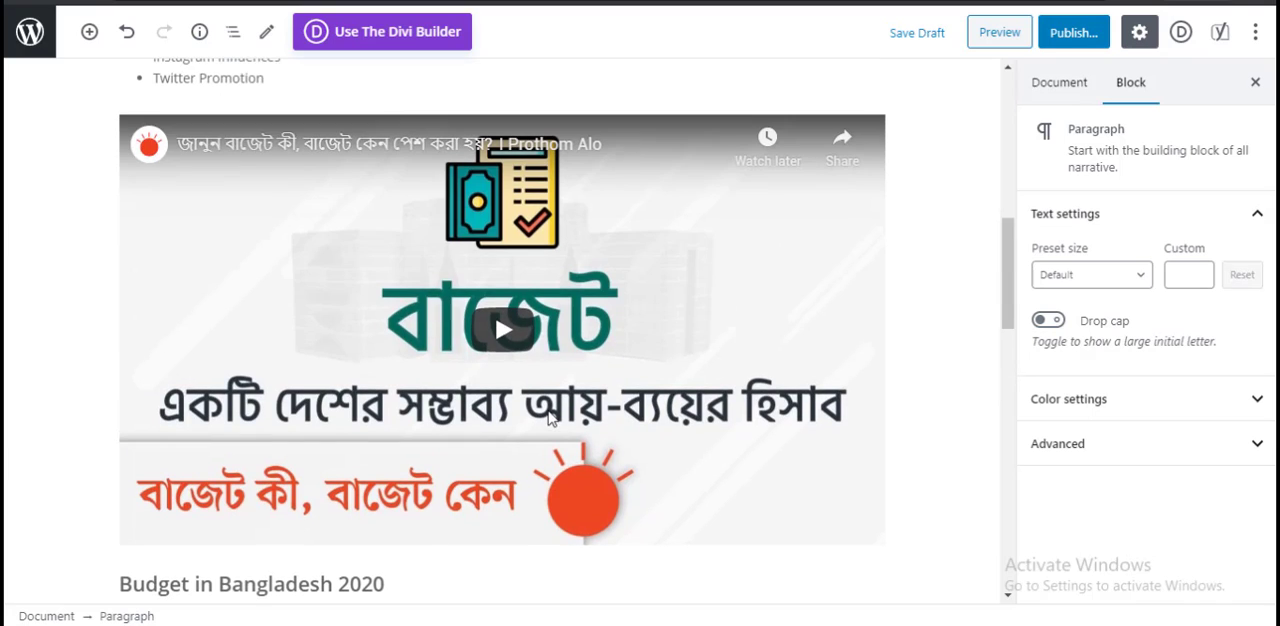
{"action": "scroll", "coordinate": [676, 392], "scroll_direction": "up", "scroll_amount": 4}
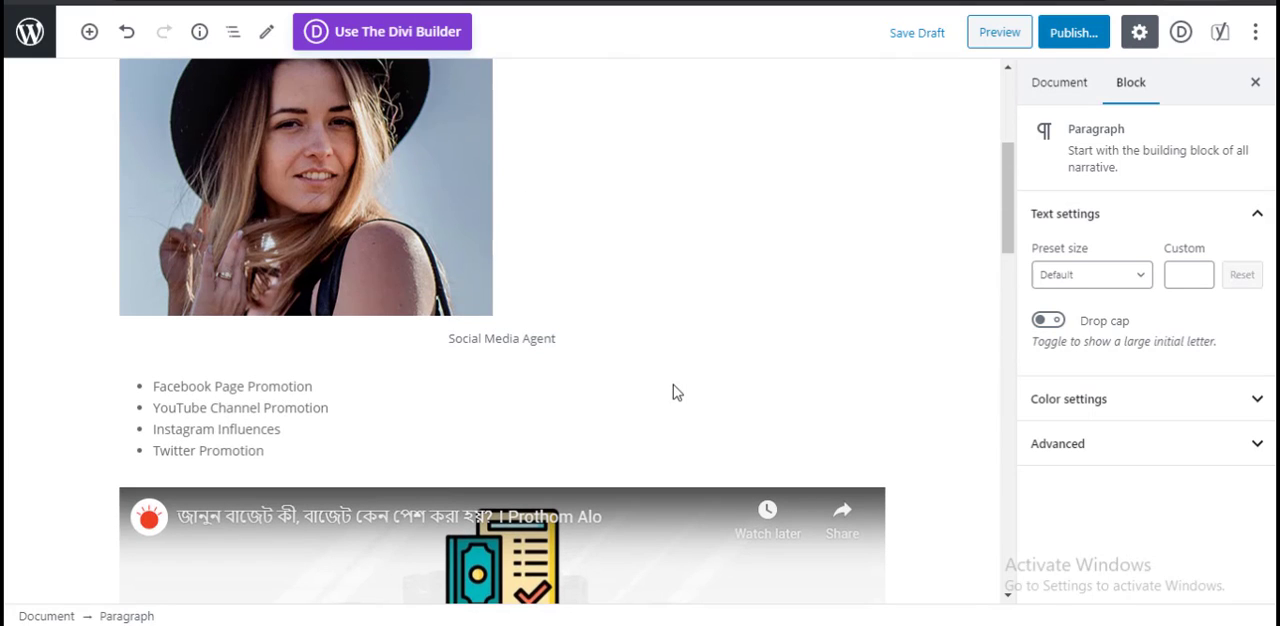
{"action": "left_click", "coordinate": [1002, 38]}
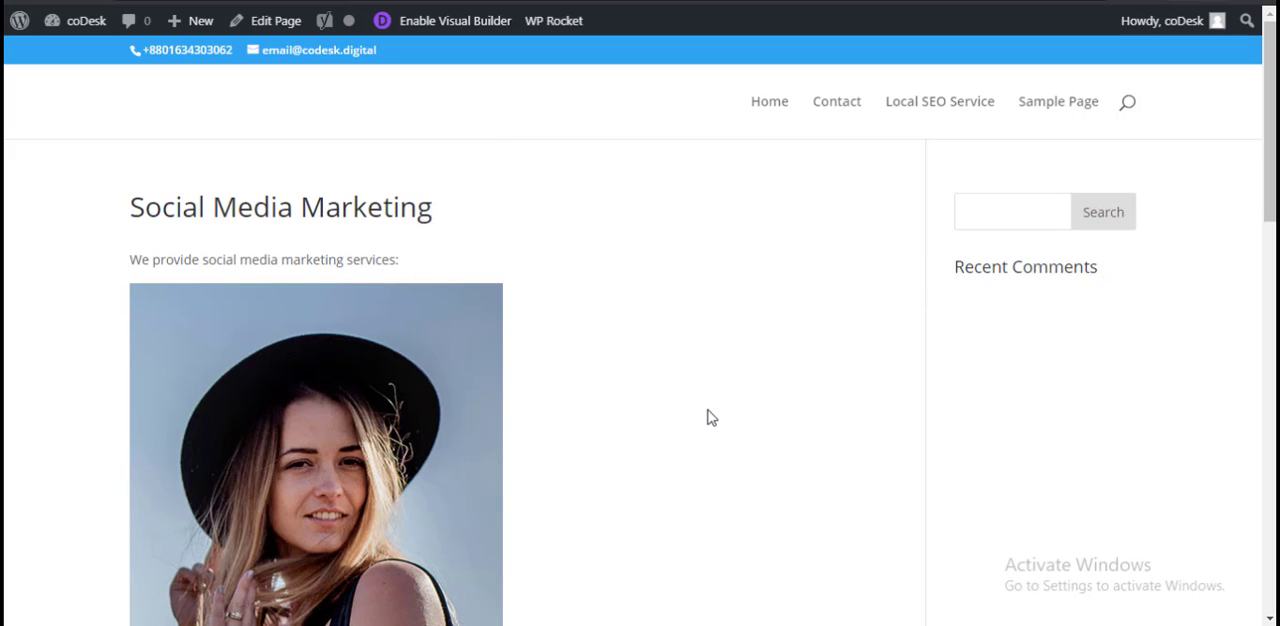
{"action": "scroll", "coordinate": [704, 417], "scroll_direction": "down", "scroll_amount": 2}
{"action": "scroll", "coordinate": [704, 417], "scroll_direction": "down", "scroll_amount": 2}
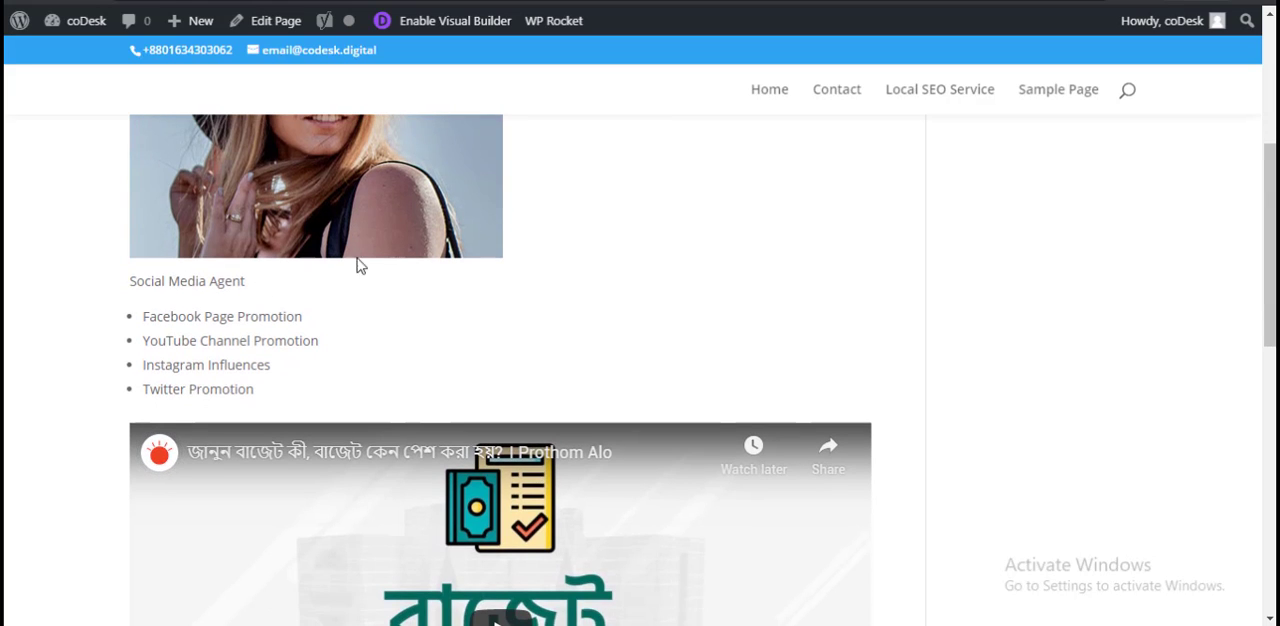
{"action": "scroll", "coordinate": [283, 328], "scroll_direction": "down", "scroll_amount": 3}
{"action": "scroll", "coordinate": [786, 434], "scroll_direction": "down", "scroll_amount": 4}
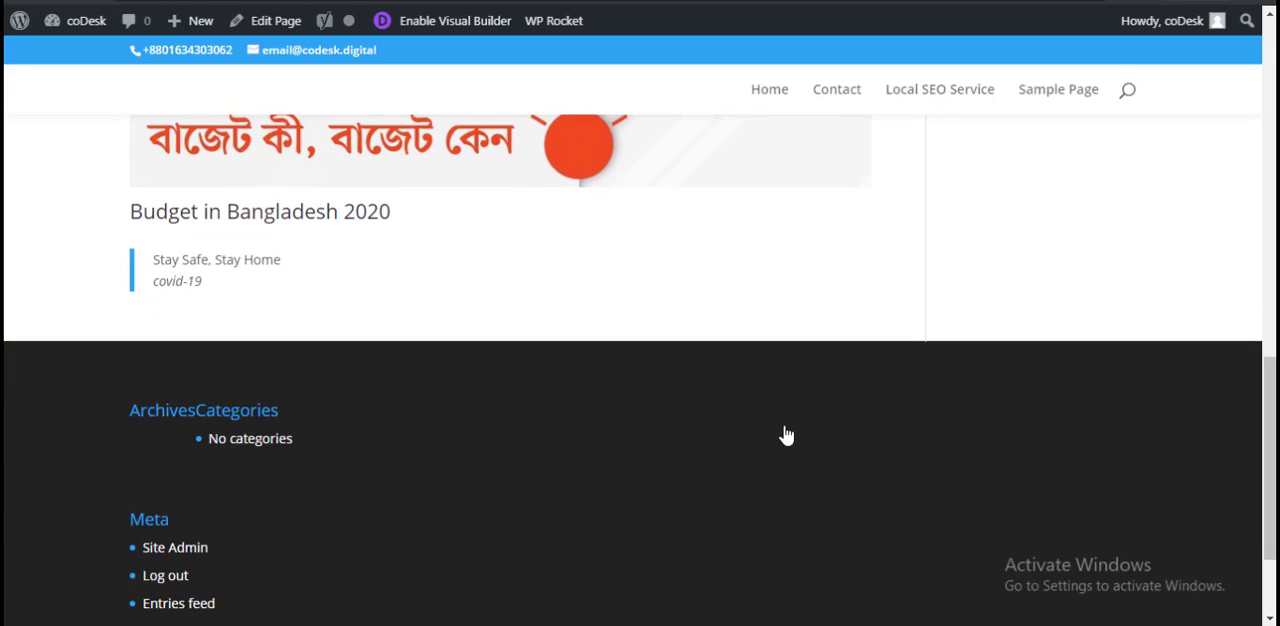
{"action": "scroll", "coordinate": [784, 430], "scroll_direction": "down", "scroll_amount": 2}
{"action": "scroll", "coordinate": [783, 427], "scroll_direction": "up", "scroll_amount": 15}
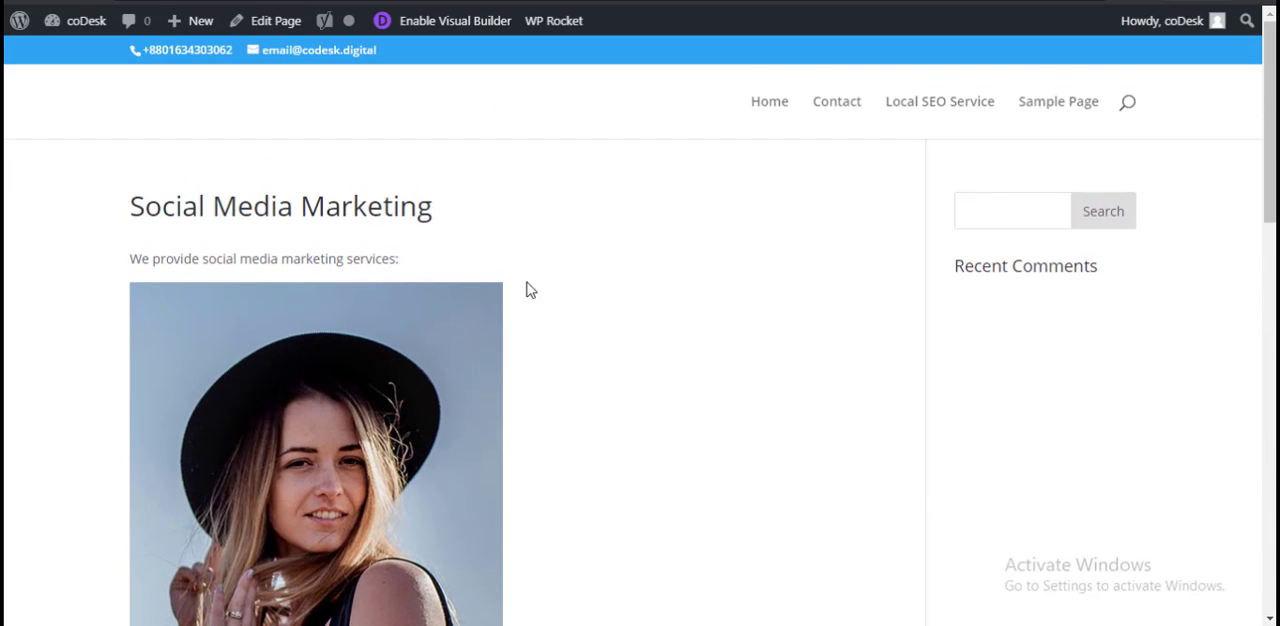
Step: Return to the page editor and save the Social Media Marketing page as a draft
{"action": "left_click", "coordinate": [455, 20]}
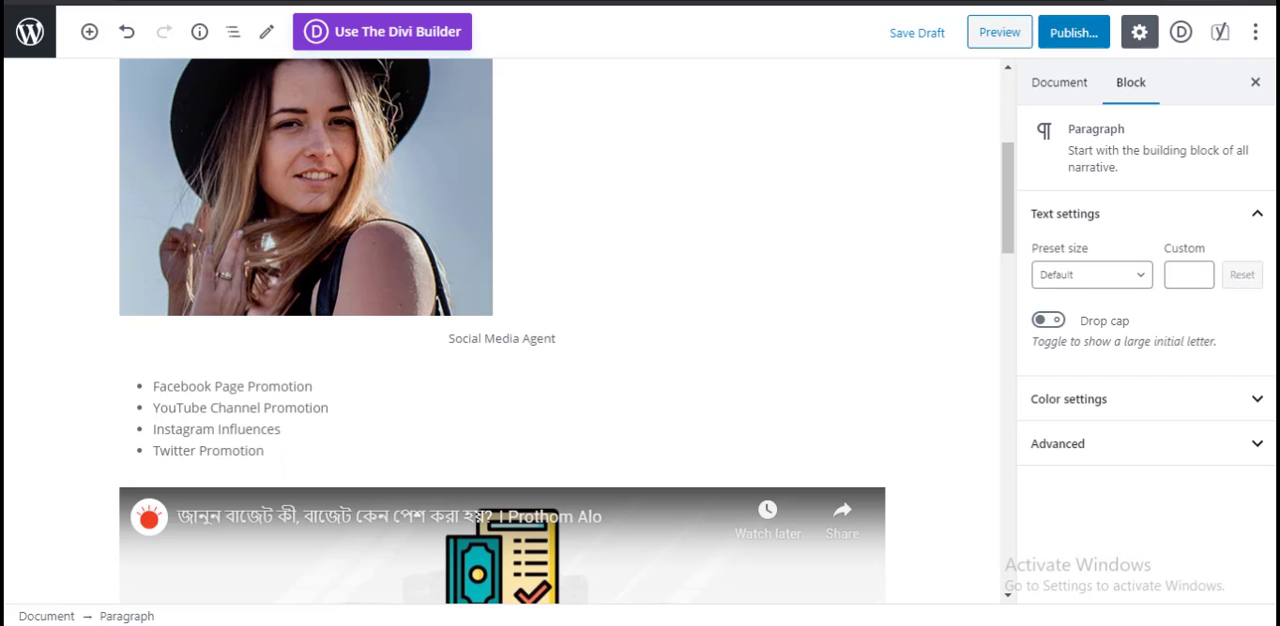
{"action": "scroll", "coordinate": [896, 235], "scroll_direction": "up", "scroll_amount": 3}
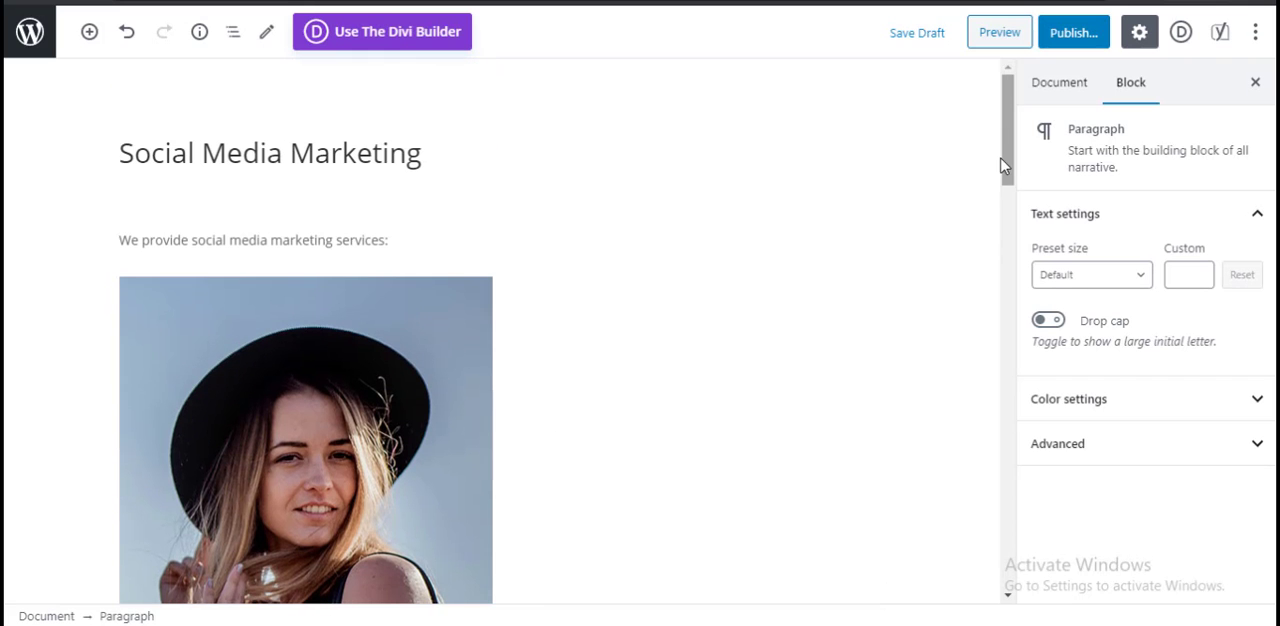
{"action": "left_click", "coordinate": [928, 36]}
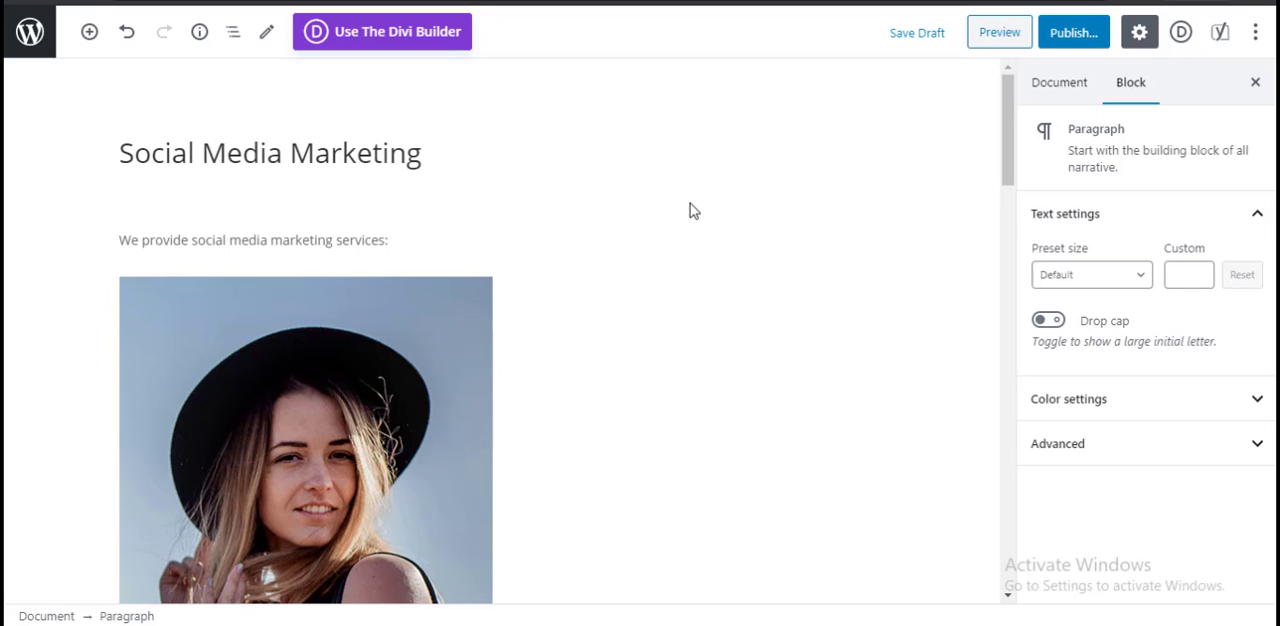
Step: Leave the editor for the list of all pages and check the entry of the Social Media Marketing page
{"action": "left_click", "coordinate": [30, 31]}
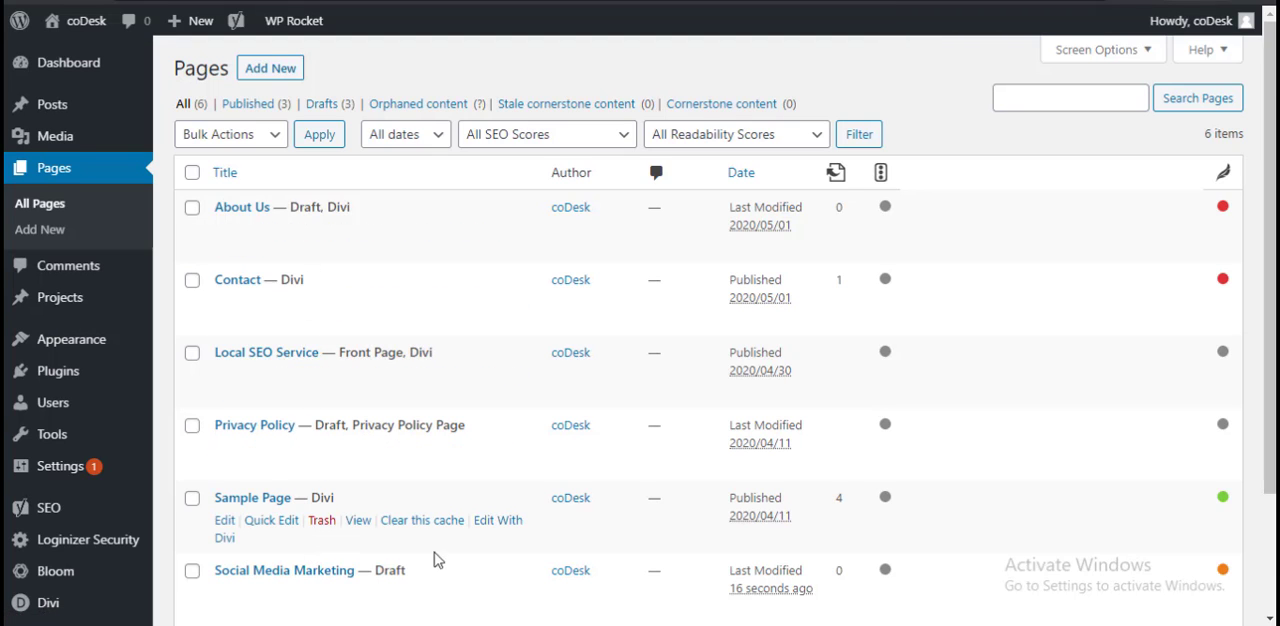
{"action": "scroll", "coordinate": [435, 560], "scroll_direction": "down", "scroll_amount": 1}
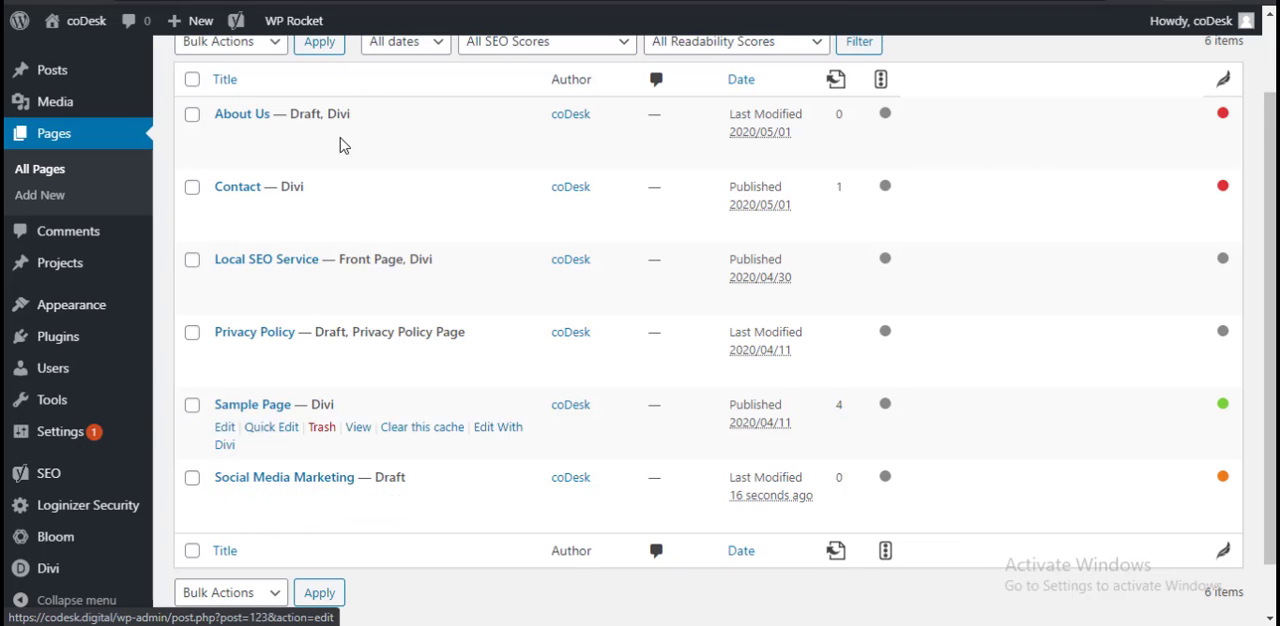
{"action": "scroll", "coordinate": [480, 386], "scroll_direction": "up", "scroll_amount": 2}
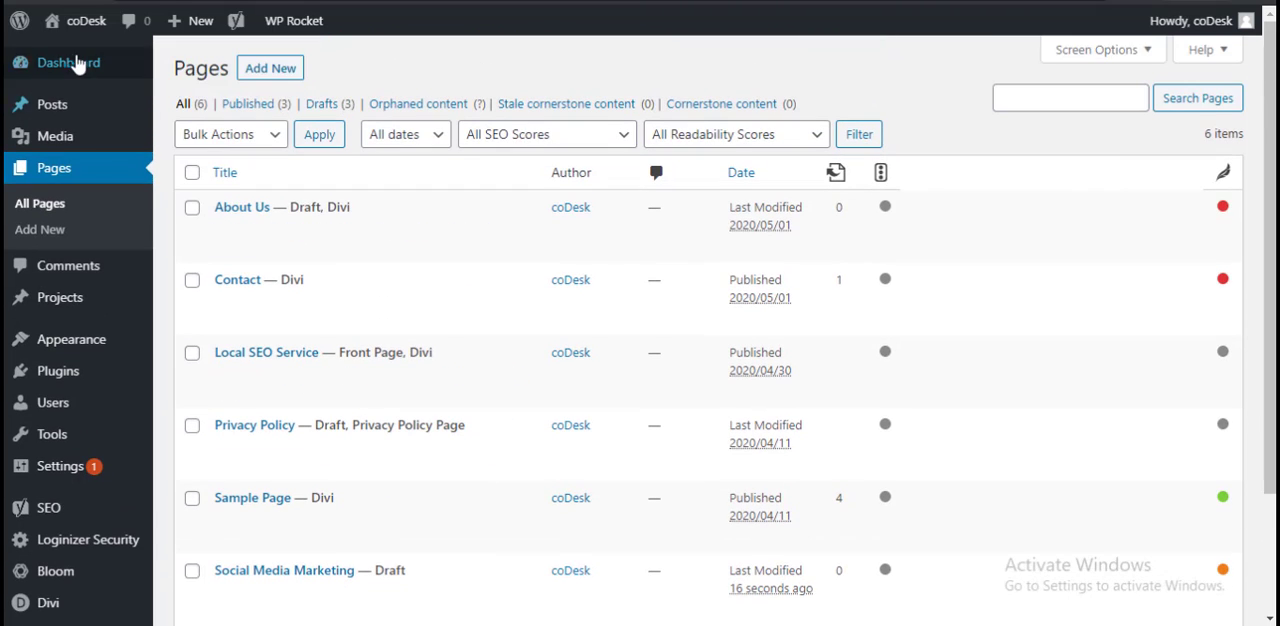
Step: Reopen the Social Media Marketing page in the editor and make the image caption "Social Media Agent" bold
{"action": "scroll", "coordinate": [565, 371], "scroll_direction": "down", "scroll_amount": 1}
{"action": "scroll", "coordinate": [565, 371], "scroll_direction": "down", "scroll_amount": 1}
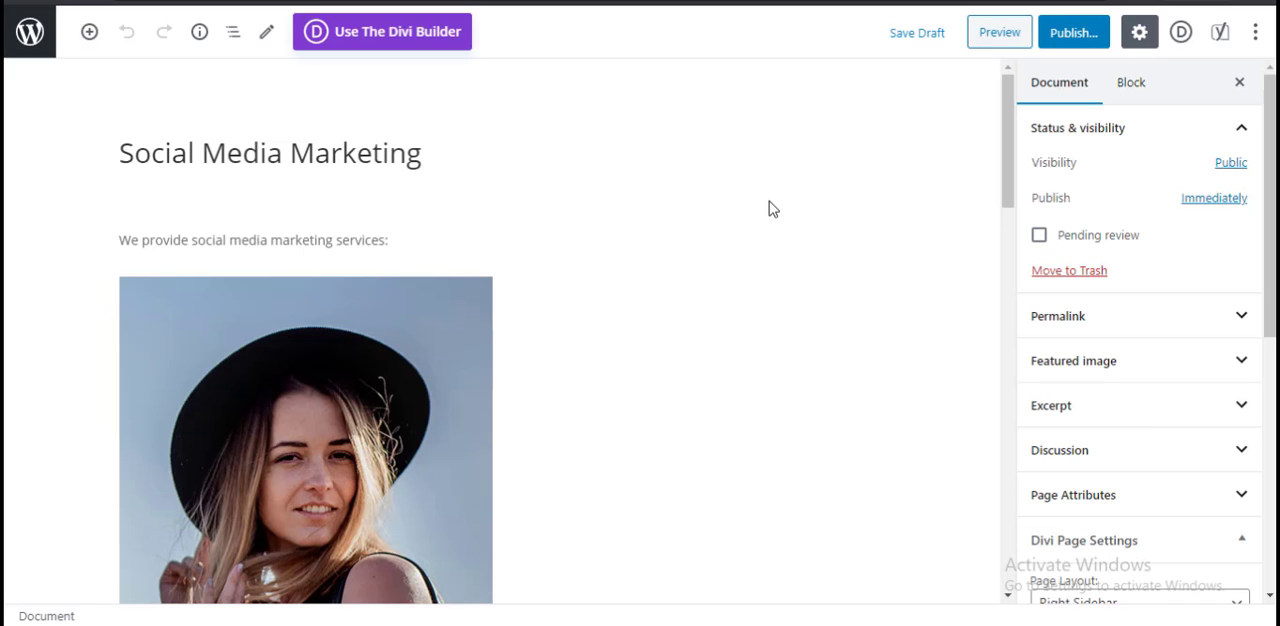
{"action": "scroll", "coordinate": [680, 326], "scroll_direction": "down", "scroll_amount": 3}
{"action": "left_click", "coordinate": [366, 266]}
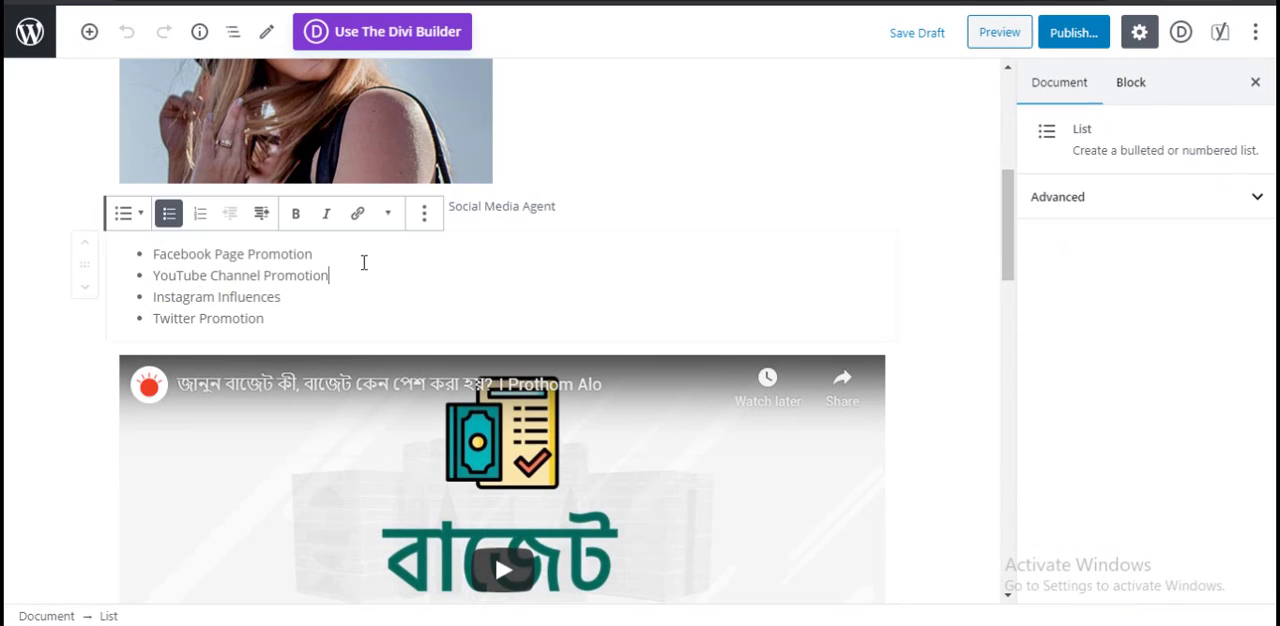
{"action": "scroll", "coordinate": [511, 297], "scroll_direction": "up", "scroll_amount": 2}
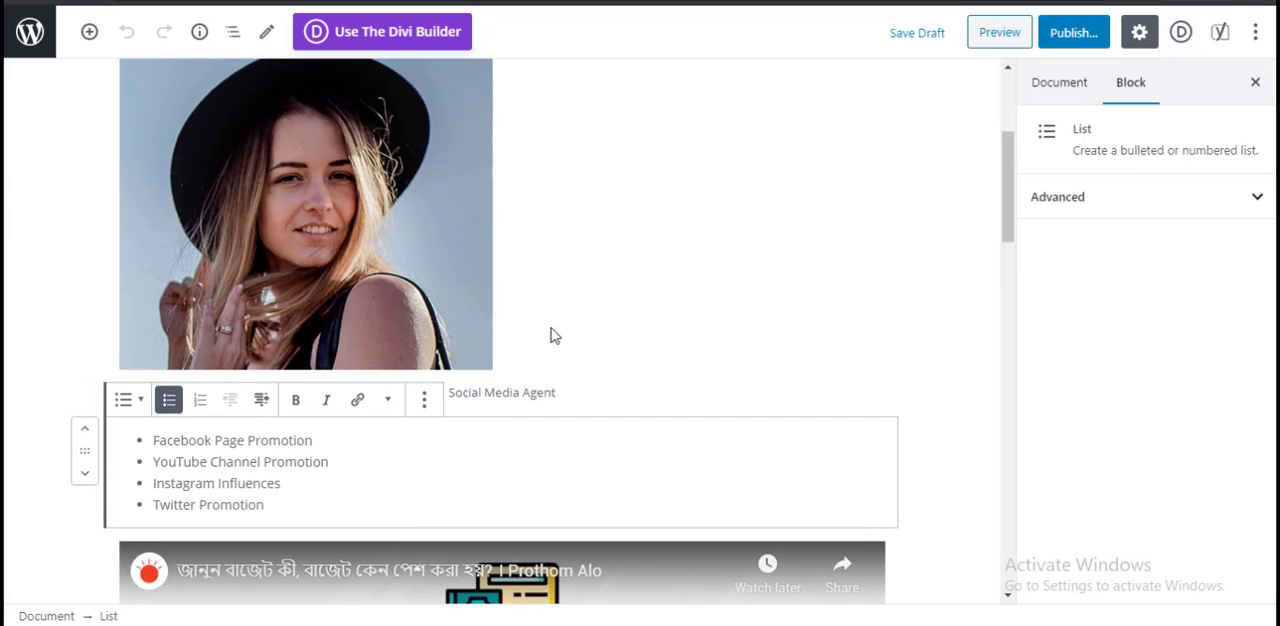
{"action": "scroll", "coordinate": [551, 334], "scroll_direction": "down", "scroll_amount": 2}
{"action": "triple_click", "coordinate": [526, 207]}
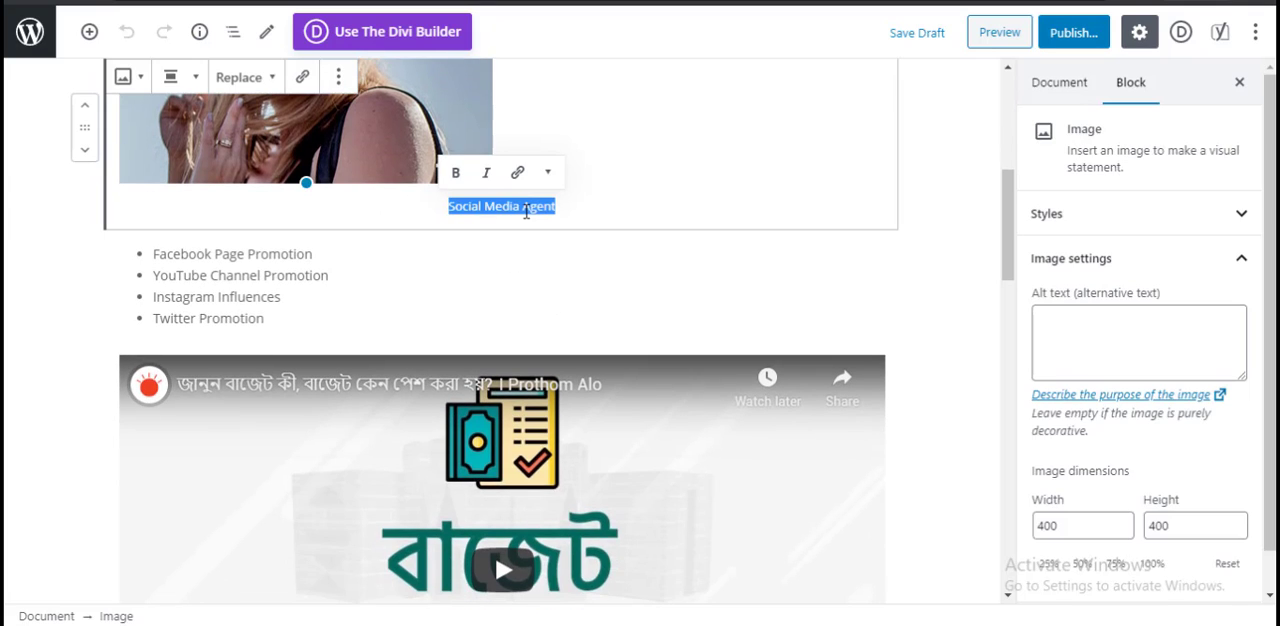
{"action": "left_click", "coordinate": [457, 172]}
{"action": "left_click", "coordinate": [630, 235]}
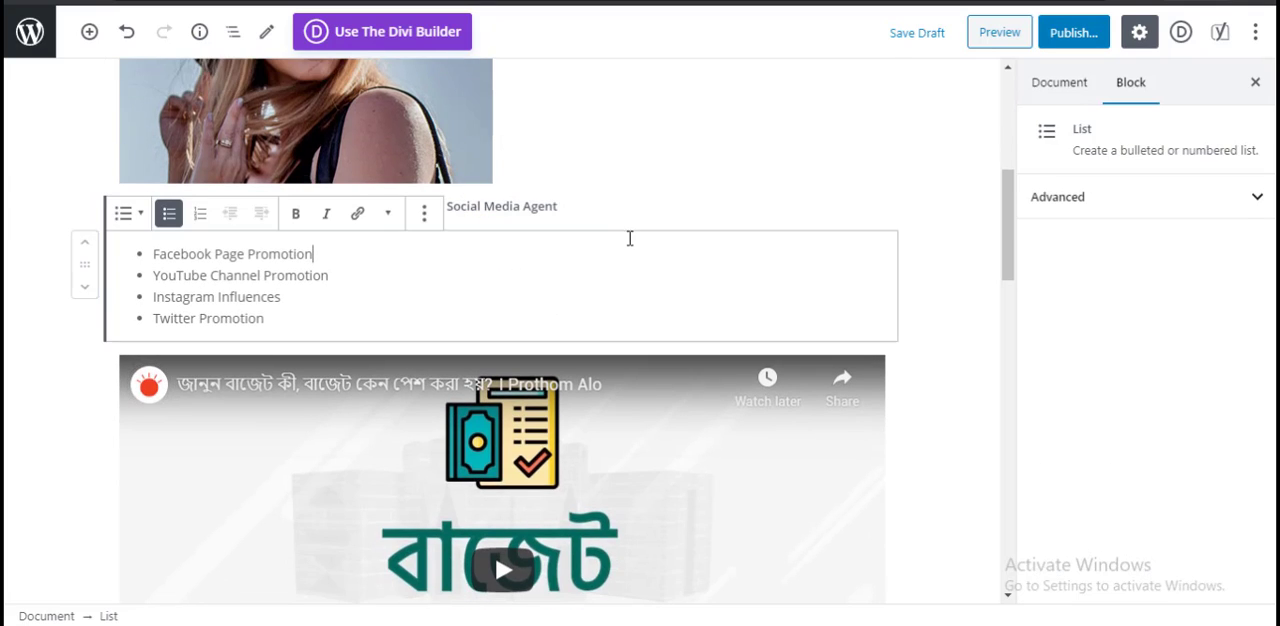
{"action": "triple_click", "coordinate": [529, 209]}
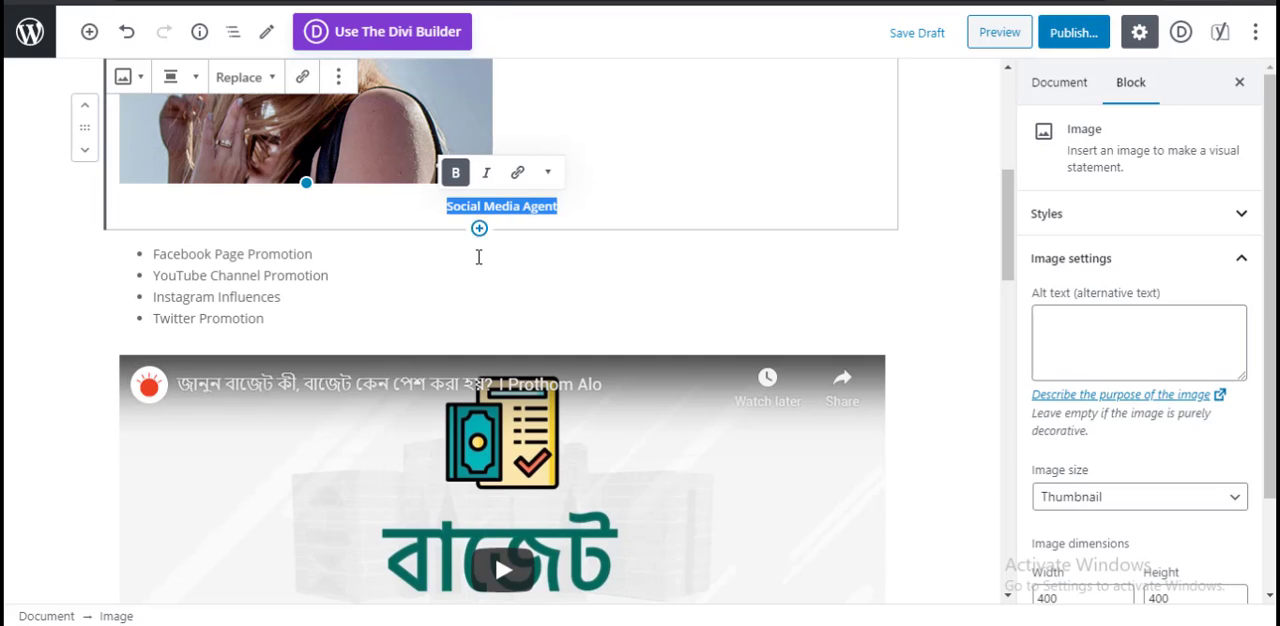
{"action": "left_click", "coordinate": [355, 272]}
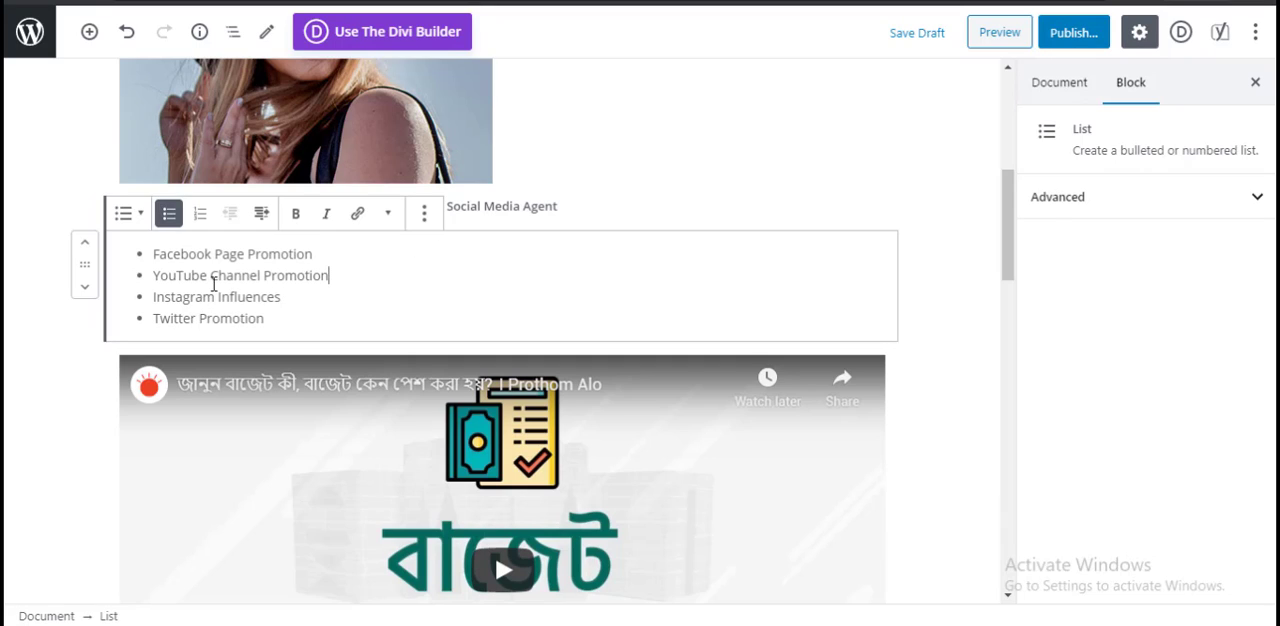
{"action": "left_click_drag", "start_coordinate": [153, 254], "coordinate": [208, 254]}
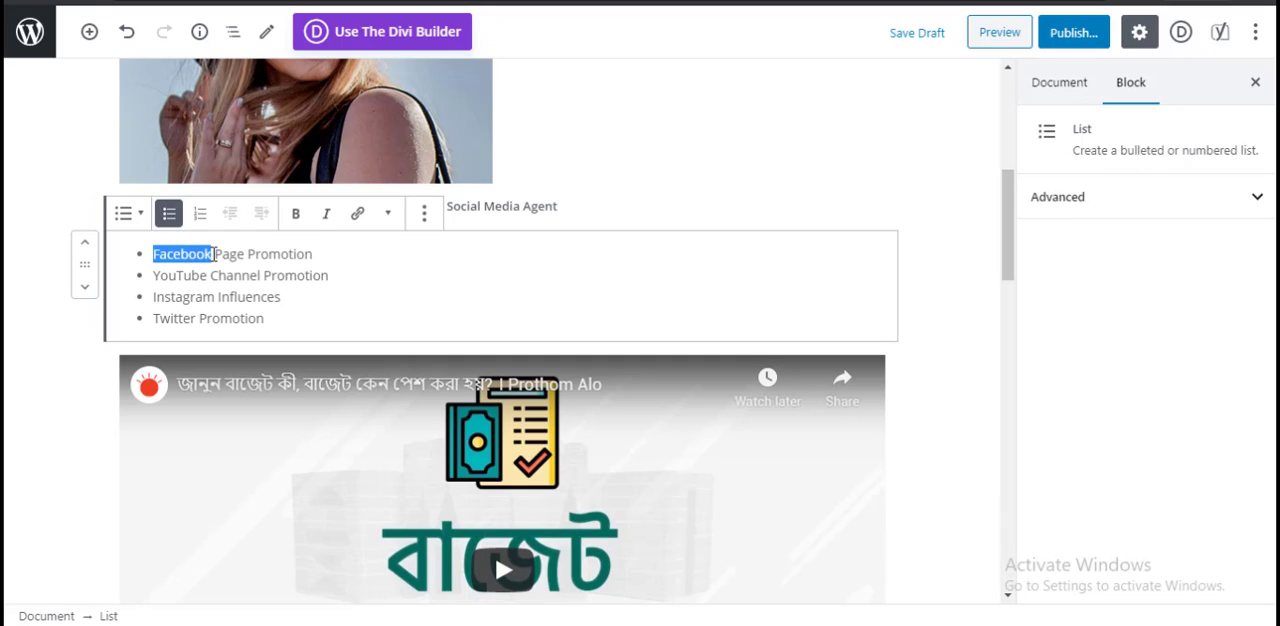
{"action": "left_click", "coordinate": [356, 216]}
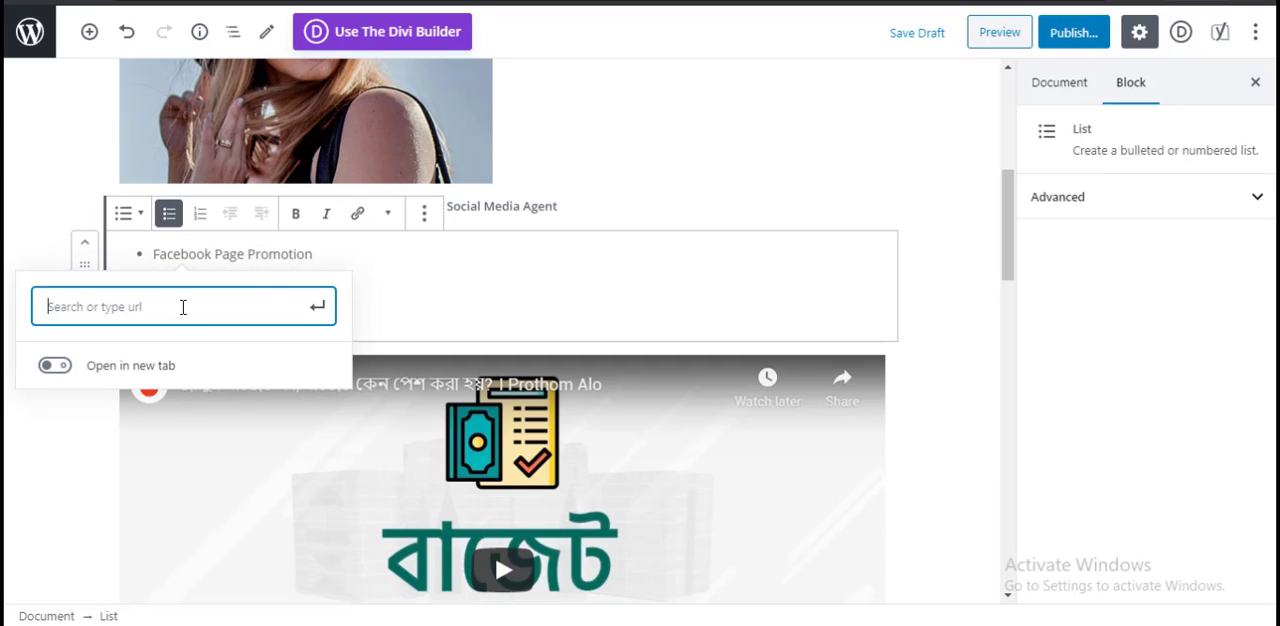
{"action": "type", "text": "www."}
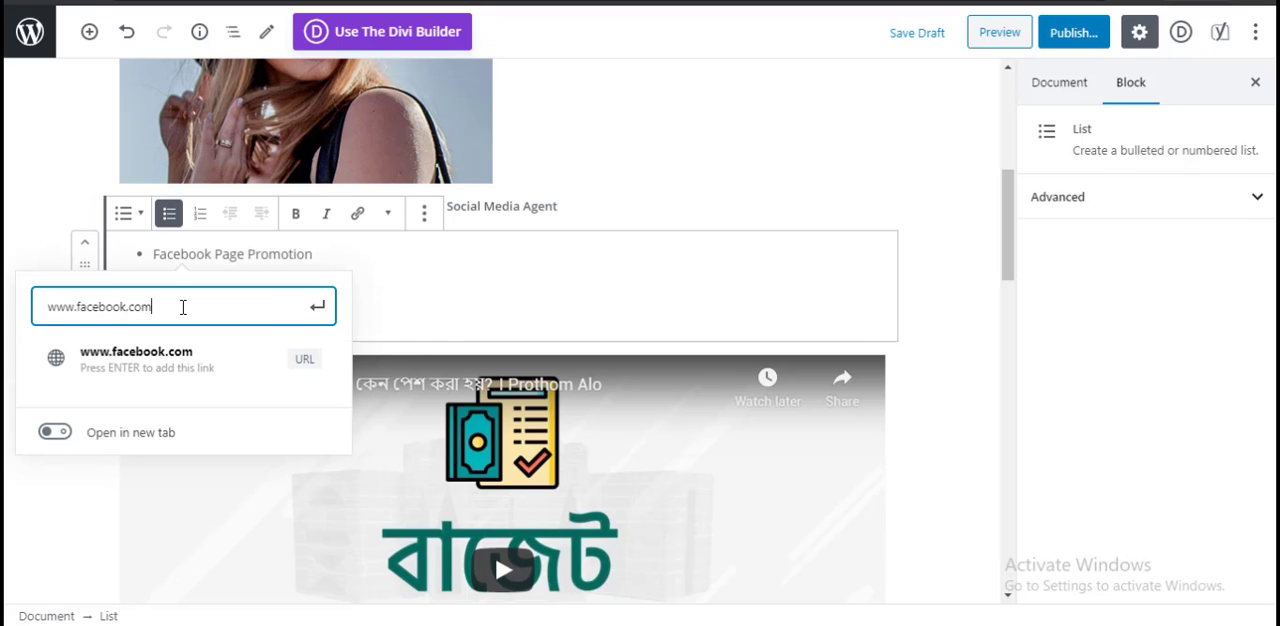
{"action": "type", "text": "facebook.com"}
{"action": "left_click", "coordinate": [318, 306]}
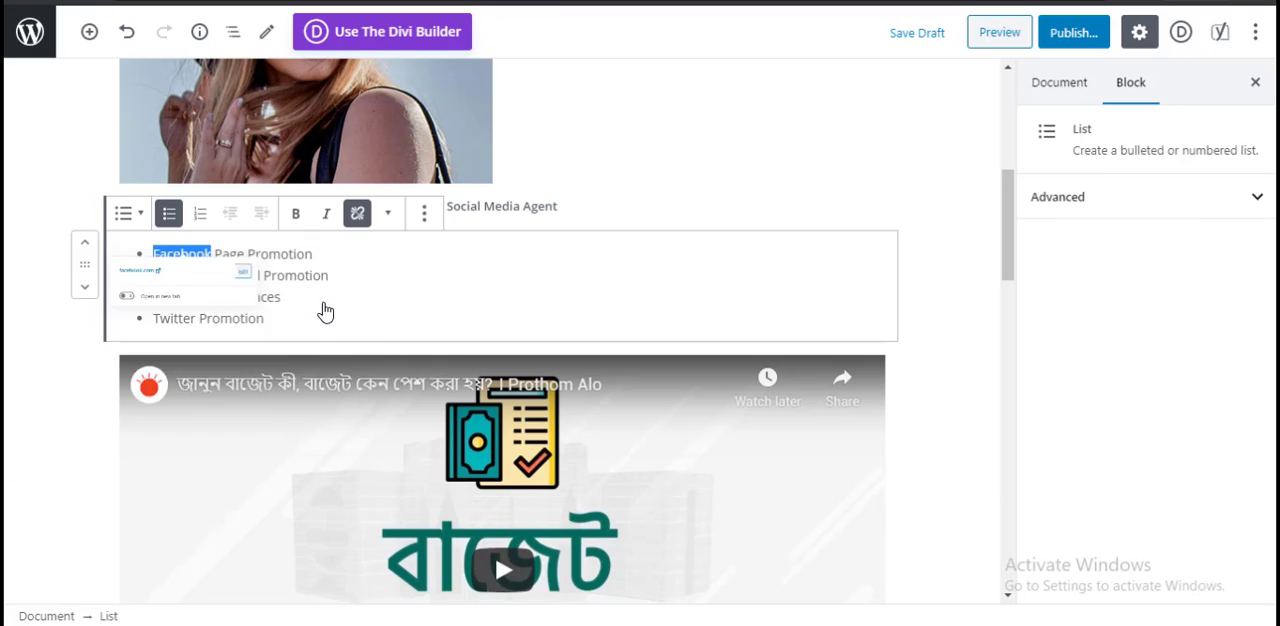
{"action": "left_click", "coordinate": [463, 289]}
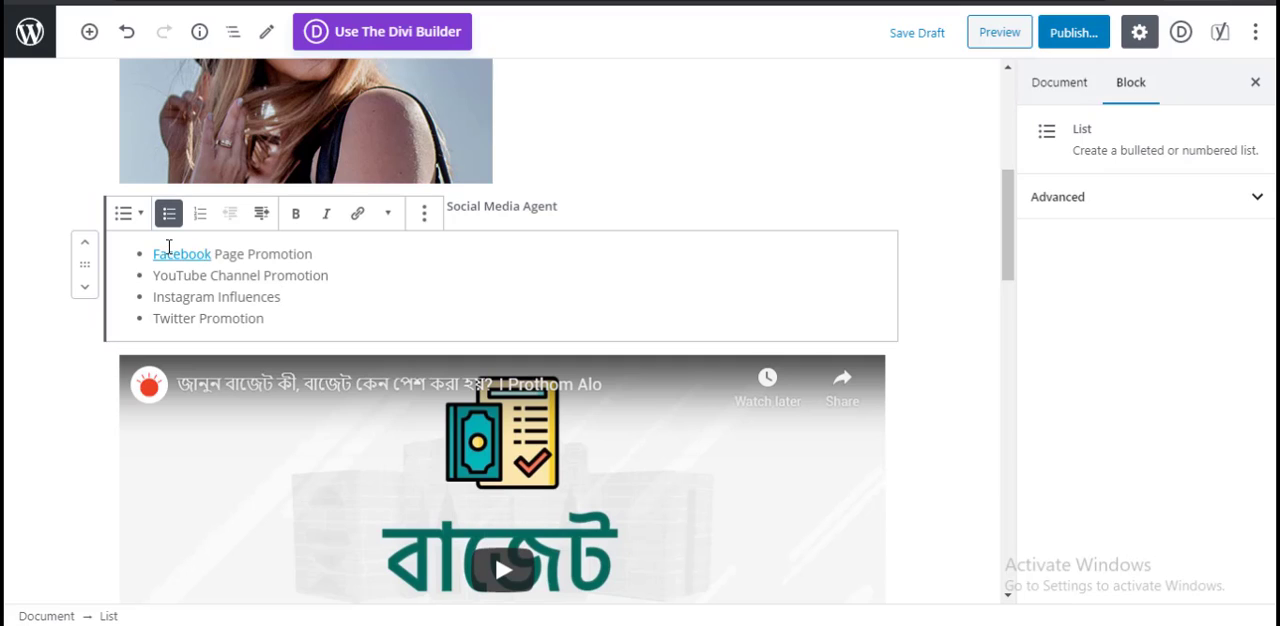
Step: Preview the page and check the bold caption and the Facebook link in the services list
{"action": "left_click", "coordinate": [993, 37]}
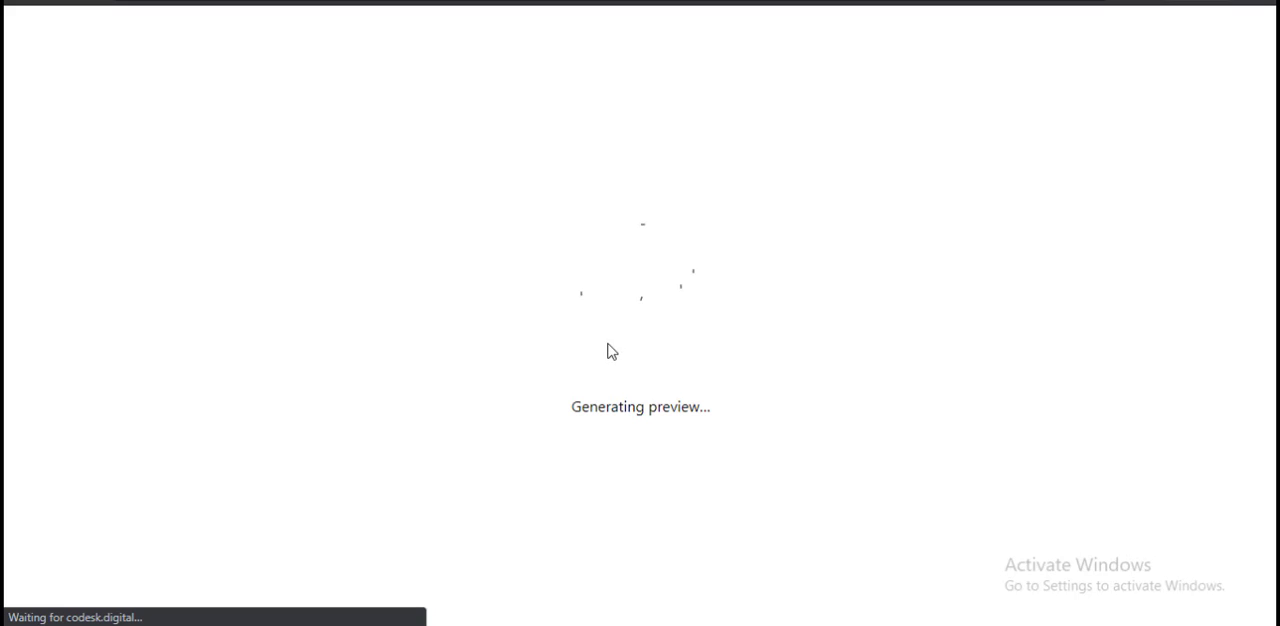
{"action": "scroll", "coordinate": [605, 355], "scroll_direction": "down", "scroll_amount": 2}
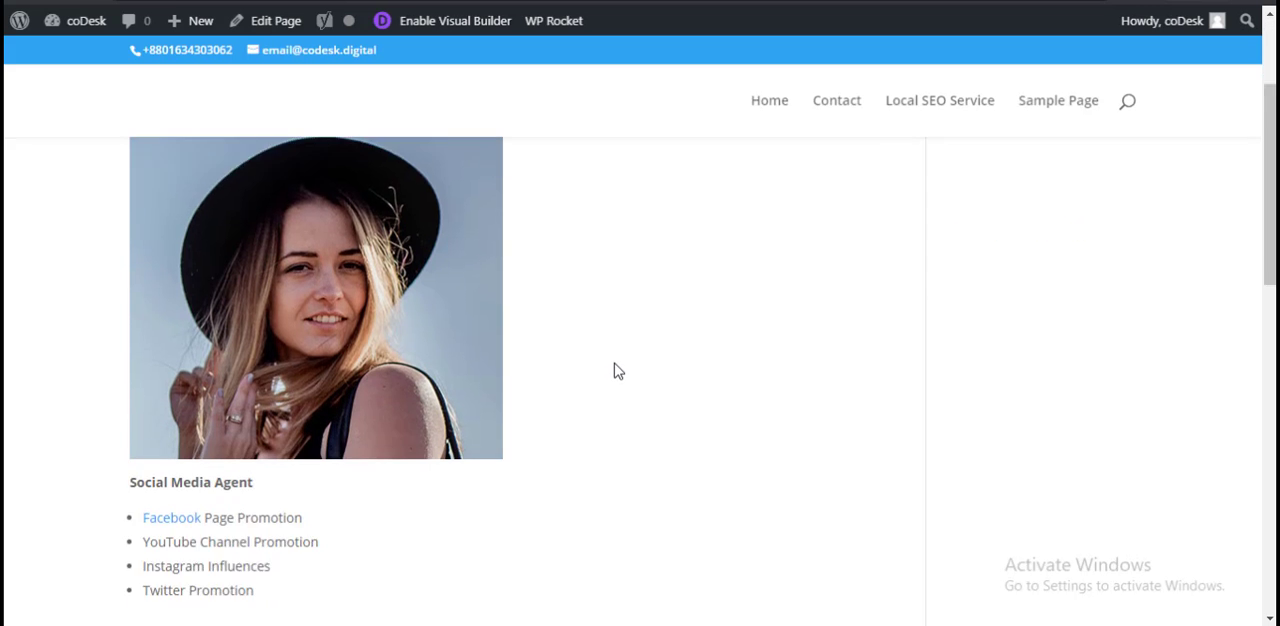
{"action": "scroll", "coordinate": [615, 370], "scroll_direction": "down", "scroll_amount": 4}
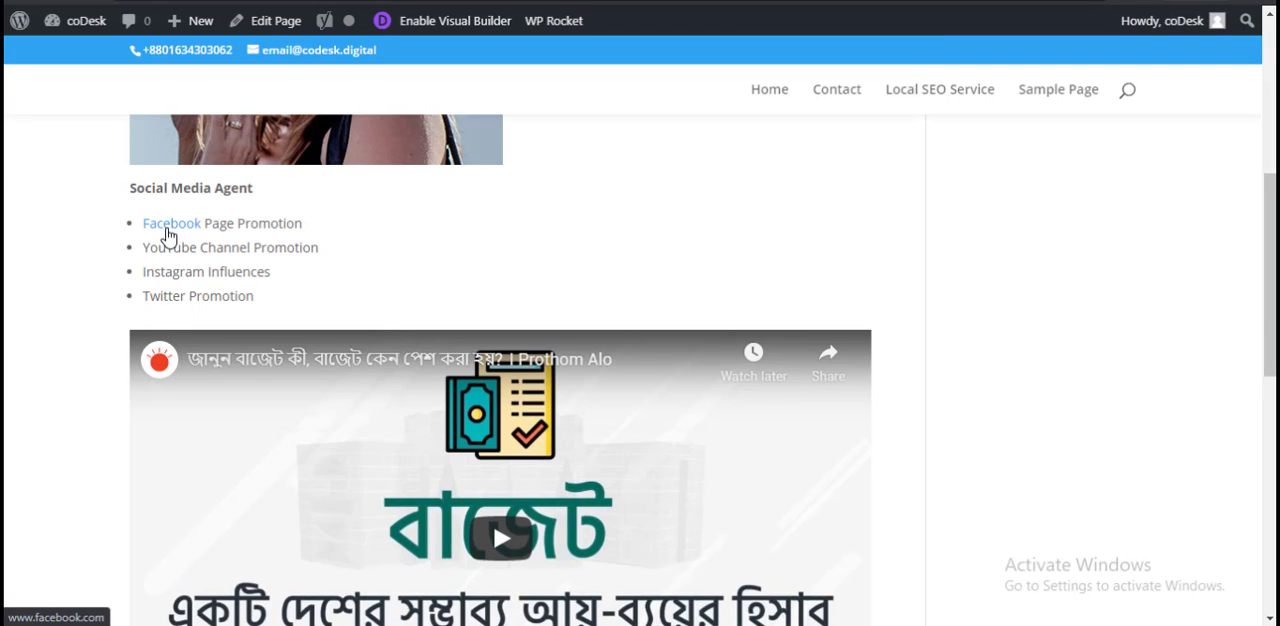
{"action": "scroll", "coordinate": [443, 340], "scroll_direction": "up", "scroll_amount": 3}
{"action": "scroll", "coordinate": [443, 340], "scroll_direction": "down", "scroll_amount": 3}
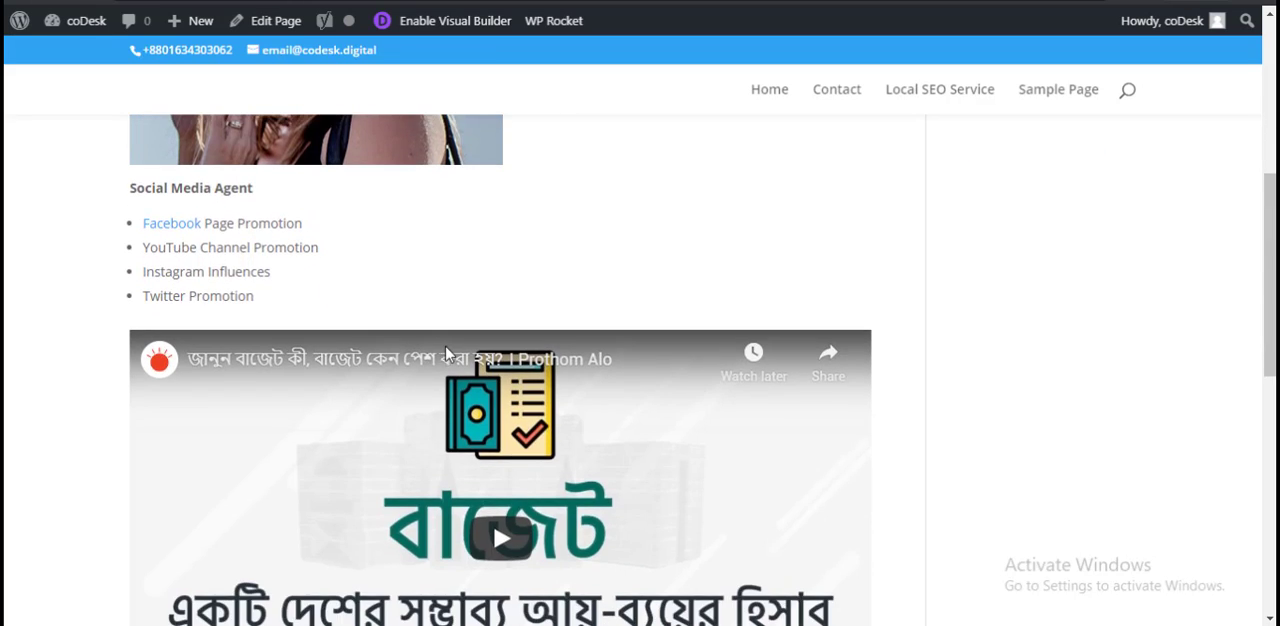
{"action": "scroll", "coordinate": [446, 350], "scroll_direction": "up", "scroll_amount": 5}
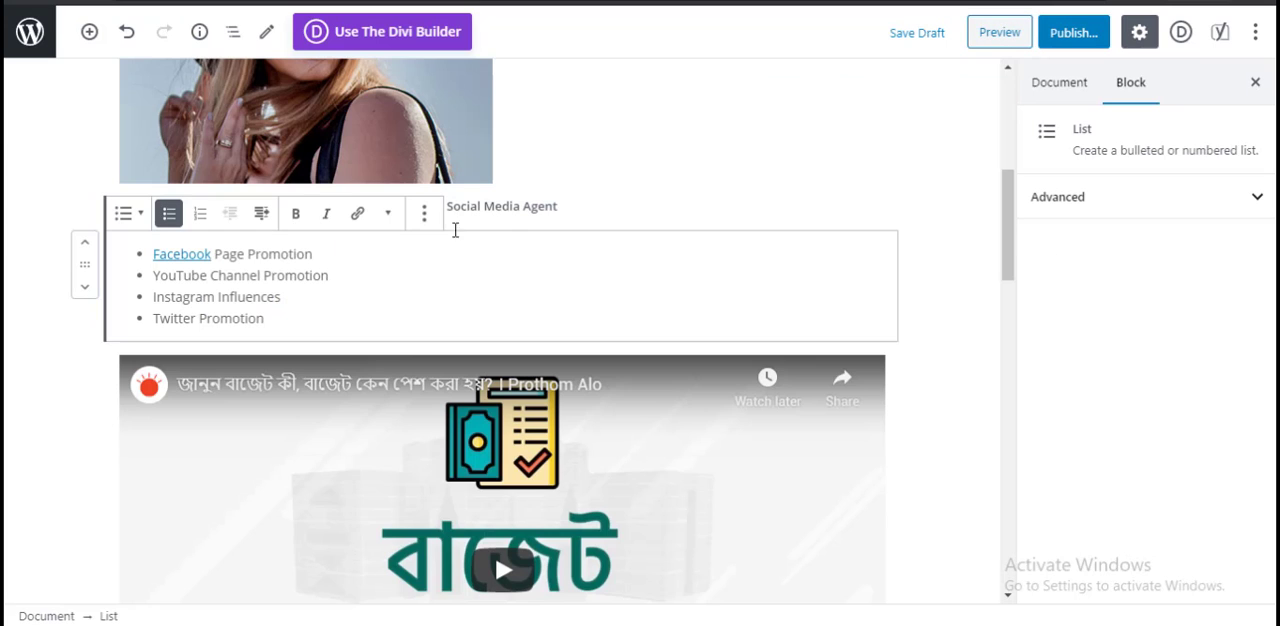
Step: Back in the editor, link the word "Promotion" in "YouTube Channel Promotion" to the site's Local SEO Service page
{"action": "left_click", "coordinate": [285, 275]}
{"action": "double_click", "coordinate": [290, 275]}
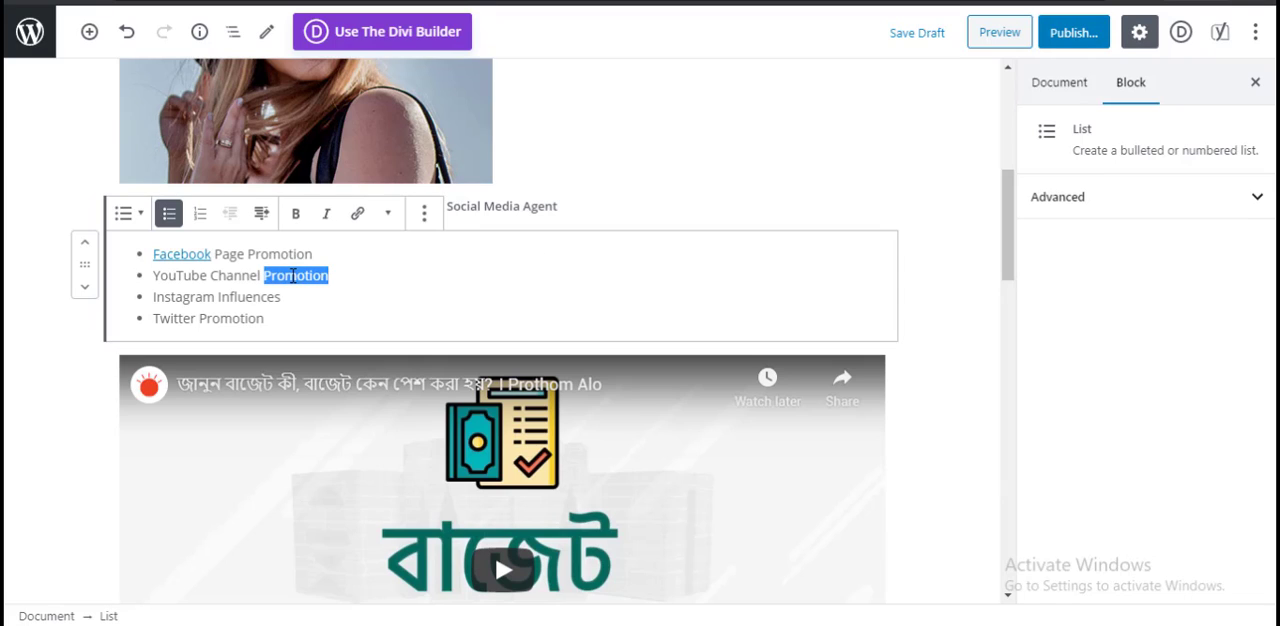
{"action": "left_click", "coordinate": [358, 215]}
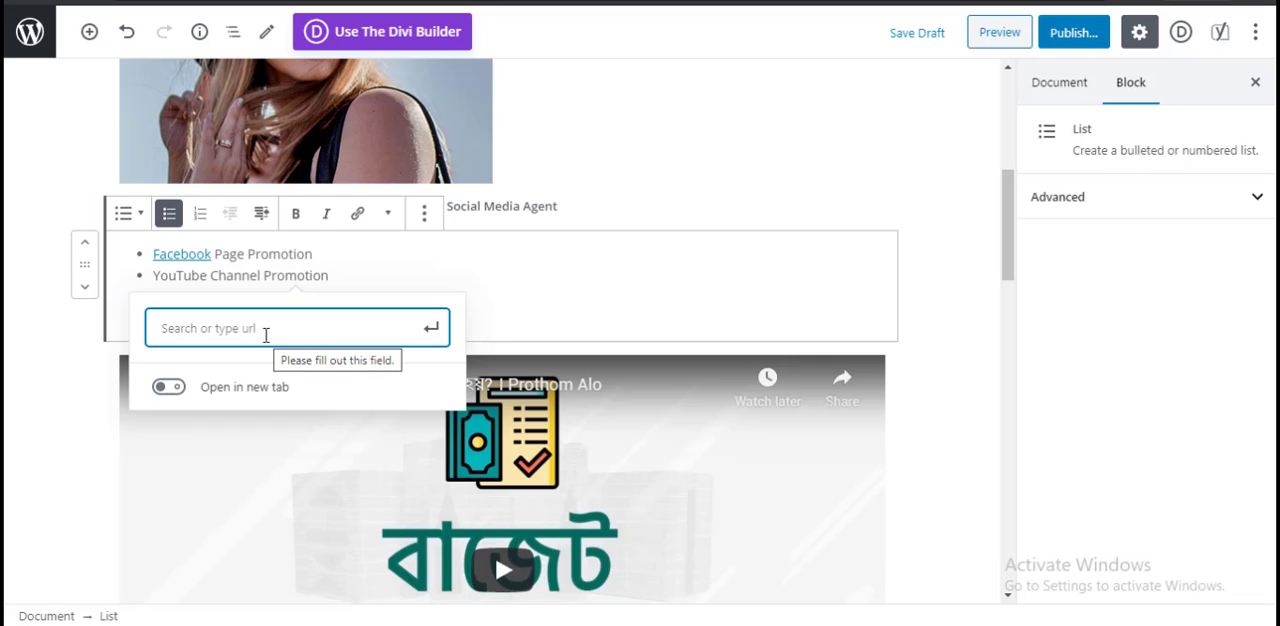
{"action": "type", "text": "local"}
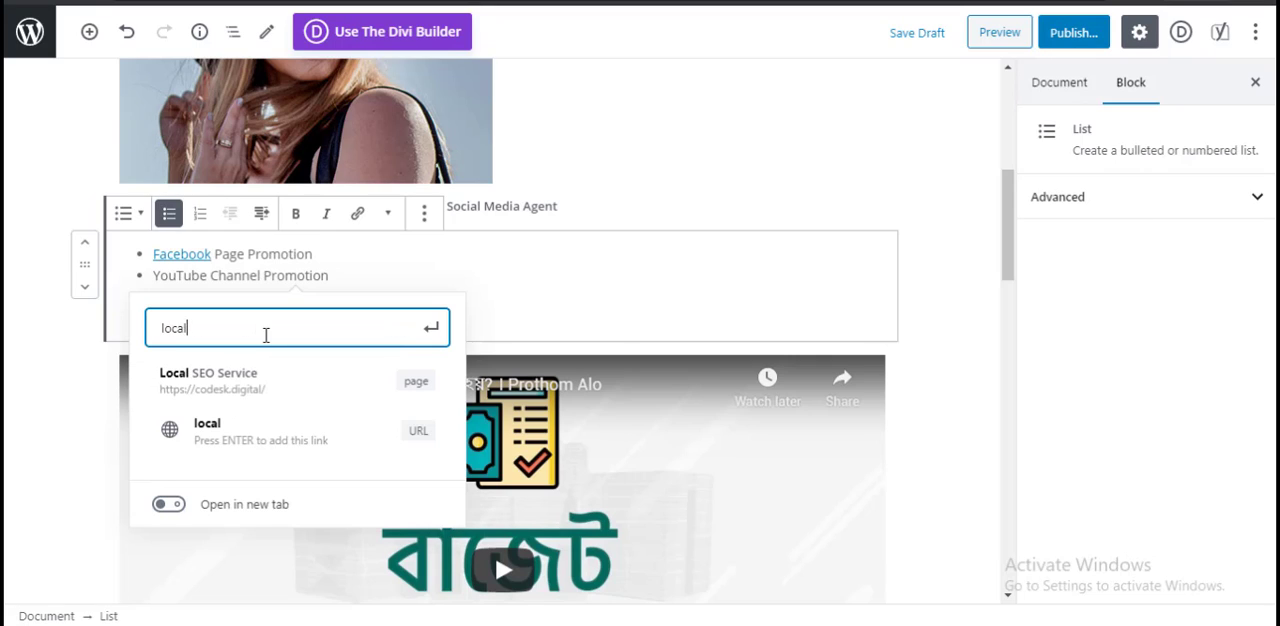
{"action": "left_click", "coordinate": [310, 387]}
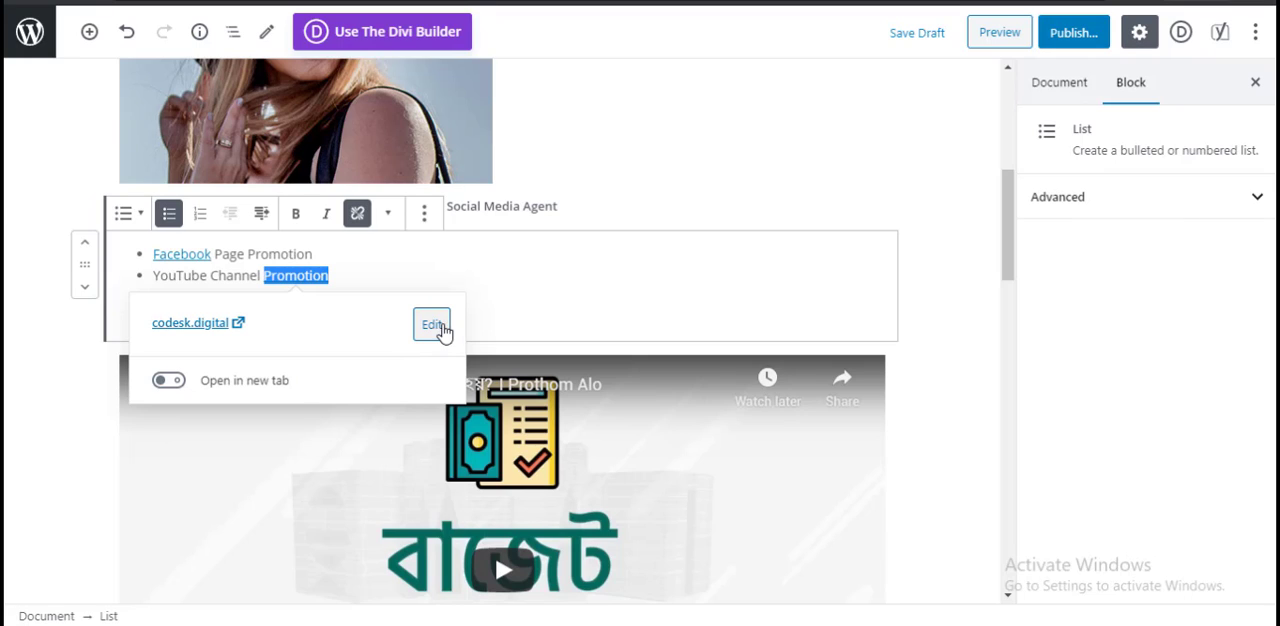
{"action": "left_click", "coordinate": [540, 266]}
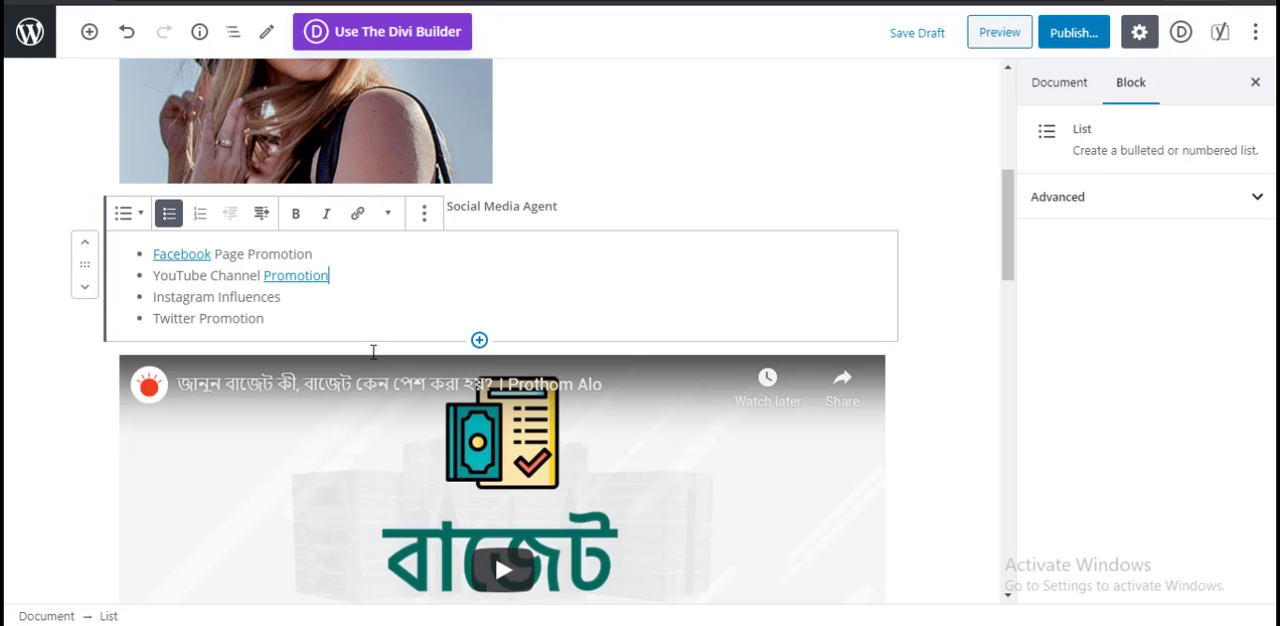
Step: Save the page as a draft and preview it to check both links in the services list
{"action": "left_click", "coordinate": [921, 36]}
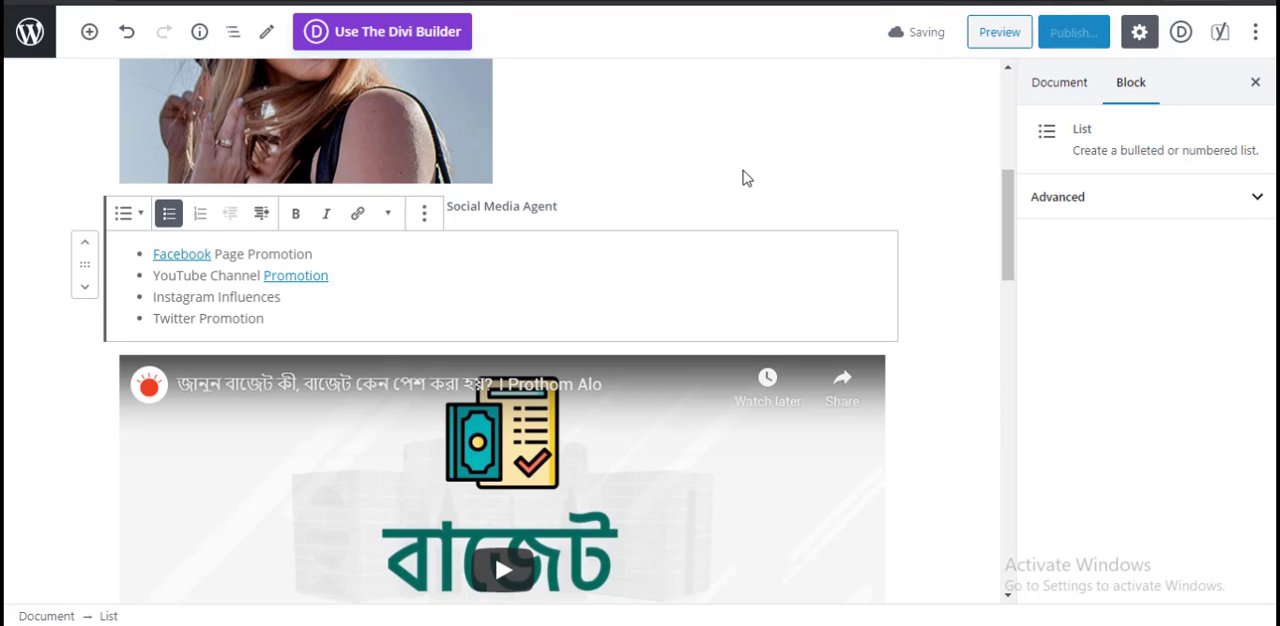
{"action": "left_click", "coordinate": [1018, 32]}
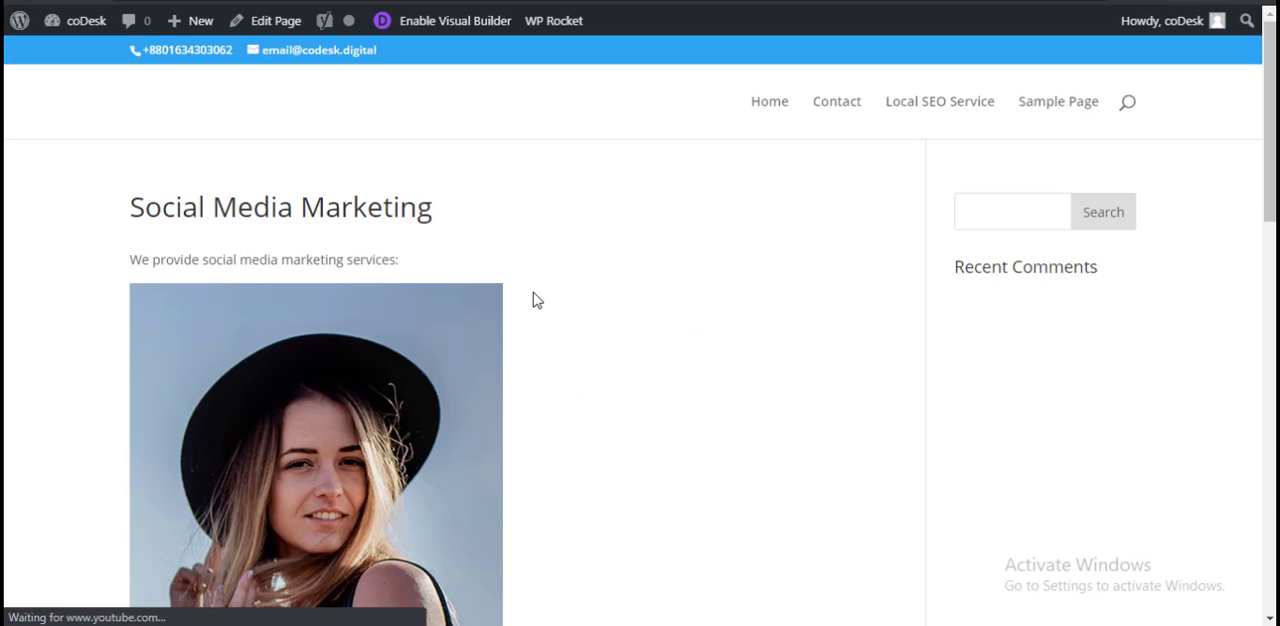
{"action": "scroll", "coordinate": [607, 340], "scroll_direction": "down", "scroll_amount": 5}
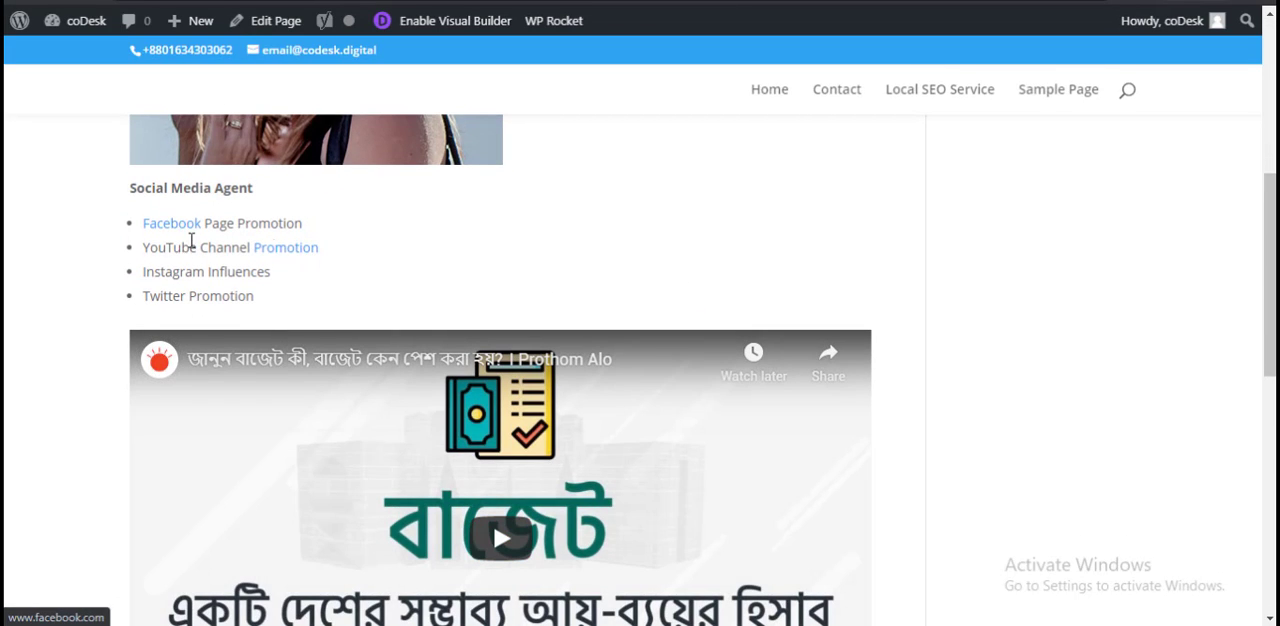
{"action": "scroll", "coordinate": [449, 377], "scroll_direction": "down", "scroll_amount": 5}
{"action": "scroll", "coordinate": [429, 440], "scroll_direction": "up", "scroll_amount": 6}
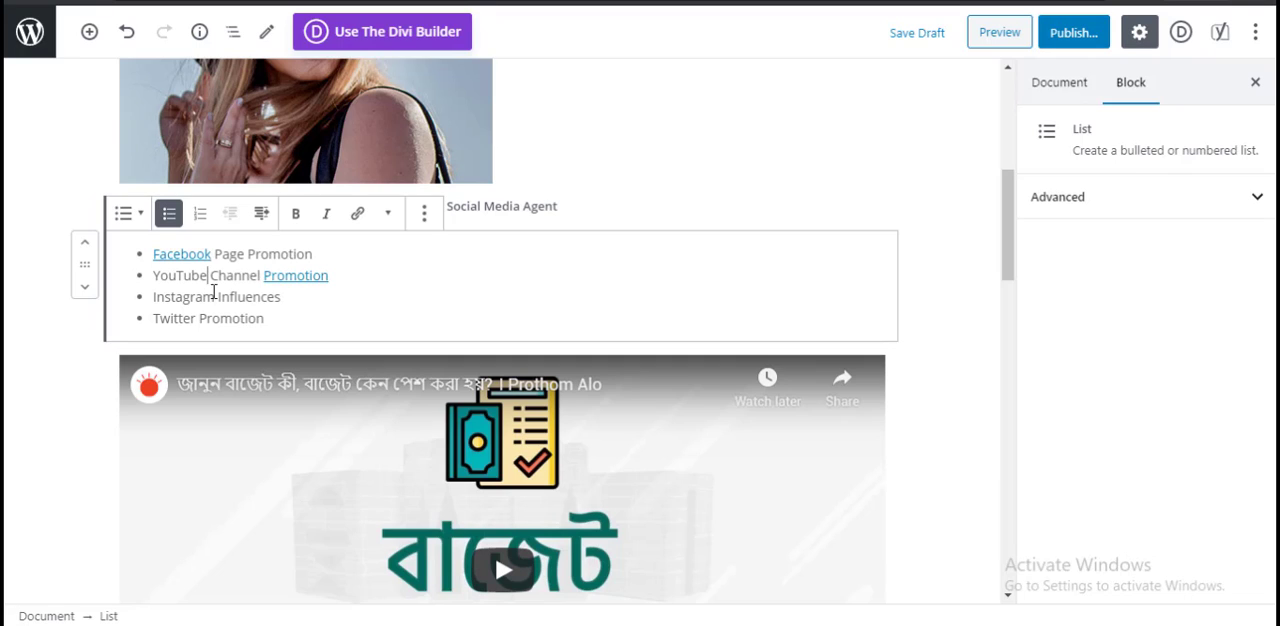
Step: Return to the editor and inspect the link settings of "Promotion" and "Facebook" in the services list
{"action": "left_click", "coordinate": [277, 276]}
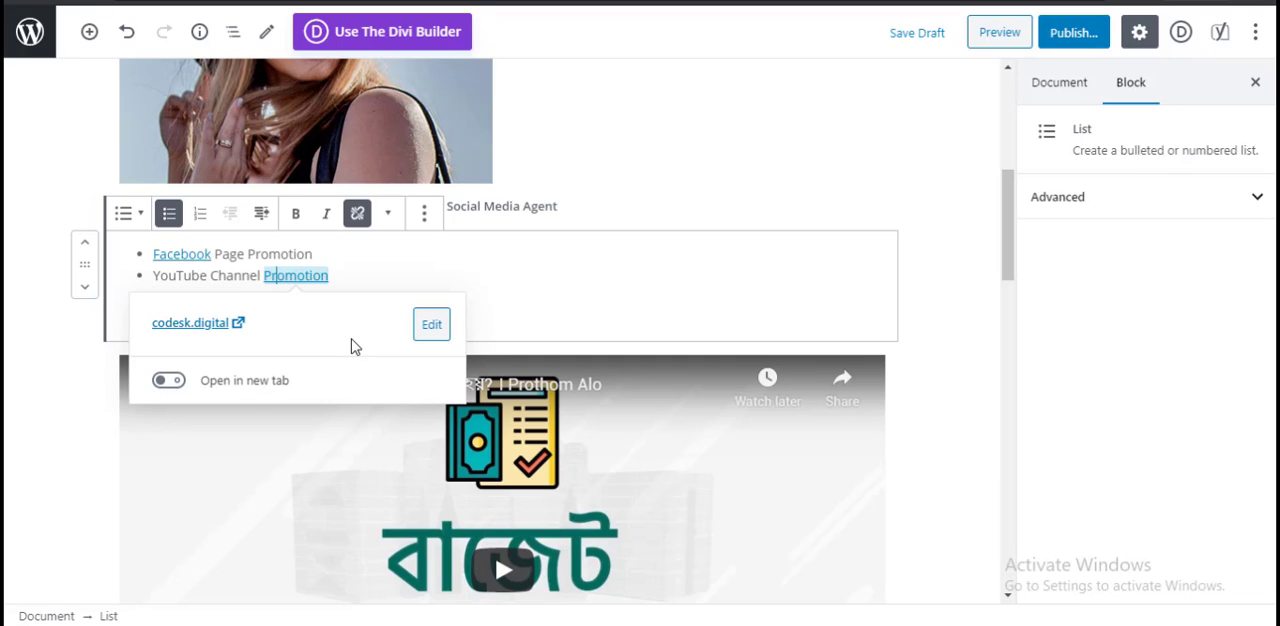
{"action": "left_click", "coordinate": [403, 262]}
{"action": "left_click", "coordinate": [188, 254]}
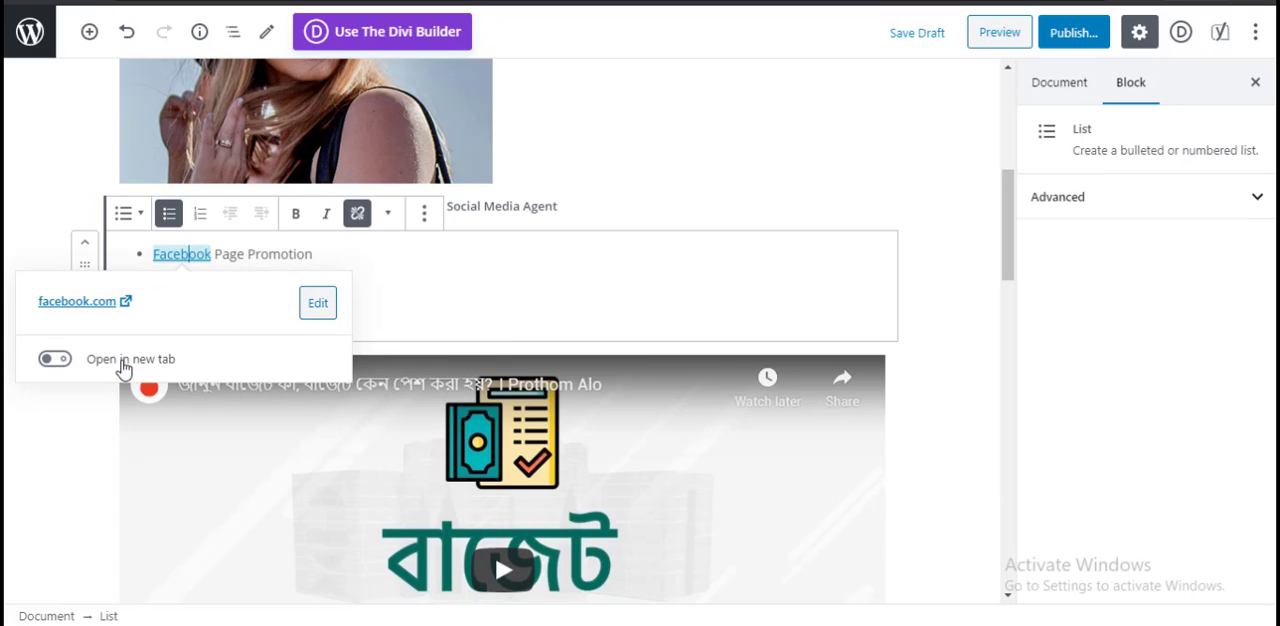
{"action": "left_click", "coordinate": [463, 271]}
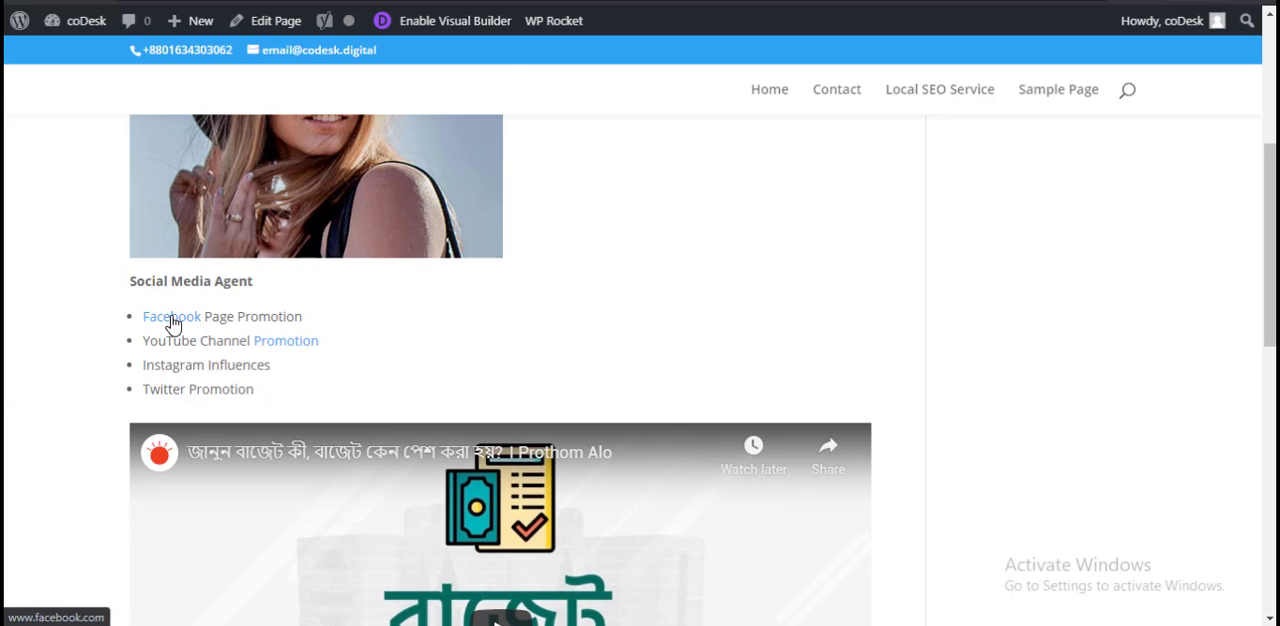
Step: Test the Facebook link in the page preview, go back from the Facebook site and return to the page editor
{"action": "left_click", "coordinate": [172, 320]}
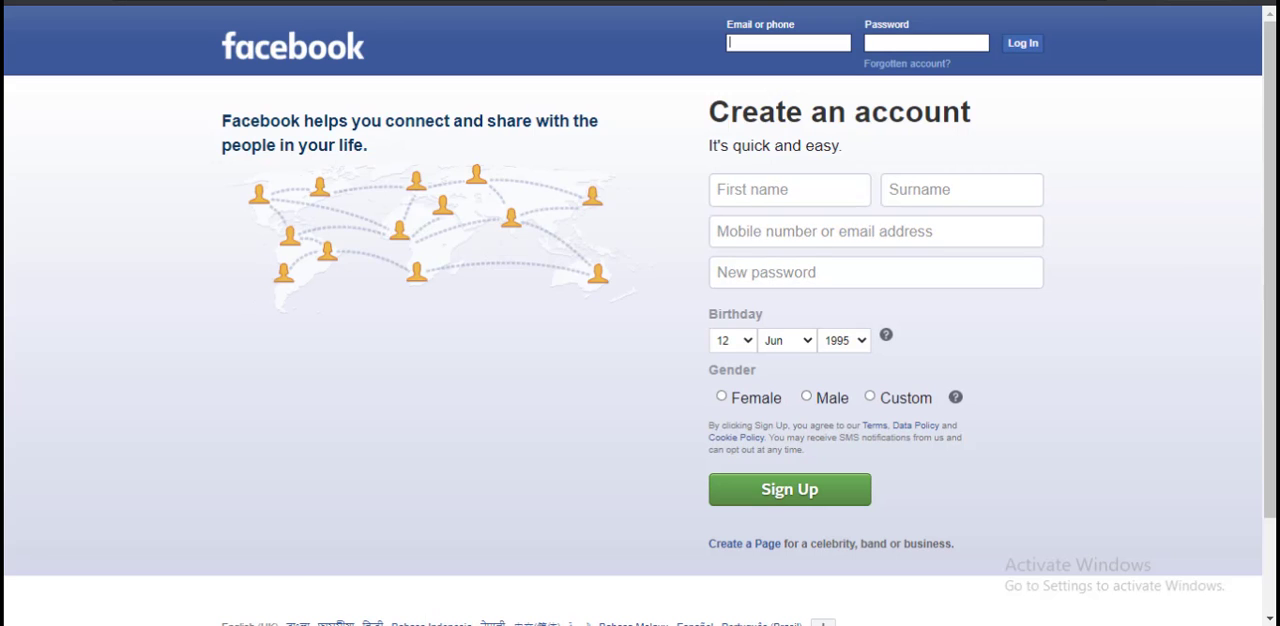
{"action": "left_click", "coordinate": [35, 2]}
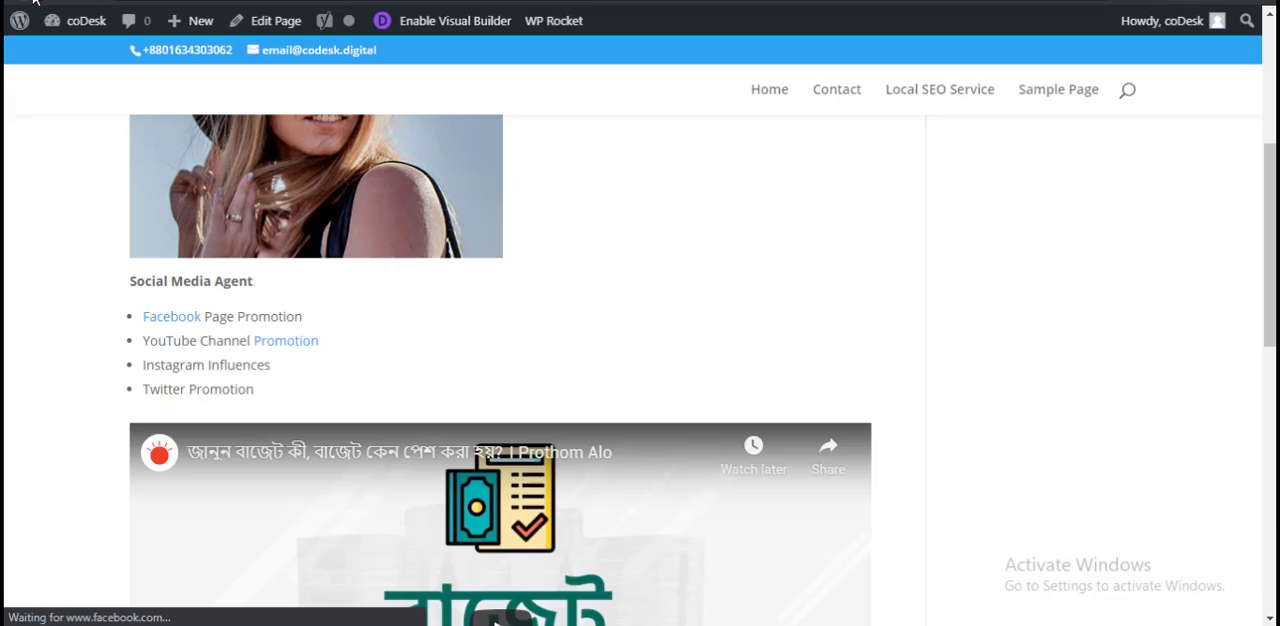
{"action": "left_click", "coordinate": [272, 20]}
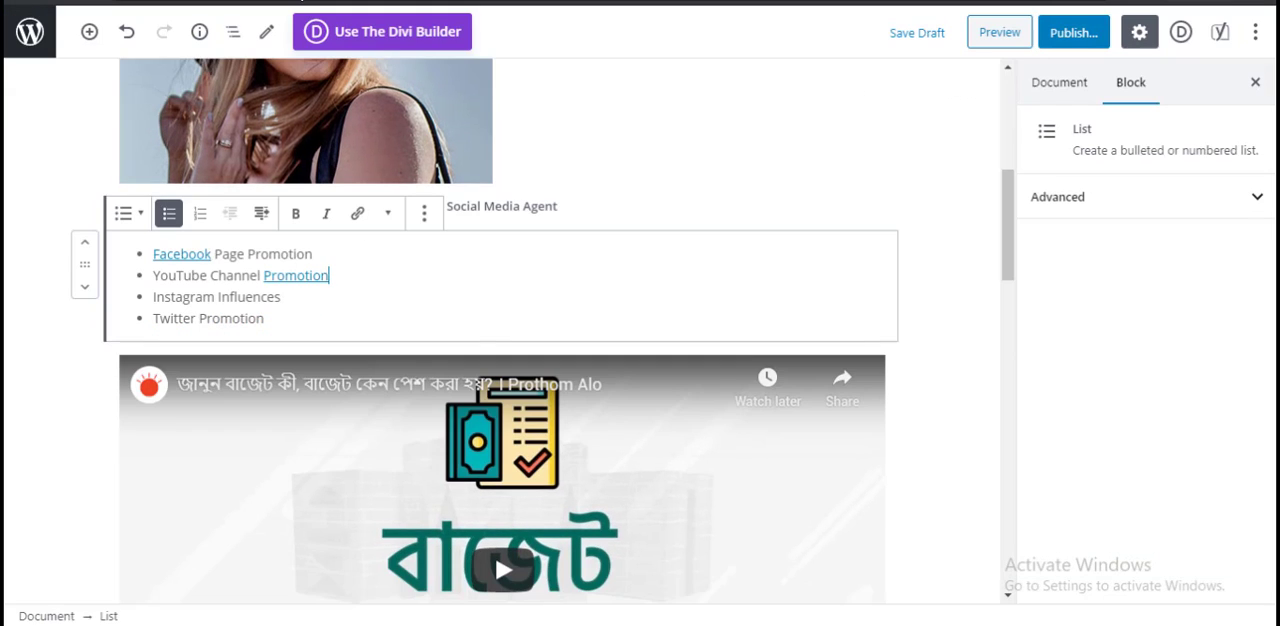
Step: Set the "Promotion" link in the YouTube list item to open in a new tab
{"action": "left_click", "coordinate": [266, 279]}
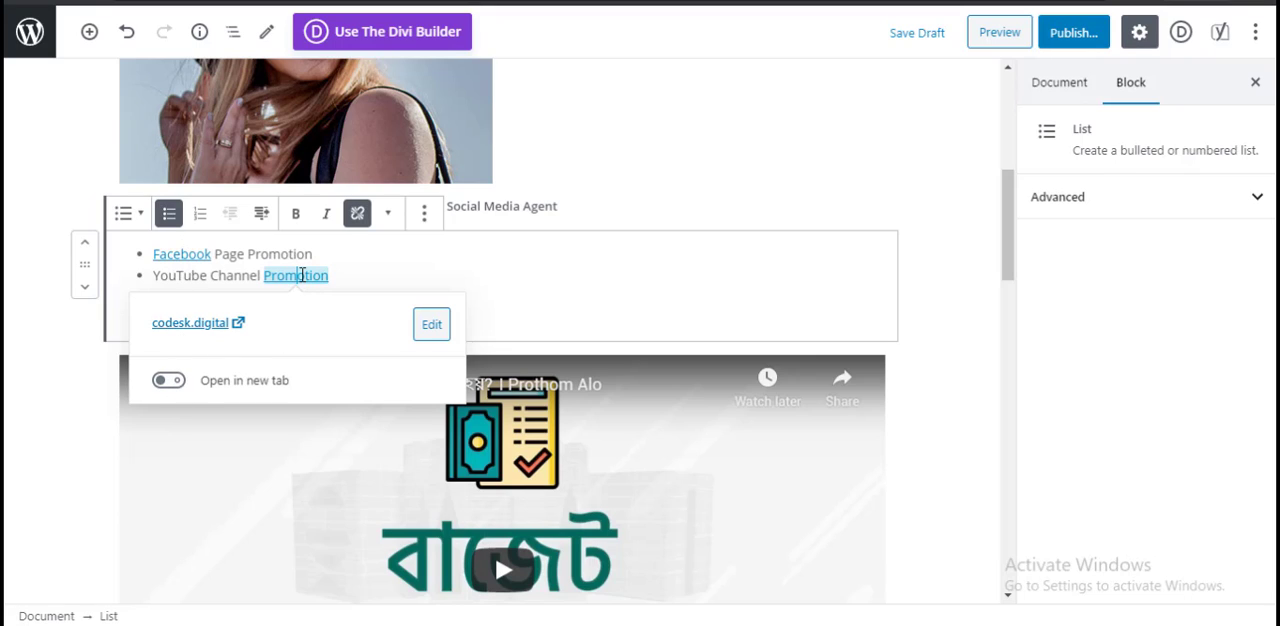
{"action": "left_click", "coordinate": [172, 383]}
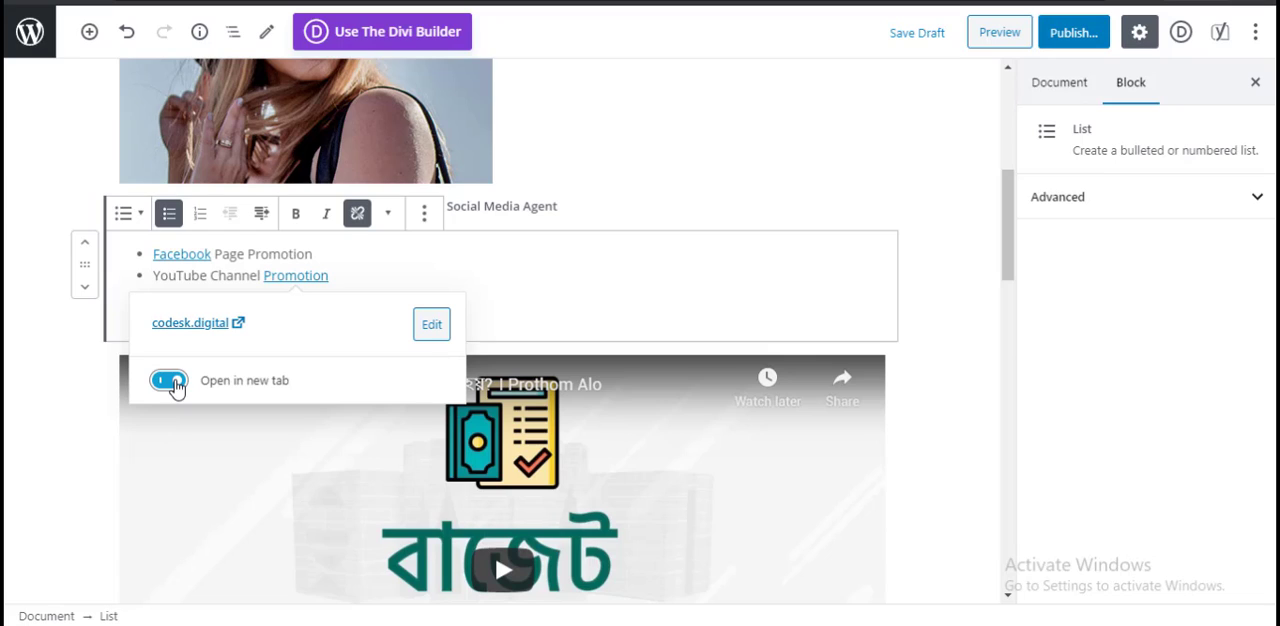
{"action": "left_click", "coordinate": [481, 280]}
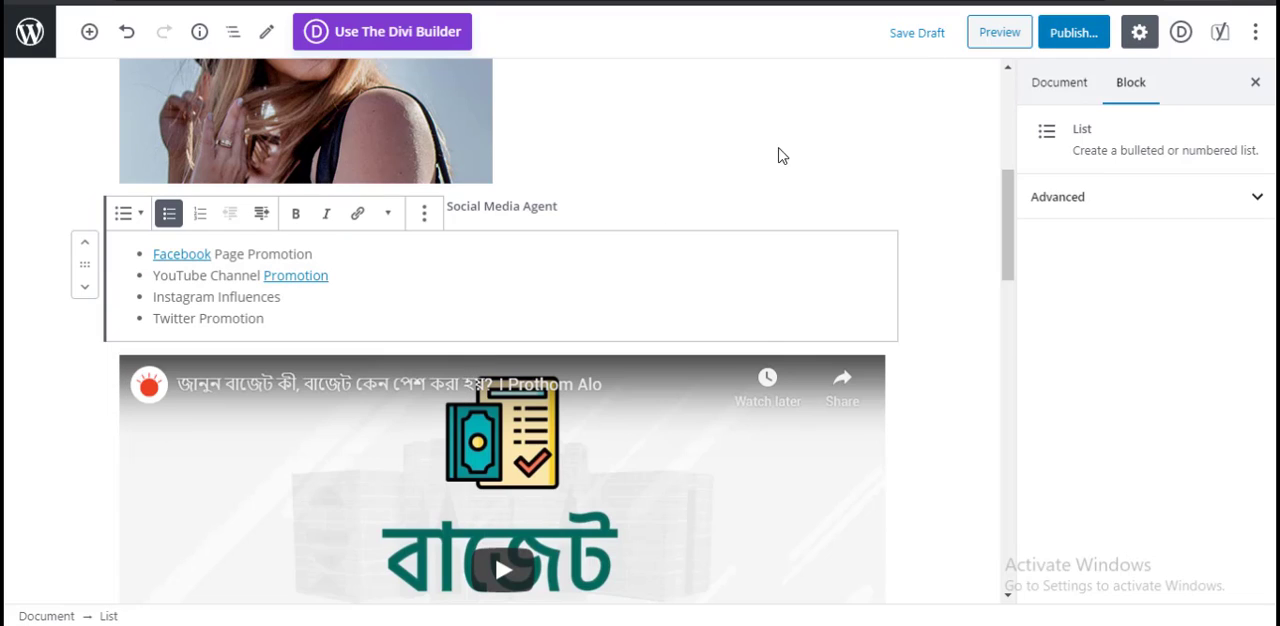
Step: Save the draft, preview the page and test the "Promotion" link in the YouTube list item
{"action": "left_click", "coordinate": [932, 34]}
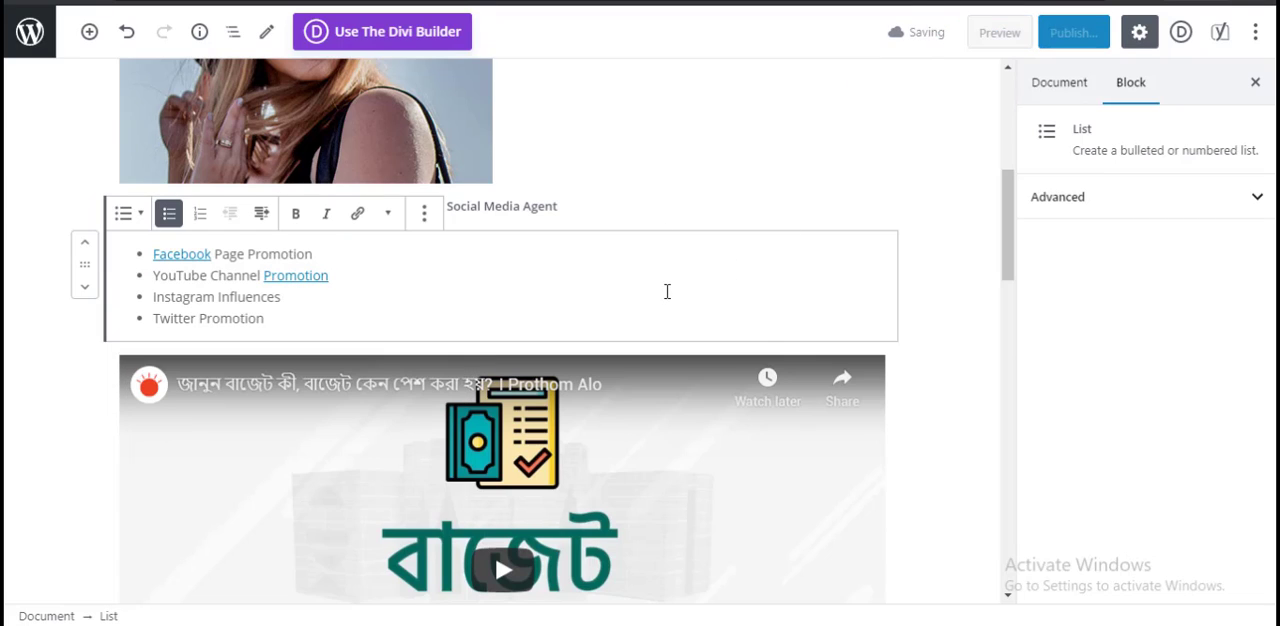
{"action": "left_click", "coordinate": [1000, 33]}
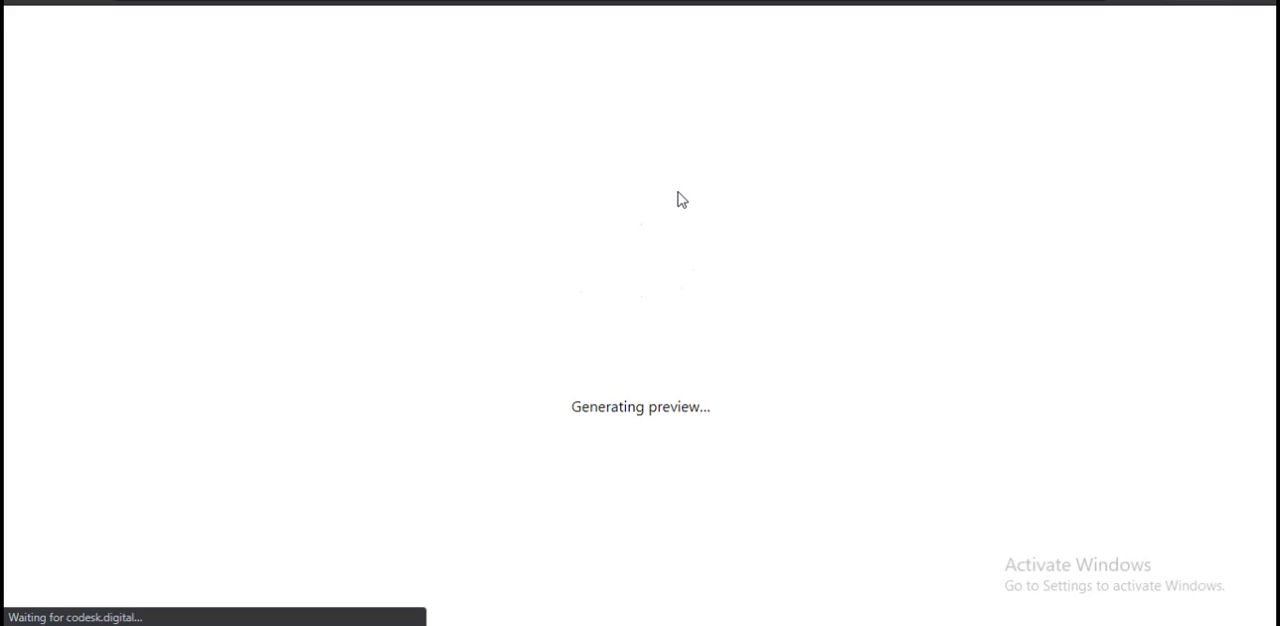
{"action": "scroll", "coordinate": [660, 315], "scroll_direction": "down", "scroll_amount": 5}
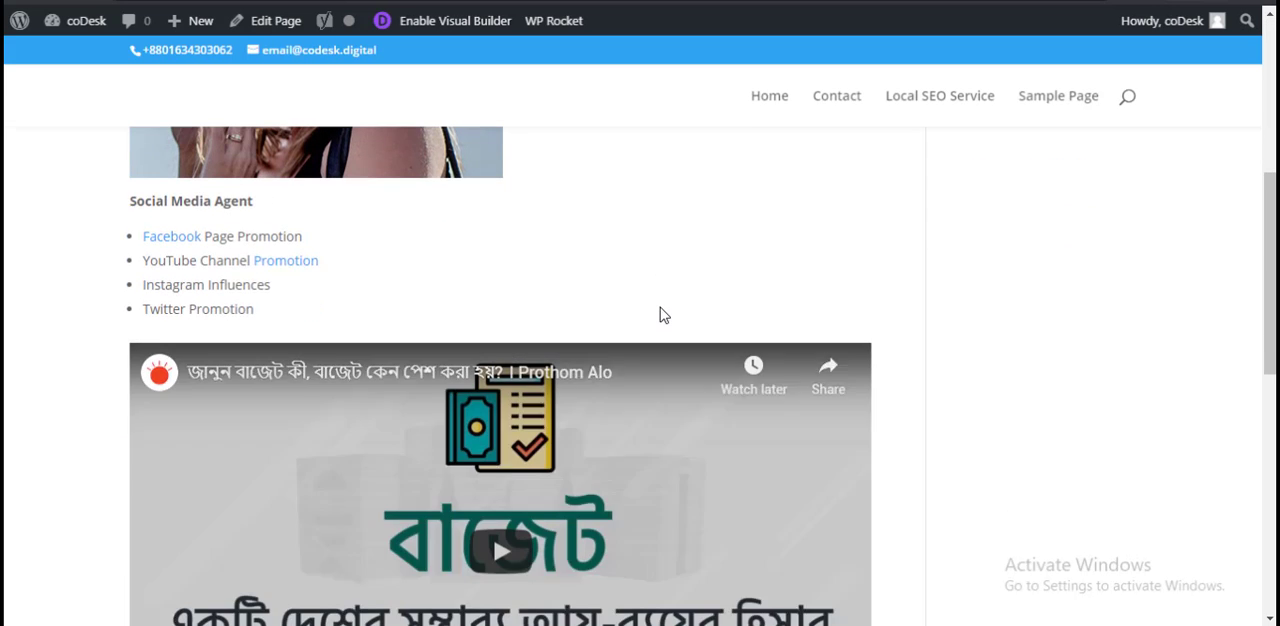
{"action": "left_click", "coordinate": [293, 251]}
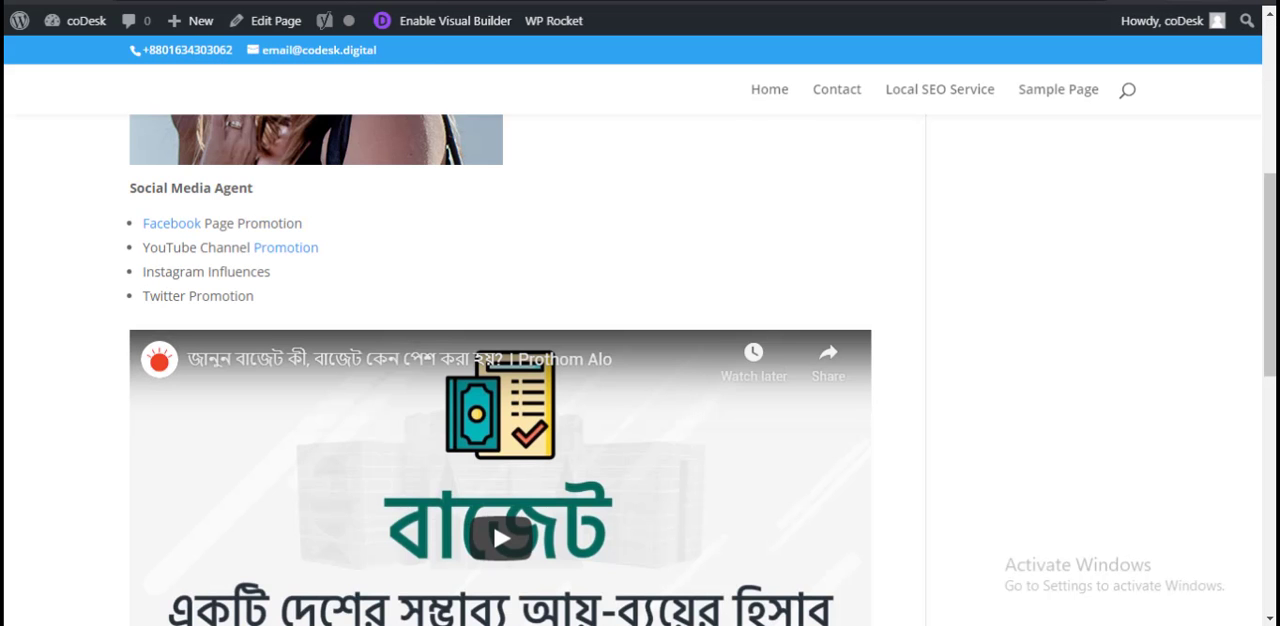
{"action": "left_click", "coordinate": [505, 2]}
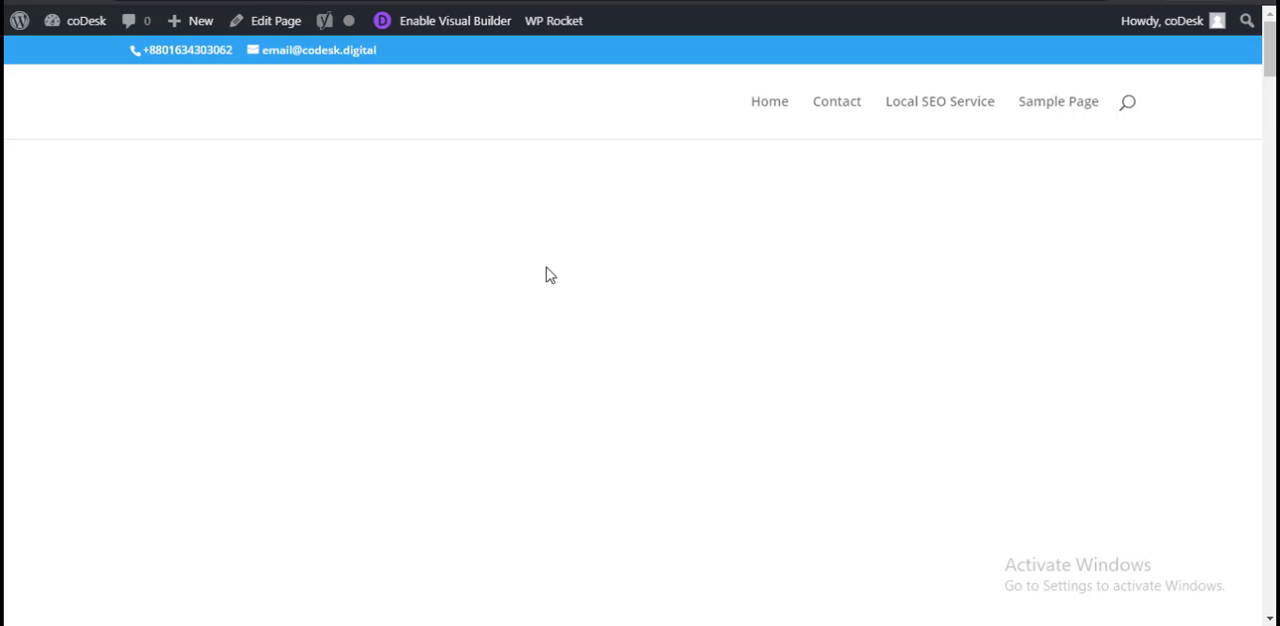
Step: Review the previewed "Social Media Marketing" page from its title down to the footer
{"action": "scroll", "coordinate": [590, 204], "scroll_direction": "down", "scroll_amount": 5}
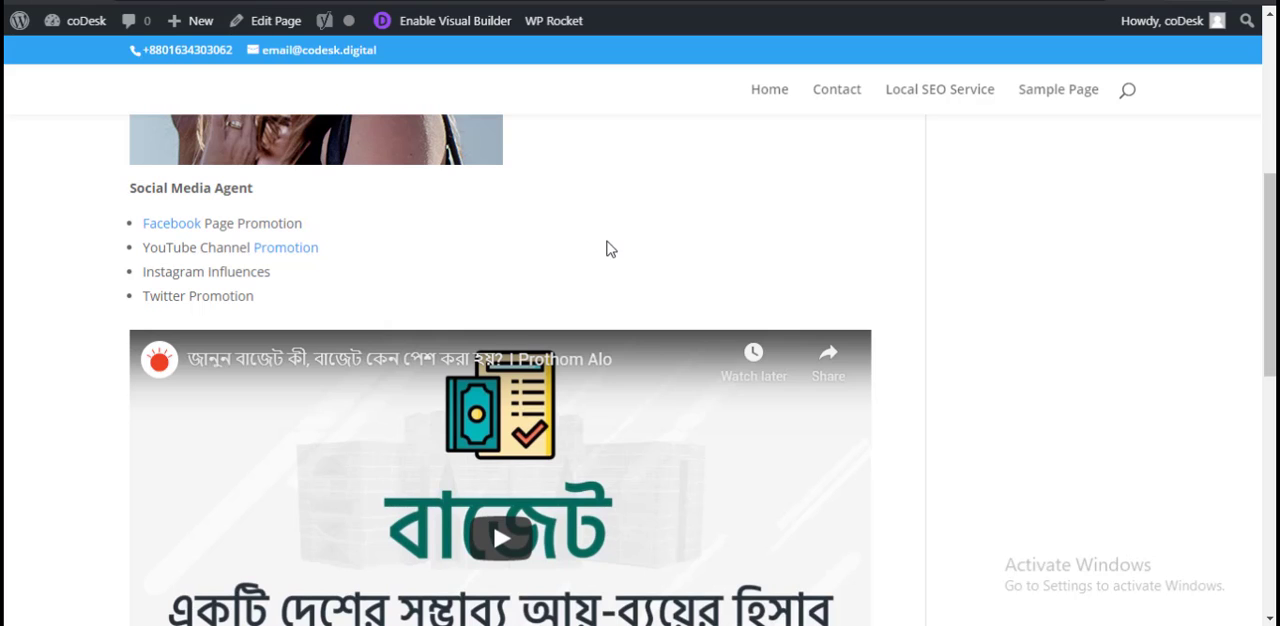
{"action": "scroll", "coordinate": [677, 344], "scroll_direction": "up", "scroll_amount": 5}
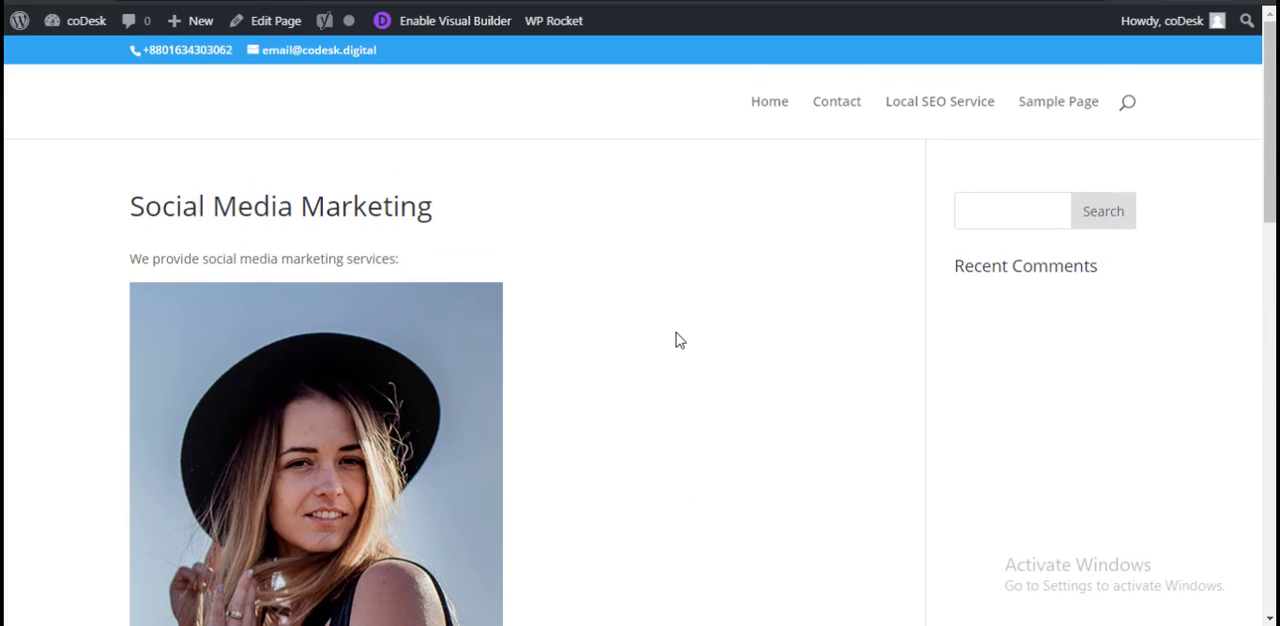
{"action": "scroll", "coordinate": [577, 311], "scroll_direction": "down", "scroll_amount": 10}
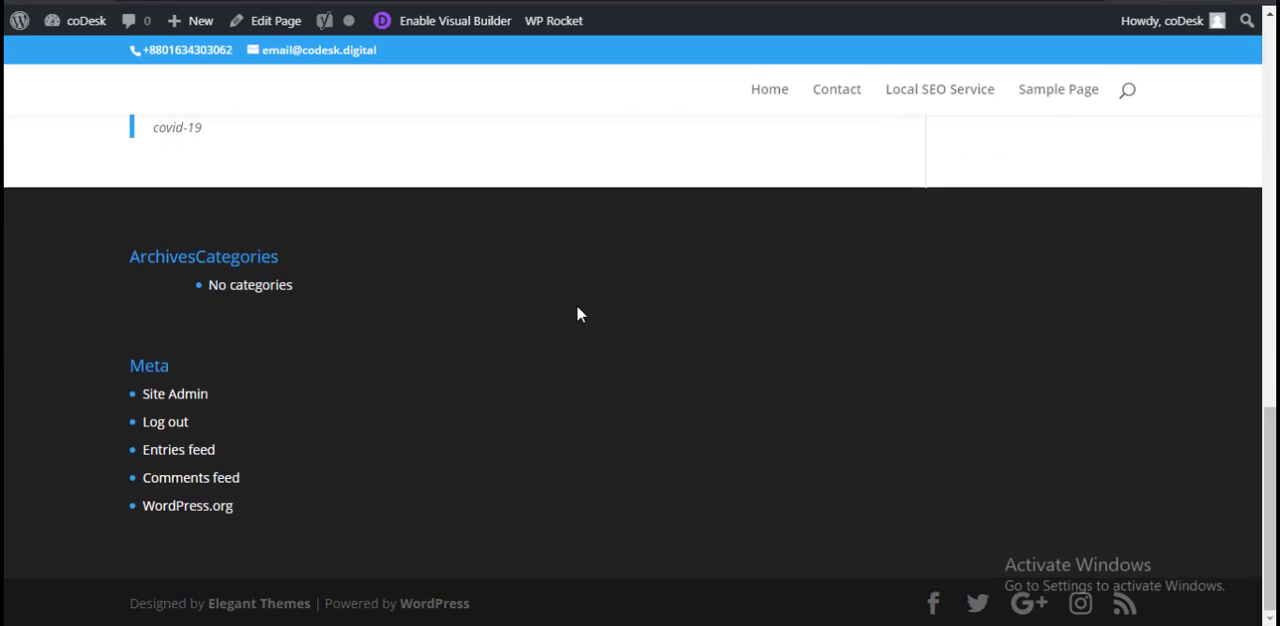
{"action": "scroll", "coordinate": [576, 314], "scroll_direction": "up", "scroll_amount": 5}
Step: Go to the site's admin dashboard and open the Comments list
{"action": "mouse_move", "coordinate": [71, 20]}
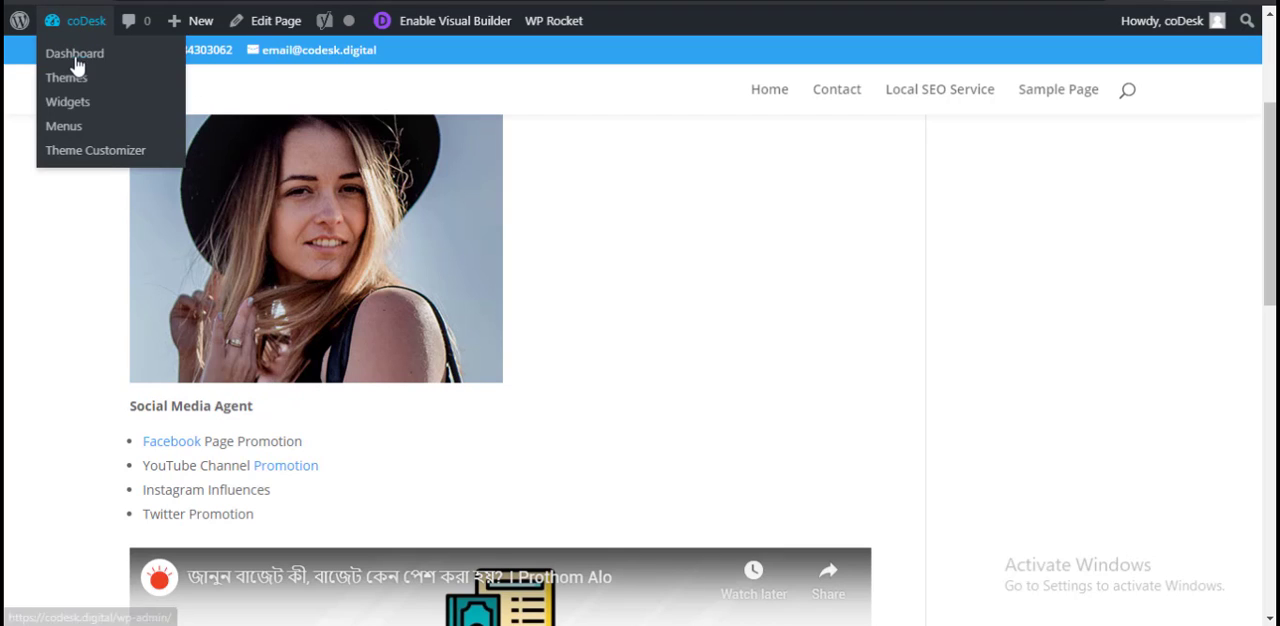
{"action": "left_click", "coordinate": [76, 60]}
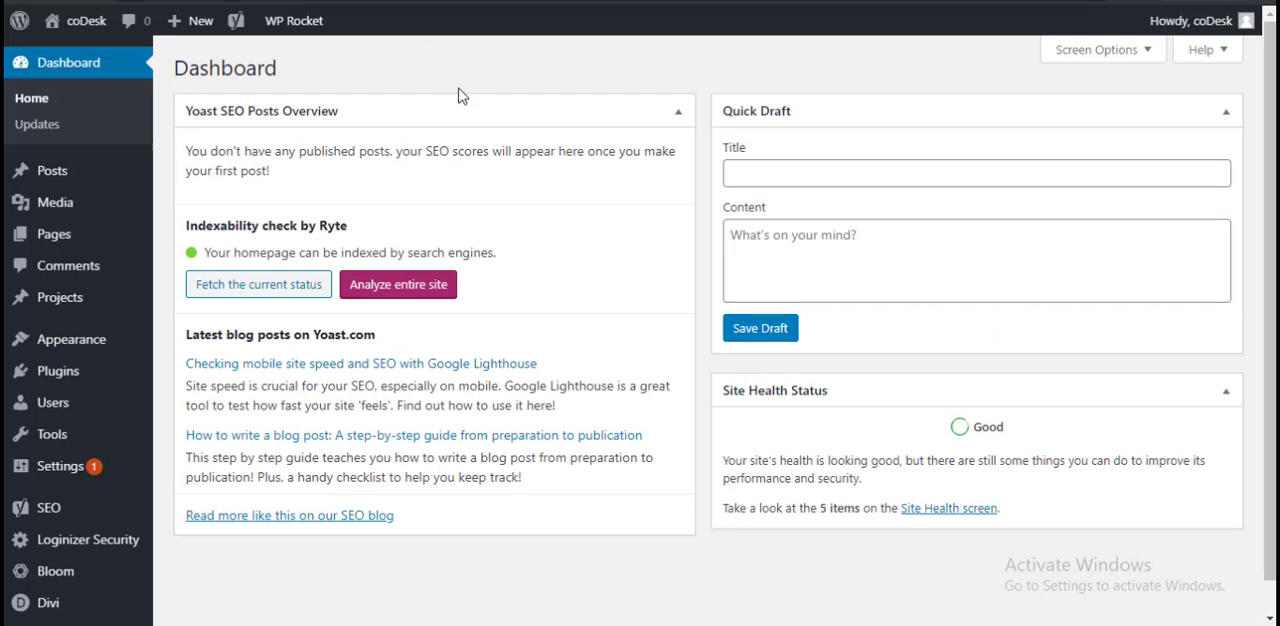
{"action": "left_click", "coordinate": [86, 268]}
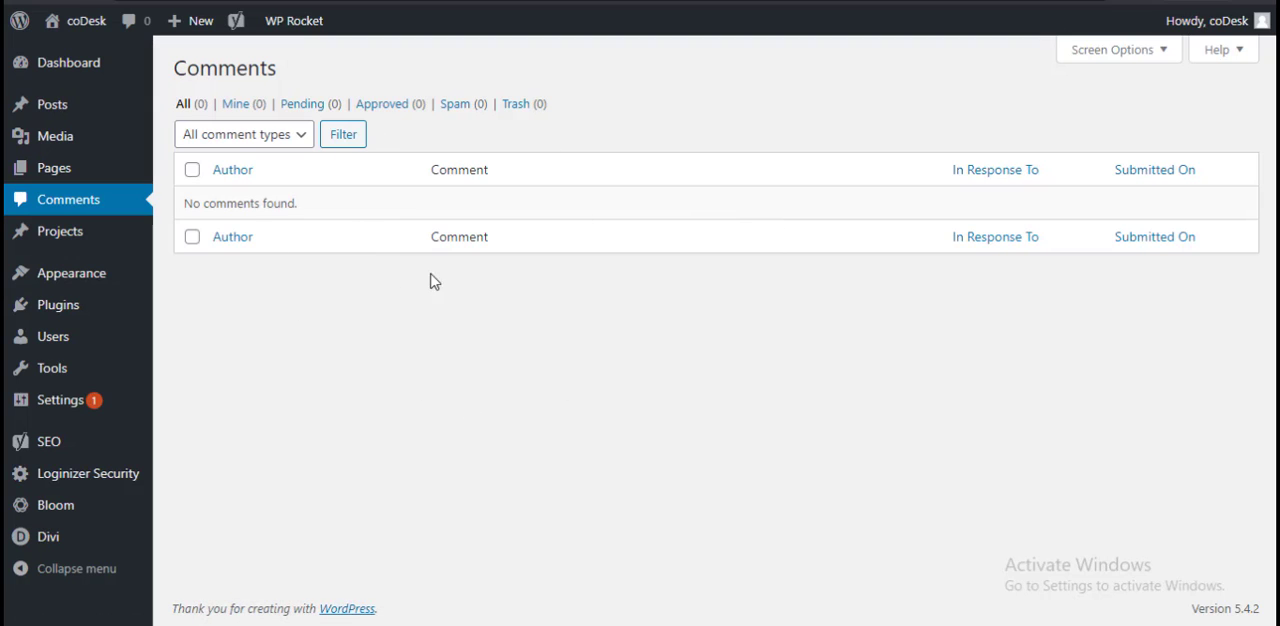
Step: Look over the installed Divi theme among the site's themes, then open the catalogue for adding new themes
{"action": "mouse_move", "coordinate": [36, 236]}
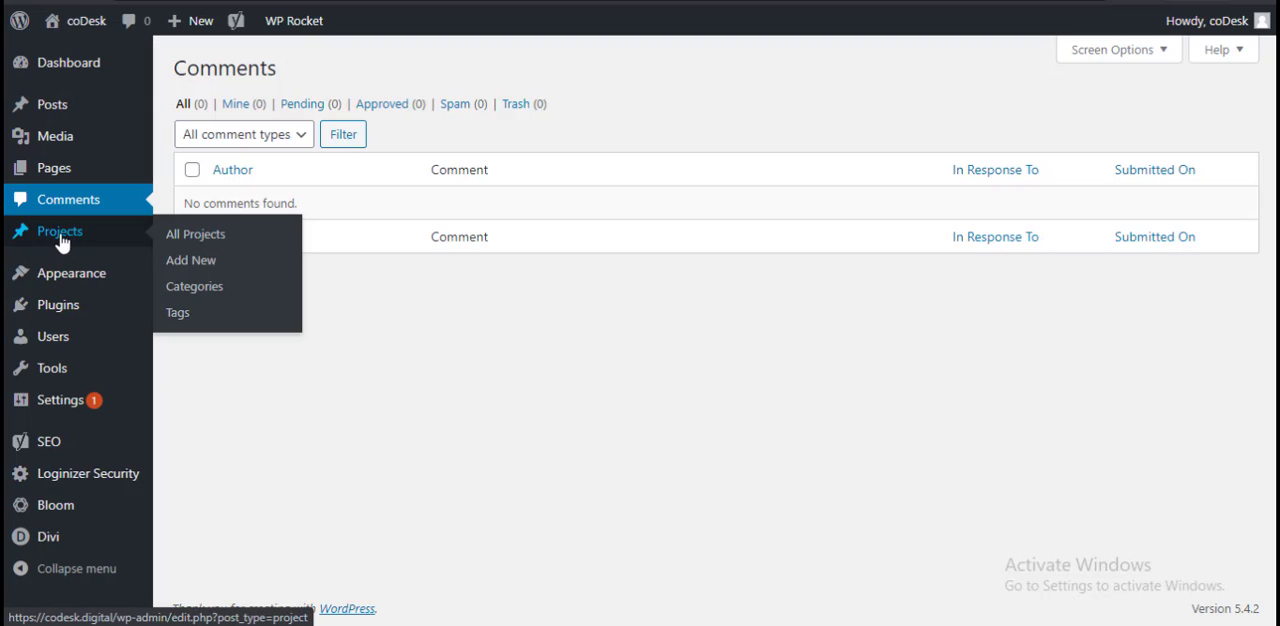
{"action": "mouse_move", "coordinate": [70, 287]}
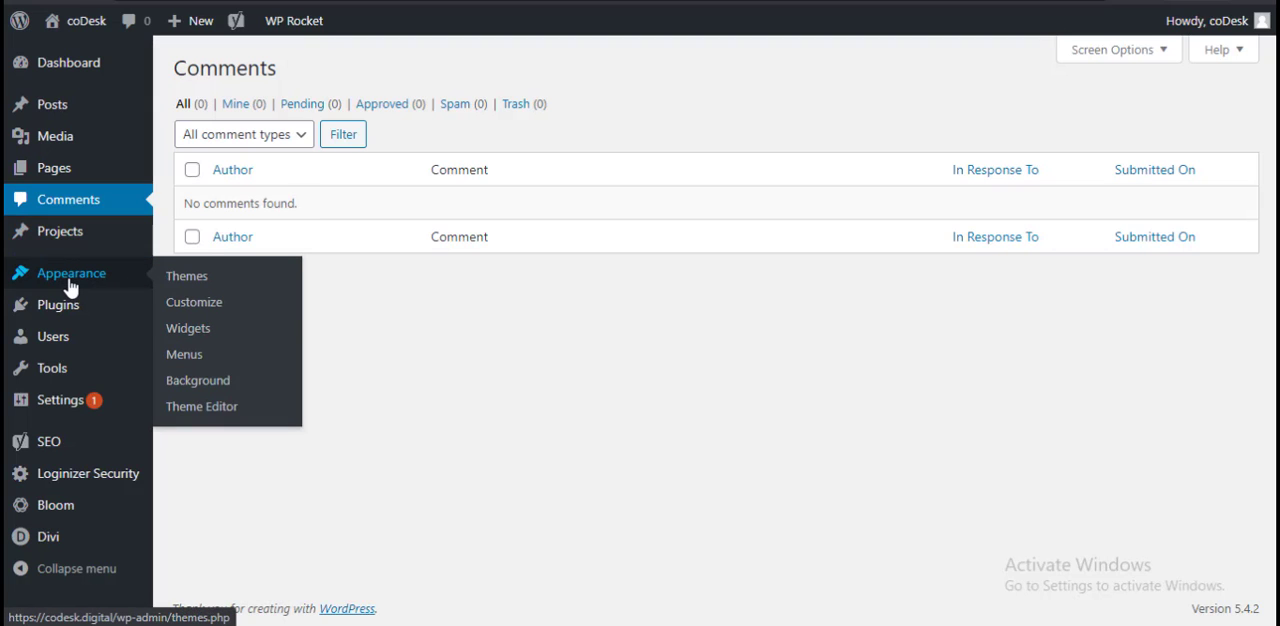
{"action": "left_click", "coordinate": [205, 287]}
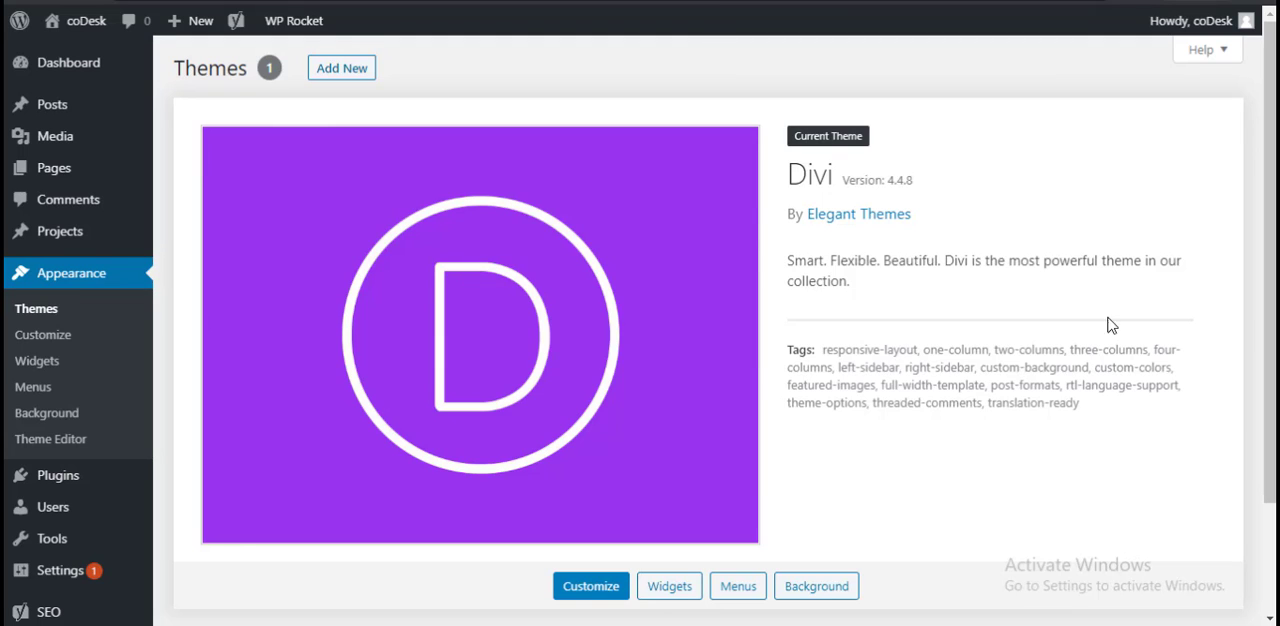
{"action": "scroll", "coordinate": [1080, 350], "scroll_direction": "down", "scroll_amount": 3}
{"action": "scroll", "coordinate": [987, 427], "scroll_direction": "up", "scroll_amount": 3}
{"action": "left_click", "coordinate": [355, 75]}
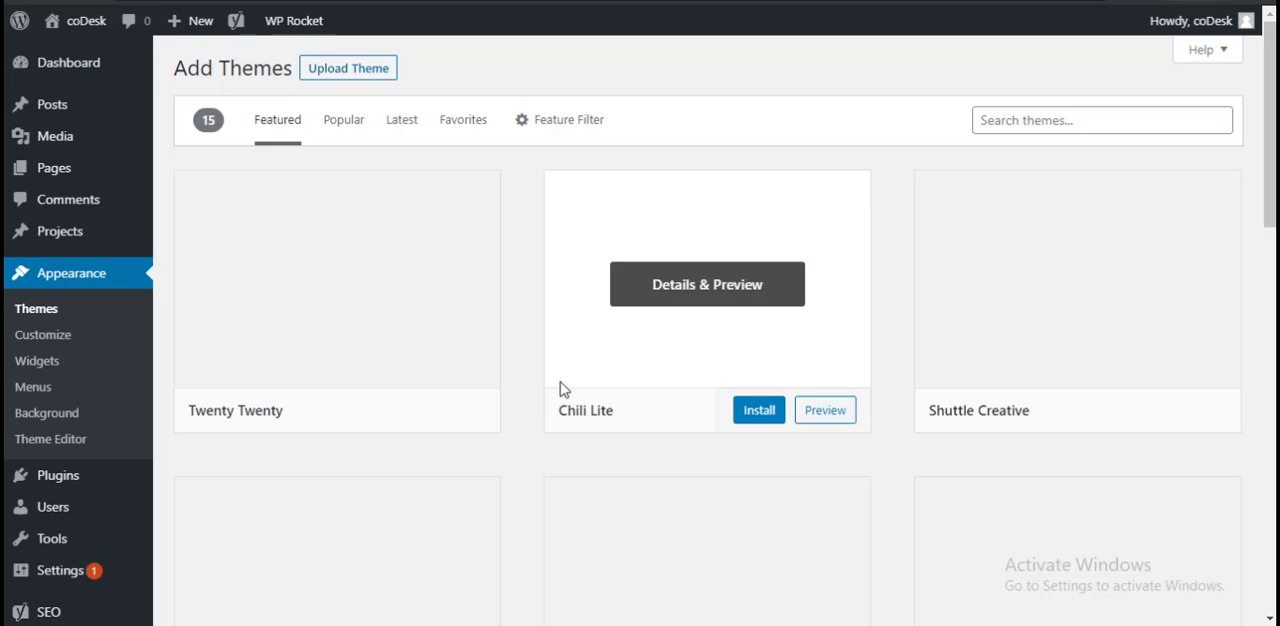
Step: Browse the featured themes available for installation
{"action": "scroll", "coordinate": [1010, 309], "scroll_direction": "down", "scroll_amount": 10}
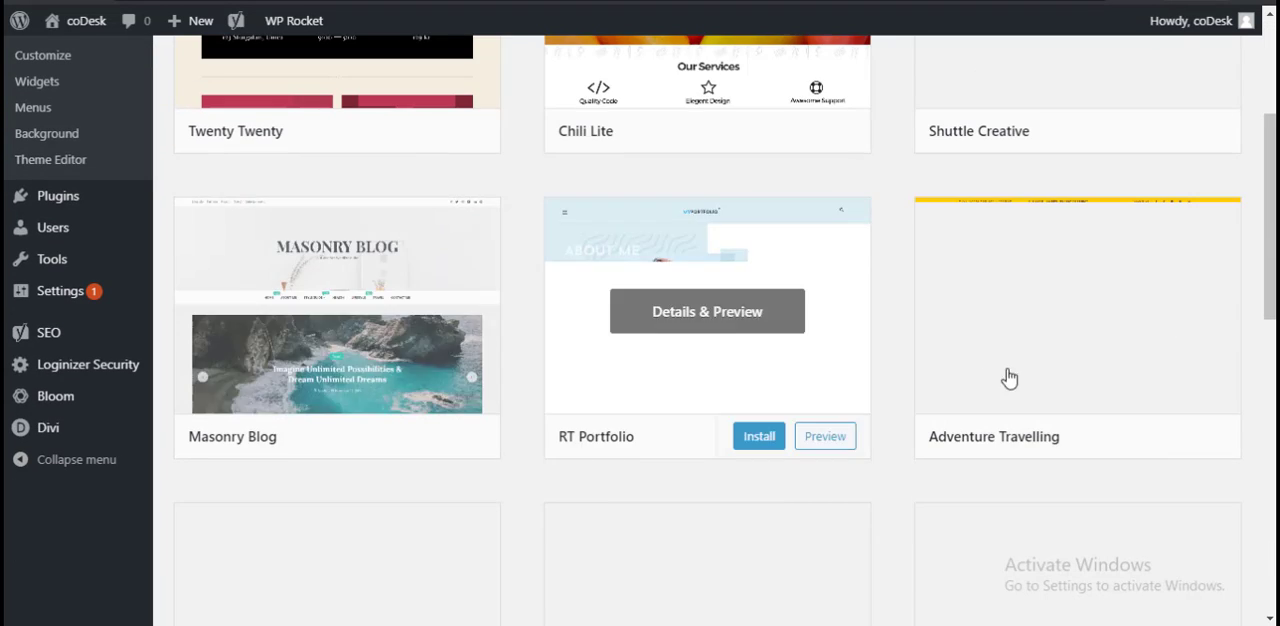
{"action": "scroll", "coordinate": [980, 417], "scroll_direction": "up", "scroll_amount": 10}
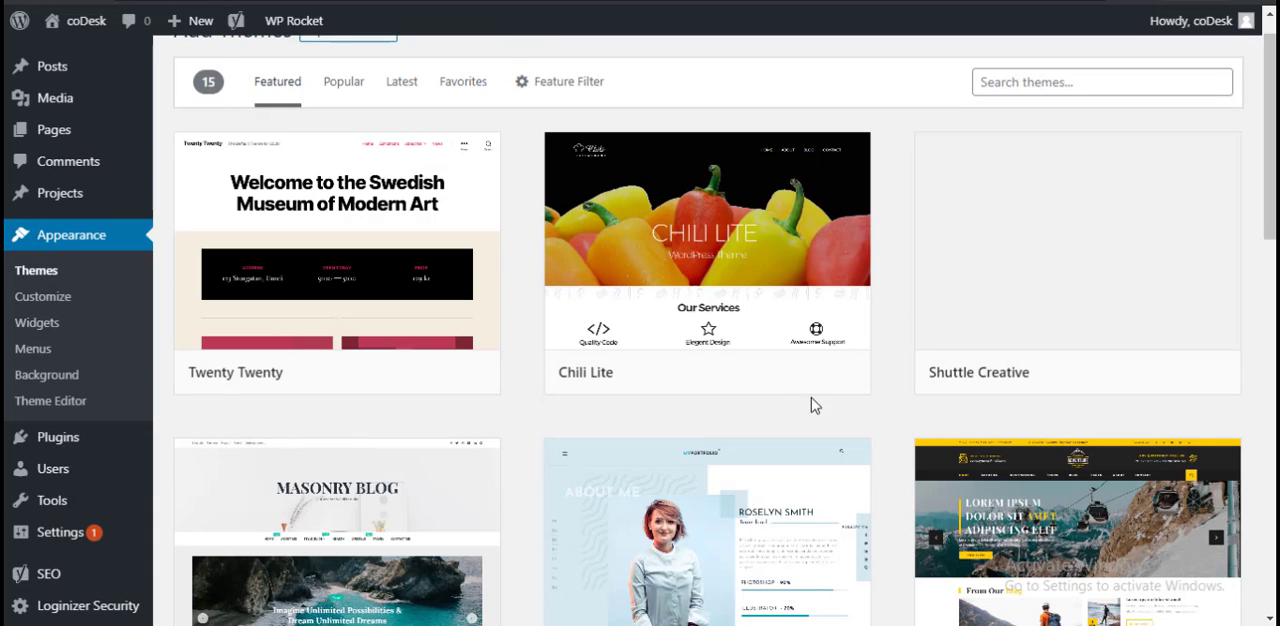
{"action": "scroll", "coordinate": [1100, 477], "scroll_direction": "down", "scroll_amount": 3}
{"action": "scroll", "coordinate": [877, 408], "scroll_direction": "down", "scroll_amount": 8}
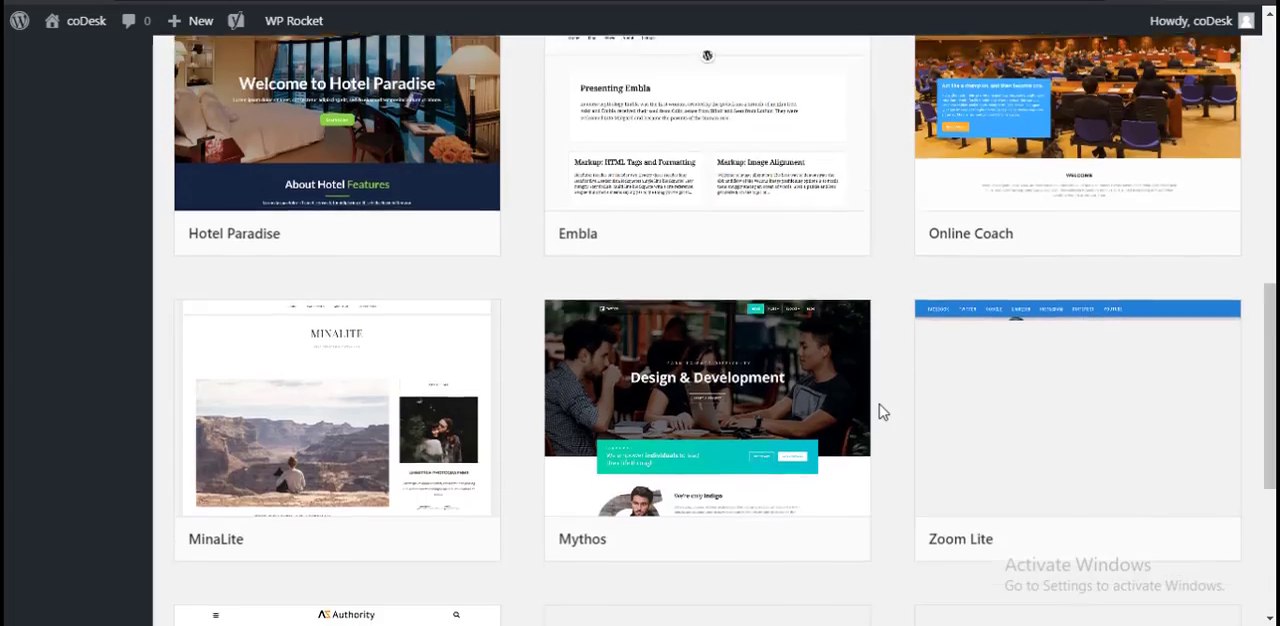
{"action": "scroll", "coordinate": [880, 410], "scroll_direction": "up", "scroll_amount": 3}
{"action": "scroll", "coordinate": [877, 408], "scroll_direction": "up", "scroll_amount": 8}
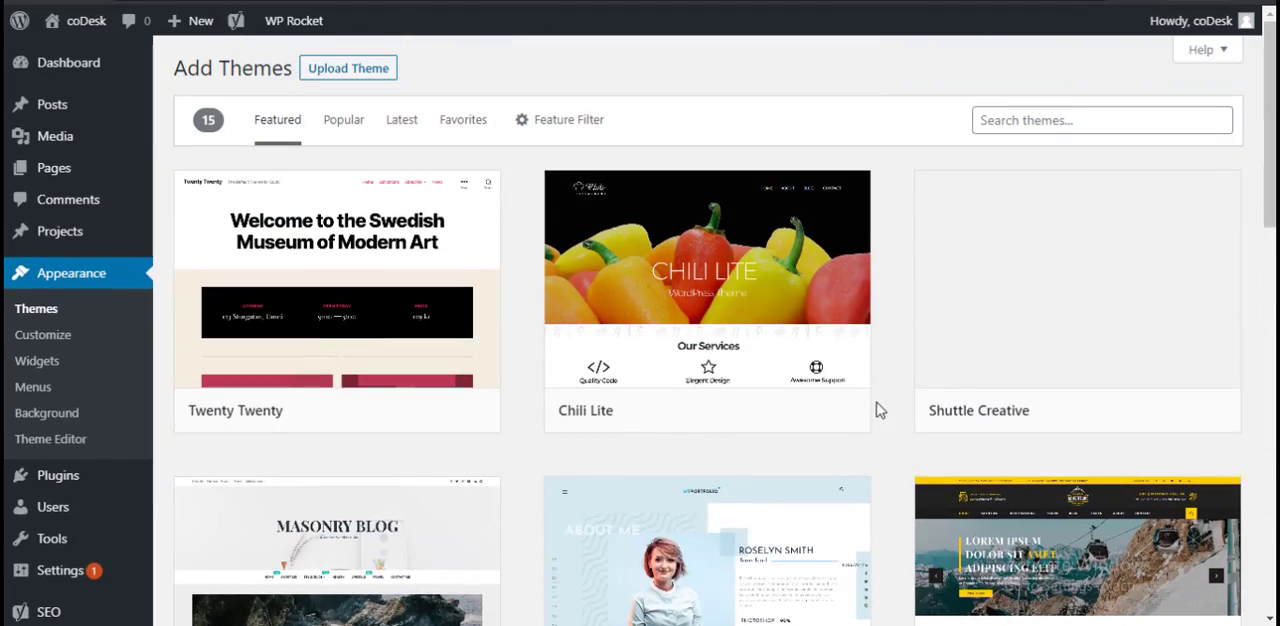
{"action": "mouse_move", "coordinate": [851, 389]}
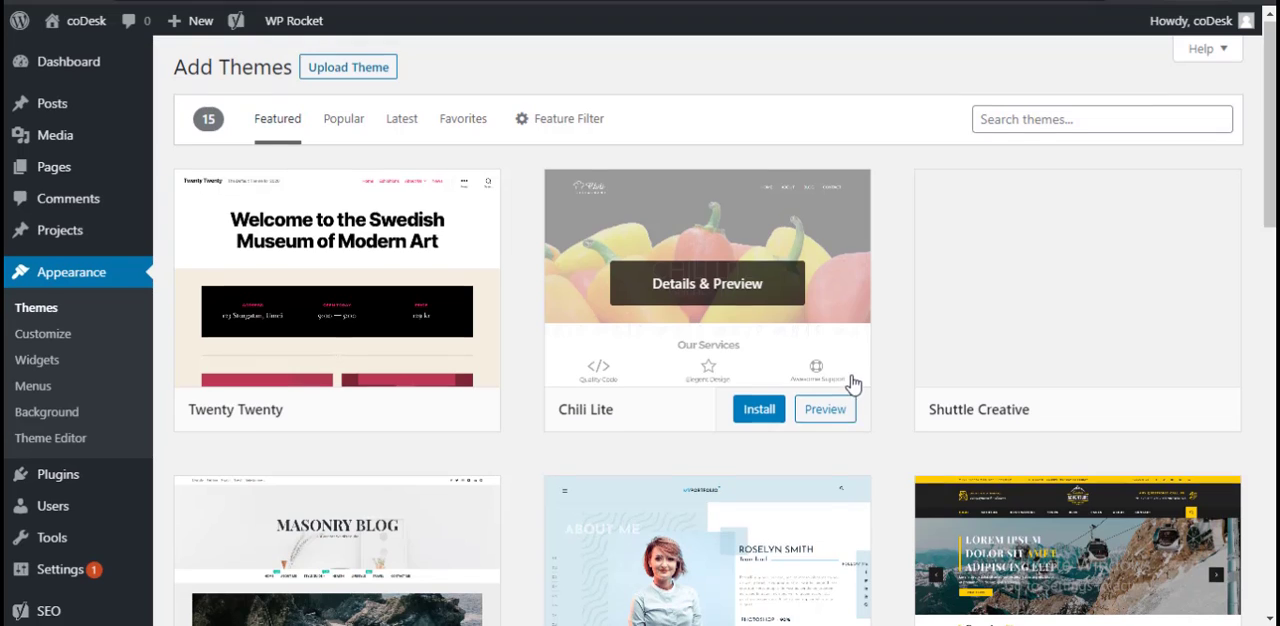
Step: Preview the Chili Lite theme through to its footer, go on to the next theme's preview and close it
{"action": "scroll", "coordinate": [851, 382], "scroll_direction": "down", "scroll_amount": 1}
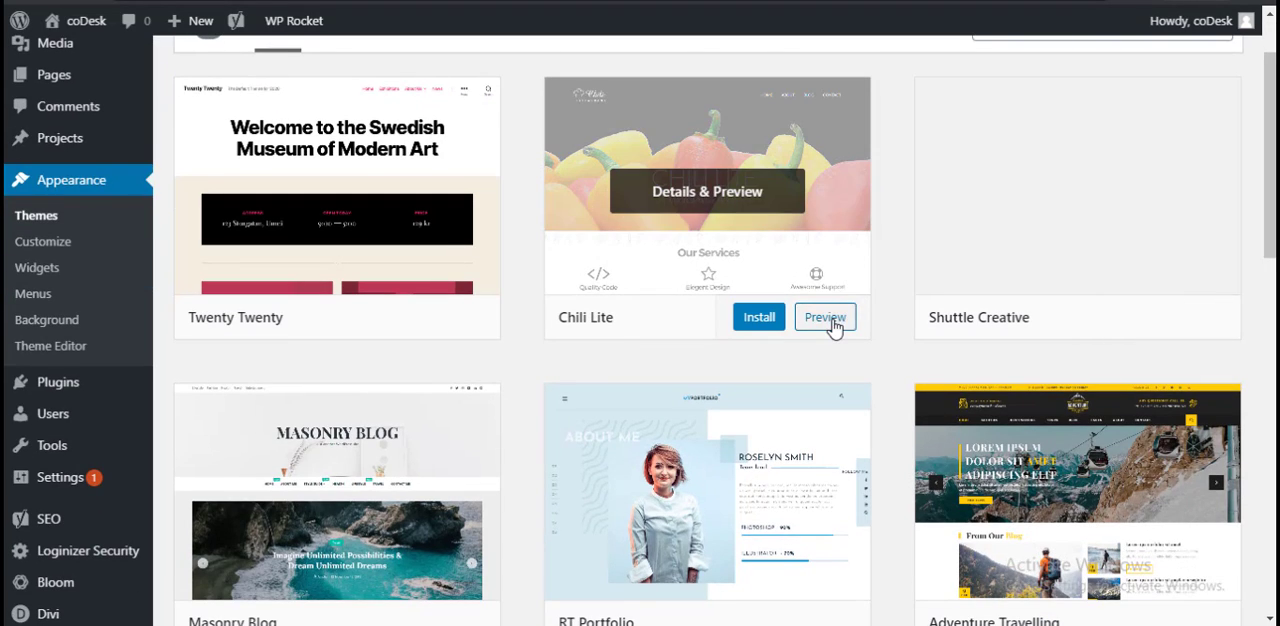
{"action": "left_click", "coordinate": [833, 324]}
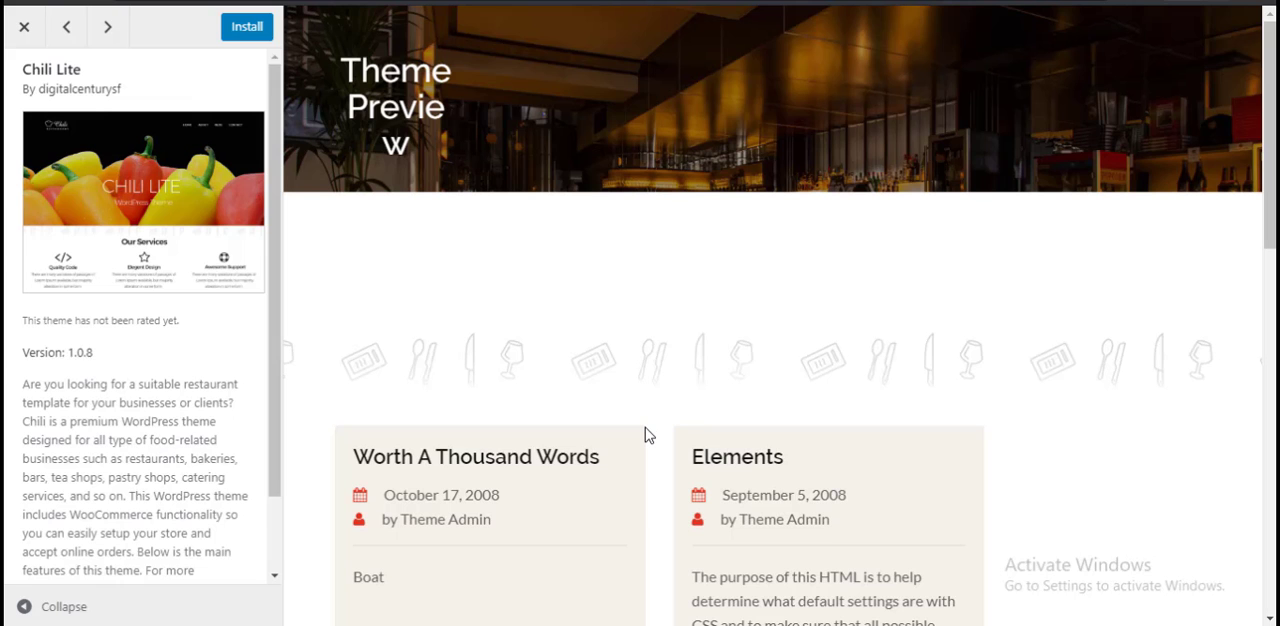
{"action": "scroll", "coordinate": [641, 425], "scroll_direction": "down", "scroll_amount": 3}
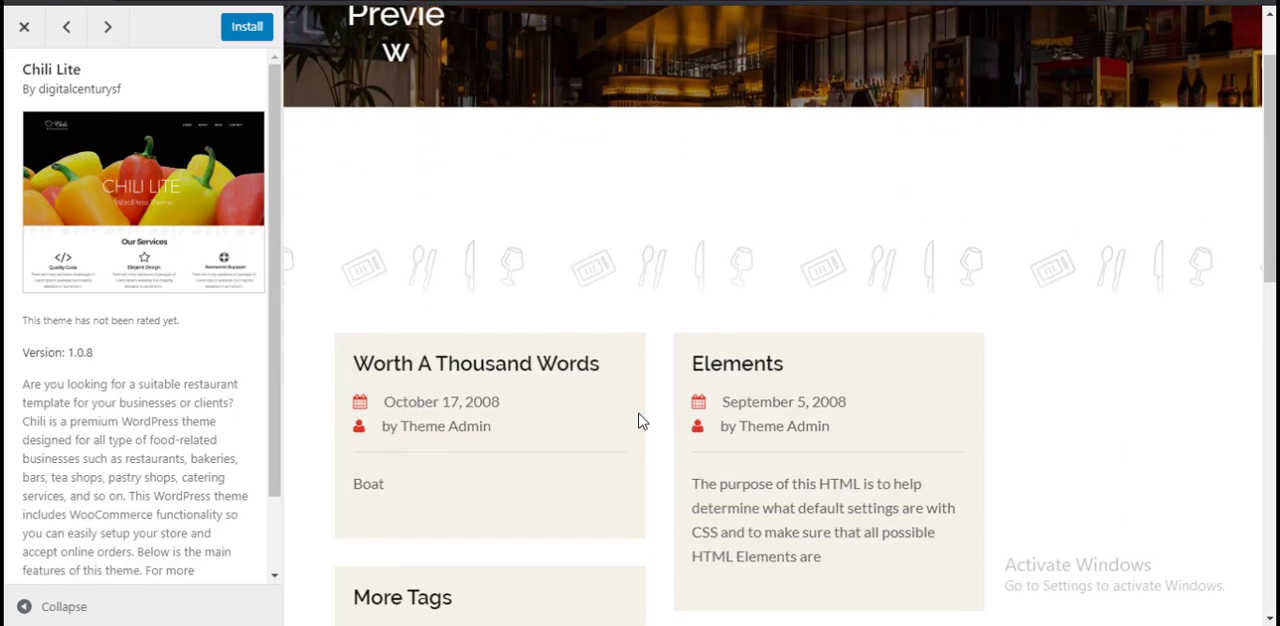
{"action": "scroll", "coordinate": [641, 420], "scroll_direction": "down", "scroll_amount": 5}
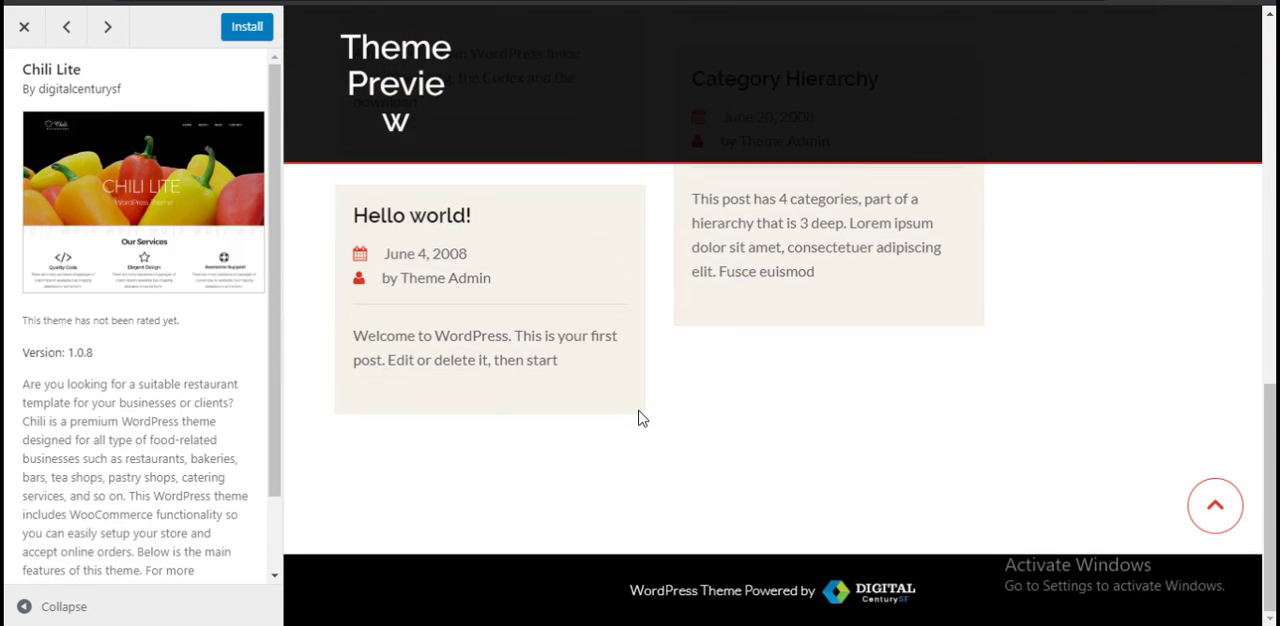
{"action": "scroll", "coordinate": [641, 417], "scroll_direction": "up", "scroll_amount": 10}
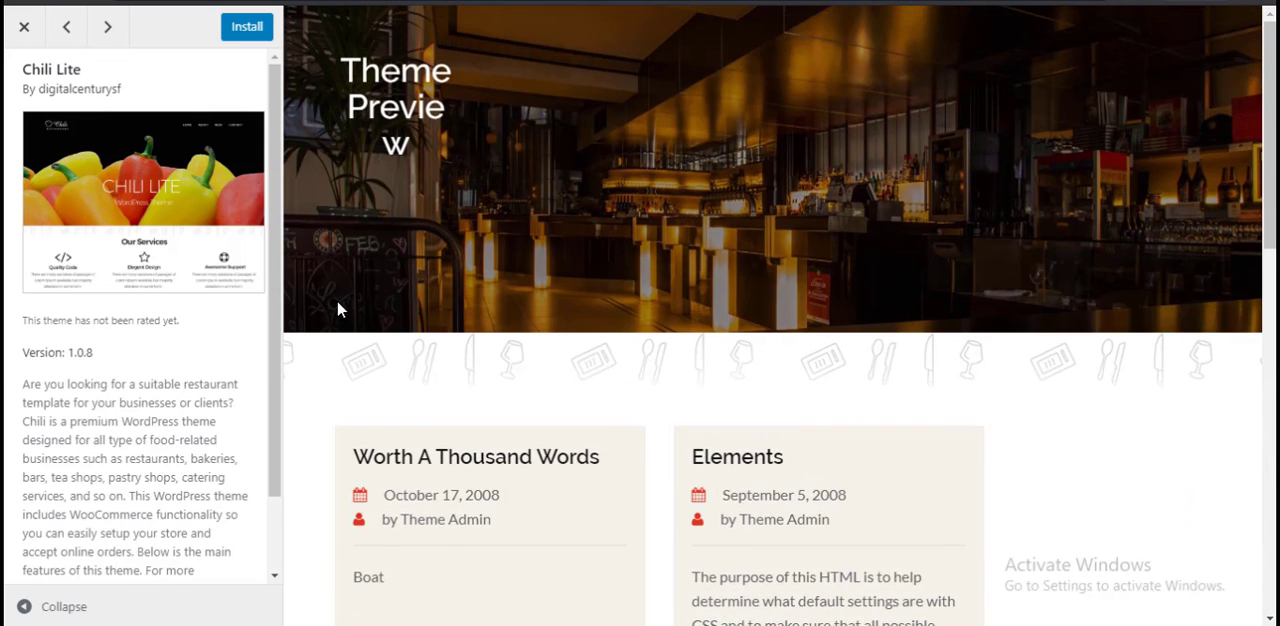
{"action": "left_click", "coordinate": [108, 30]}
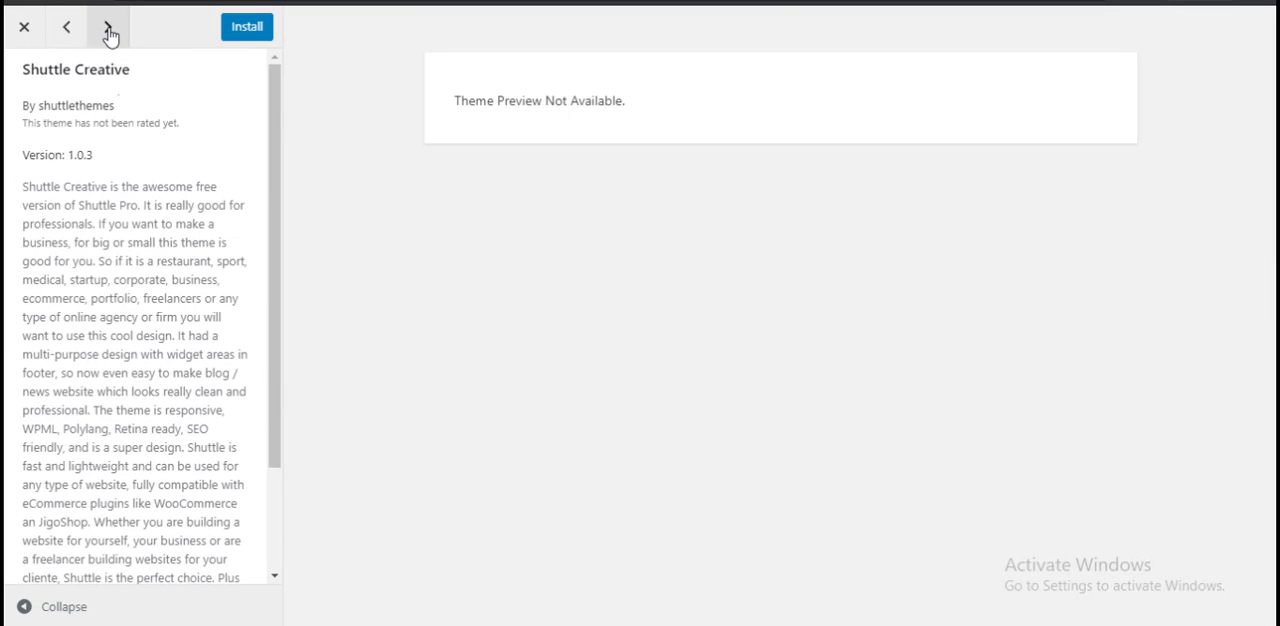
{"action": "left_click", "coordinate": [26, 30]}
Step: Preview the RT Portfolio theme with its side menu and posts, close the preview and continue through the featured themes
{"action": "scroll", "coordinate": [455, 470], "scroll_direction": "down", "scroll_amount": 2}
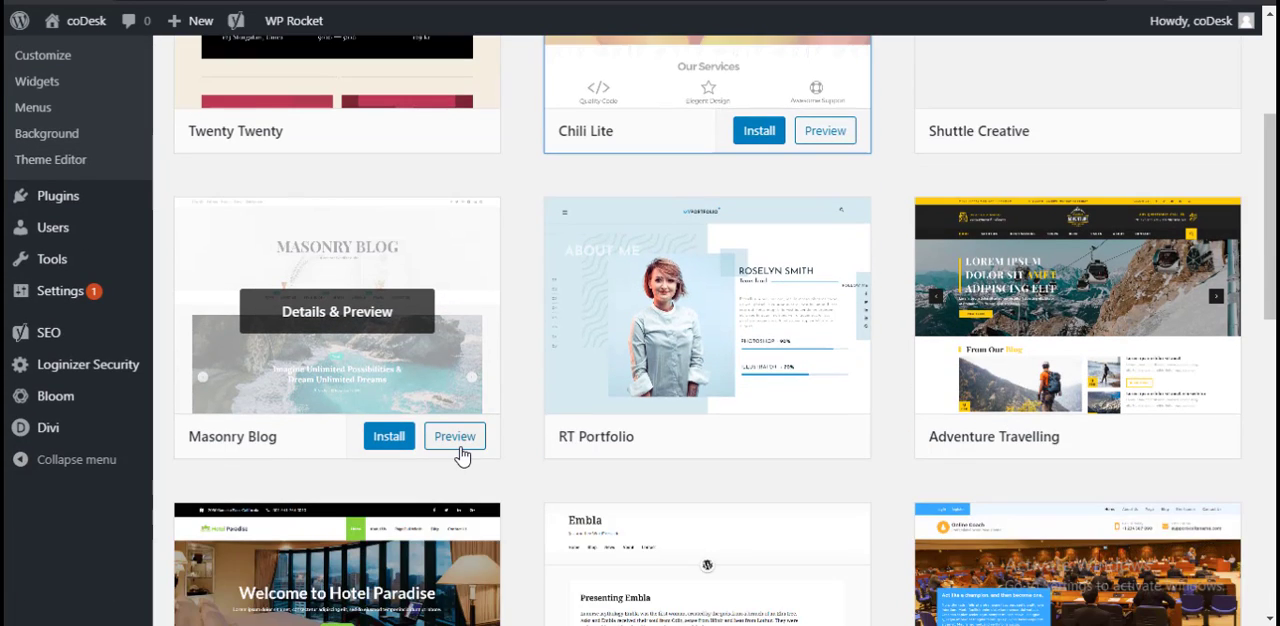
{"action": "scroll", "coordinate": [460, 455], "scroll_direction": "up", "scroll_amount": 1}
{"action": "scroll", "coordinate": [477, 457], "scroll_direction": "down", "scroll_amount": 3}
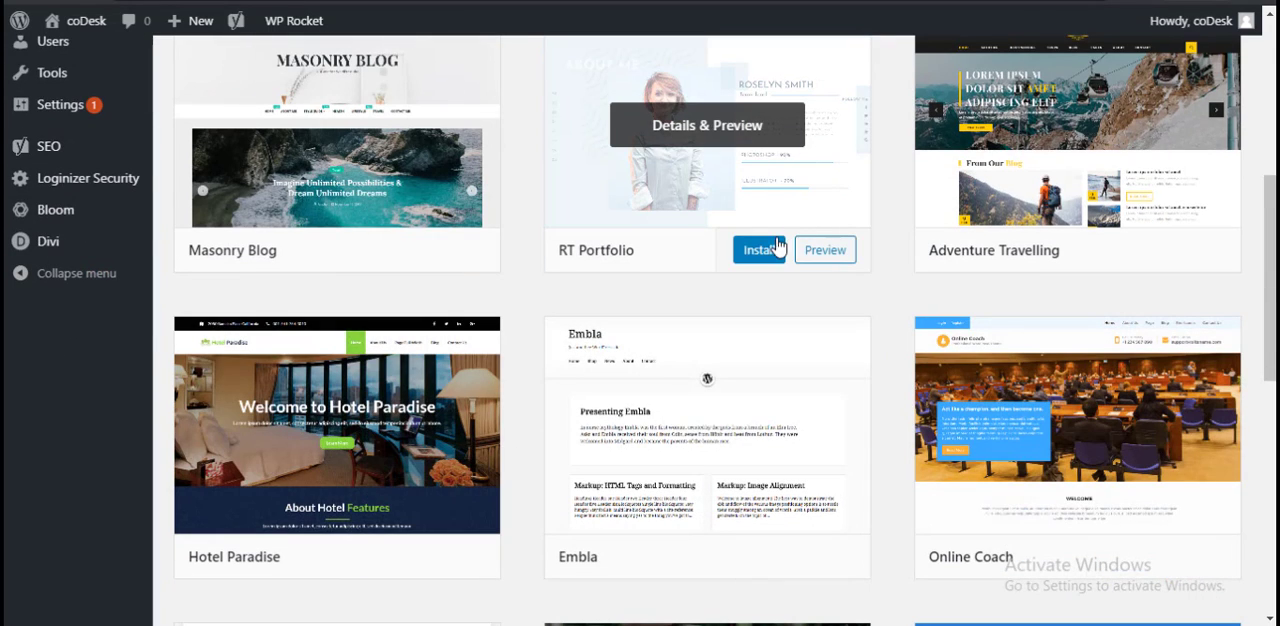
{"action": "left_click", "coordinate": [718, 141]}
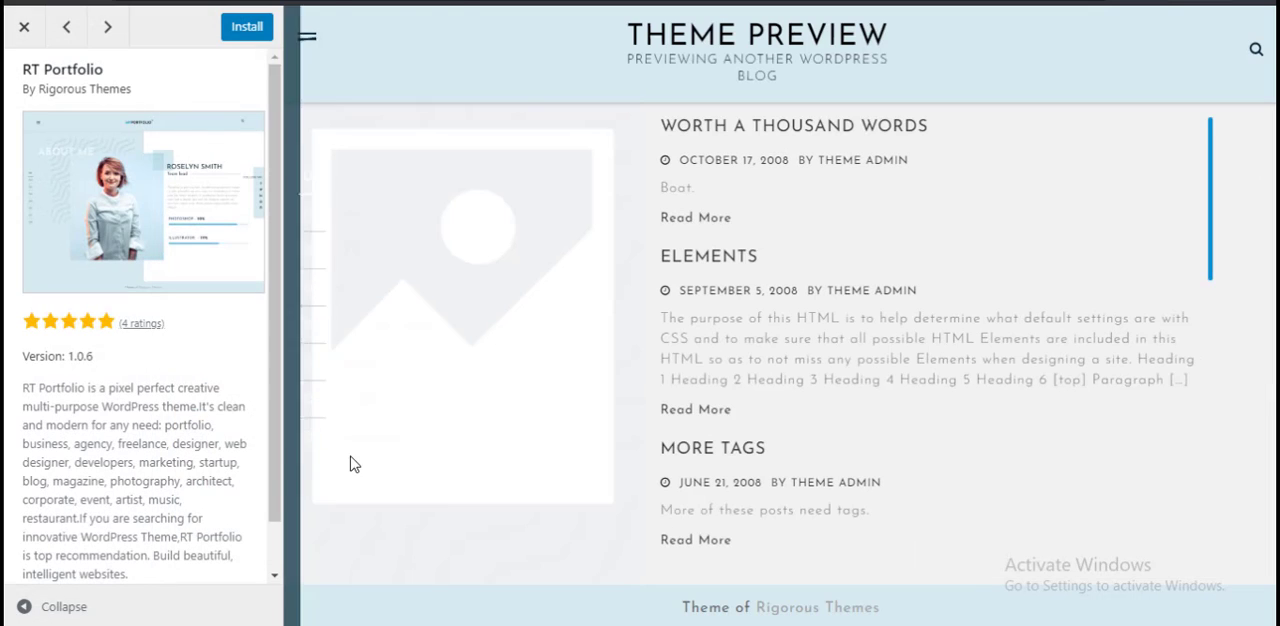
{"action": "mouse_move", "coordinate": [373, 287]}
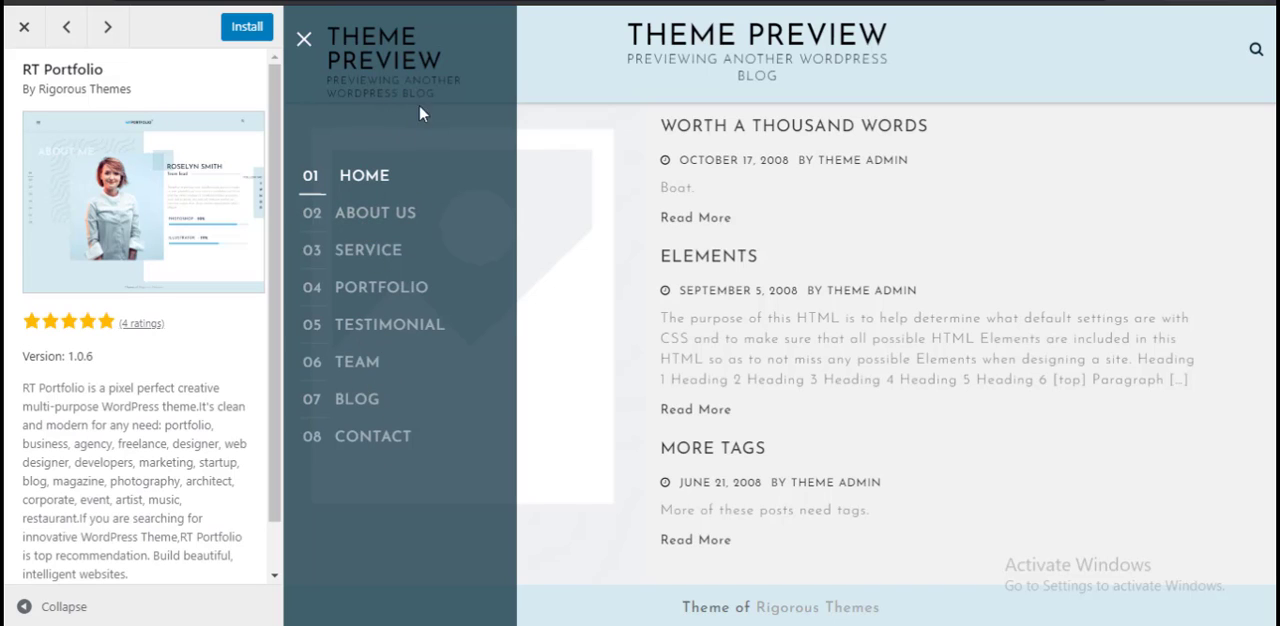
{"action": "scroll", "coordinate": [874, 243], "scroll_direction": "down", "scroll_amount": 5}
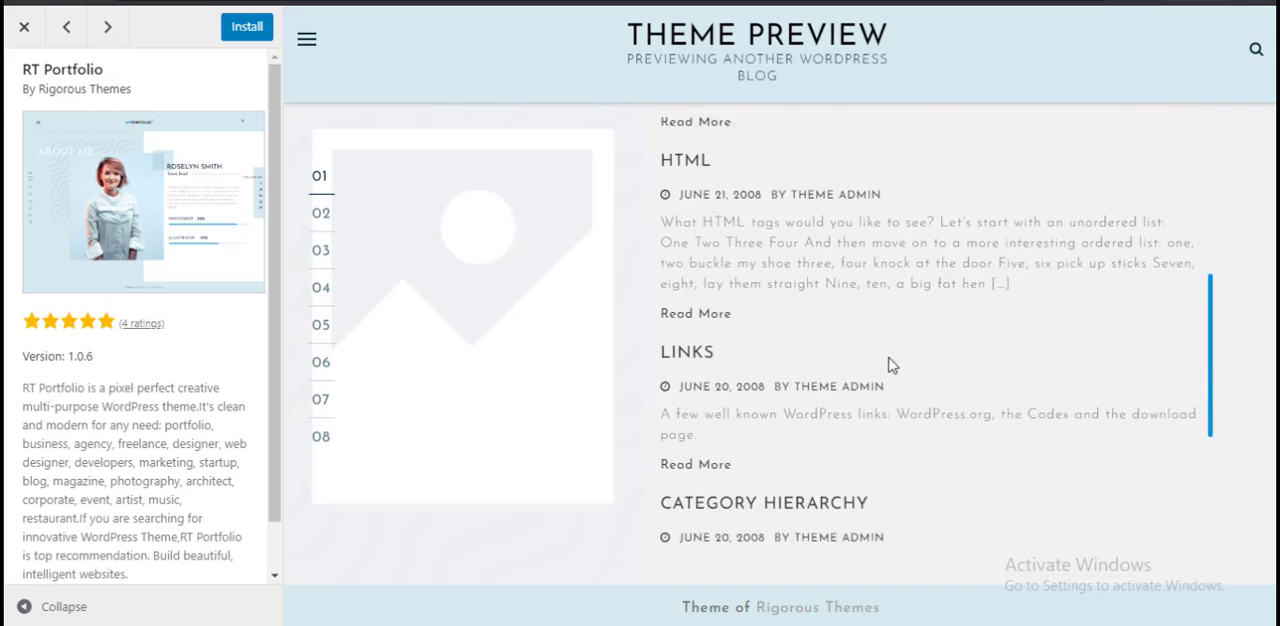
{"action": "scroll", "coordinate": [892, 366], "scroll_direction": "down", "scroll_amount": 3}
{"action": "scroll", "coordinate": [978, 262], "scroll_direction": "down", "scroll_amount": 1}
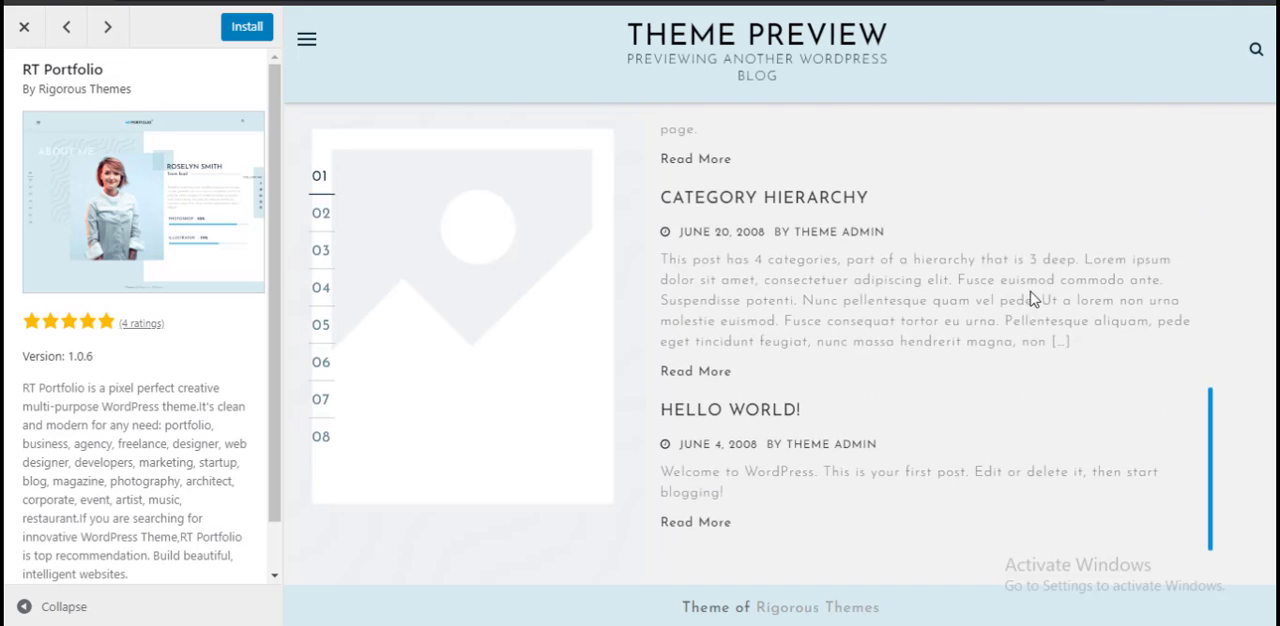
{"action": "scroll", "coordinate": [1034, 298], "scroll_direction": "up", "scroll_amount": 6}
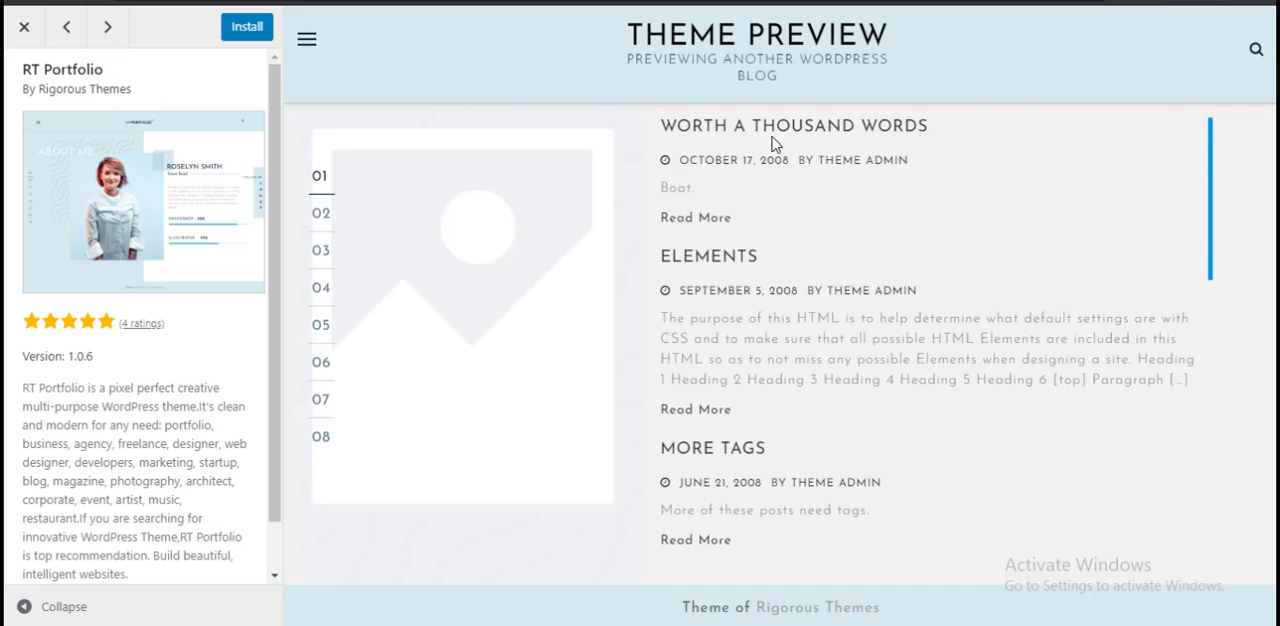
{"action": "left_click", "coordinate": [24, 27]}
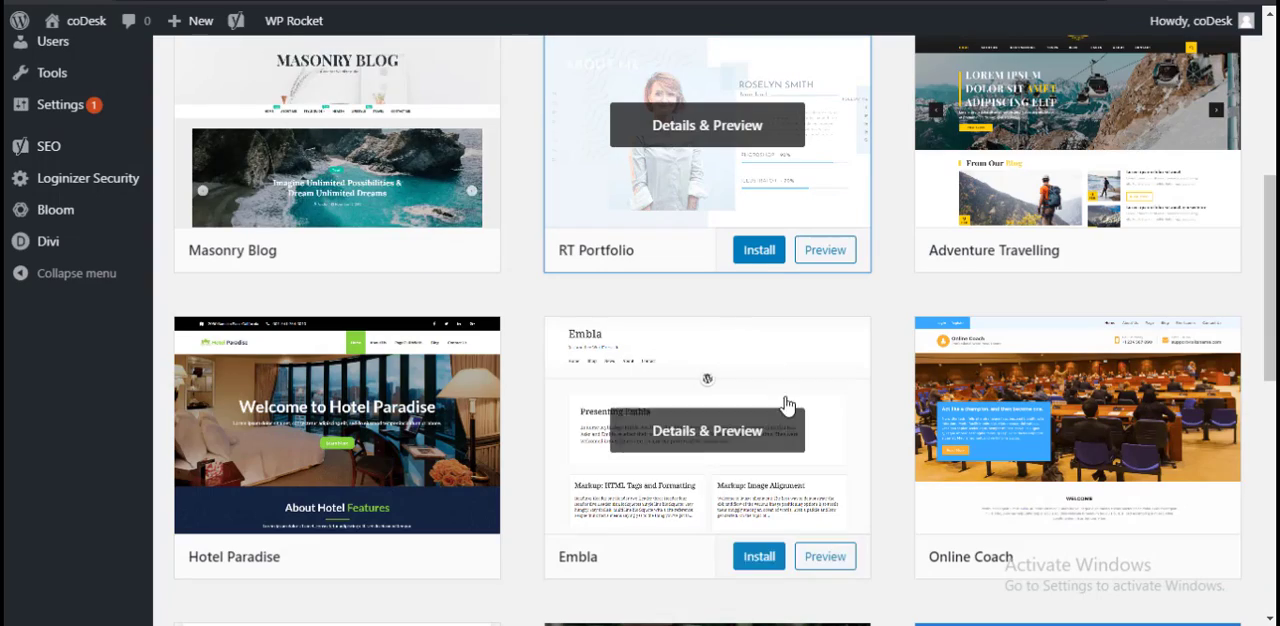
{"action": "scroll", "coordinate": [787, 403], "scroll_direction": "down", "scroll_amount": 3}
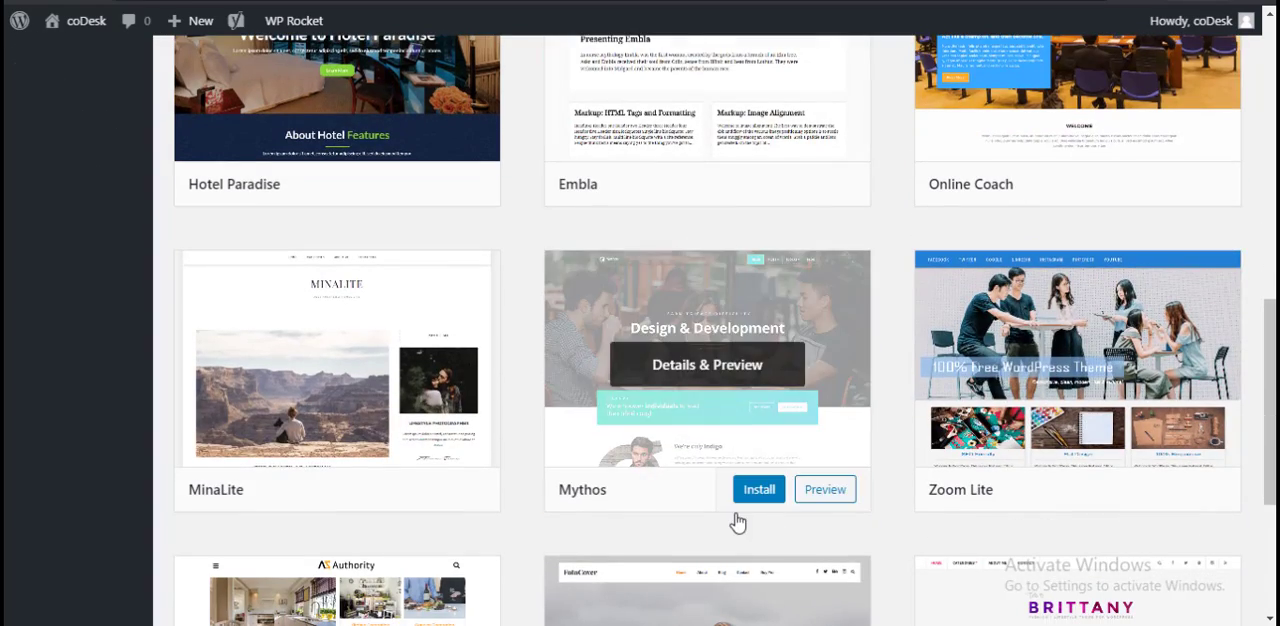
Step: Preview the Adventure Travelling theme, reading its description and sample posts through to the footer, and close the preview
{"action": "scroll", "coordinate": [860, 450], "scroll_direction": "up", "scroll_amount": 8}
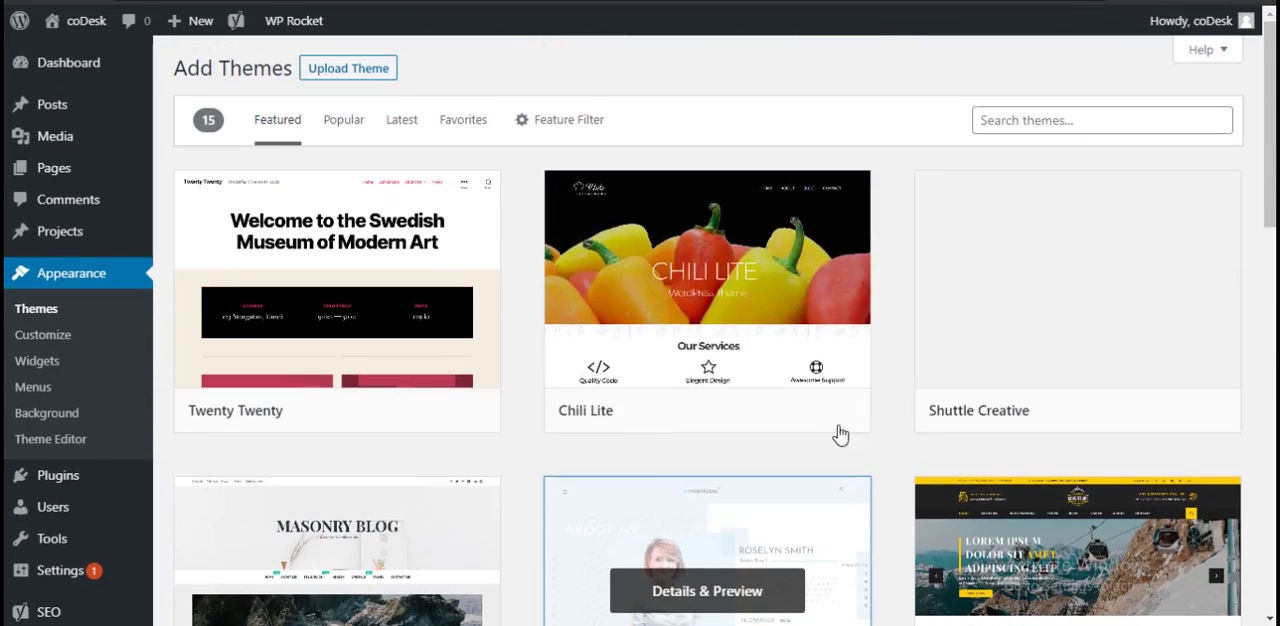
{"action": "scroll", "coordinate": [800, 420], "scroll_direction": "down", "scroll_amount": 4}
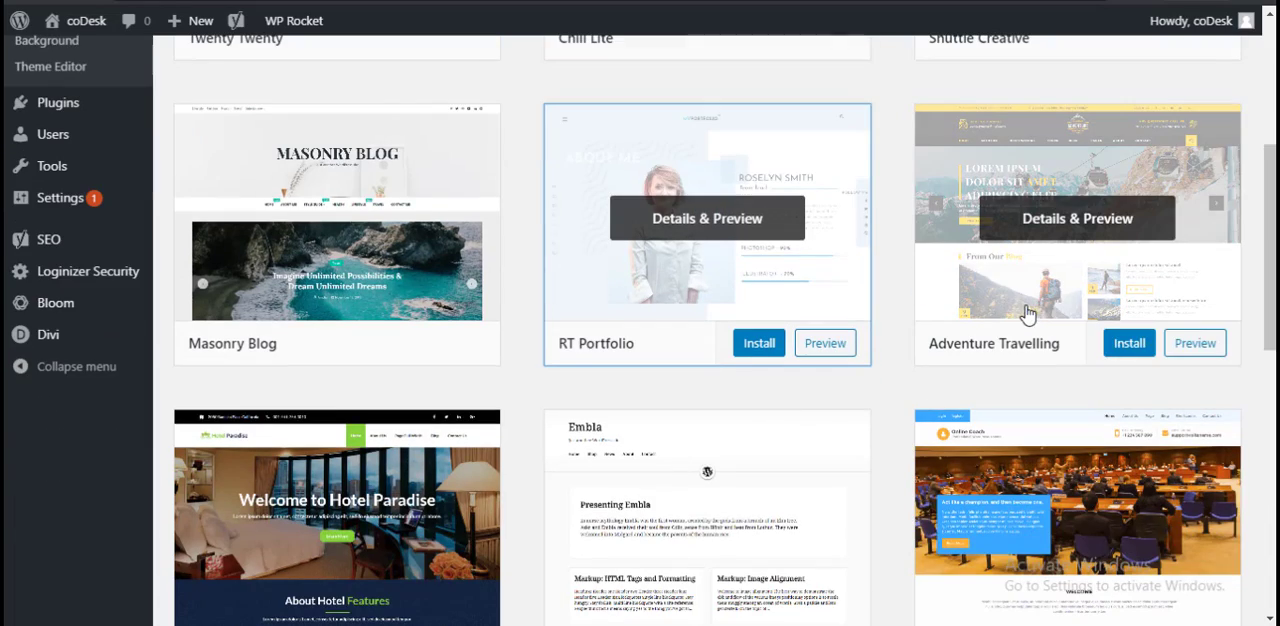
{"action": "left_click", "coordinate": [1200, 350]}
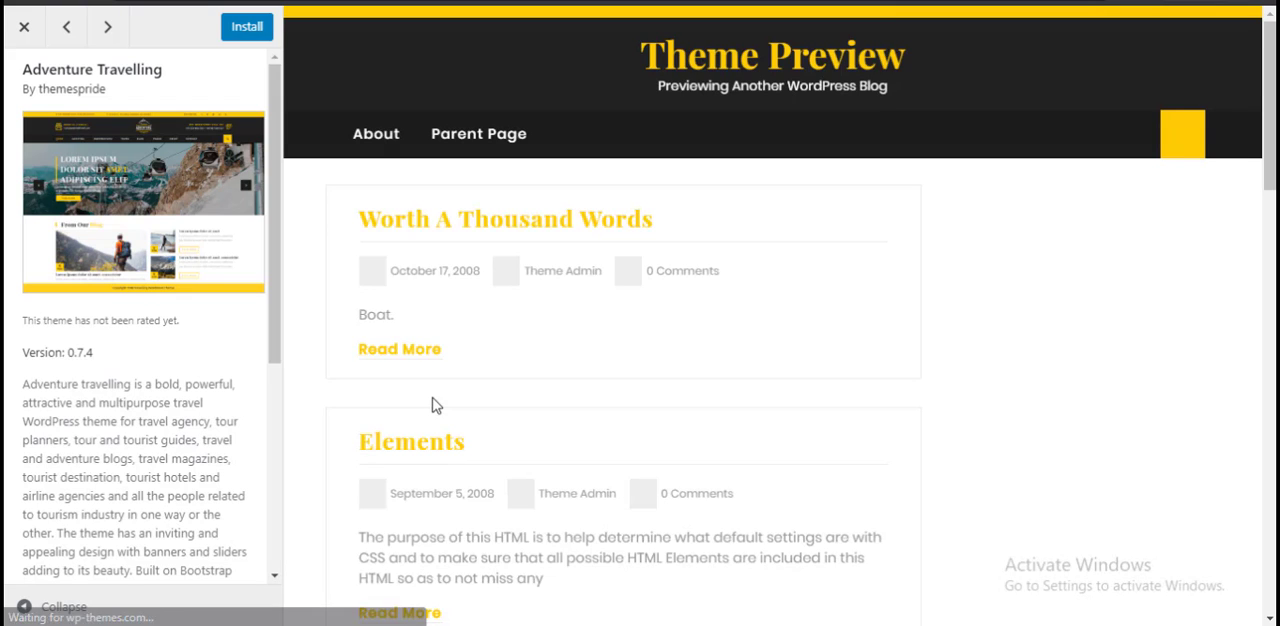
{"action": "scroll", "coordinate": [786, 398], "scroll_direction": "down", "scroll_amount": 3}
{"action": "scroll", "coordinate": [651, 323], "scroll_direction": "up", "scroll_amount": 3}
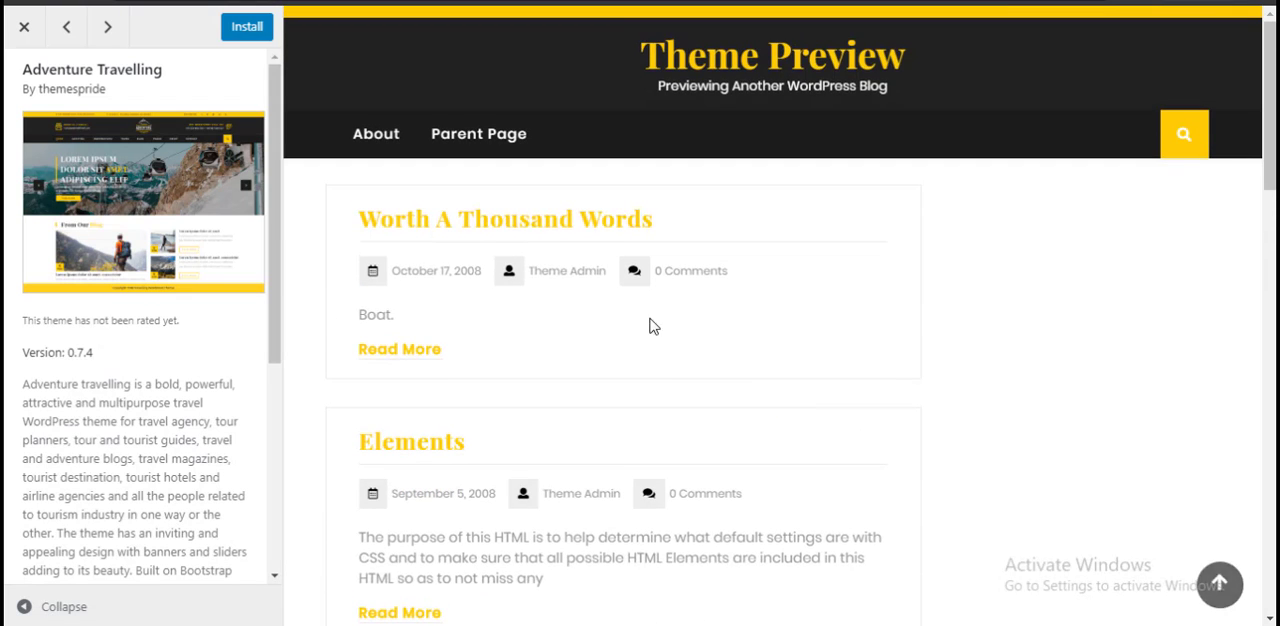
{"action": "scroll", "coordinate": [838, 341], "scroll_direction": "down", "scroll_amount": 15}
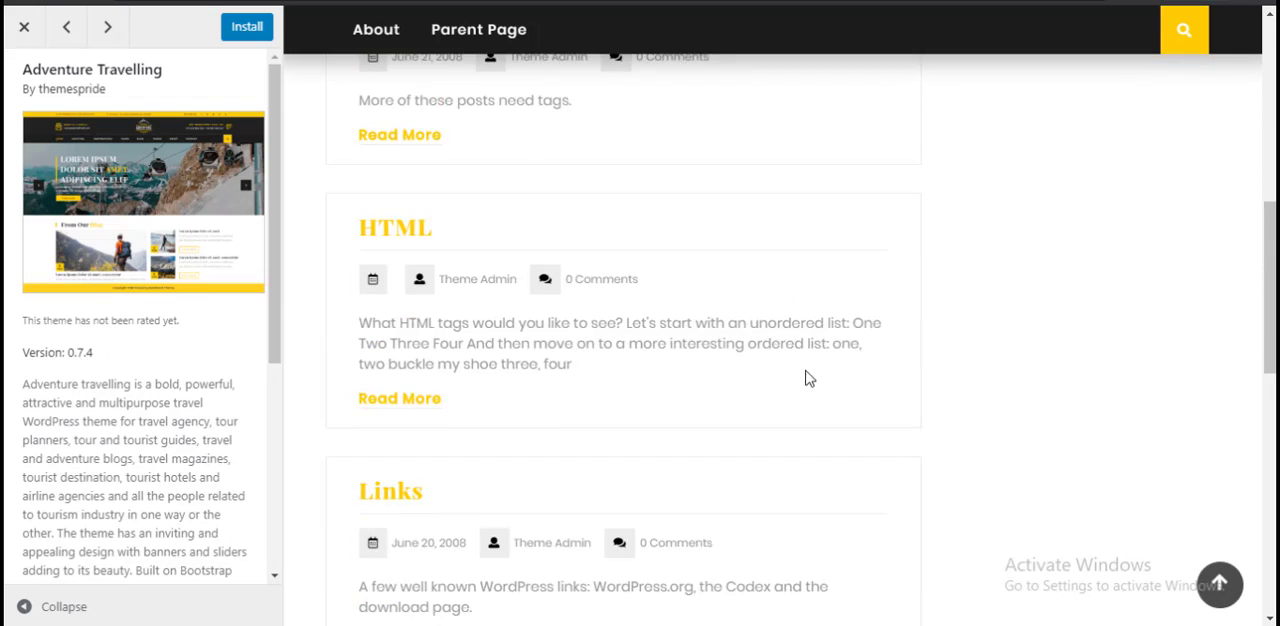
{"action": "scroll", "coordinate": [191, 320], "scroll_direction": "down", "scroll_amount": 5}
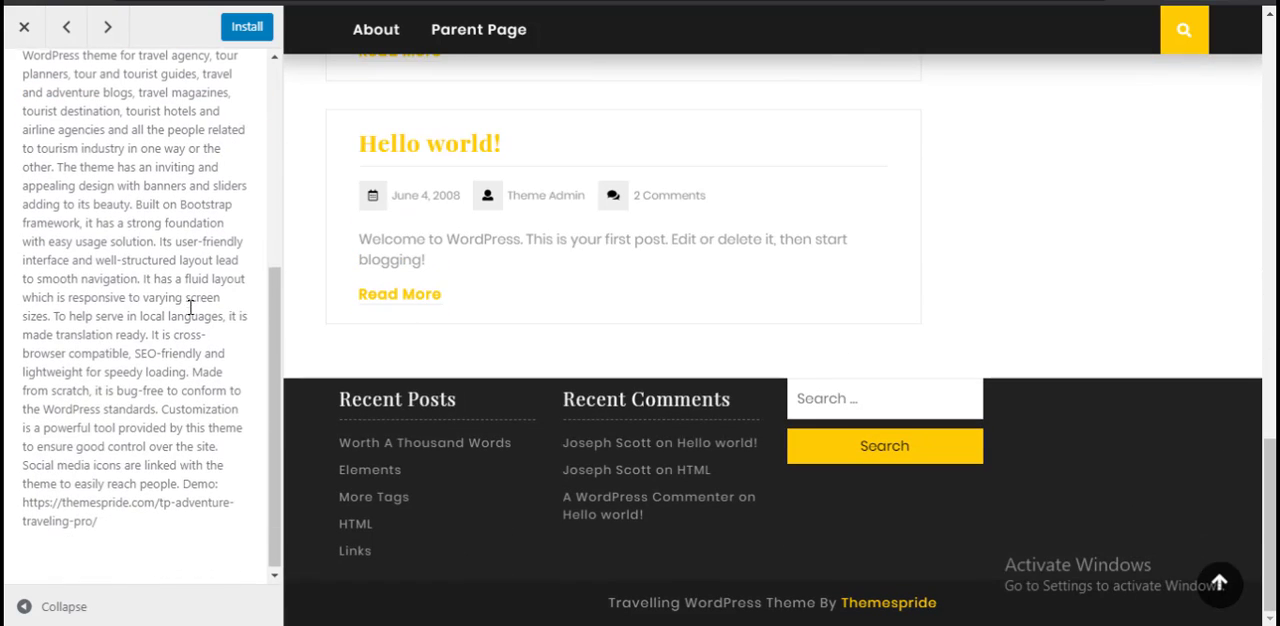
{"action": "scroll", "coordinate": [600, 347], "scroll_direction": "up", "scroll_amount": 3}
{"action": "scroll", "coordinate": [600, 345], "scroll_direction": "up", "scroll_amount": 10}
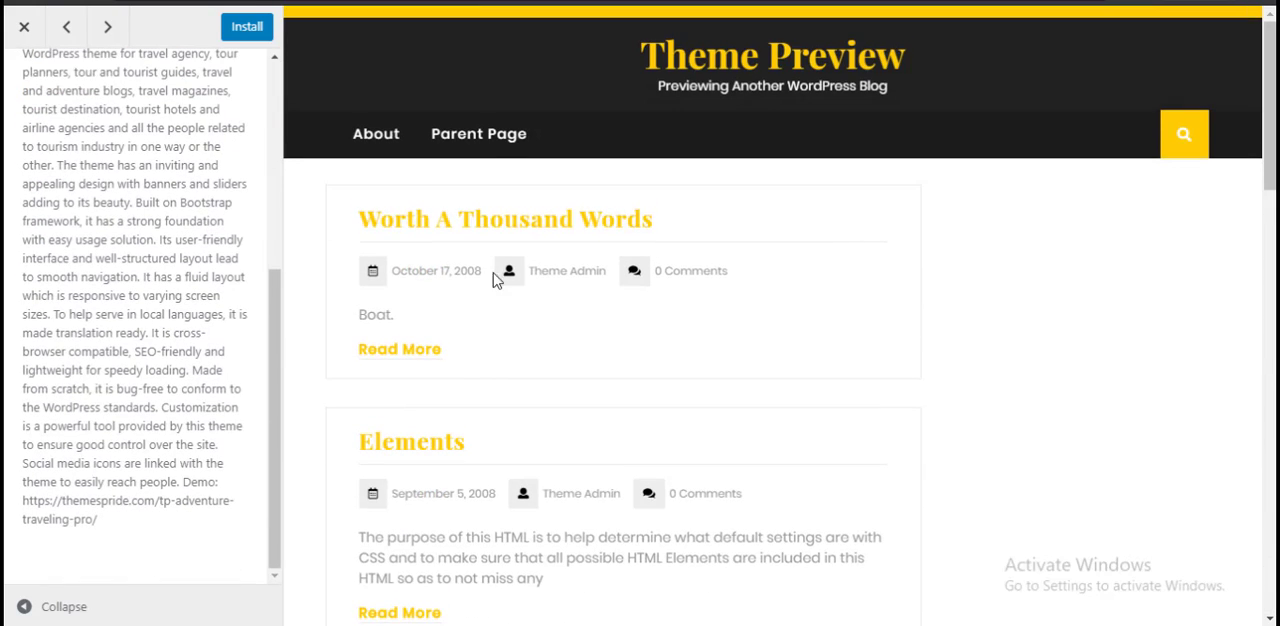
{"action": "left_click", "coordinate": [28, 33]}
Step: Browse the remaining featured themes to the end of the catalogue and return to its beginning
{"action": "scroll", "coordinate": [717, 337], "scroll_direction": "down", "scroll_amount": 4}
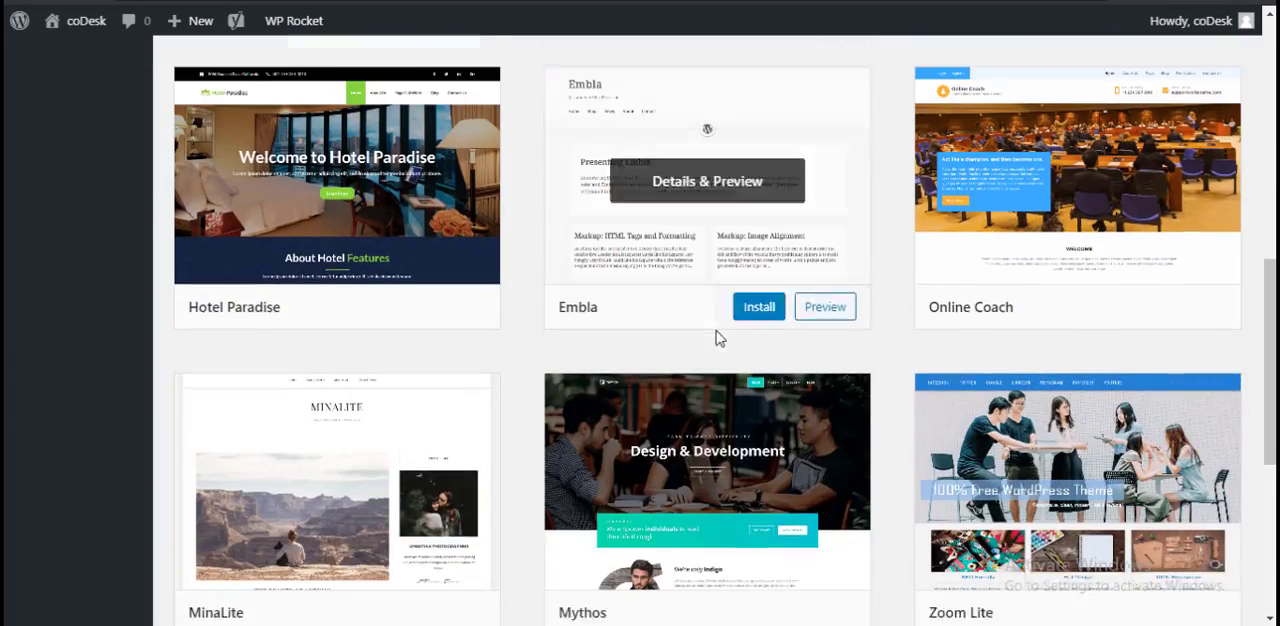
{"action": "scroll", "coordinate": [705, 366], "scroll_direction": "down", "scroll_amount": 4}
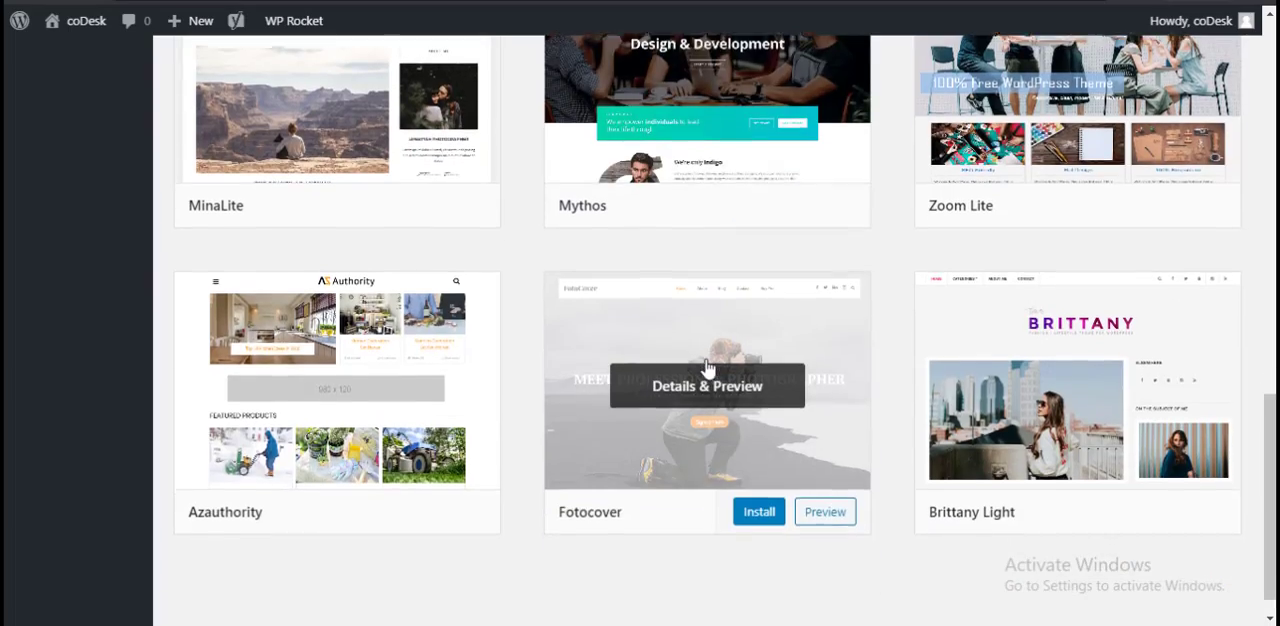
{"action": "scroll", "coordinate": [706, 366], "scroll_direction": "down", "scroll_amount": 1}
{"action": "scroll", "coordinate": [970, 295], "scroll_direction": "up", "scroll_amount": 5}
{"action": "scroll", "coordinate": [970, 295], "scroll_direction": "up", "scroll_amount": 7}
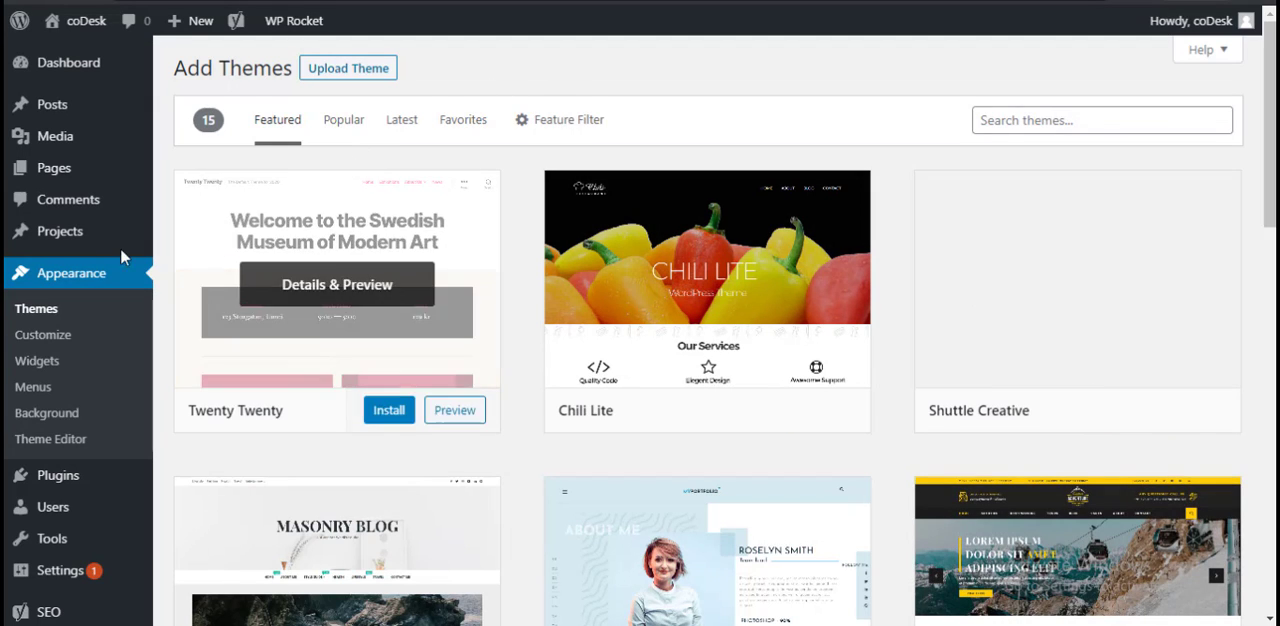
Step: Go to the installed themes page and look over the university admission article and the Local SEO page in other tabs
{"action": "left_click", "coordinate": [155, 280]}
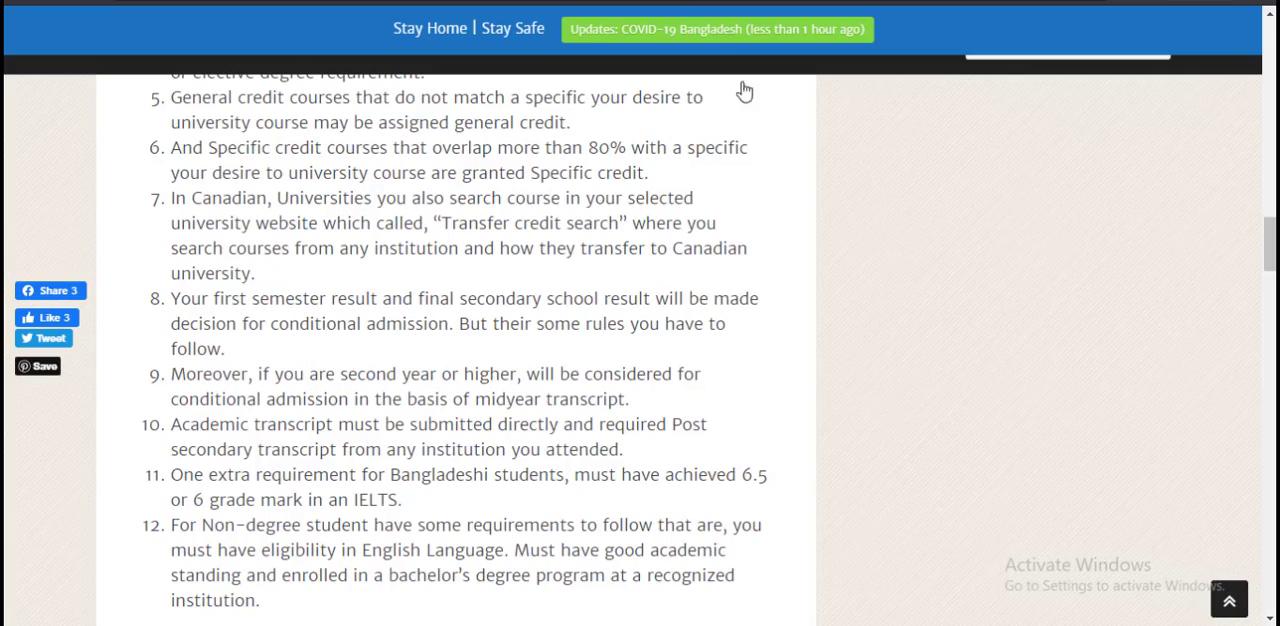
{"action": "scroll", "coordinate": [771, 331], "scroll_direction": "up", "scroll_amount": 10}
{"action": "scroll", "coordinate": [771, 331], "scroll_direction": "up", "scroll_amount": 10}
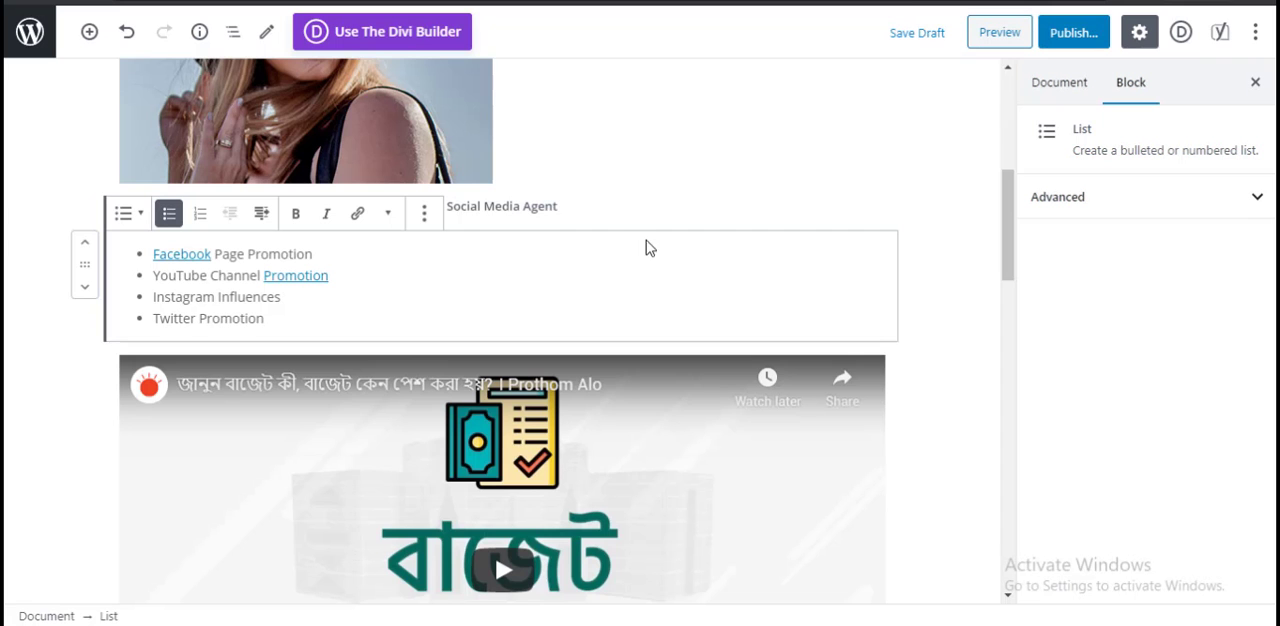
{"action": "scroll", "coordinate": [660, 251], "scroll_direction": "up", "scroll_amount": 5}
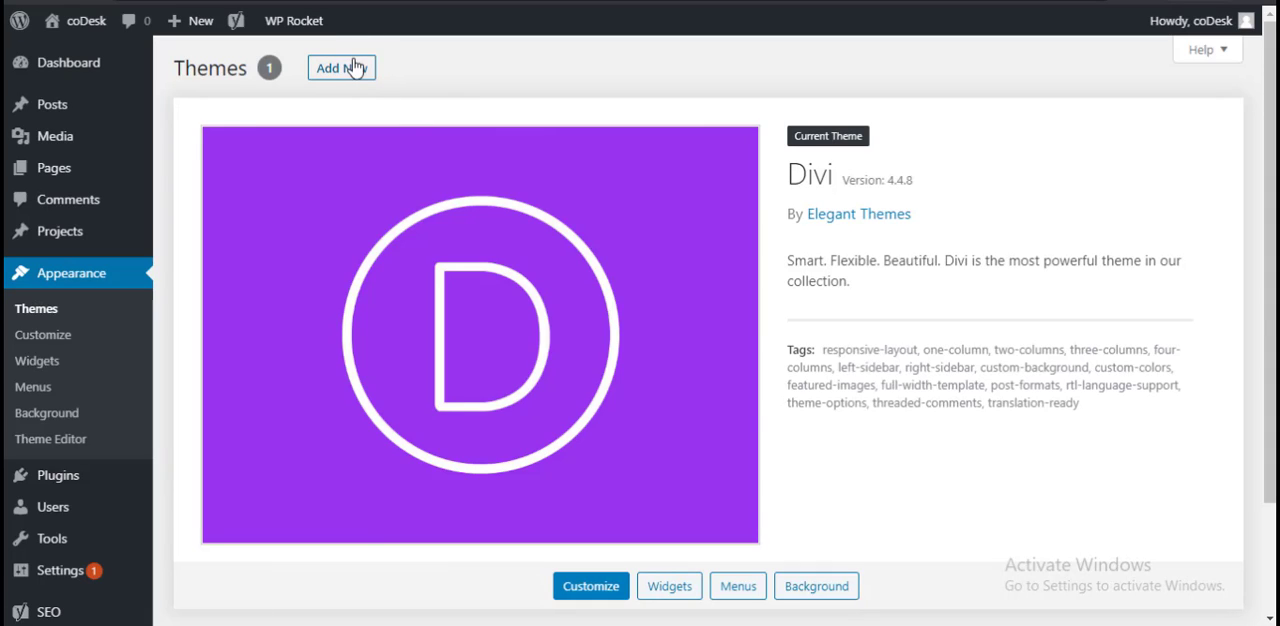
Step: Open the catalogue for adding new themes and show the form for uploading a theme in .zip format
{"action": "left_click", "coordinate": [354, 67]}
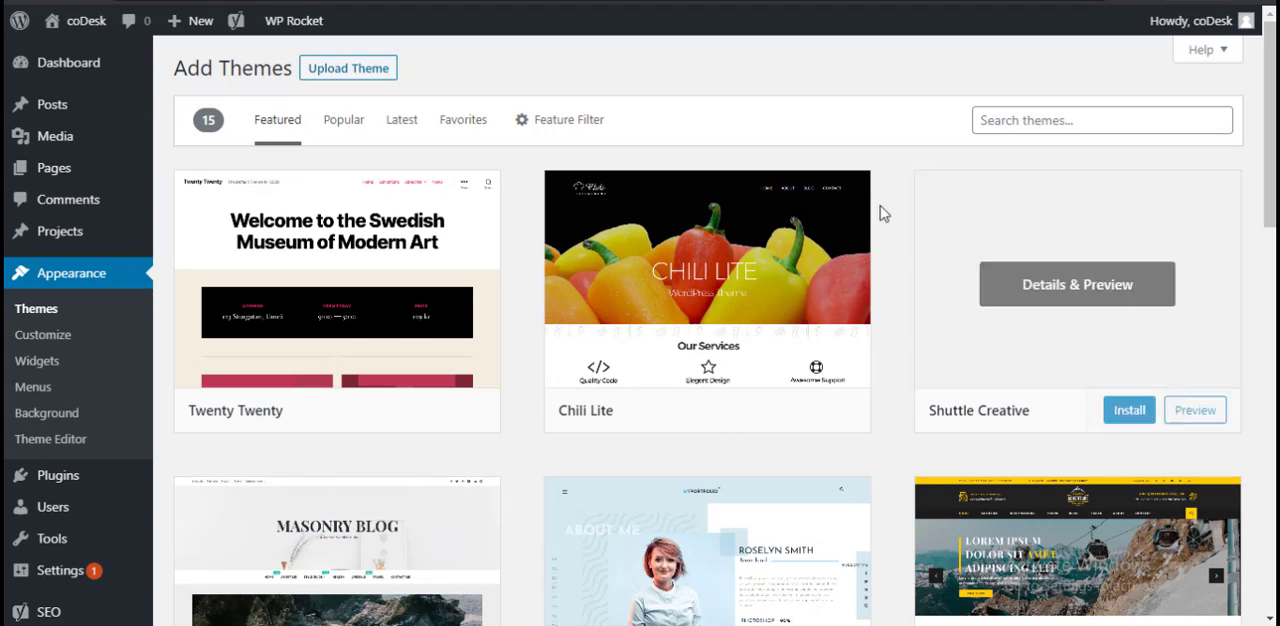
{"action": "left_click", "coordinate": [369, 77]}
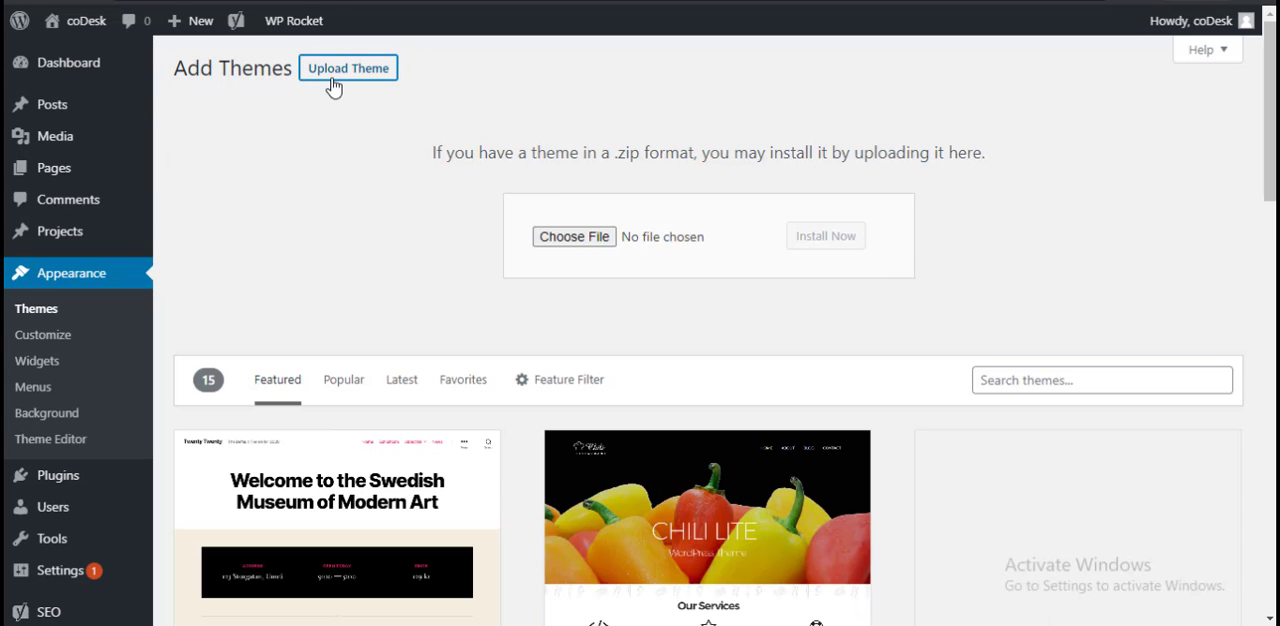
Step: Preview the Chili Lite theme, read its description, close the preview and return to the theme upload form
{"action": "scroll", "coordinate": [705, 284], "scroll_direction": "down", "scroll_amount": 1}
{"action": "scroll", "coordinate": [708, 286], "scroll_direction": "down", "scroll_amount": 1}
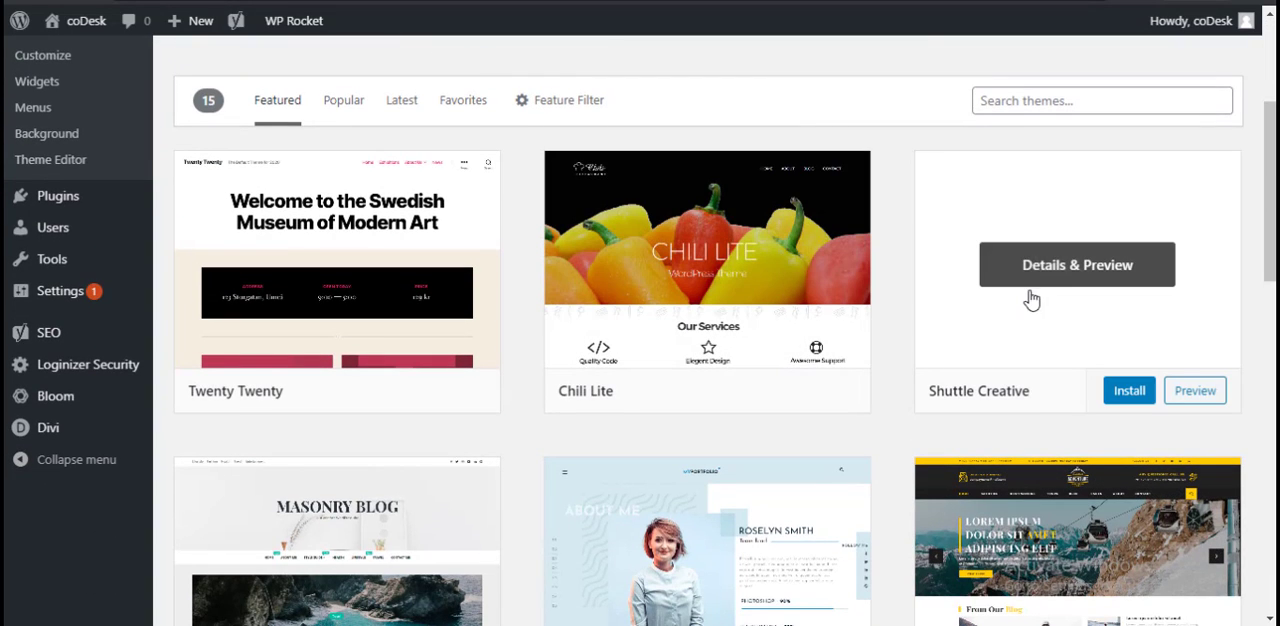
{"action": "left_click", "coordinate": [785, 319]}
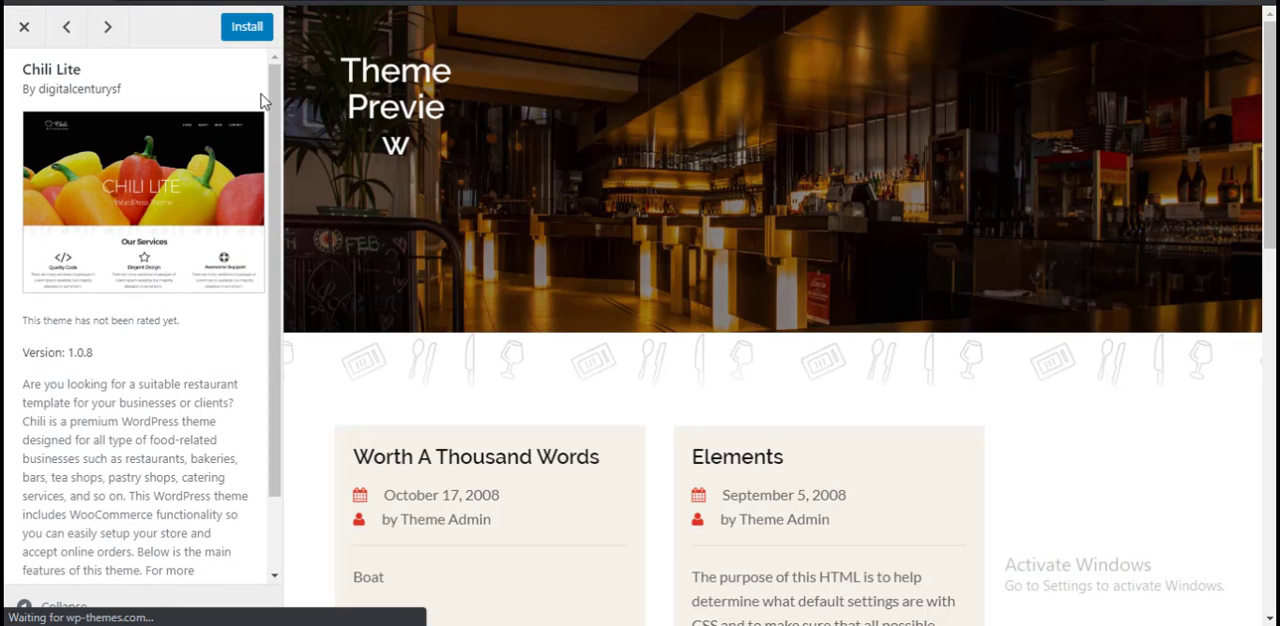
{"action": "scroll", "coordinate": [229, 297], "scroll_direction": "down", "scroll_amount": 2}
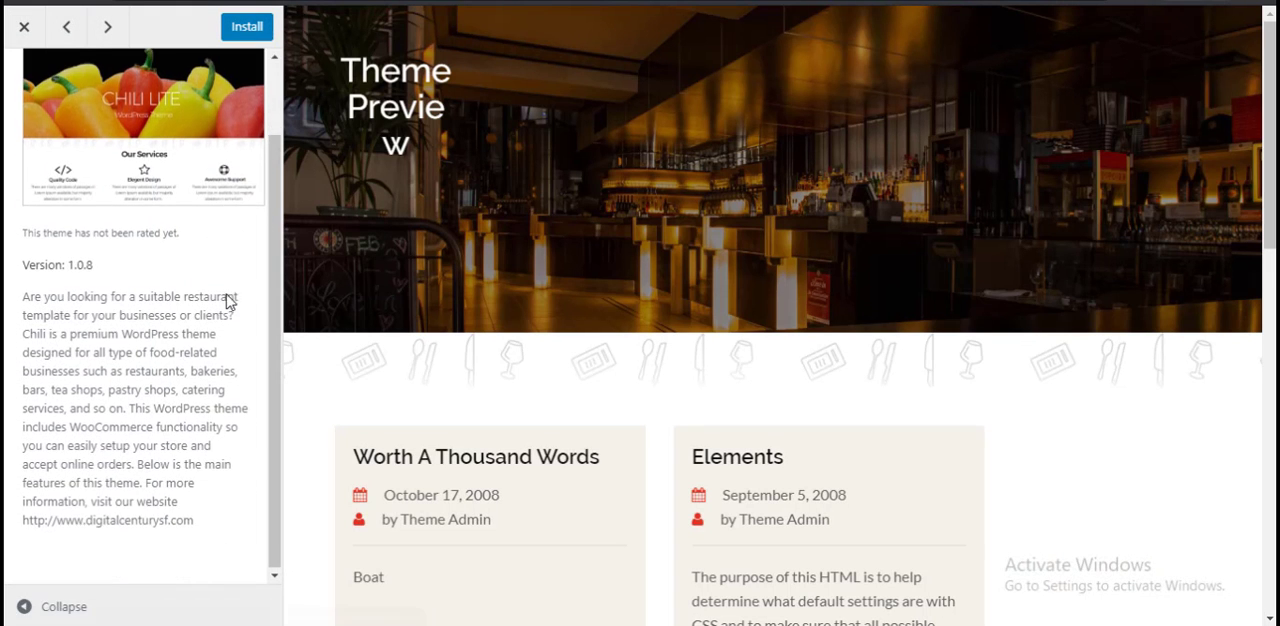
{"action": "scroll", "coordinate": [229, 297], "scroll_direction": "up", "scroll_amount": 2}
{"action": "left_click", "coordinate": [22, 30]}
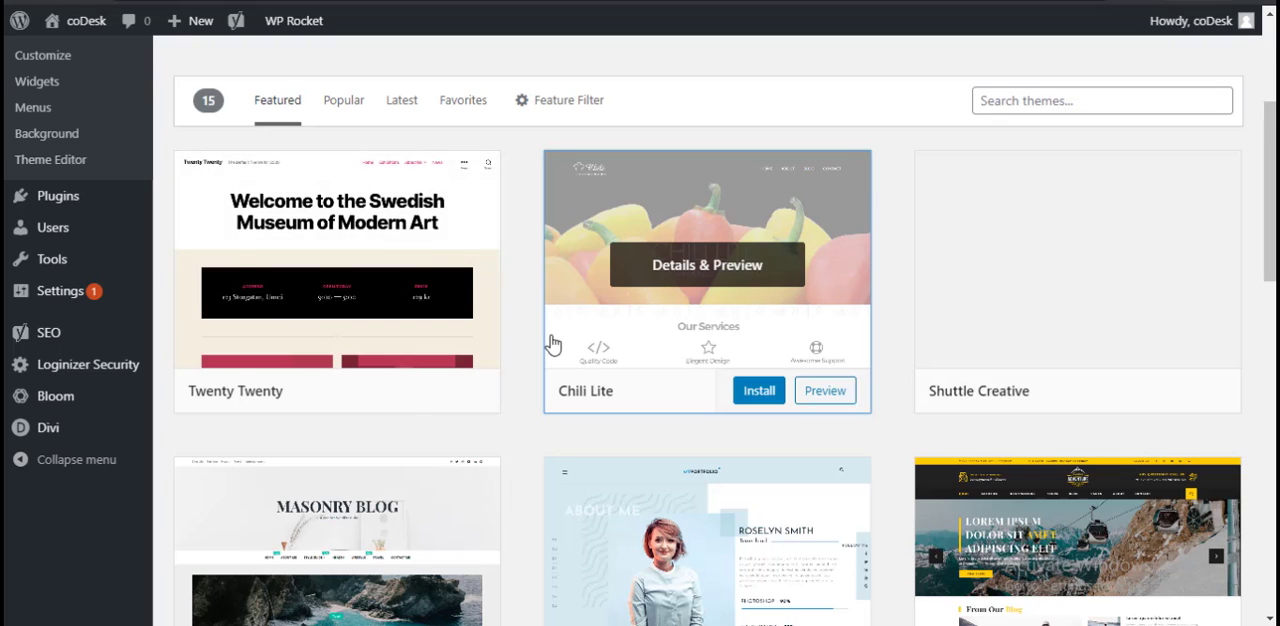
{"action": "scroll", "coordinate": [366, 334], "scroll_direction": "down", "scroll_amount": 3}
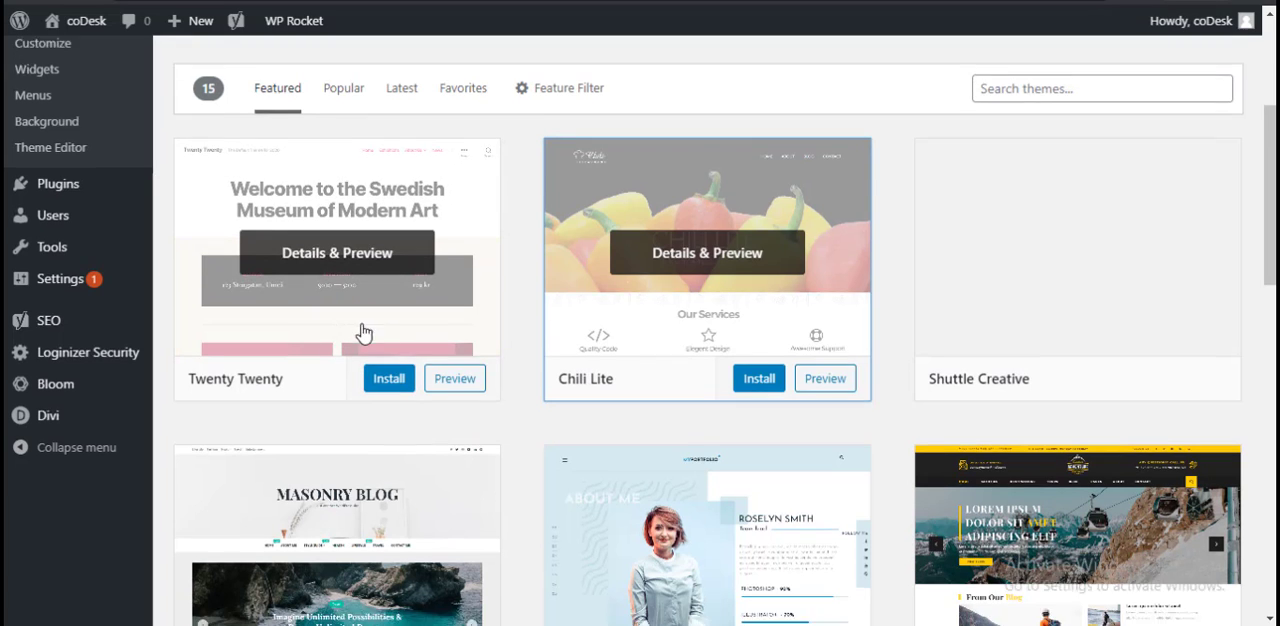
{"action": "scroll", "coordinate": [366, 312], "scroll_direction": "up", "scroll_amount": 6}
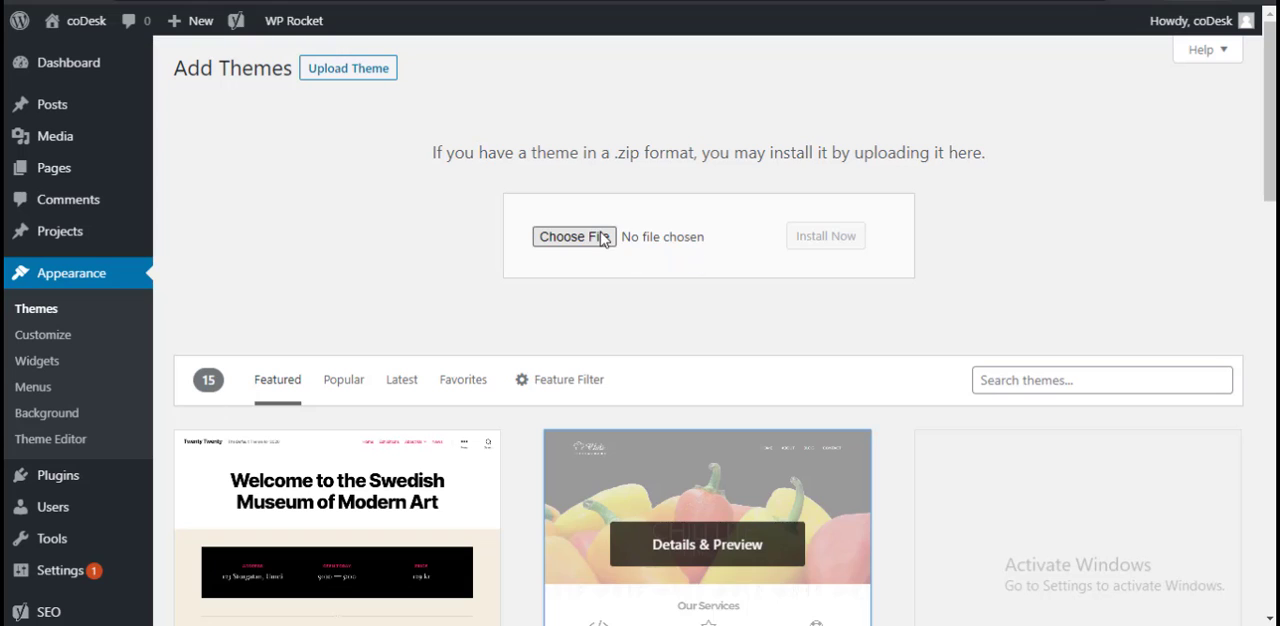
Step: Choose the Avada.zip file from the Downloads folder and start installing it as a theme
{"action": "left_click", "coordinate": [603, 237]}
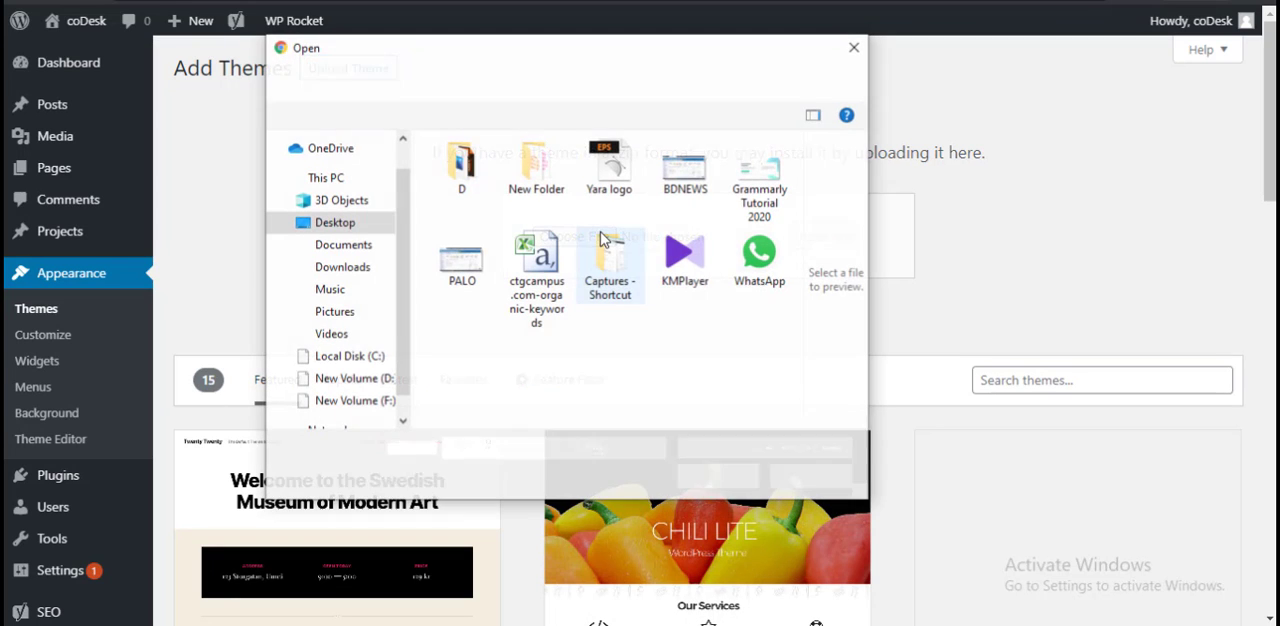
{"action": "left_click", "coordinate": [366, 270]}
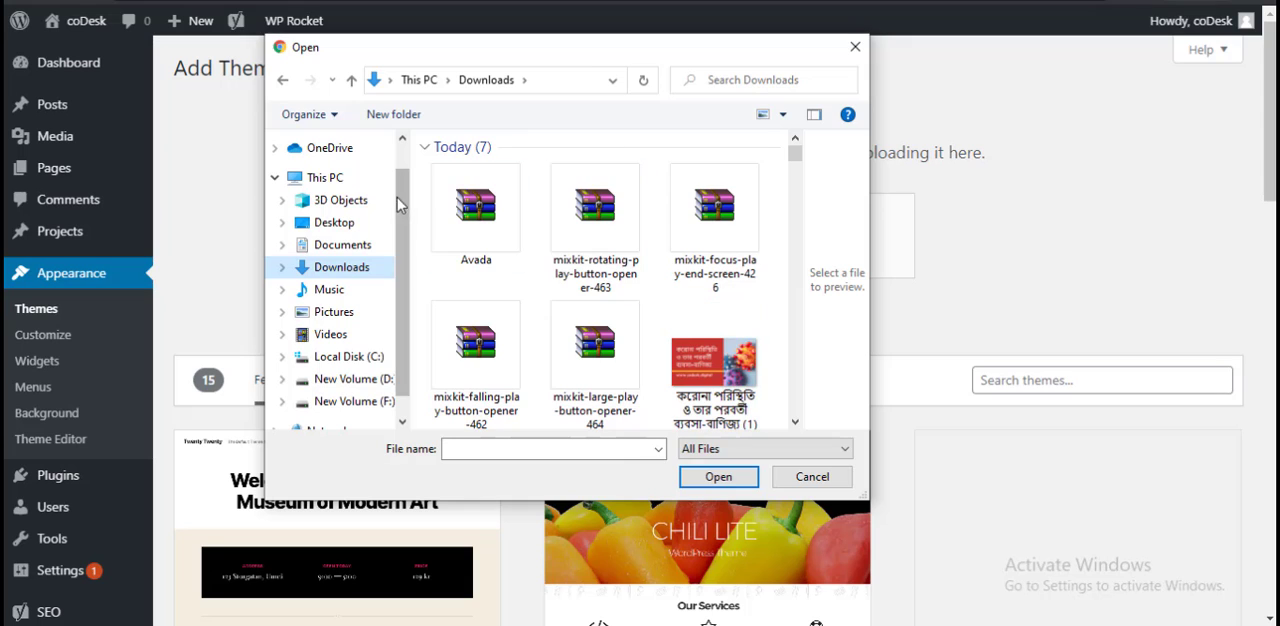
{"action": "left_click", "coordinate": [476, 210]}
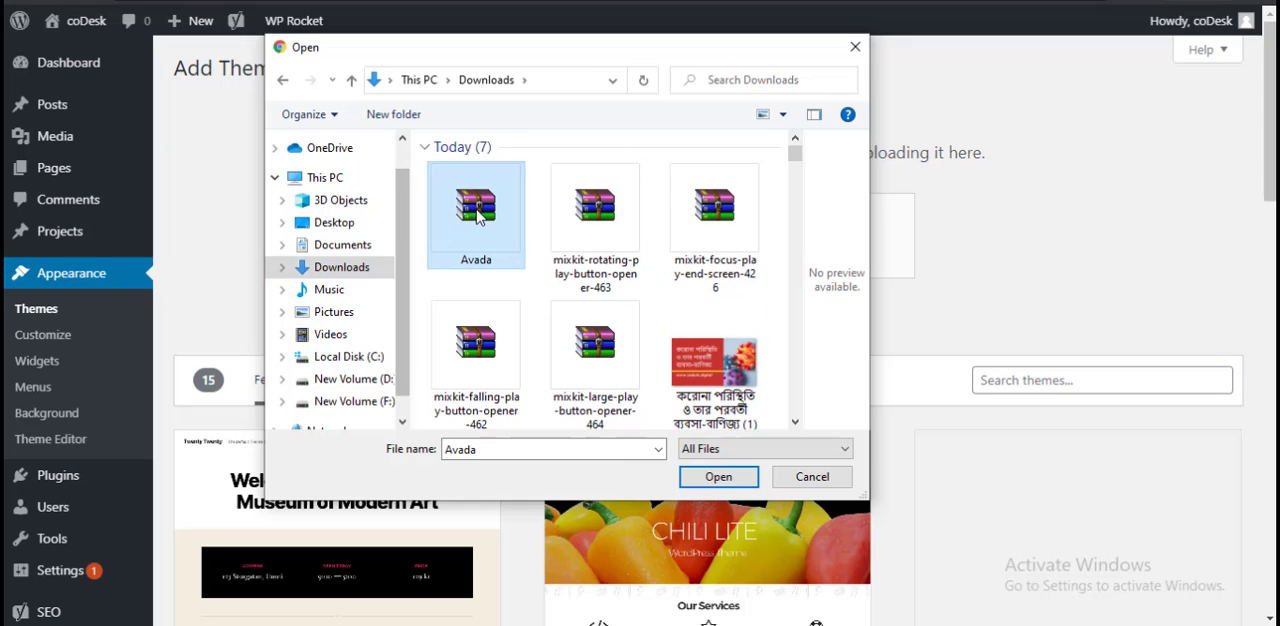
{"action": "left_click", "coordinate": [727, 477]}
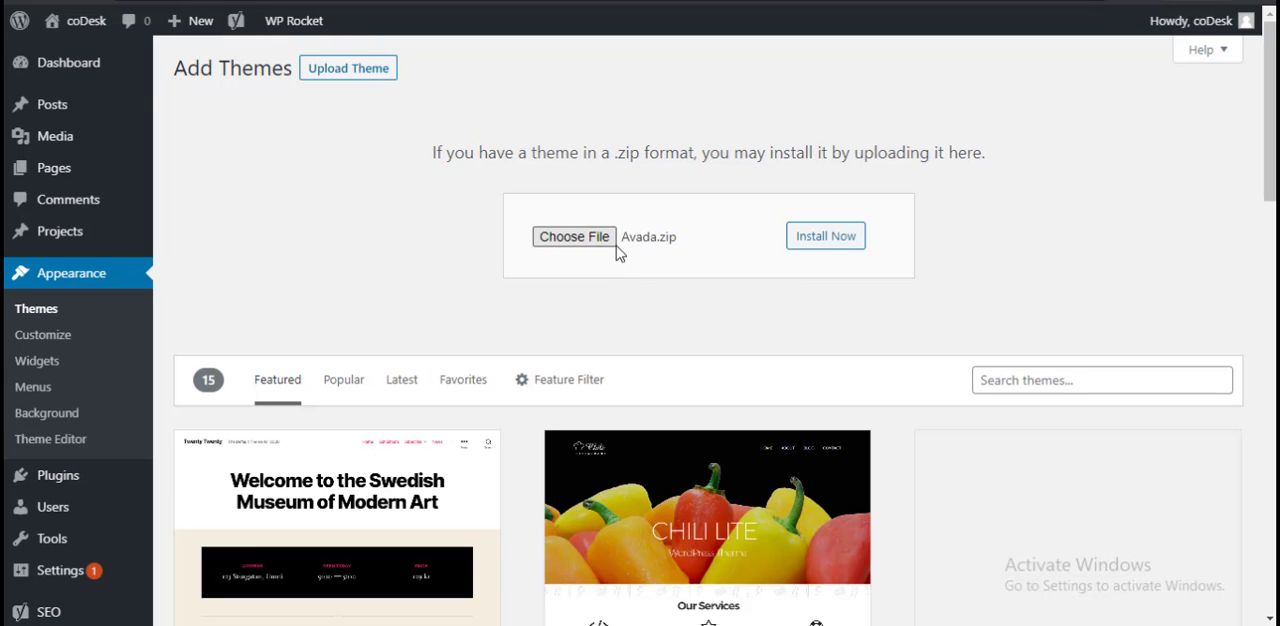
{"action": "left_click", "coordinate": [826, 240]}
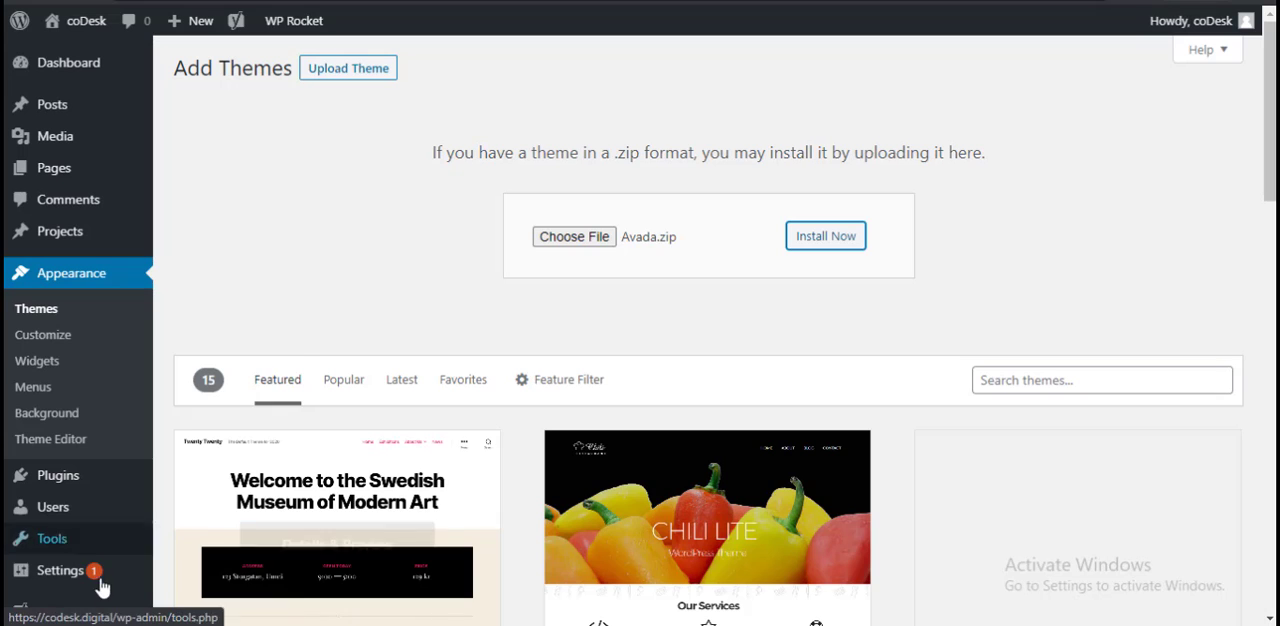
Step: Open the site's Customize page in a new browser tab while the theme is uploading
{"action": "mouse_move", "coordinate": [48, 614]}
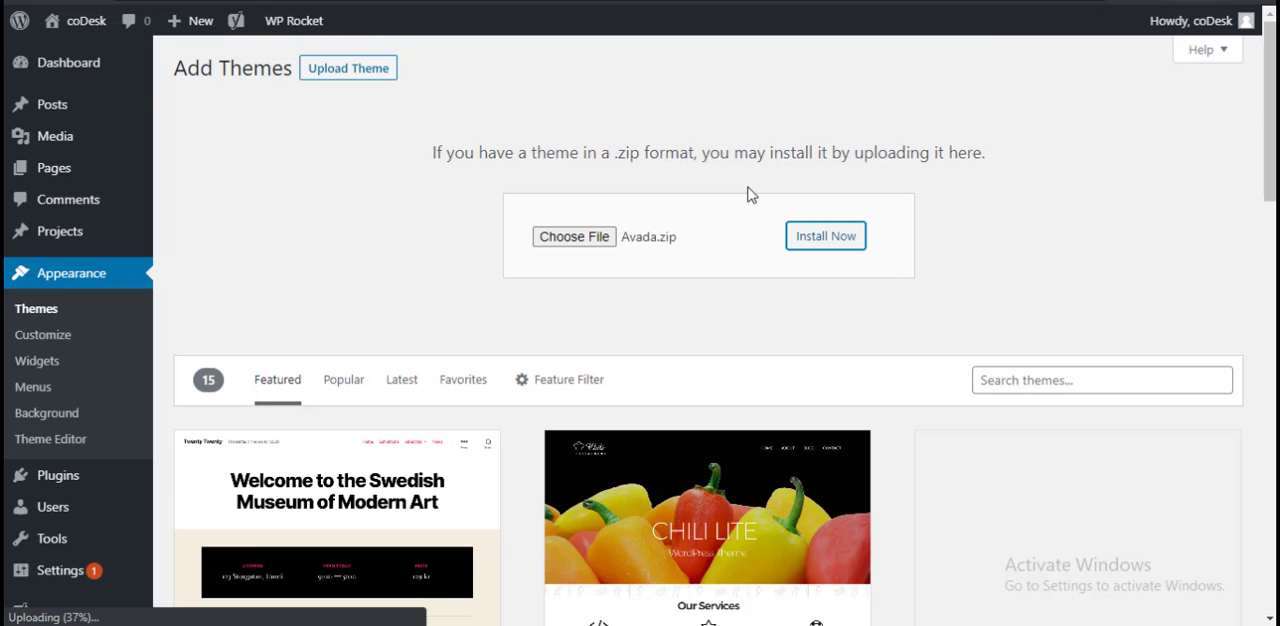
{"action": "right_click", "coordinate": [49, 347]}
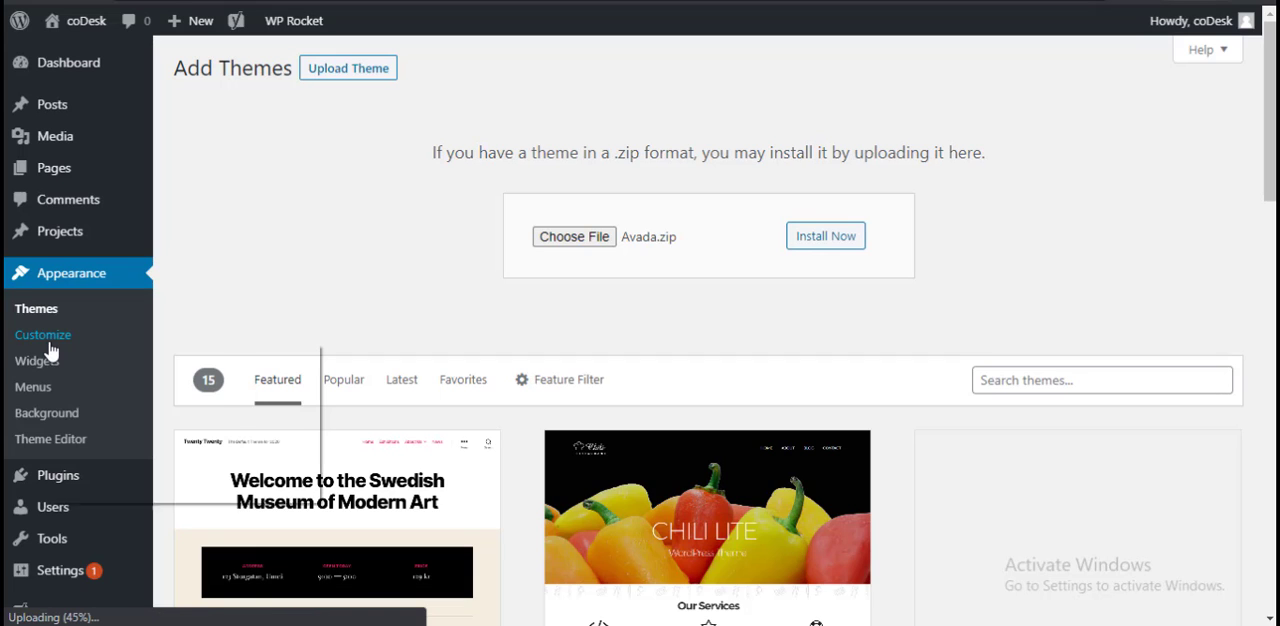
{"action": "left_click", "coordinate": [107, 360]}
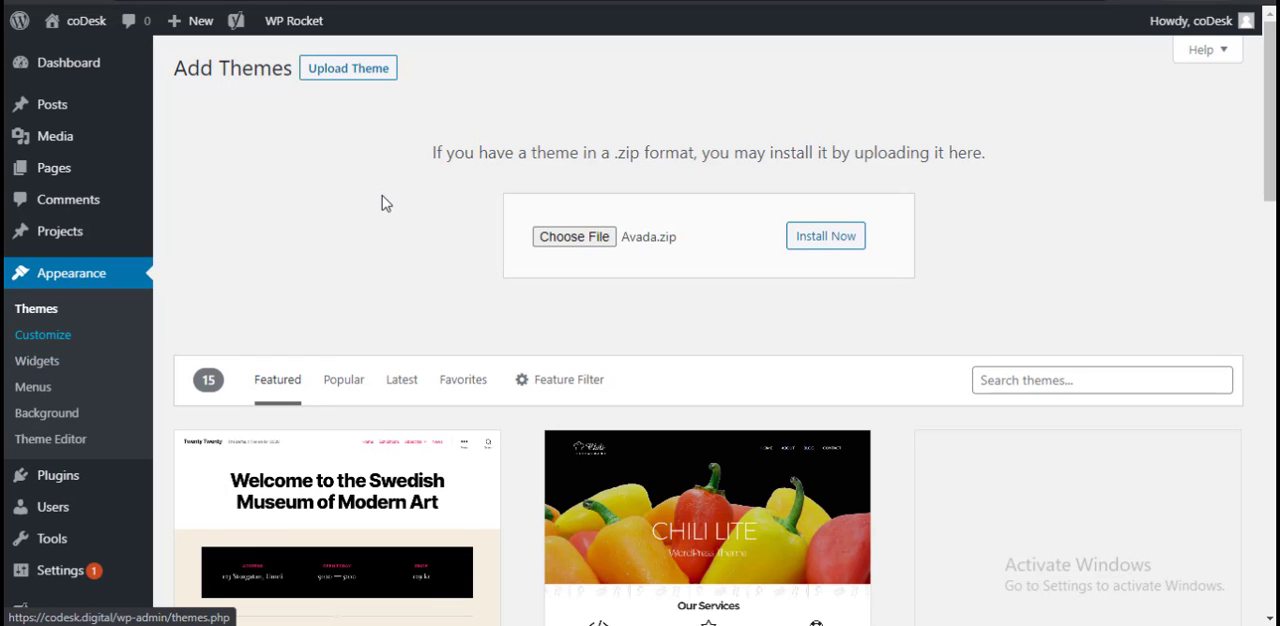
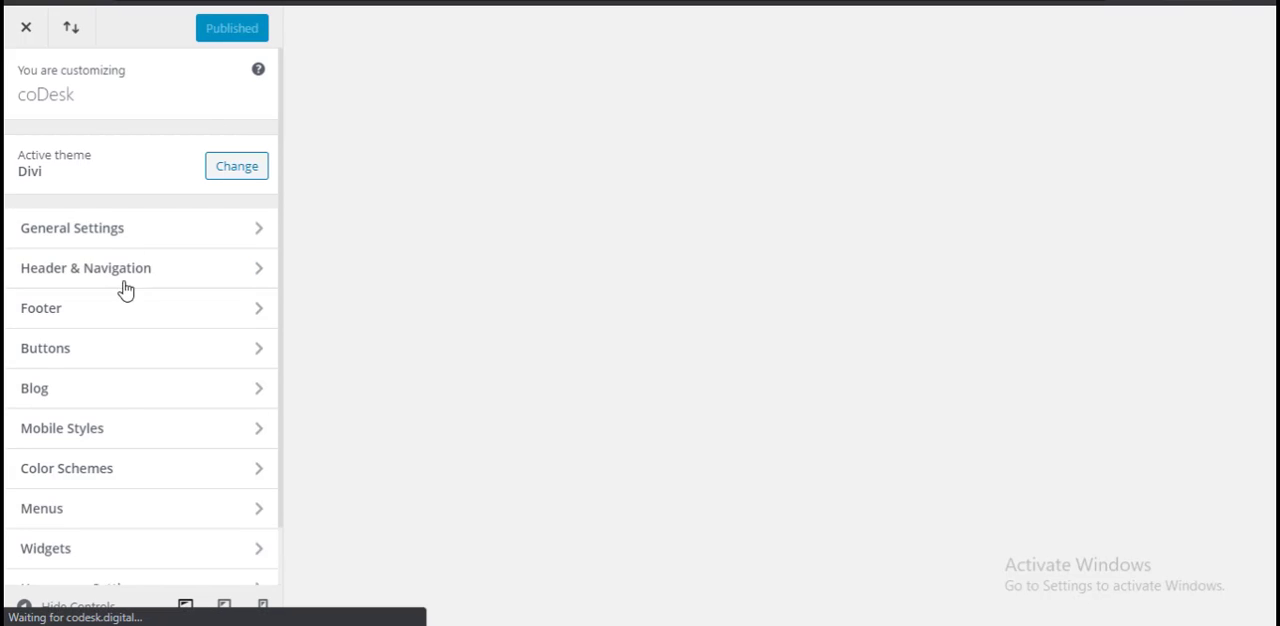
Step: Look at the Site Identity options under General Settings, including the site title, tagline and site icon
{"action": "scroll", "coordinate": [116, 412], "scroll_direction": "down", "scroll_amount": 1}
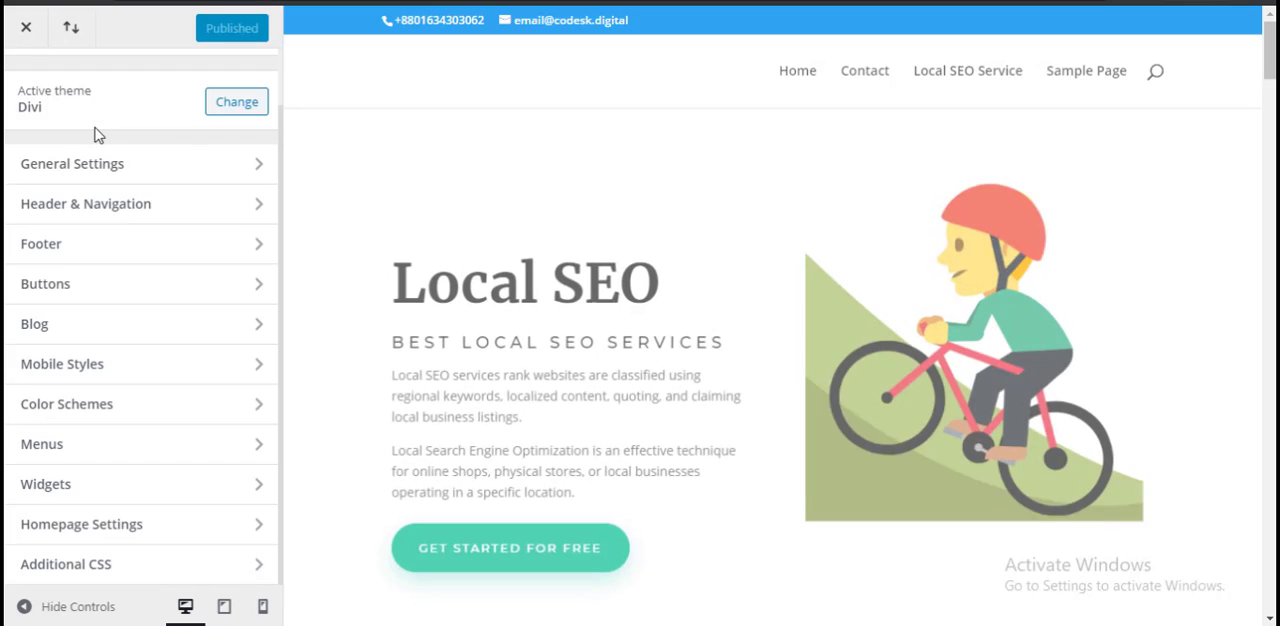
{"action": "left_click", "coordinate": [158, 166]}
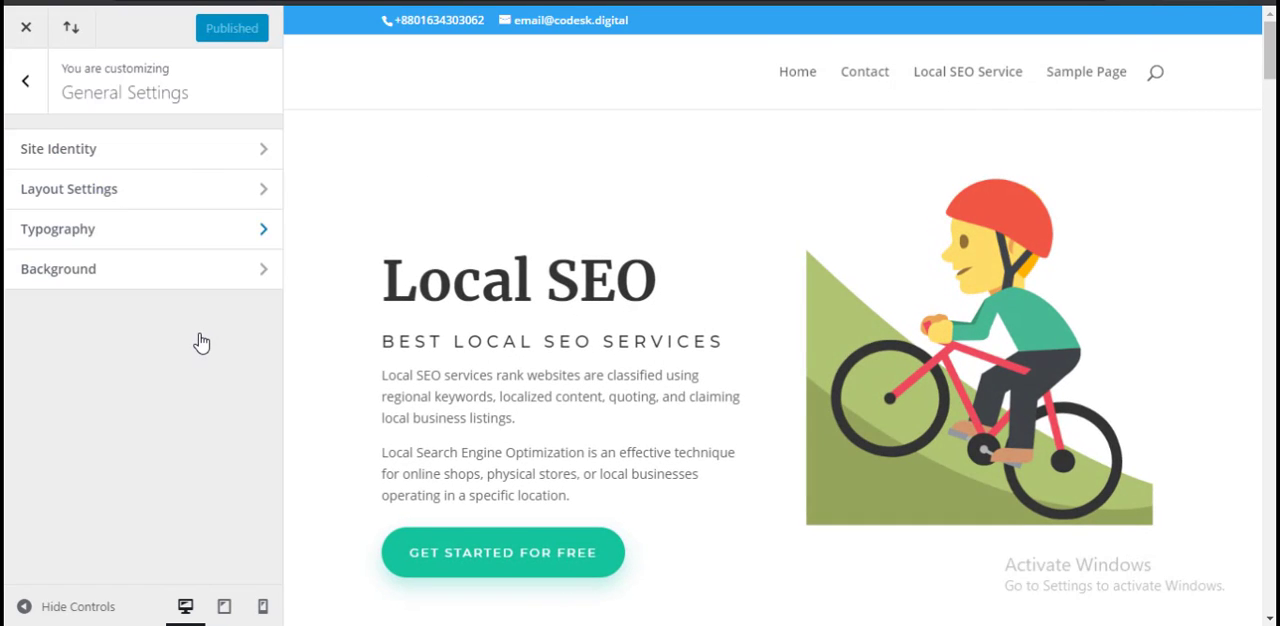
{"action": "left_click", "coordinate": [162, 155]}
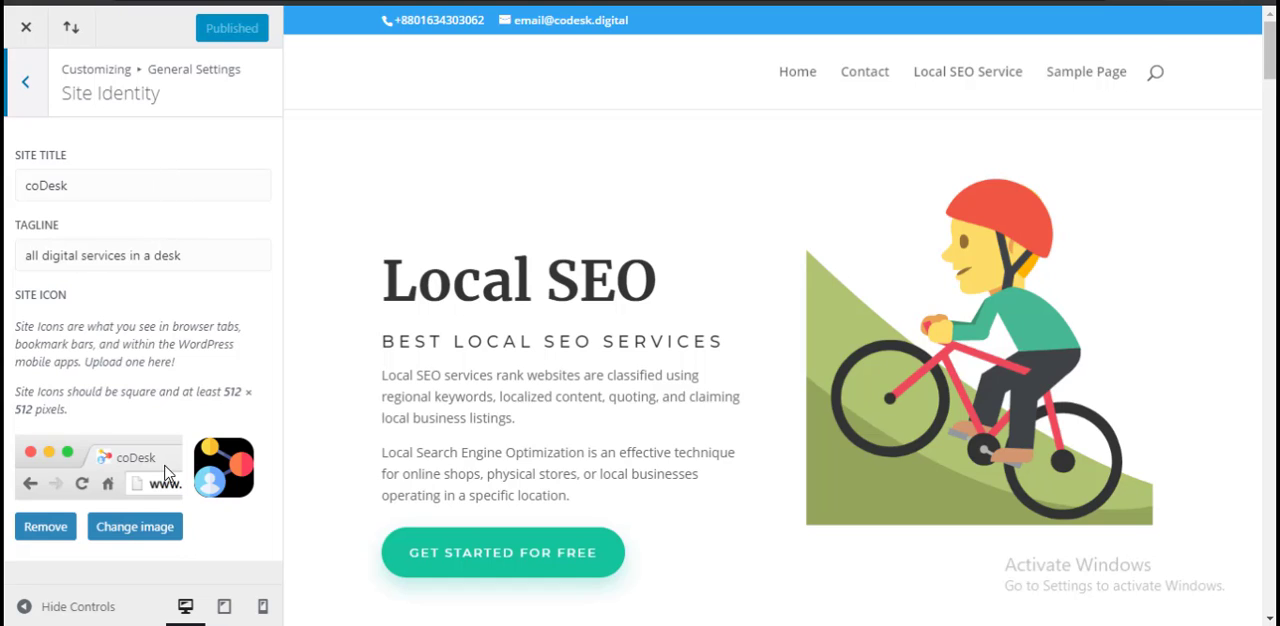
{"action": "left_click", "coordinate": [30, 88]}
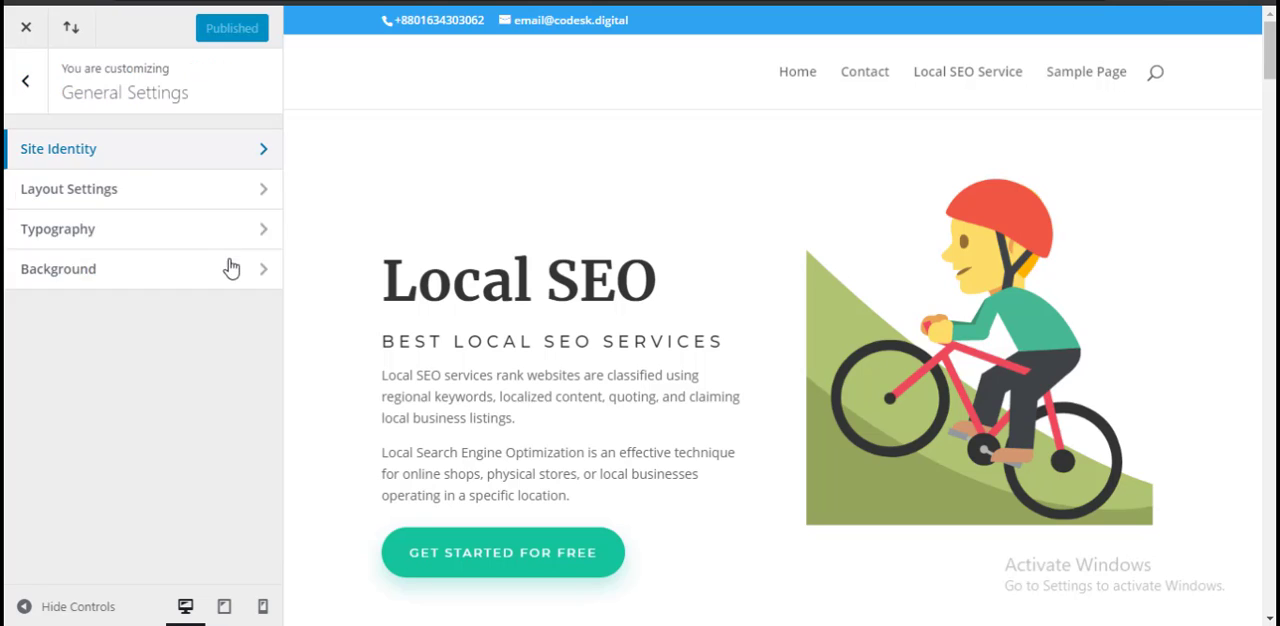
Step: Try the boxed layout in Layout Settings, check it in the page preview, and switch it off again
{"action": "left_click", "coordinate": [149, 200]}
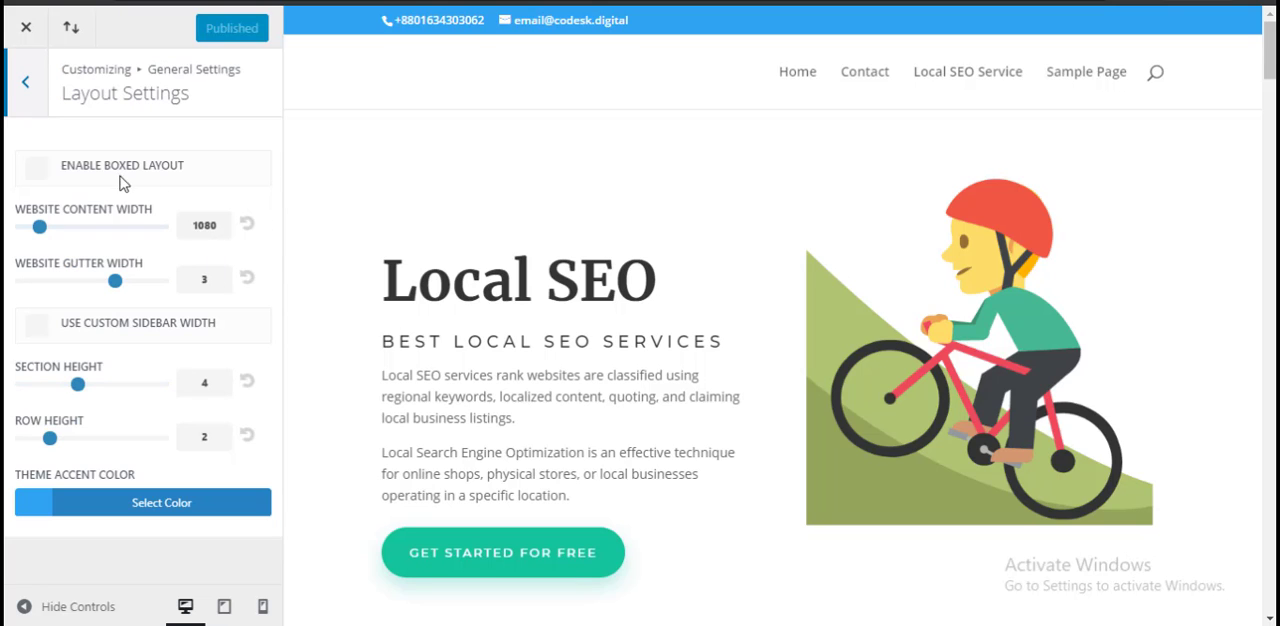
{"action": "left_click", "coordinate": [82, 172]}
{"action": "scroll", "coordinate": [1210, 340], "scroll_direction": "down", "scroll_amount": 4}
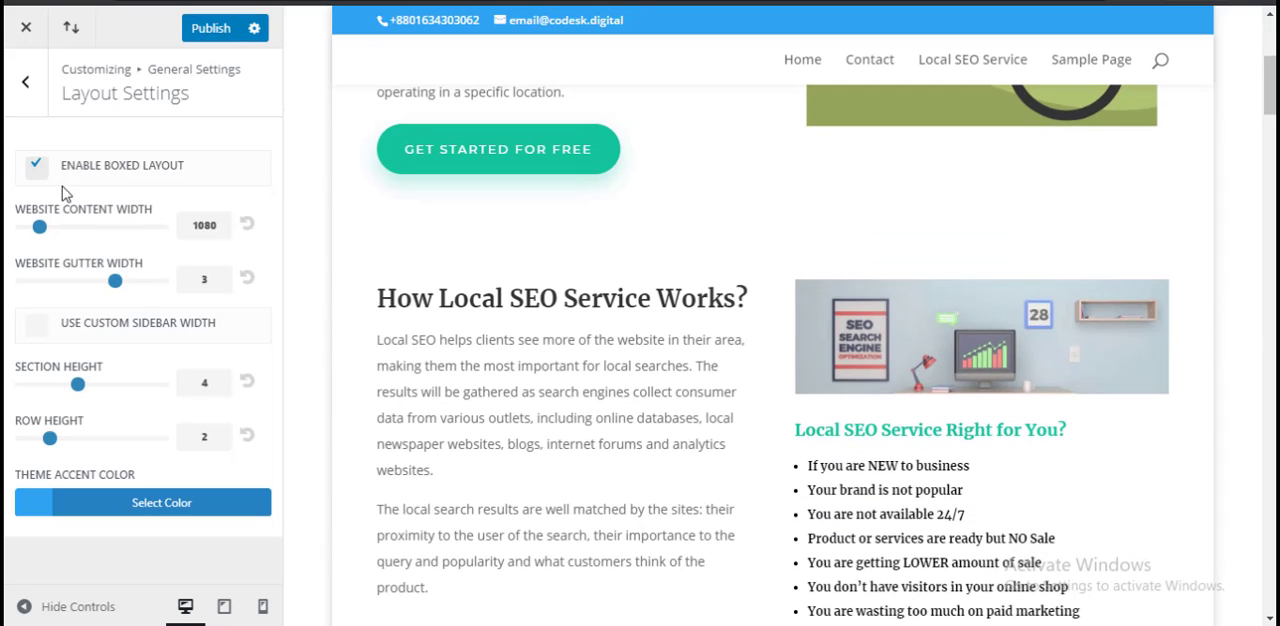
{"action": "left_click", "coordinate": [30, 172]}
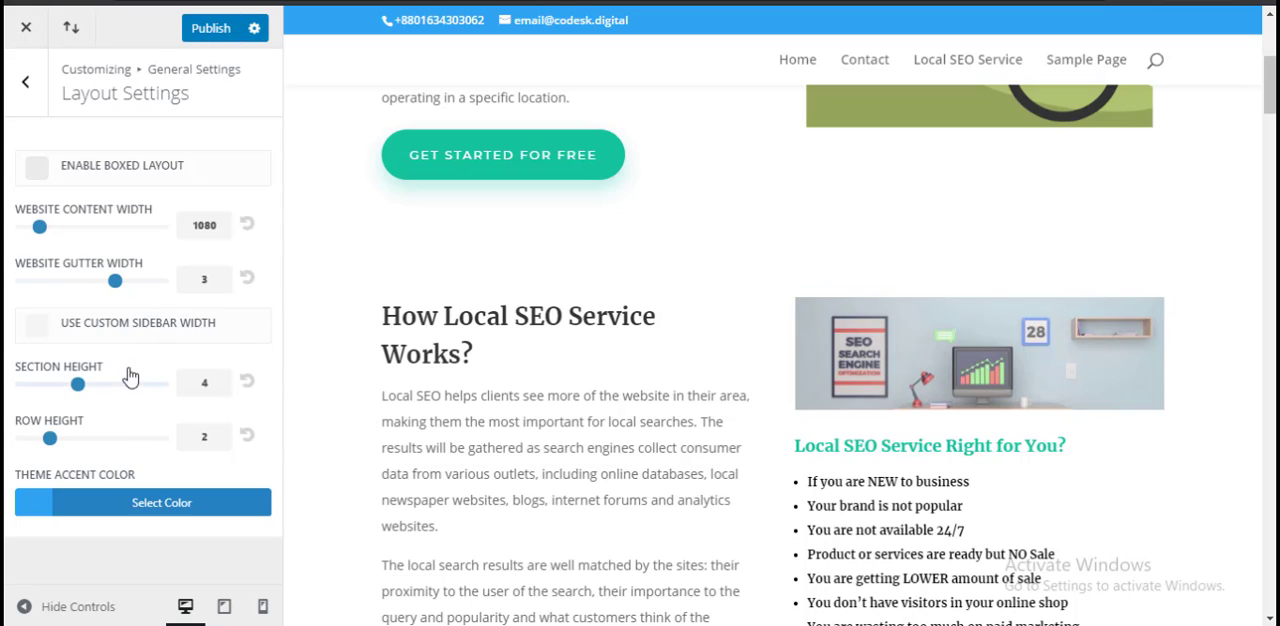
Step: Examine the Typography options for text sizes, fonts and colors against the page preview, and return to General Settings
{"action": "left_click", "coordinate": [28, 88]}
{"action": "left_click", "coordinate": [95, 231]}
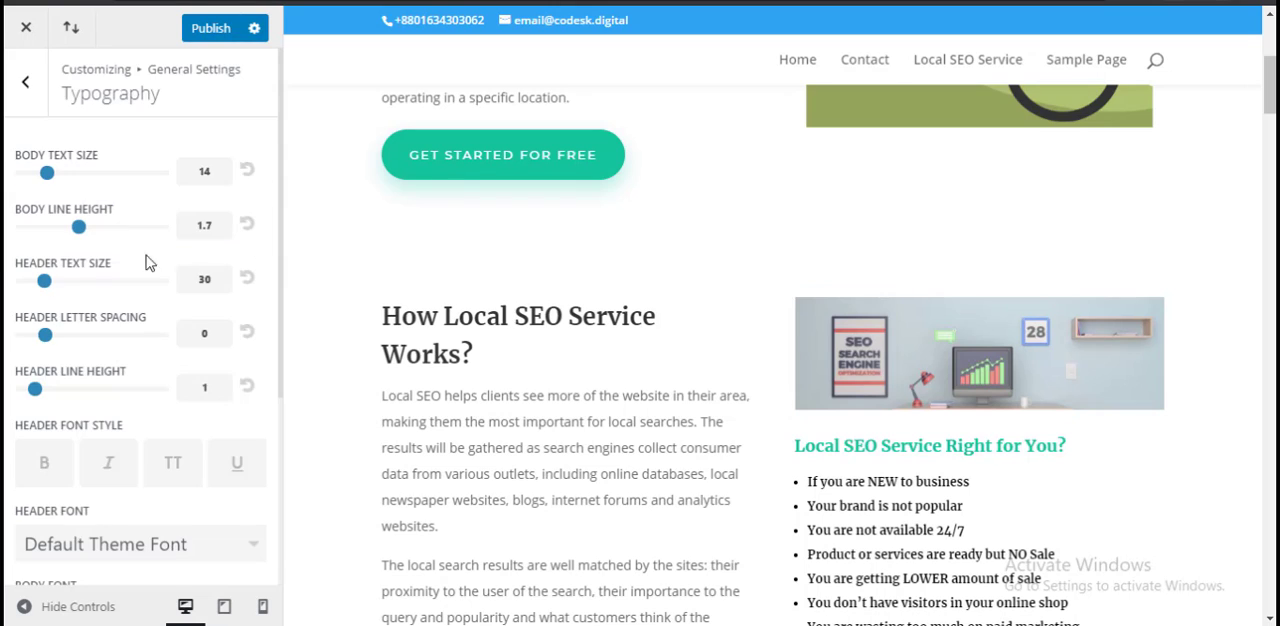
{"action": "scroll", "coordinate": [132, 424], "scroll_direction": "down", "scroll_amount": 2}
{"action": "scroll", "coordinate": [132, 424], "scroll_direction": "down", "scroll_amount": 3}
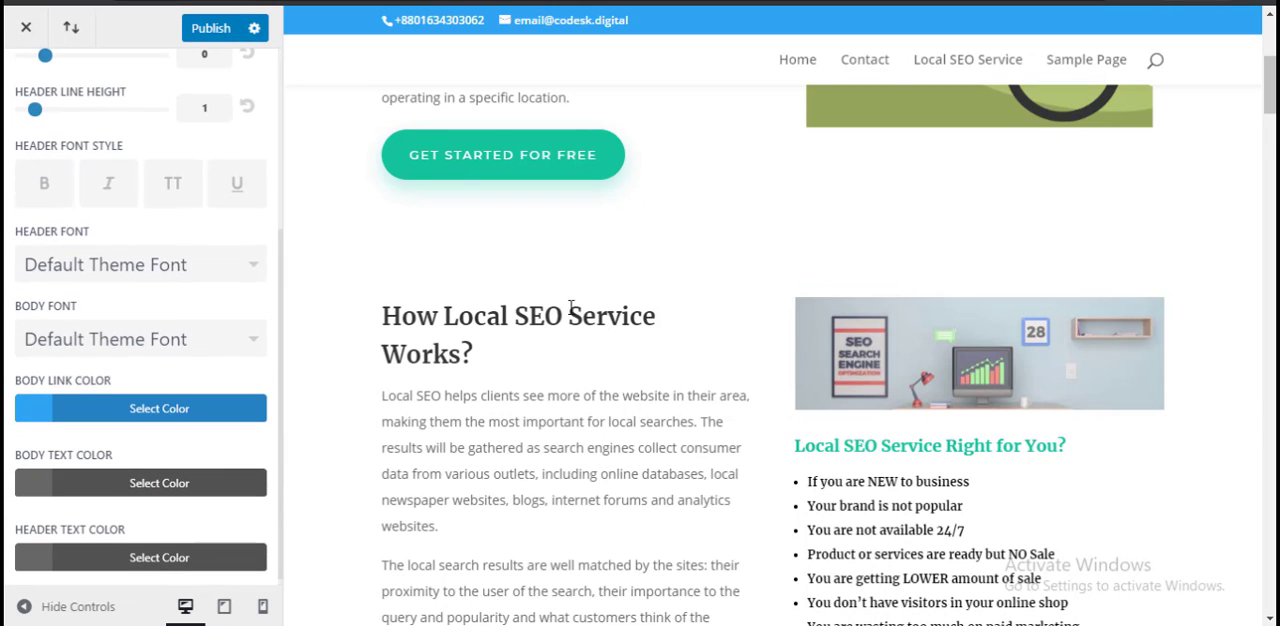
{"action": "scroll", "coordinate": [592, 405], "scroll_direction": "down", "scroll_amount": 5}
{"action": "scroll", "coordinate": [965, 447], "scroll_direction": "up", "scroll_amount": 2}
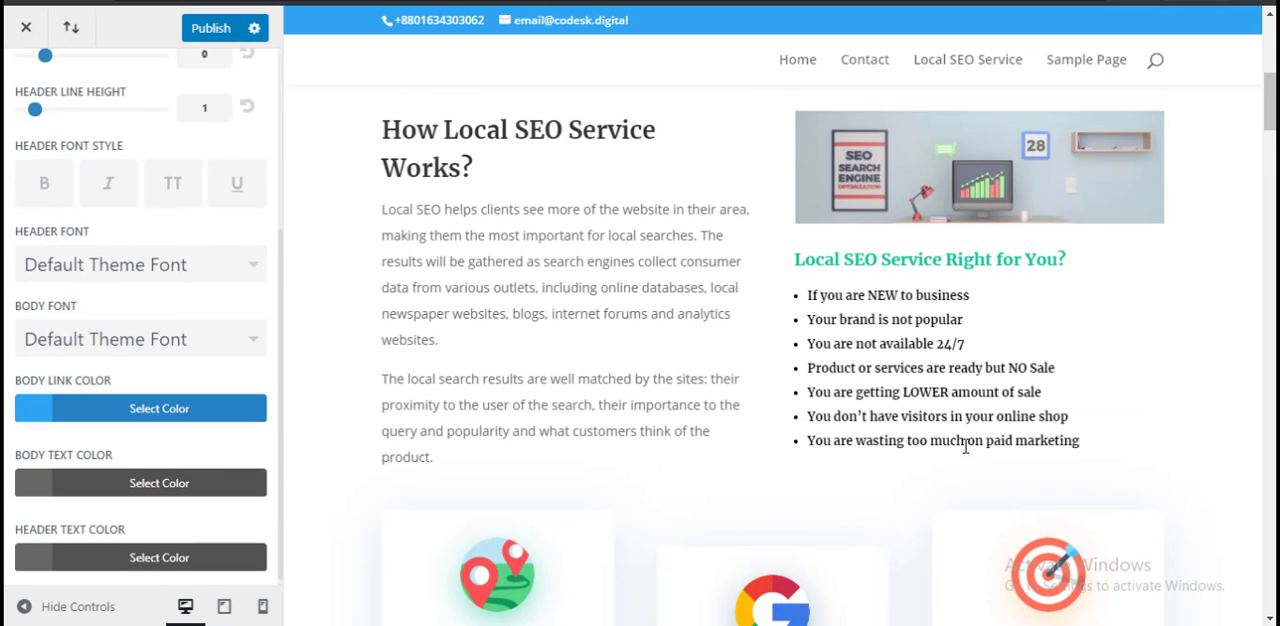
{"action": "scroll", "coordinate": [40, 200], "scroll_direction": "up", "scroll_amount": 5}
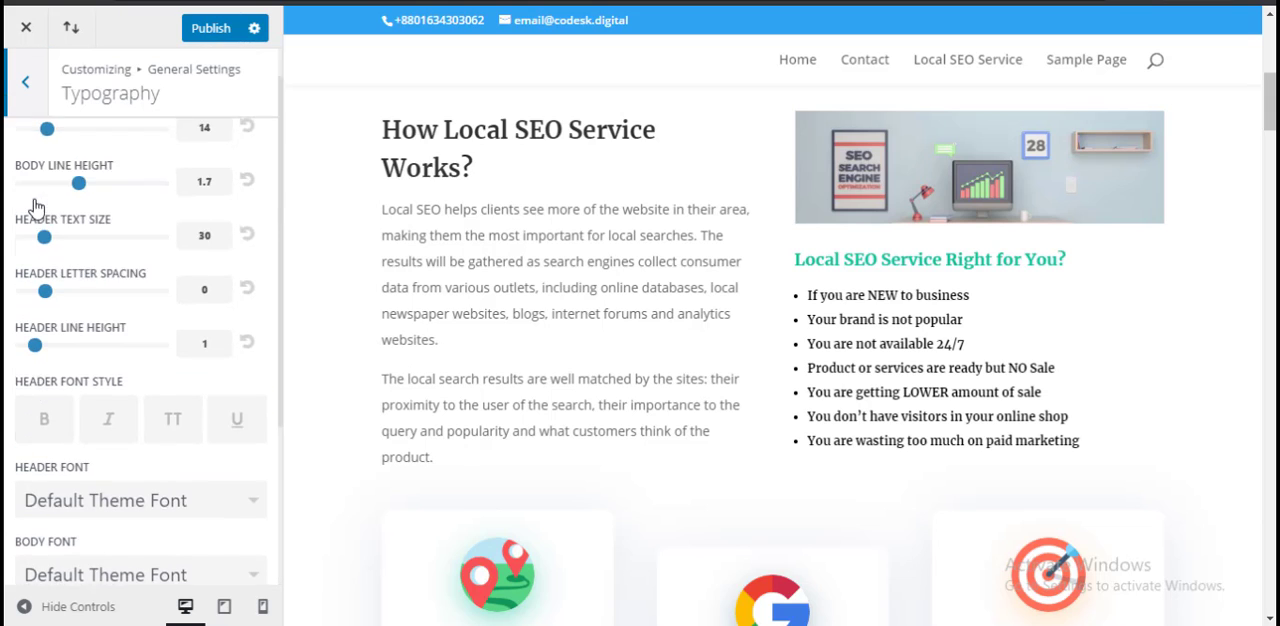
{"action": "left_click", "coordinate": [27, 86]}
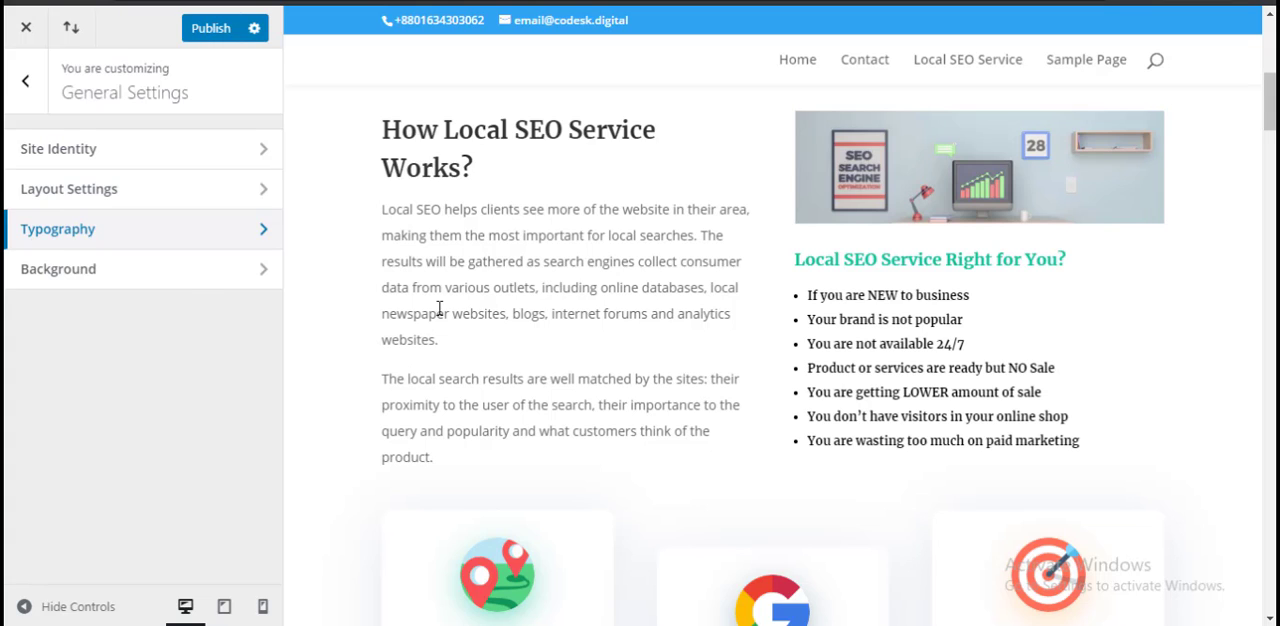
Step: View the Background options and the media library for a background image, choose nothing, and return to the main Customizer sections
{"action": "left_click", "coordinate": [177, 279]}
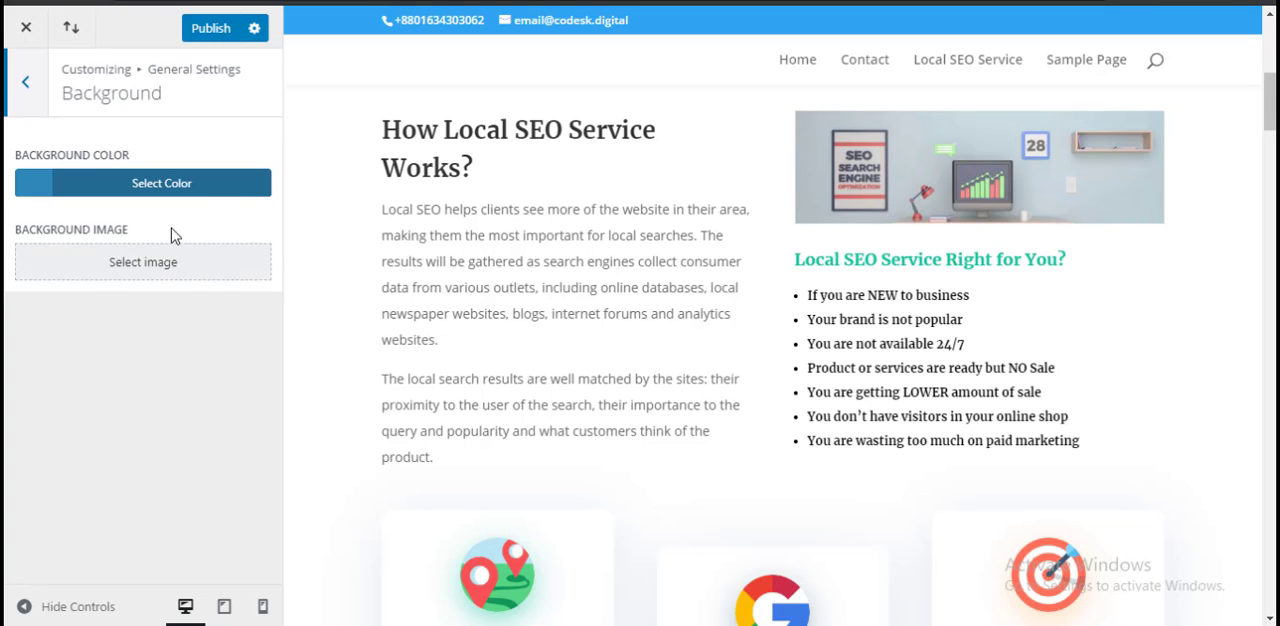
{"action": "left_click", "coordinate": [240, 262]}
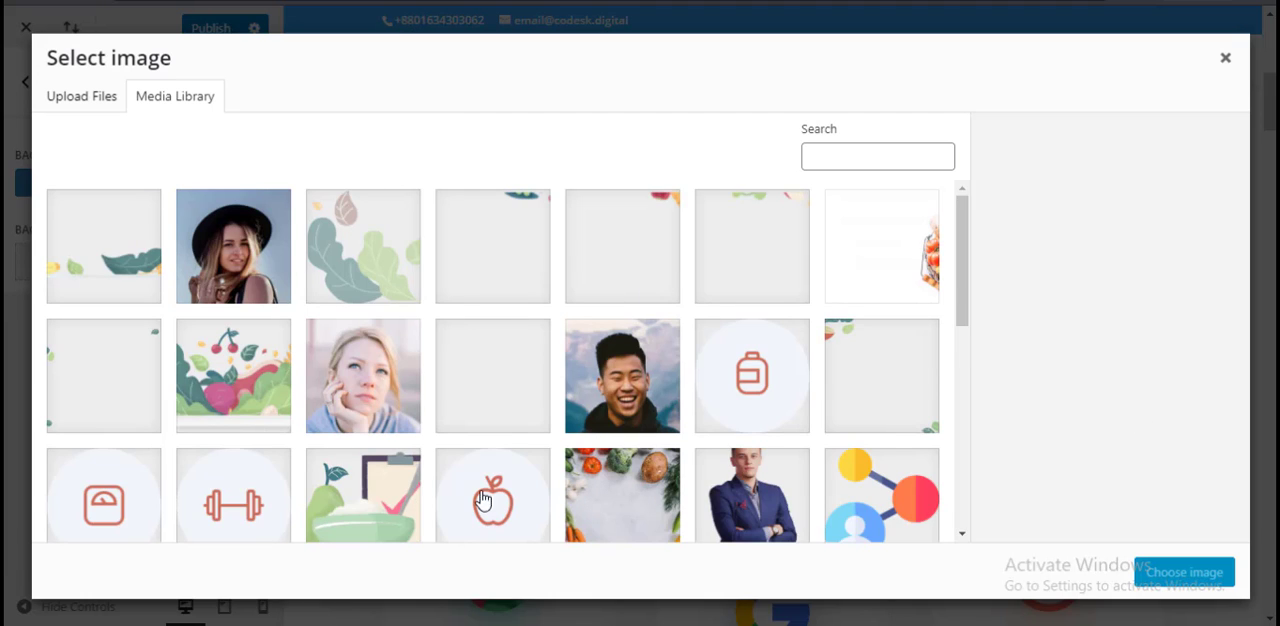
{"action": "left_click", "coordinate": [1226, 58]}
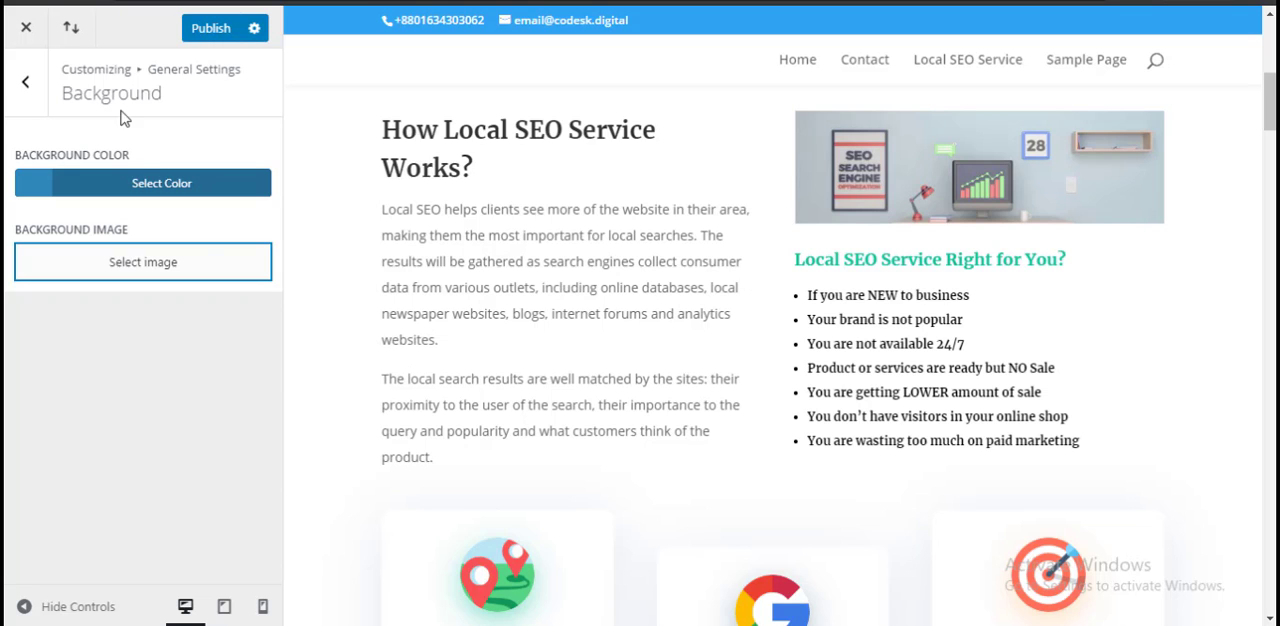
{"action": "left_click", "coordinate": [25, 82]}
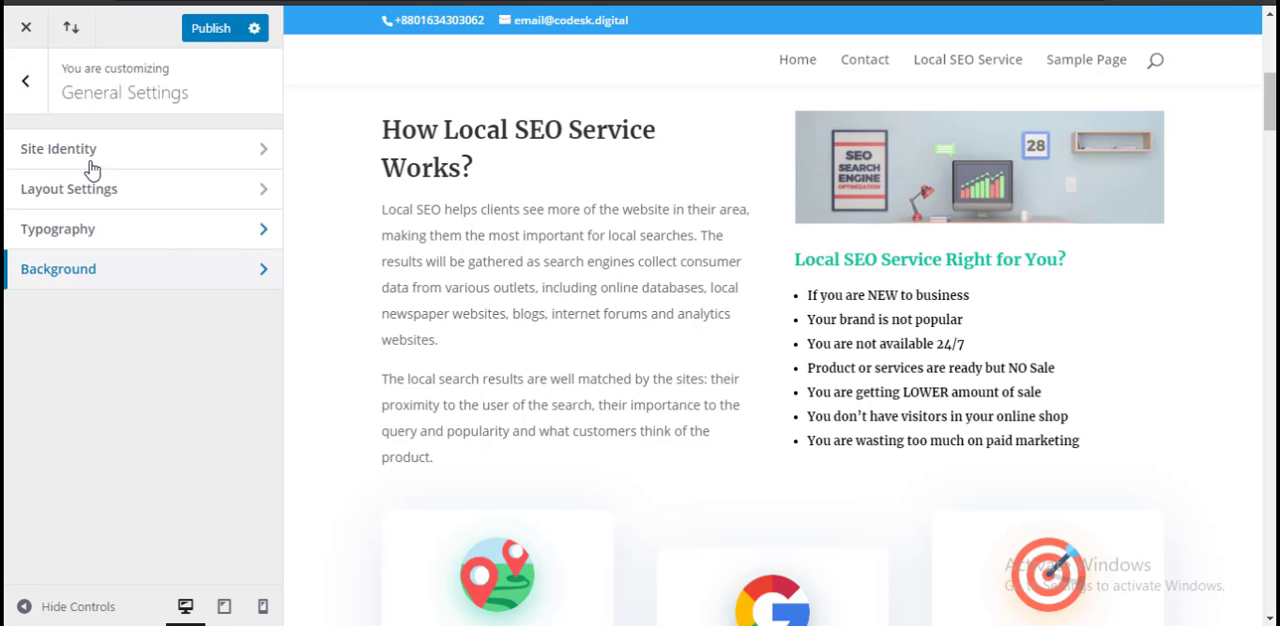
{"action": "left_click", "coordinate": [26, 100]}
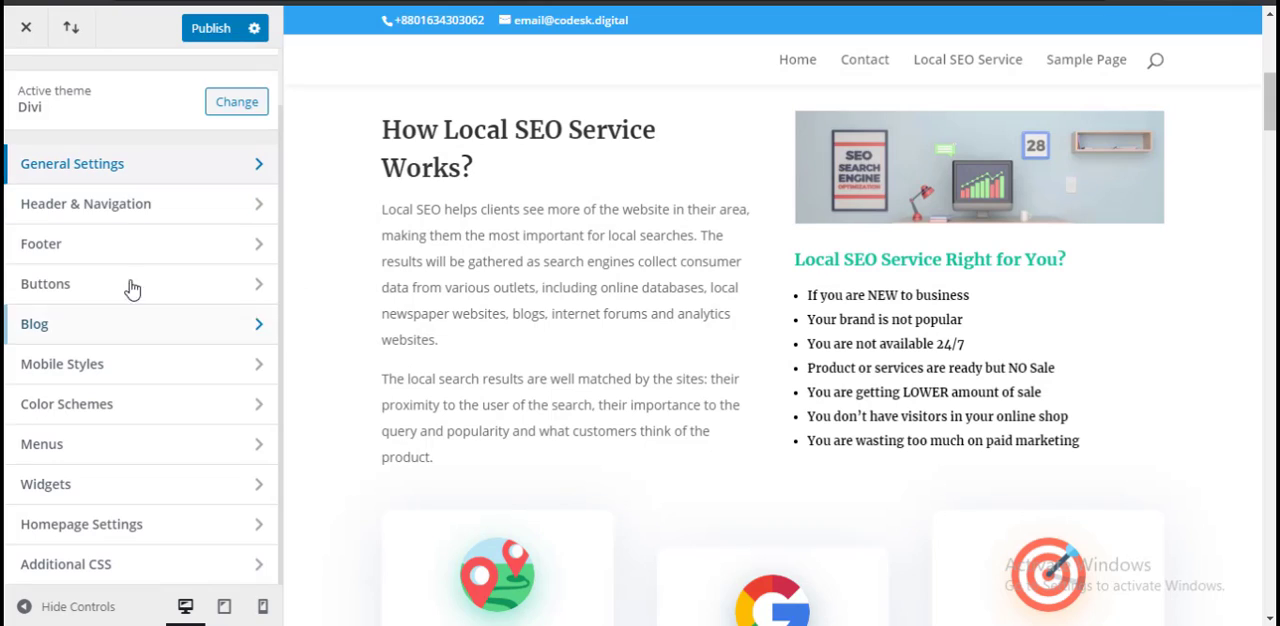
Step: Try vertical navigation in the Header Format settings, view the page's menu in the preview, and disable it again
{"action": "left_click", "coordinate": [130, 207]}
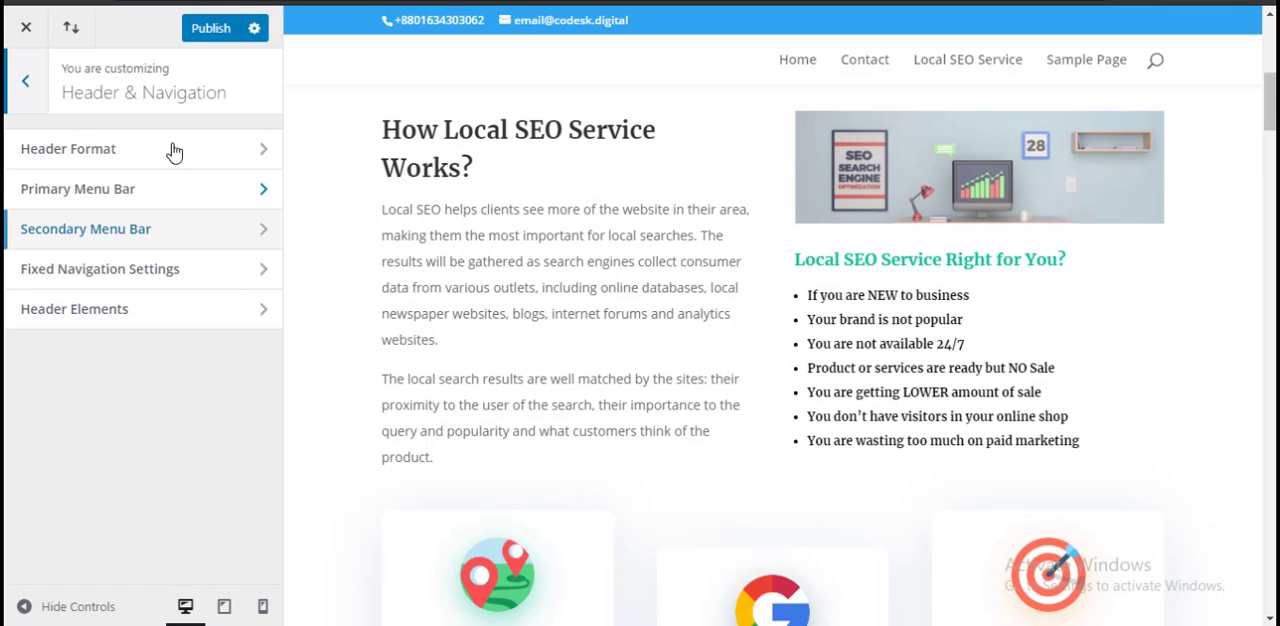
{"action": "left_click", "coordinate": [172, 150]}
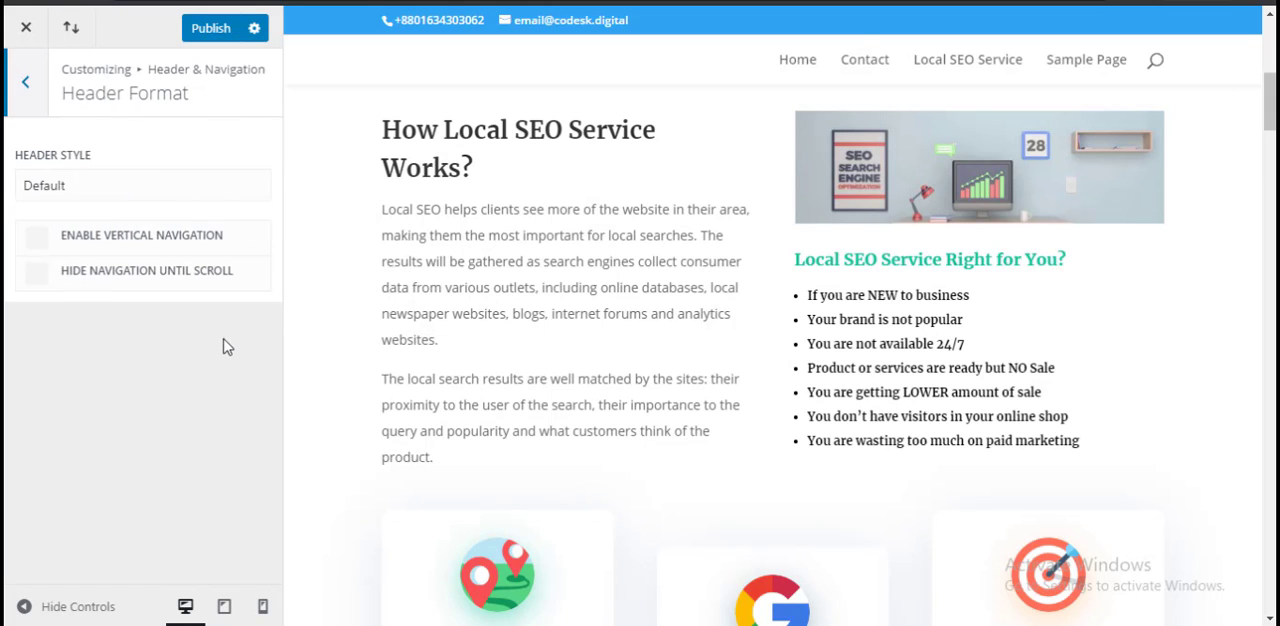
{"action": "left_click", "coordinate": [192, 237]}
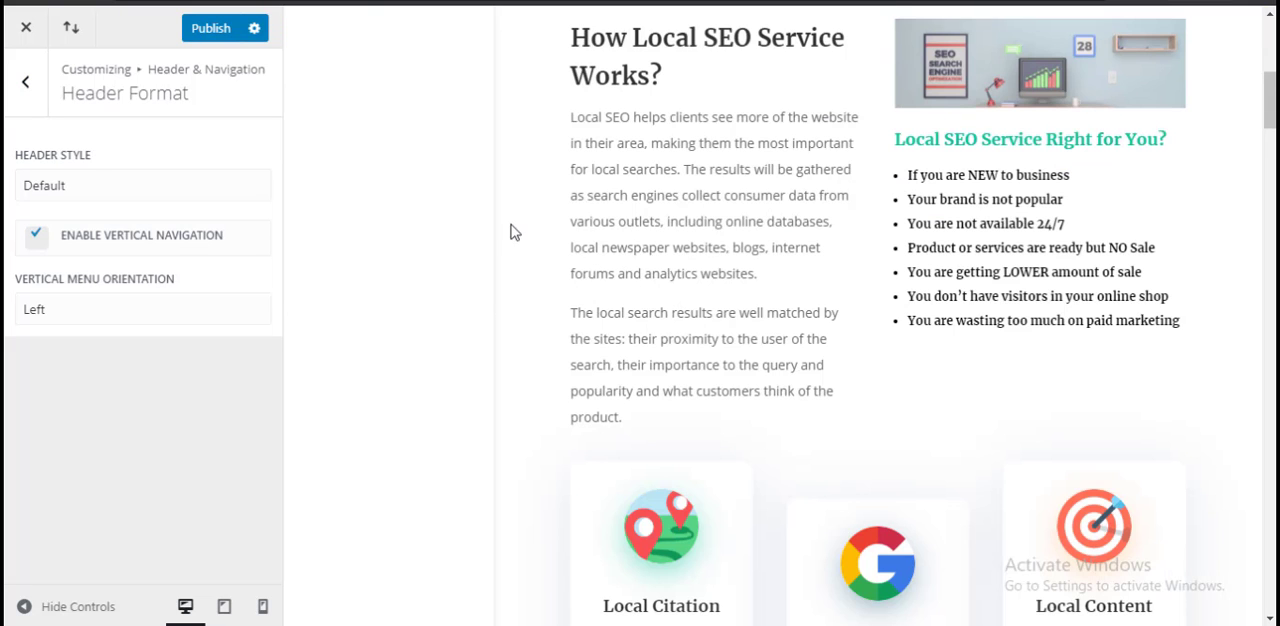
{"action": "scroll", "coordinate": [510, 232], "scroll_direction": "up", "scroll_amount": 6}
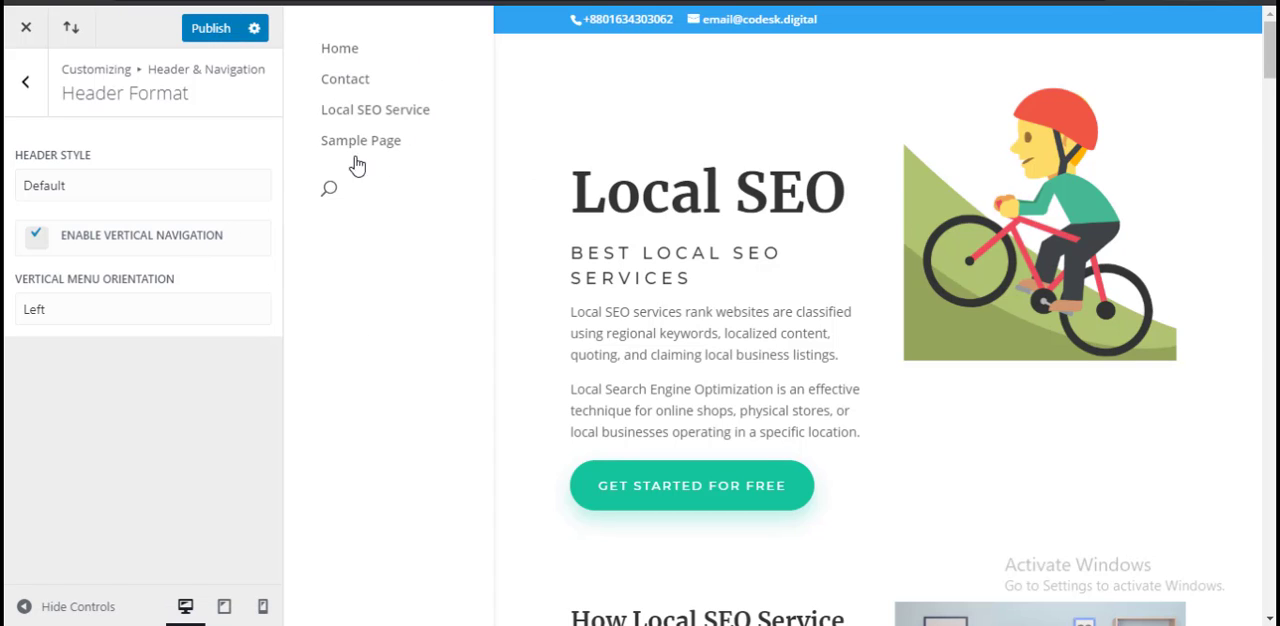
{"action": "left_click", "coordinate": [100, 240]}
Step: Try hiding the navigation until scroll, test it along the page preview, turn it off and leave Header Format
{"action": "left_click", "coordinate": [110, 280]}
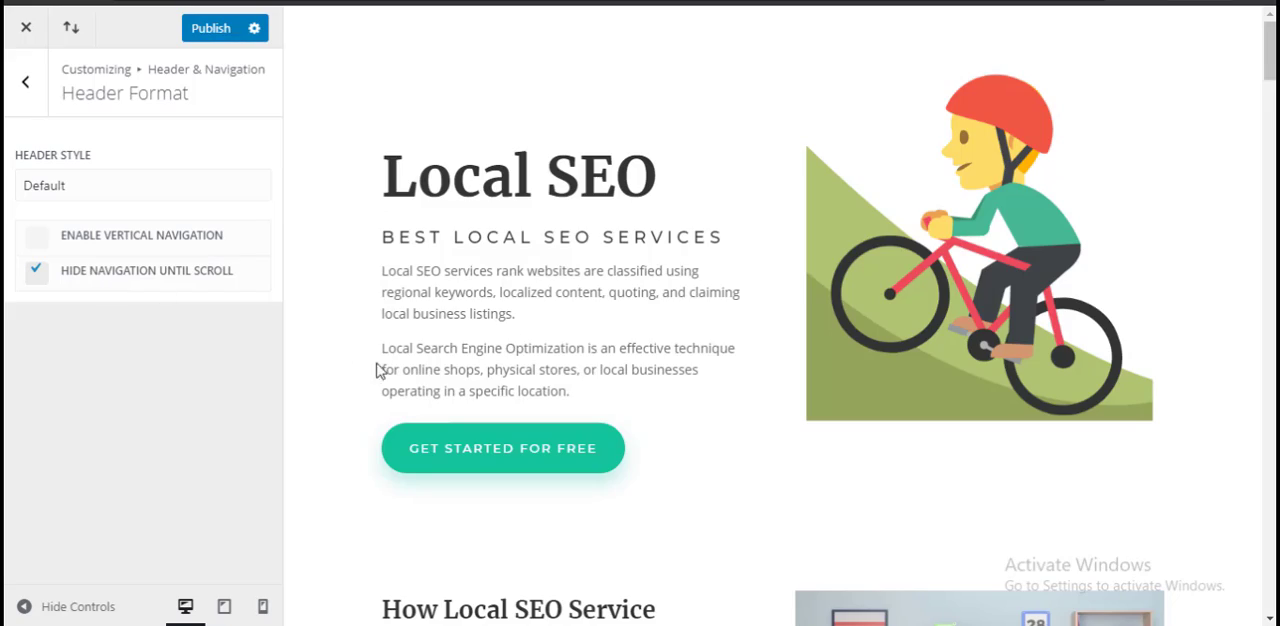
{"action": "scroll", "coordinate": [390, 360], "scroll_direction": "down", "scroll_amount": 10}
{"action": "scroll", "coordinate": [390, 360], "scroll_direction": "up", "scroll_amount": 8}
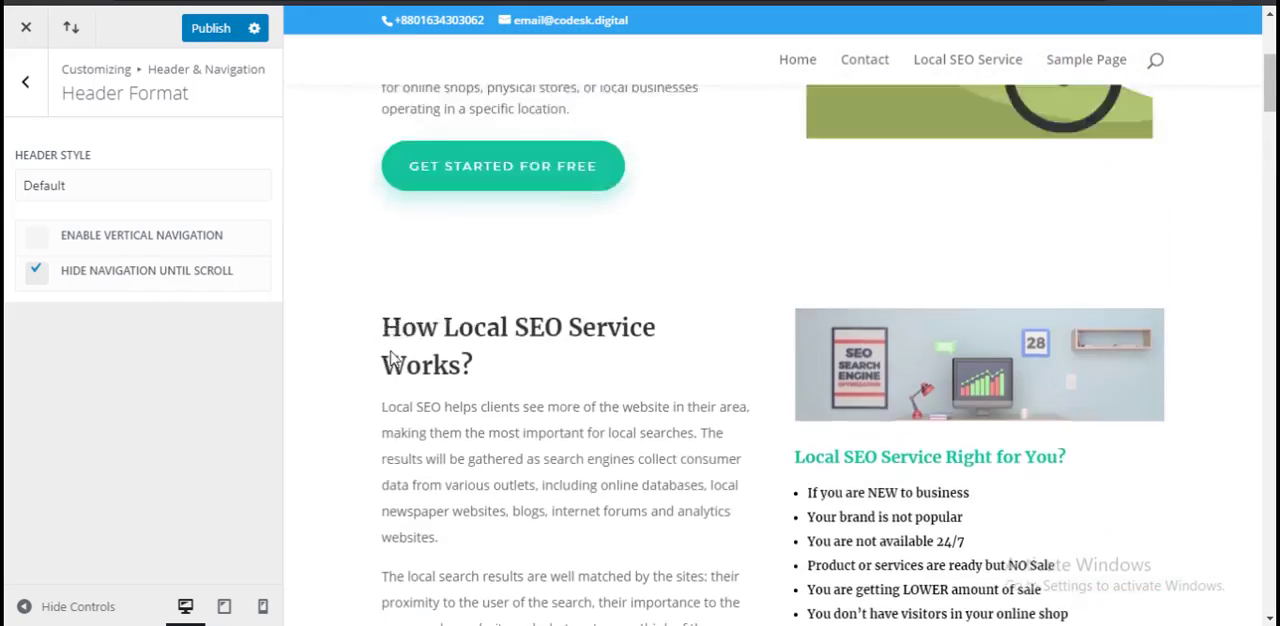
{"action": "scroll", "coordinate": [432, 332], "scroll_direction": "down", "scroll_amount": 3}
{"action": "scroll", "coordinate": [429, 323], "scroll_direction": "down", "scroll_amount": 5}
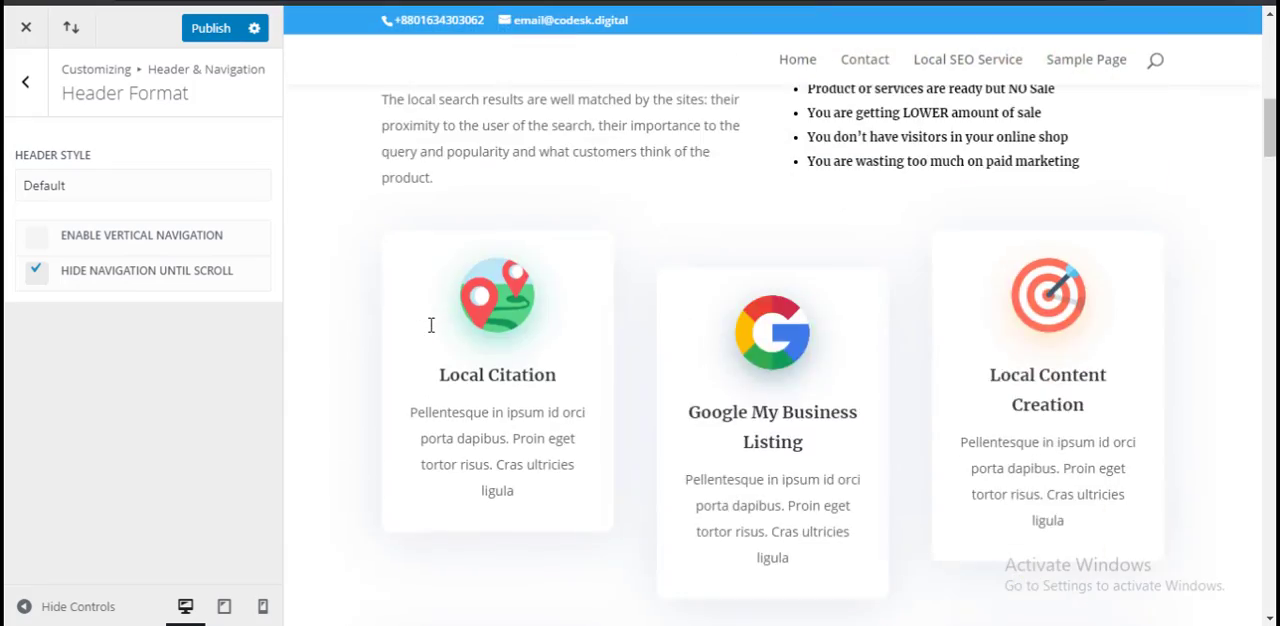
{"action": "scroll", "coordinate": [429, 323], "scroll_direction": "up", "scroll_amount": 8}
{"action": "scroll", "coordinate": [423, 352], "scroll_direction": "down", "scroll_amount": 10}
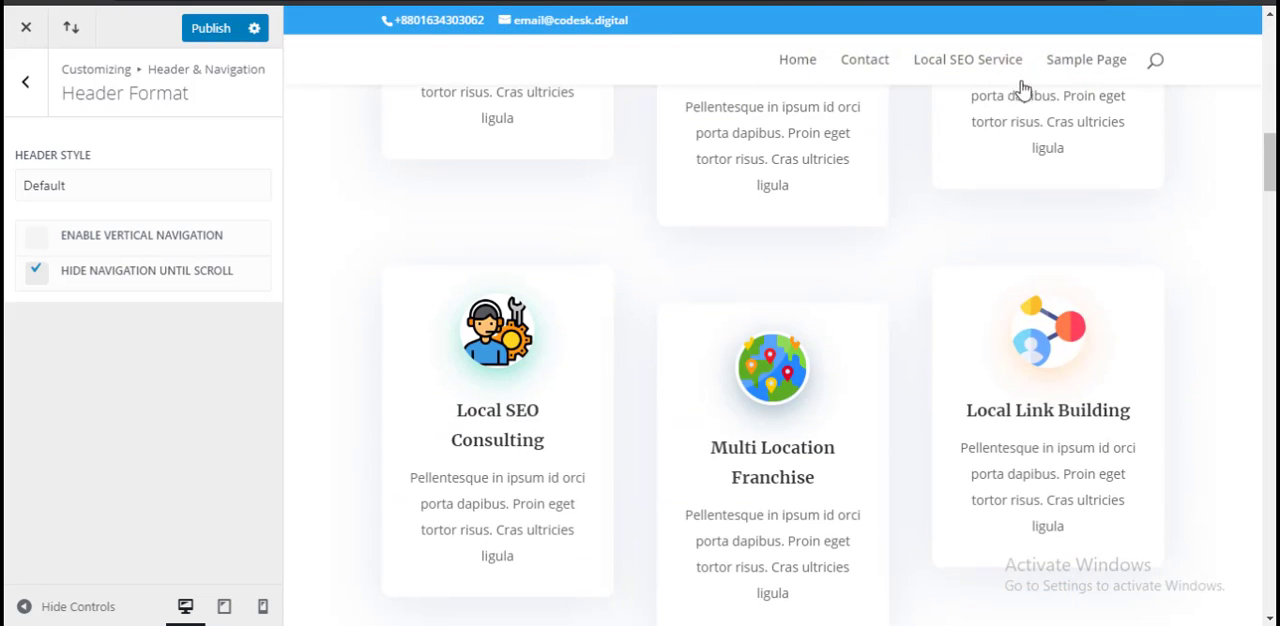
{"action": "scroll", "coordinate": [660, 303], "scroll_direction": "down", "scroll_amount": 5}
{"action": "scroll", "coordinate": [662, 306], "scroll_direction": "up", "scroll_amount": 1}
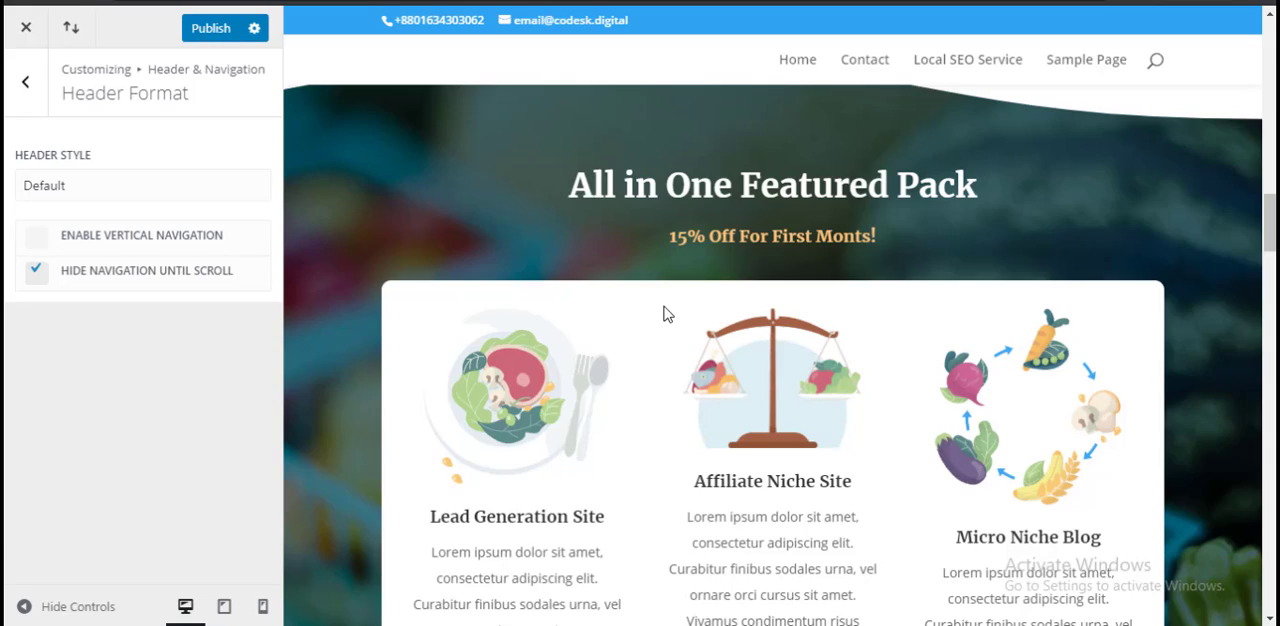
{"action": "scroll", "coordinate": [667, 314], "scroll_direction": "down", "scroll_amount": 5}
{"action": "scroll", "coordinate": [666, 317], "scroll_direction": "up", "scroll_amount": 8}
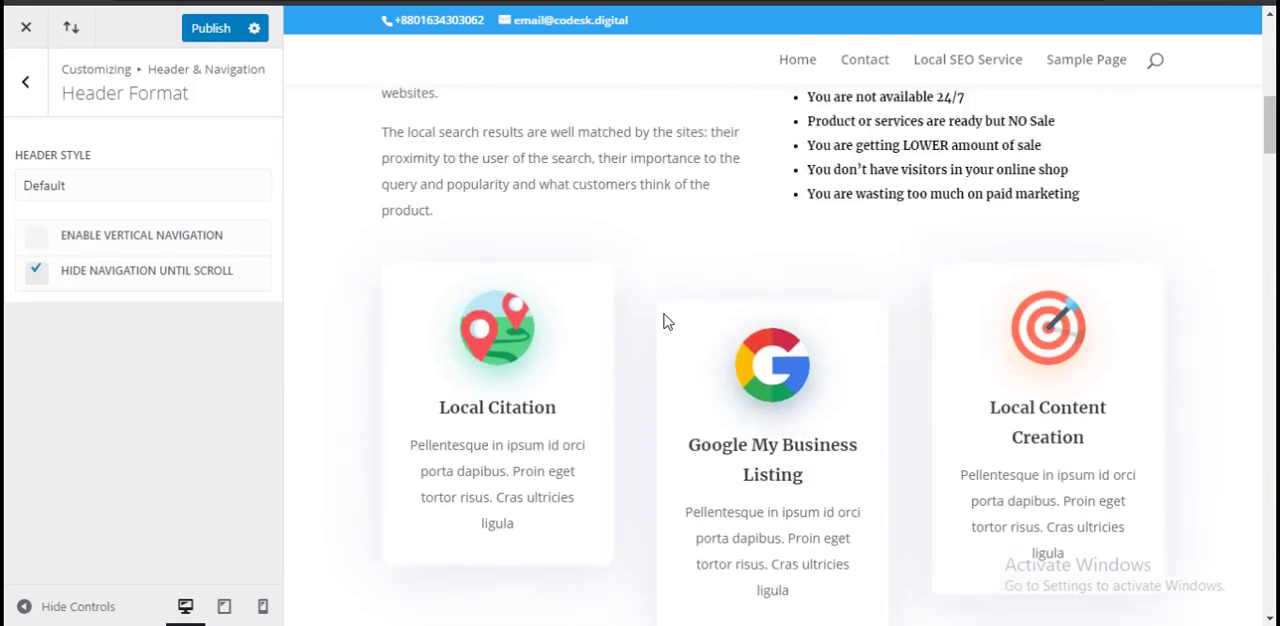
{"action": "scroll", "coordinate": [667, 321], "scroll_direction": "up", "scroll_amount": 8}
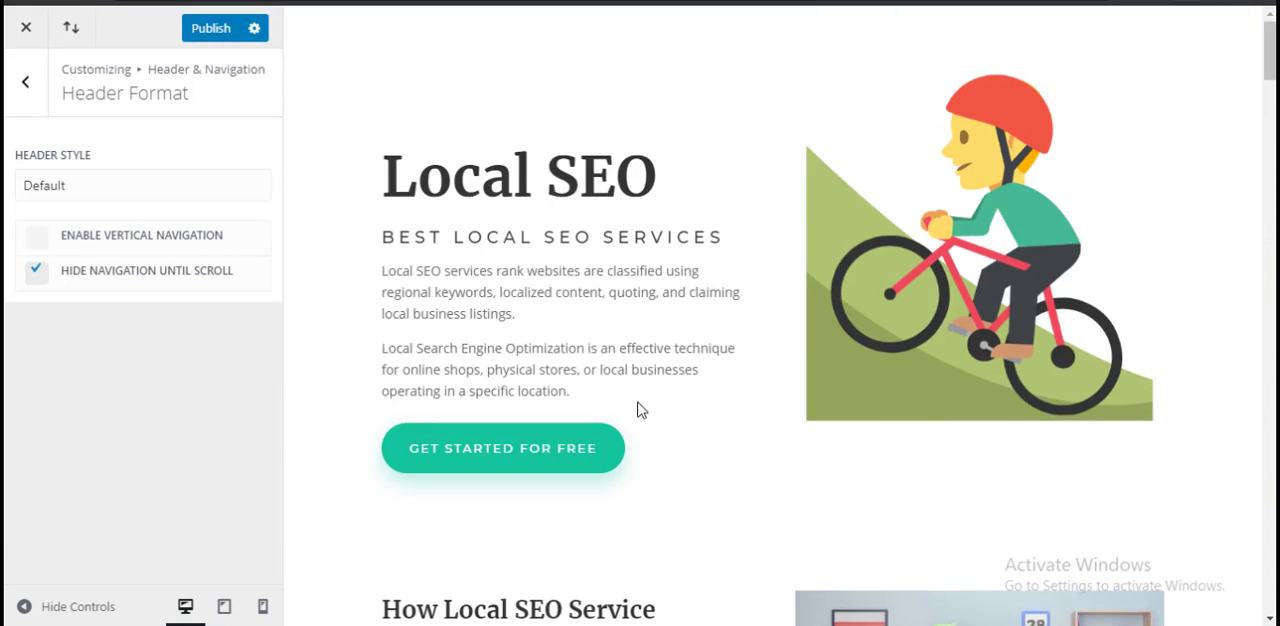
{"action": "scroll", "coordinate": [624, 455], "scroll_direction": "down", "scroll_amount": 5}
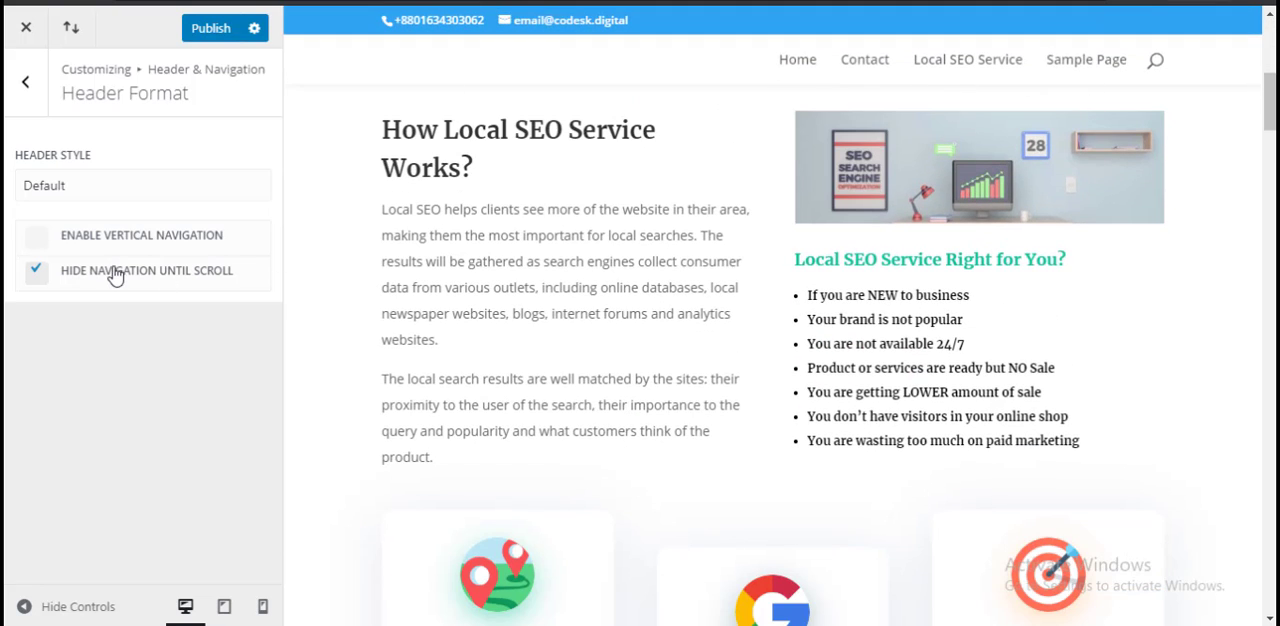
{"action": "left_click", "coordinate": [158, 277]}
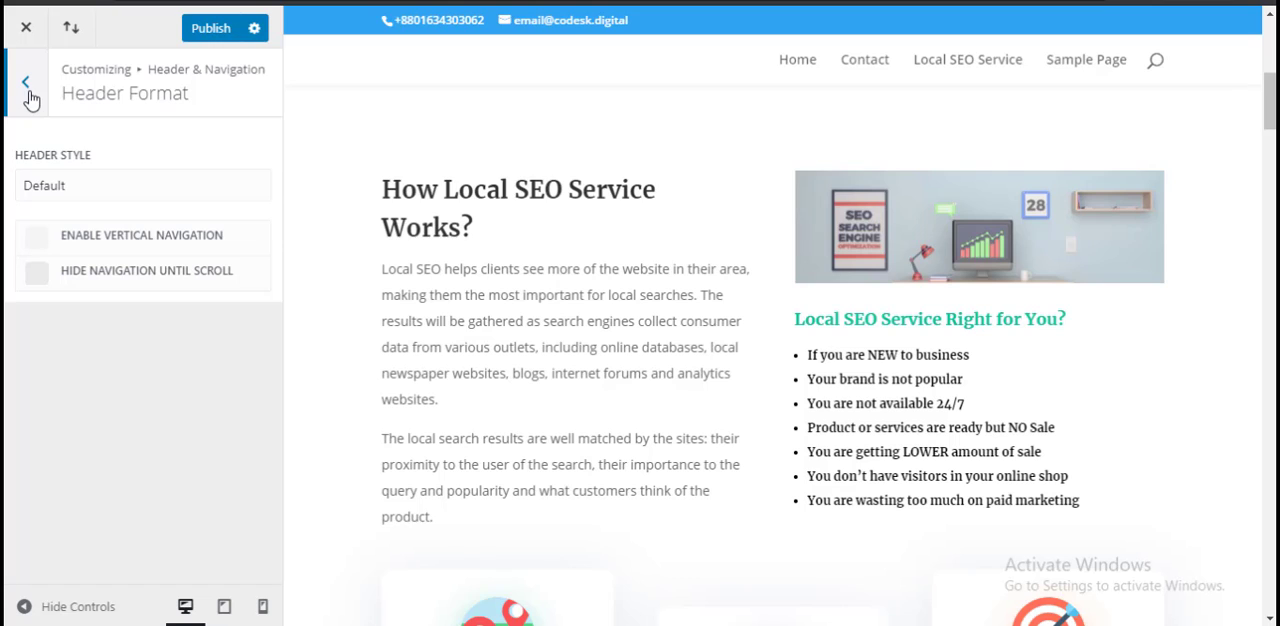
{"action": "left_click", "coordinate": [29, 90]}
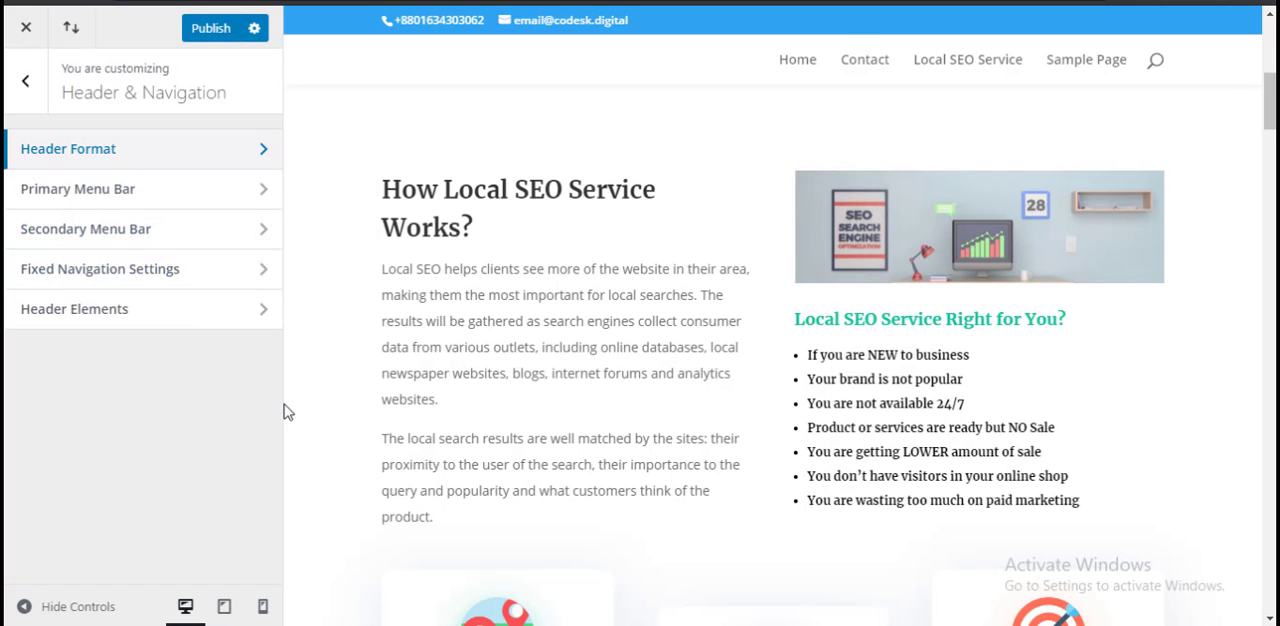
Step: Show the Primary Menu Bar settings and toggle Hide Logo Image off and back on
{"action": "left_click", "coordinate": [186, 194]}
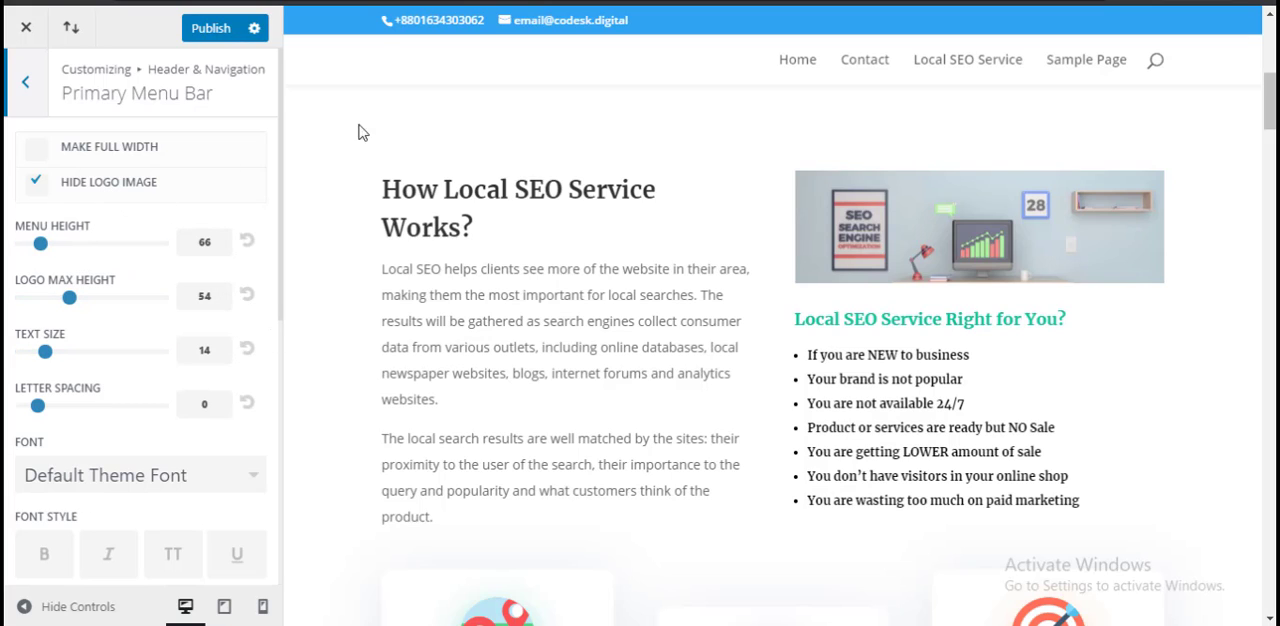
{"action": "left_click", "coordinate": [88, 185]}
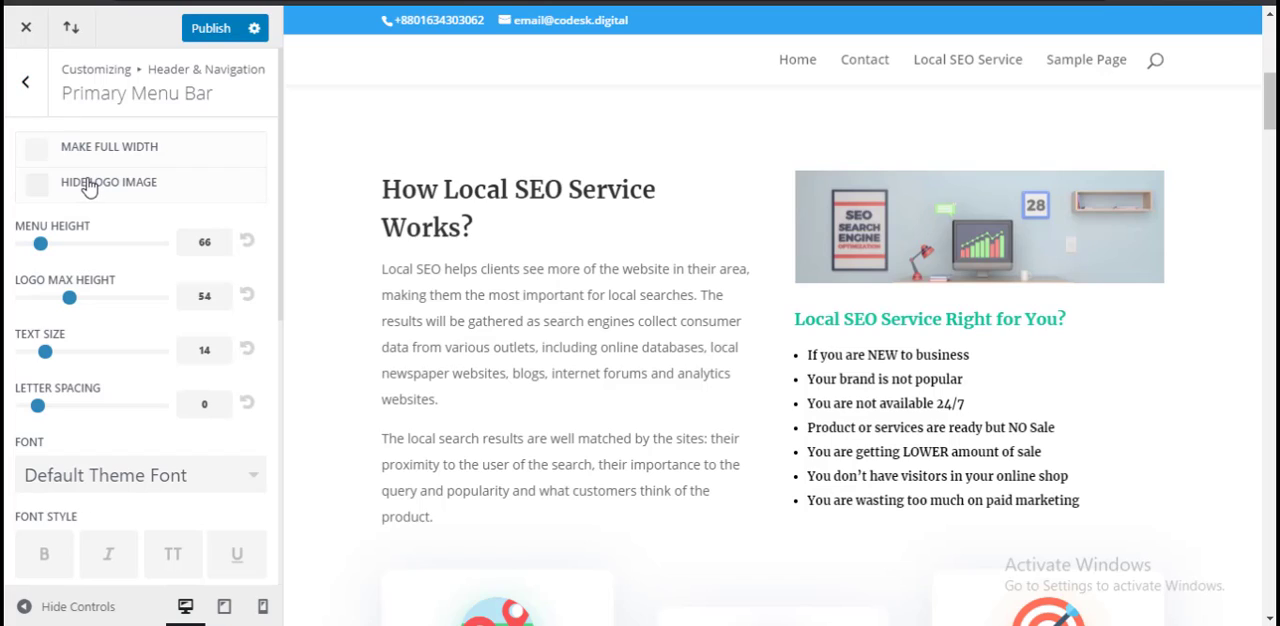
{"action": "left_click", "coordinate": [88, 185]}
Step: Toggle Make Full Width repeatedly for the primary menu bar to compare its effect, leaving it disabled
{"action": "left_click", "coordinate": [104, 152]}
{"action": "left_click", "coordinate": [104, 152]}
{"action": "left_click", "coordinate": [104, 152]}
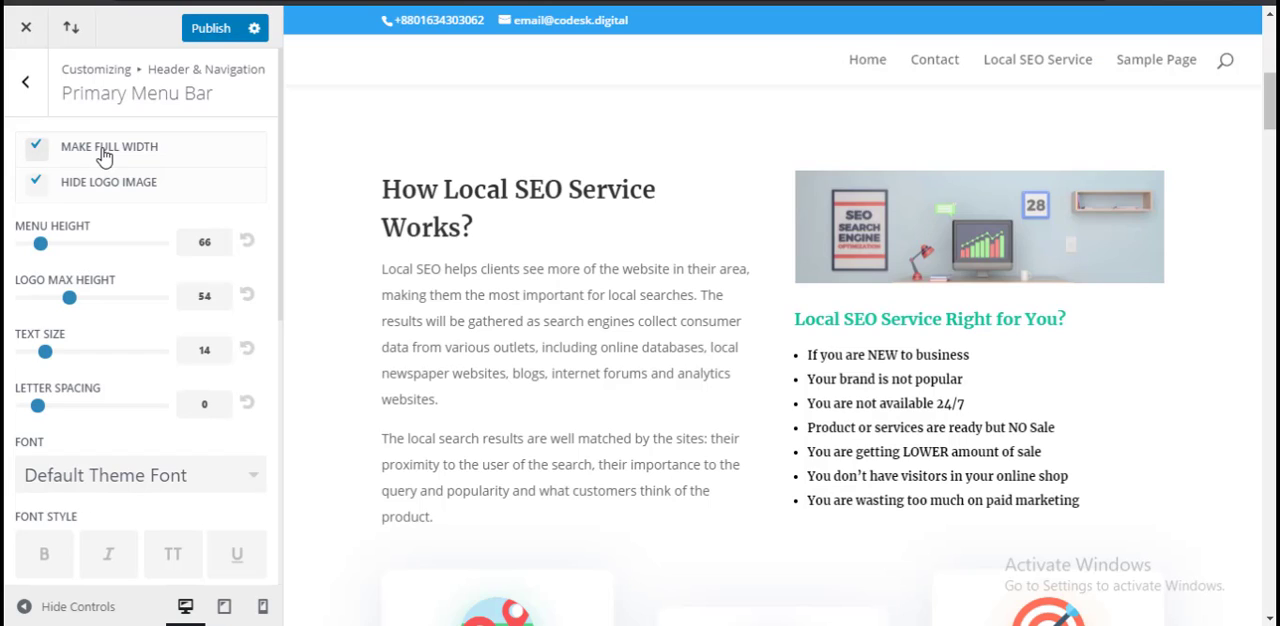
{"action": "left_click", "coordinate": [104, 152]}
{"action": "left_click", "coordinate": [104, 152]}
{"action": "left_click", "coordinate": [104, 152]}
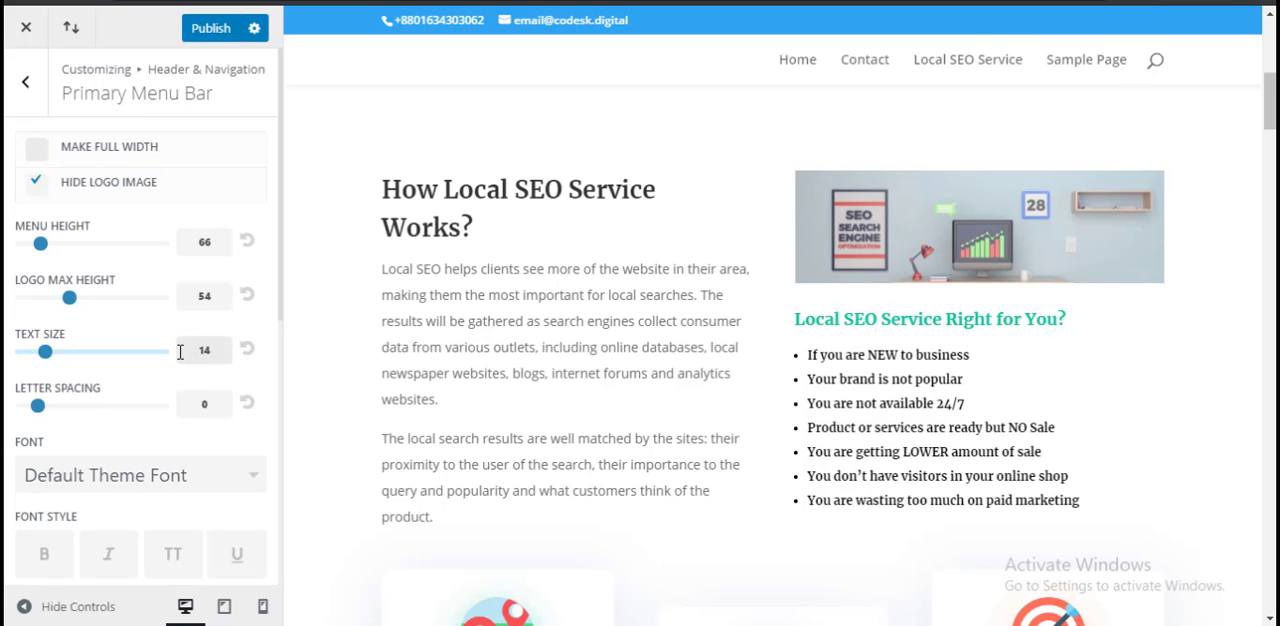
Step: Review the remaining Primary Menu Bar options, including font and color settings, and return to Header & Navigation
{"action": "scroll", "coordinate": [158, 477], "scroll_direction": "down", "scroll_amount": 2}
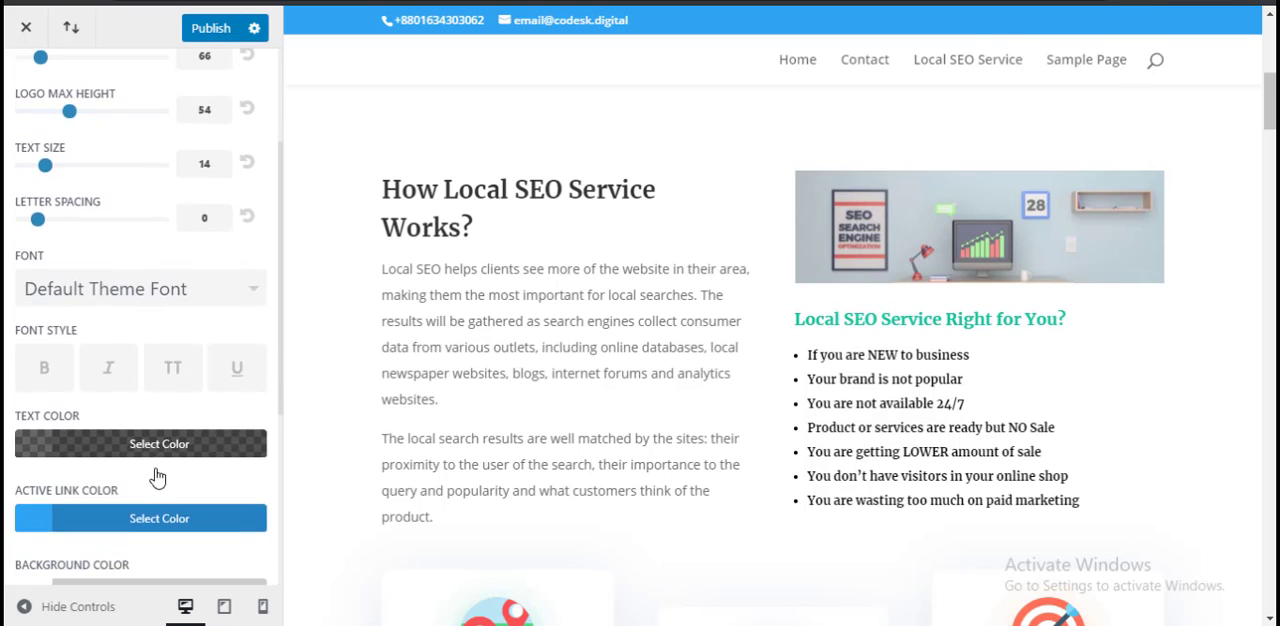
{"action": "scroll", "coordinate": [155, 476], "scroll_direction": "down", "scroll_amount": 4}
{"action": "scroll", "coordinate": [62, 165], "scroll_direction": "up", "scroll_amount": 6}
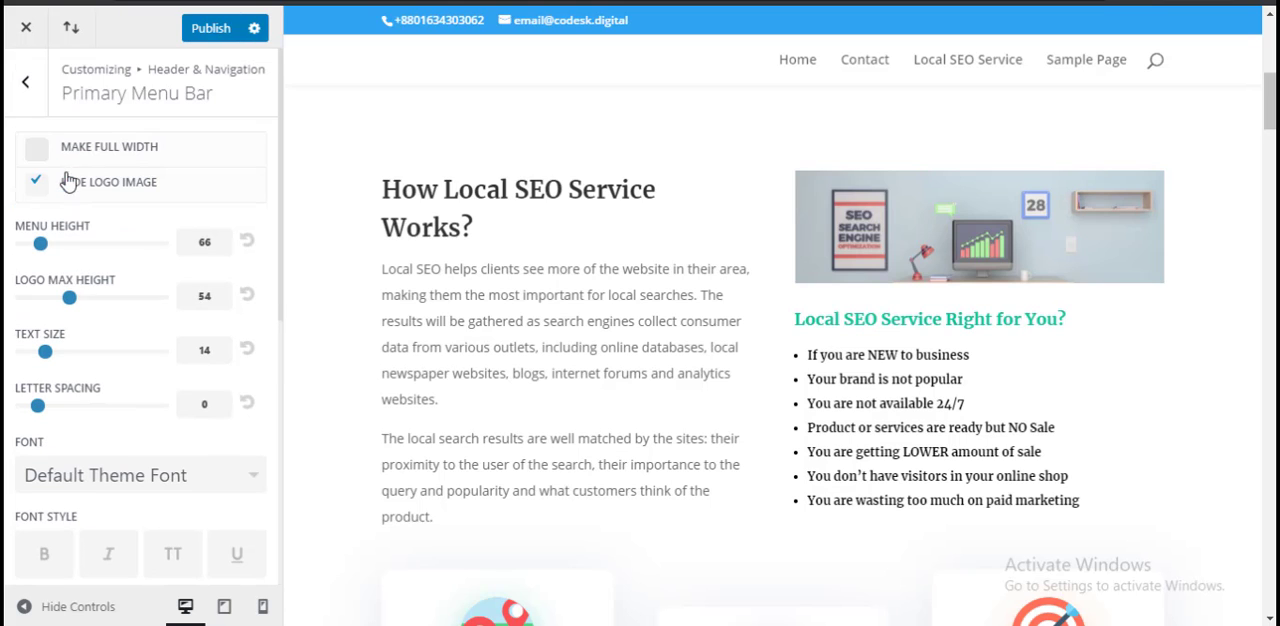
{"action": "left_click", "coordinate": [25, 81]}
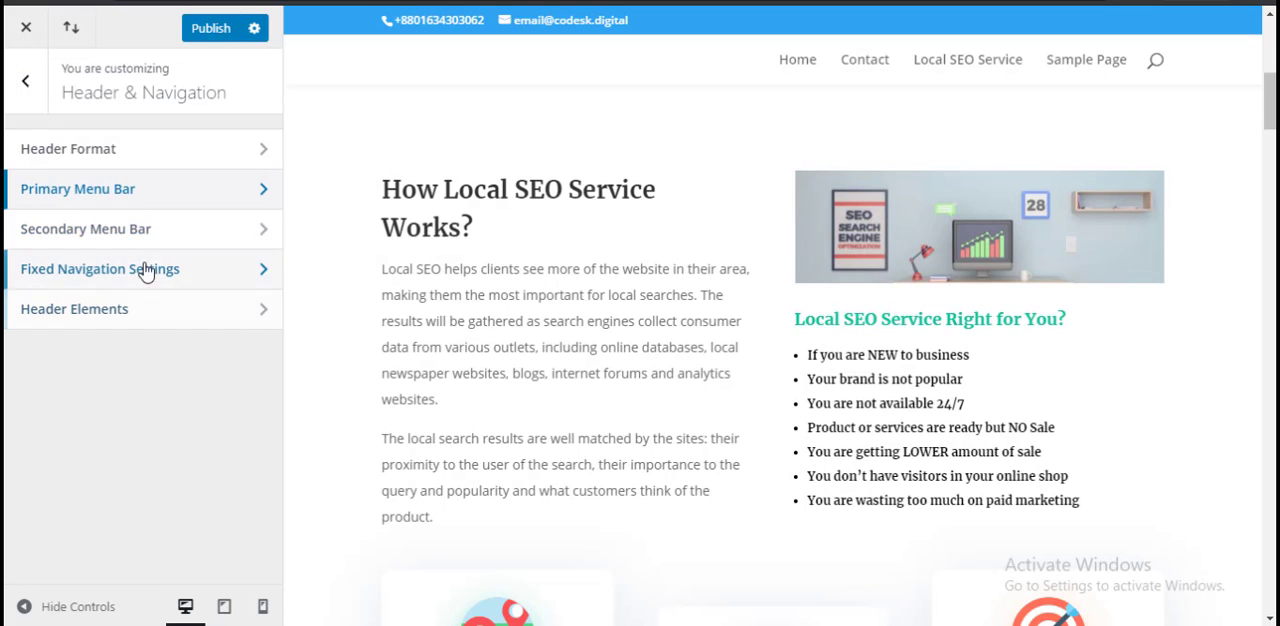
Step: Show the Secondary Menu Bar settings and look through their text, font and color options alongside the page preview
{"action": "left_click", "coordinate": [150, 232]}
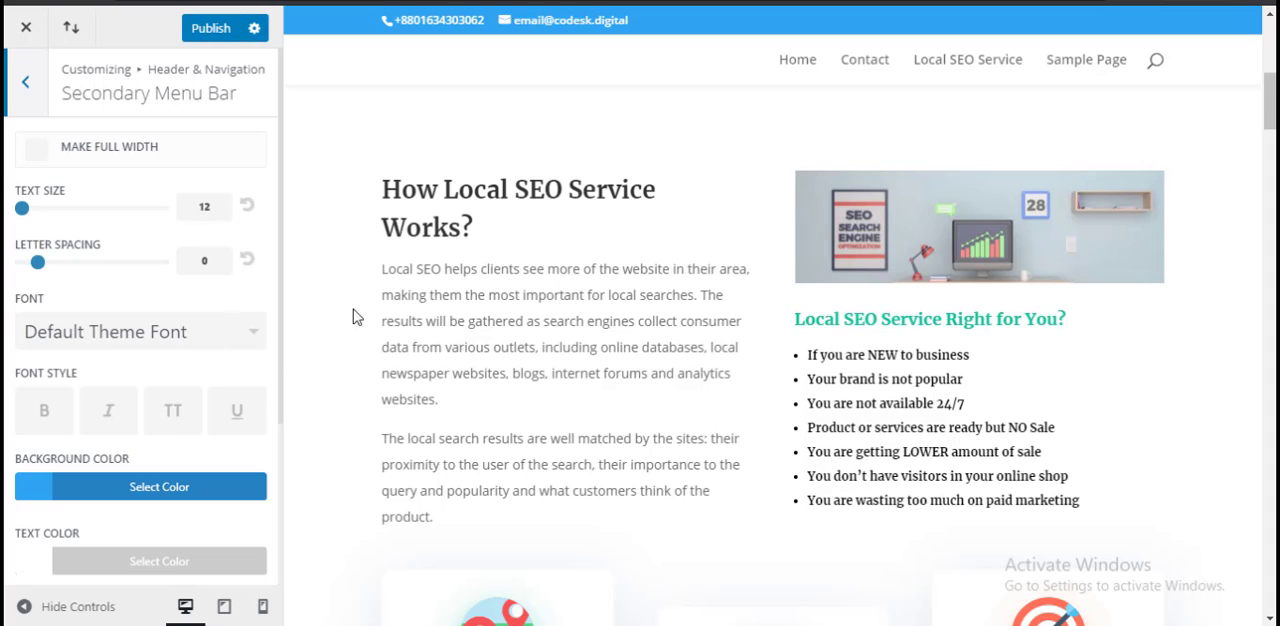
{"action": "scroll", "coordinate": [594, 343], "scroll_direction": "down", "scroll_amount": 2}
{"action": "scroll", "coordinate": [597, 343], "scroll_direction": "up", "scroll_amount": 7}
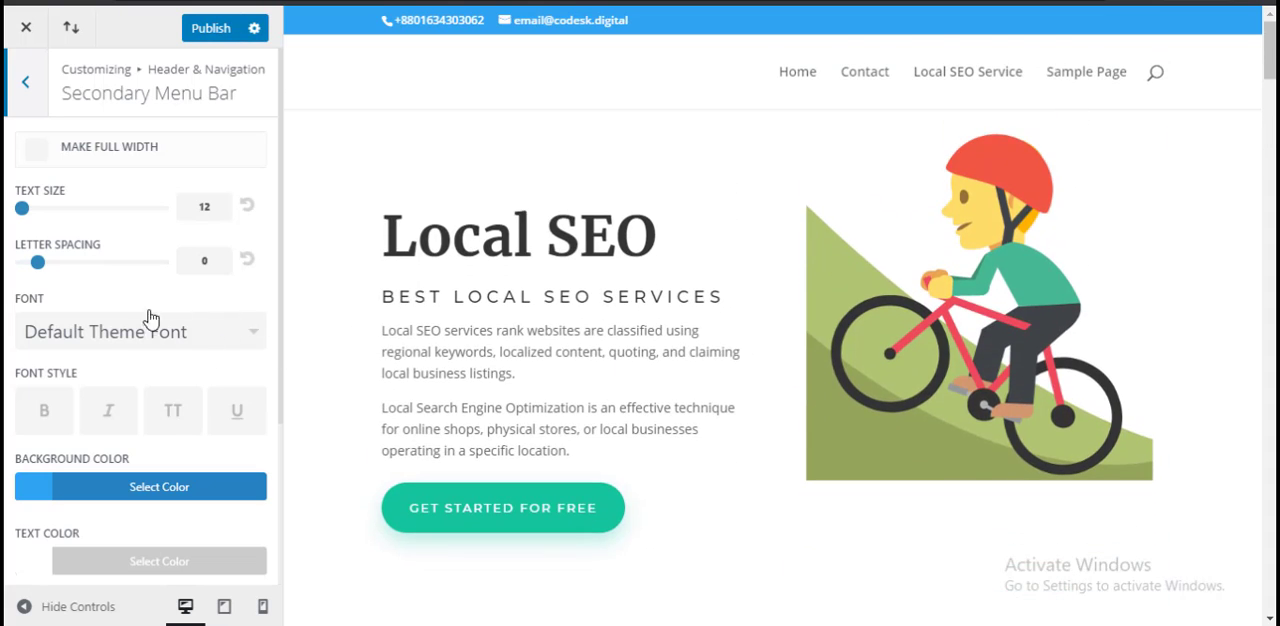
{"action": "scroll", "coordinate": [118, 297], "scroll_direction": "down", "scroll_amount": 2}
{"action": "scroll", "coordinate": [120, 297], "scroll_direction": "up", "scroll_amount": 3}
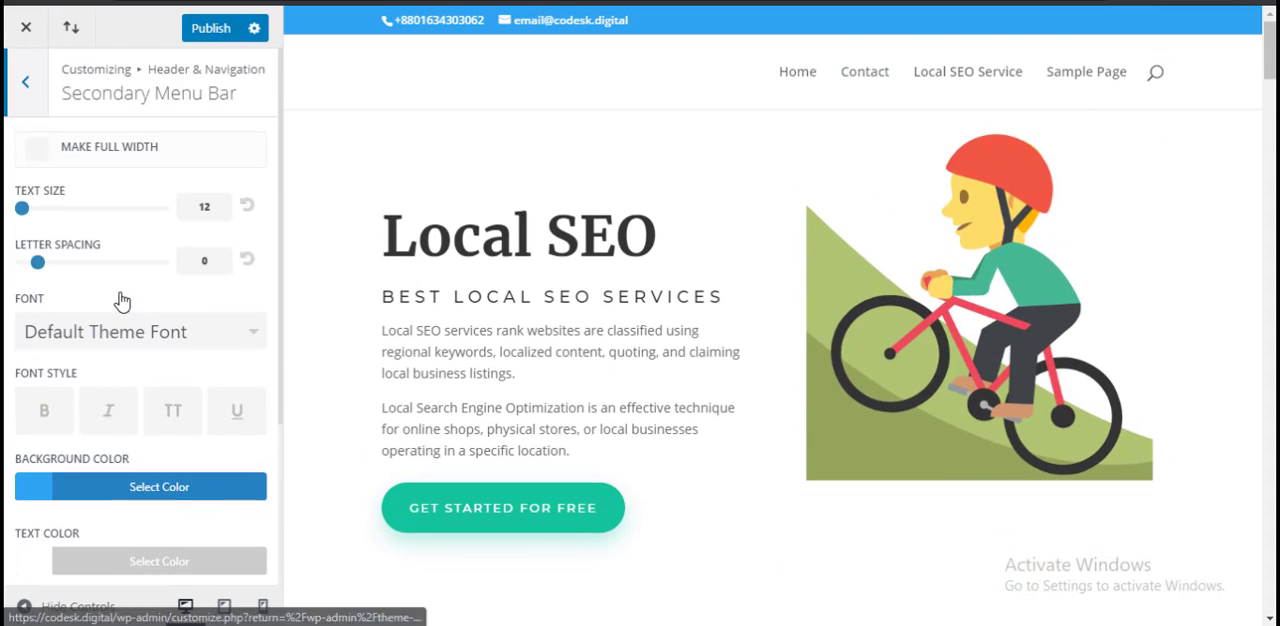
Step: Toggle Make Full Width for the secondary menu bar to compare its effect, leave it disabled and return to Header & Navigation
{"action": "left_click", "coordinate": [101, 152]}
{"action": "left_click", "coordinate": [102, 152]}
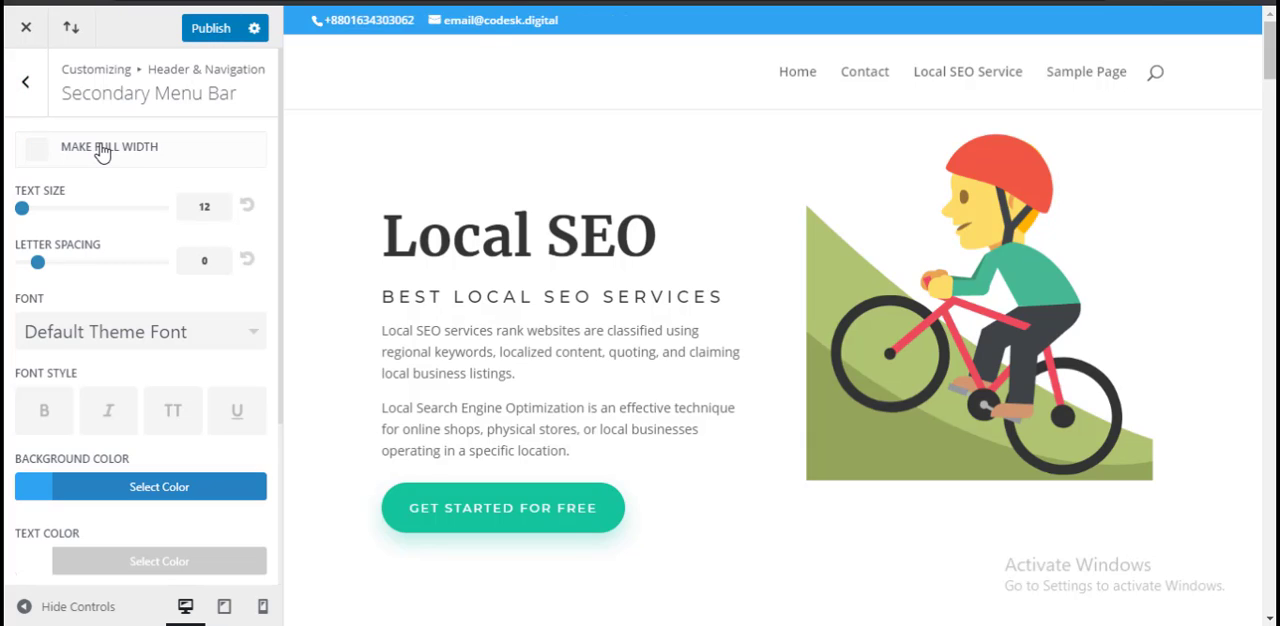
{"action": "left_click", "coordinate": [101, 152]}
{"action": "left_click", "coordinate": [137, 155]}
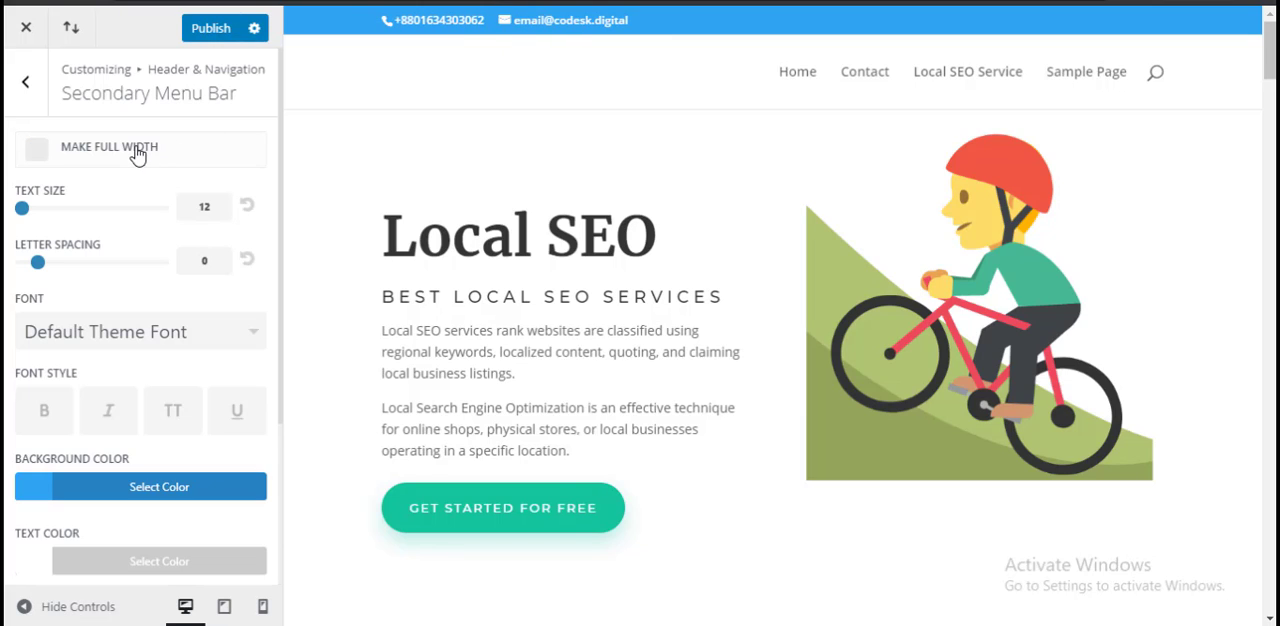
{"action": "left_click", "coordinate": [25, 81]}
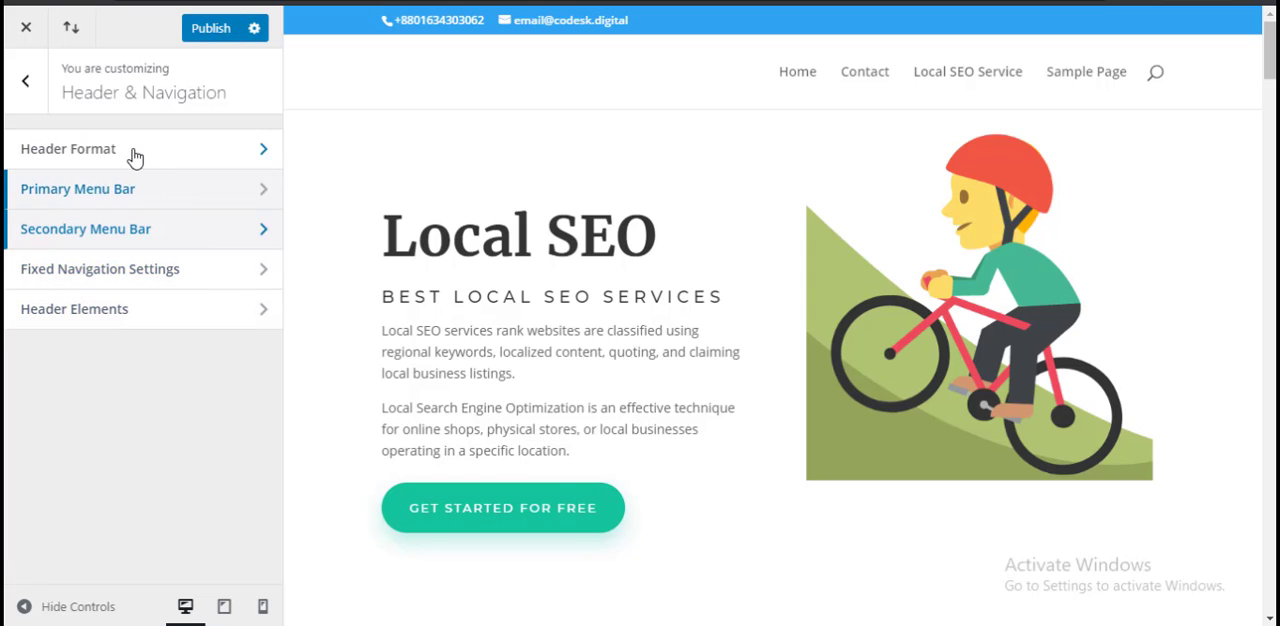
Step: Reopen the Secondary Menu Bar settings, review the background, text and dropdown color options, and leave them
{"action": "left_click", "coordinate": [177, 228]}
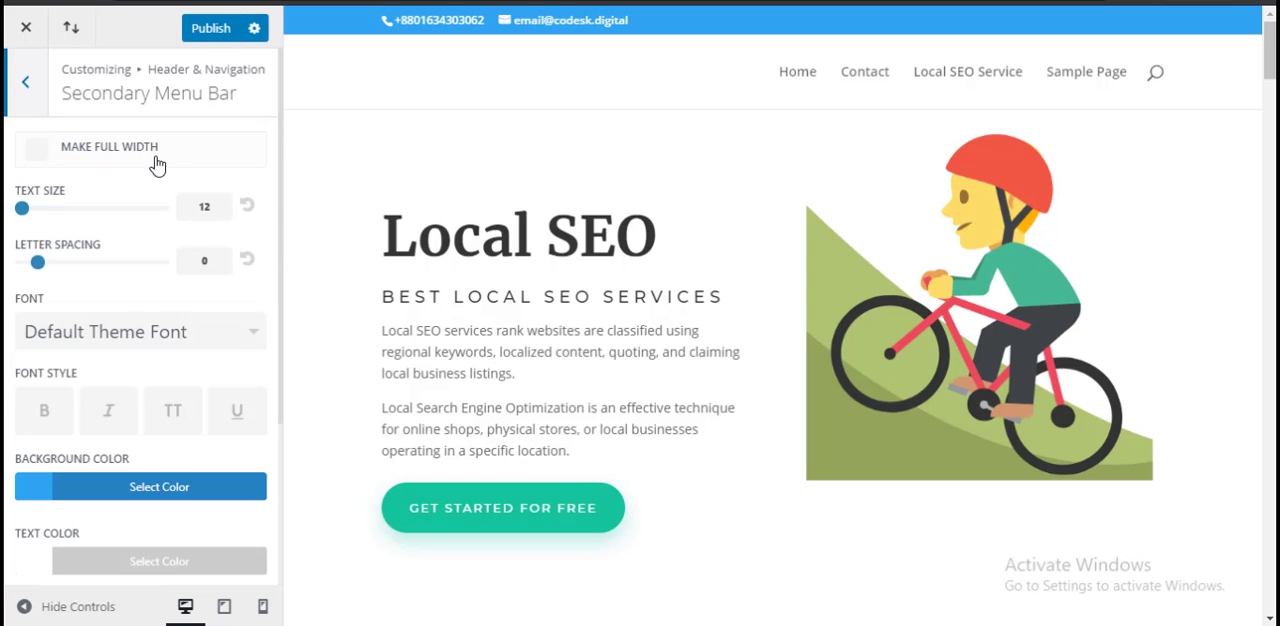
{"action": "scroll", "coordinate": [148, 322], "scroll_direction": "down", "scroll_amount": 3}
{"action": "scroll", "coordinate": [148, 322], "scroll_direction": "up", "scroll_amount": 3}
{"action": "scroll", "coordinate": [148, 322], "scroll_direction": "down", "scroll_amount": 3}
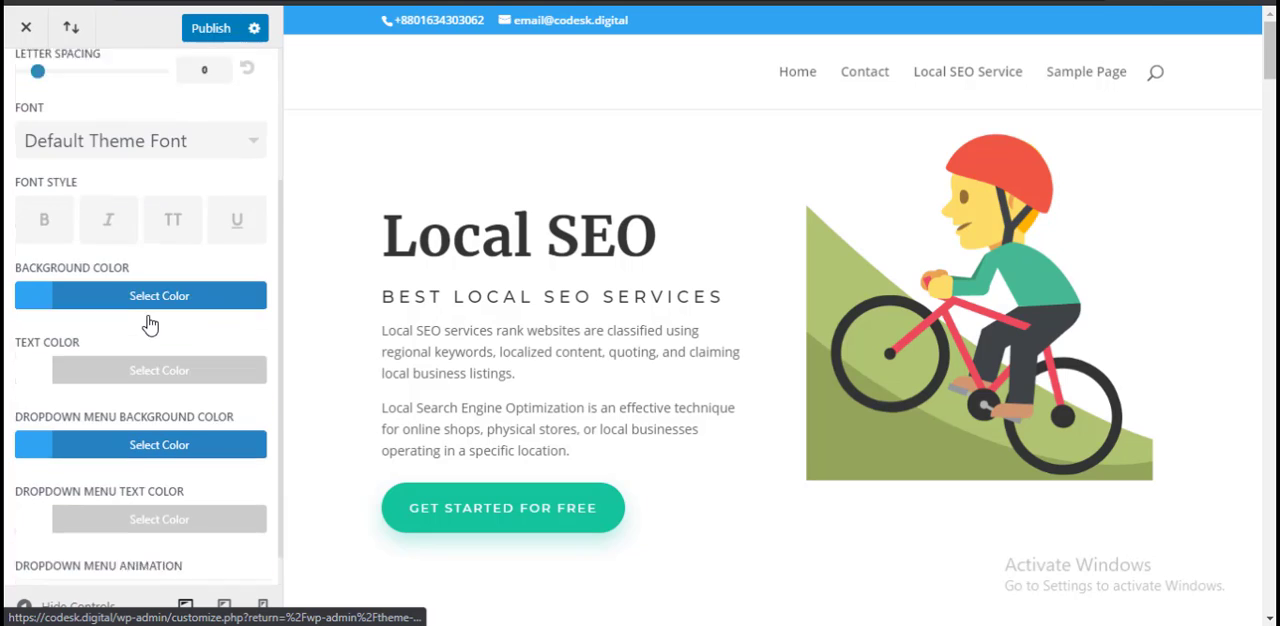
{"action": "scroll", "coordinate": [148, 322], "scroll_direction": "up", "scroll_amount": 3}
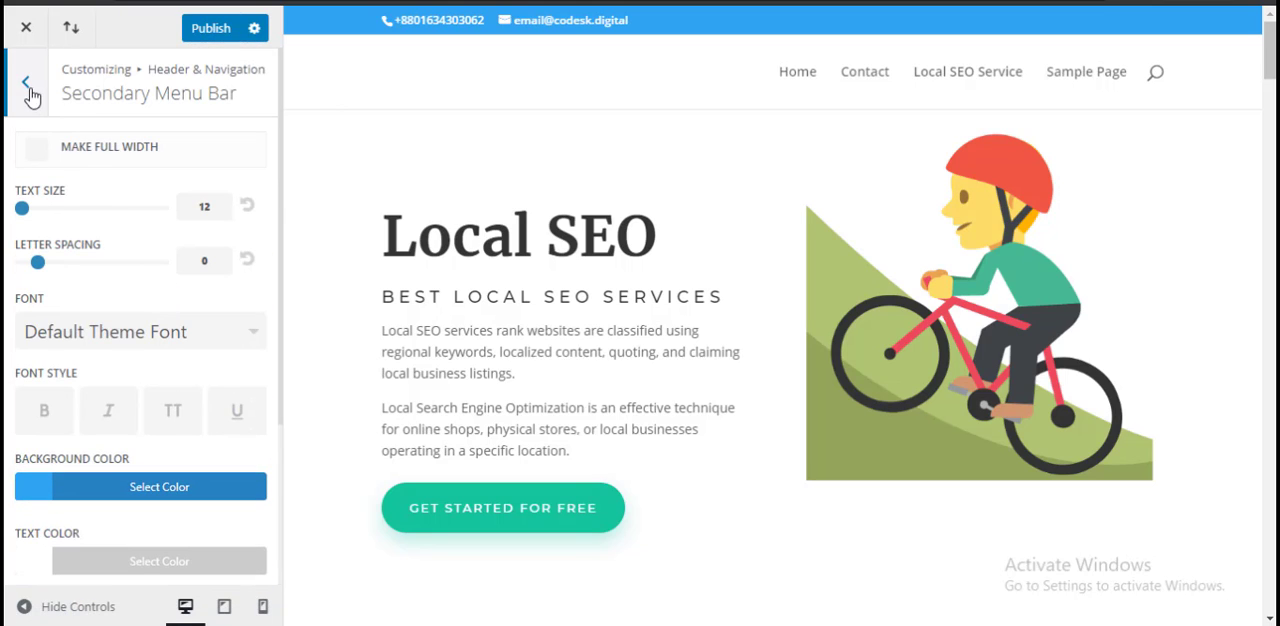
{"action": "key", "text": "Escape"}
Step: Review the Fixed Navigation Settings, check the fixed menu along the page preview, and return to Header & Navigation
{"action": "left_click", "coordinate": [160, 270]}
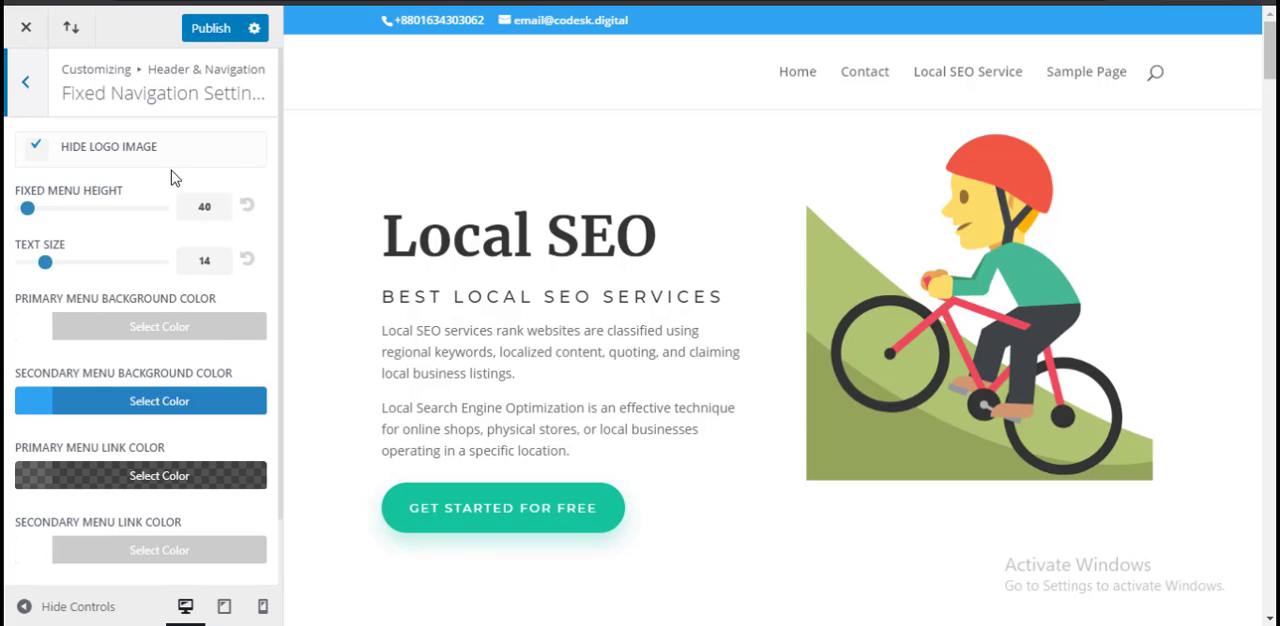
{"action": "scroll", "coordinate": [237, 349], "scroll_direction": "down", "scroll_amount": 1}
{"action": "scroll", "coordinate": [646, 271], "scroll_direction": "down", "scroll_amount": 4}
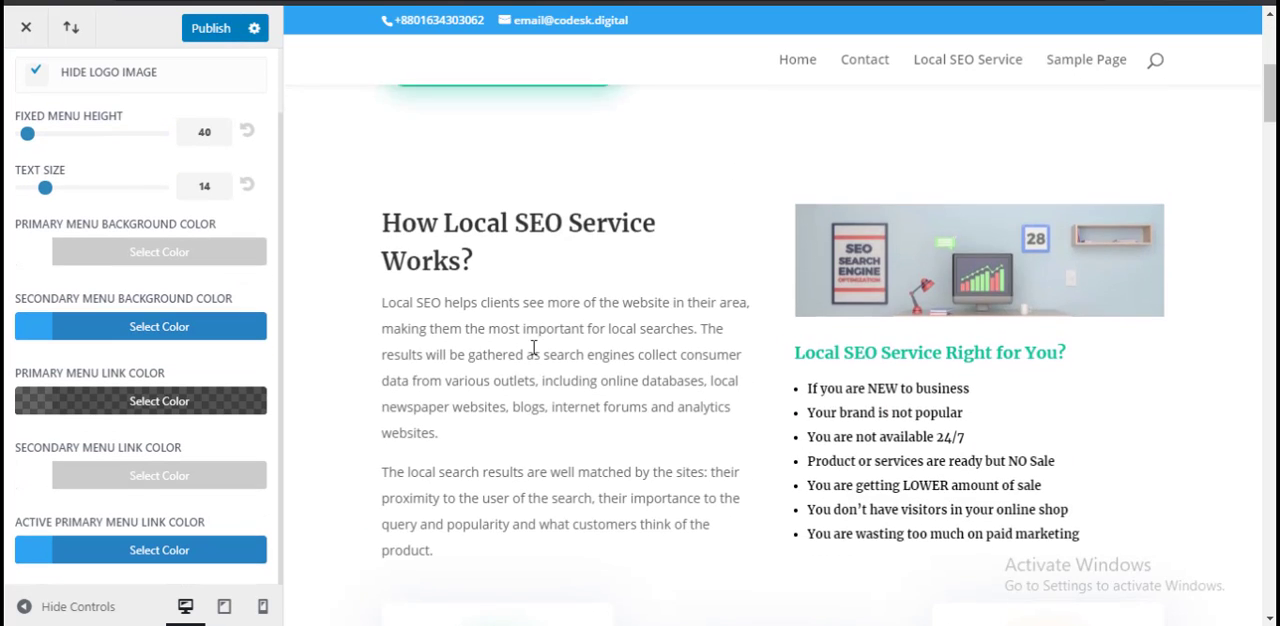
{"action": "scroll", "coordinate": [532, 352], "scroll_direction": "up", "scroll_amount": 2}
{"action": "scroll", "coordinate": [532, 352], "scroll_direction": "up", "scroll_amount": 3}
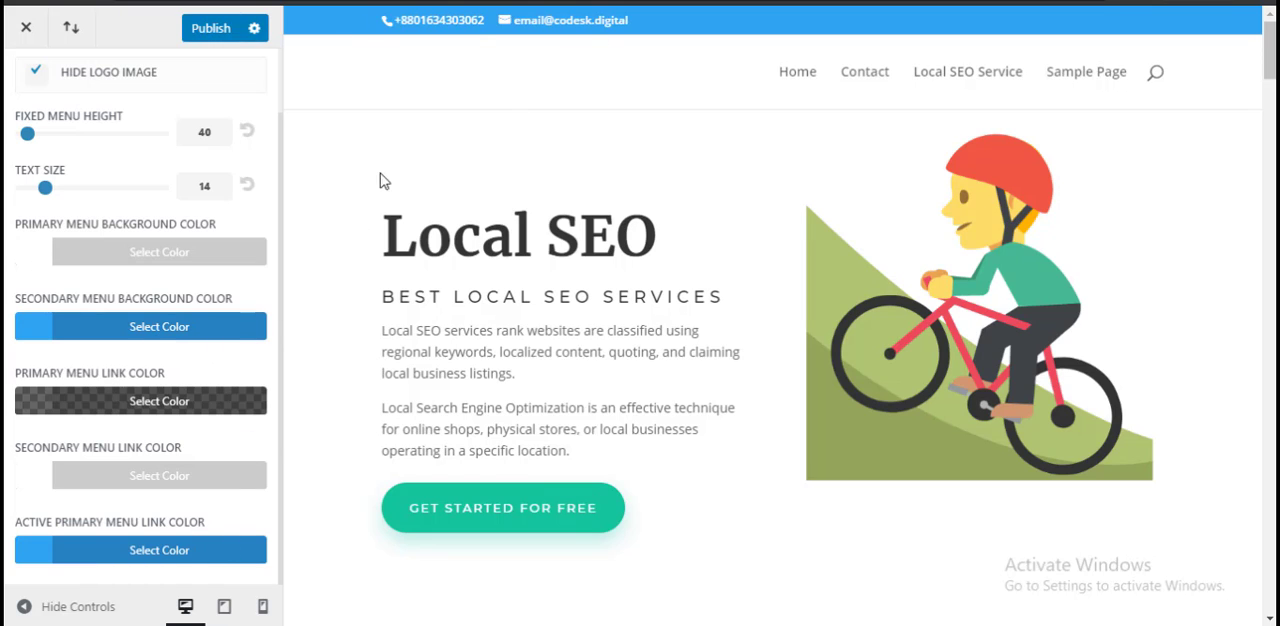
{"action": "scroll", "coordinate": [150, 200], "scroll_direction": "up", "scroll_amount": 1}
{"action": "left_click", "coordinate": [29, 98]}
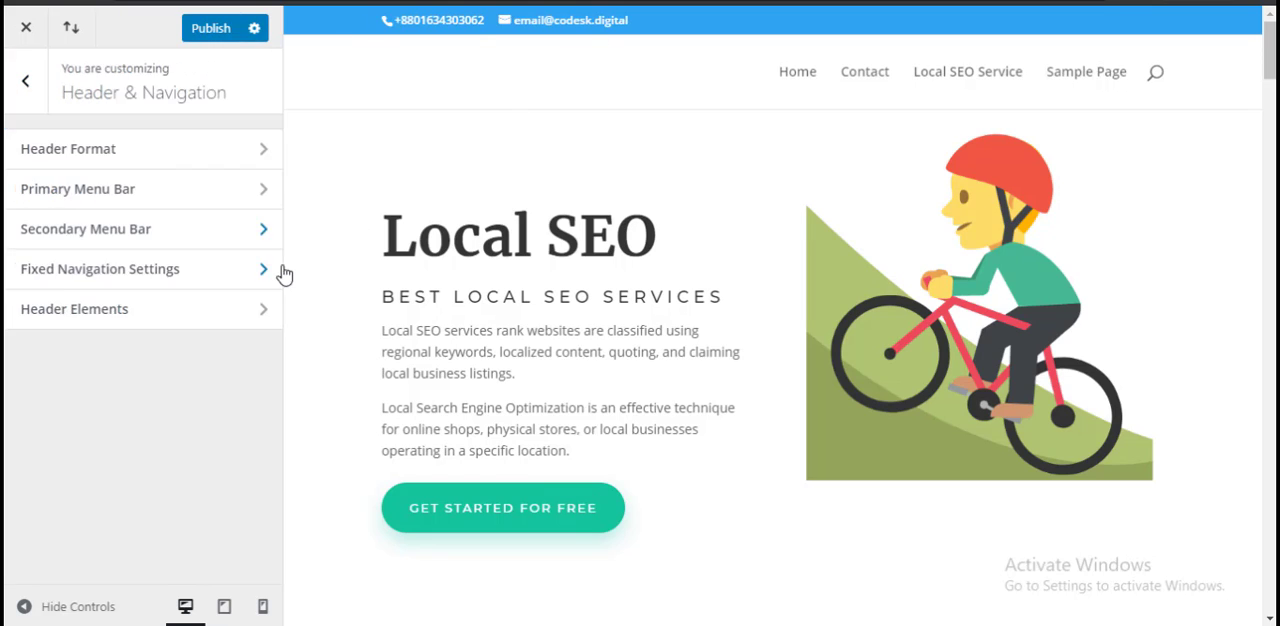
Step: Show the Header Elements settings and toggle Show Search Icon off and back on
{"action": "left_click", "coordinate": [177, 326]}
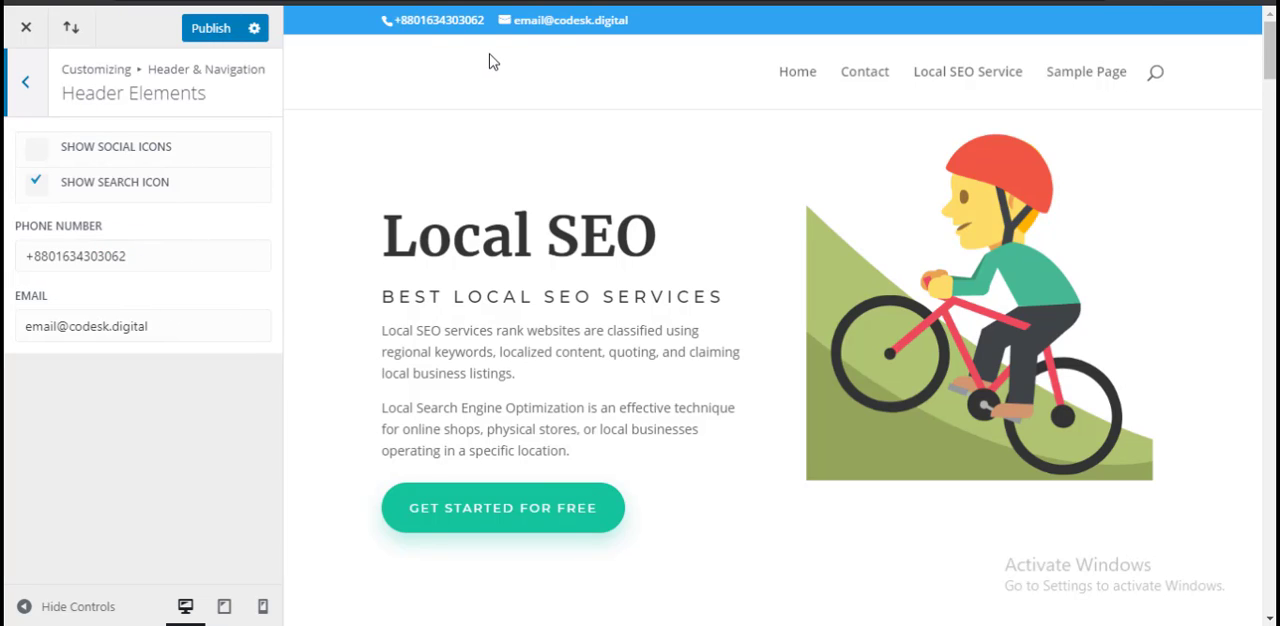
{"action": "left_click", "coordinate": [95, 190]}
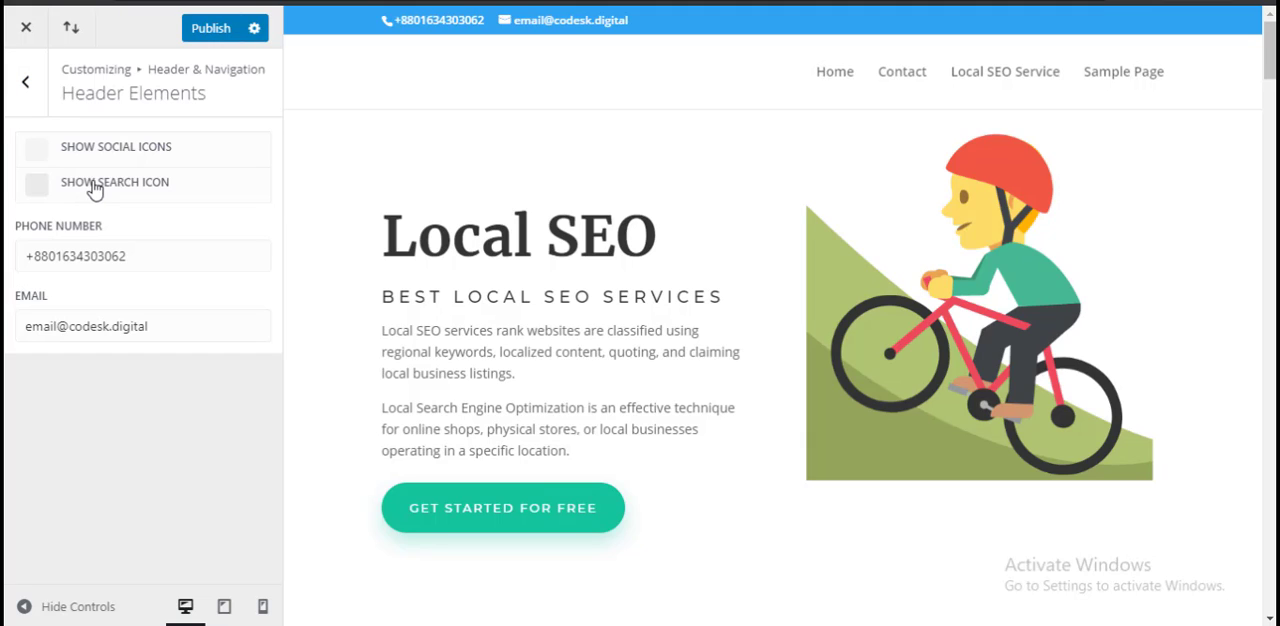
{"action": "left_click", "coordinate": [95, 190]}
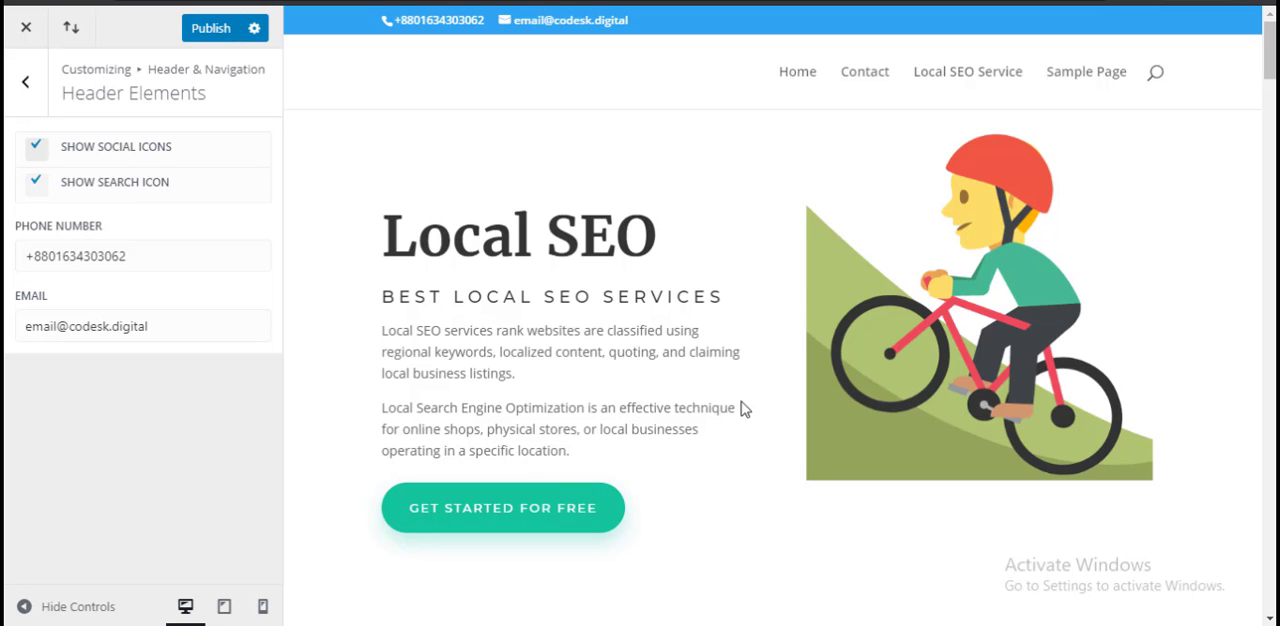
Step: Check the page preview with Show Social Icons enabled, turn that option off and leave Header Elements
{"action": "scroll", "coordinate": [744, 408], "scroll_direction": "down", "scroll_amount": 5}
{"action": "scroll", "coordinate": [528, 420], "scroll_direction": "up", "scroll_amount": 5}
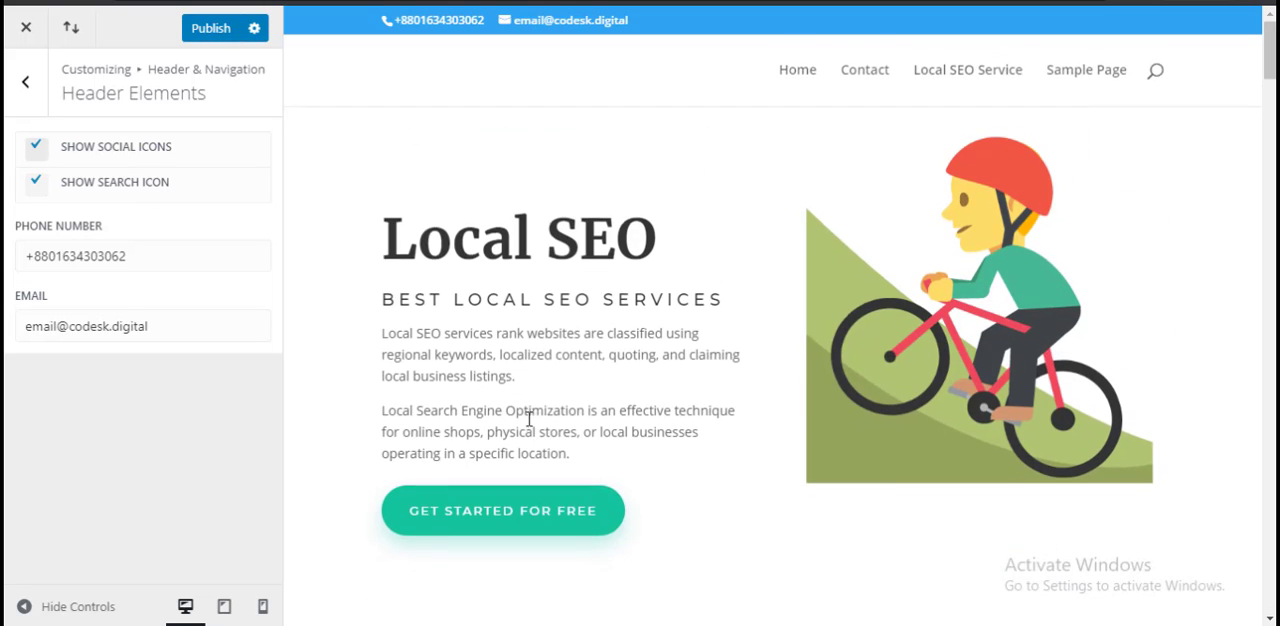
{"action": "left_click", "coordinate": [143, 161]}
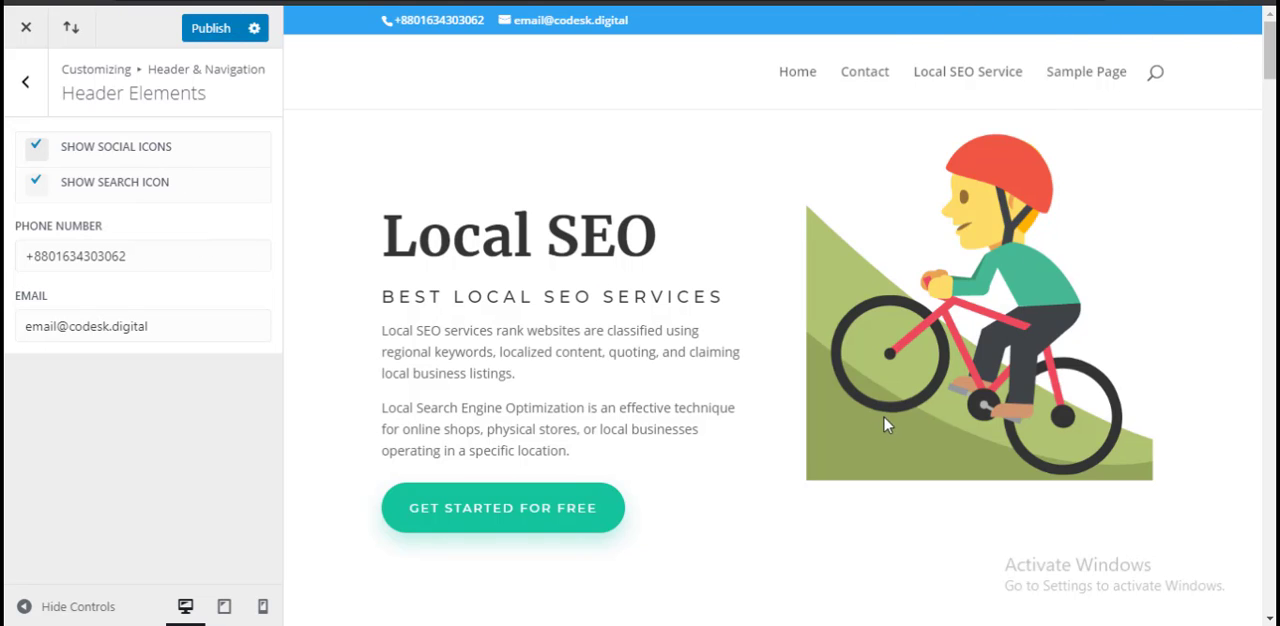
{"action": "scroll", "coordinate": [560, 380], "scroll_direction": "down", "scroll_amount": 3}
{"action": "scroll", "coordinate": [560, 380], "scroll_direction": "up", "scroll_amount": 3}
{"action": "left_click", "coordinate": [33, 95]}
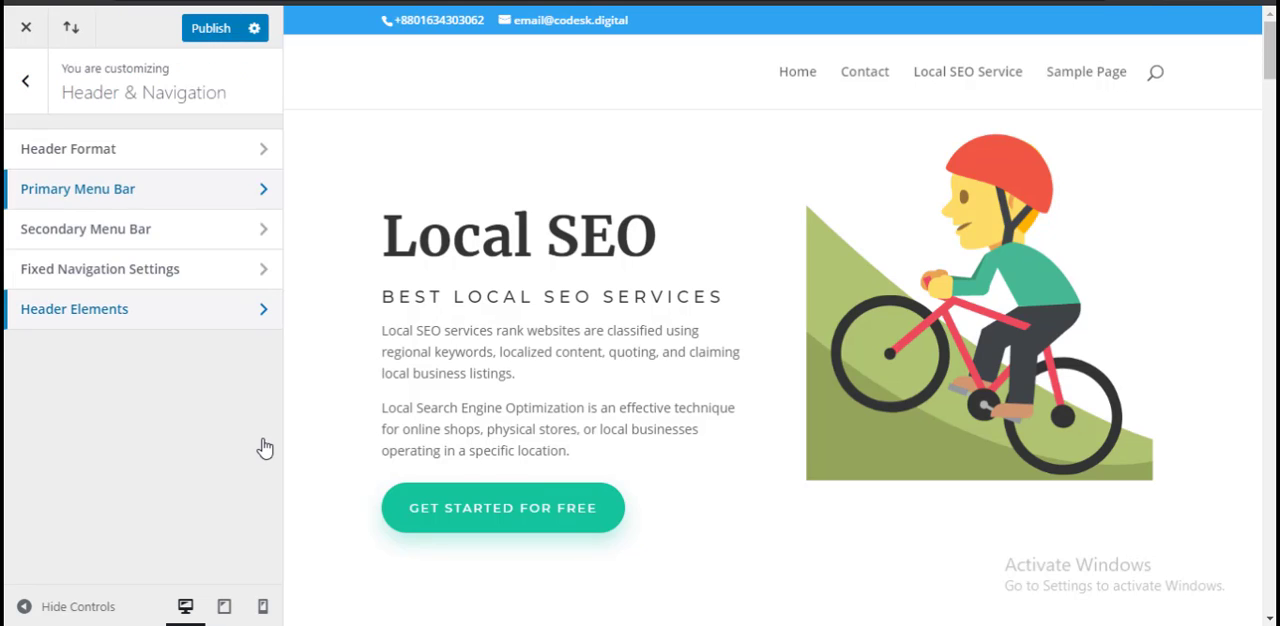
Step: Switch from Header & Navigation to the Footer settings and show the page's footer in the preview
{"action": "left_click", "coordinate": [33, 80]}
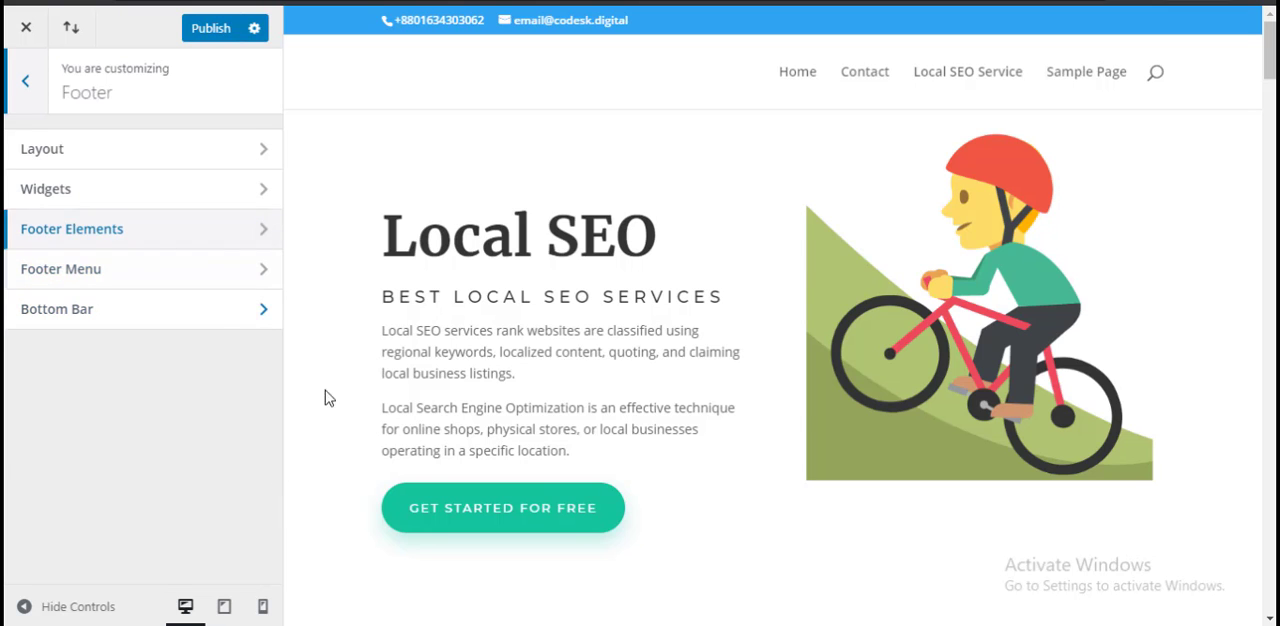
{"action": "scroll", "coordinate": [451, 437], "scroll_direction": "down", "scroll_amount": 15}
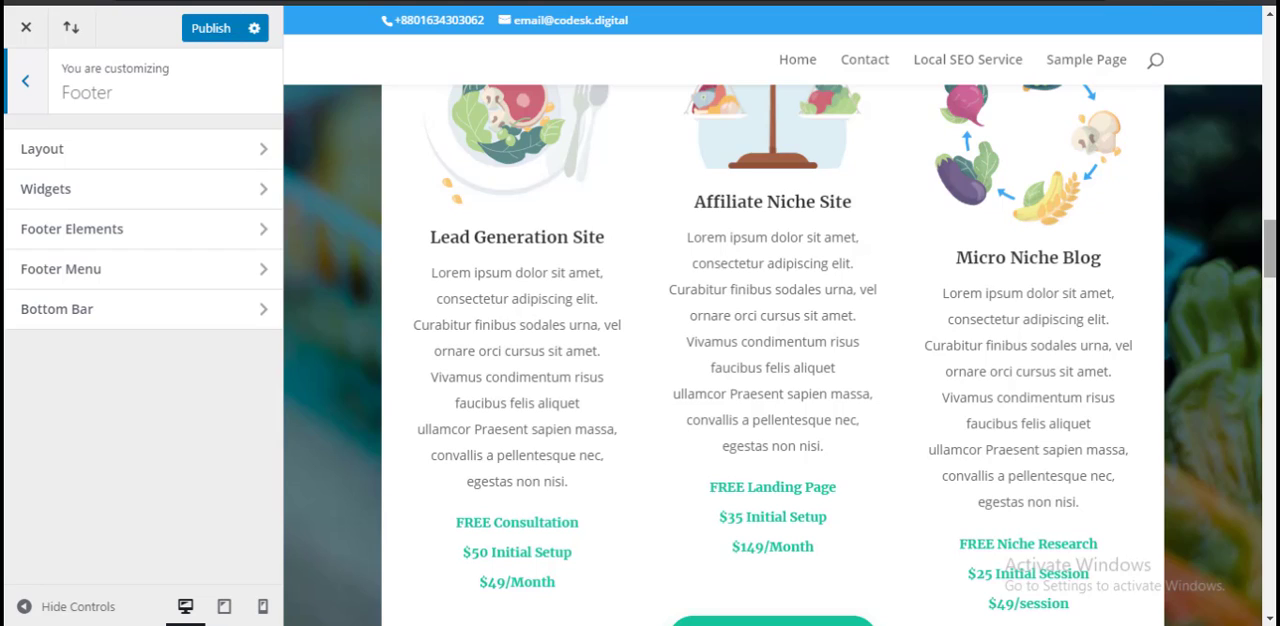
{"action": "scroll", "coordinate": [772, 355], "scroll_direction": "down", "scroll_amount": 10}
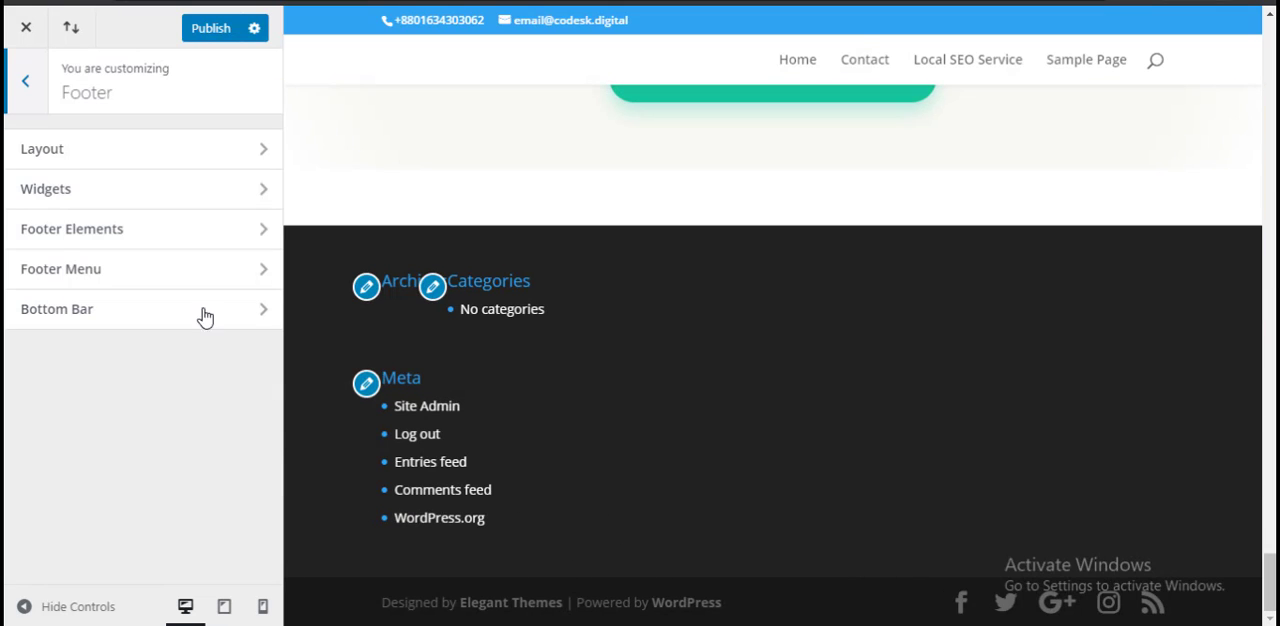
Step: Review the footer's Widgets settings for header text, body text and colors, and return to the Footer section
{"action": "left_click", "coordinate": [134, 196]}
{"action": "scroll", "coordinate": [166, 405], "scroll_direction": "down", "scroll_amount": 3}
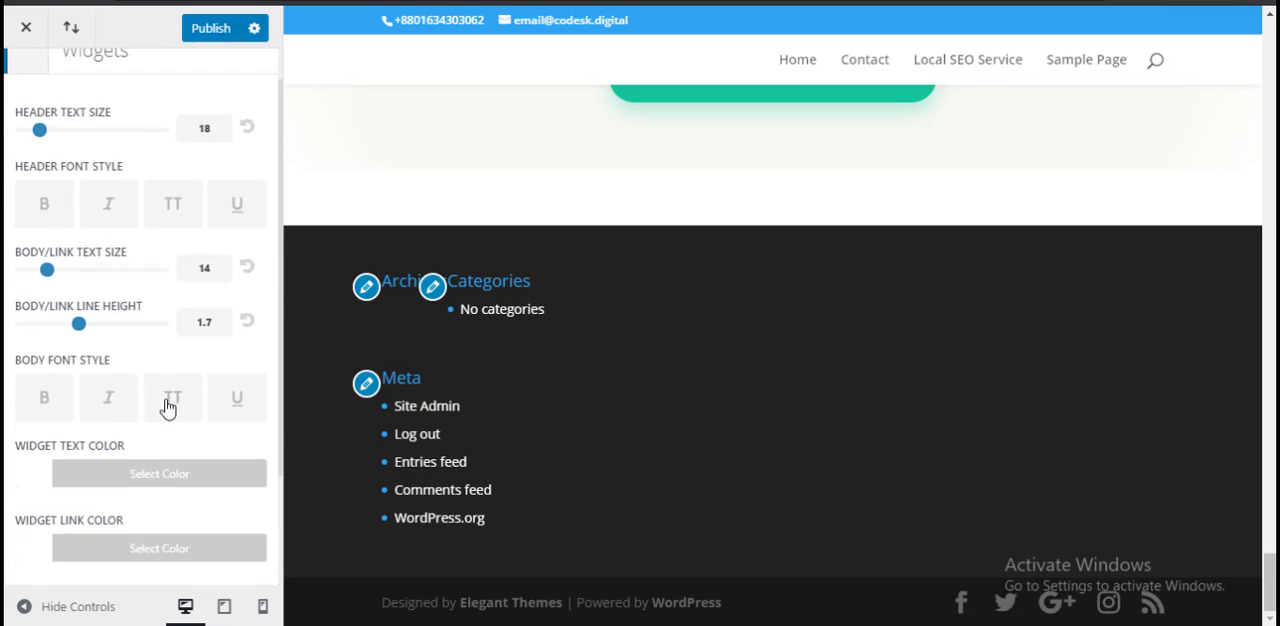
{"action": "scroll", "coordinate": [166, 398], "scroll_direction": "up", "scroll_amount": 3}
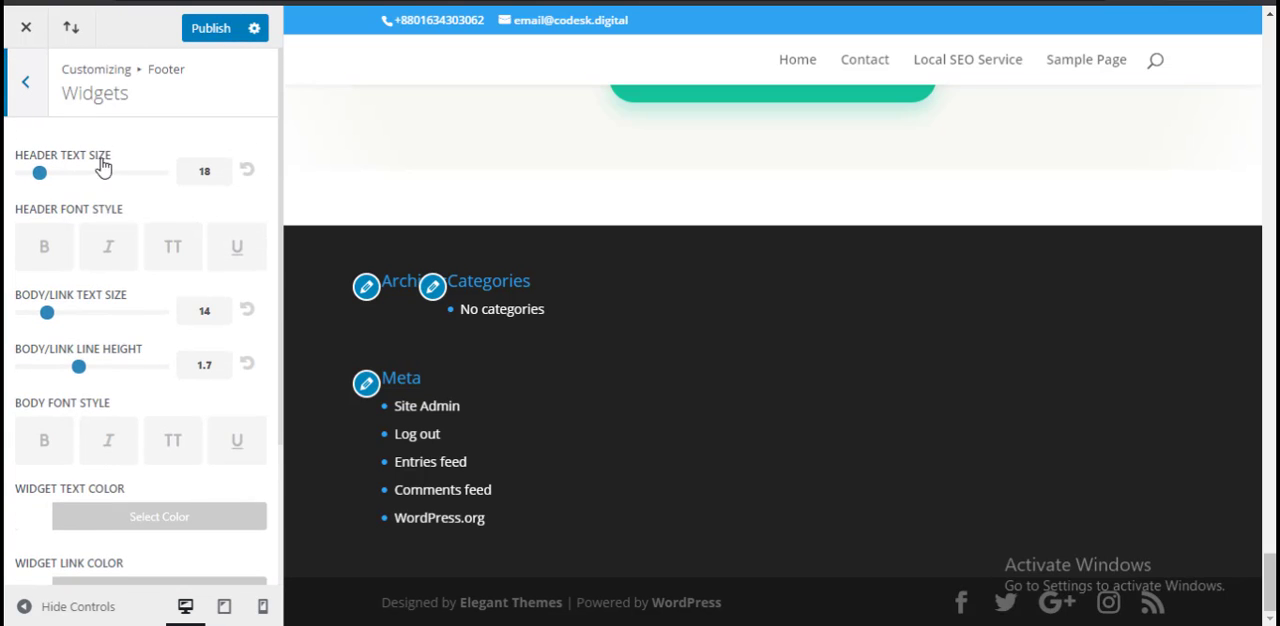
{"action": "left_click", "coordinate": [25, 82]}
Step: View the footer's Layout settings and its Footer Menu settings, returning to the Footer section after each
{"action": "left_click", "coordinate": [143, 152]}
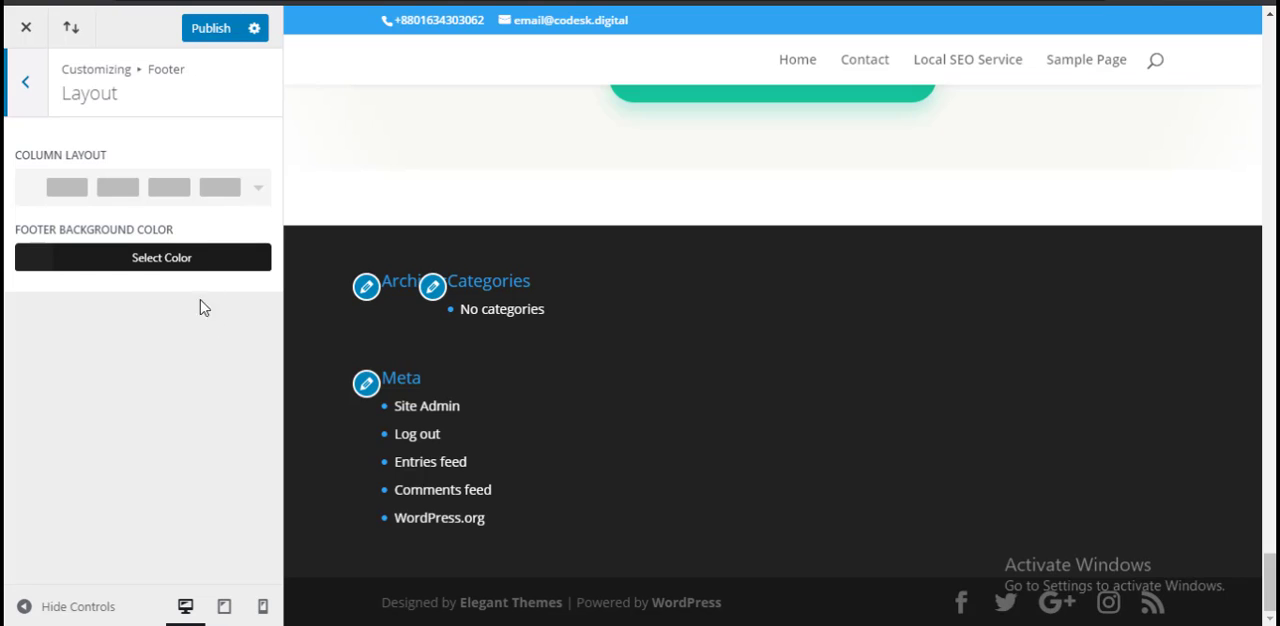
{"action": "left_click", "coordinate": [25, 84]}
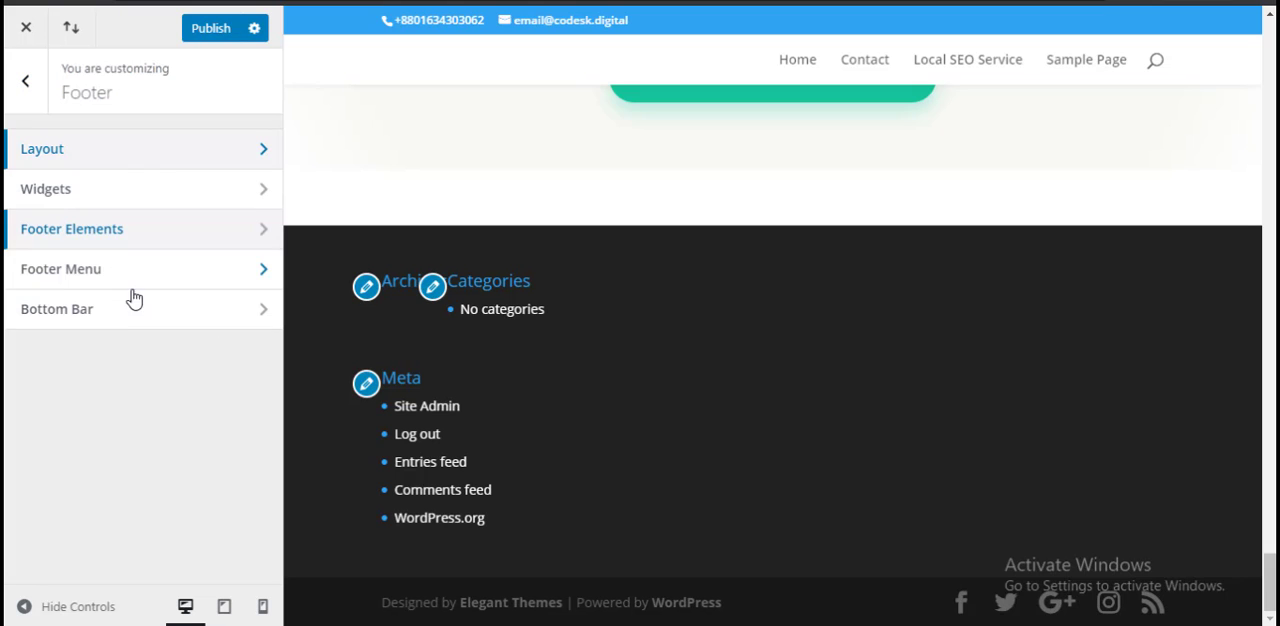
{"action": "left_click", "coordinate": [143, 276]}
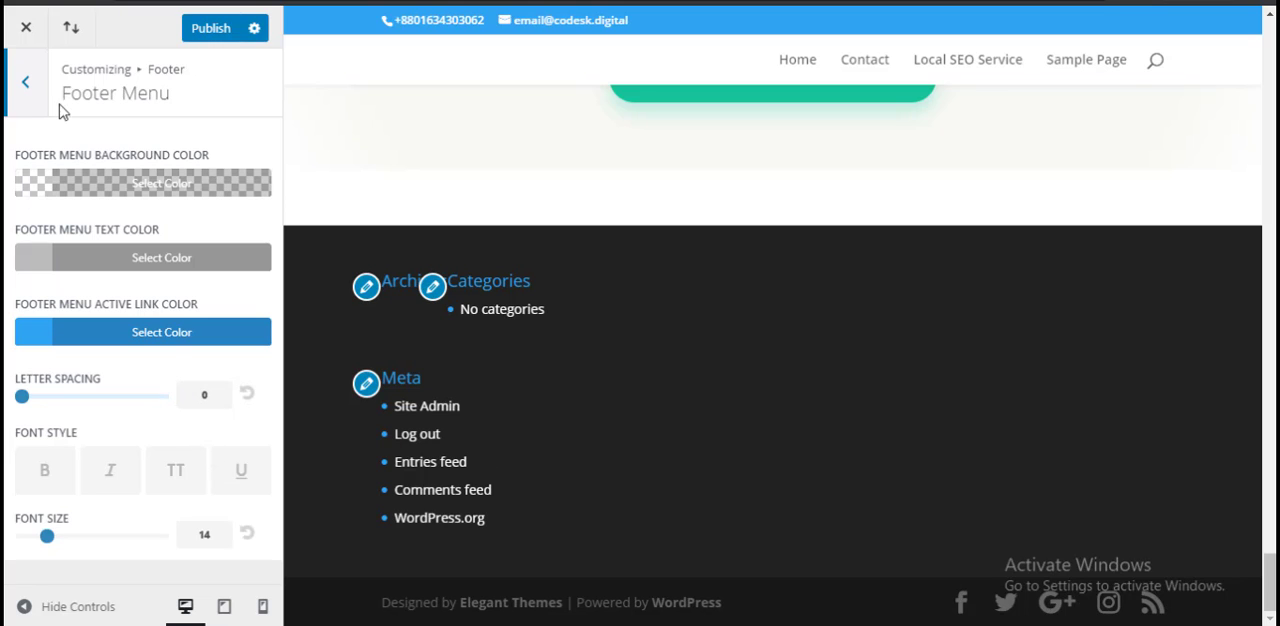
{"action": "left_click", "coordinate": [31, 76]}
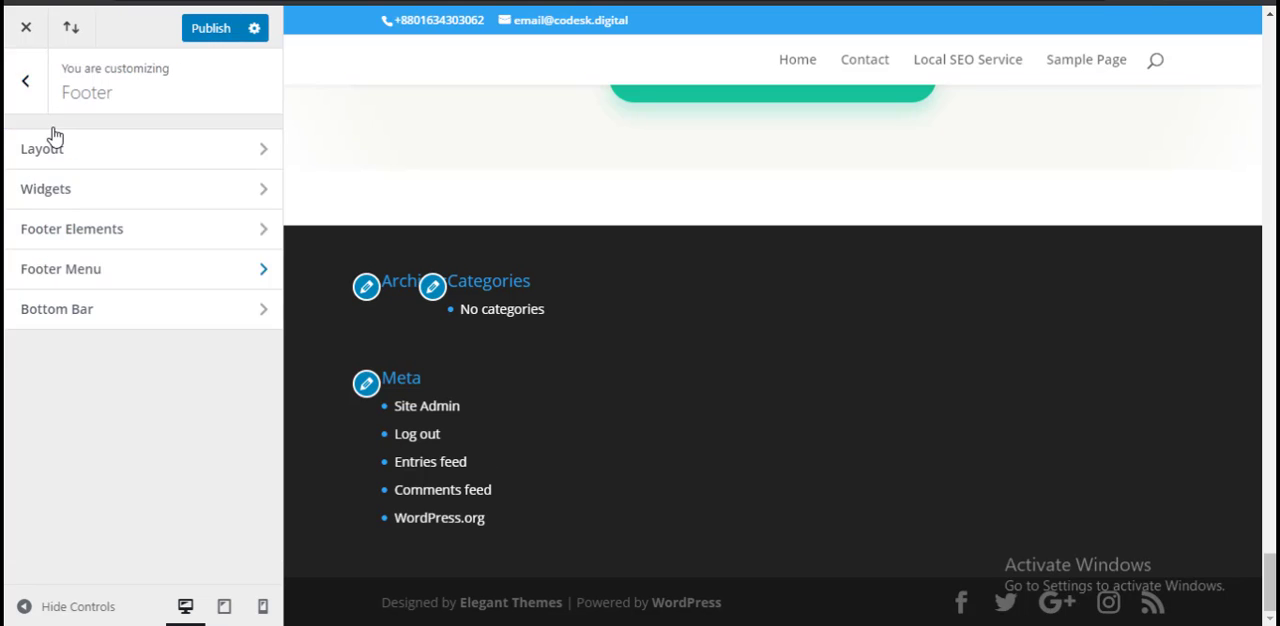
Step: Review the footer's Bottom Bar options, including social icons and footer credits, and return to the main Customizer list
{"action": "left_click", "coordinate": [97, 315]}
{"action": "scroll", "coordinate": [100, 360], "scroll_direction": "down", "scroll_amount": 2}
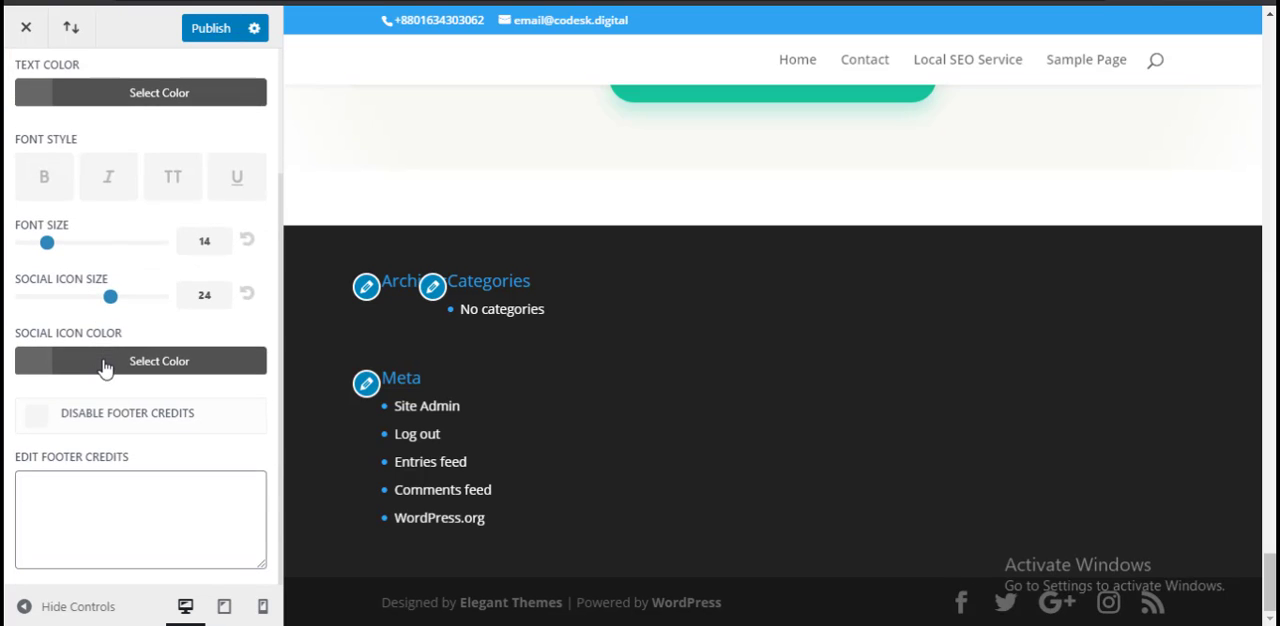
{"action": "scroll", "coordinate": [105, 360], "scroll_direction": "up", "scroll_amount": 2}
{"action": "left_click", "coordinate": [18, 103]}
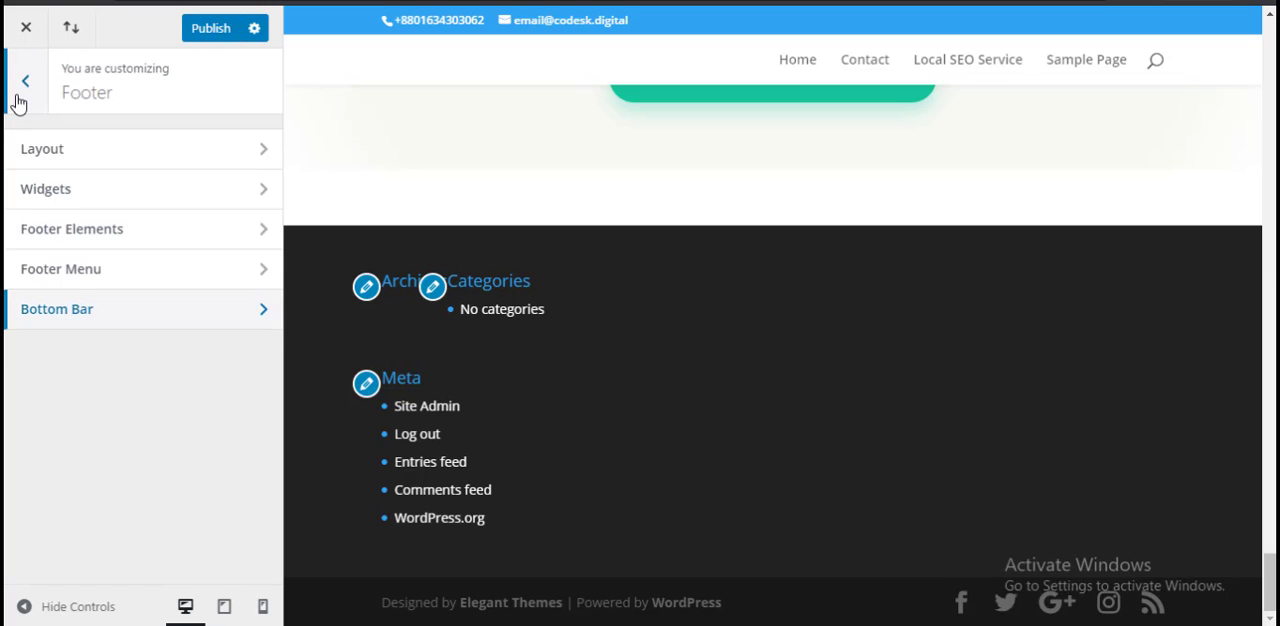
{"action": "left_click", "coordinate": [18, 103]}
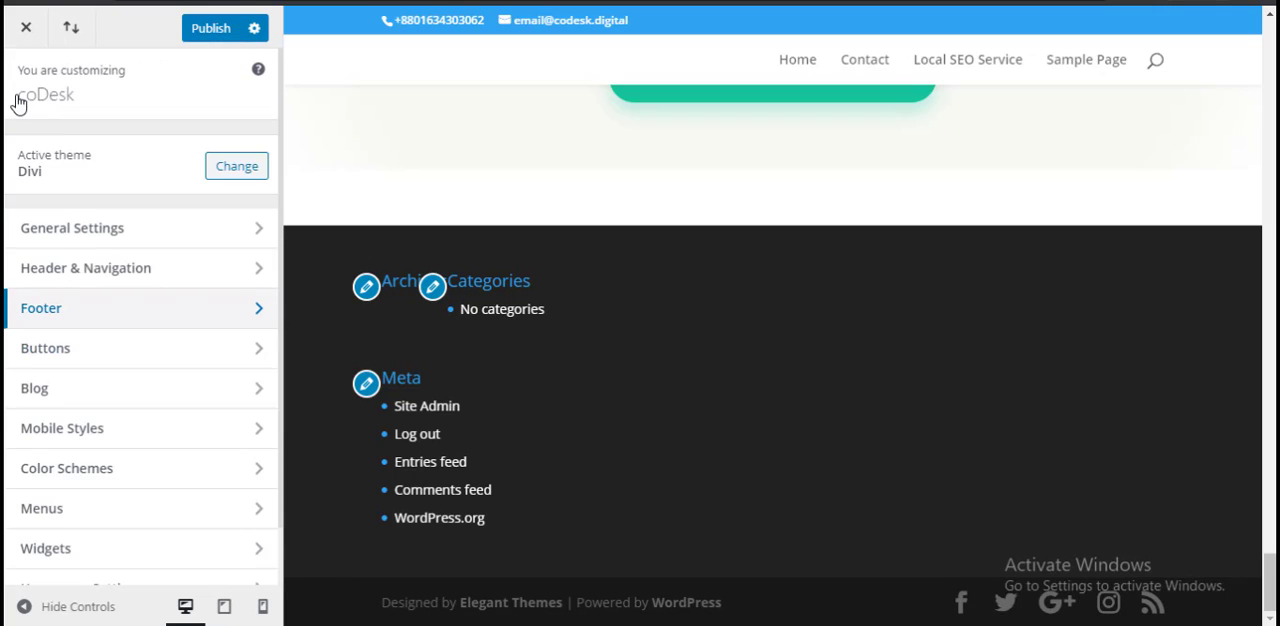
Step: Show the Buttons Style settings and look through the text, border, font and icon options
{"action": "left_click", "coordinate": [126, 349]}
{"action": "left_click", "coordinate": [118, 158]}
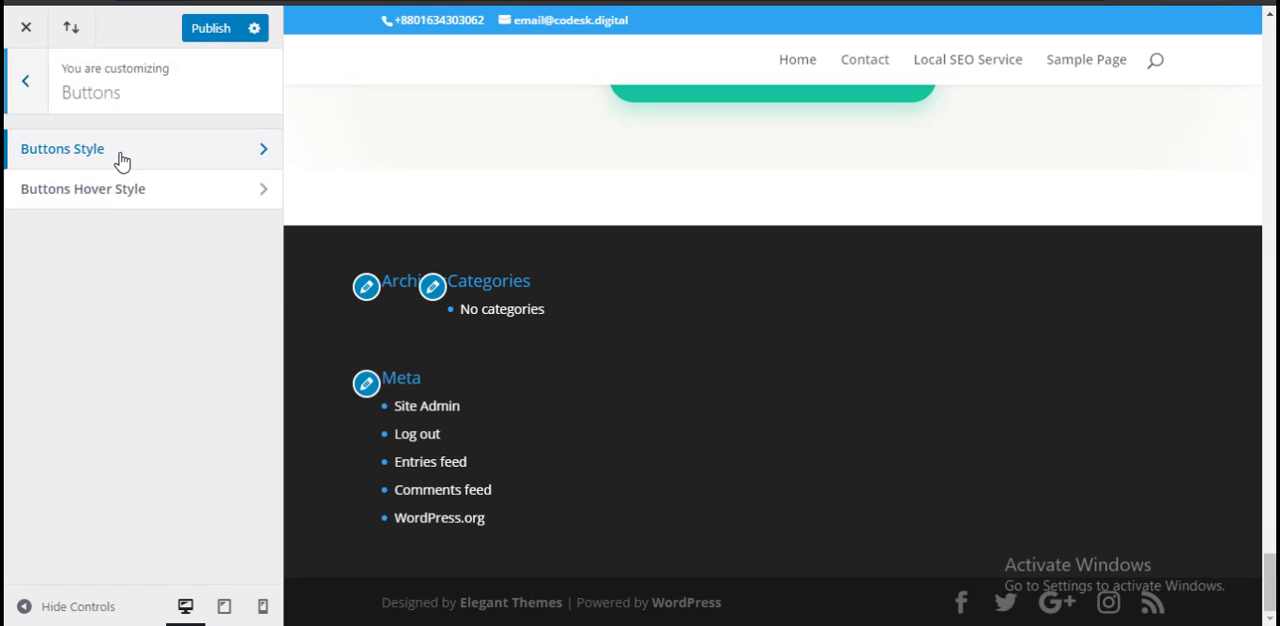
{"action": "scroll", "coordinate": [137, 320], "scroll_direction": "down", "scroll_amount": 6}
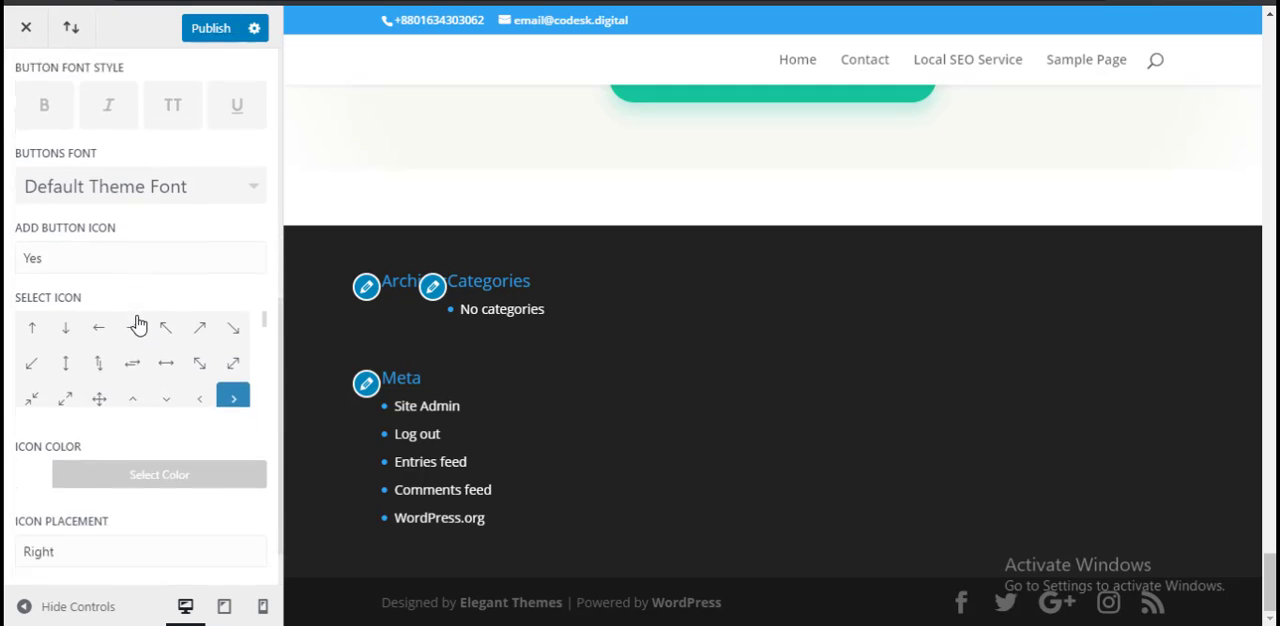
{"action": "scroll", "coordinate": [136, 316], "scroll_direction": "up", "scroll_amount": 6}
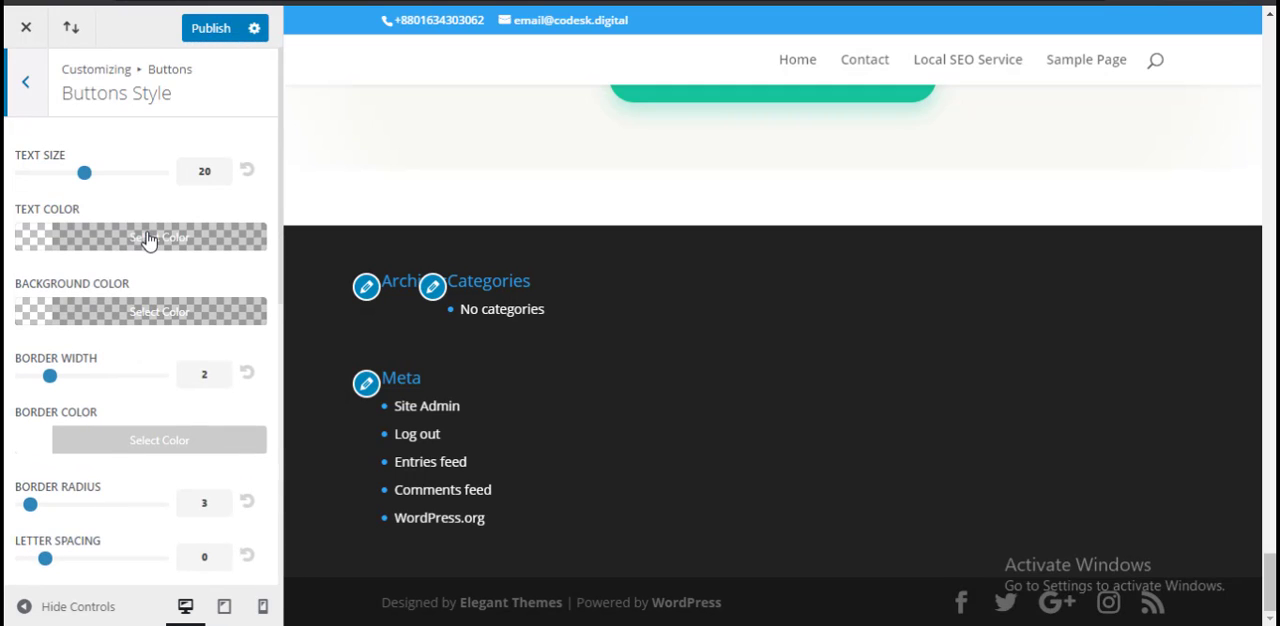
Step: Leave the Buttons Style settings, check the Buttons Hover Style entry, and return to the main Customizer list
{"action": "left_click", "coordinate": [25, 82]}
{"action": "left_click", "coordinate": [177, 205]}
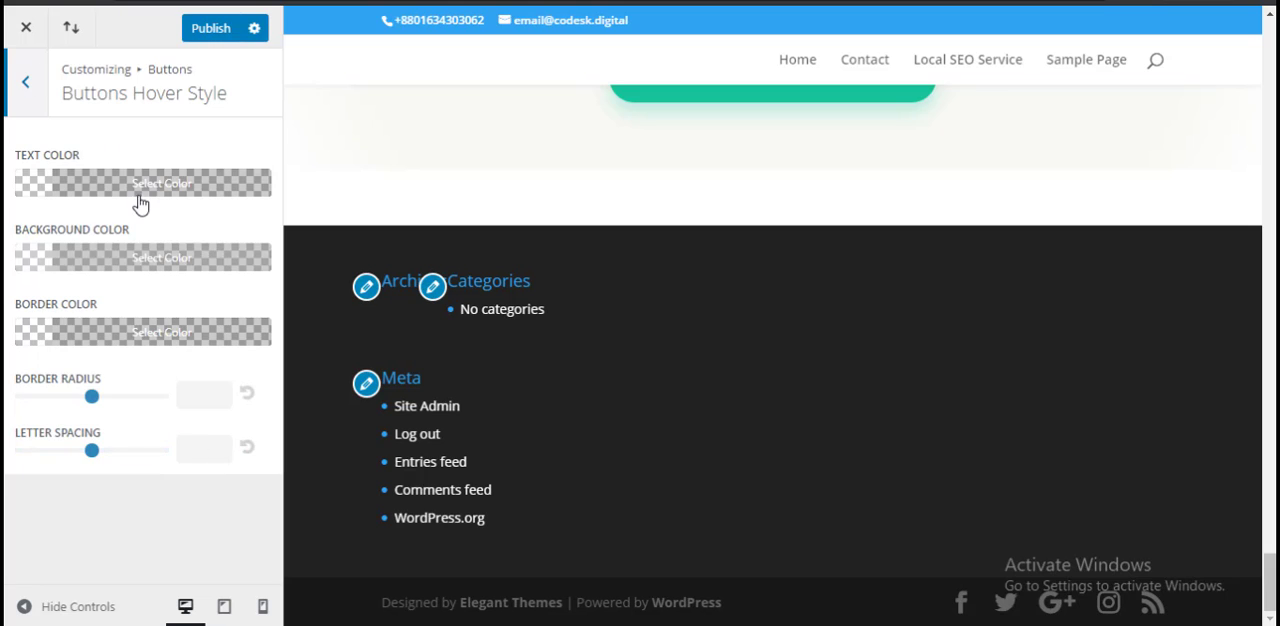
{"action": "left_click", "coordinate": [22, 84]}
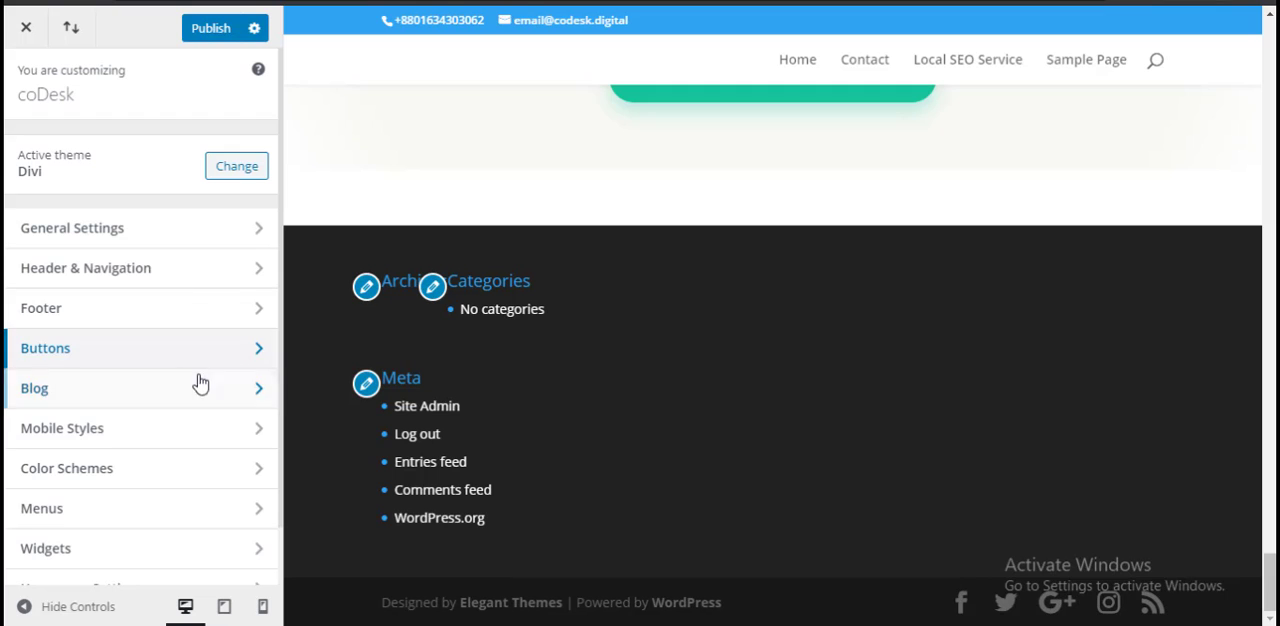
Step: View the Blog section's Post settings for meta and header text, and return to the main Customizer list
{"action": "left_click", "coordinate": [130, 390]}
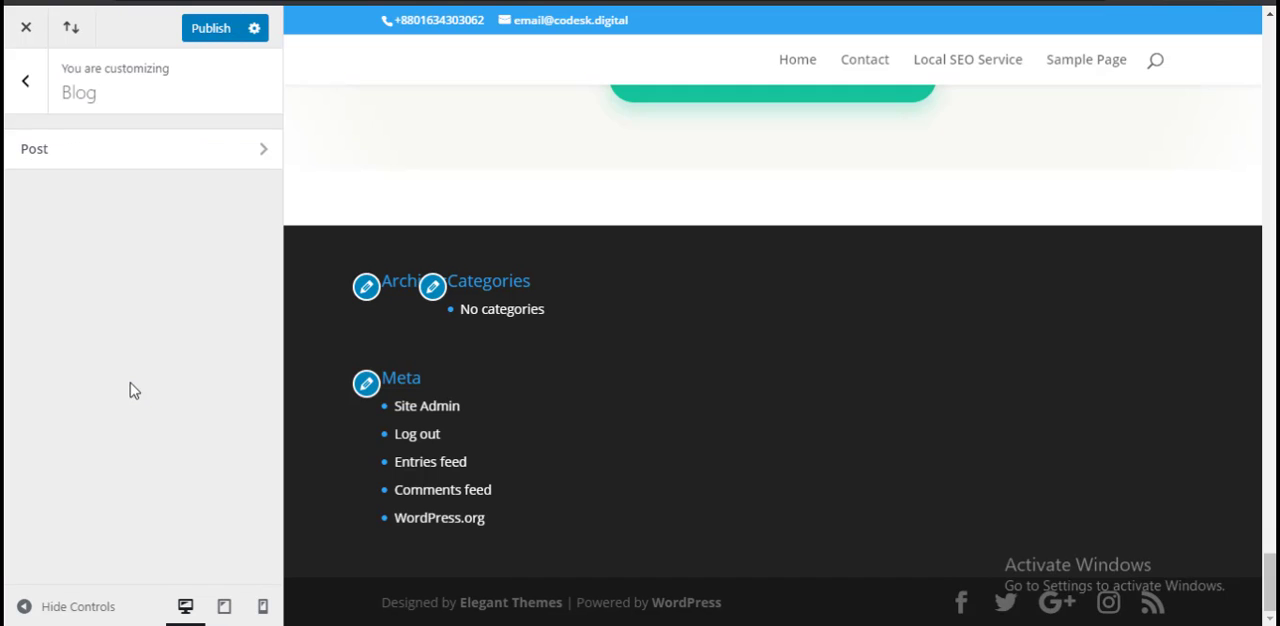
{"action": "left_click", "coordinate": [114, 160]}
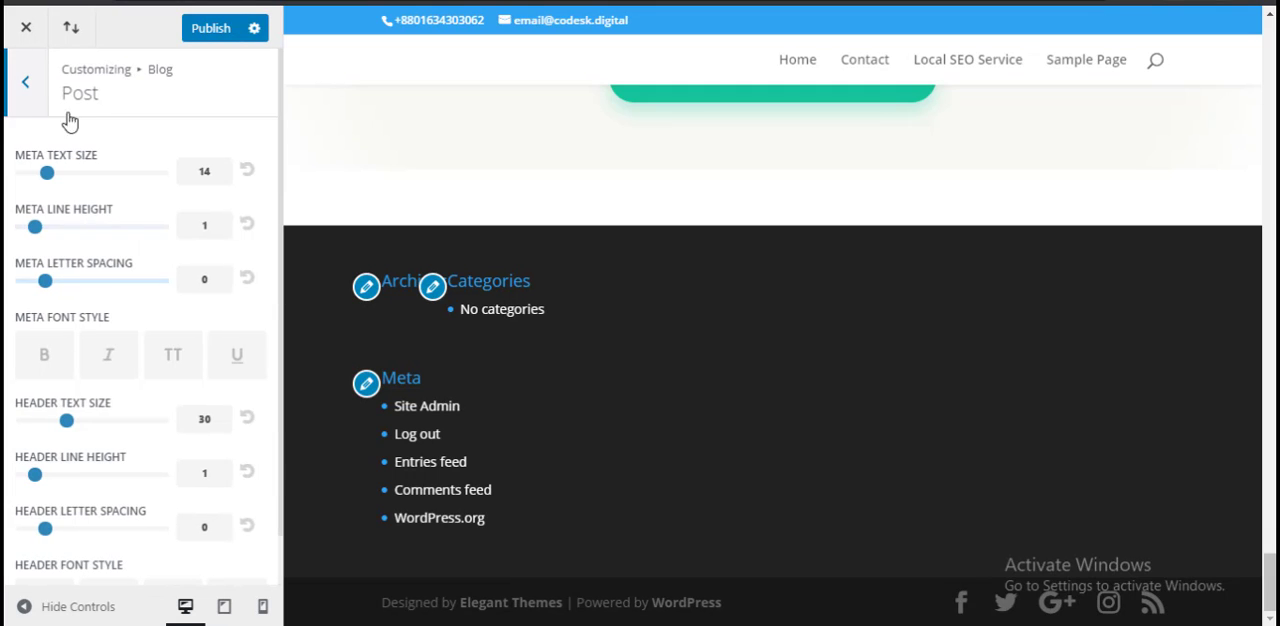
{"action": "left_click", "coordinate": [30, 84]}
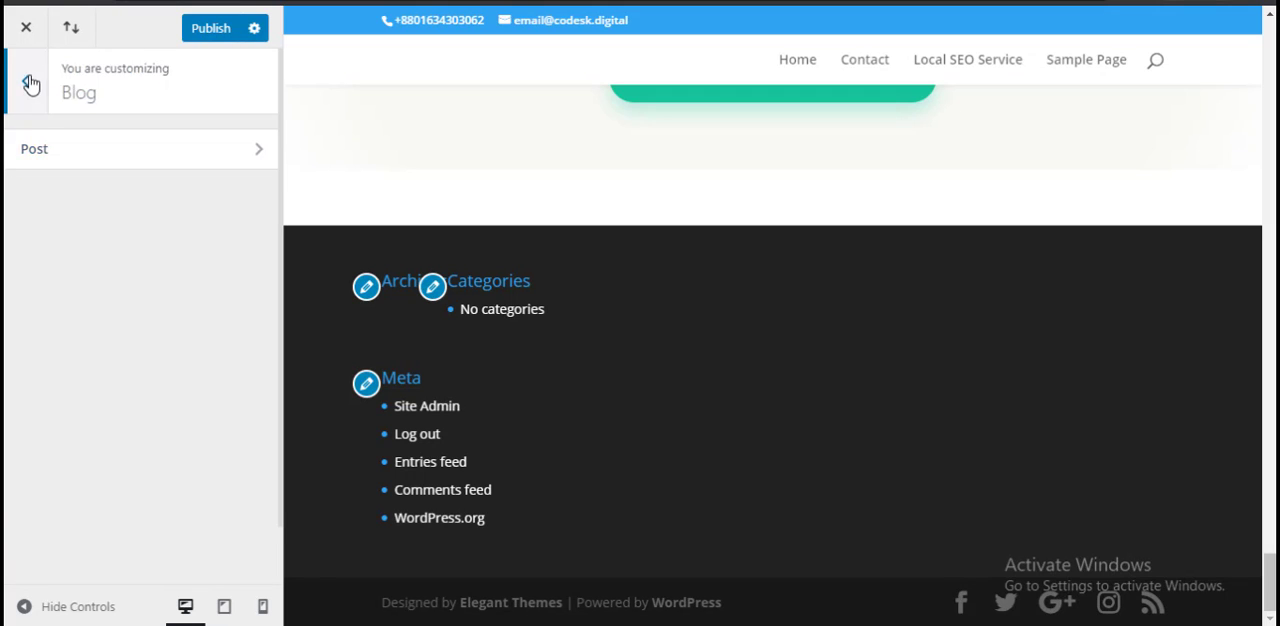
{"action": "left_click", "coordinate": [30, 84]}
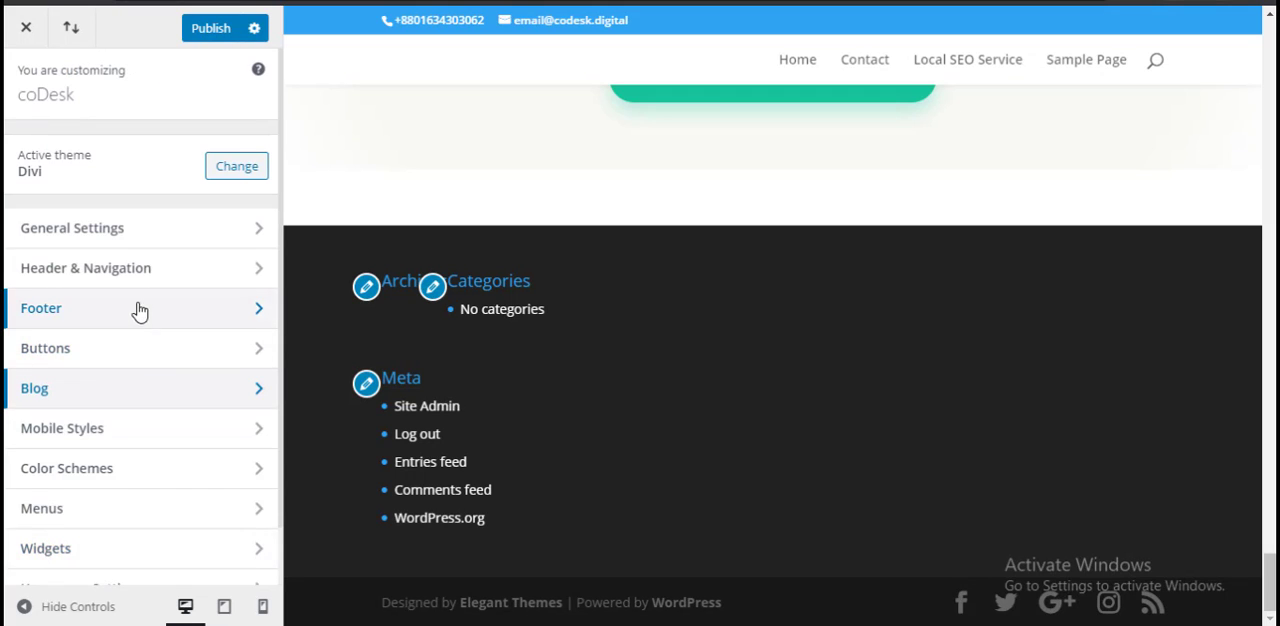
Step: Show all menu locations in the Menus section to review the primary, secondary and footer menu assignments
{"action": "scroll", "coordinate": [137, 309], "scroll_direction": "down", "scroll_amount": 1}
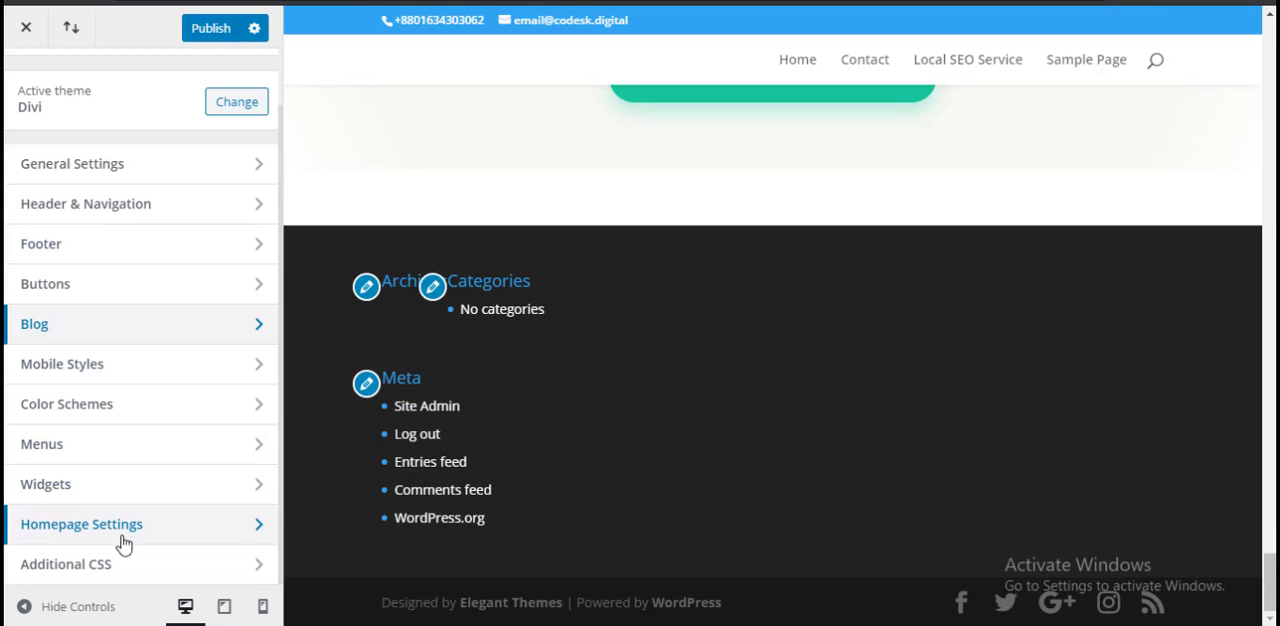
{"action": "left_click", "coordinate": [139, 449]}
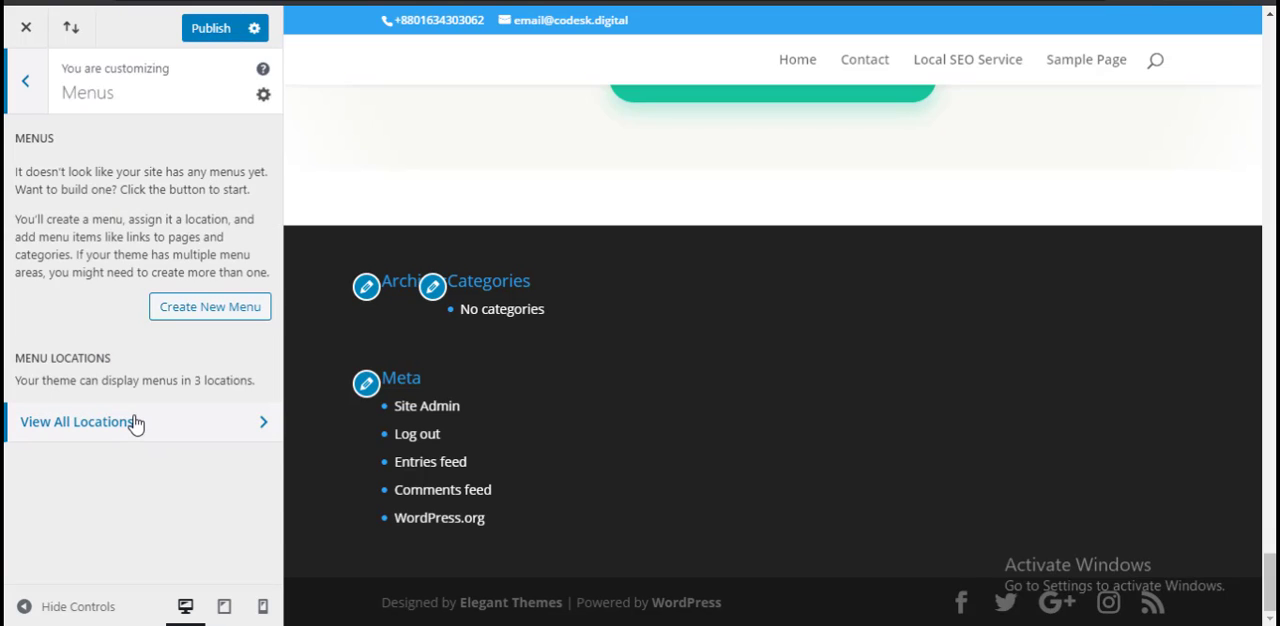
{"action": "left_click", "coordinate": [136, 424]}
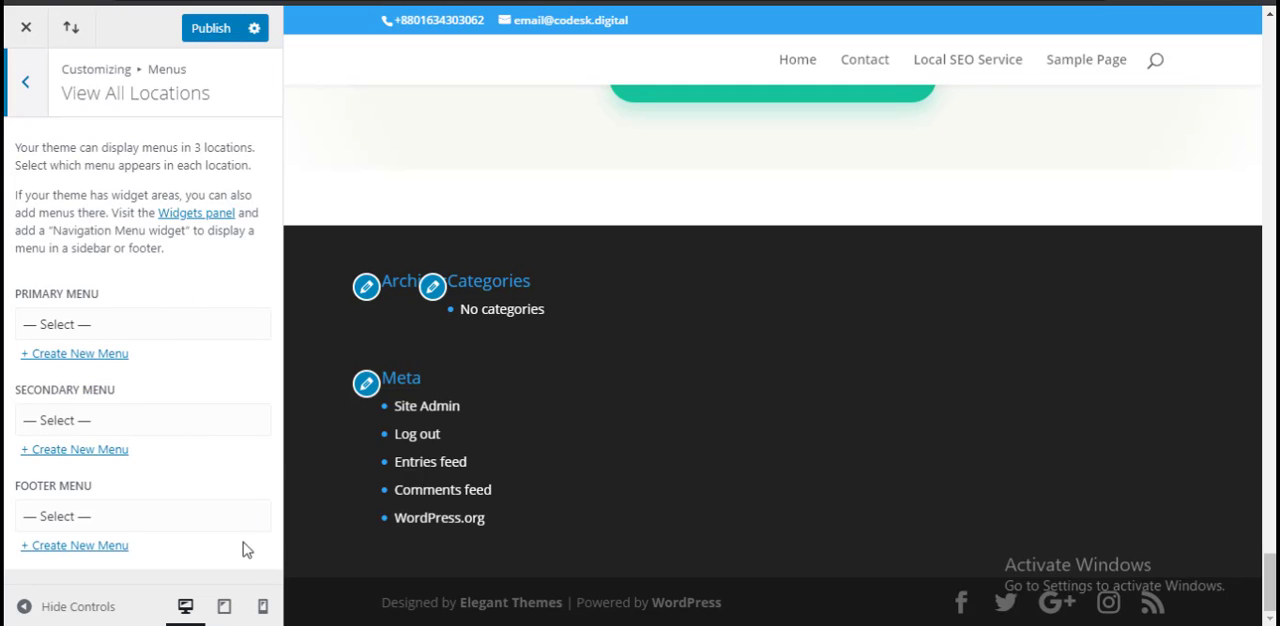
Step: Preview the page in mobile, tablet and desktop sizes, and return from the menu locations to the main Customizer list
{"action": "left_click", "coordinate": [262, 606]}
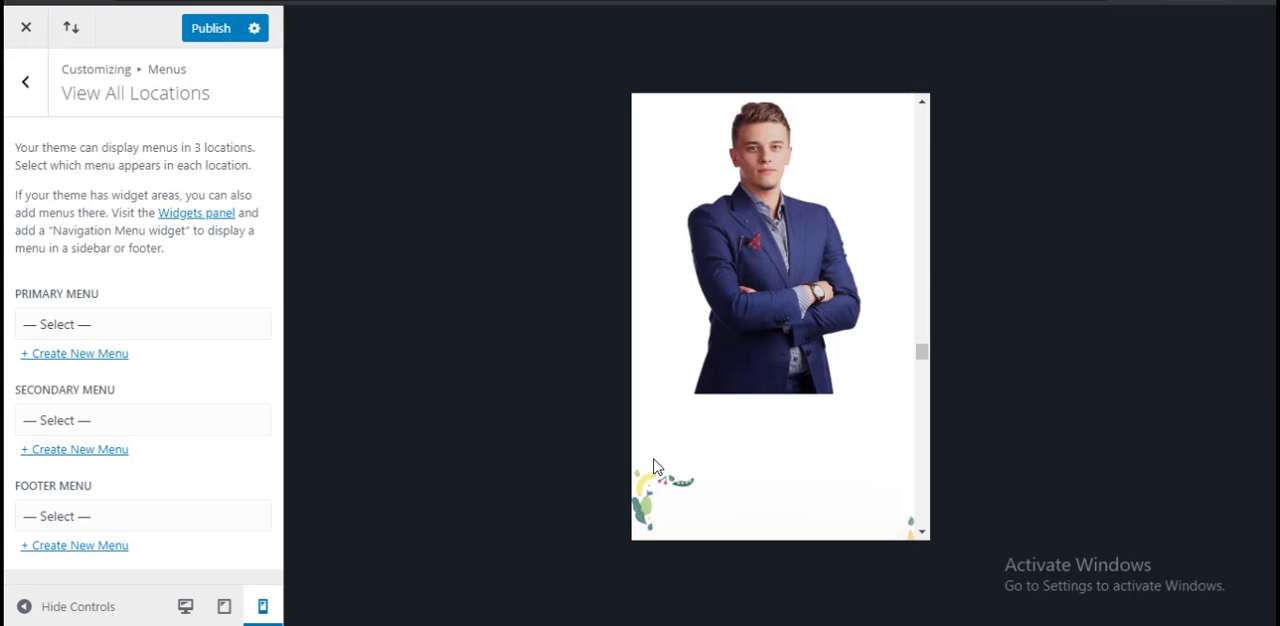
{"action": "left_click", "coordinate": [224, 606]}
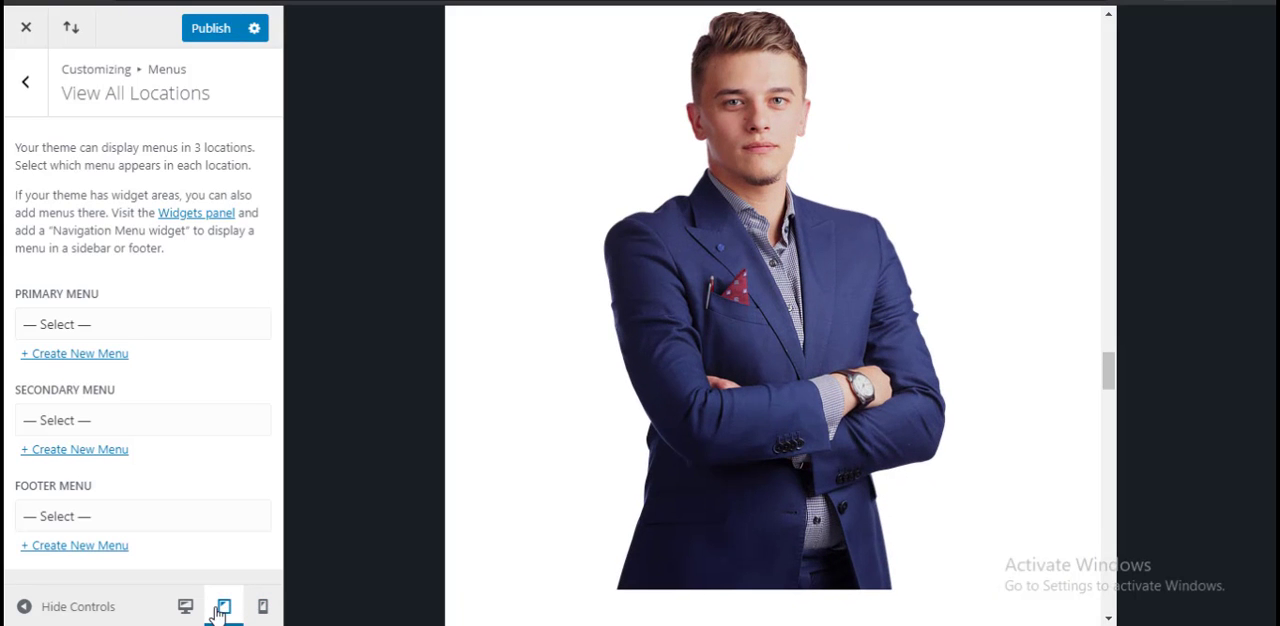
{"action": "left_click", "coordinate": [184, 610]}
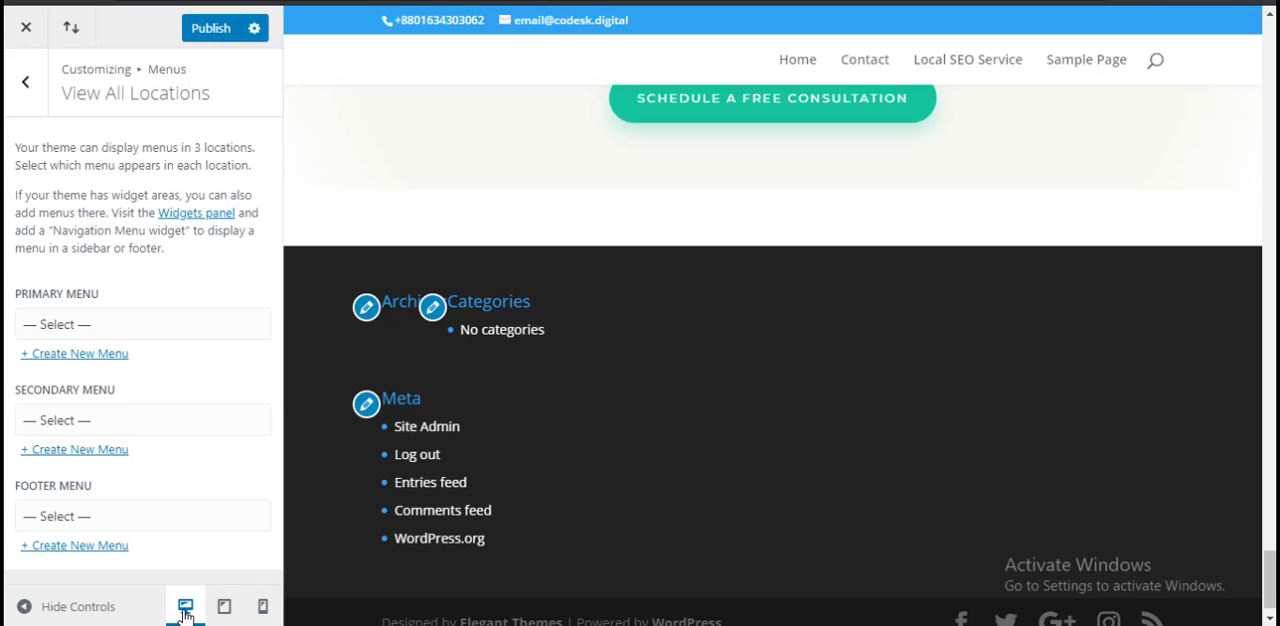
{"action": "left_click", "coordinate": [25, 81]}
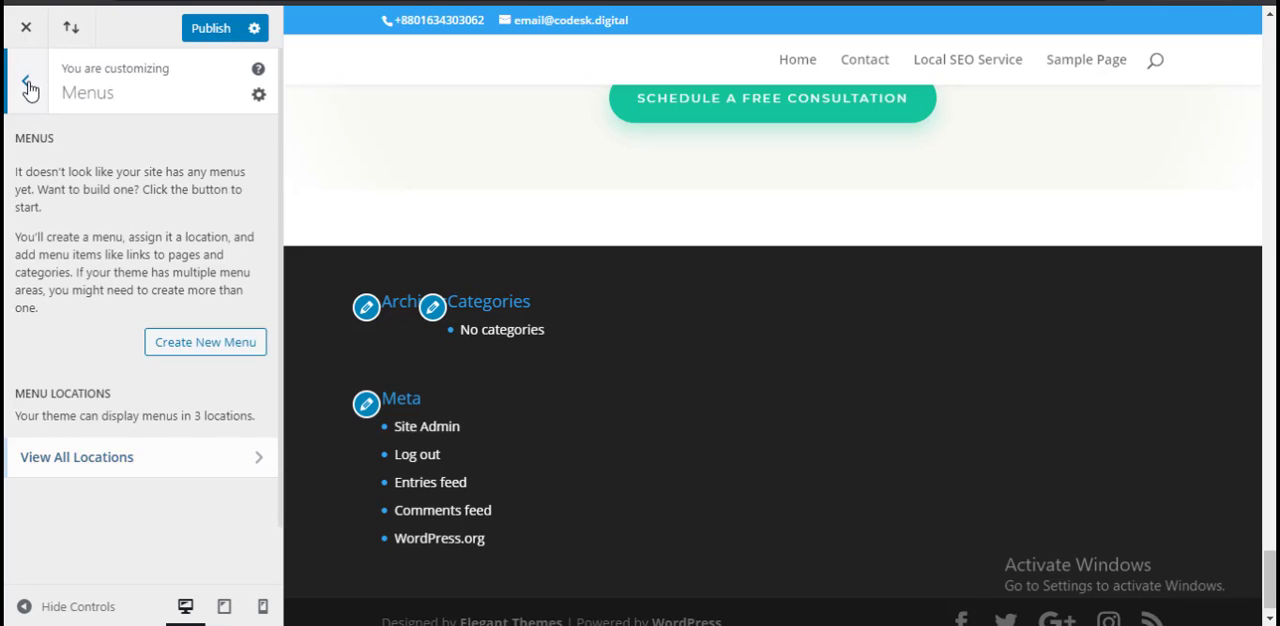
{"action": "left_click", "coordinate": [25, 81]}
{"action": "scroll", "coordinate": [100, 354], "scroll_direction": "up", "scroll_amount": 1}
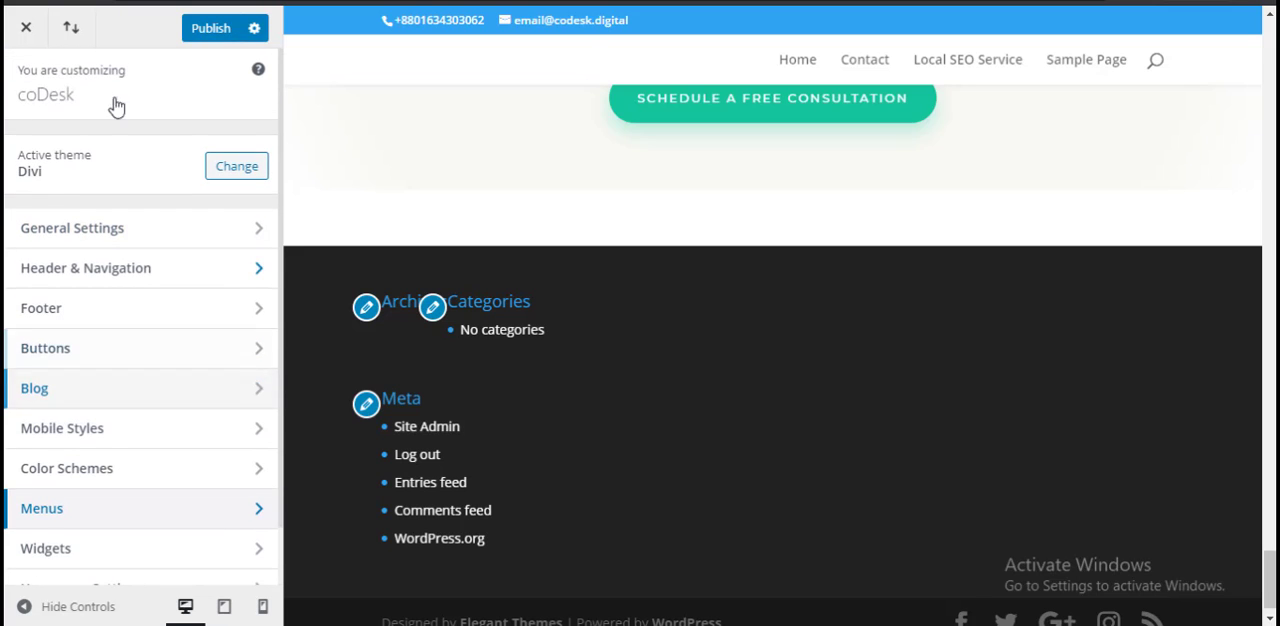
Step: Preview the page at tablet size and look through it up to the Local SEO header
{"action": "scroll", "coordinate": [57, 474], "scroll_direction": "down", "scroll_amount": 1}
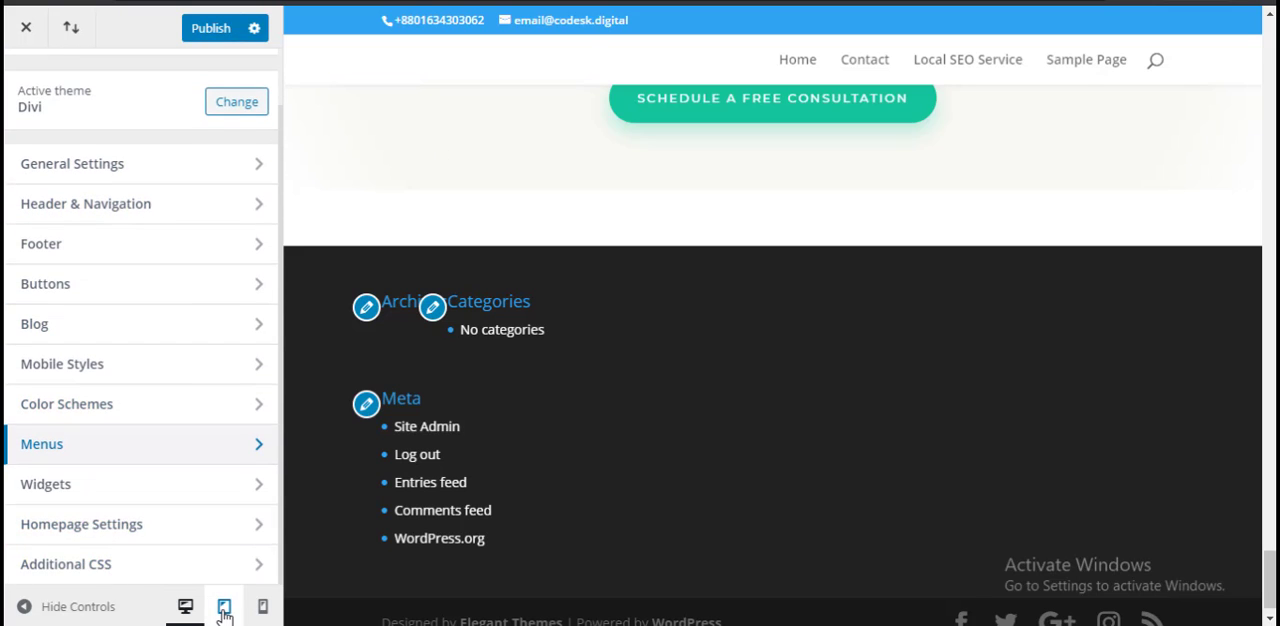
{"action": "left_click", "coordinate": [224, 607]}
{"action": "scroll", "coordinate": [734, 461], "scroll_direction": "up", "scroll_amount": 10}
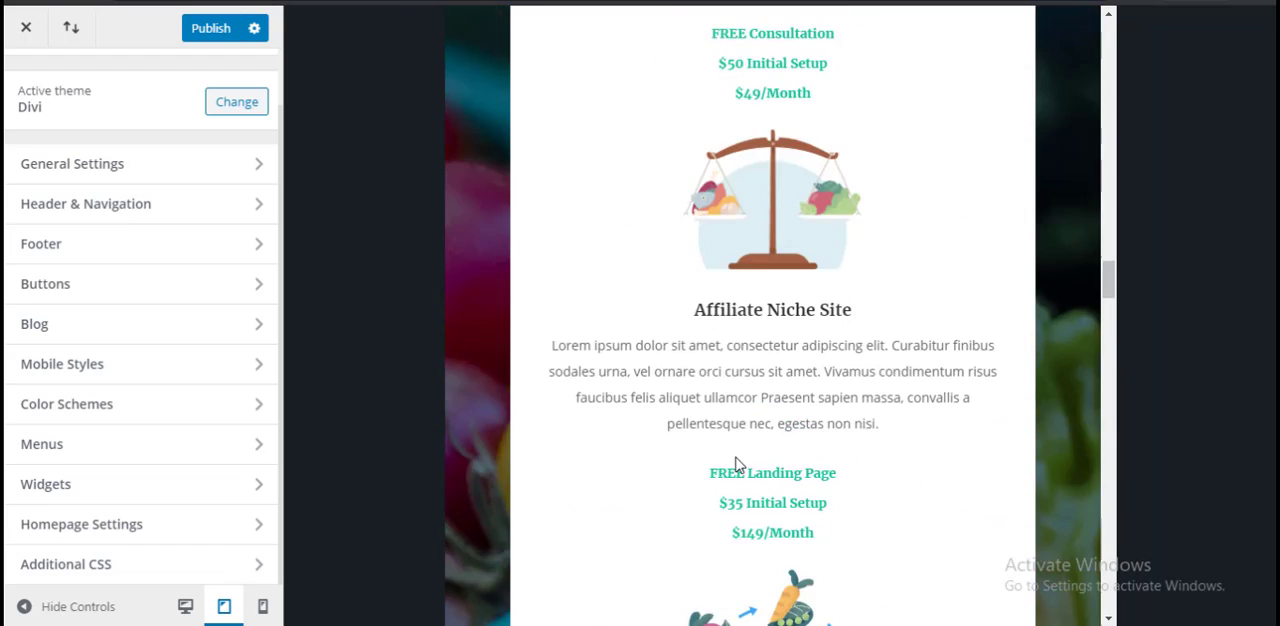
{"action": "scroll", "coordinate": [734, 461], "scroll_direction": "up", "scroll_amount": 10}
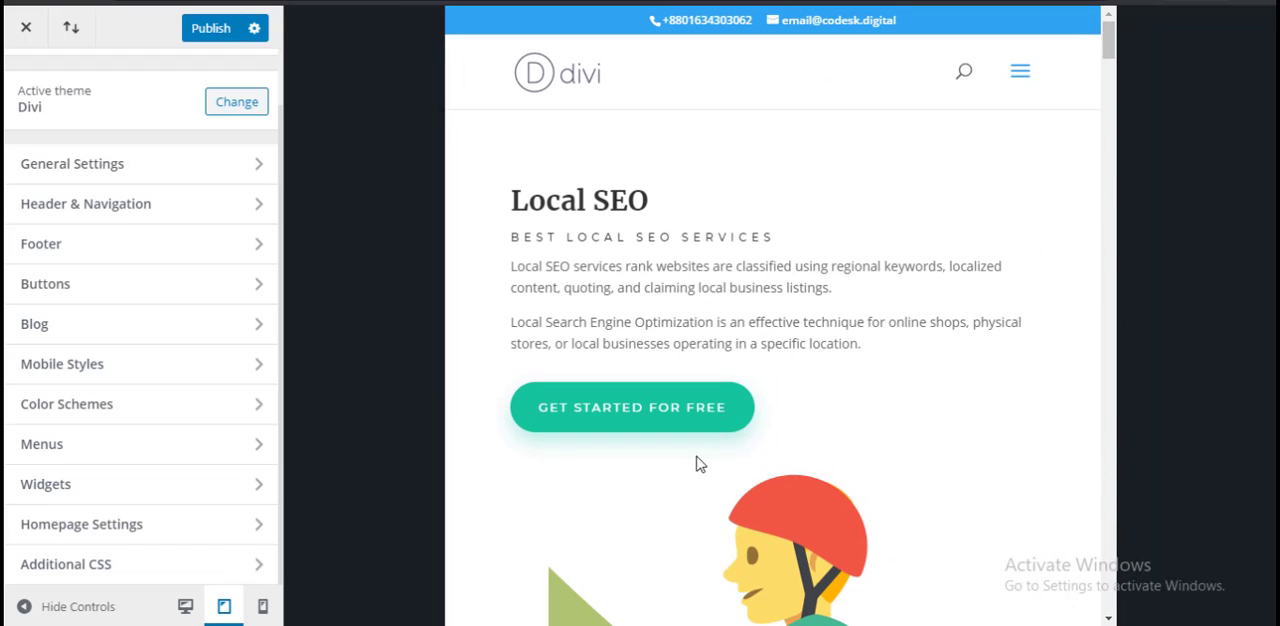
Step: Examine the page's mobile preview from the Local SEO header through the services and pricing sections to the FAQ
{"action": "left_click", "coordinate": [262, 606]}
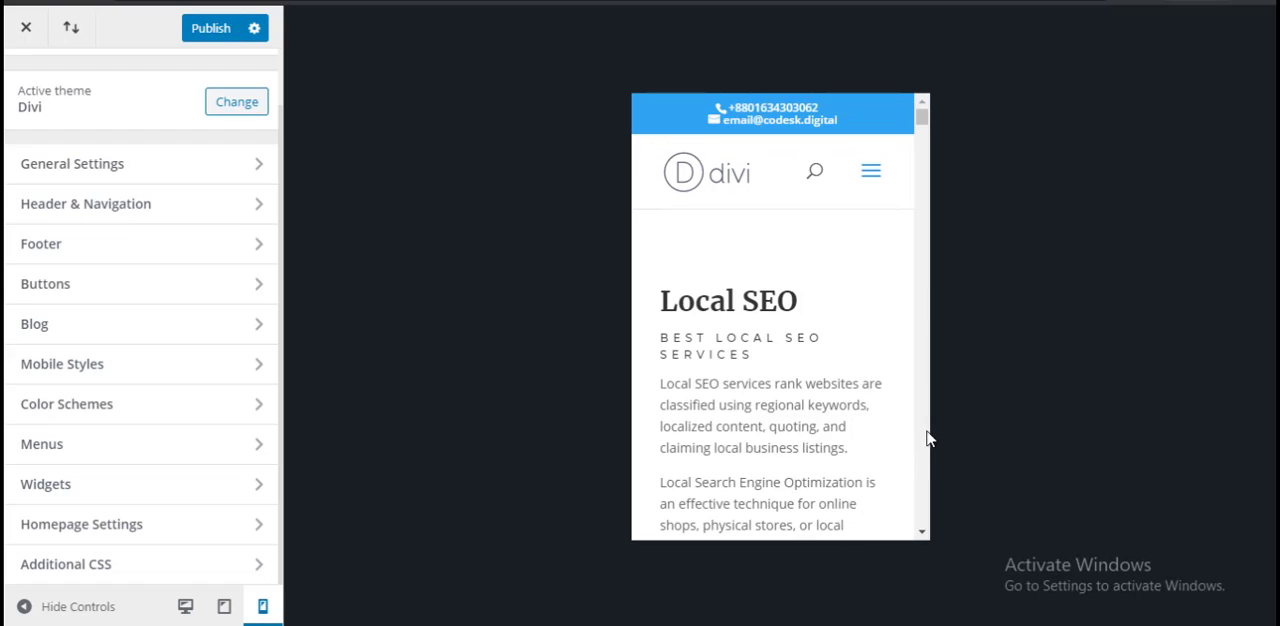
{"action": "scroll", "coordinate": [757, 435], "scroll_direction": "down", "scroll_amount": 10}
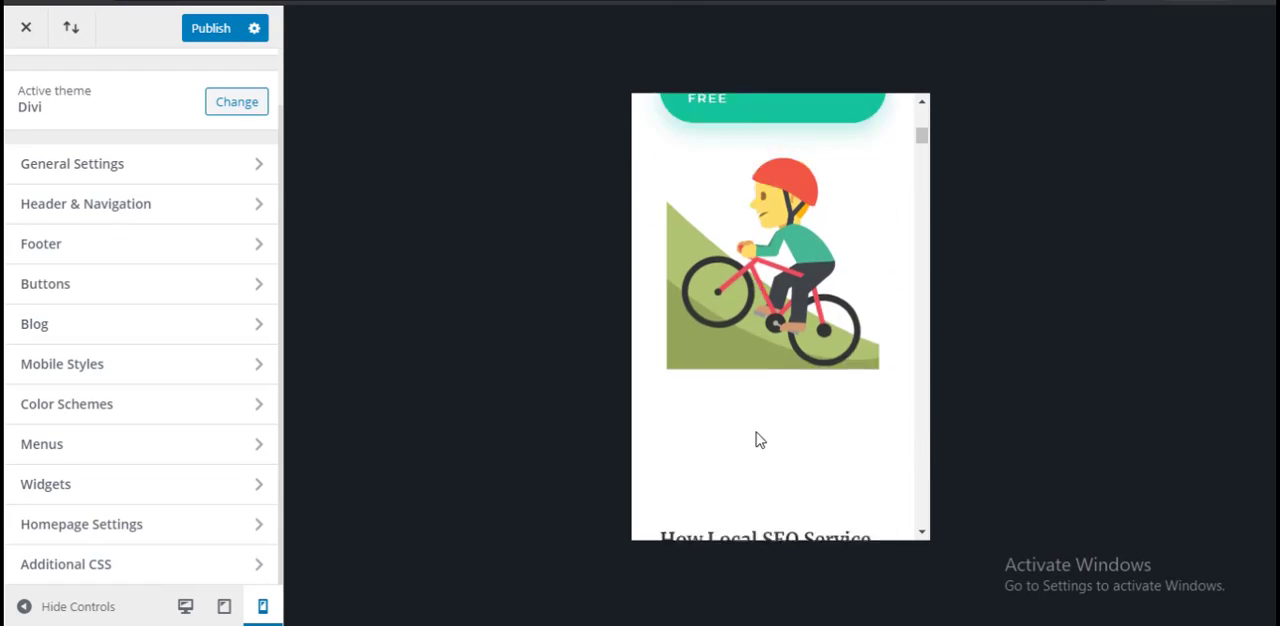
{"action": "scroll", "coordinate": [757, 435], "scroll_direction": "down", "scroll_amount": 10}
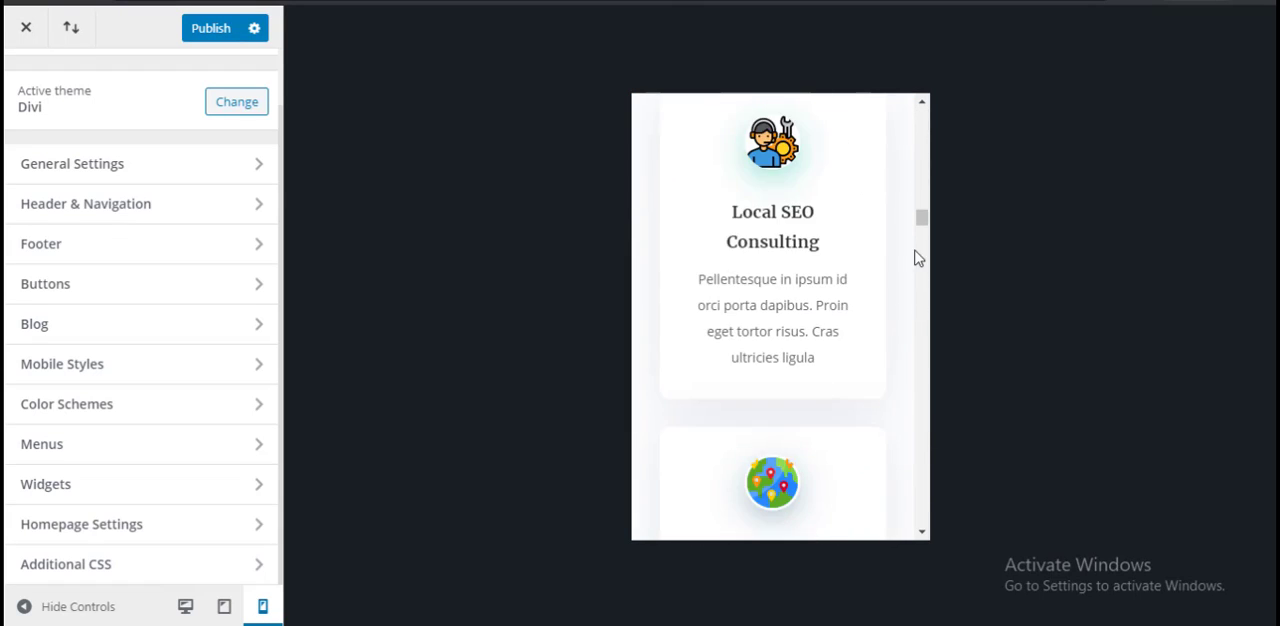
{"action": "scroll", "coordinate": [926, 230], "scroll_direction": "down", "scroll_amount": 4}
{"action": "scroll", "coordinate": [926, 244], "scroll_direction": "down", "scroll_amount": 4}
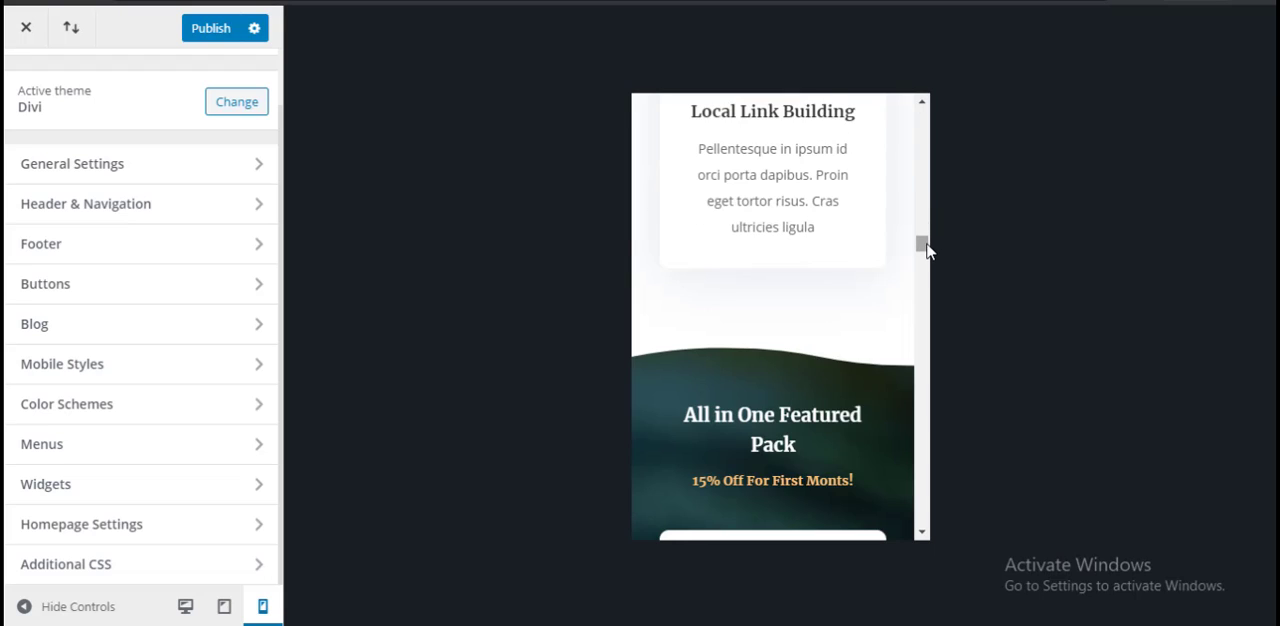
{"action": "scroll", "coordinate": [926, 250], "scroll_direction": "down", "scroll_amount": 4}
{"action": "scroll", "coordinate": [924, 262], "scroll_direction": "down", "scroll_amount": 10}
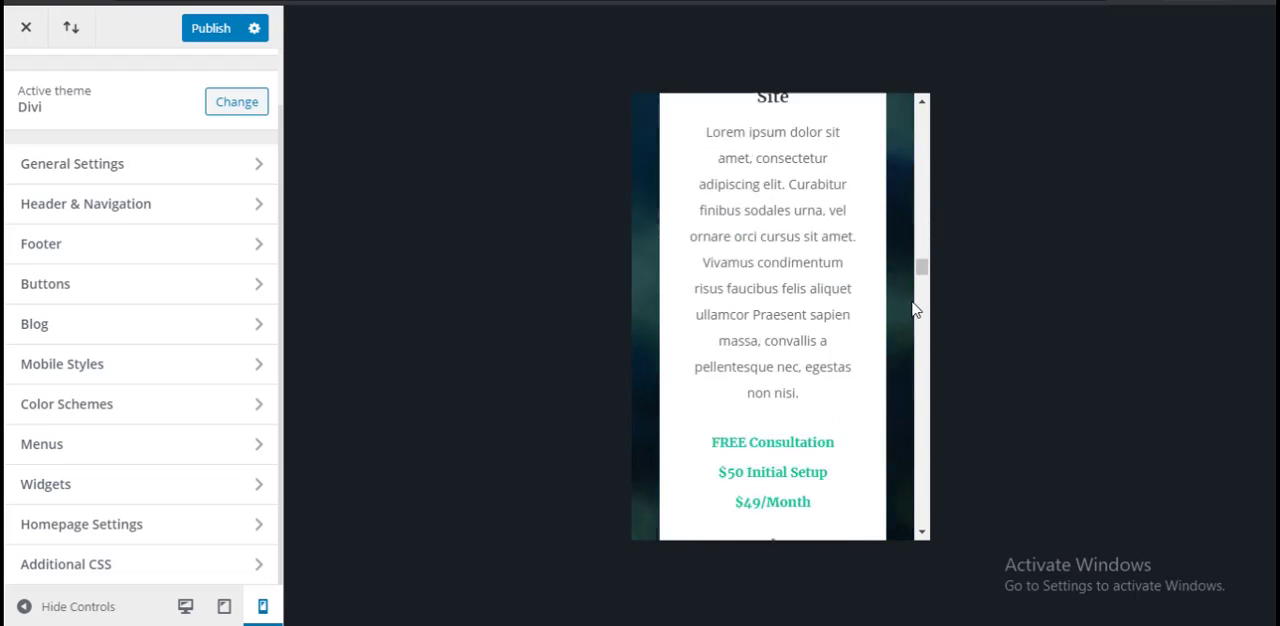
{"action": "scroll", "coordinate": [880, 500], "scroll_direction": "down", "scroll_amount": 10}
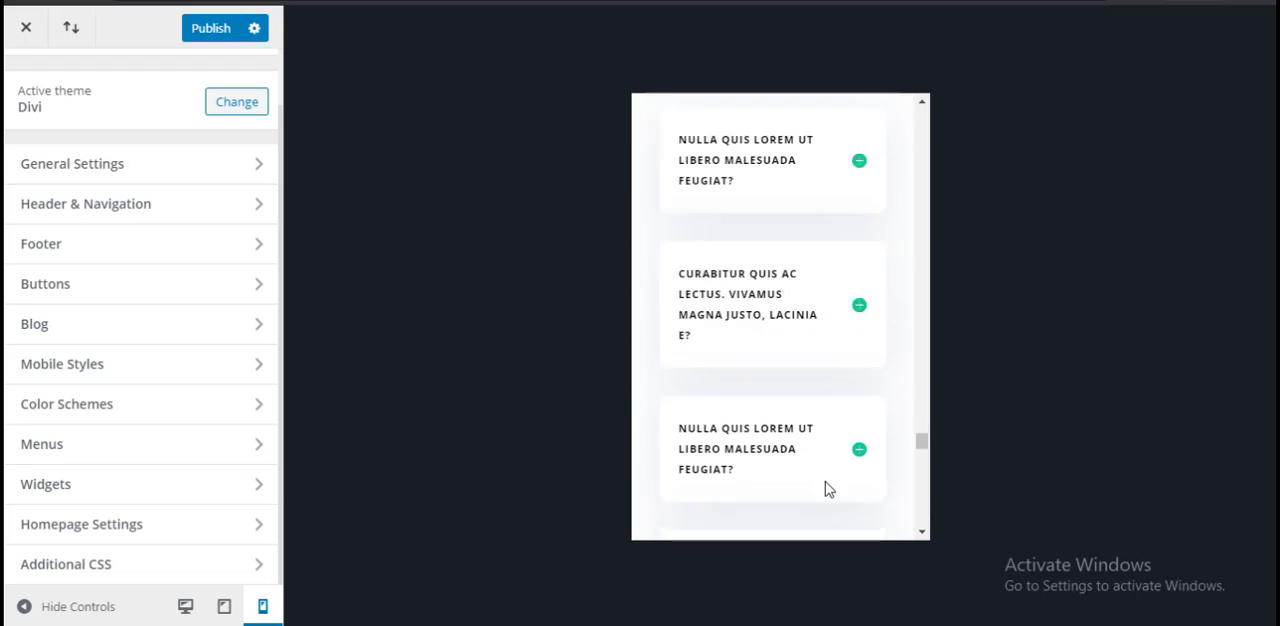
Step: Switch back to the tablet preview and review the page from the Free Consultation section up to its header
{"action": "left_click", "coordinate": [221, 611]}
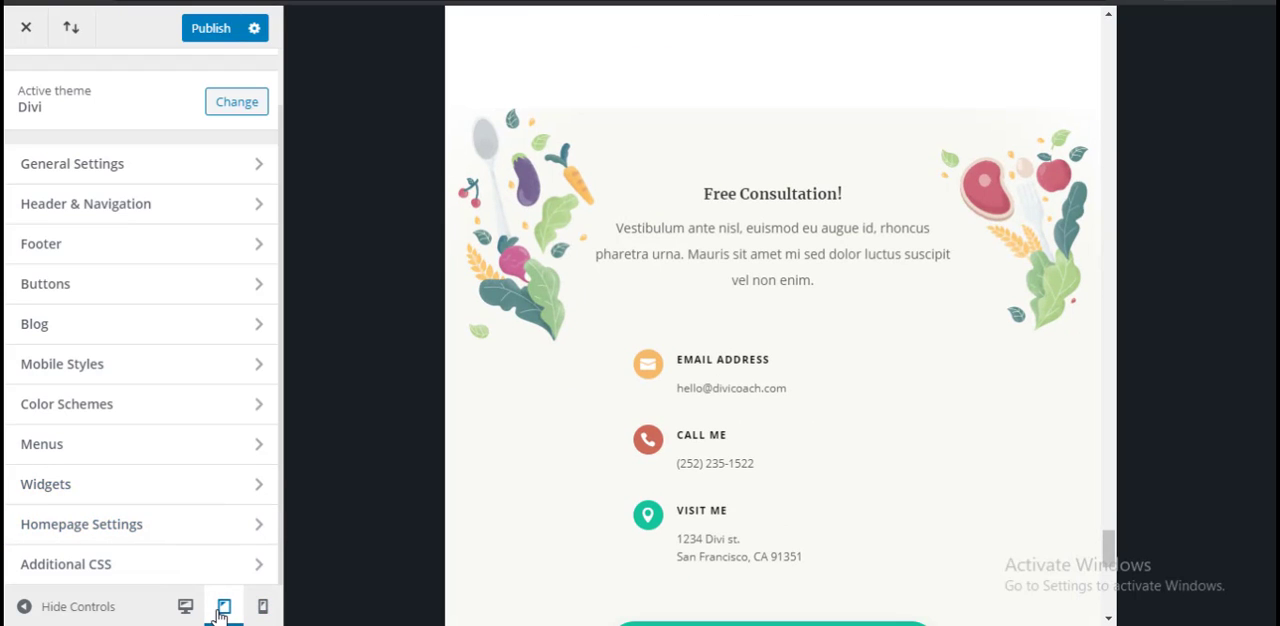
{"action": "scroll", "coordinate": [769, 441], "scroll_direction": "down", "scroll_amount": 8}
{"action": "scroll", "coordinate": [769, 440], "scroll_direction": "up", "scroll_amount": 15}
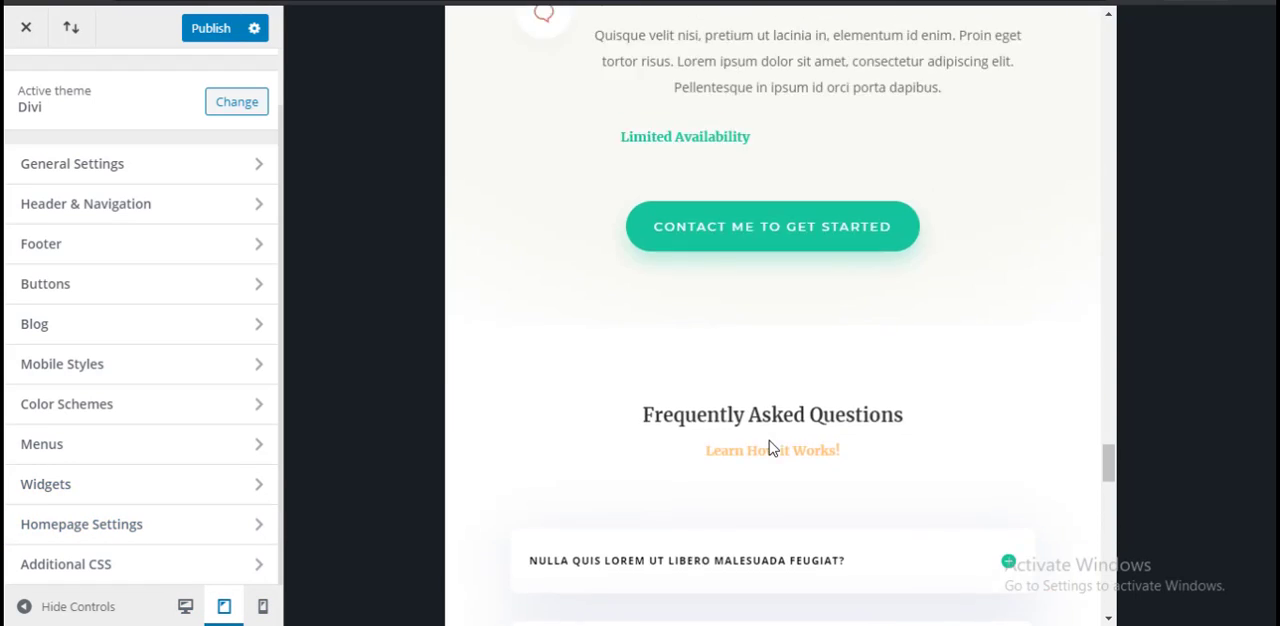
{"action": "scroll", "coordinate": [771, 449], "scroll_direction": "up", "scroll_amount": 15}
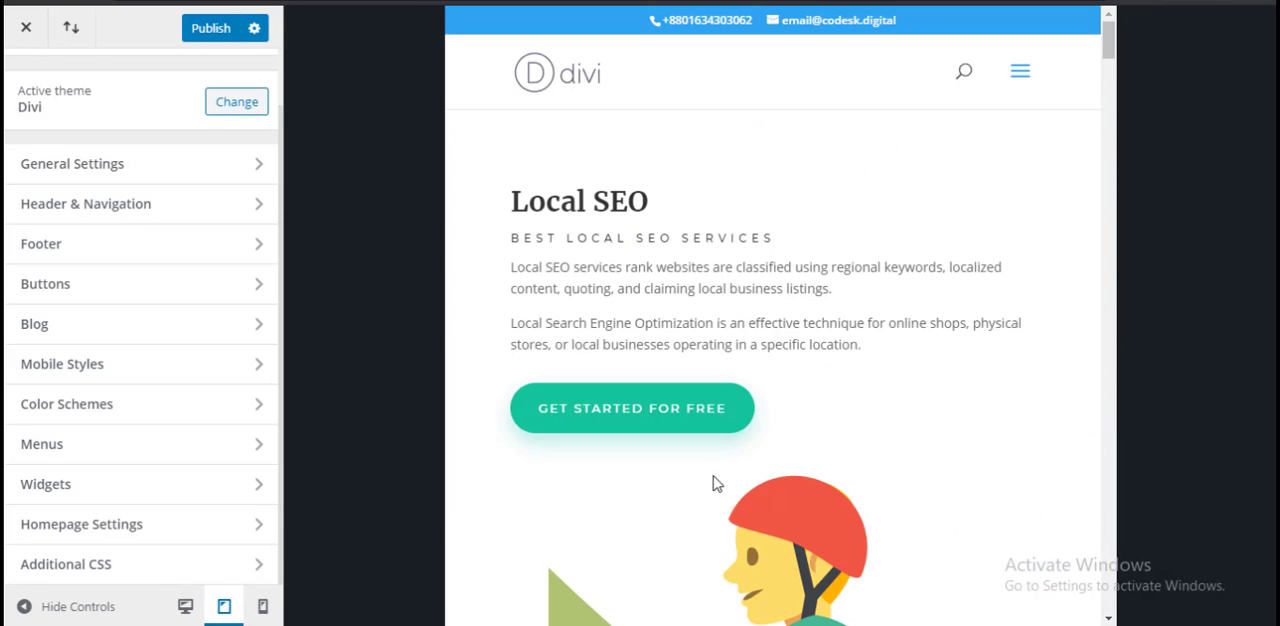
Step: Check the Primary Menu choices among the Menus section's locations and return to the main Customizer list
{"action": "left_click", "coordinate": [64, 447]}
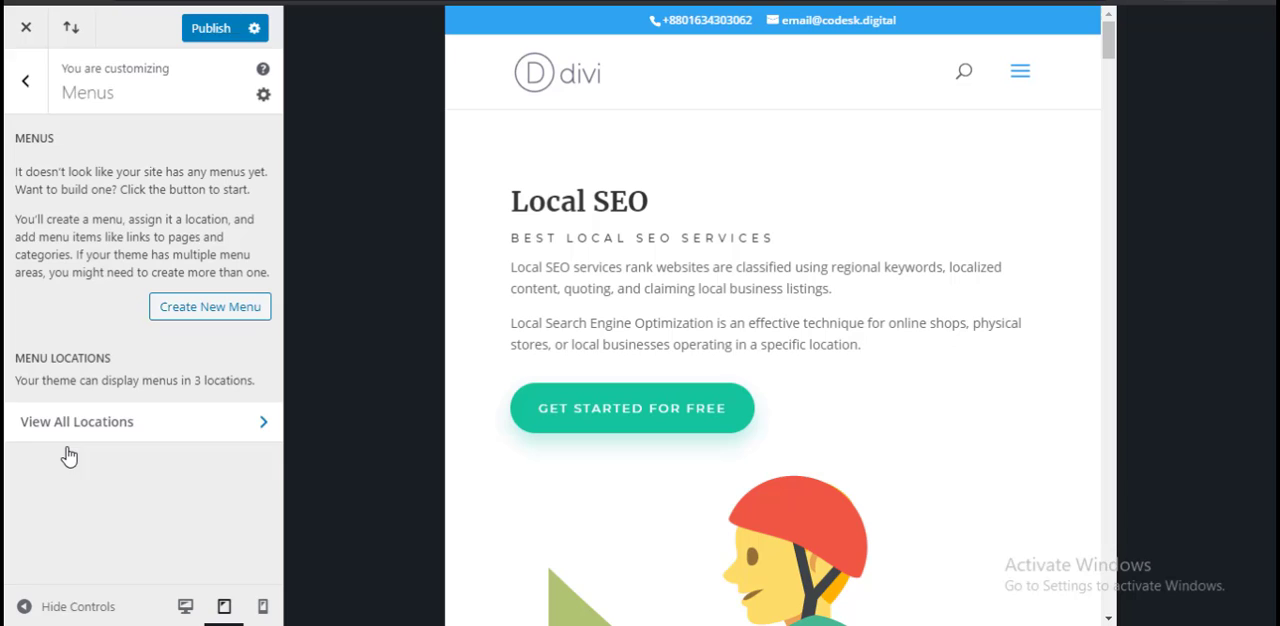
{"action": "left_click", "coordinate": [157, 430]}
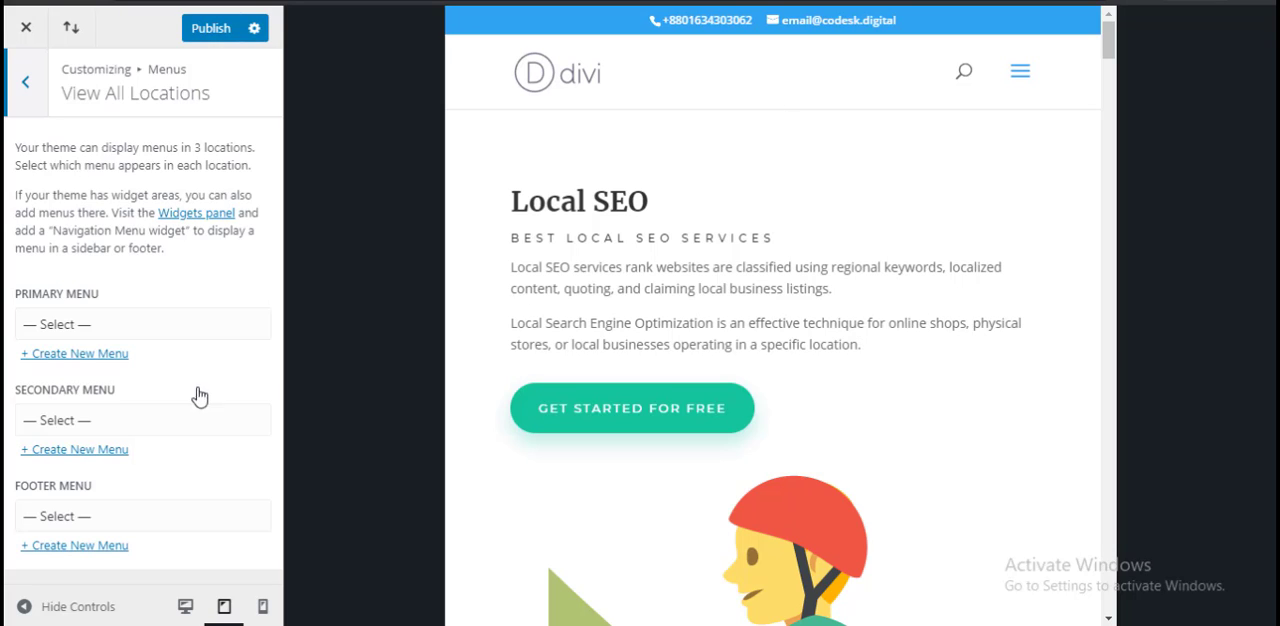
{"action": "left_click", "coordinate": [160, 326]}
{"action": "left_click", "coordinate": [160, 325]}
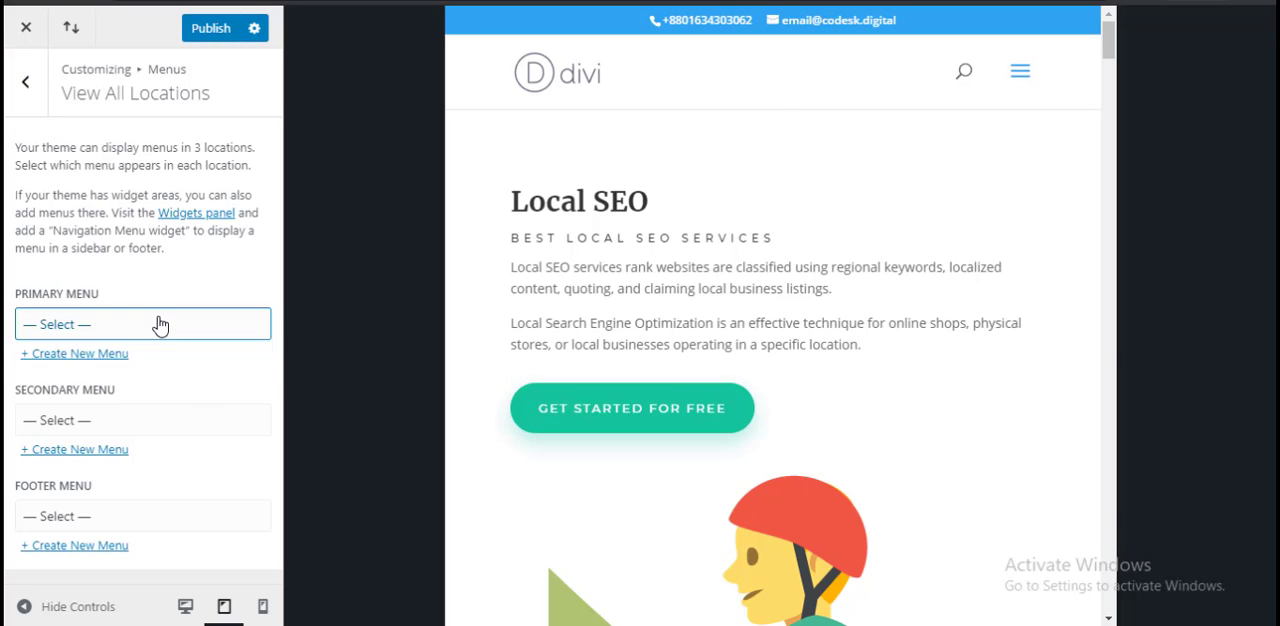
{"action": "left_click", "coordinate": [25, 82]}
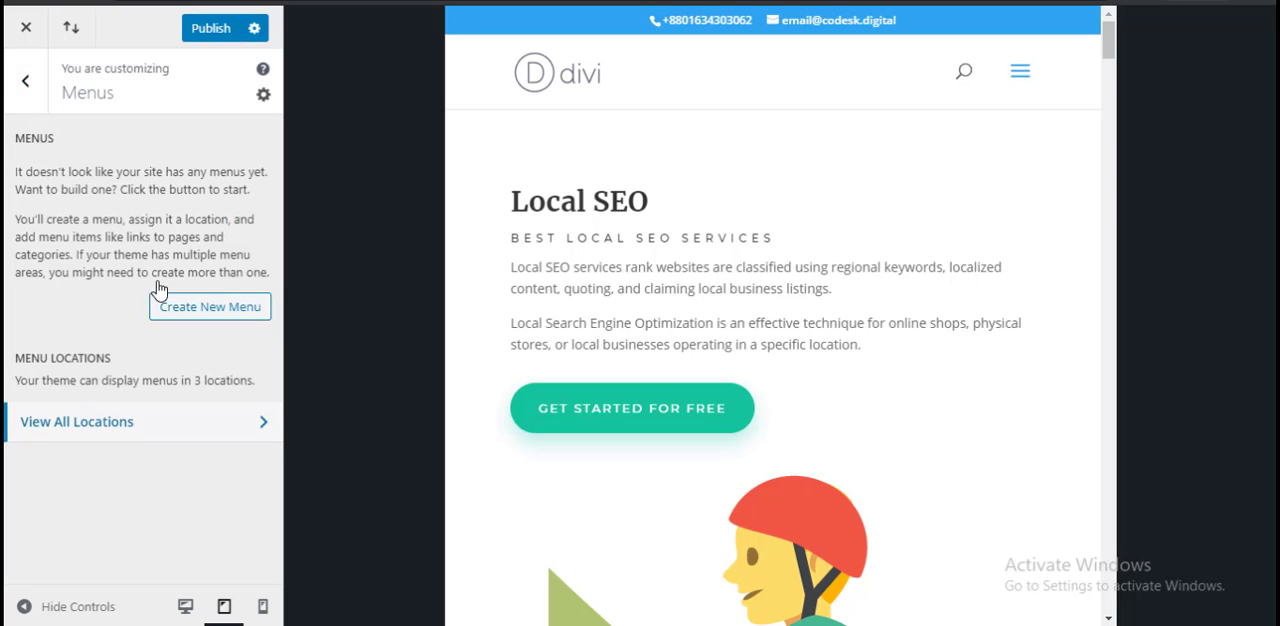
{"action": "left_click", "coordinate": [25, 82]}
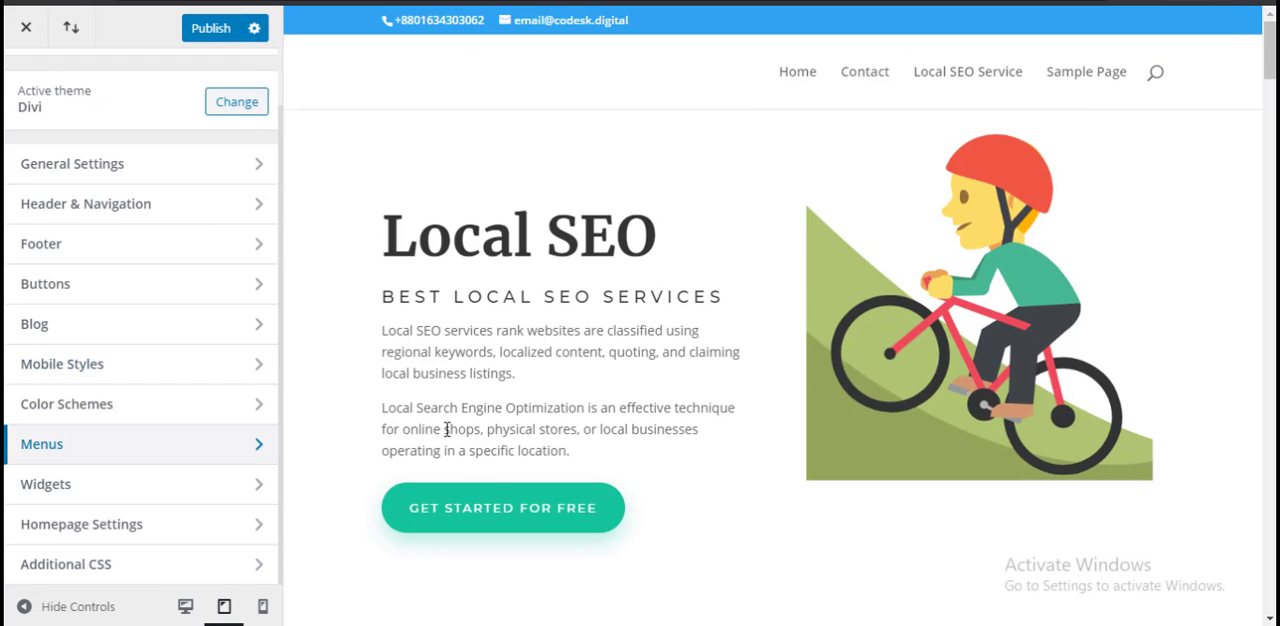
Step: Look through the full-width page preview from the Local SEO header down to the footer widgets
{"action": "scroll", "coordinate": [422, 443], "scroll_direction": "down", "scroll_amount": 2}
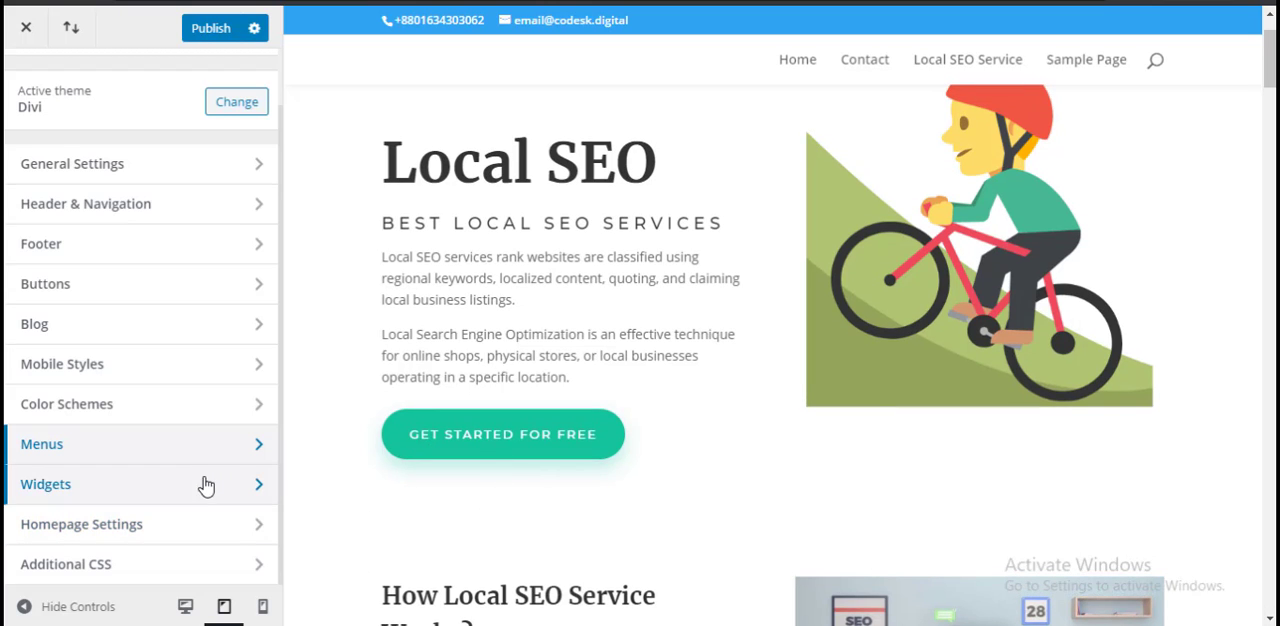
{"action": "scroll", "coordinate": [729, 423], "scroll_direction": "down", "scroll_amount": 10}
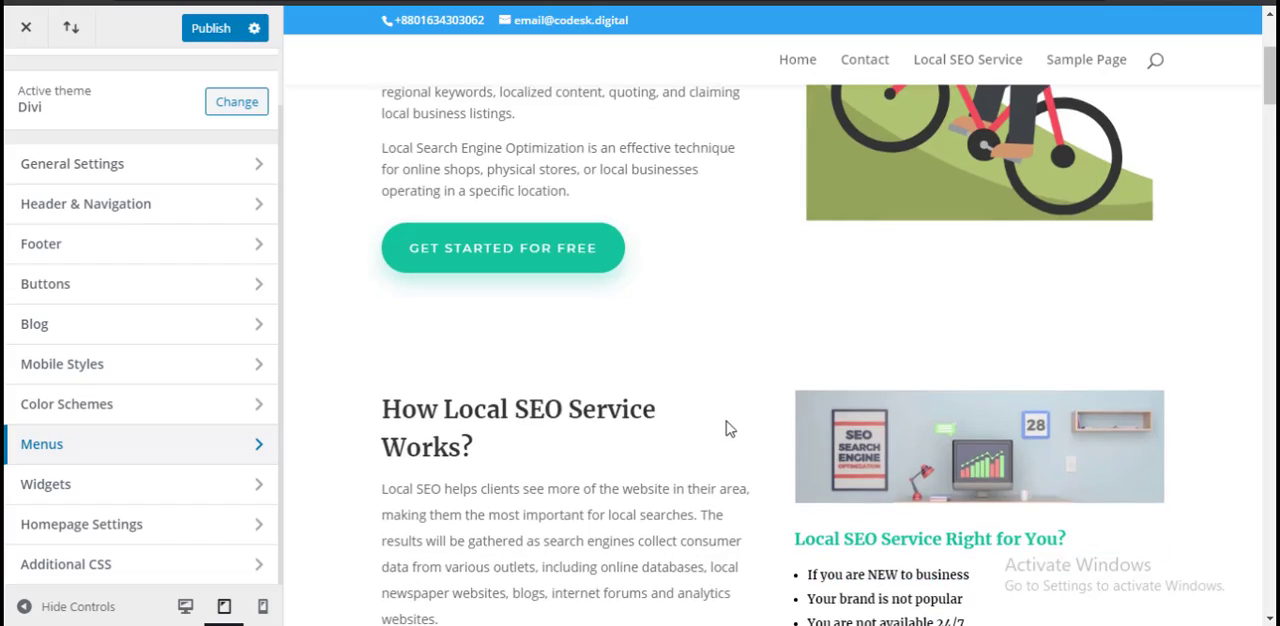
{"action": "scroll", "coordinate": [726, 430], "scroll_direction": "down", "scroll_amount": 12}
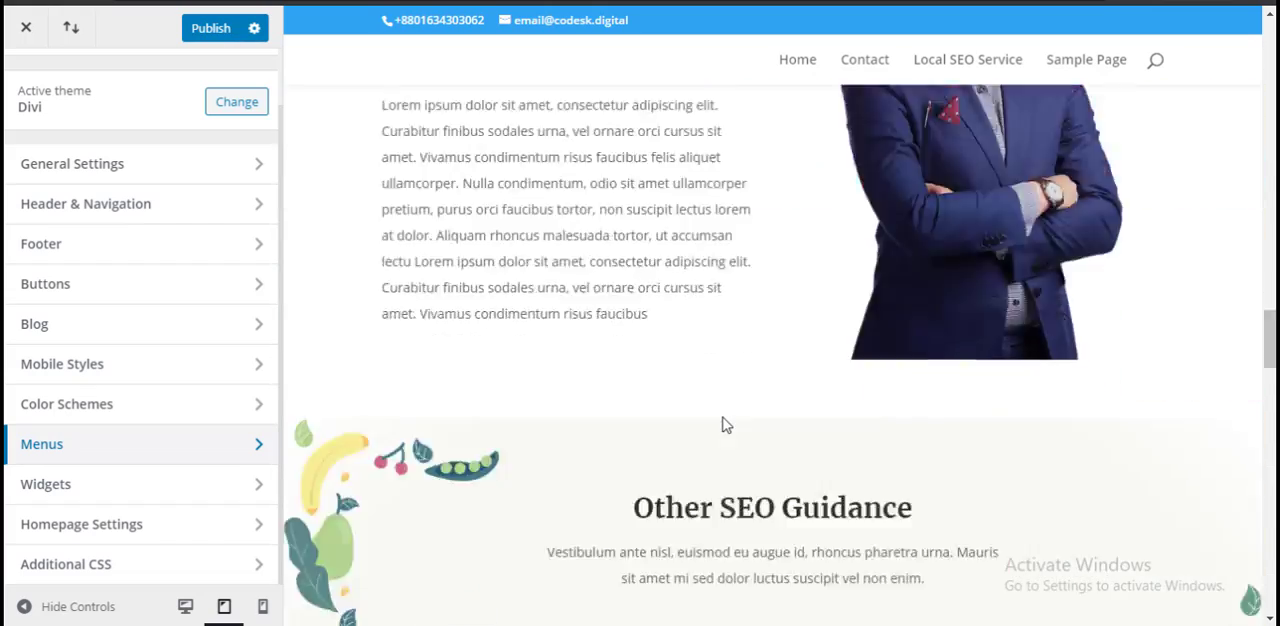
{"action": "scroll", "coordinate": [729, 423], "scroll_direction": "down", "scroll_amount": 6}
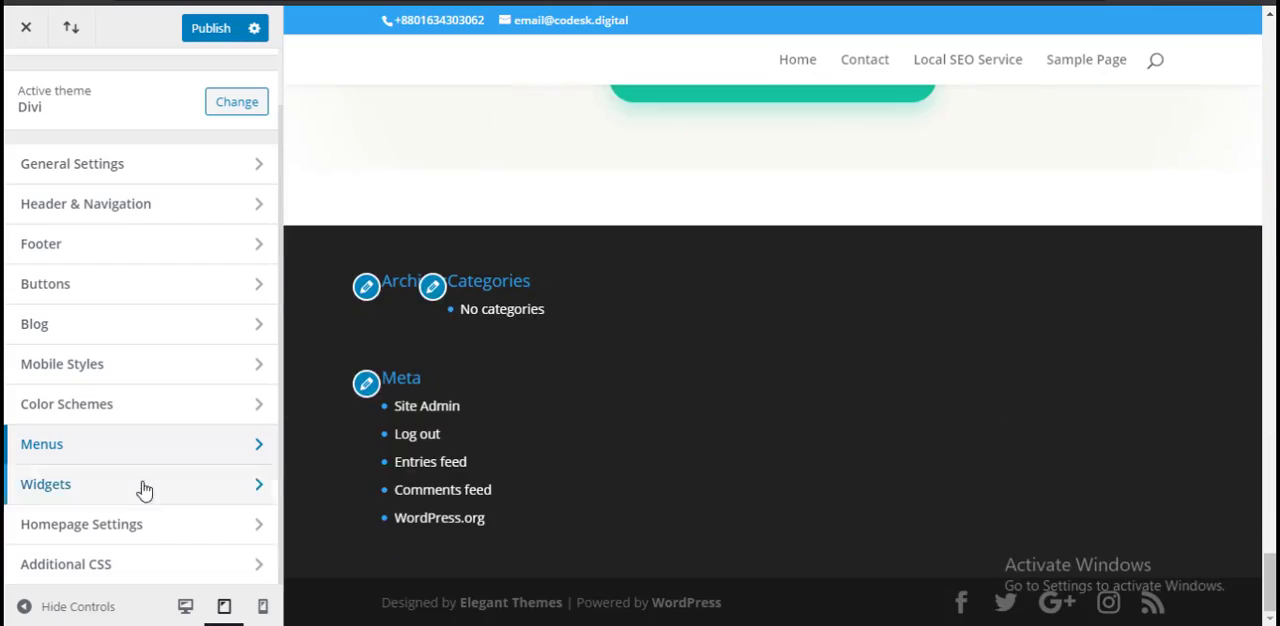
Step: Remove the Meta, Categories and Archives widgets from Footer Area #1 in the Widgets settings
{"action": "left_click", "coordinate": [123, 490]}
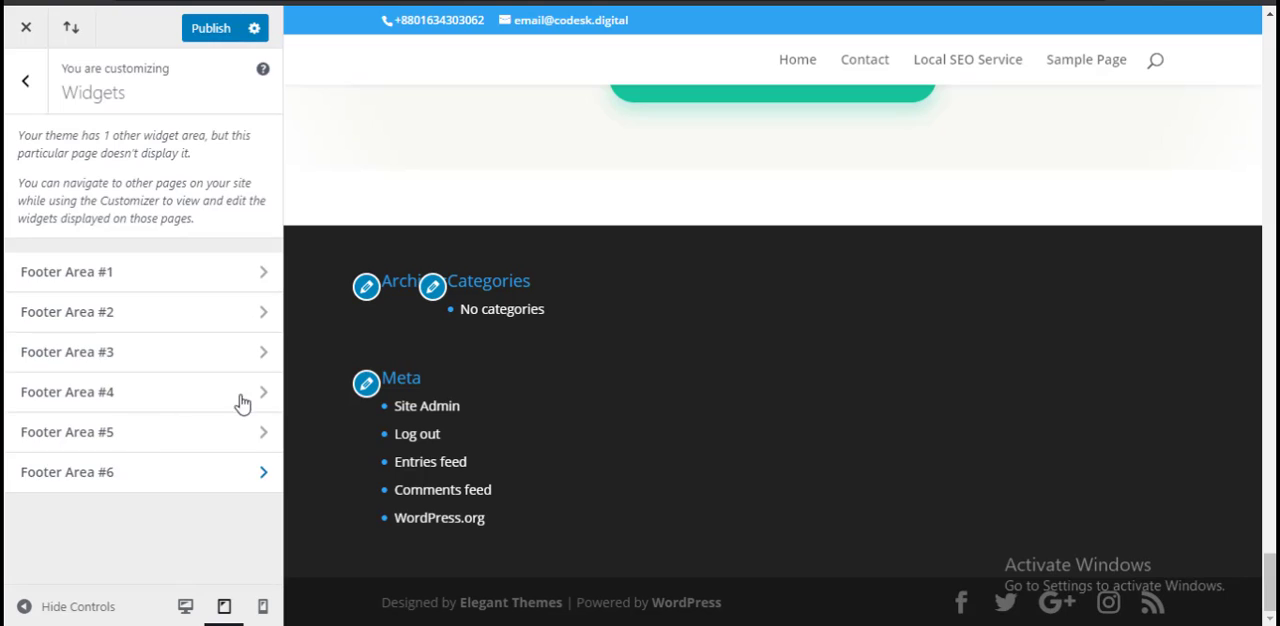
{"action": "left_click", "coordinate": [147, 281]}
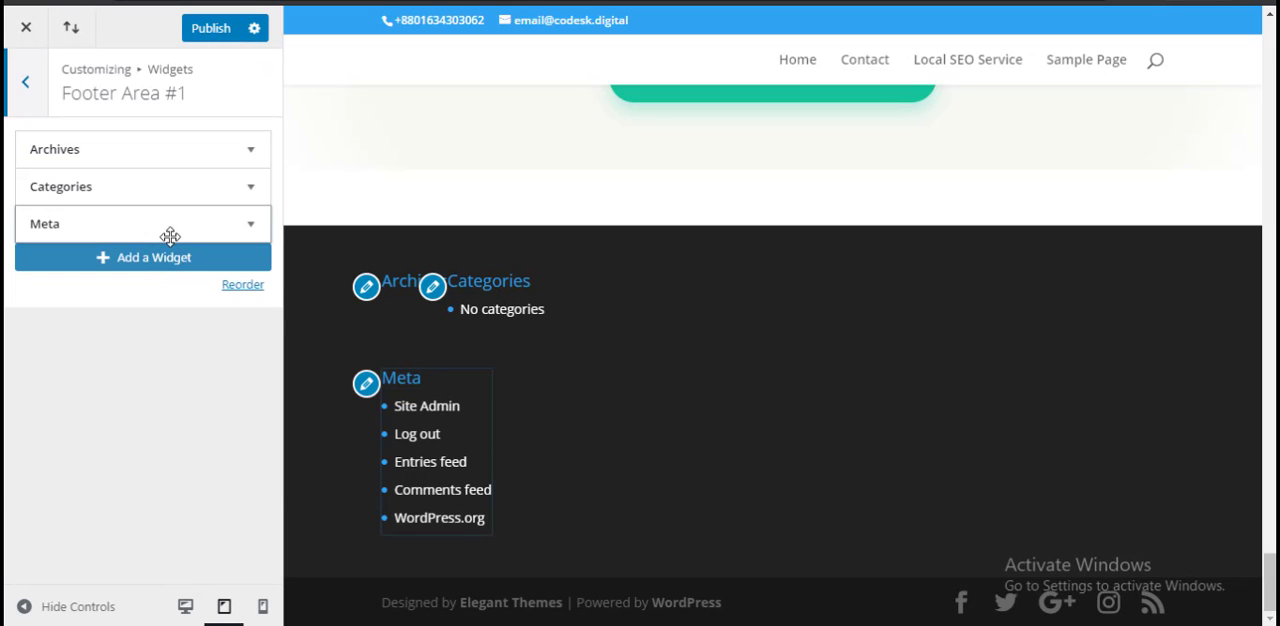
{"action": "left_click", "coordinate": [245, 230]}
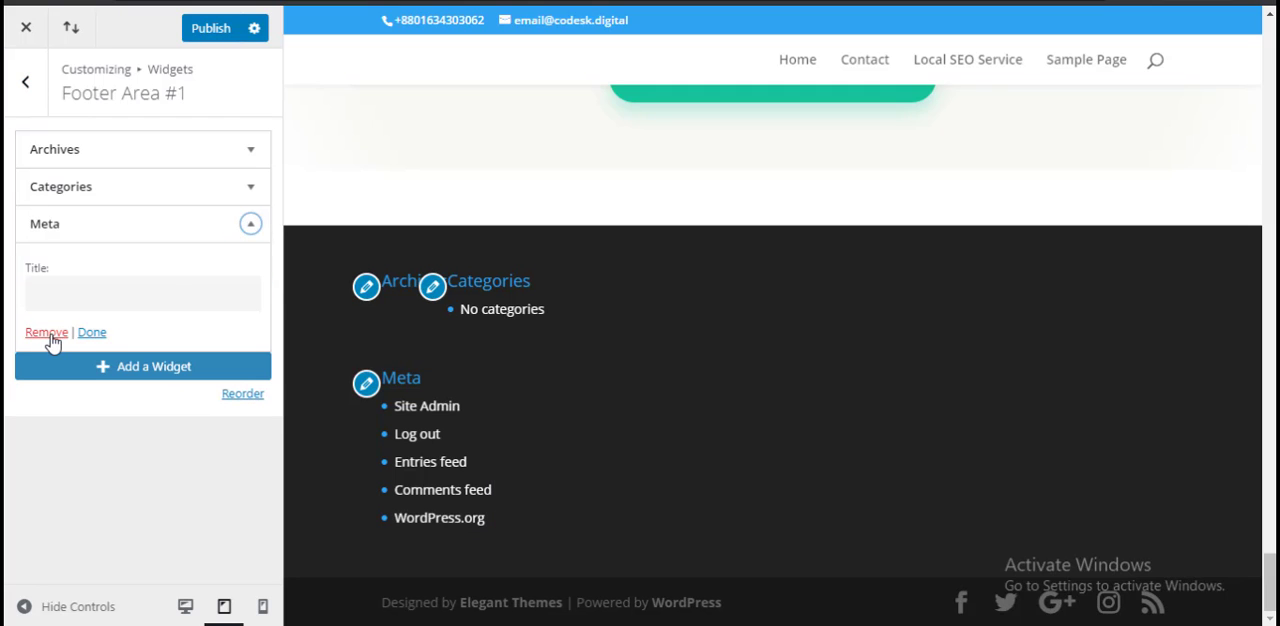
{"action": "left_click", "coordinate": [50, 336]}
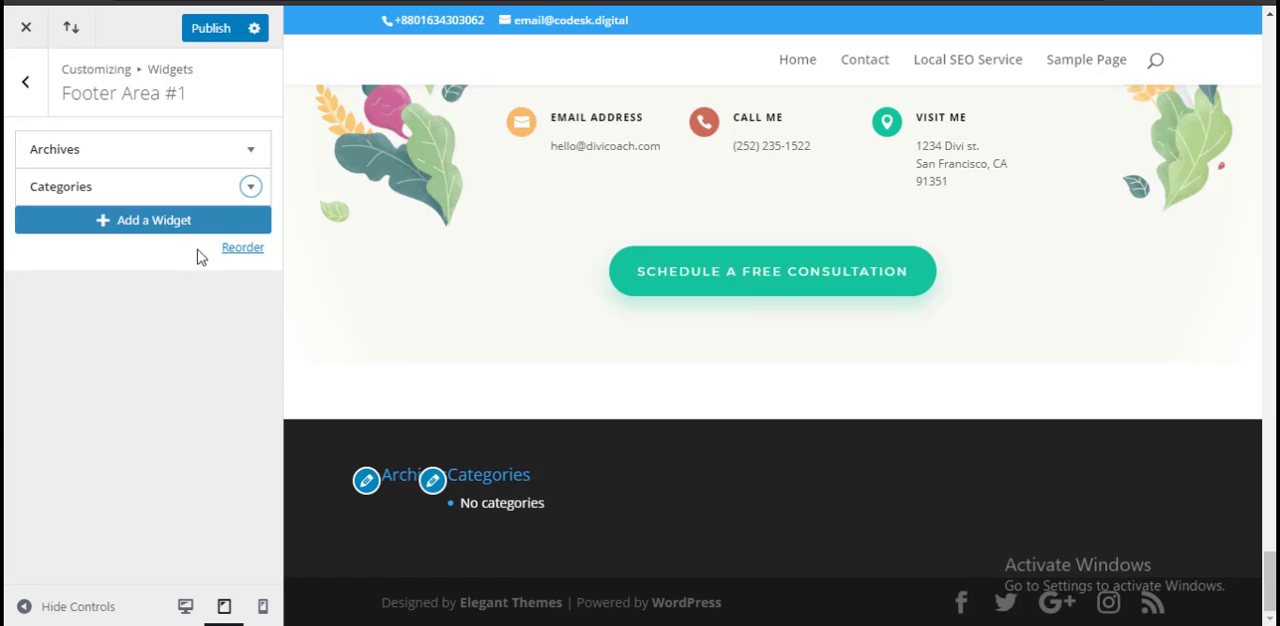
{"action": "left_click", "coordinate": [250, 187]}
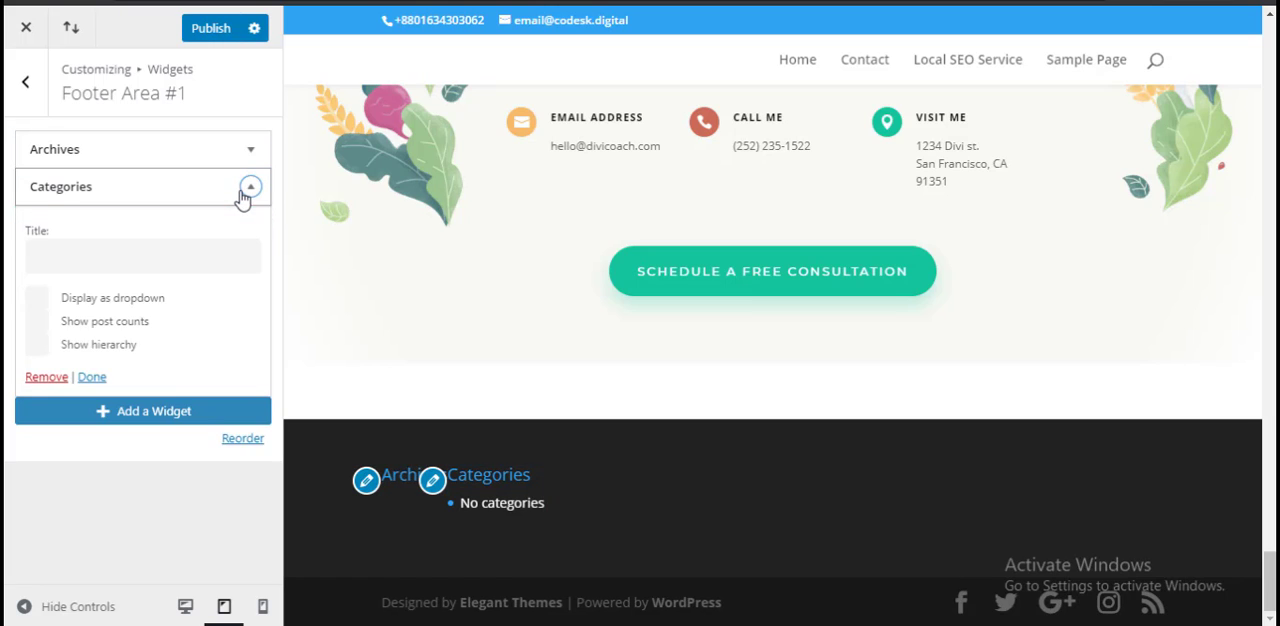
{"action": "left_click", "coordinate": [47, 377]}
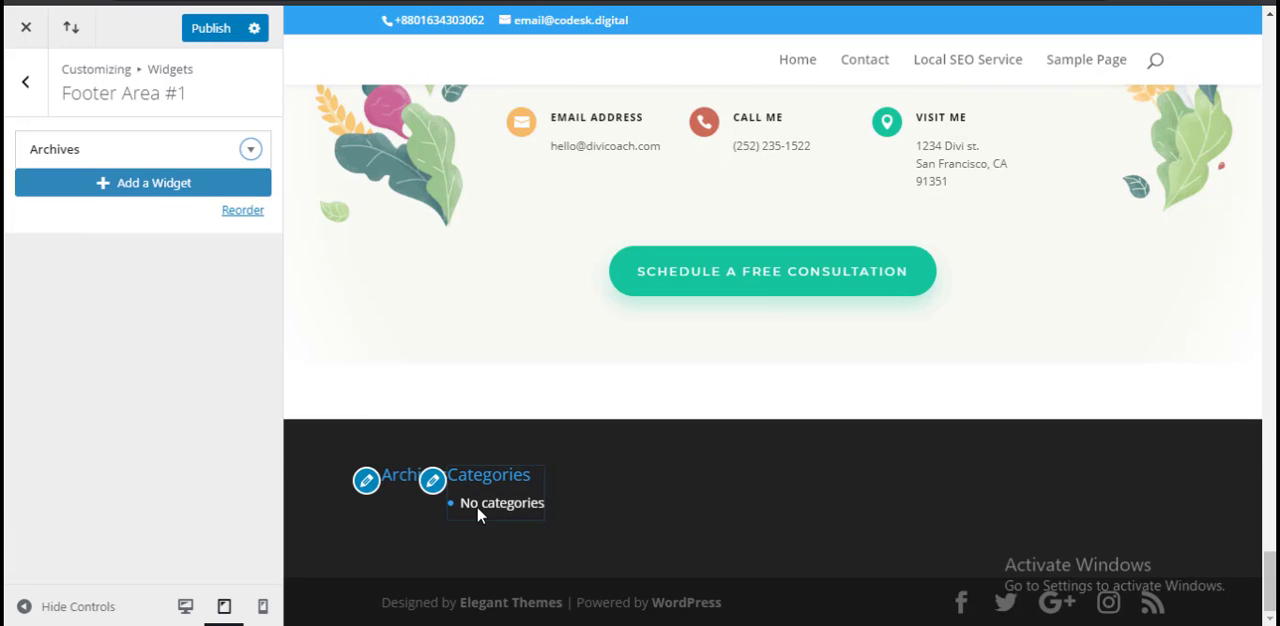
{"action": "left_click", "coordinate": [251, 150]}
{"action": "left_click", "coordinate": [47, 316]}
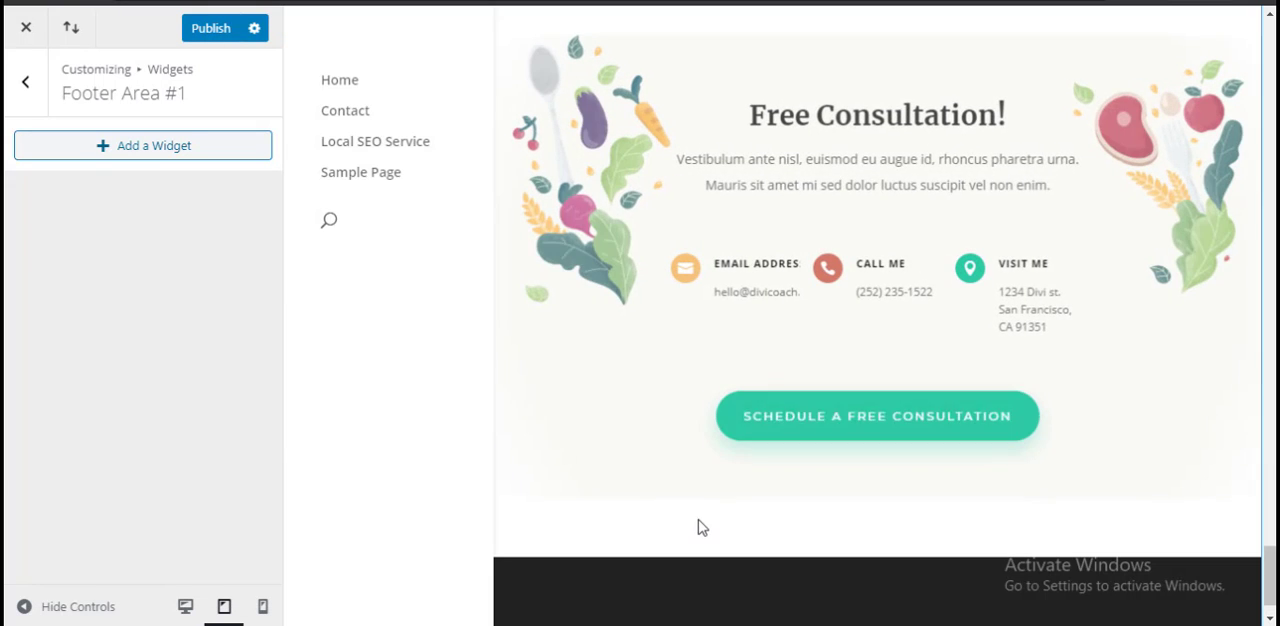
{"action": "scroll", "coordinate": [657, 531], "scroll_direction": "down", "scroll_amount": 1}
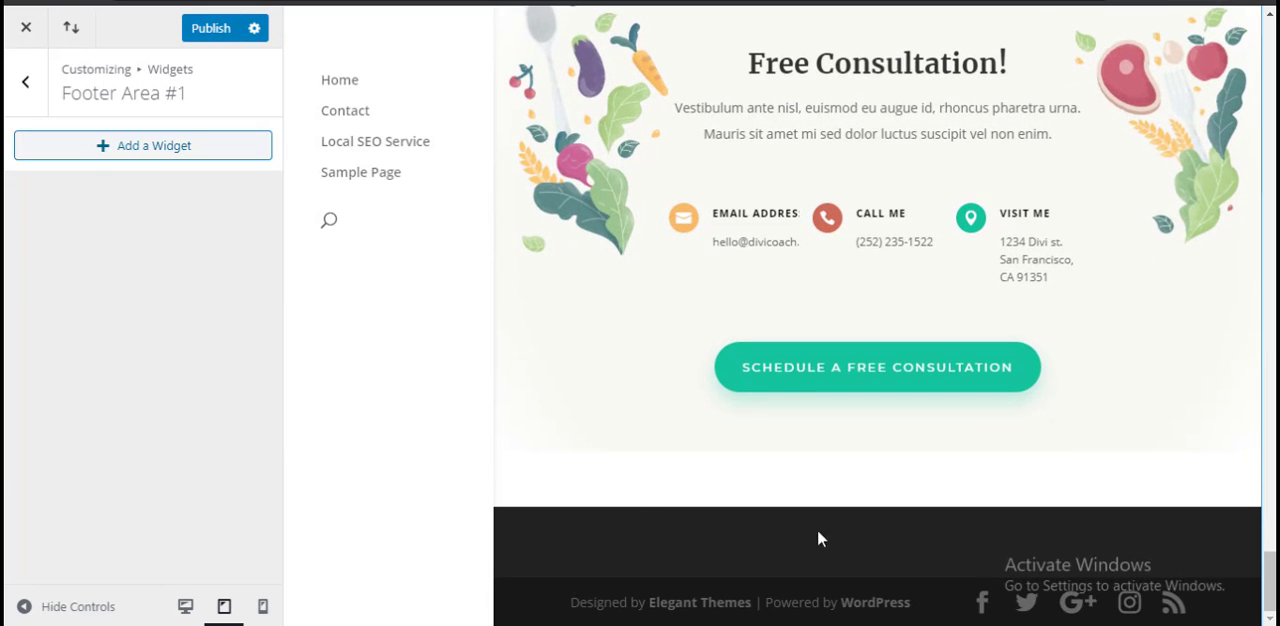
Step: Add a Pages widget to Footer Area #1 and check it in the footer preview
{"action": "left_click", "coordinate": [143, 154]}
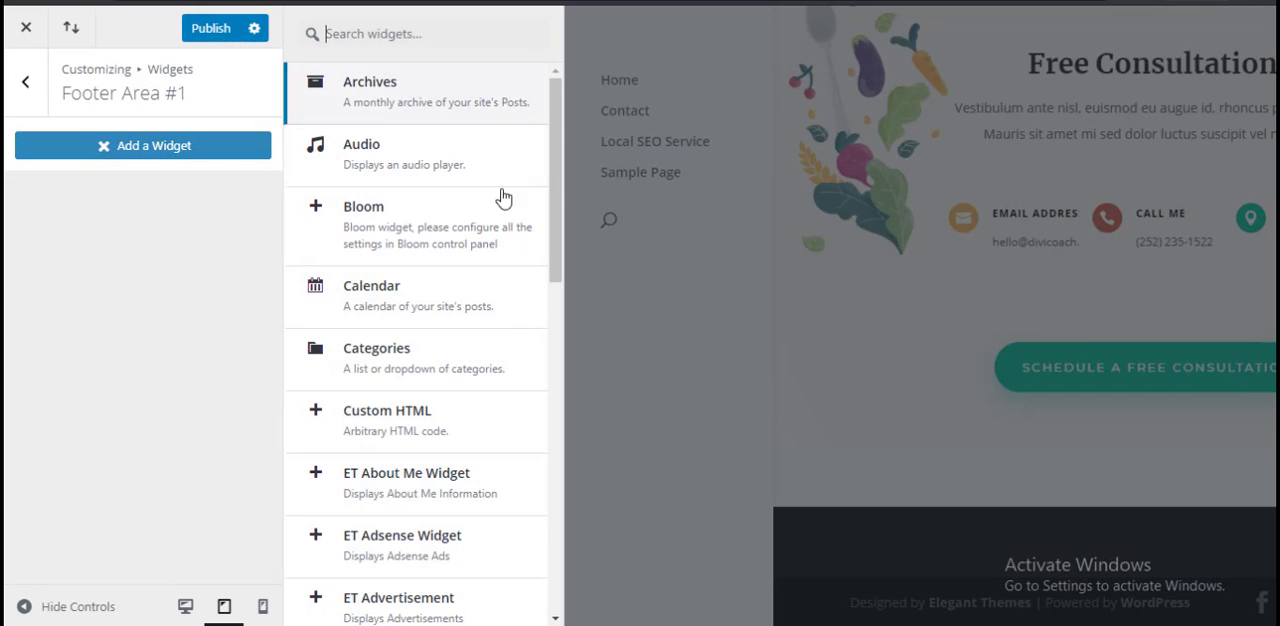
{"action": "scroll", "coordinate": [515, 322], "scroll_direction": "down", "scroll_amount": 1}
{"action": "scroll", "coordinate": [515, 340], "scroll_direction": "down", "scroll_amount": 3}
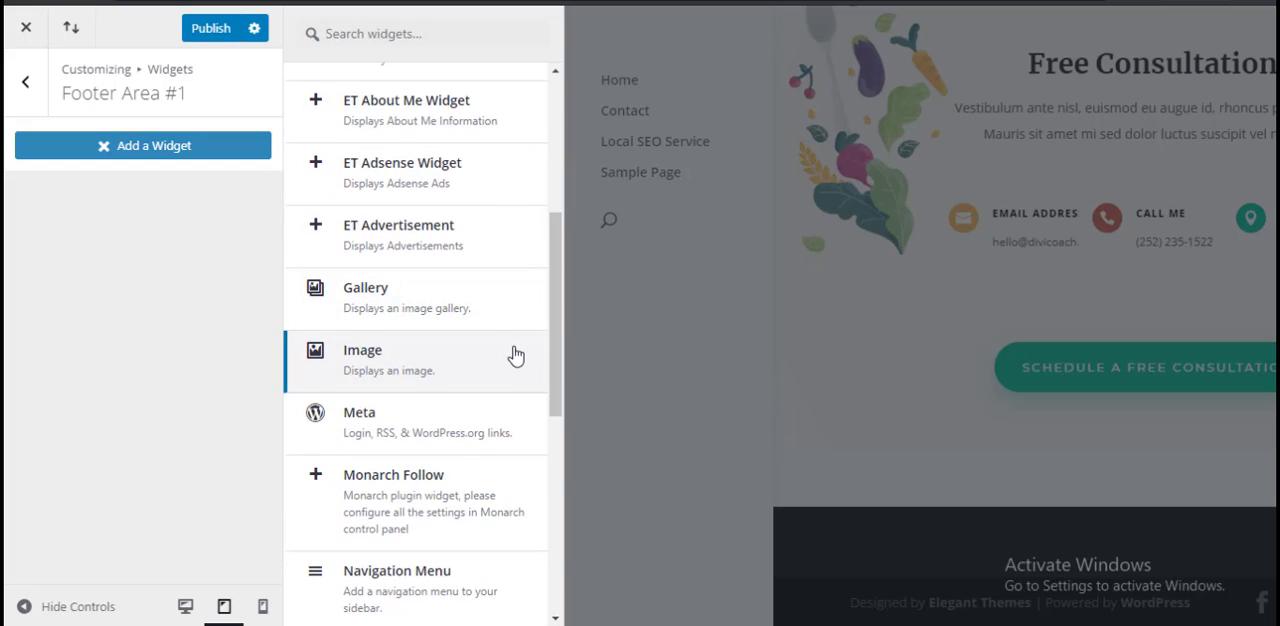
{"action": "scroll", "coordinate": [515, 355], "scroll_direction": "down", "scroll_amount": 2}
{"action": "scroll", "coordinate": [515, 362], "scroll_direction": "down", "scroll_amount": 4}
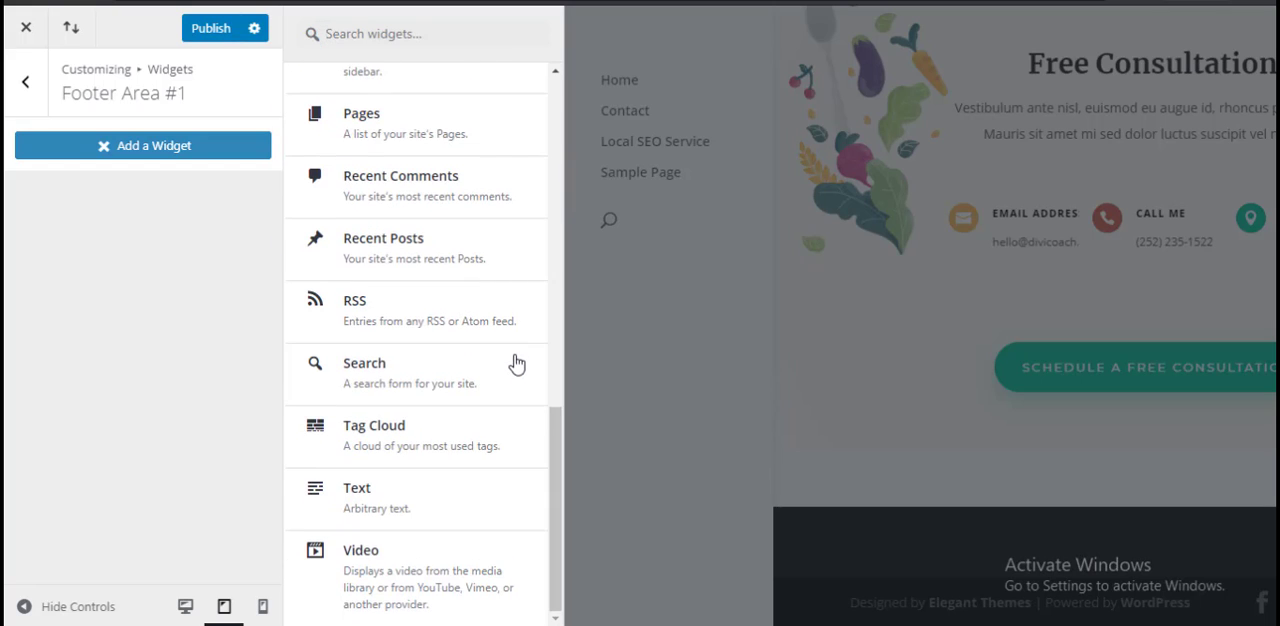
{"action": "scroll", "coordinate": [518, 355], "scroll_direction": "up", "scroll_amount": 2}
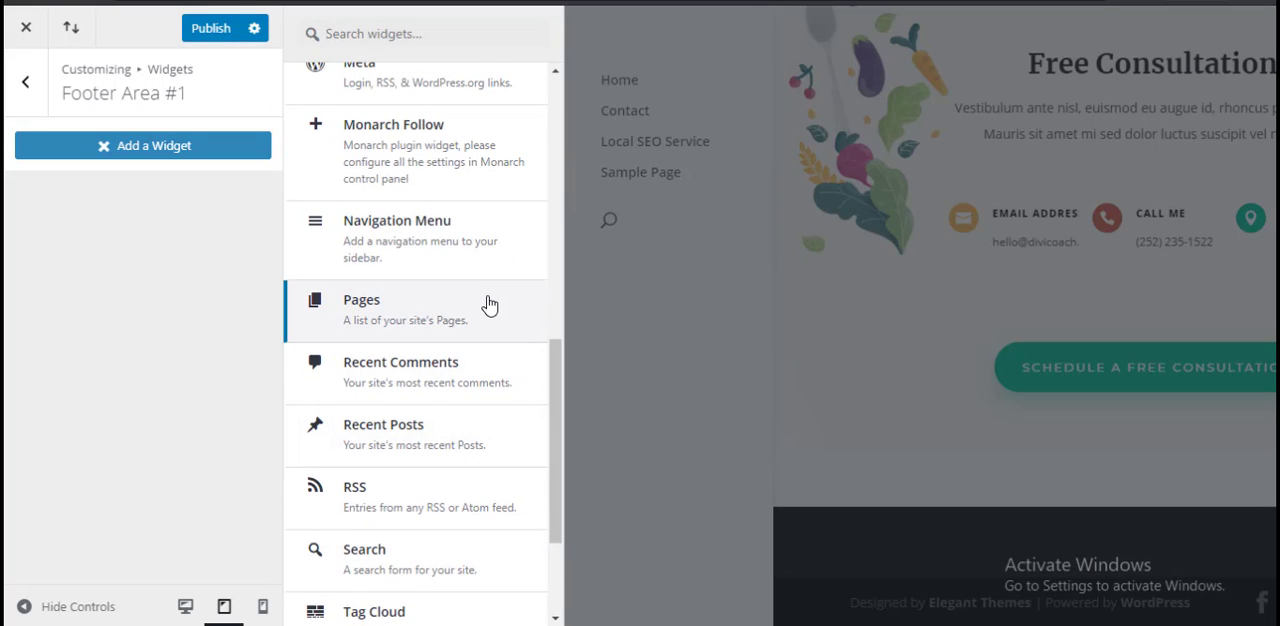
{"action": "left_click", "coordinate": [487, 300]}
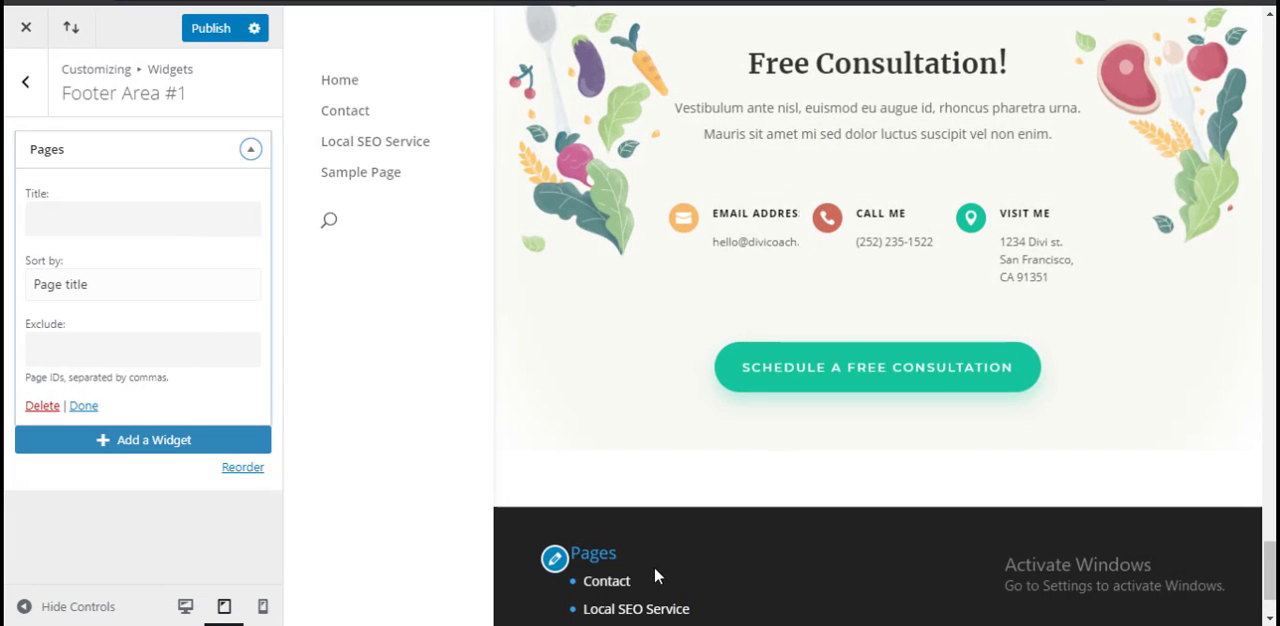
{"action": "scroll", "coordinate": [615, 600], "scroll_direction": "down", "scroll_amount": 2}
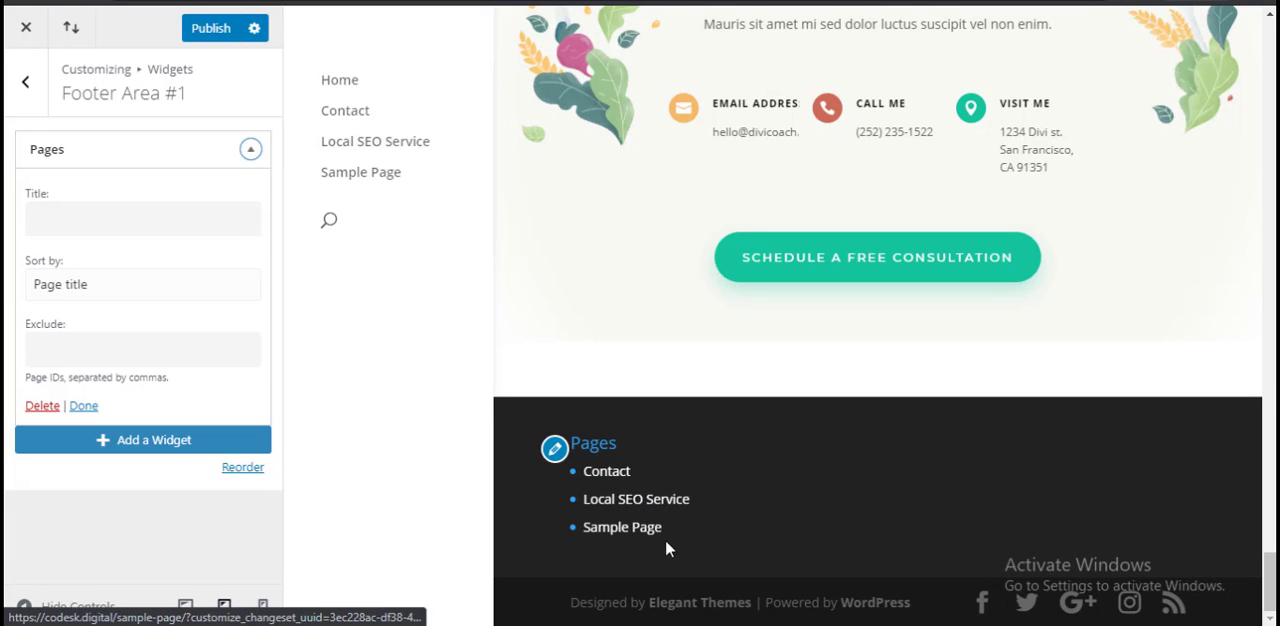
Step: Publish the footer widget changes and return to the main Customizer list
{"action": "left_click", "coordinate": [122, 444]}
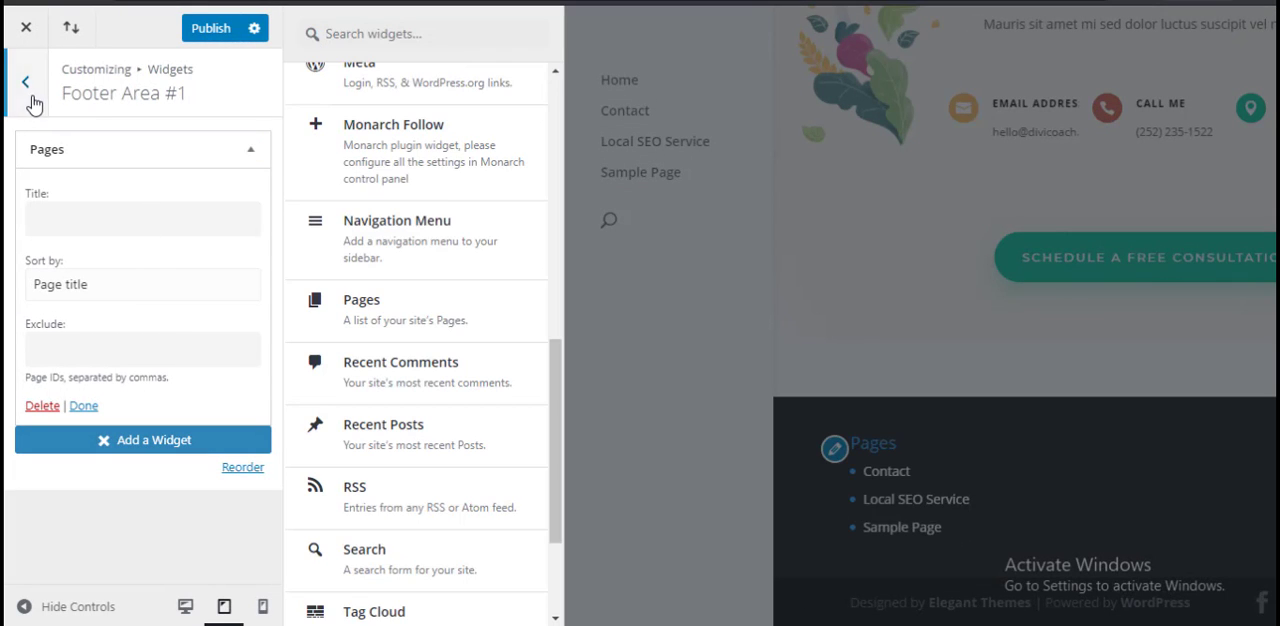
{"action": "left_click", "coordinate": [208, 32]}
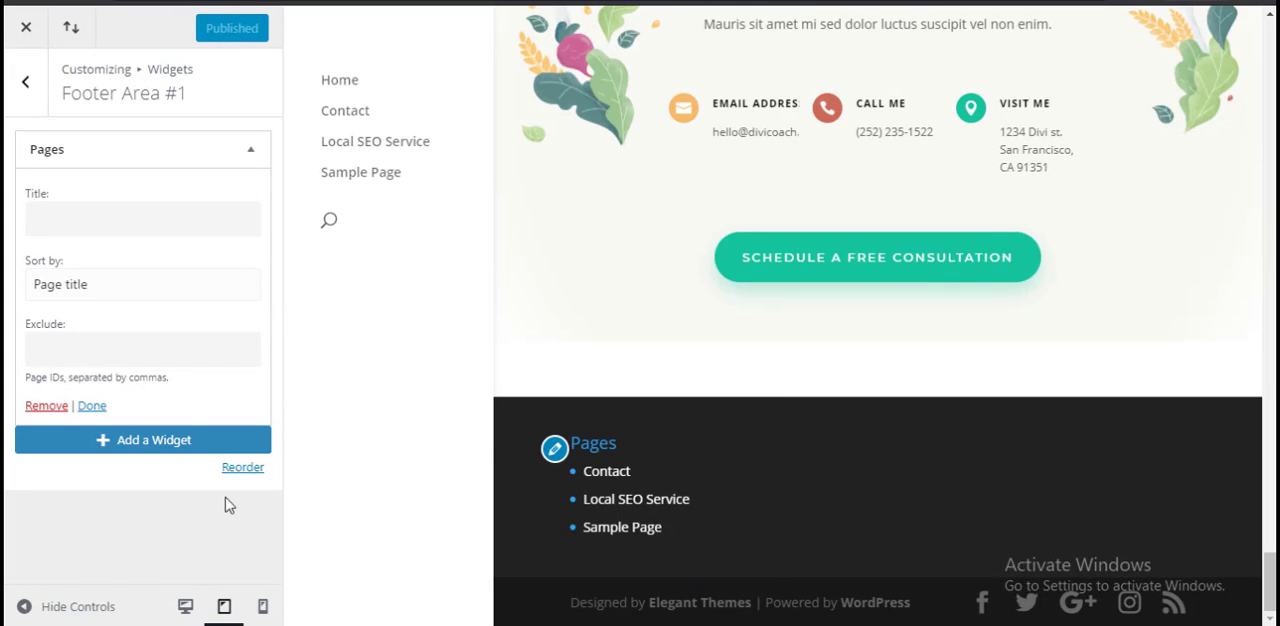
{"action": "left_click", "coordinate": [31, 98]}
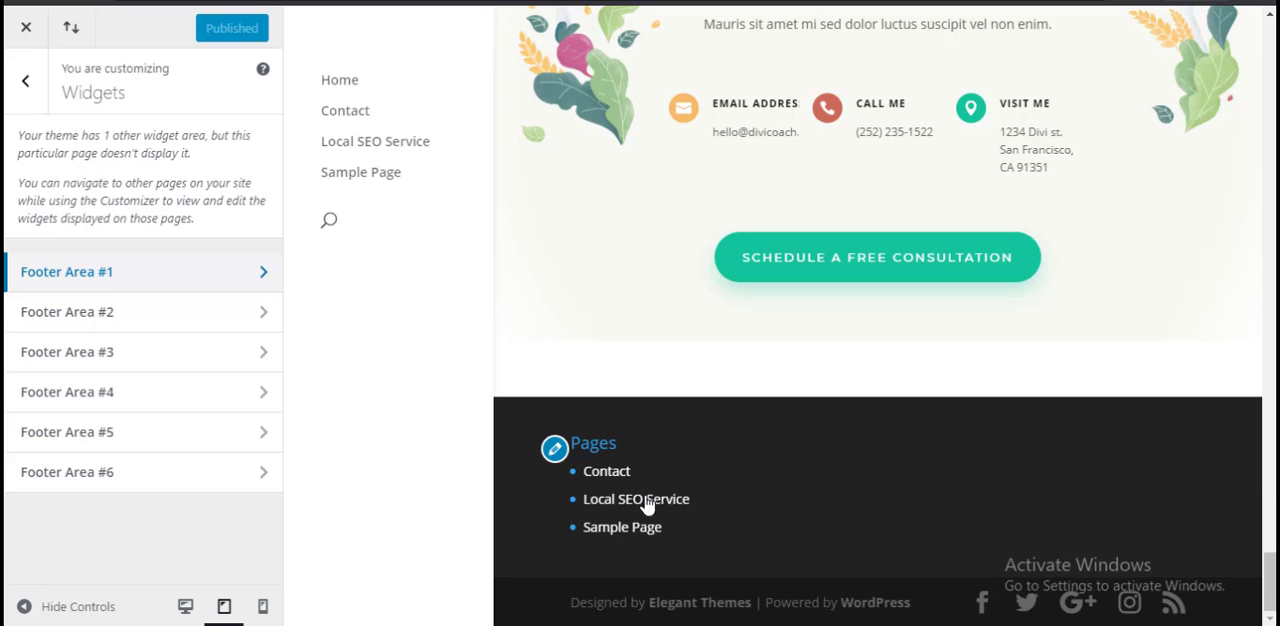
{"action": "left_click", "coordinate": [25, 88]}
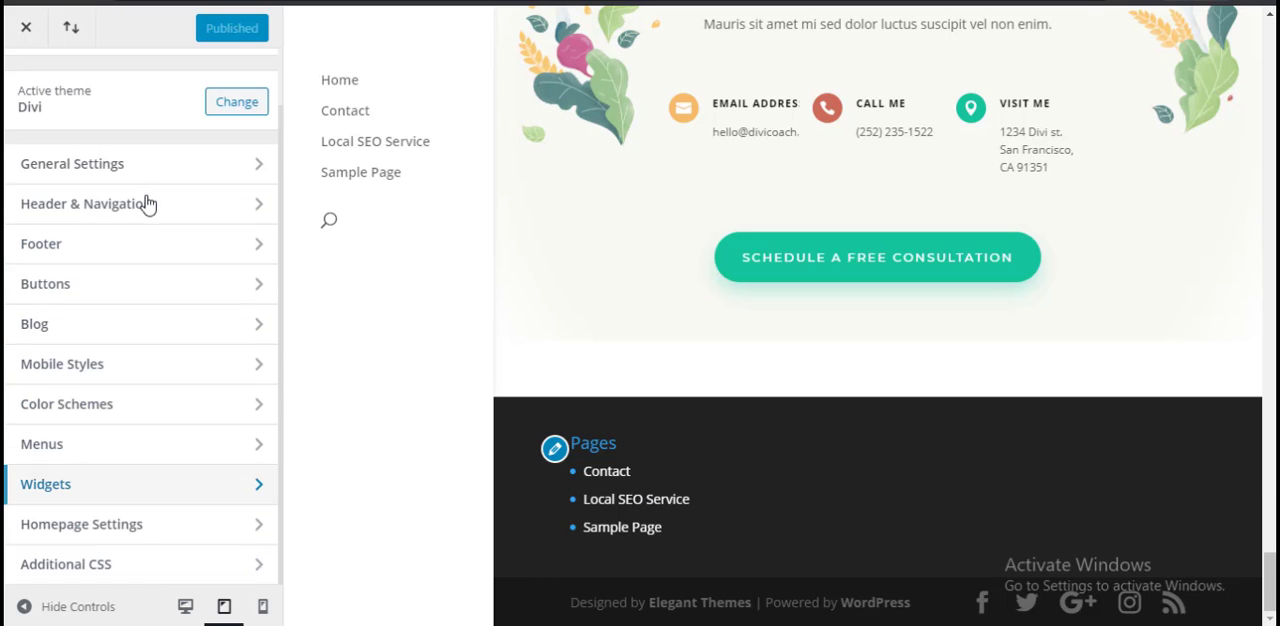
Step: In Homepage Settings, try displaying the latest posts as the homepage, and switch back to a static page
{"action": "left_click", "coordinate": [177, 525]}
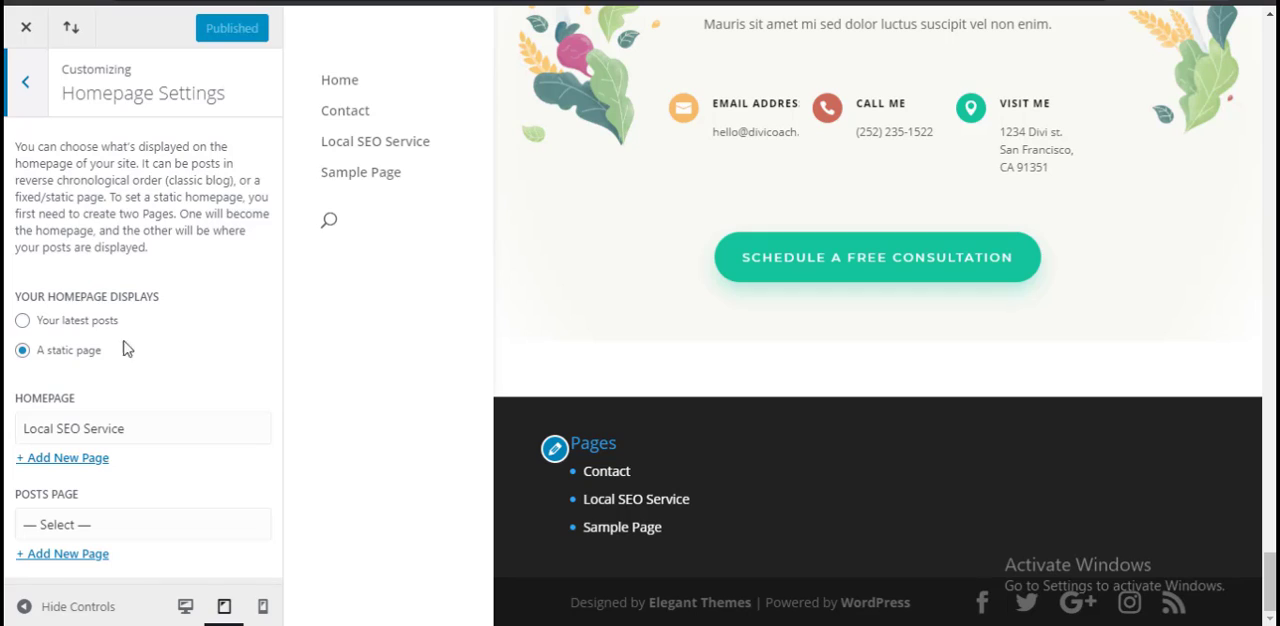
{"action": "scroll", "coordinate": [640, 284], "scroll_direction": "up", "scroll_amount": 20}
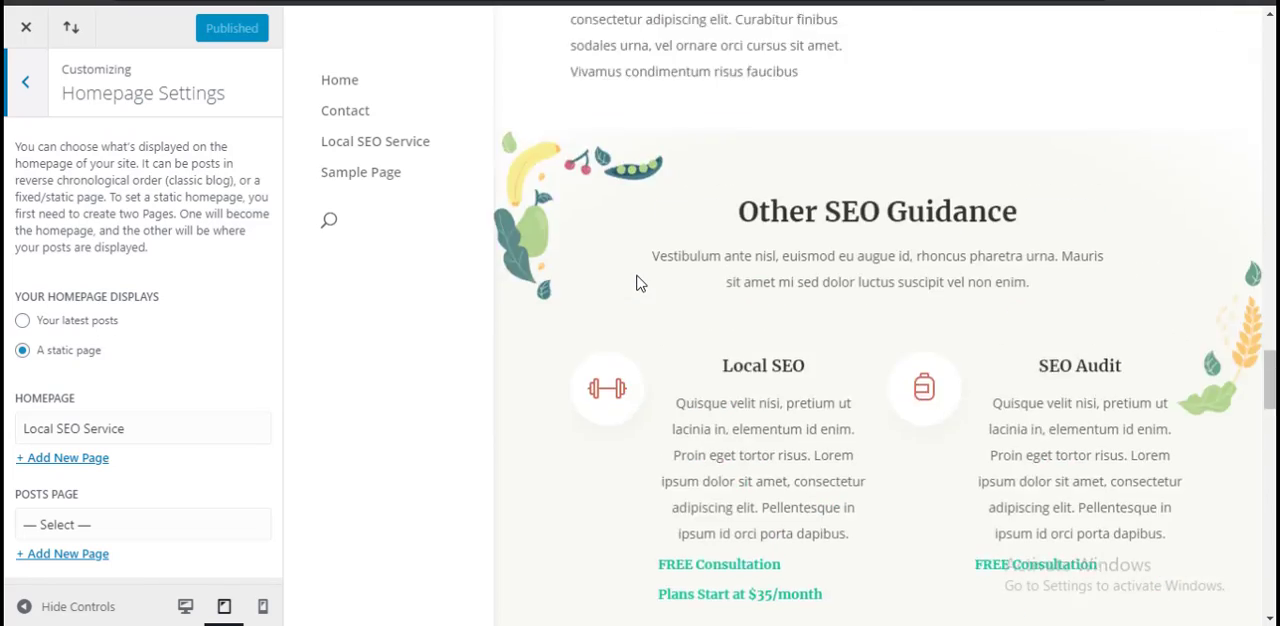
{"action": "scroll", "coordinate": [640, 284], "scroll_direction": "up", "scroll_amount": 5}
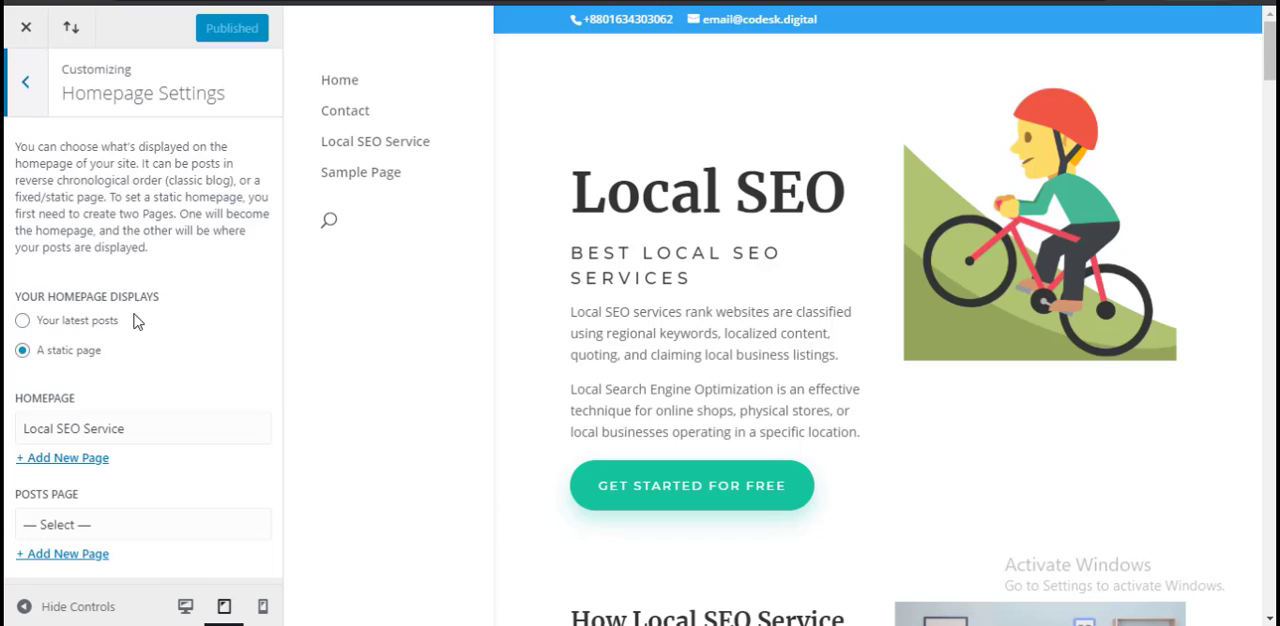
{"action": "left_click", "coordinate": [80, 322]}
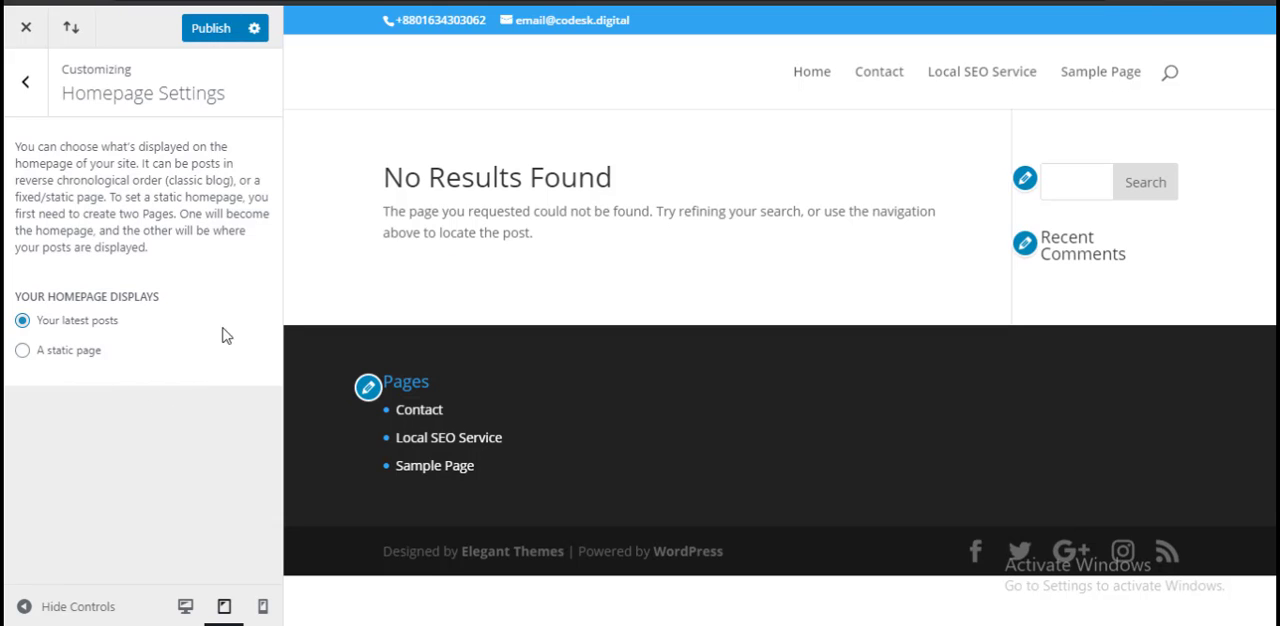
{"action": "left_click", "coordinate": [50, 352]}
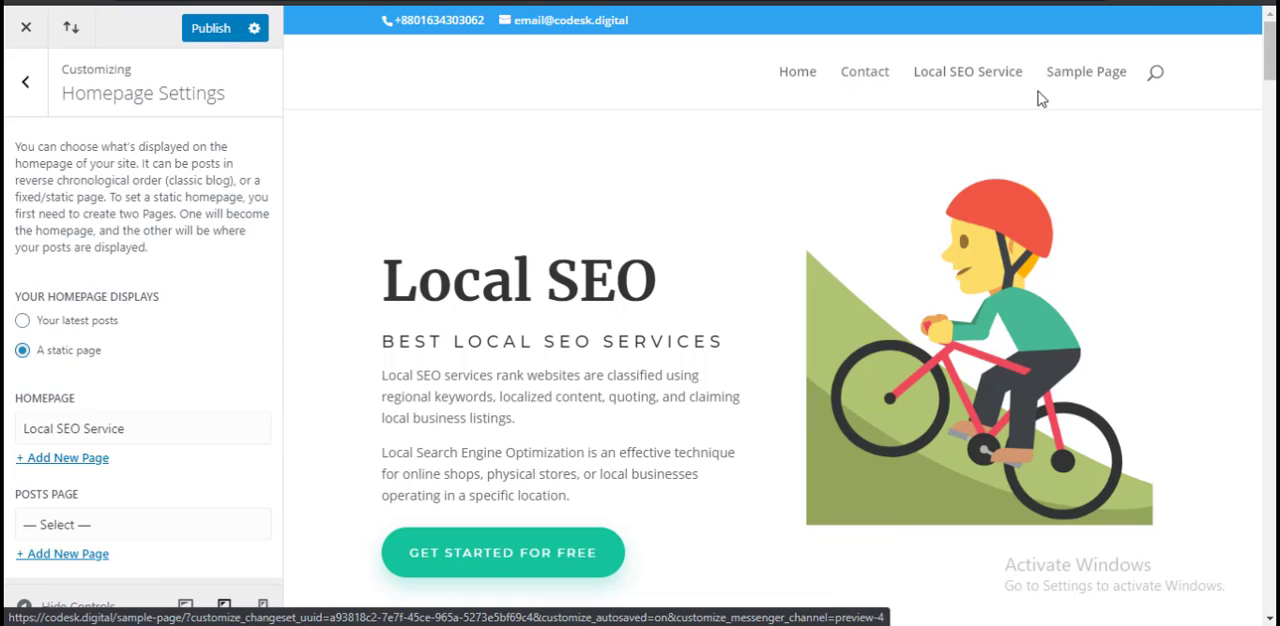
Step: Set the static homepage to the Contact page and look over its preview
{"action": "left_click", "coordinate": [125, 429]}
{"action": "left_click", "coordinate": [97, 476]}
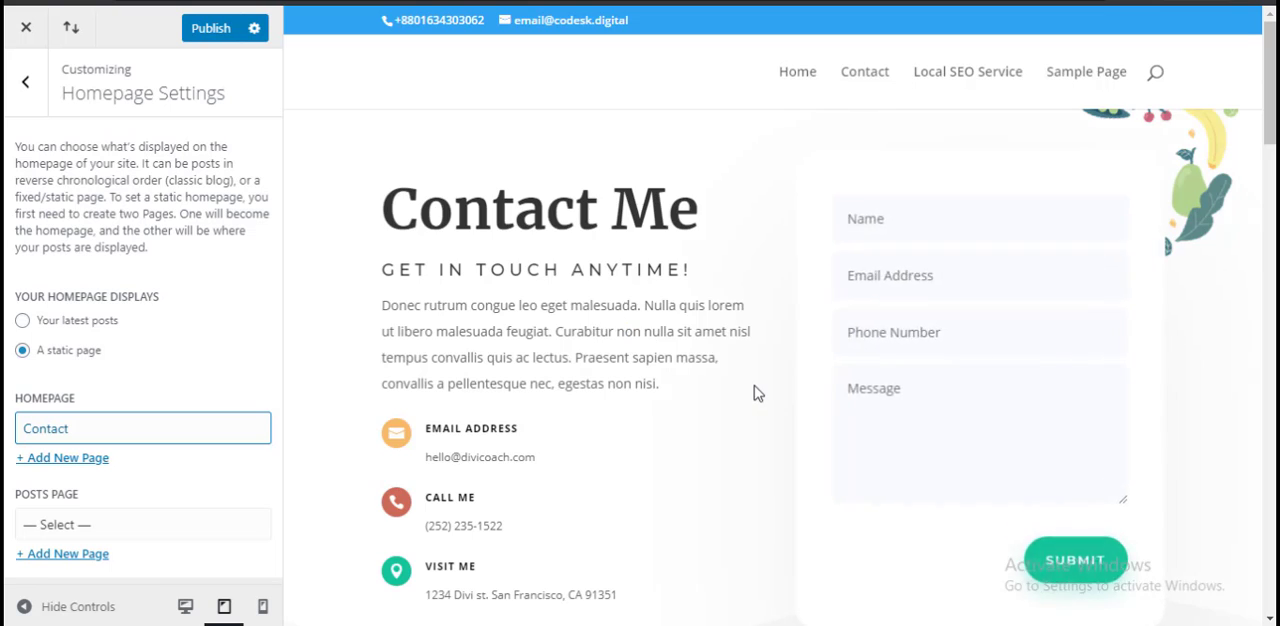
{"action": "scroll", "coordinate": [755, 391], "scroll_direction": "down", "scroll_amount": 5}
{"action": "scroll", "coordinate": [755, 389], "scroll_direction": "down", "scroll_amount": 4}
{"action": "scroll", "coordinate": [755, 389], "scroll_direction": "up", "scroll_amount": 9}
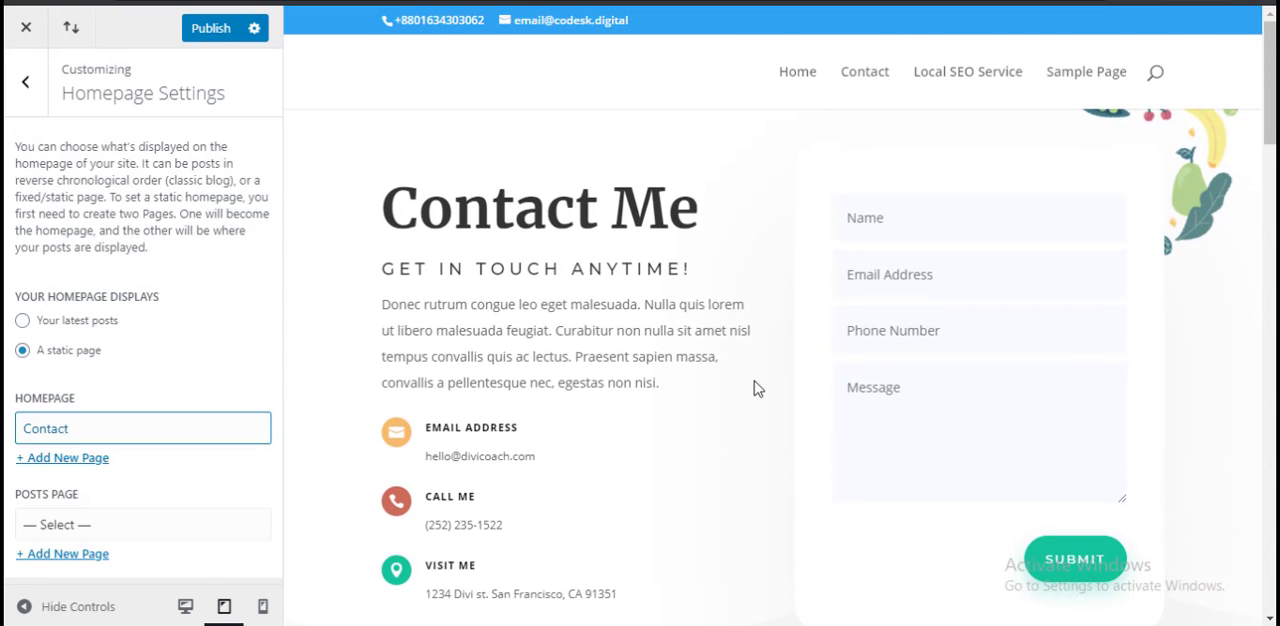
Step: Try Sample Page as the static homepage, and set it back to Local SEO Service
{"action": "left_click", "coordinate": [138, 428]}
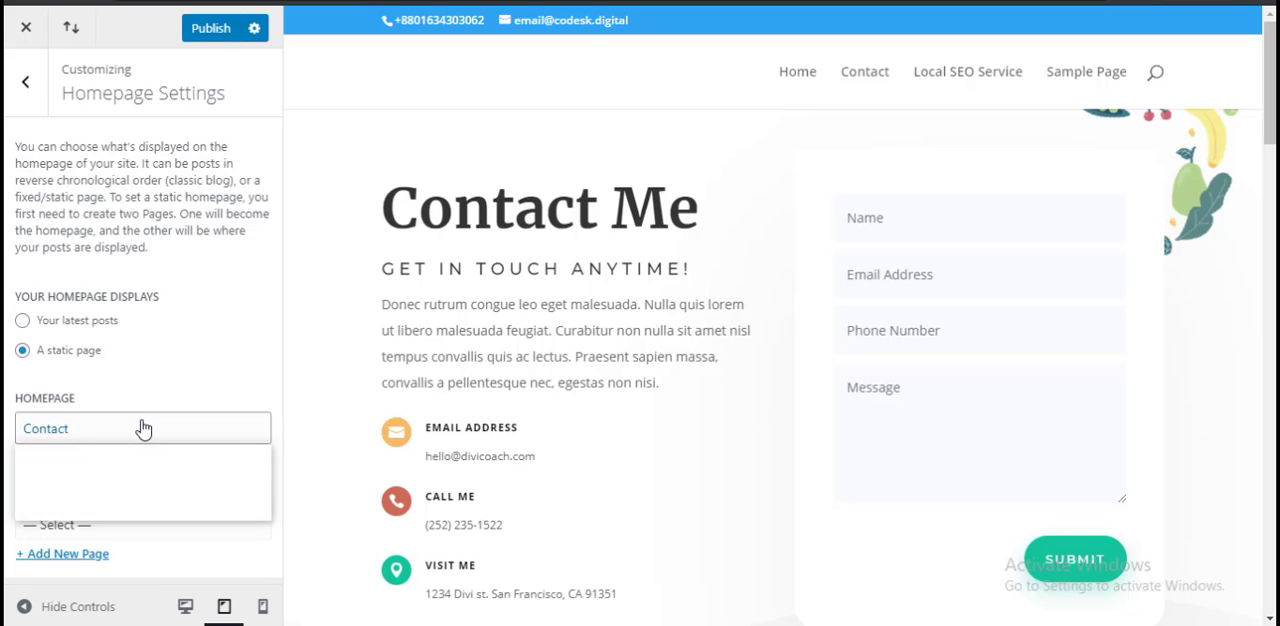
{"action": "left_click", "coordinate": [130, 513]}
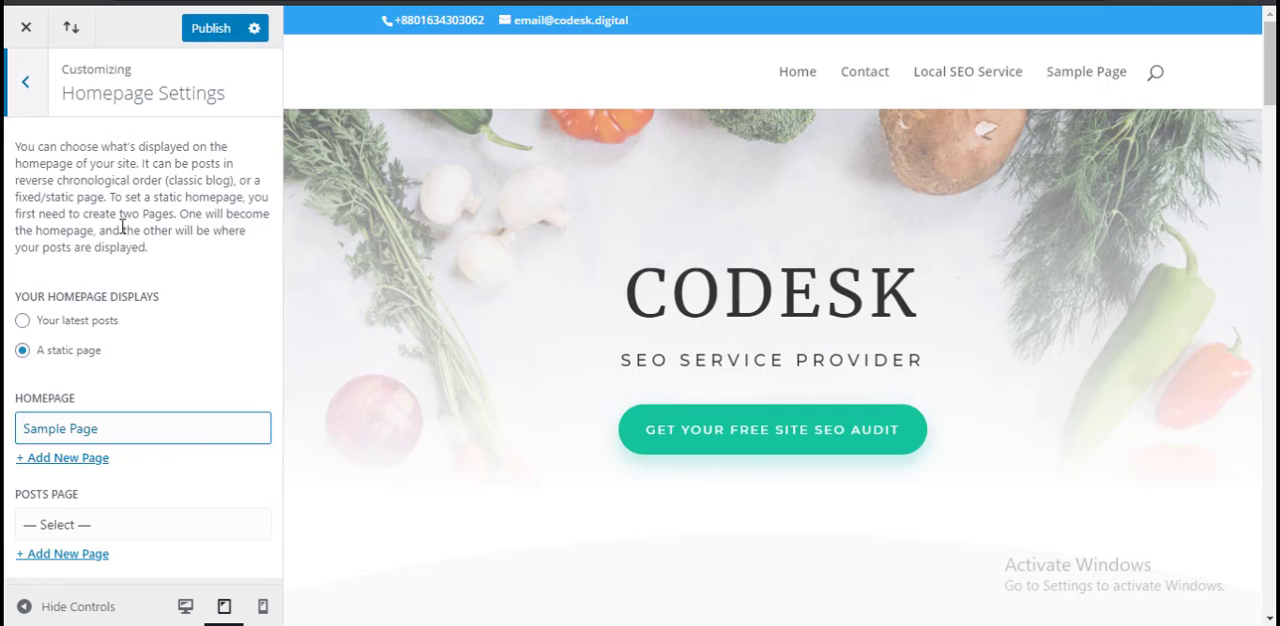
{"action": "left_click", "coordinate": [176, 429]}
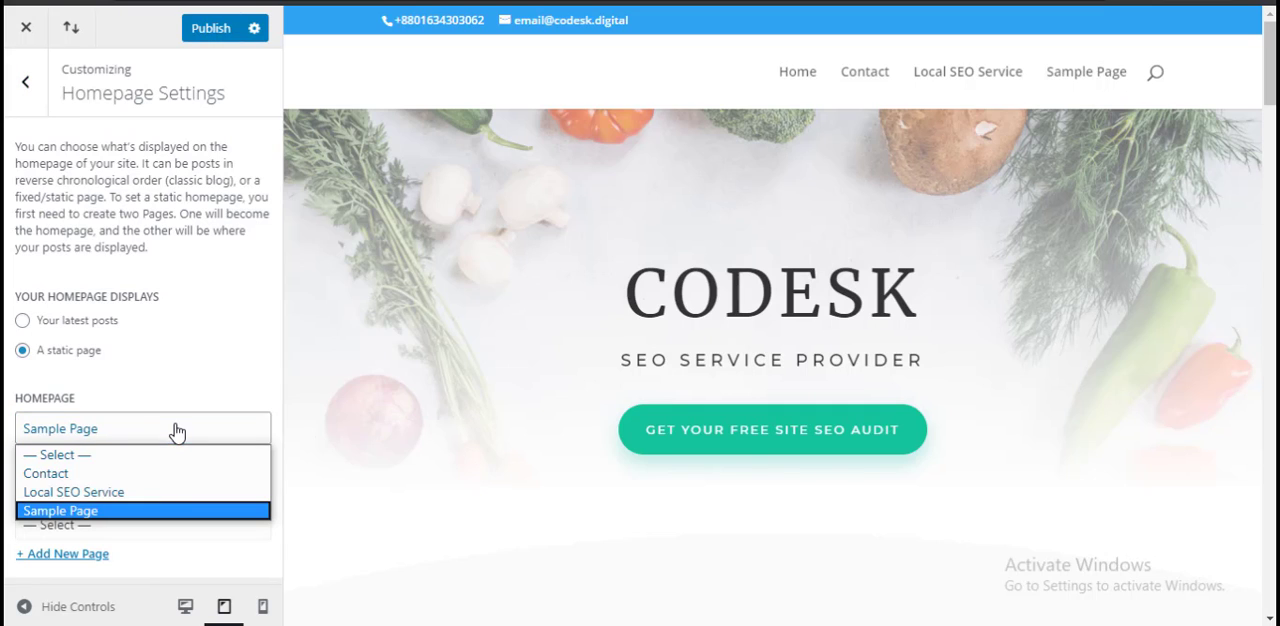
{"action": "left_click", "coordinate": [150, 491]}
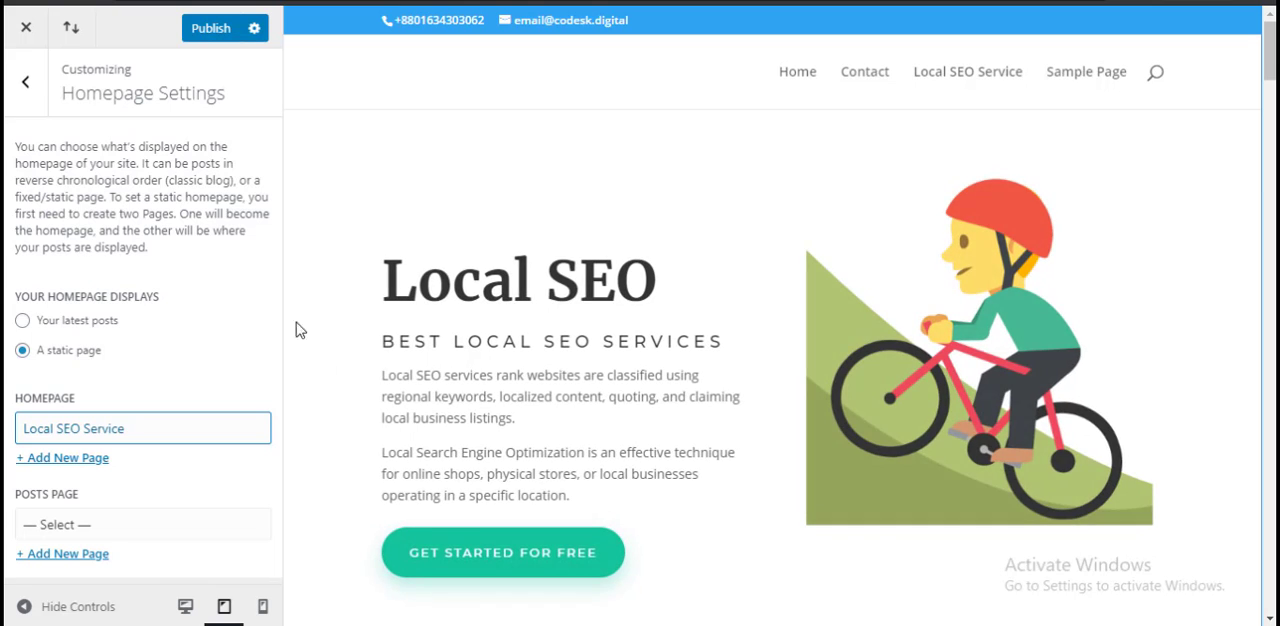
Step: Close the Customizer from its main list, discarding the unpublished changes
{"action": "left_click", "coordinate": [27, 84]}
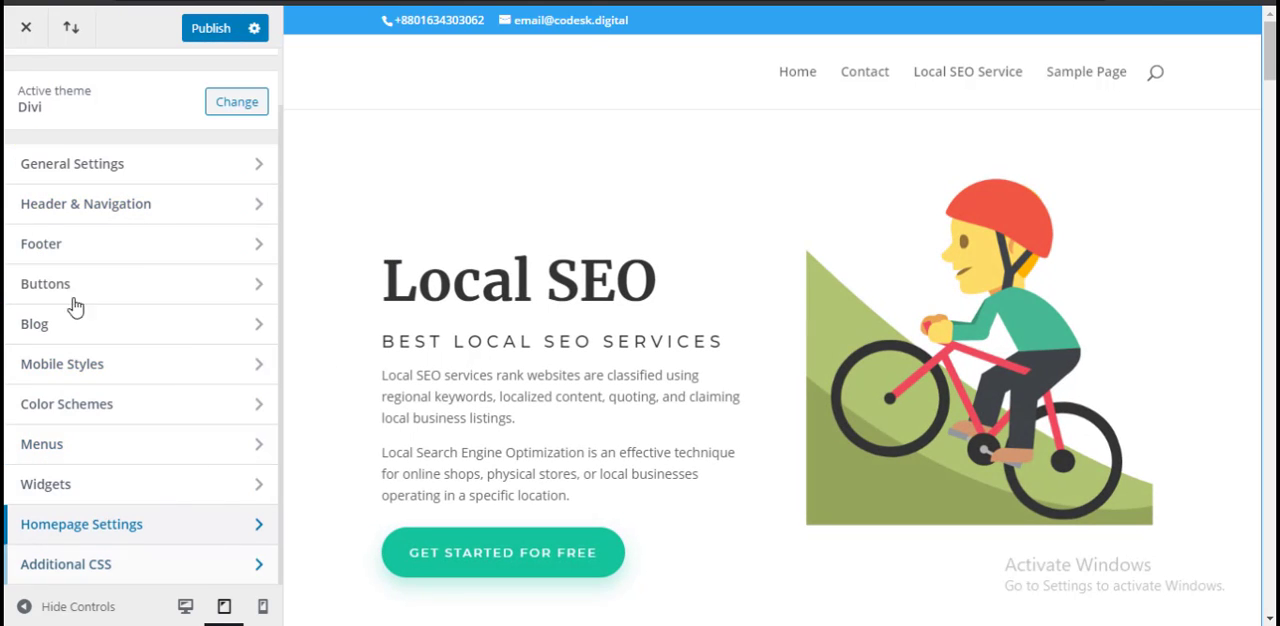
{"action": "left_click", "coordinate": [26, 28]}
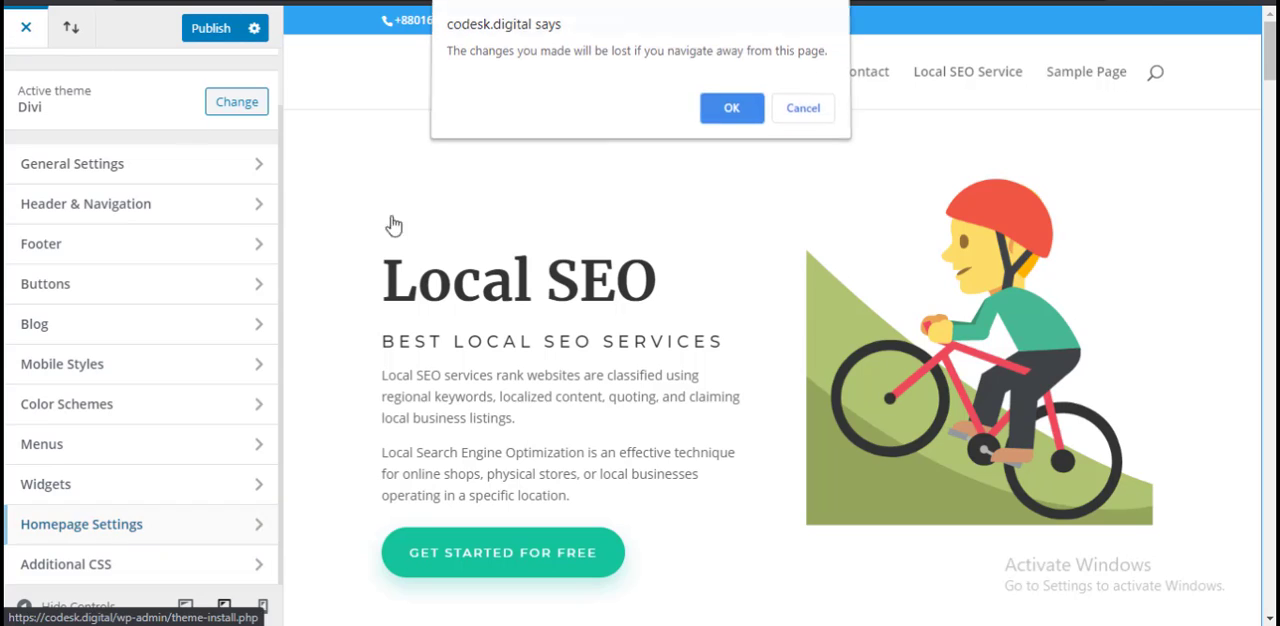
{"action": "left_click", "coordinate": [732, 106]}
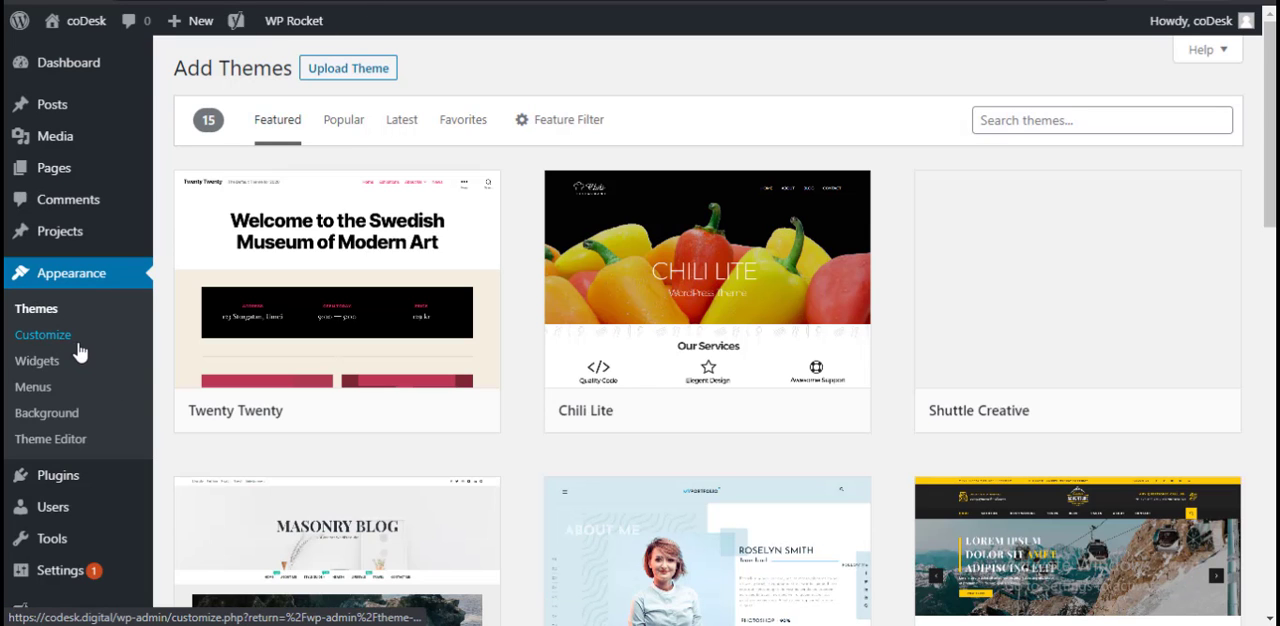
Step: Open the Menus settings and create a new menu named Main Menu
{"action": "left_click", "coordinate": [50, 400]}
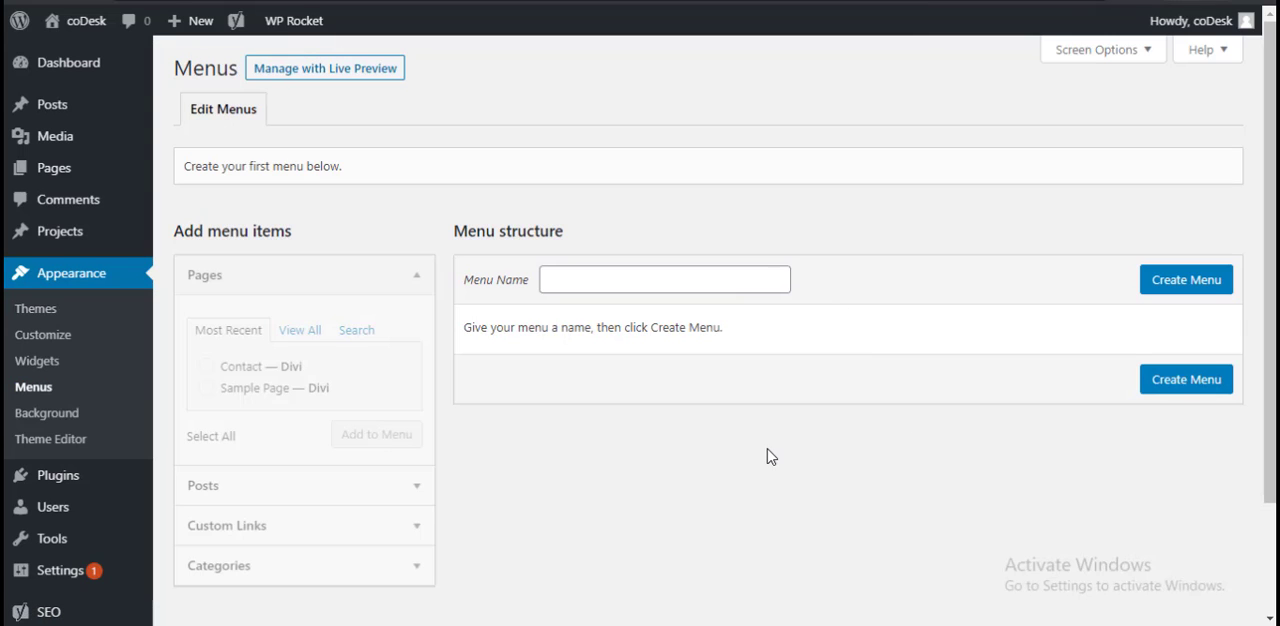
{"action": "scroll", "coordinate": [822, 461], "scroll_direction": "down", "scroll_amount": 2}
{"action": "scroll", "coordinate": [822, 461], "scroll_direction": "up", "scroll_amount": 2}
{"action": "left_click", "coordinate": [573, 274]}
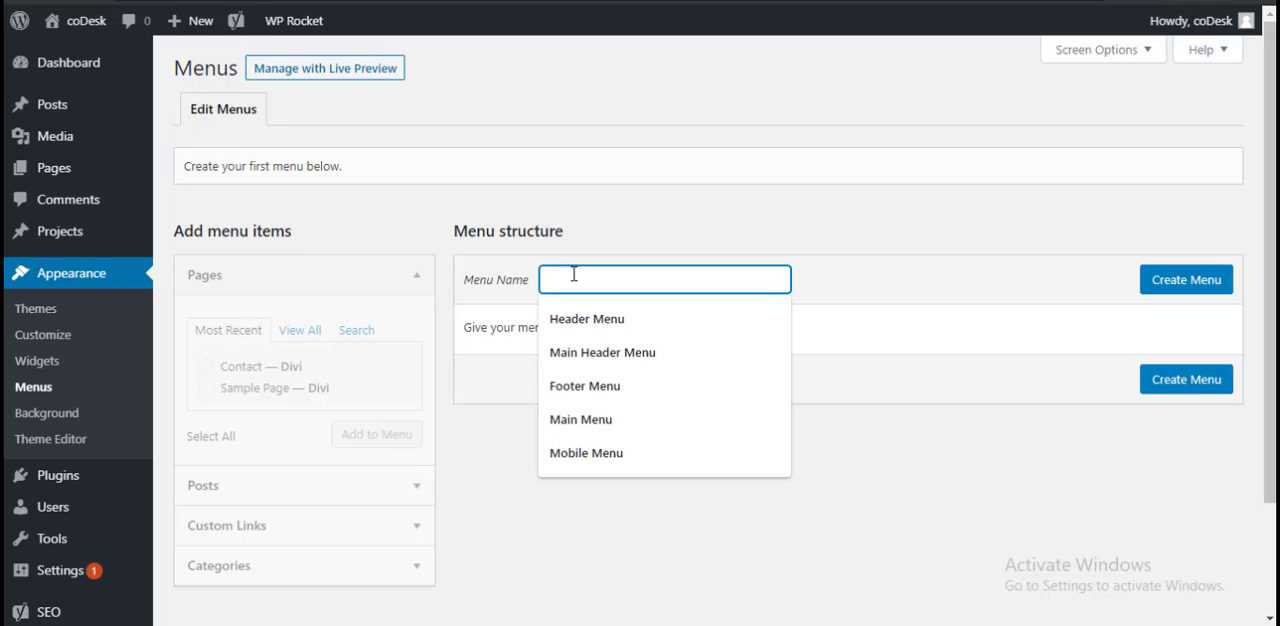
{"action": "left_click", "coordinate": [598, 420]}
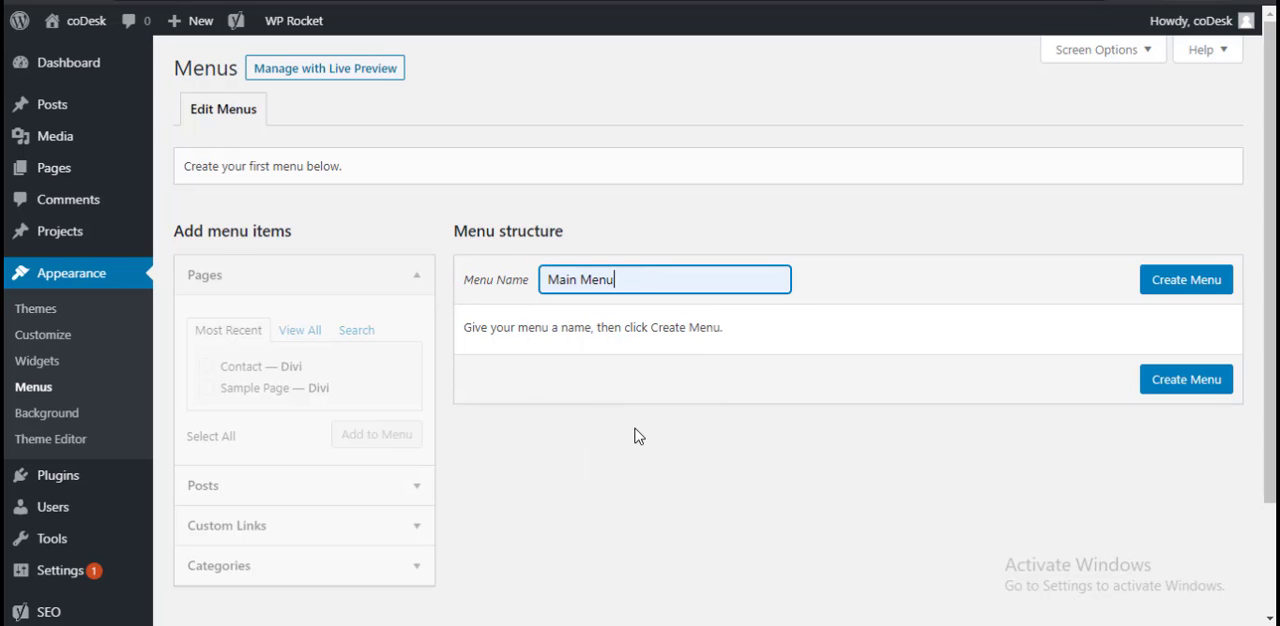
{"action": "left_click", "coordinate": [1186, 290]}
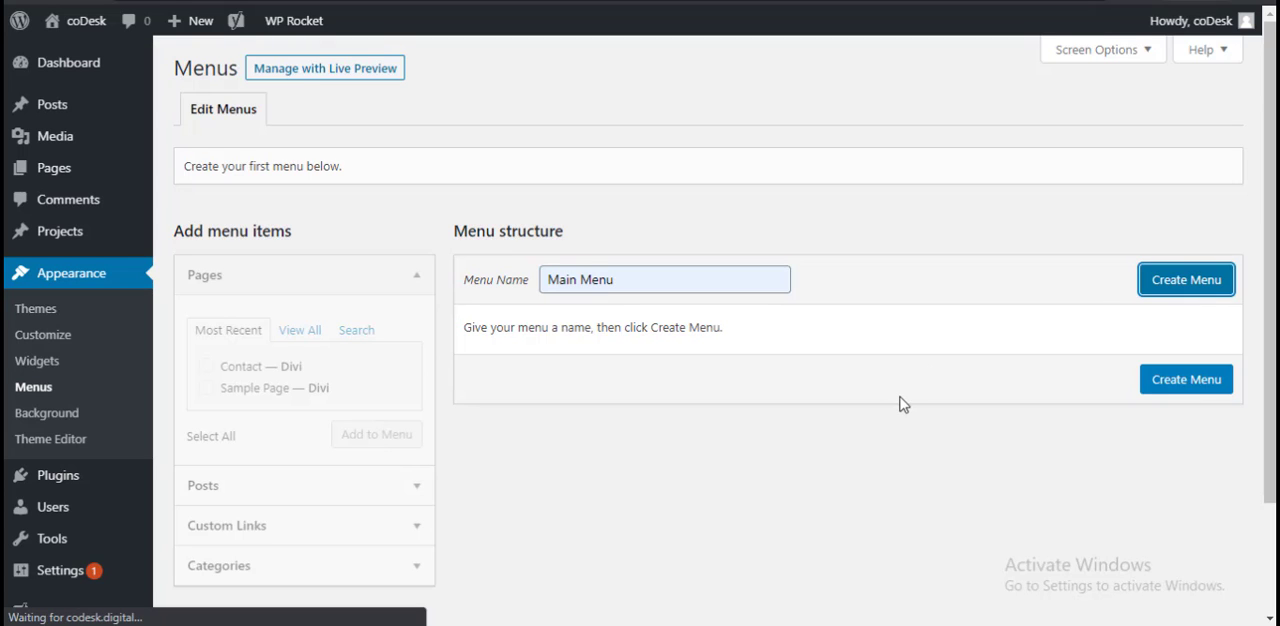
Step: Add the Contact and Local SEO Service pages to the Main Menu
{"action": "scroll", "coordinate": [918, 404], "scroll_direction": "down", "scroll_amount": 2}
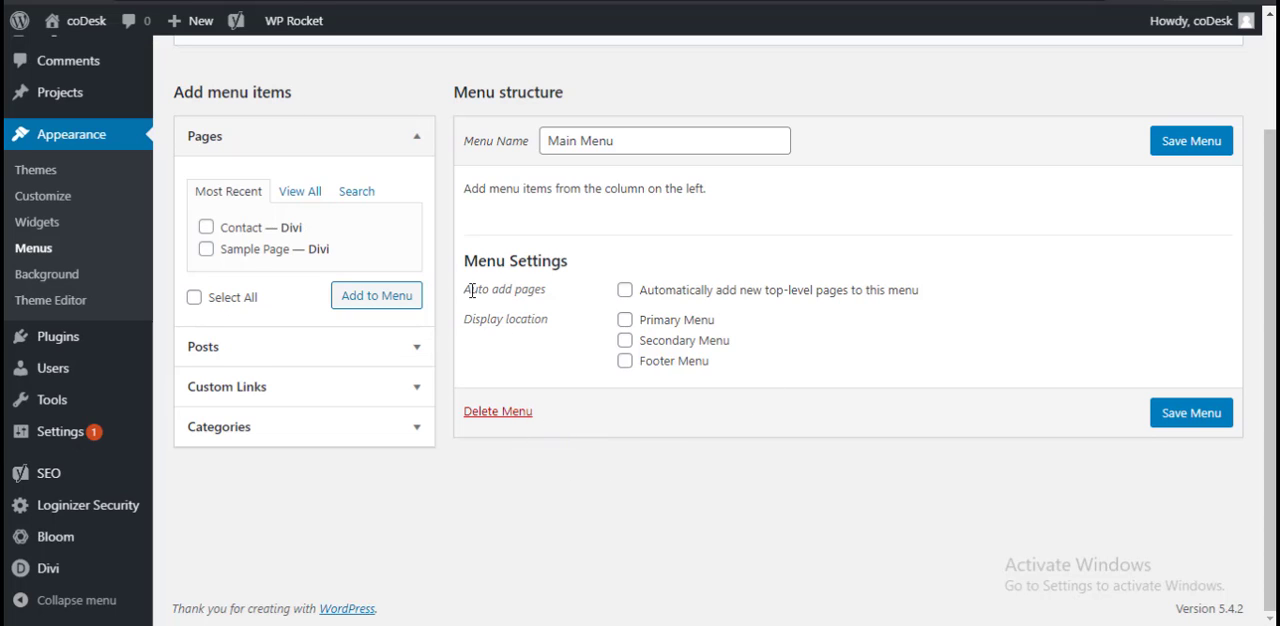
{"action": "left_click", "coordinate": [240, 232]}
{"action": "left_click", "coordinate": [376, 299]}
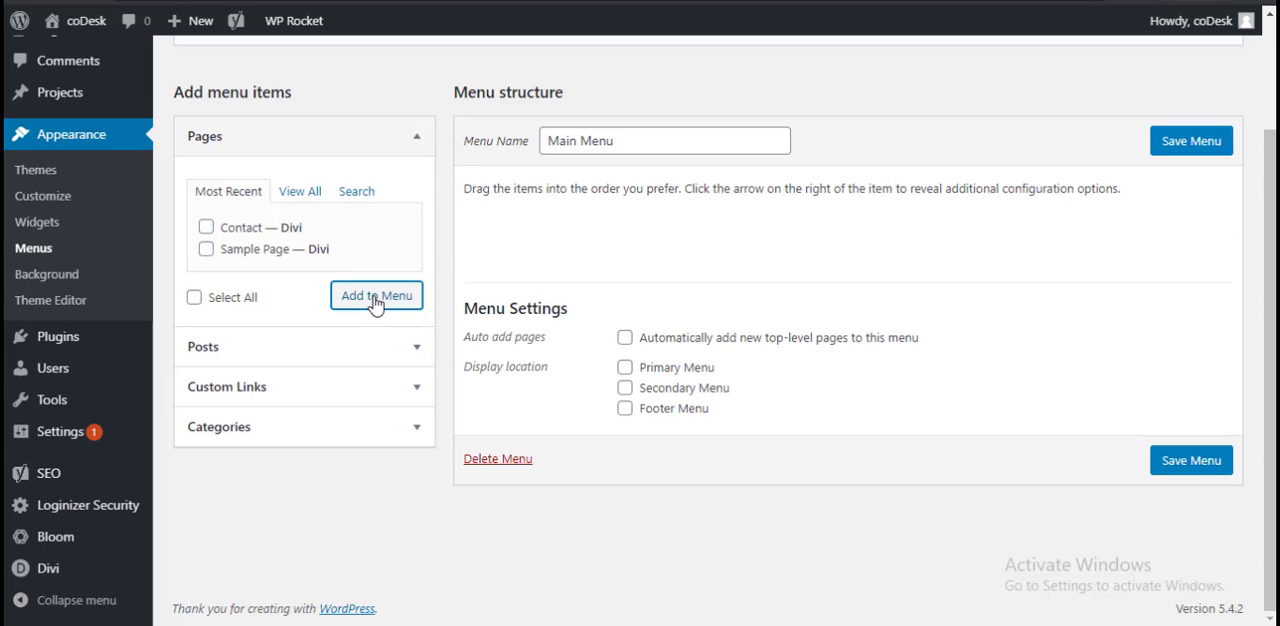
{"action": "left_click", "coordinate": [304, 195]}
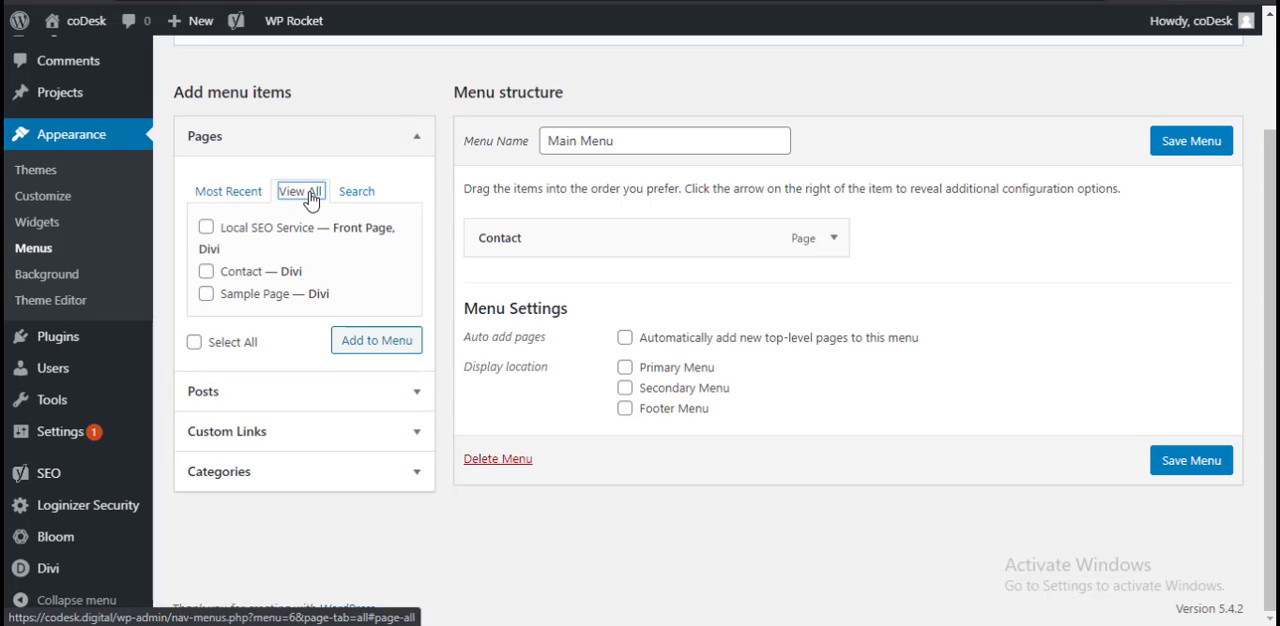
{"action": "left_click", "coordinate": [280, 234]}
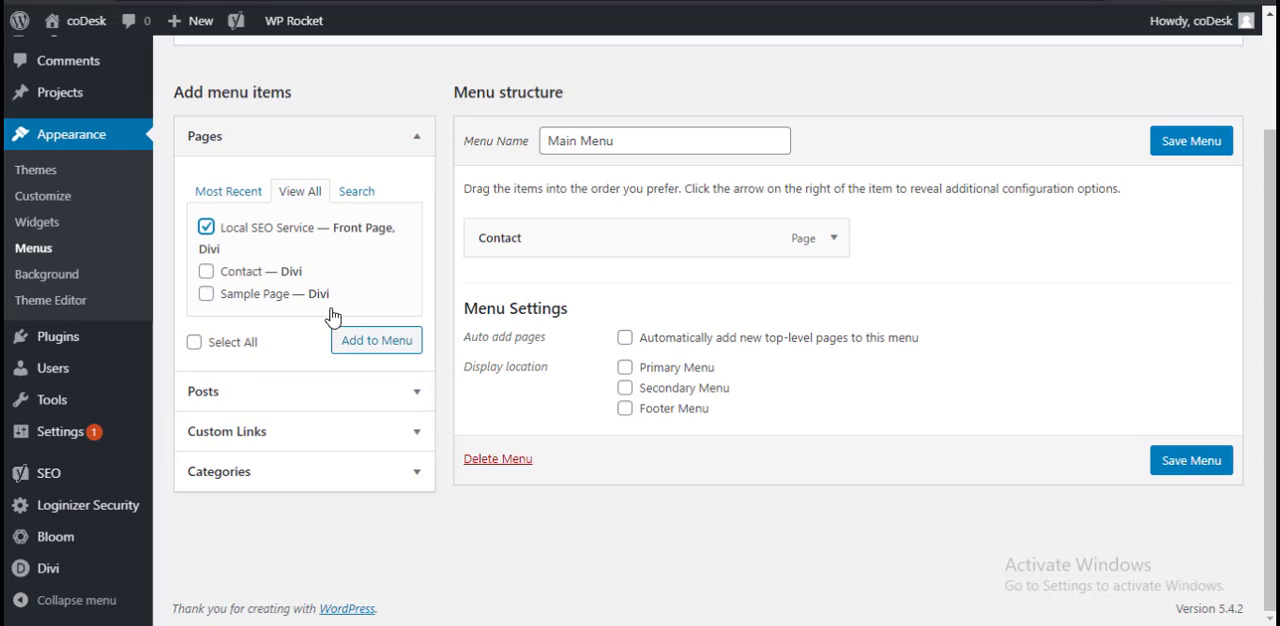
{"action": "left_click", "coordinate": [388, 345]}
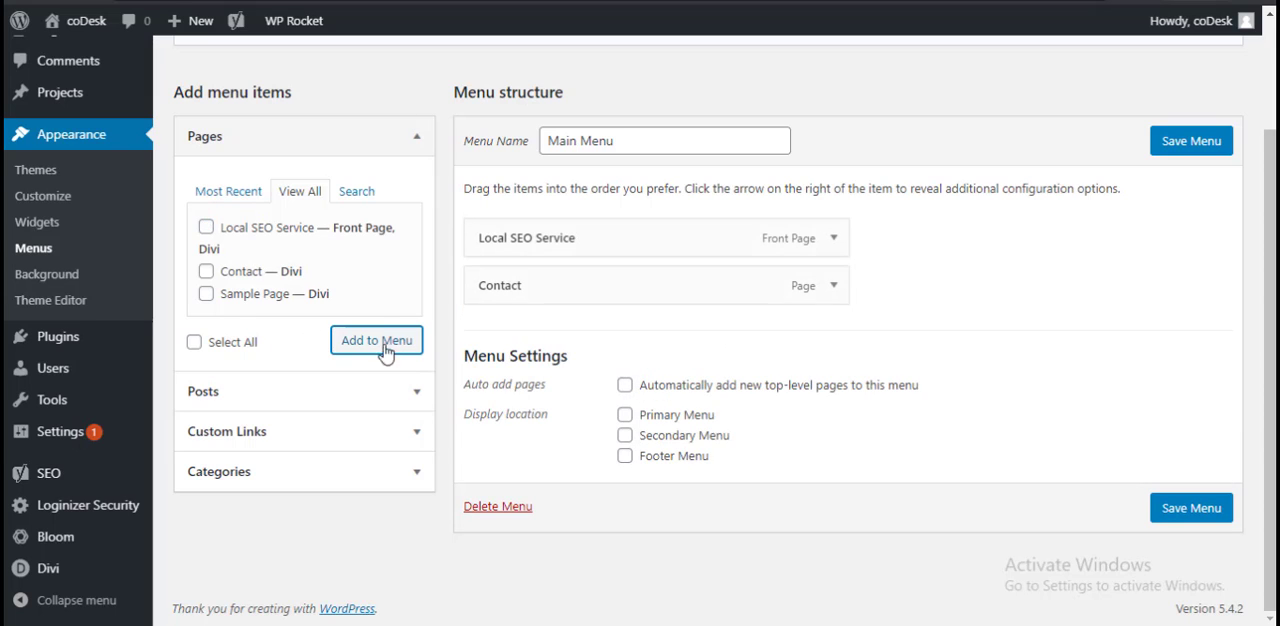
Step: Look through the posts, pages and categories available as menu items
{"action": "left_click", "coordinate": [341, 399]}
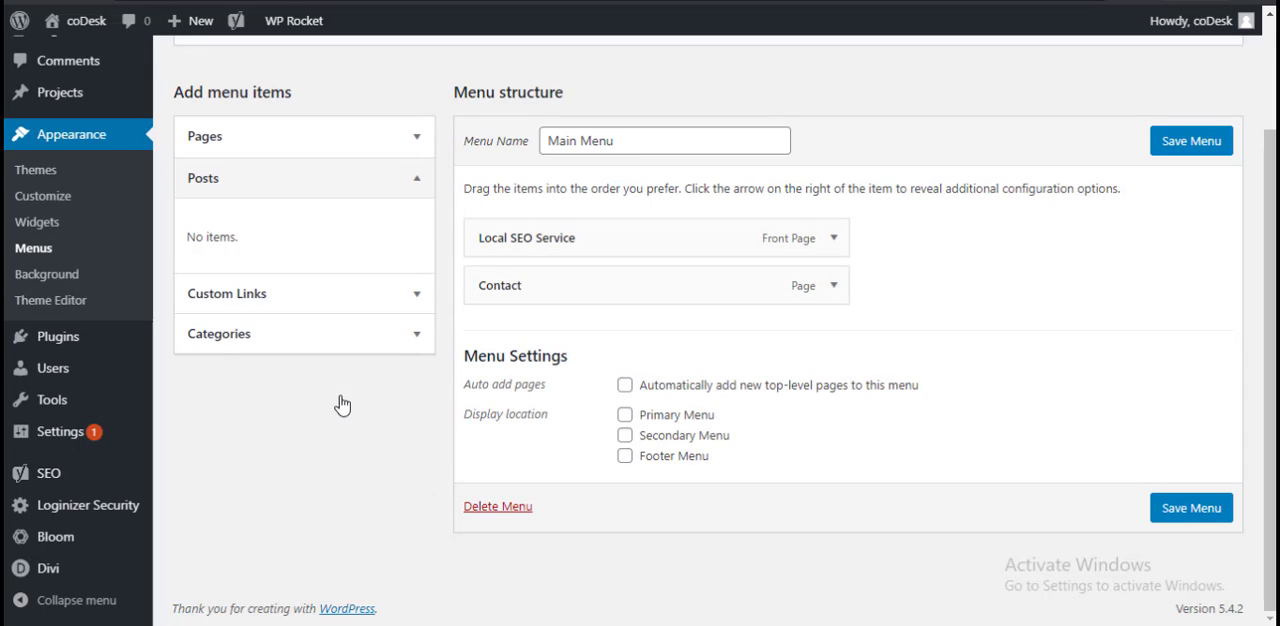
{"action": "left_click", "coordinate": [384, 134]}
{"action": "left_click", "coordinate": [240, 192]}
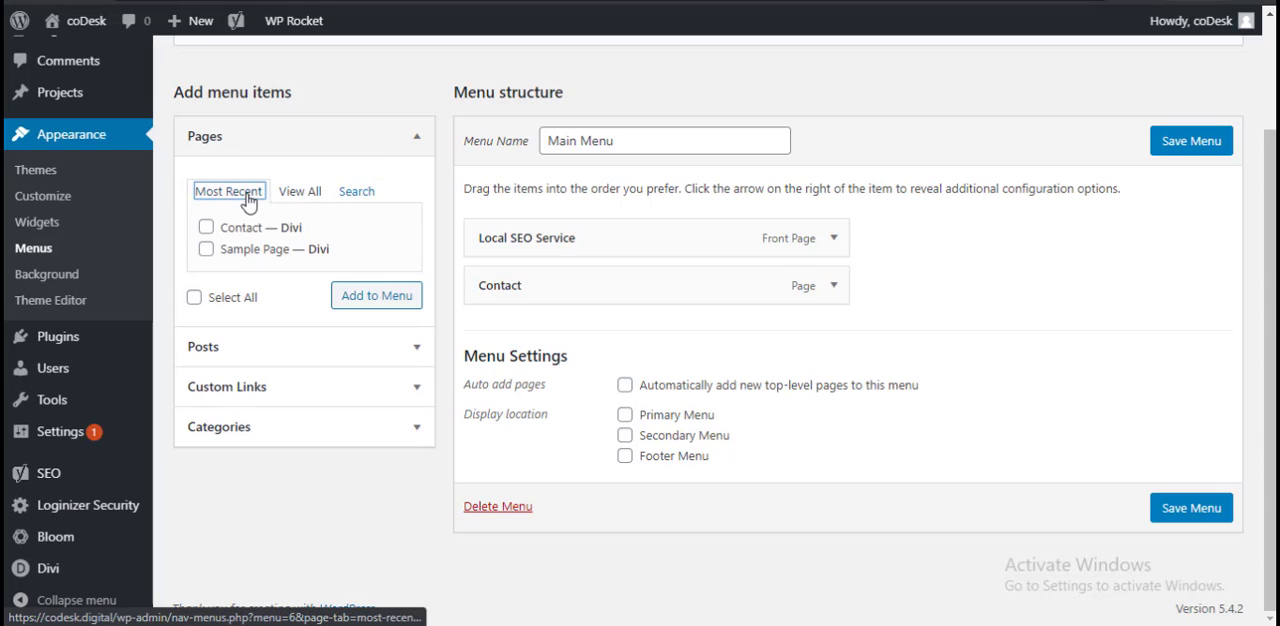
{"action": "left_click", "coordinate": [303, 190]}
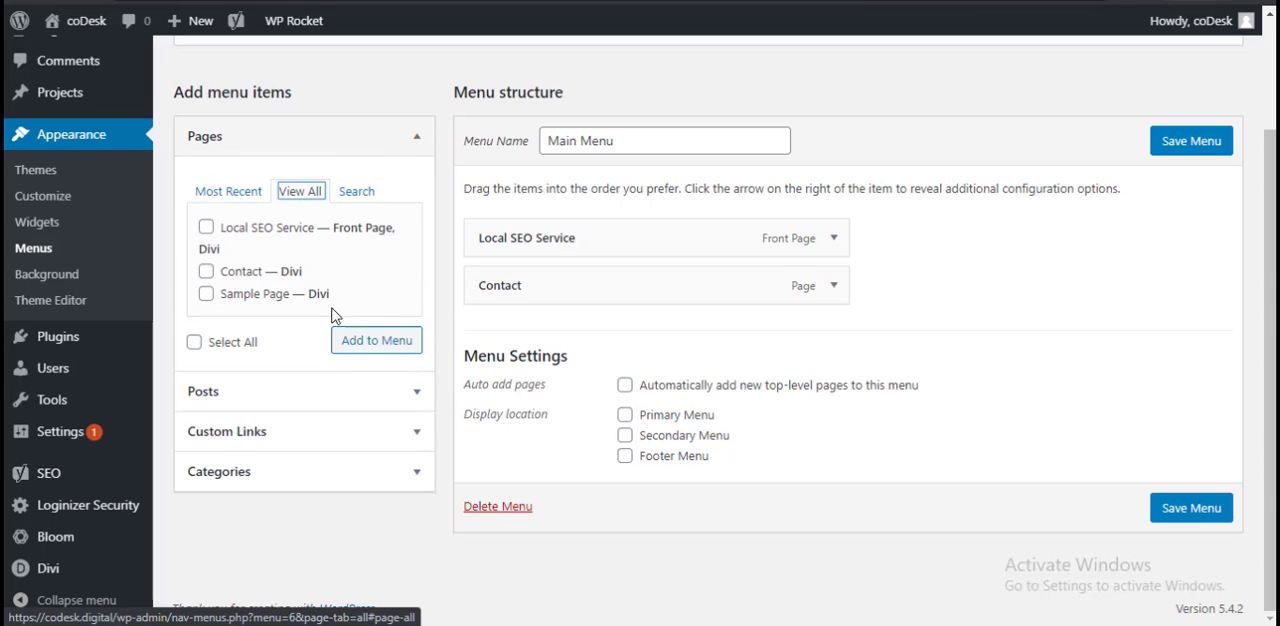
{"action": "left_click", "coordinate": [280, 472]}
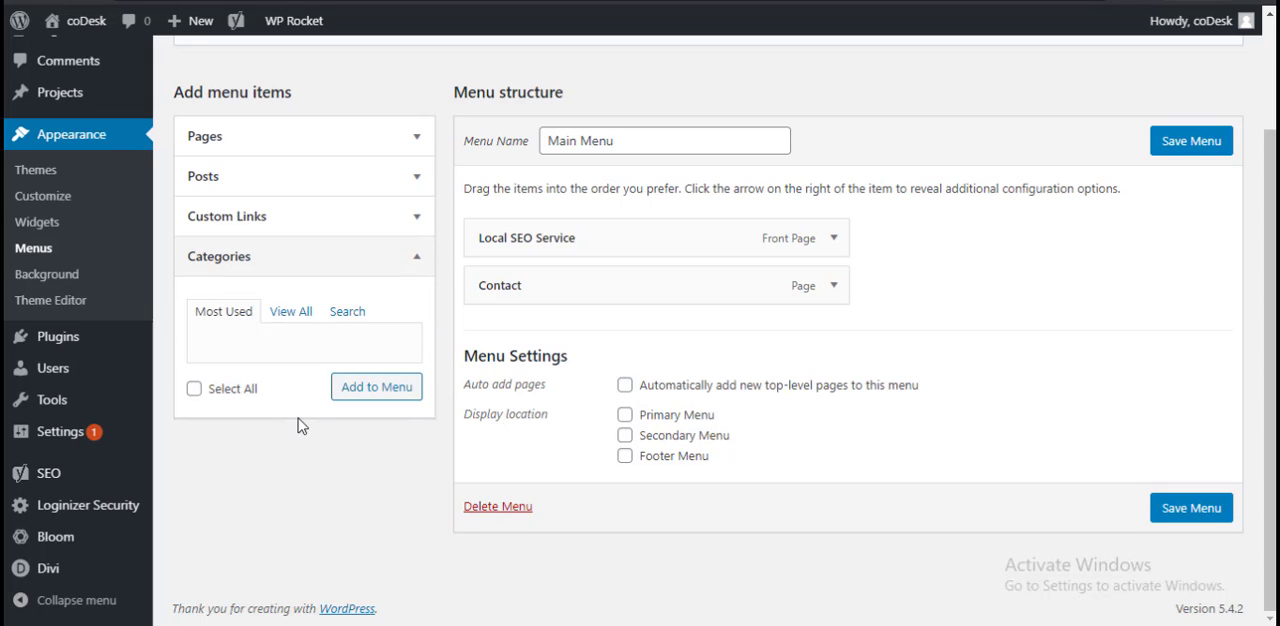
Step: Save the Main Menu, check the navigation on the live site, and return to the menu editor
{"action": "scroll", "coordinate": [293, 415], "scroll_direction": "up", "scroll_amount": 1}
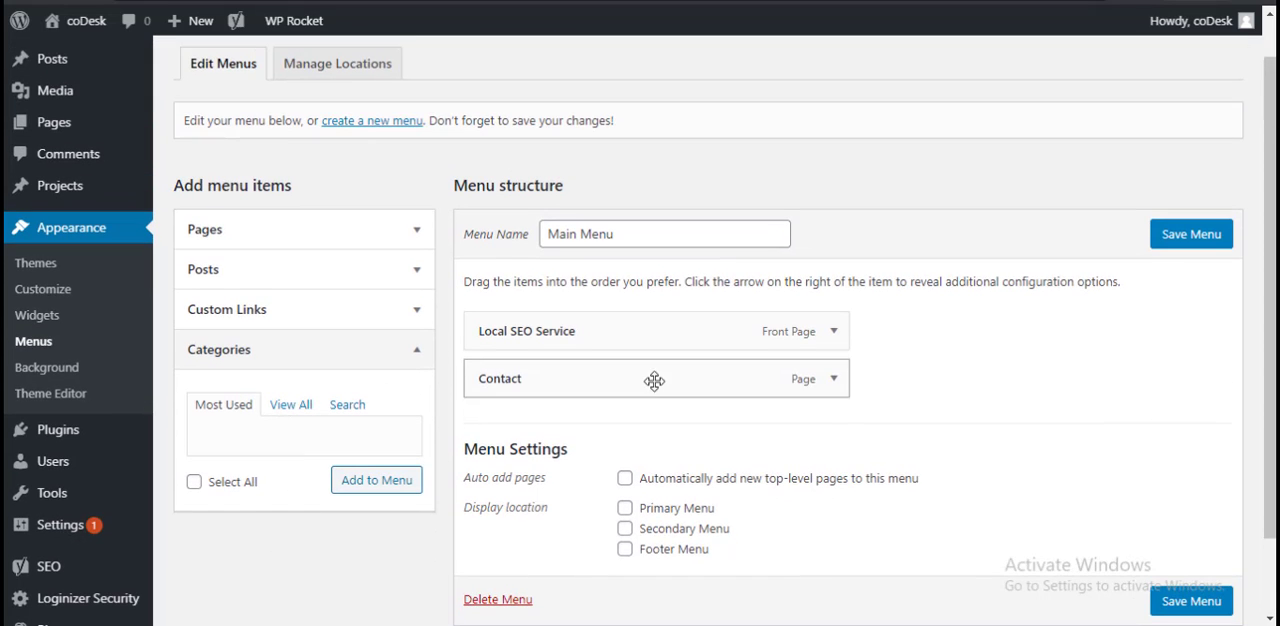
{"action": "left_click", "coordinate": [1200, 237]}
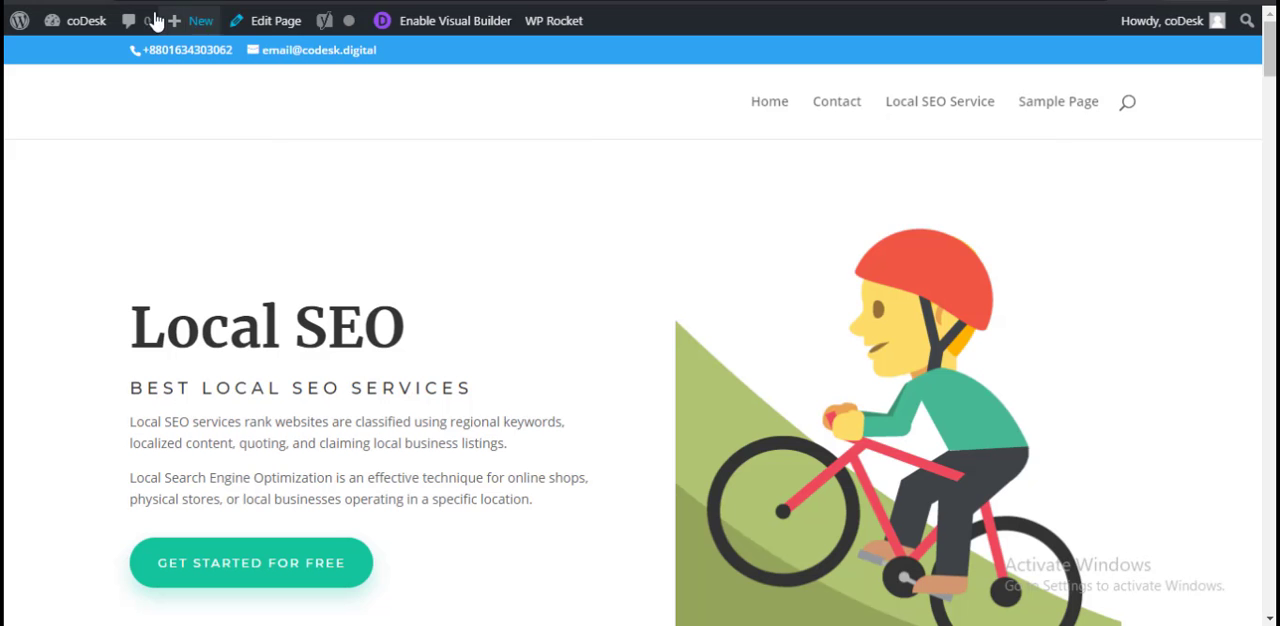
{"action": "left_click", "coordinate": [80, 2]}
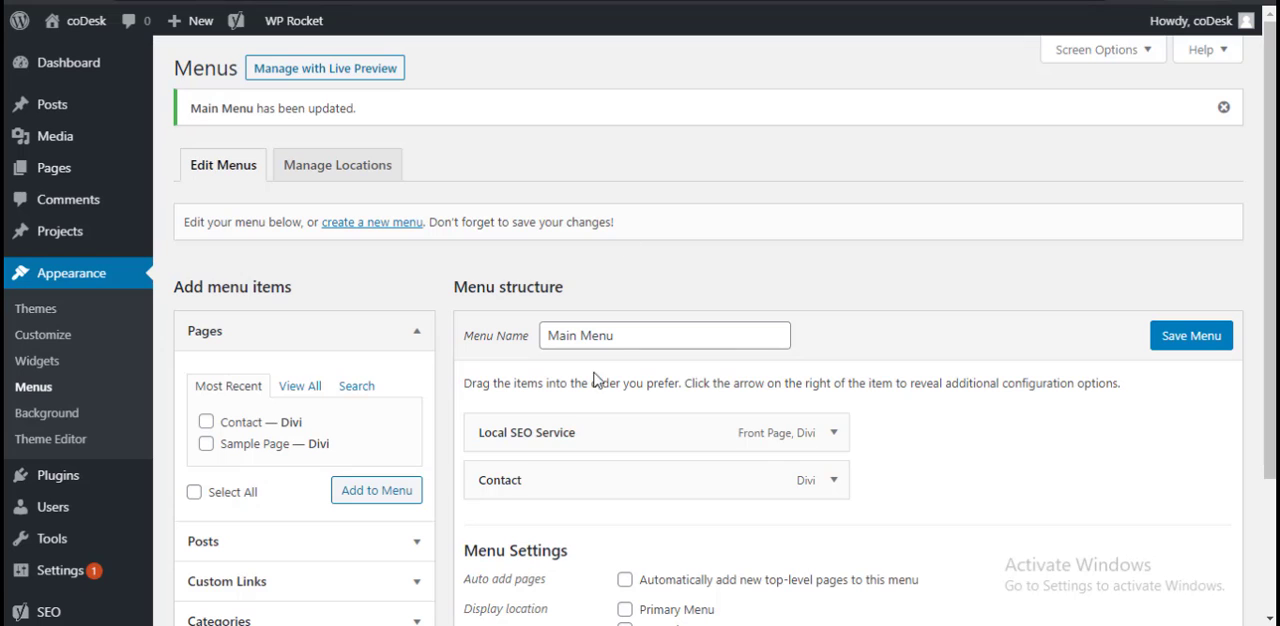
Step: Assign the Main Menu to the Primary Menu display location, save it, and check the header on the live site
{"action": "scroll", "coordinate": [588, 413], "scroll_direction": "down", "scroll_amount": 1}
{"action": "scroll", "coordinate": [588, 413], "scroll_direction": "down", "scroll_amount": 1}
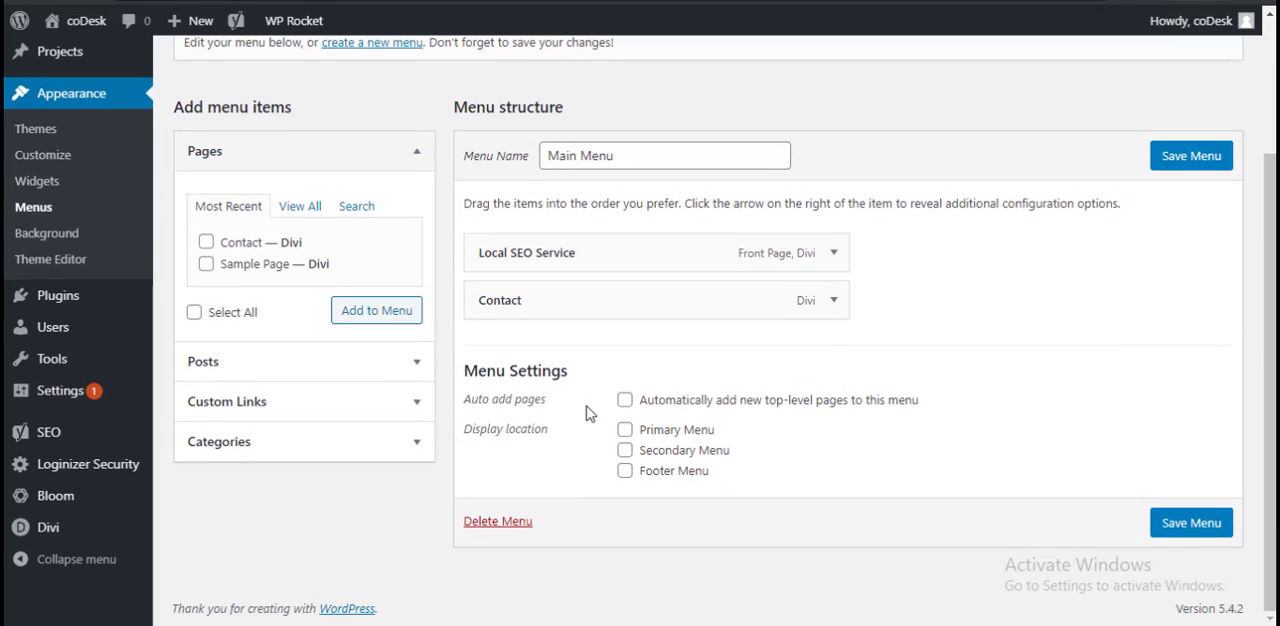
{"action": "left_click", "coordinate": [692, 435]}
{"action": "left_click", "coordinate": [1191, 524]}
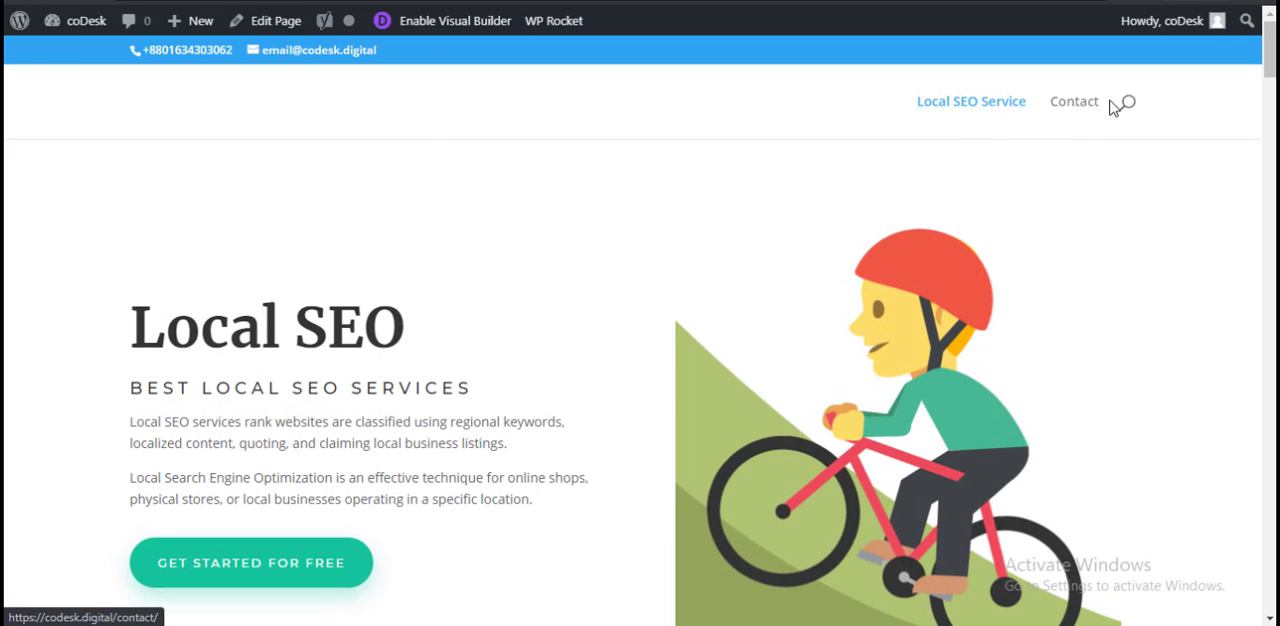
{"action": "scroll", "coordinate": [517, 409], "scroll_direction": "down", "scroll_amount": 3}
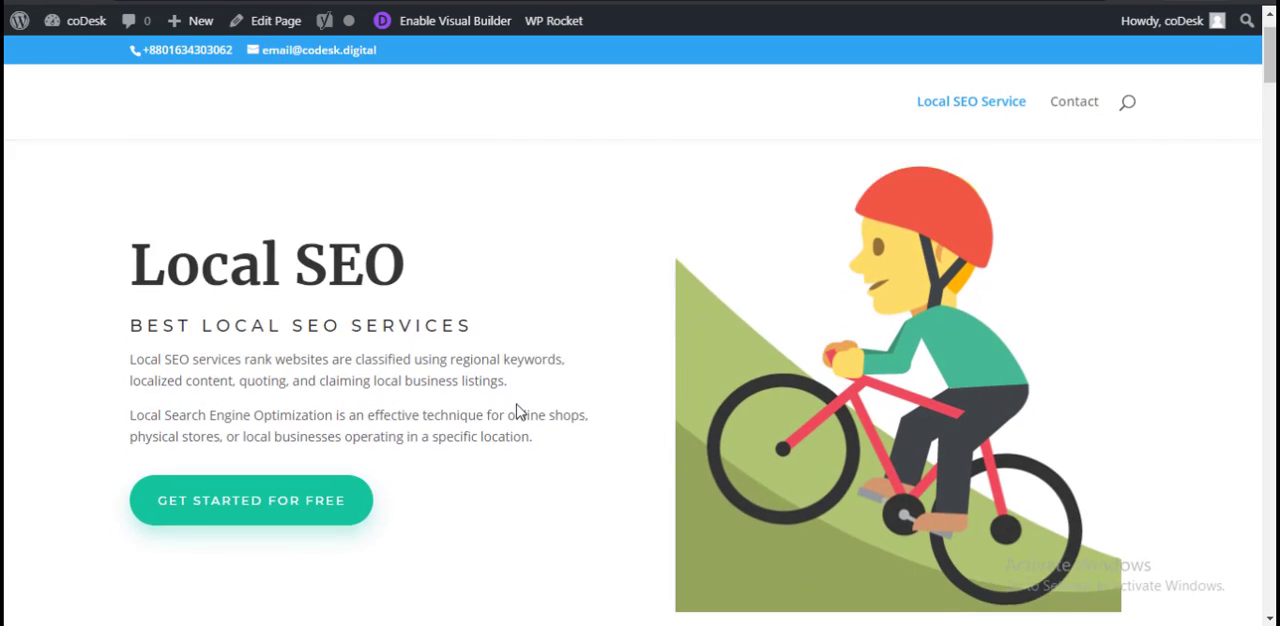
{"action": "scroll", "coordinate": [520, 400], "scroll_direction": "up", "scroll_amount": 3}
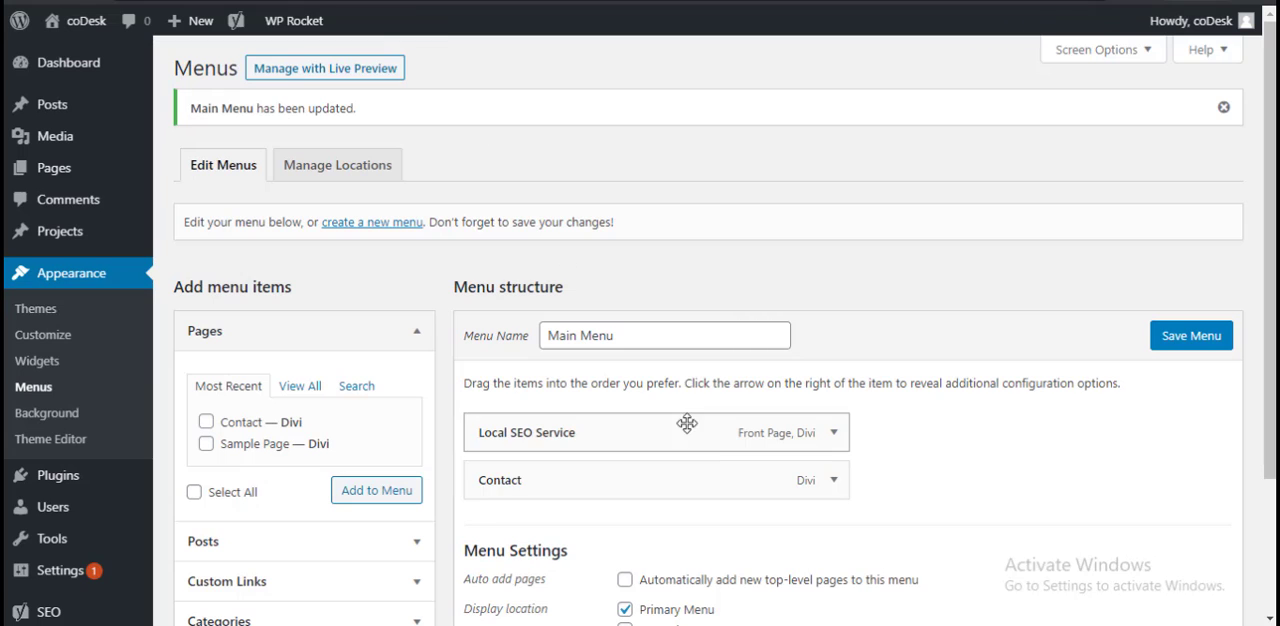
Step: Add the Seo category to the Main Menu and move it above Local SEO Service as the first item
{"action": "scroll", "coordinate": [771, 494], "scroll_direction": "down", "scroll_amount": 2}
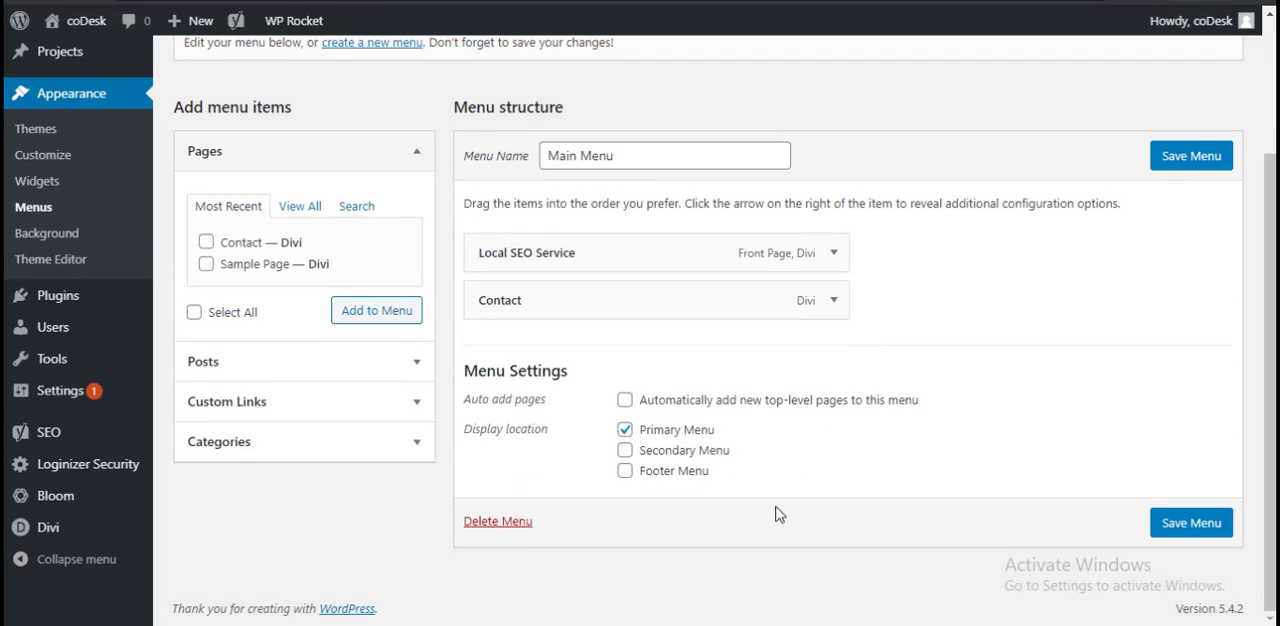
{"action": "left_click", "coordinate": [380, 443]}
{"action": "left_click", "coordinate": [306, 331]}
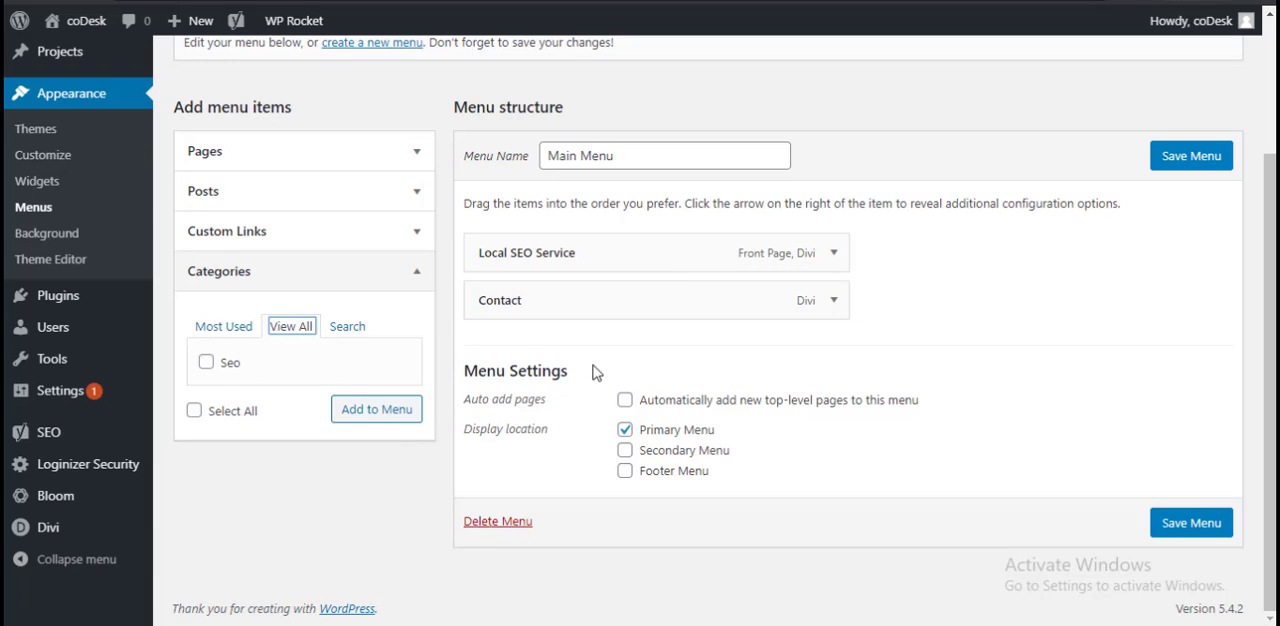
{"action": "left_click", "coordinate": [222, 364]}
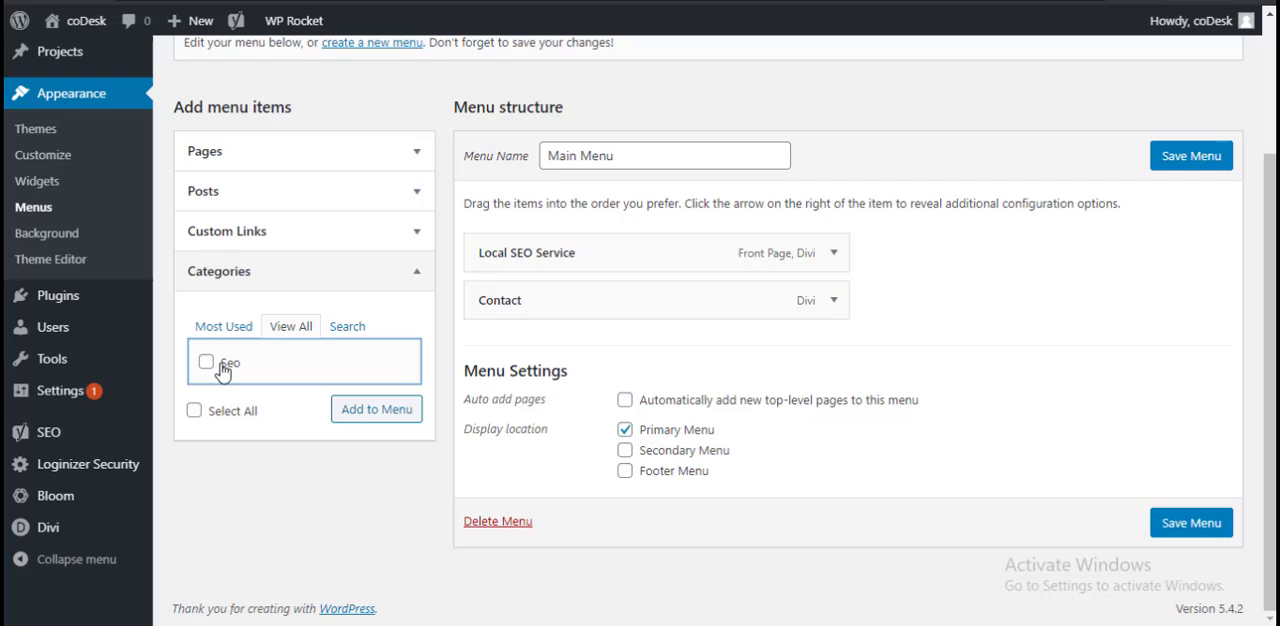
{"action": "left_click", "coordinate": [352, 418]}
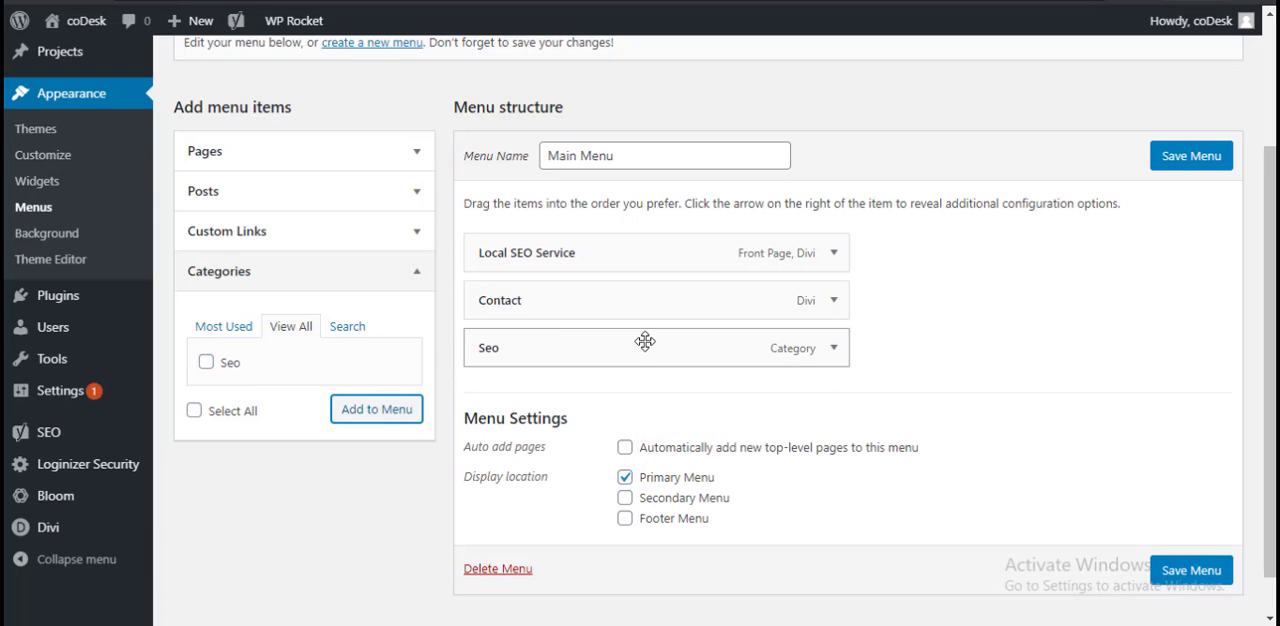
{"action": "left_click_drag", "start_coordinate": [600, 347], "coordinate": [645, 338]}
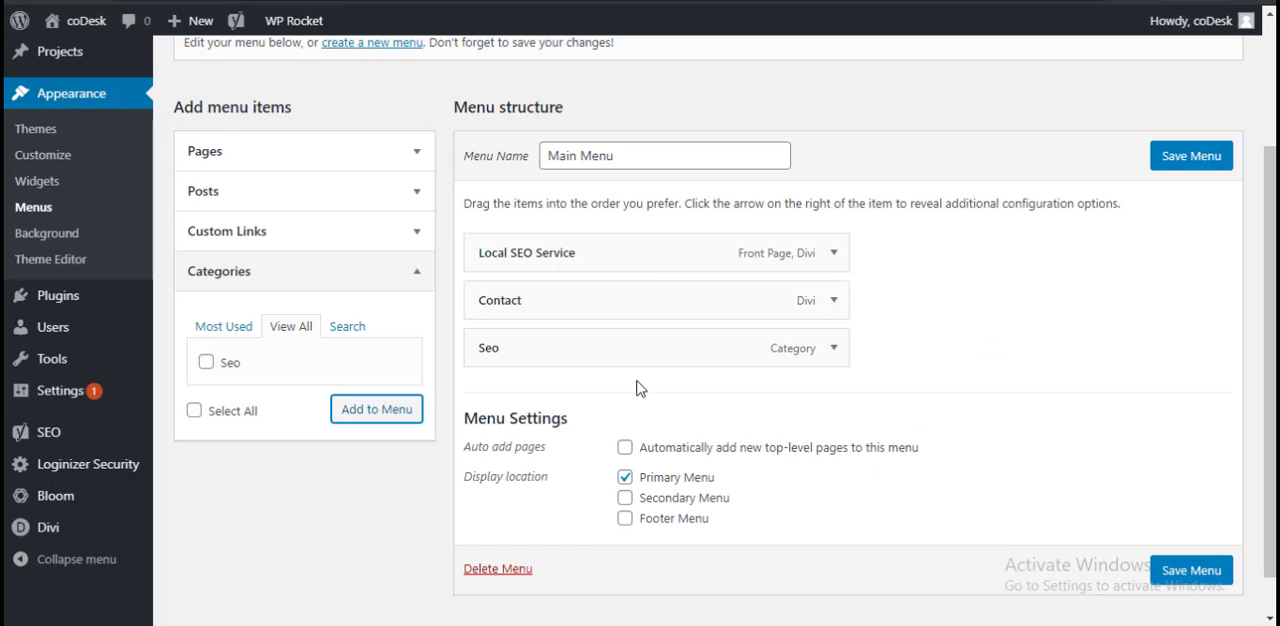
{"action": "left_click_drag", "start_coordinate": [583, 349], "coordinate": [537, 248]}
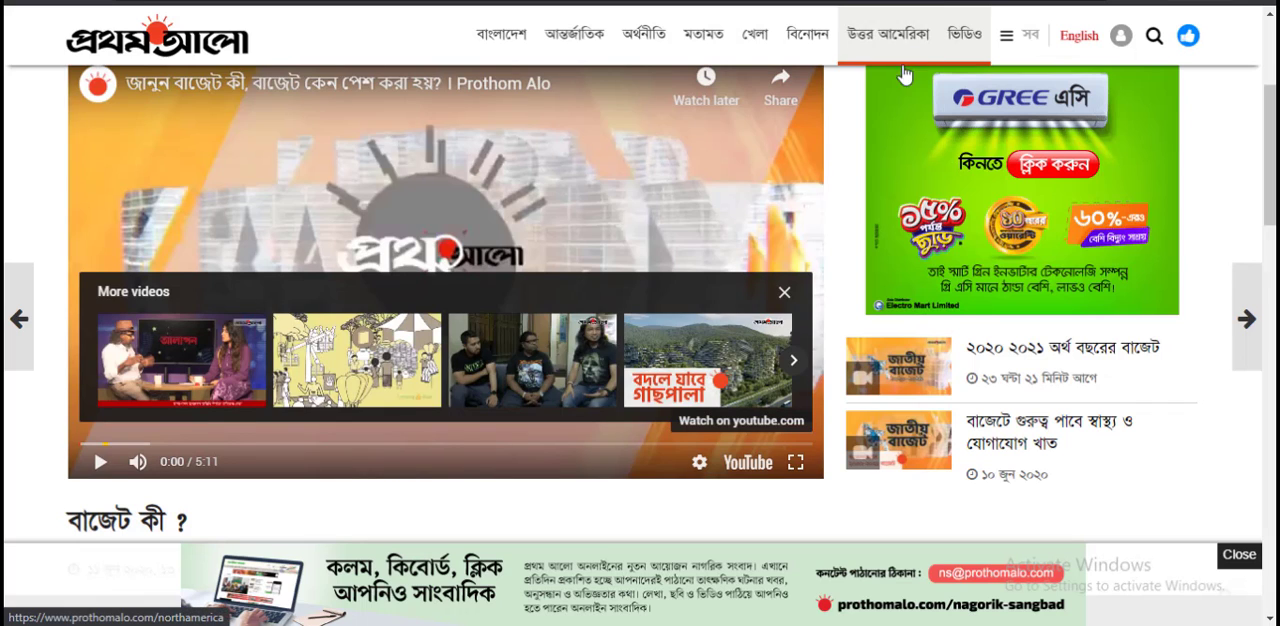
Step: Examine the navigation menus on the Prothom Alo and WordPress.com websites as examples
{"action": "scroll", "coordinate": [1018, 345], "scroll_direction": "down", "scroll_amount": 1}
{"action": "scroll", "coordinate": [1000, 354], "scroll_direction": "down", "scroll_amount": 3}
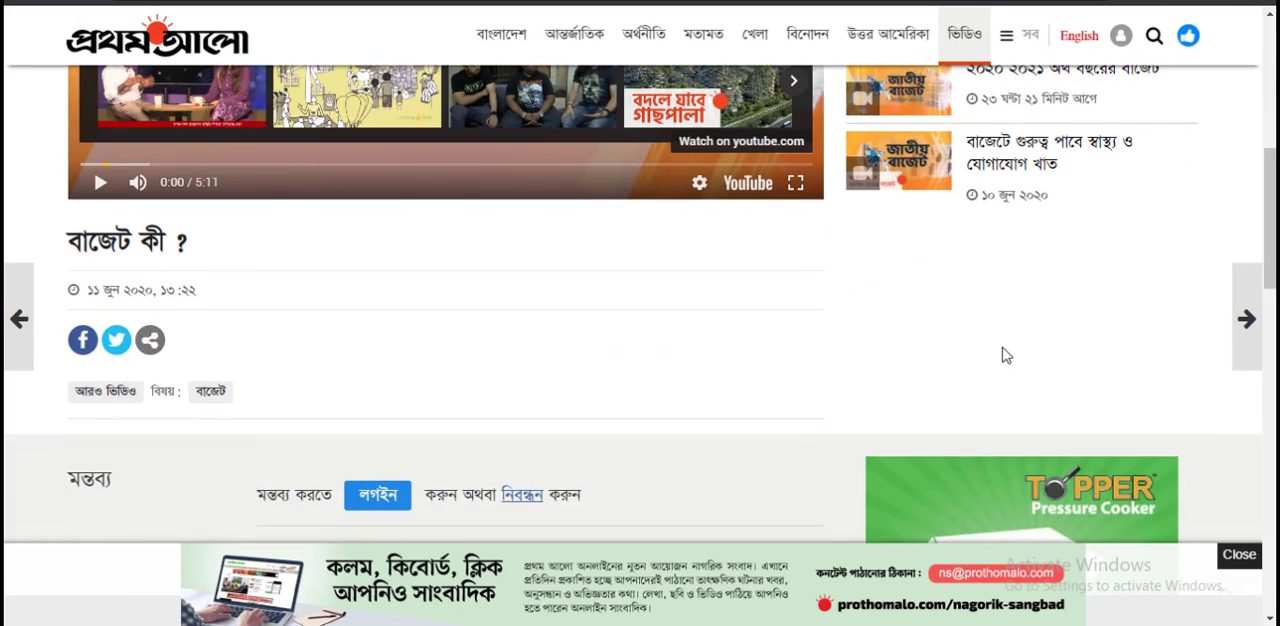
{"action": "scroll", "coordinate": [849, 151], "scroll_direction": "up", "scroll_amount": 3}
{"action": "scroll", "coordinate": [849, 151], "scroll_direction": "up", "scroll_amount": 2}
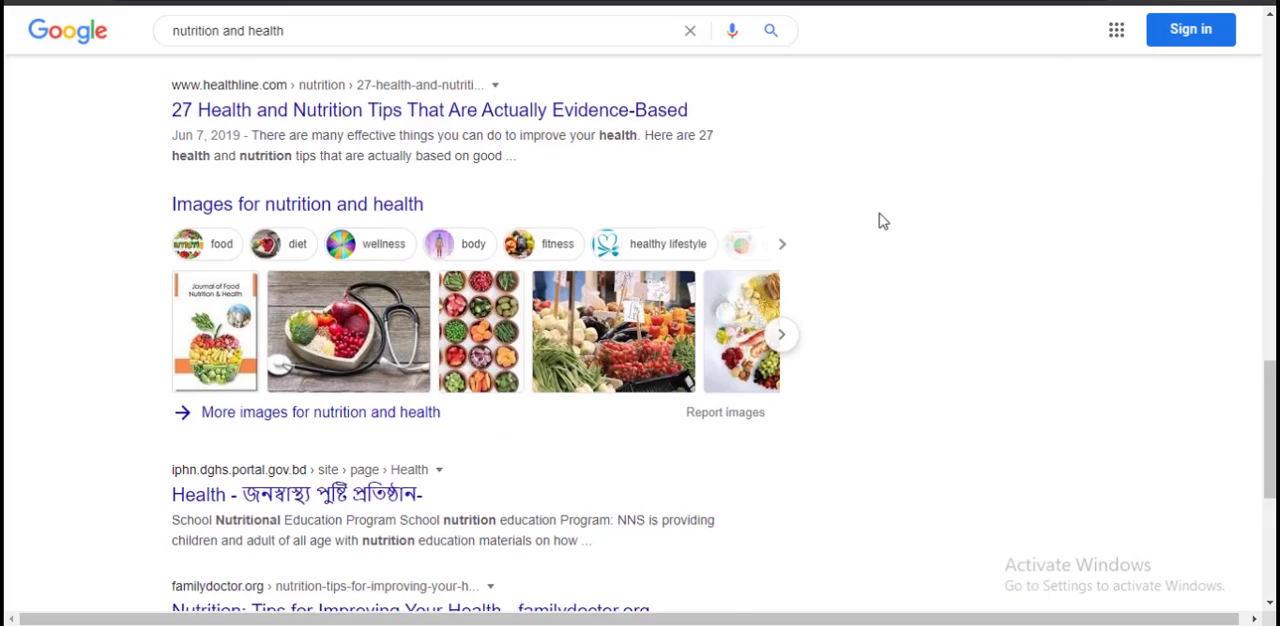
{"action": "scroll", "coordinate": [877, 220], "scroll_direction": "down", "scroll_amount": 5}
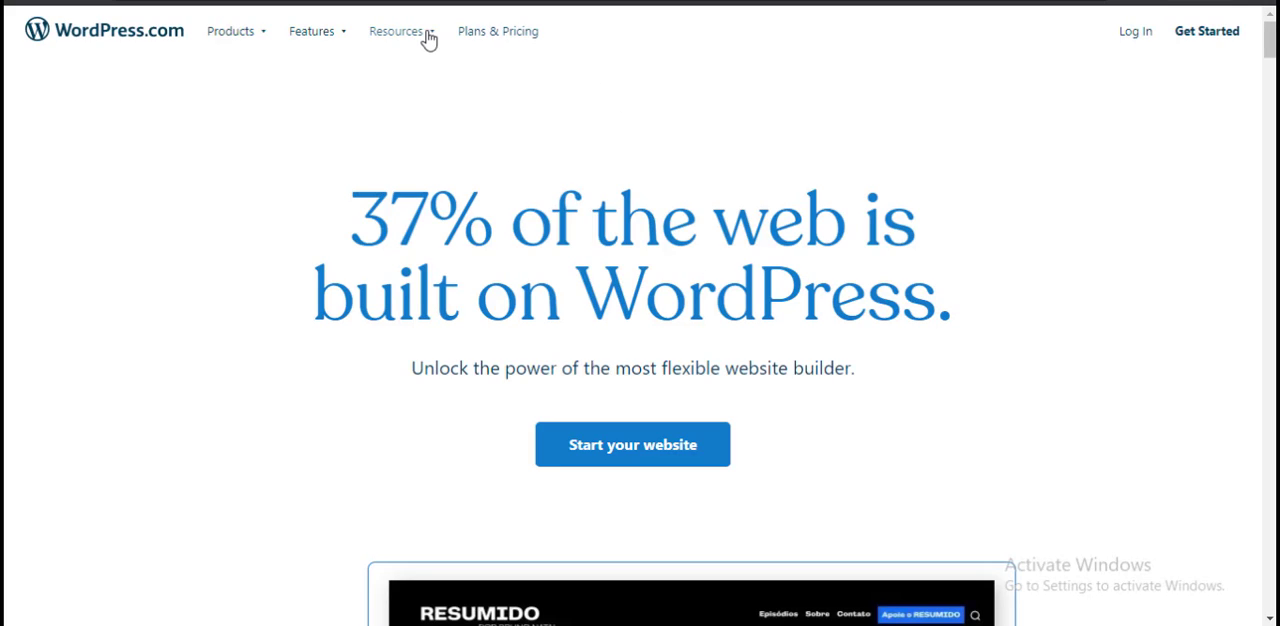
{"action": "mouse_move", "coordinate": [330, 45]}
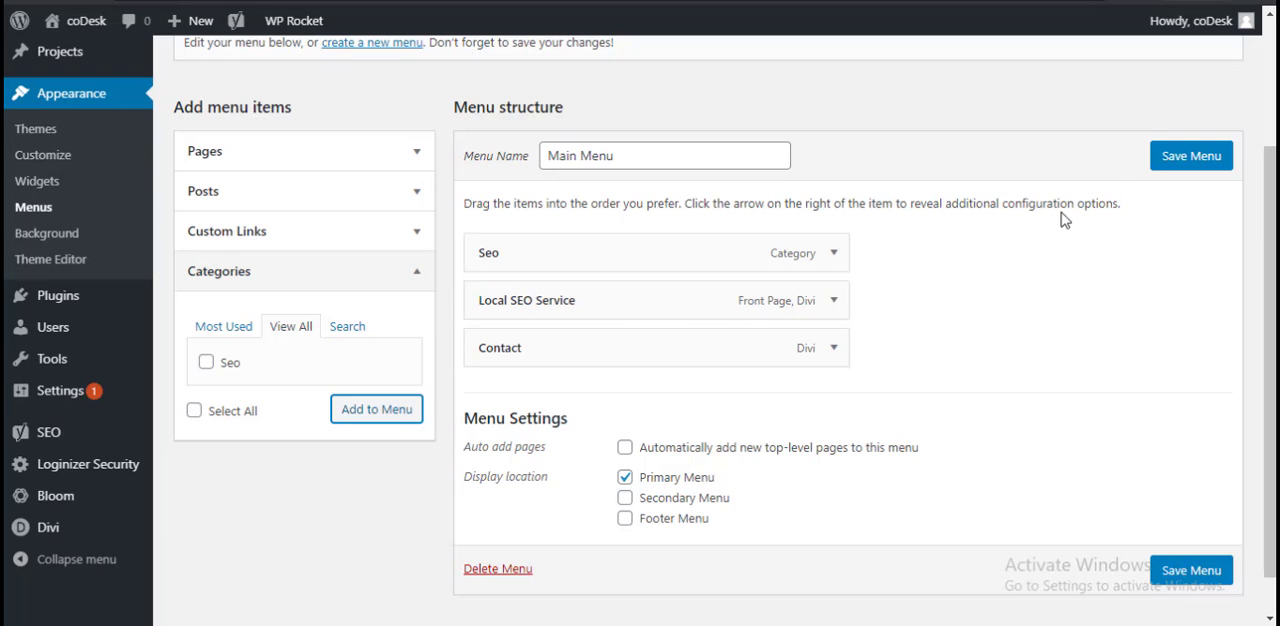
Step: Save the new menu order, and nest Local SEO Service as a sub item under Seo, saving the menu again
{"action": "left_click", "coordinate": [1189, 158]}
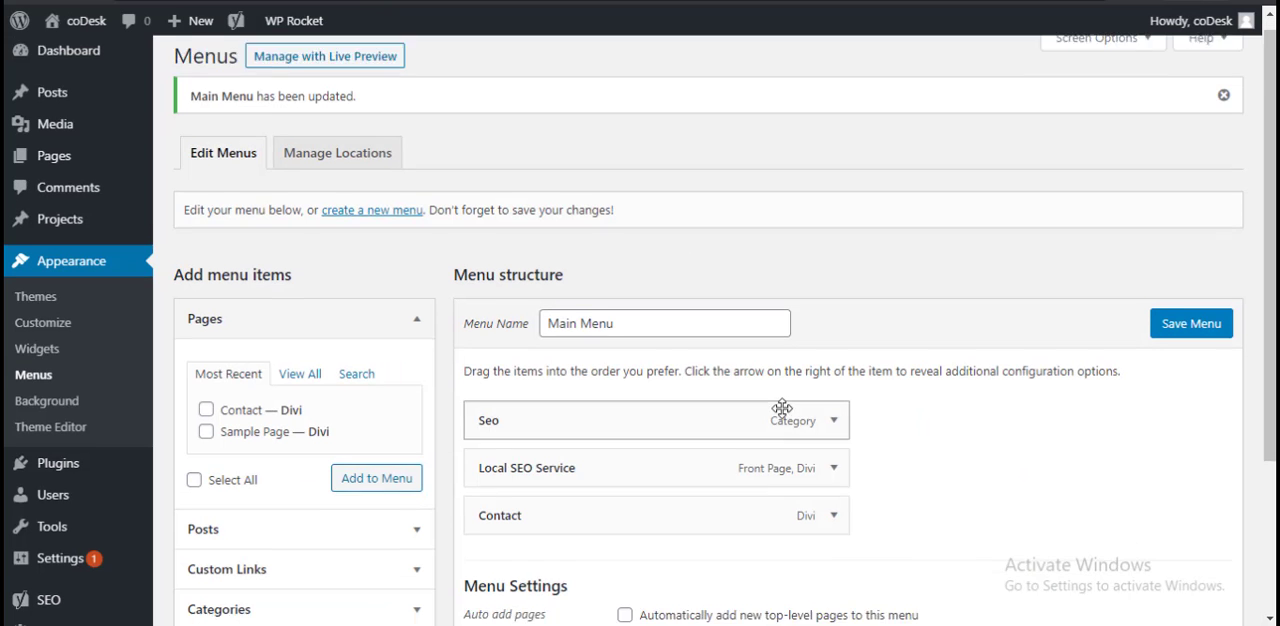
{"action": "scroll", "coordinate": [760, 400], "scroll_direction": "down", "scroll_amount": 1}
{"action": "left_click_drag", "start_coordinate": [543, 383], "coordinate": [574, 387]}
{"action": "left_click_drag", "start_coordinate": [574, 387], "coordinate": [574, 387]}
{"action": "left_click", "coordinate": [1187, 245]}
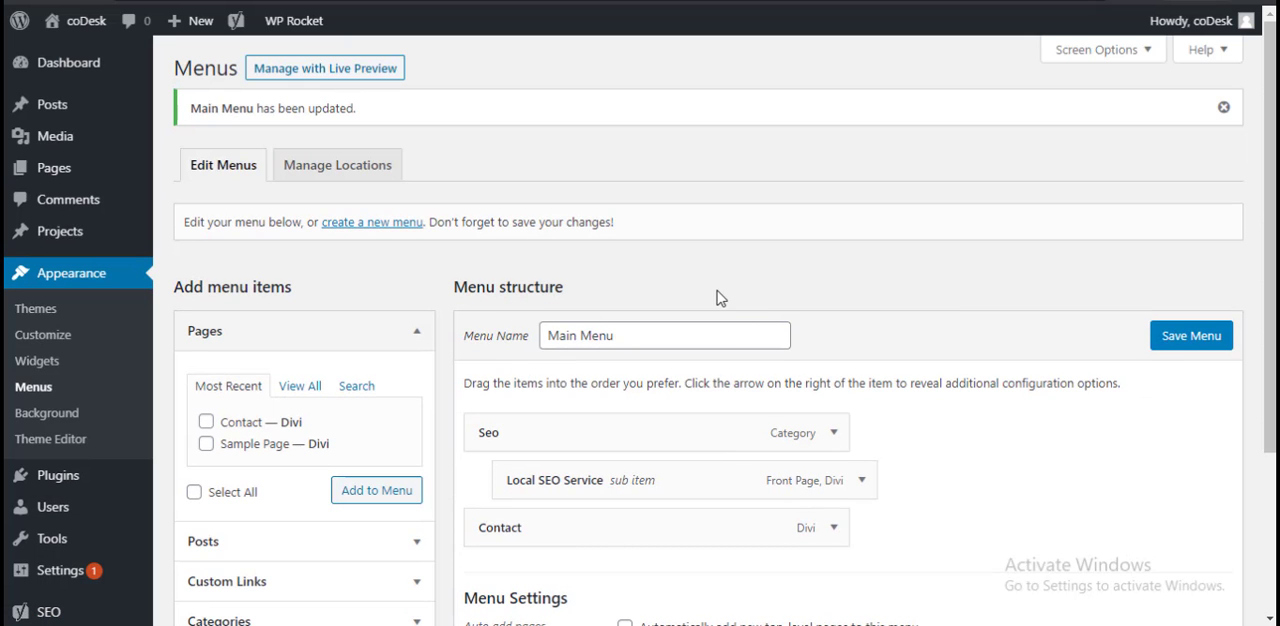
Step: Reload the live site, inspect the Seo dropdown in the header, and return to the menu editor
{"action": "left_click", "coordinate": [515, 1]}
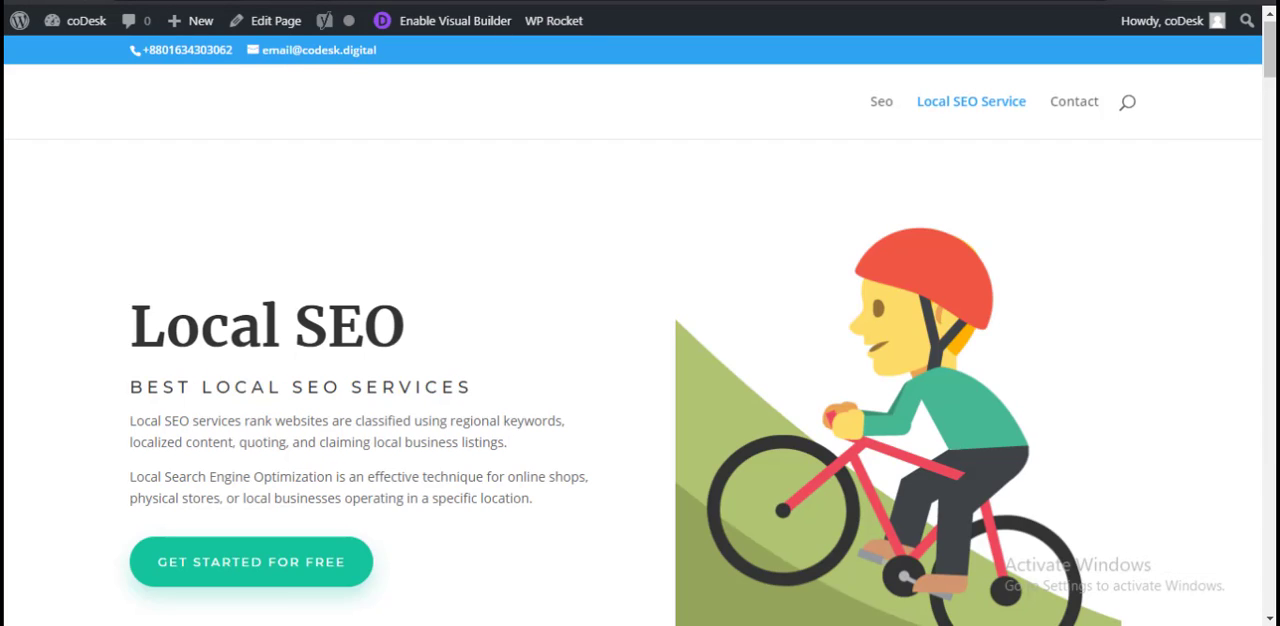
{"action": "key", "text": "F5"}
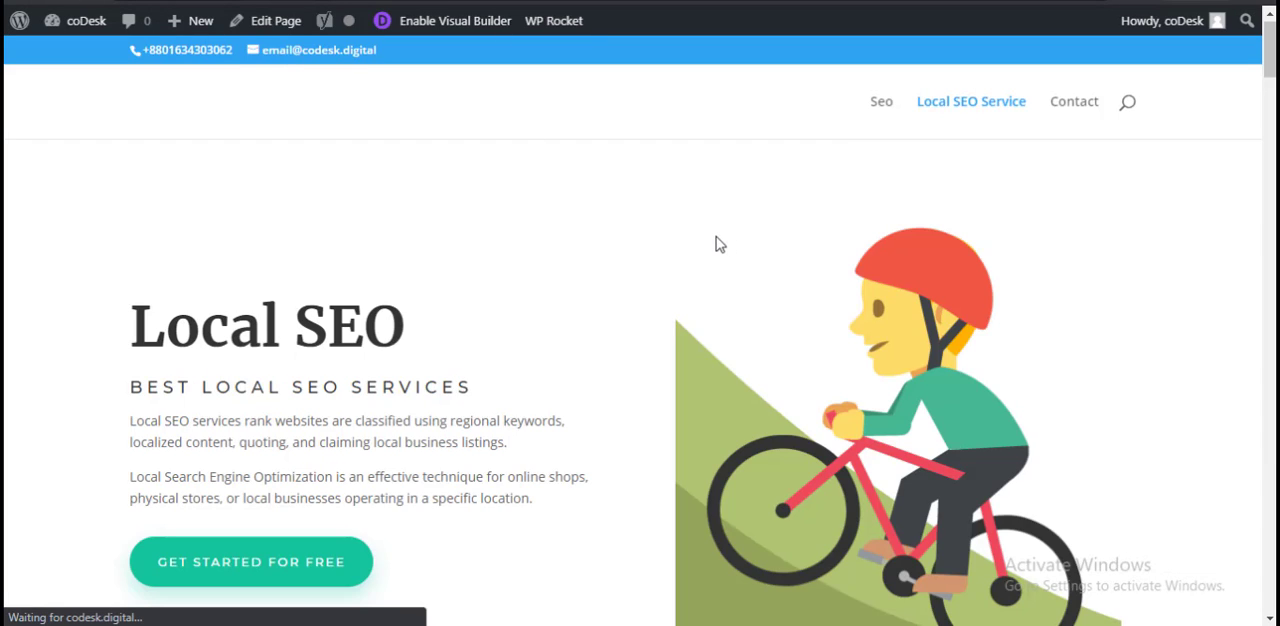
{"action": "mouse_move", "coordinate": [1006, 116]}
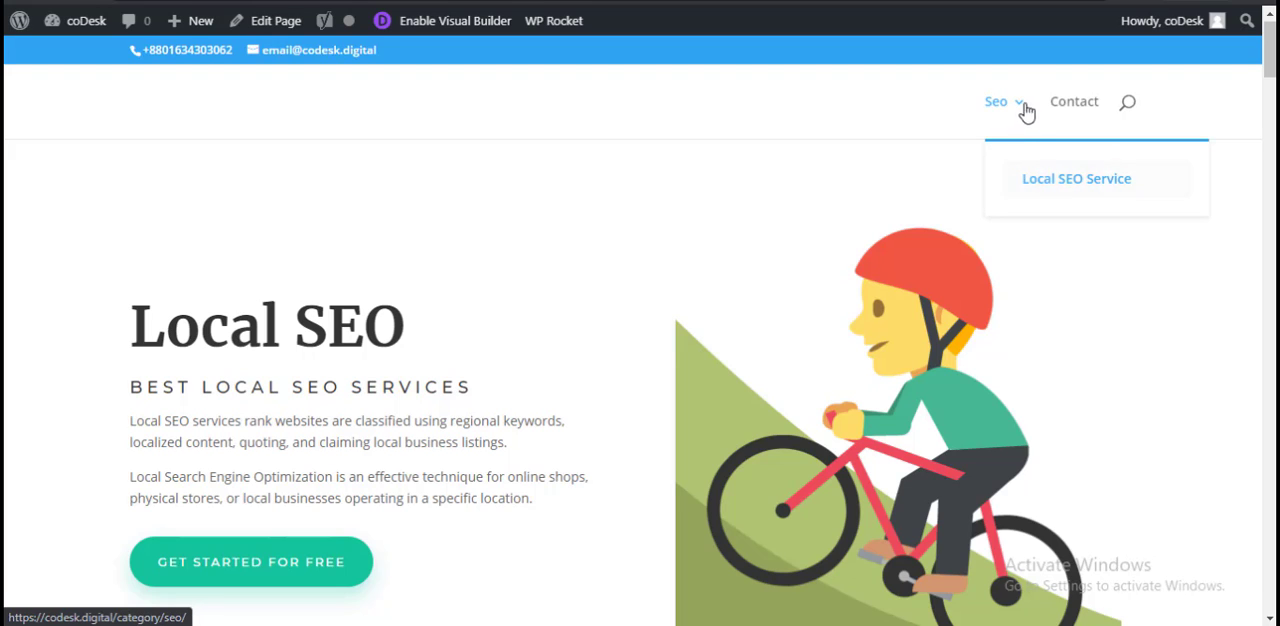
{"action": "left_click", "coordinate": [545, 2]}
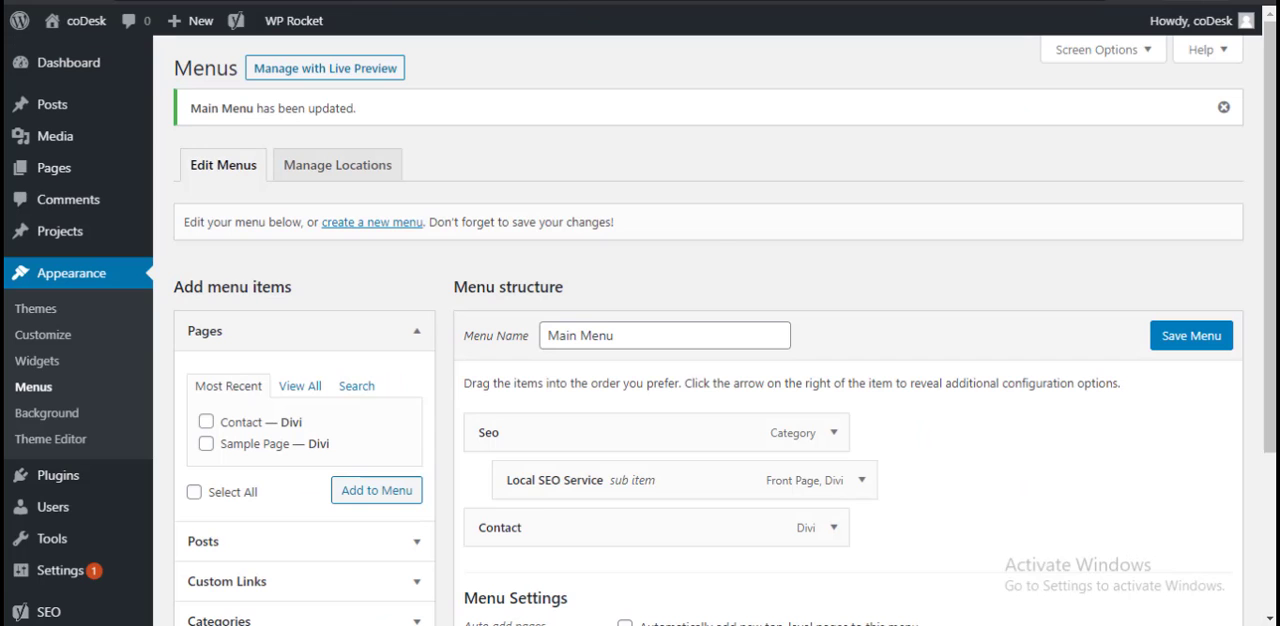
Step: Review the full lists of categories and pages available for adding to the Main Menu, alongside its structure and display settings
{"action": "scroll", "coordinate": [717, 387], "scroll_direction": "down", "scroll_amount": 3}
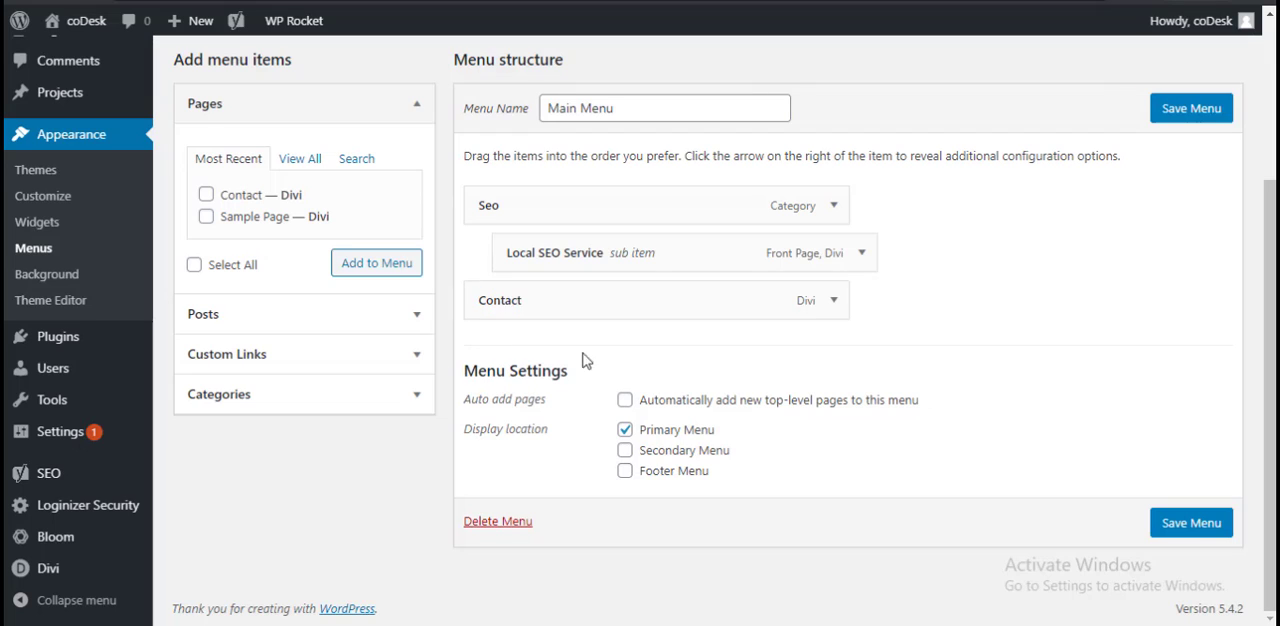
{"action": "left_click", "coordinate": [318, 395]}
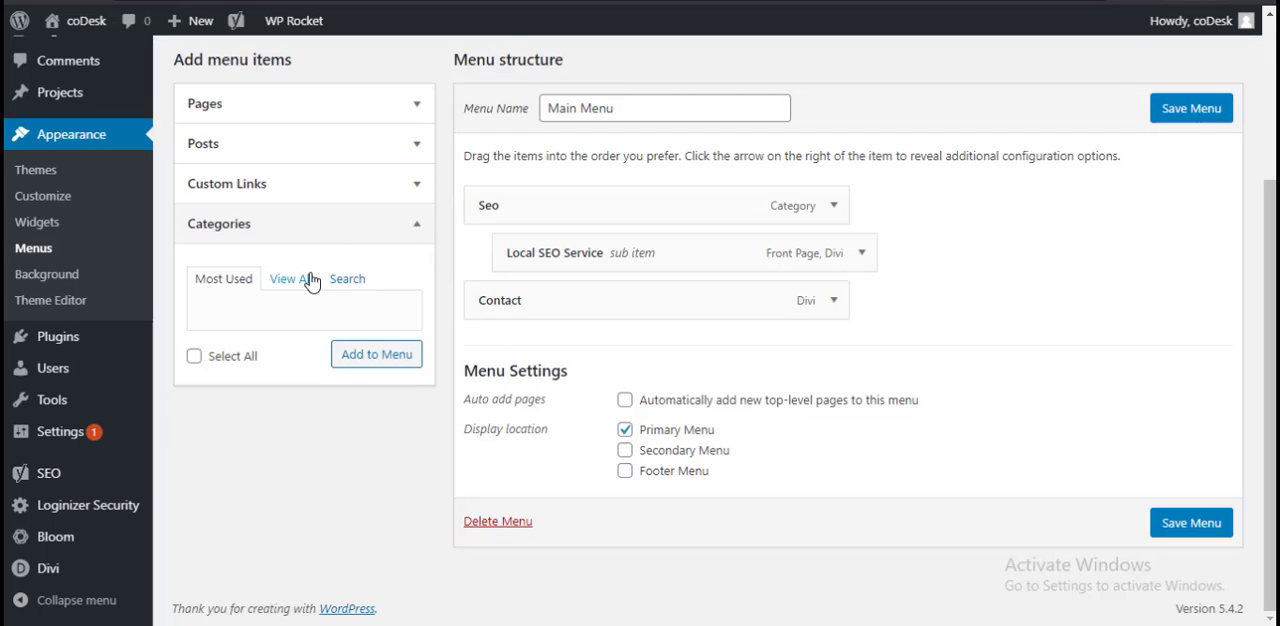
{"action": "left_click", "coordinate": [305, 279]}
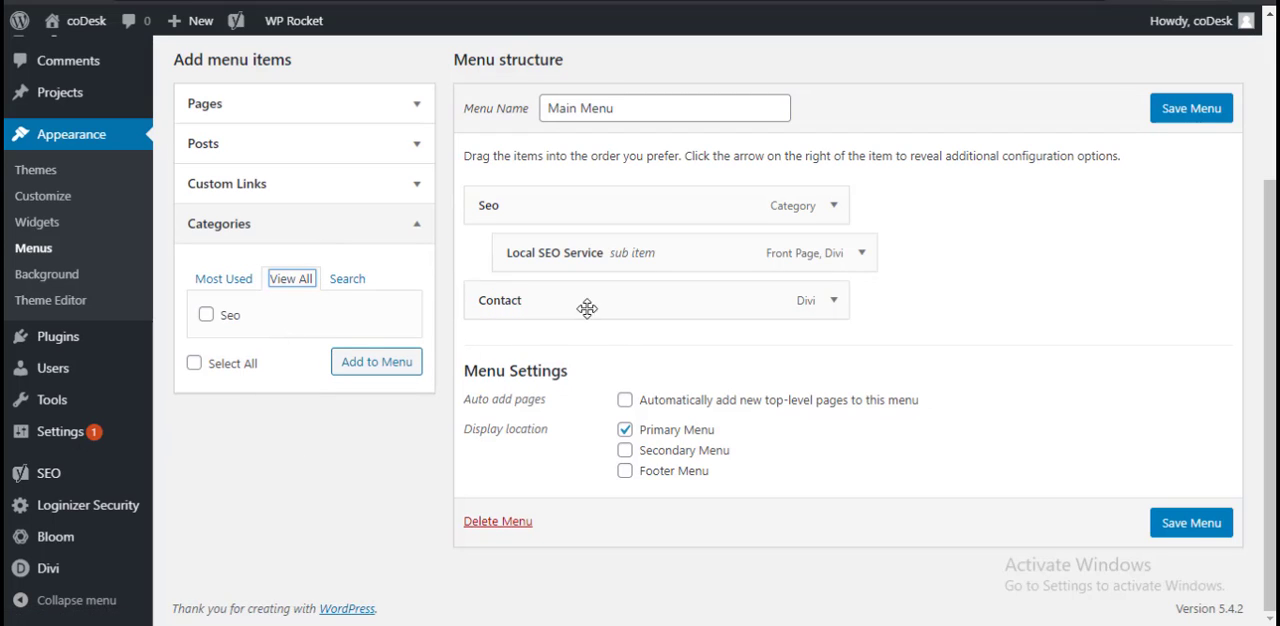
{"action": "left_click", "coordinate": [363, 110]}
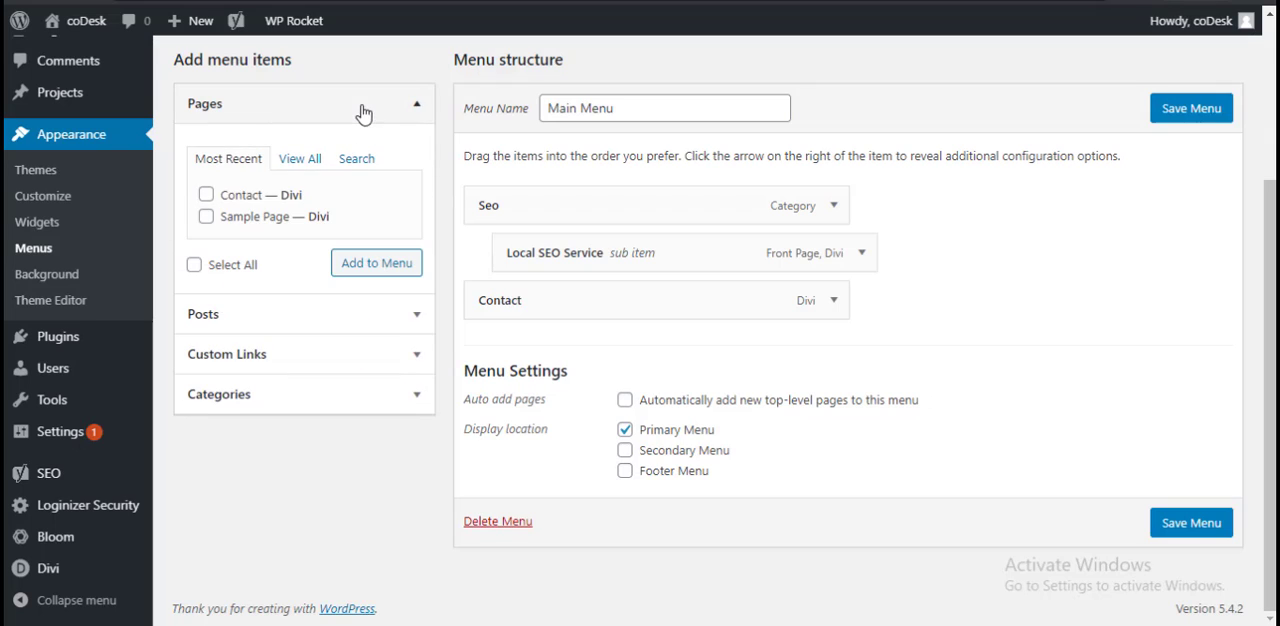
{"action": "left_click", "coordinate": [302, 161]}
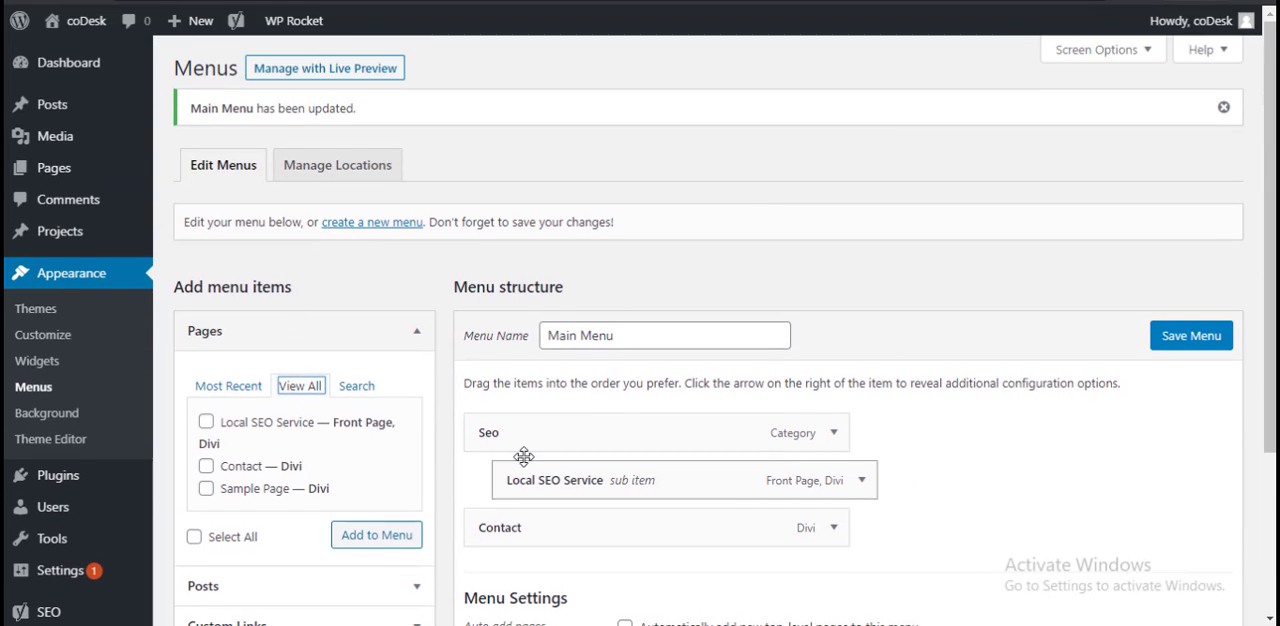
{"action": "scroll", "coordinate": [526, 462], "scroll_direction": "down", "scroll_amount": 2}
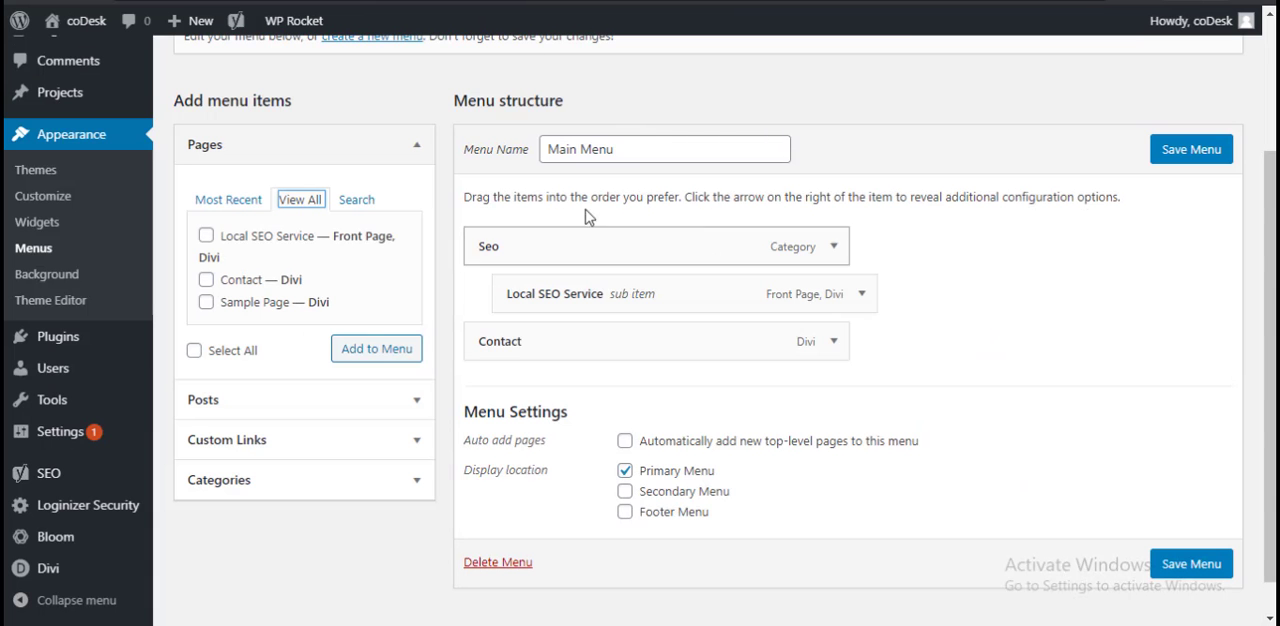
Step: Open the Theme Editor, accept the direct-editing warning, and look through the code of Divi's style.css
{"action": "left_click", "coordinate": [106, 306]}
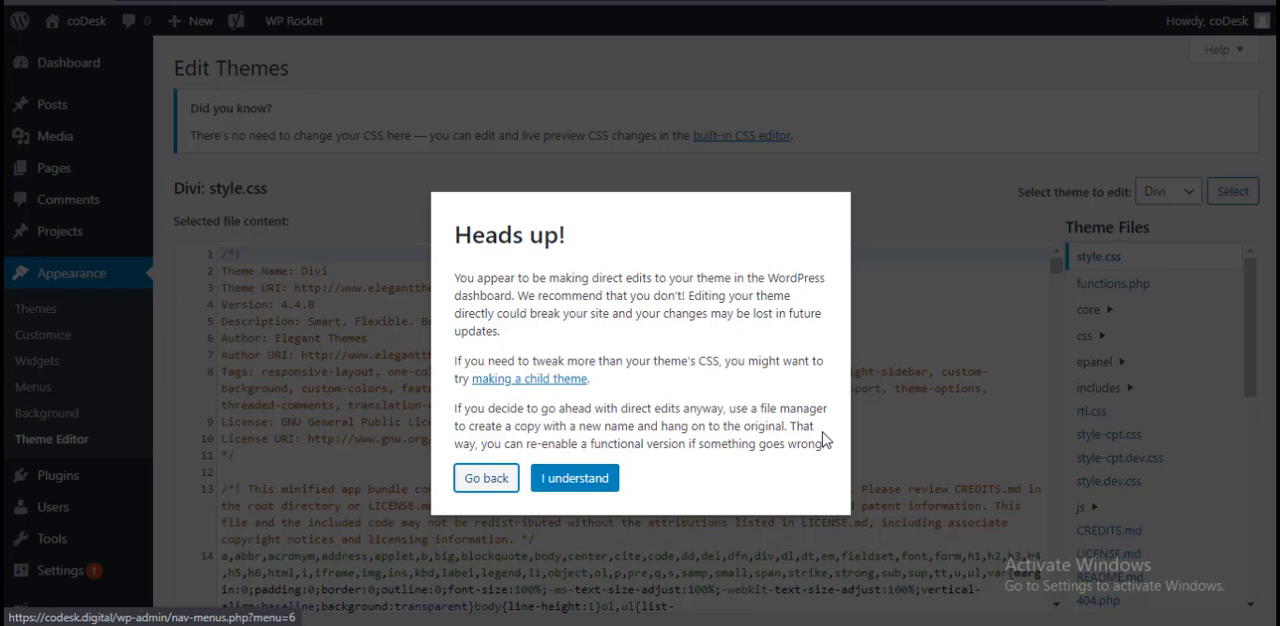
{"action": "left_click", "coordinate": [580, 480]}
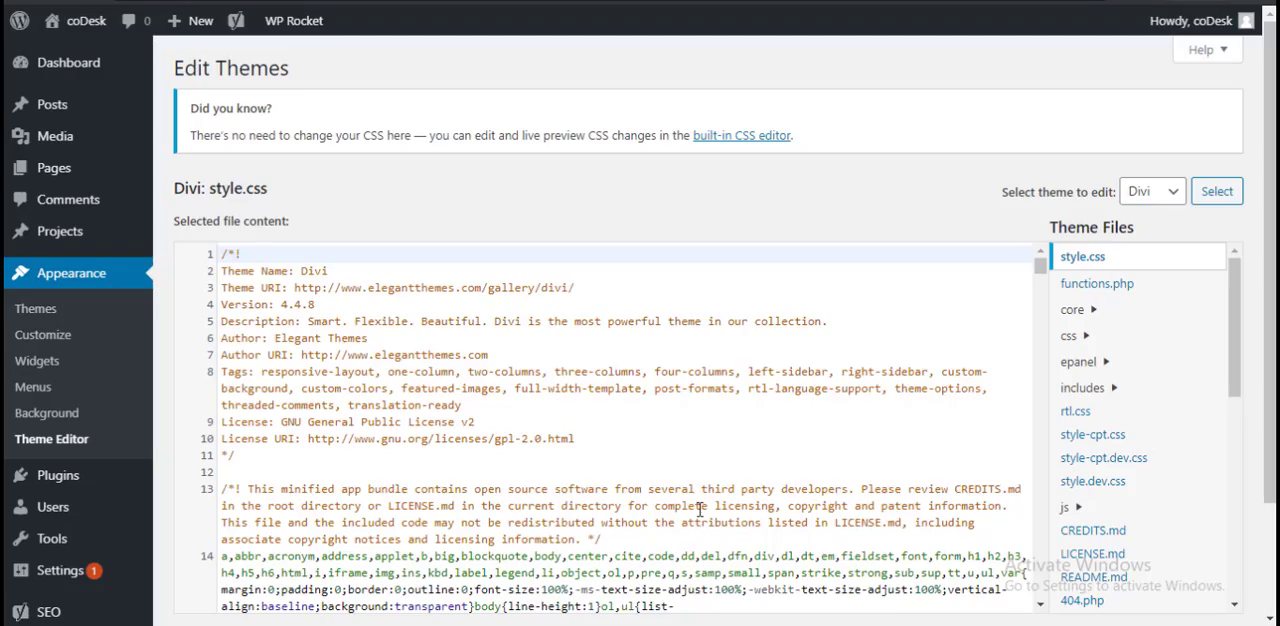
{"action": "scroll", "coordinate": [706, 535], "scroll_direction": "down", "scroll_amount": 10}
{"action": "scroll", "coordinate": [706, 535], "scroll_direction": "down", "scroll_amount": 10}
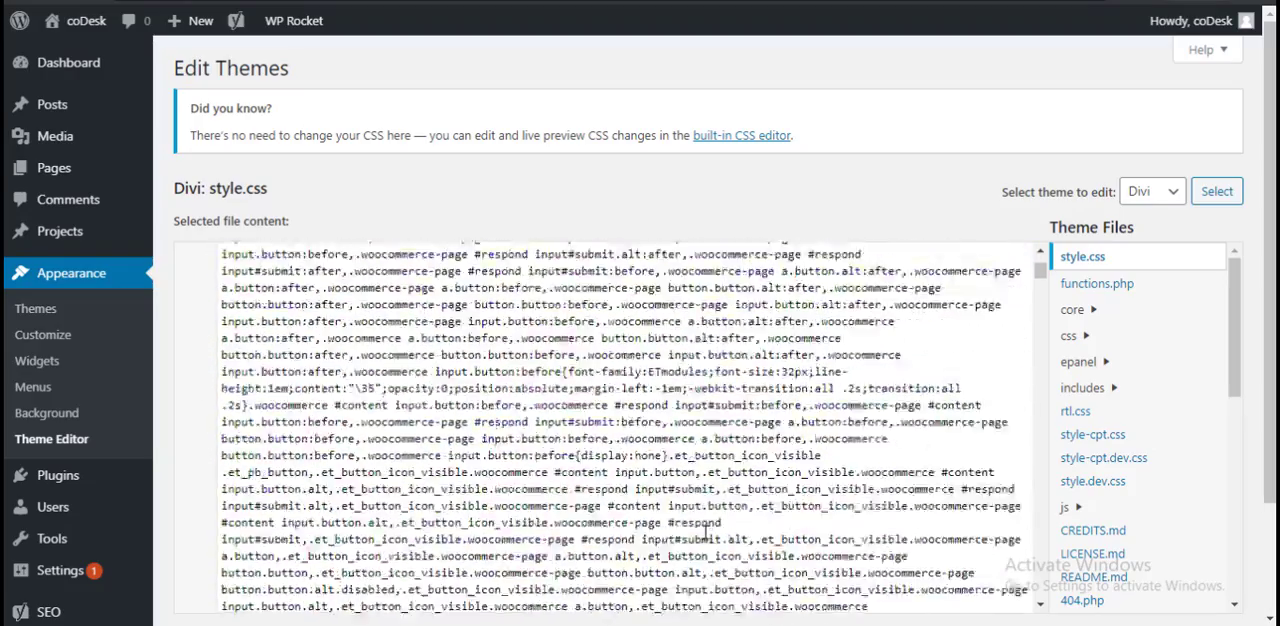
{"action": "scroll", "coordinate": [705, 530], "scroll_direction": "down", "scroll_amount": 15}
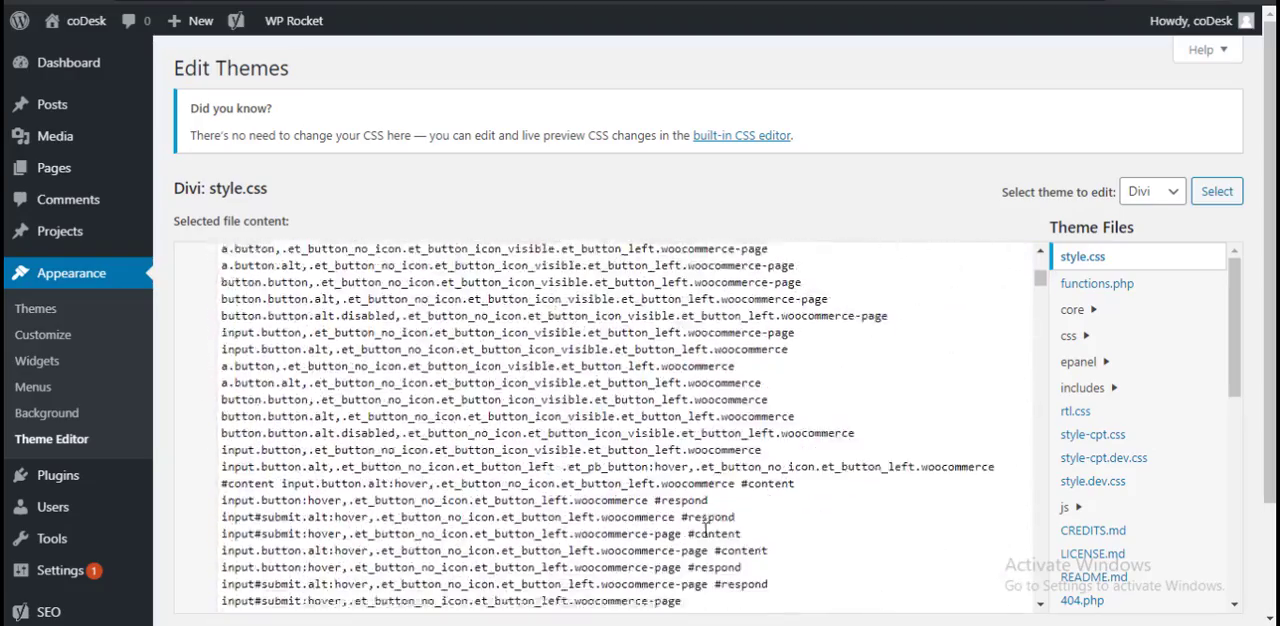
{"action": "scroll", "coordinate": [1238, 350], "scroll_direction": "down", "scroll_amount": 8}
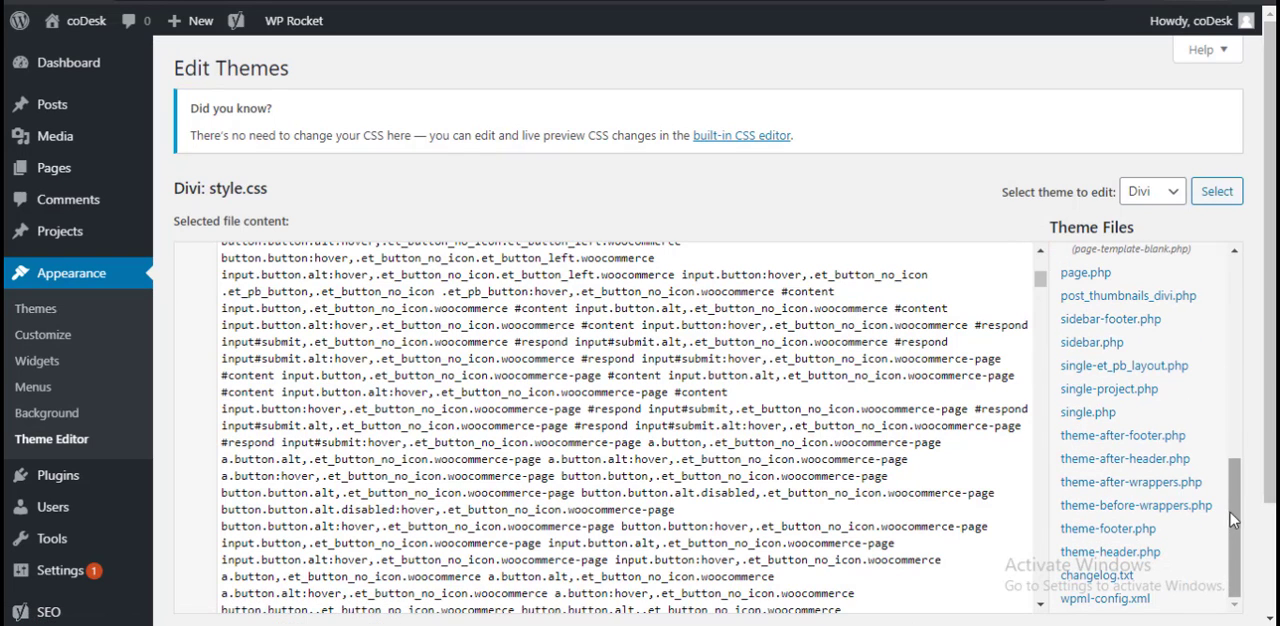
Step: Examine the Divi theme file list, including its folders and its CSS, JS and PHP files
{"action": "left_click_drag", "start_coordinate": [1234, 520], "coordinate": [1257, 277]}
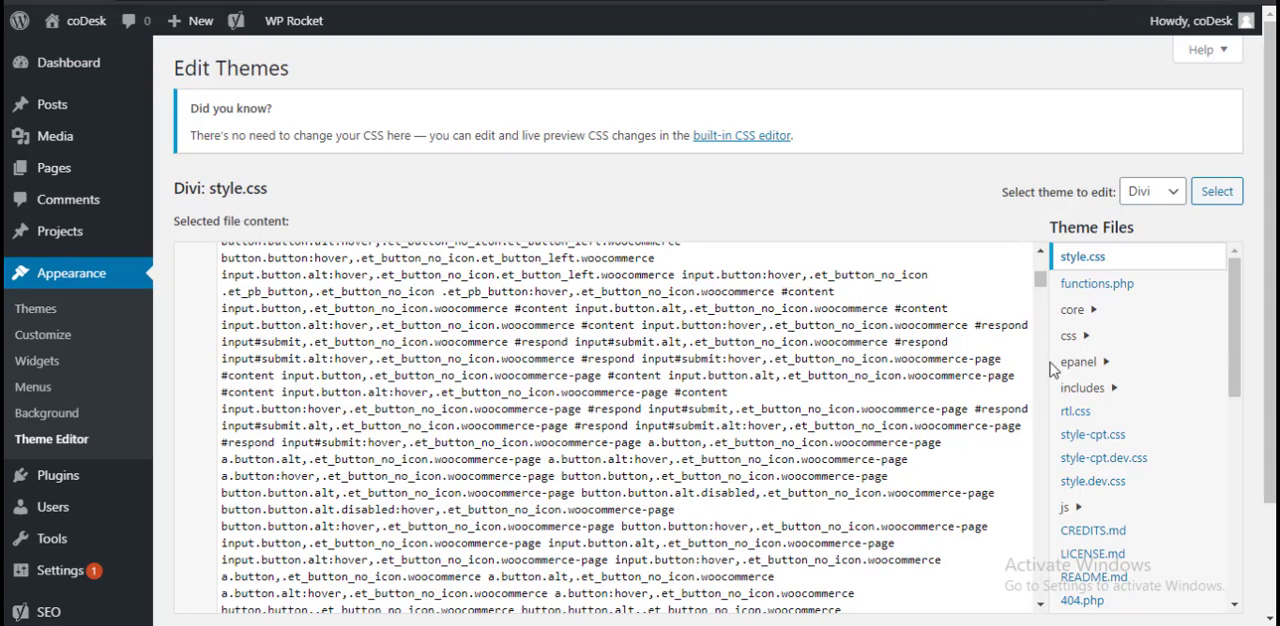
{"action": "left_click", "coordinate": [1083, 257]}
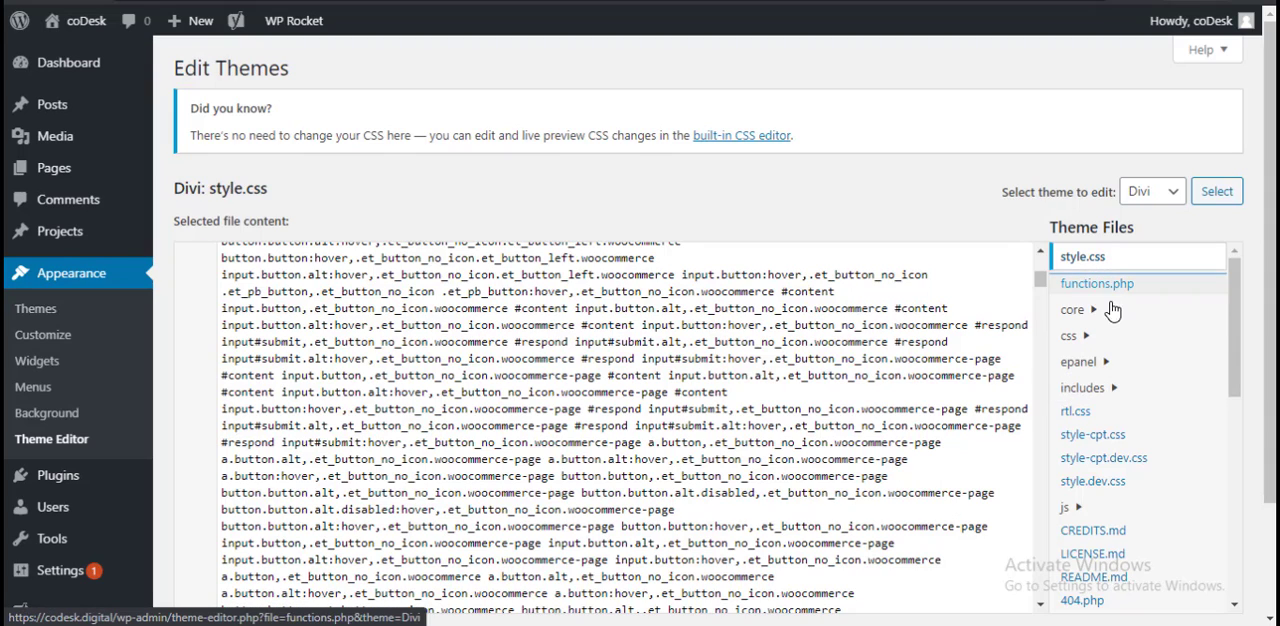
{"action": "scroll", "coordinate": [1155, 420], "scroll_direction": "down", "scroll_amount": 1}
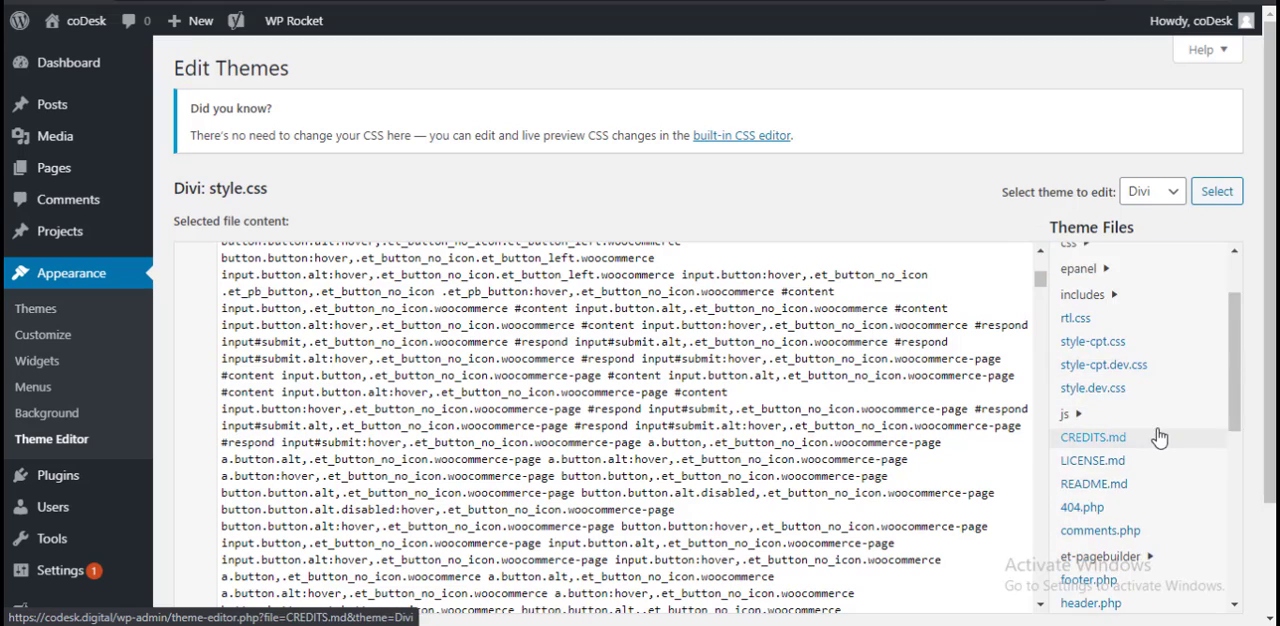
{"action": "scroll", "coordinate": [1158, 437], "scroll_direction": "down", "scroll_amount": 1}
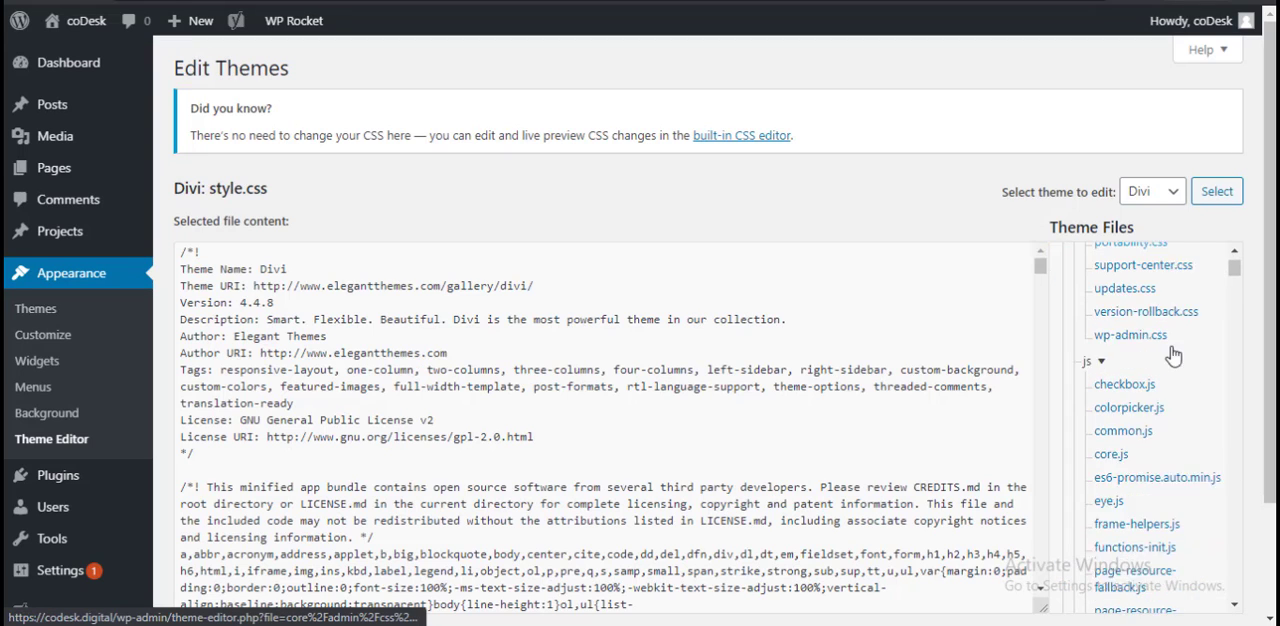
{"action": "scroll", "coordinate": [1175, 380], "scroll_direction": "down", "scroll_amount": 1}
{"action": "scroll", "coordinate": [1175, 418], "scroll_direction": "down", "scroll_amount": 5}
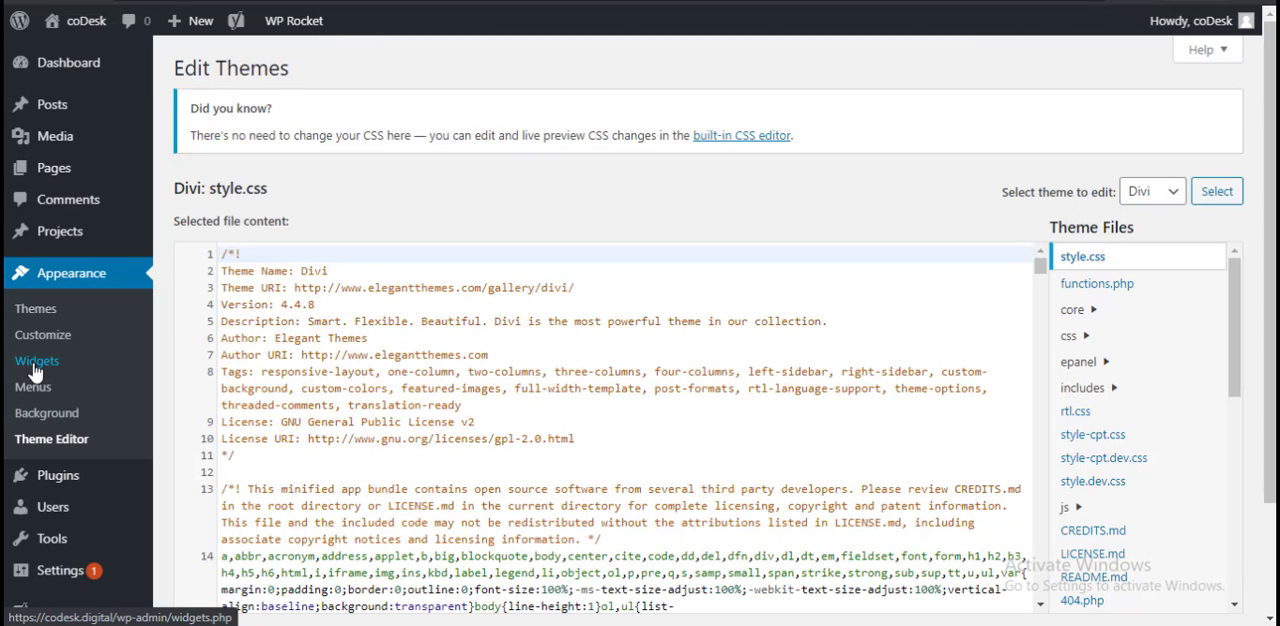
Step: Open the Widgets page and inspect the sidebar's Search widget settings, the available widgets and the footer areas
{"action": "left_click", "coordinate": [45, 360]}
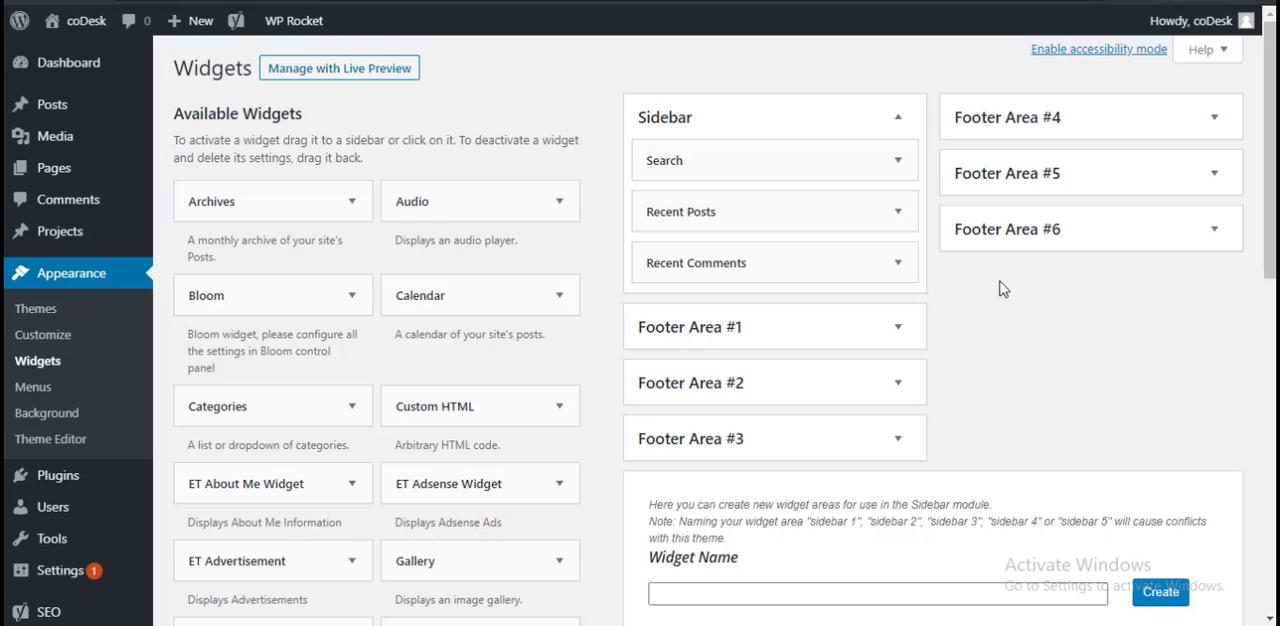
{"action": "left_click", "coordinate": [899, 161]}
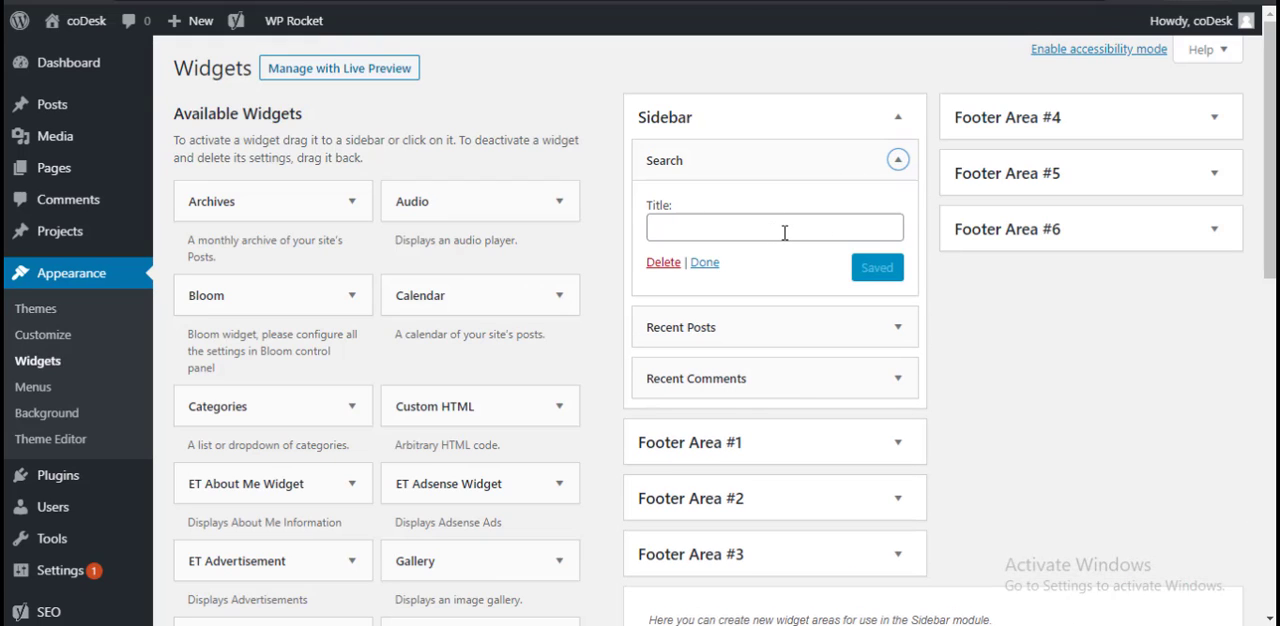
{"action": "scroll", "coordinate": [400, 400], "scroll_direction": "down", "scroll_amount": 3}
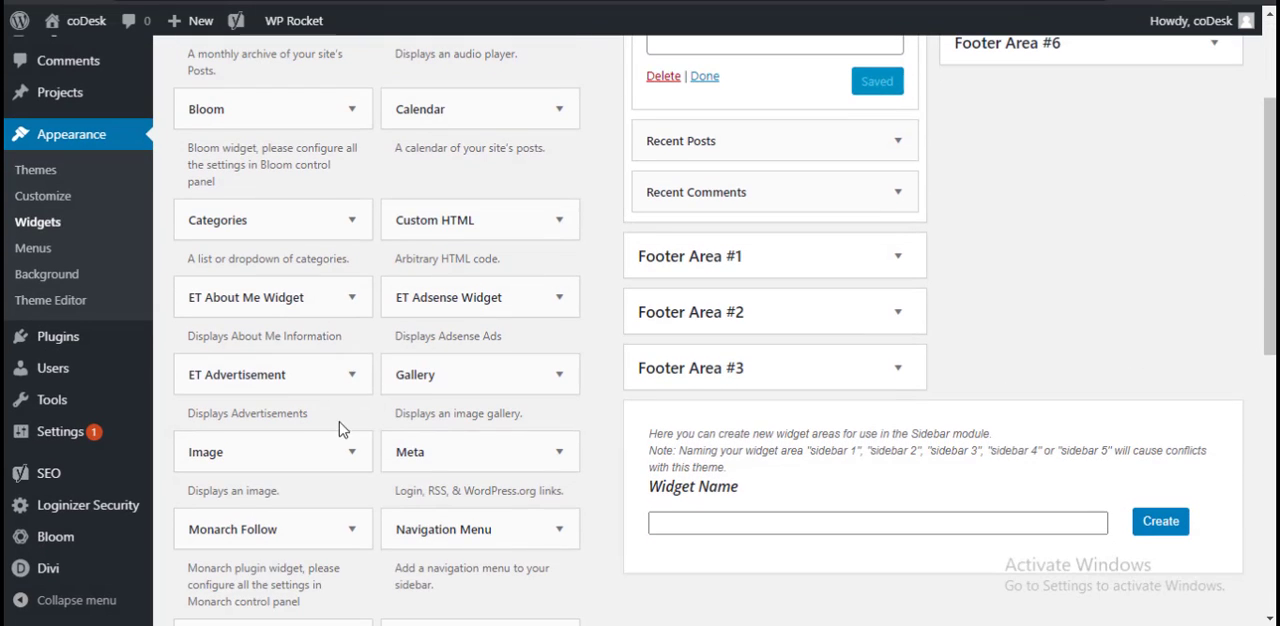
{"action": "scroll", "coordinate": [430, 415], "scroll_direction": "down", "scroll_amount": 1}
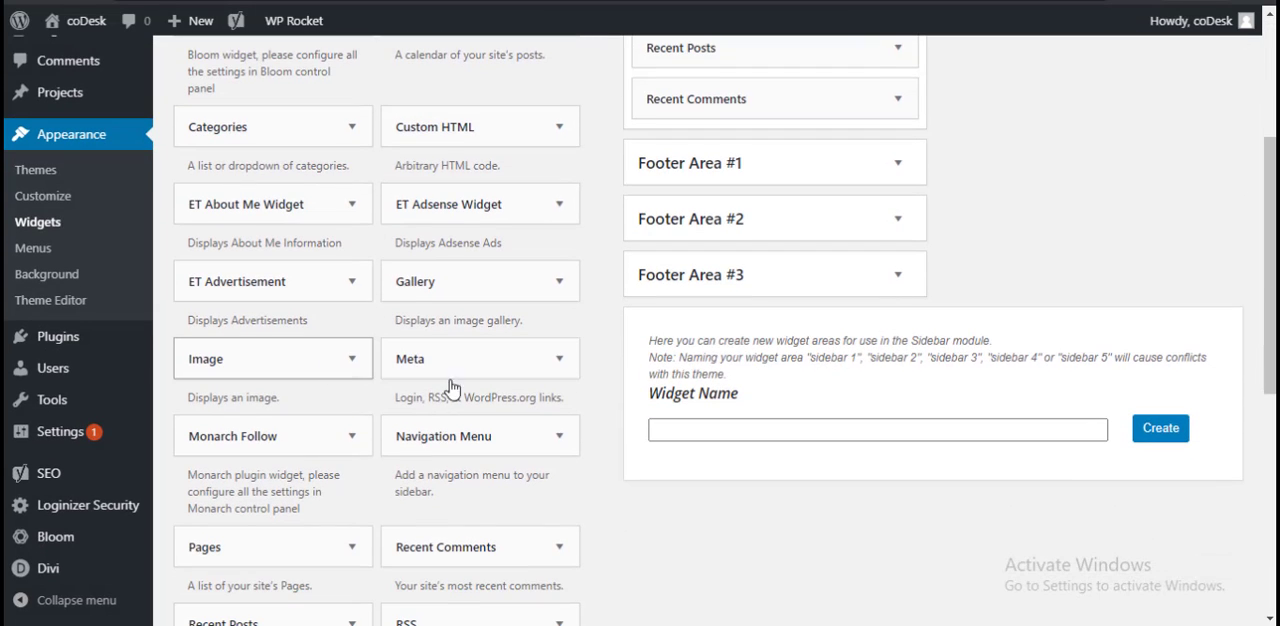
{"action": "scroll", "coordinate": [640, 393], "scroll_direction": "up", "scroll_amount": 3}
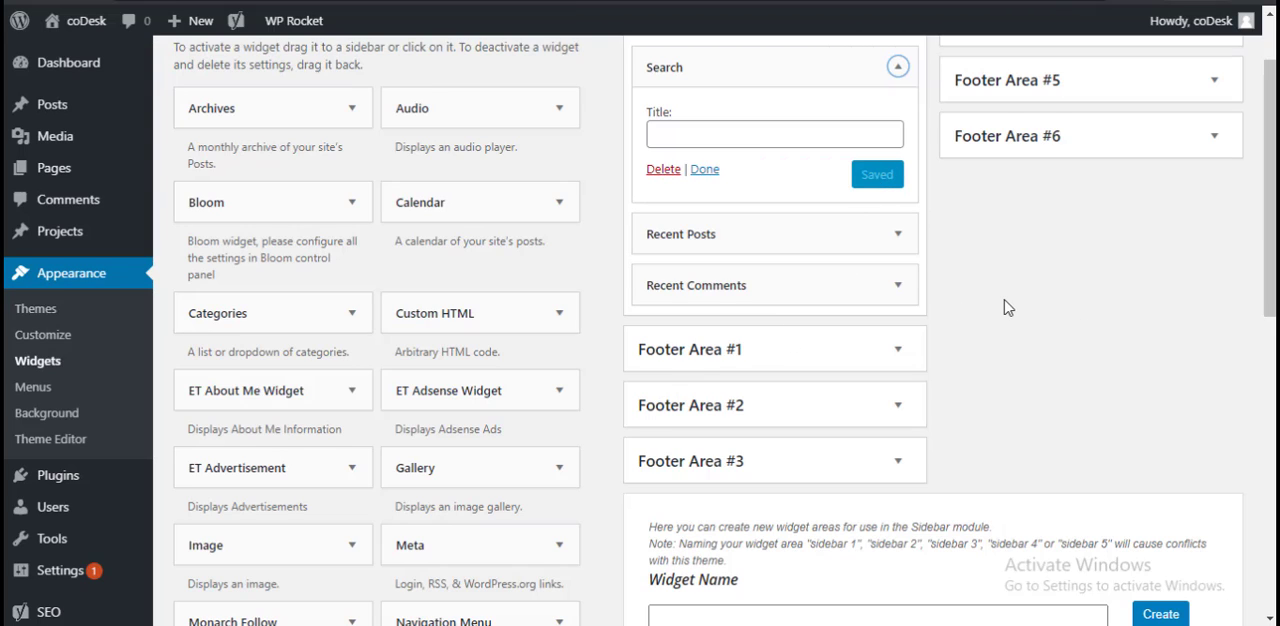
{"action": "scroll", "coordinate": [669, 314], "scroll_direction": "up", "scroll_amount": 2}
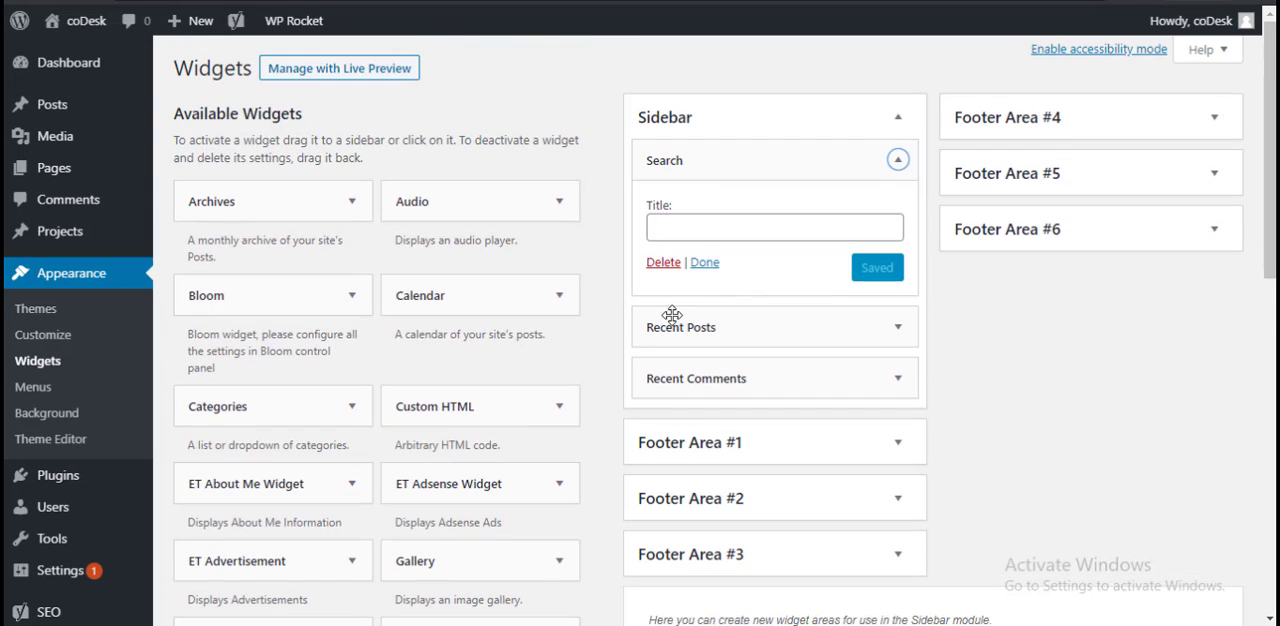
{"action": "left_click", "coordinate": [897, 161]}
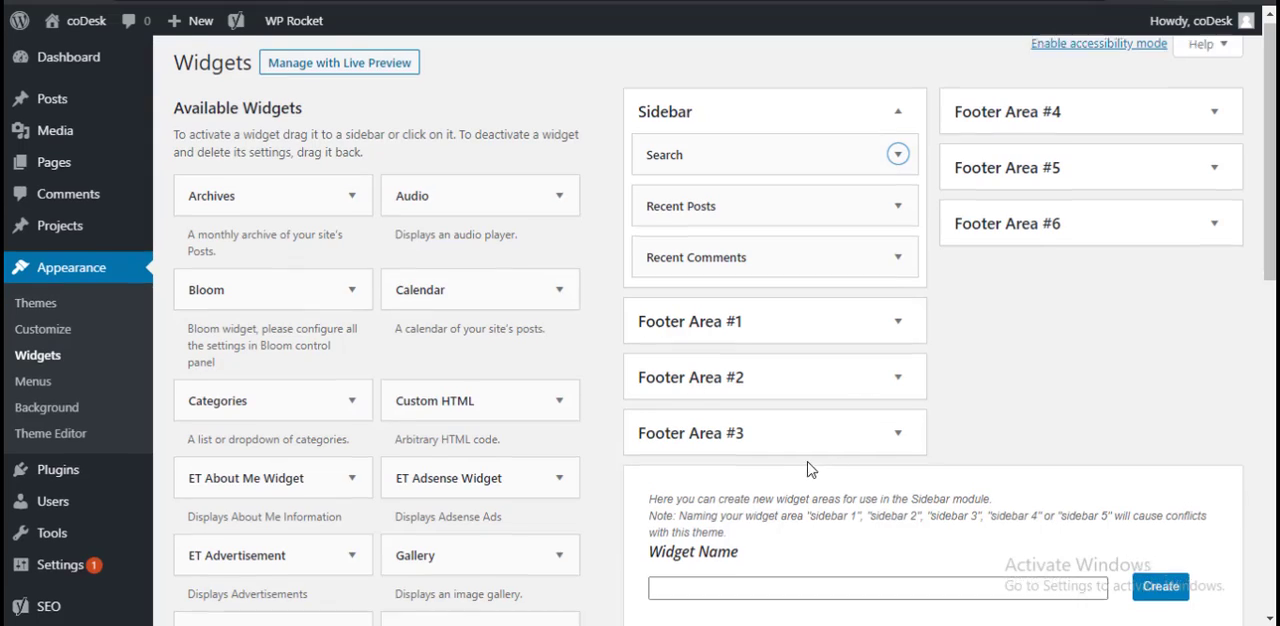
{"action": "scroll", "coordinate": [808, 466], "scroll_direction": "down", "scroll_amount": 2}
Step: Open the installed plugins list and examine each plugin's description and its activation, settings and deletion options
{"action": "mouse_move", "coordinate": [147, 380]}
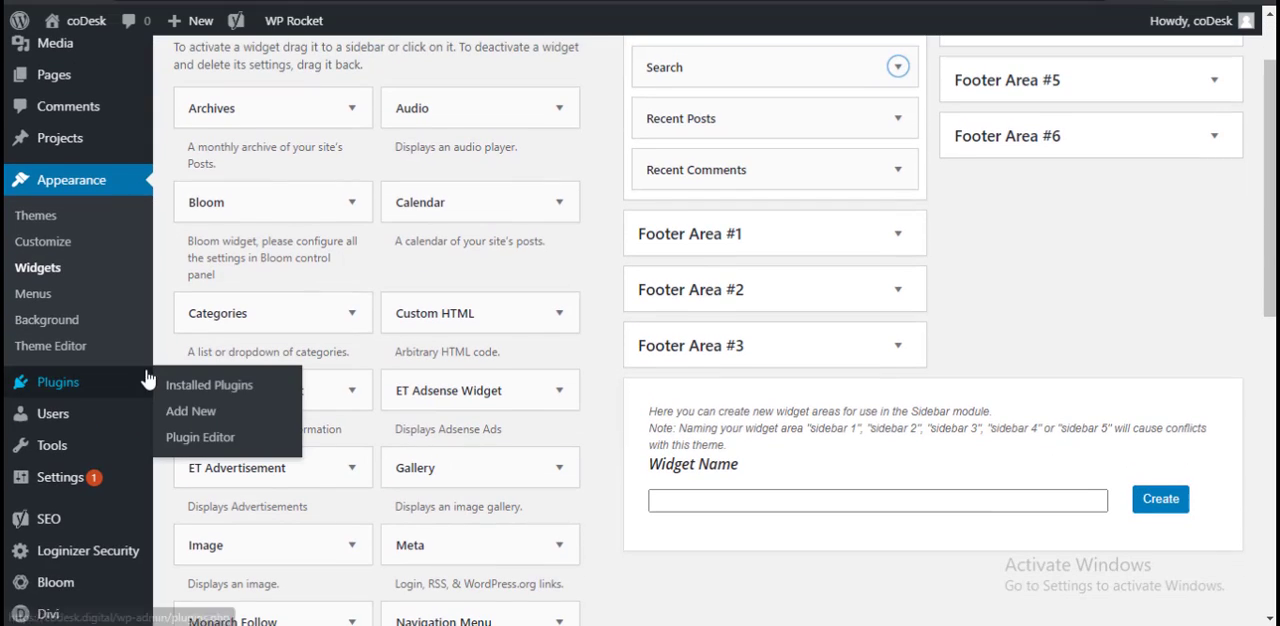
{"action": "left_click", "coordinate": [75, 393]}
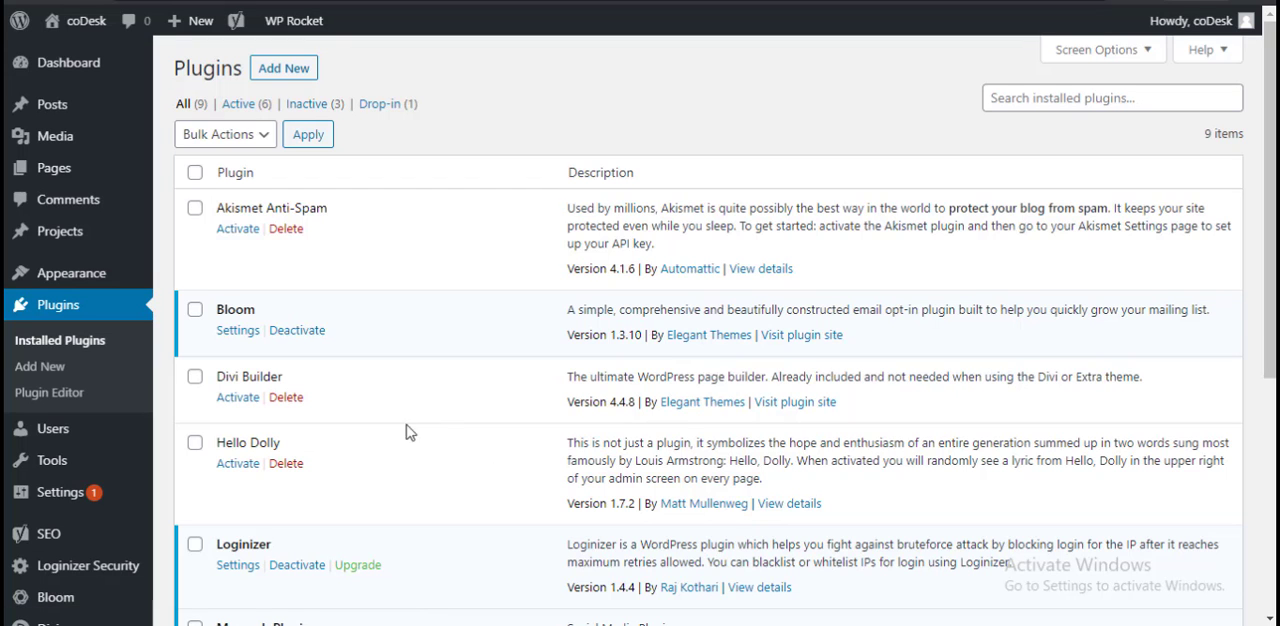
{"action": "scroll", "coordinate": [371, 380], "scroll_direction": "down", "scroll_amount": 4}
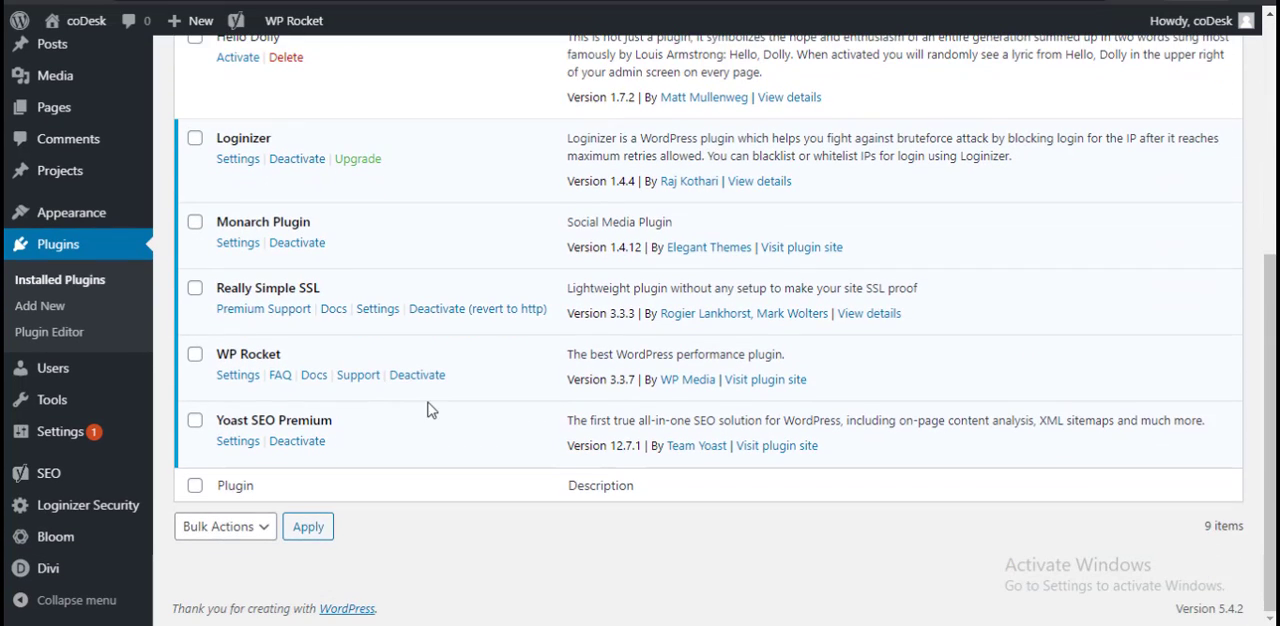
{"action": "scroll", "coordinate": [444, 404], "scroll_direction": "up", "scroll_amount": 4}
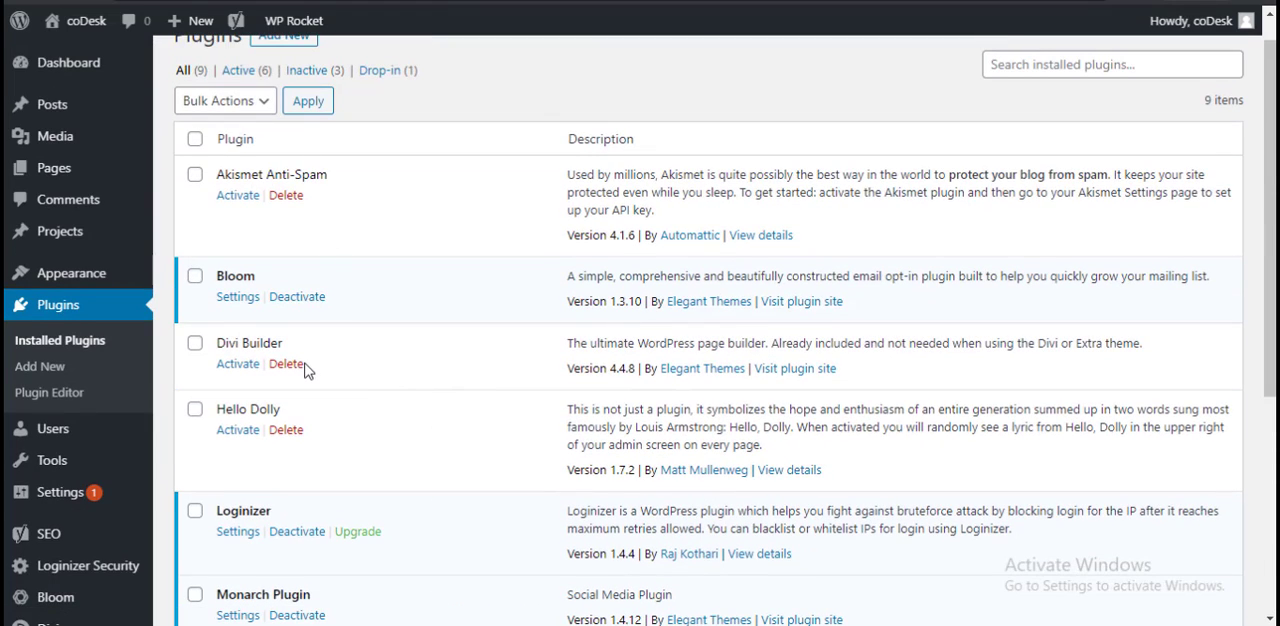
{"action": "scroll", "coordinate": [517, 423], "scroll_direction": "down", "scroll_amount": 4}
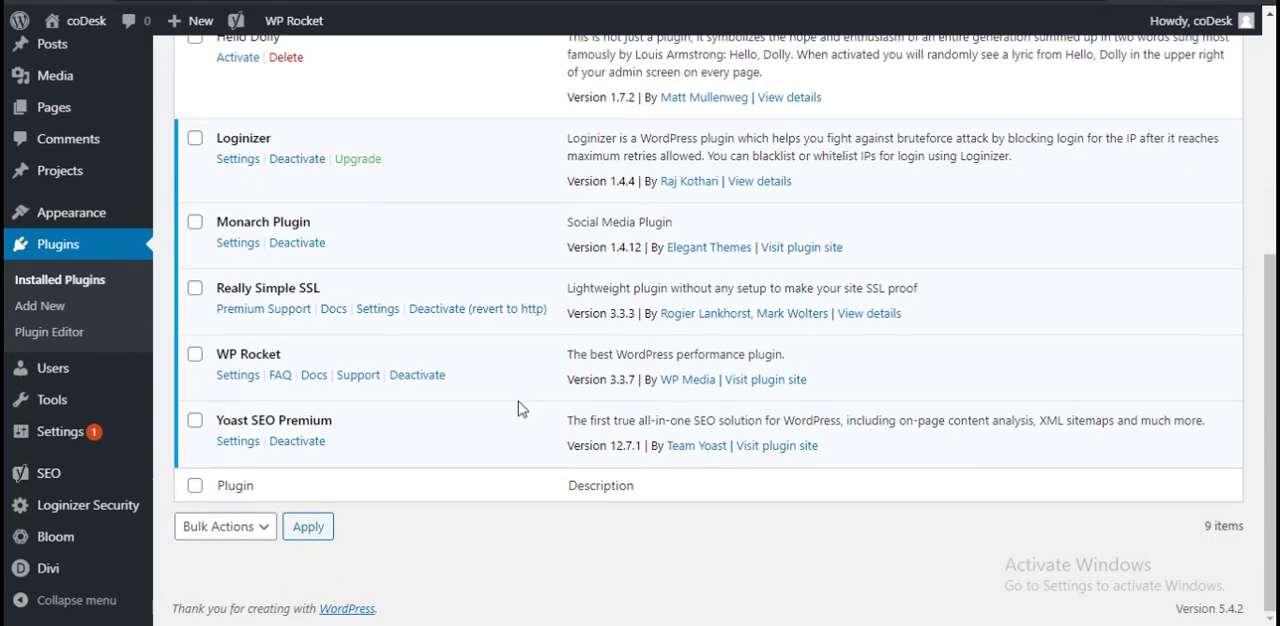
{"action": "scroll", "coordinate": [541, 419], "scroll_direction": "up", "scroll_amount": 2}
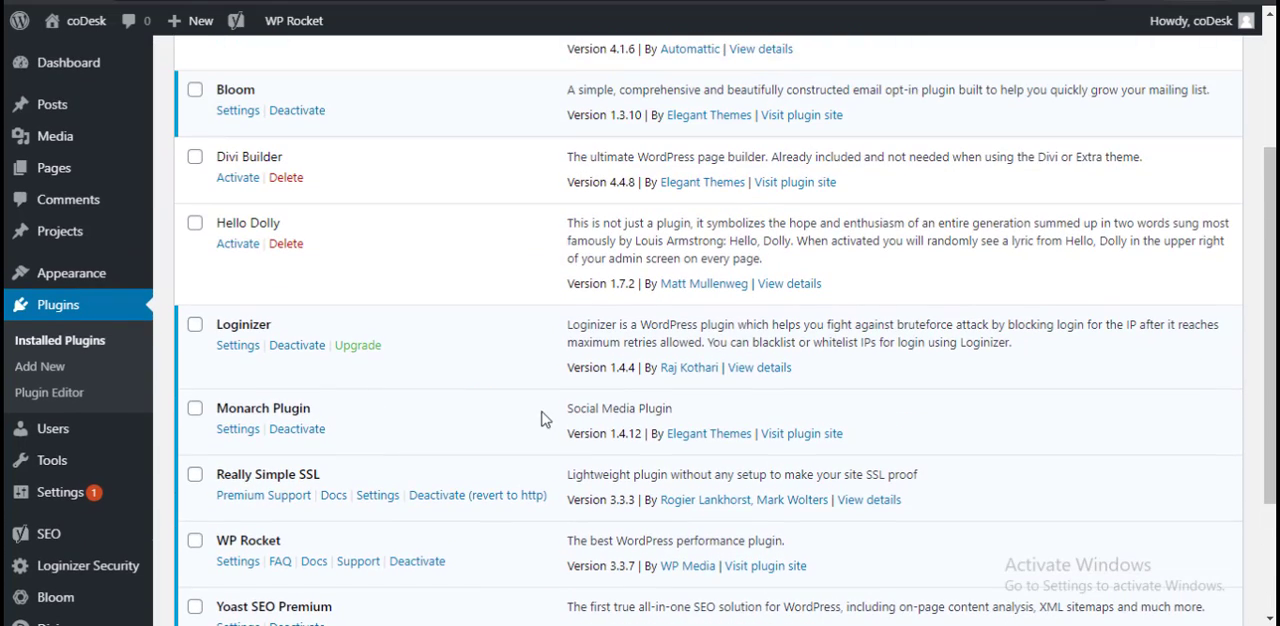
{"action": "scroll", "coordinate": [511, 413], "scroll_direction": "up", "scroll_amount": 1}
{"action": "scroll", "coordinate": [450, 434], "scroll_direction": "down", "scroll_amount": 1}
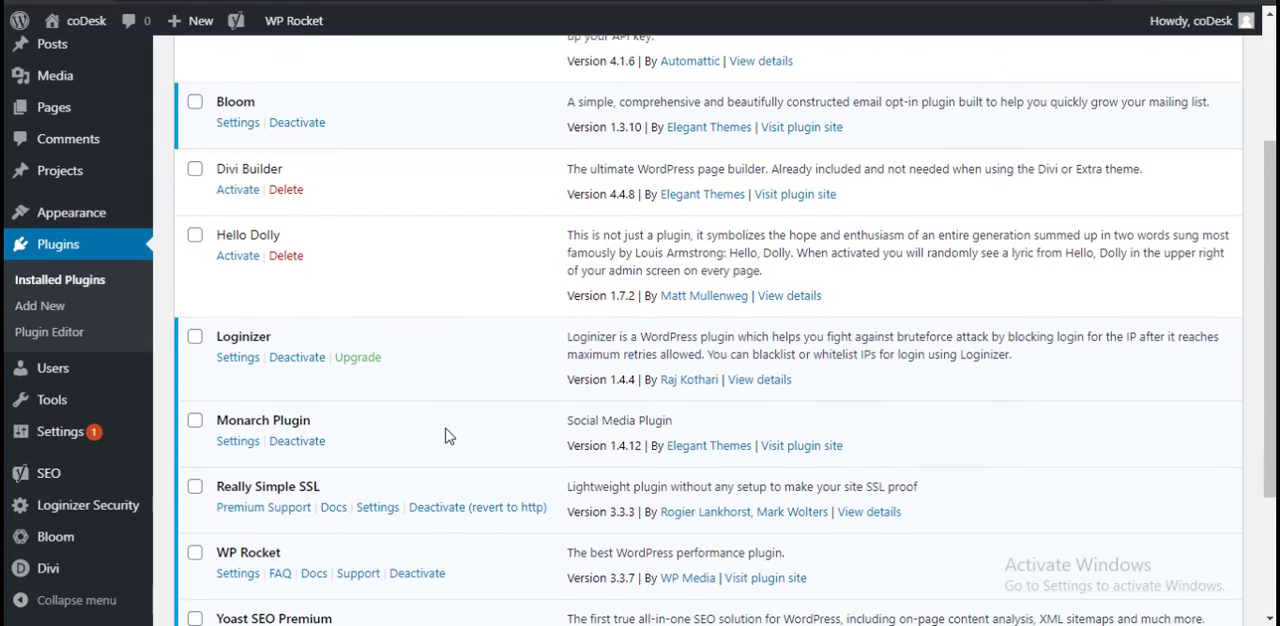
{"action": "scroll", "coordinate": [429, 466], "scroll_direction": "up", "scroll_amount": 2}
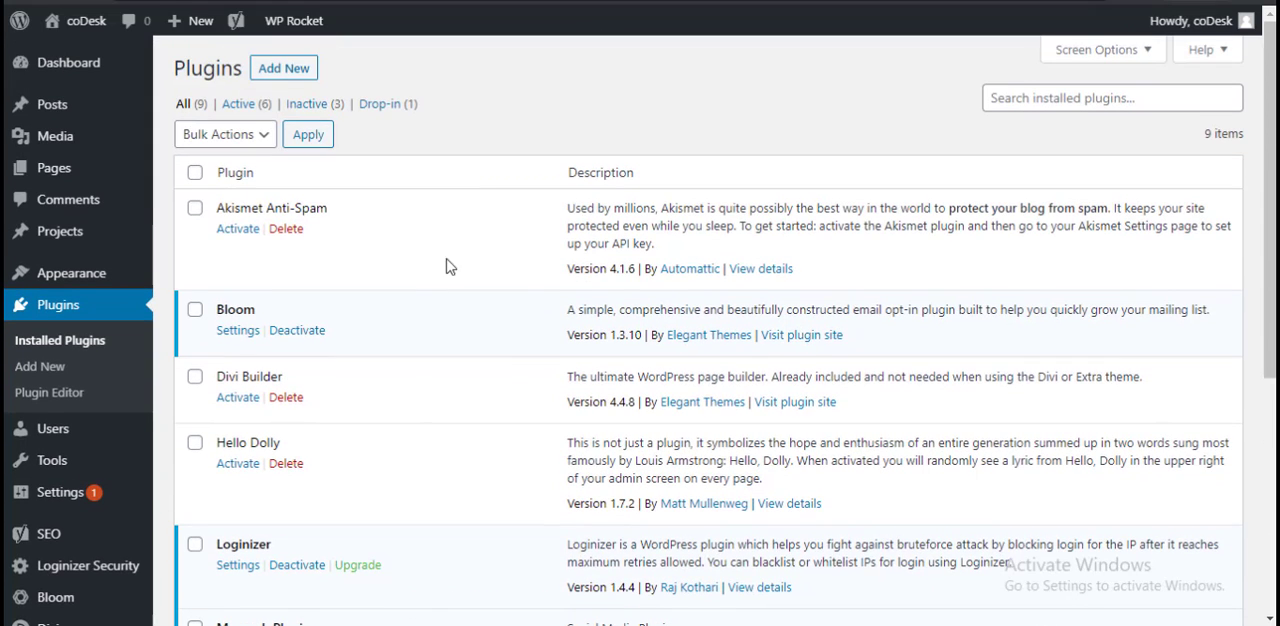
{"action": "scroll", "coordinate": [519, 540], "scroll_direction": "down", "scroll_amount": 1}
{"action": "scroll", "coordinate": [517, 540], "scroll_direction": "down", "scroll_amount": 3}
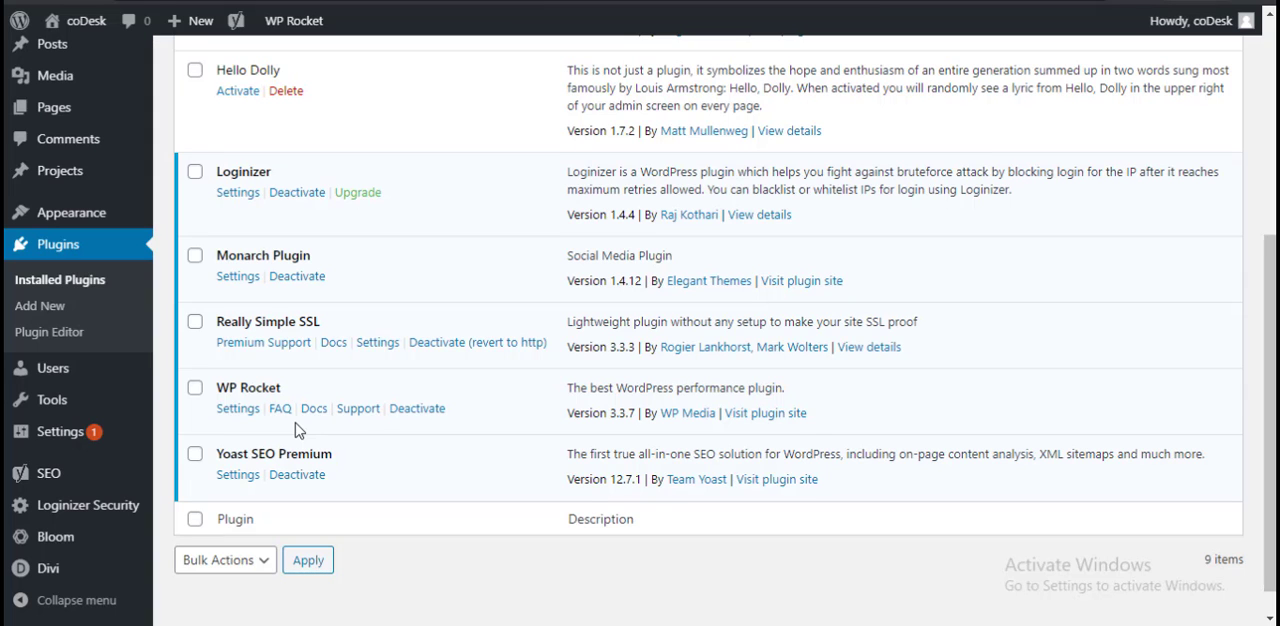
{"action": "scroll", "coordinate": [858, 189], "scroll_direction": "up", "scroll_amount": 4}
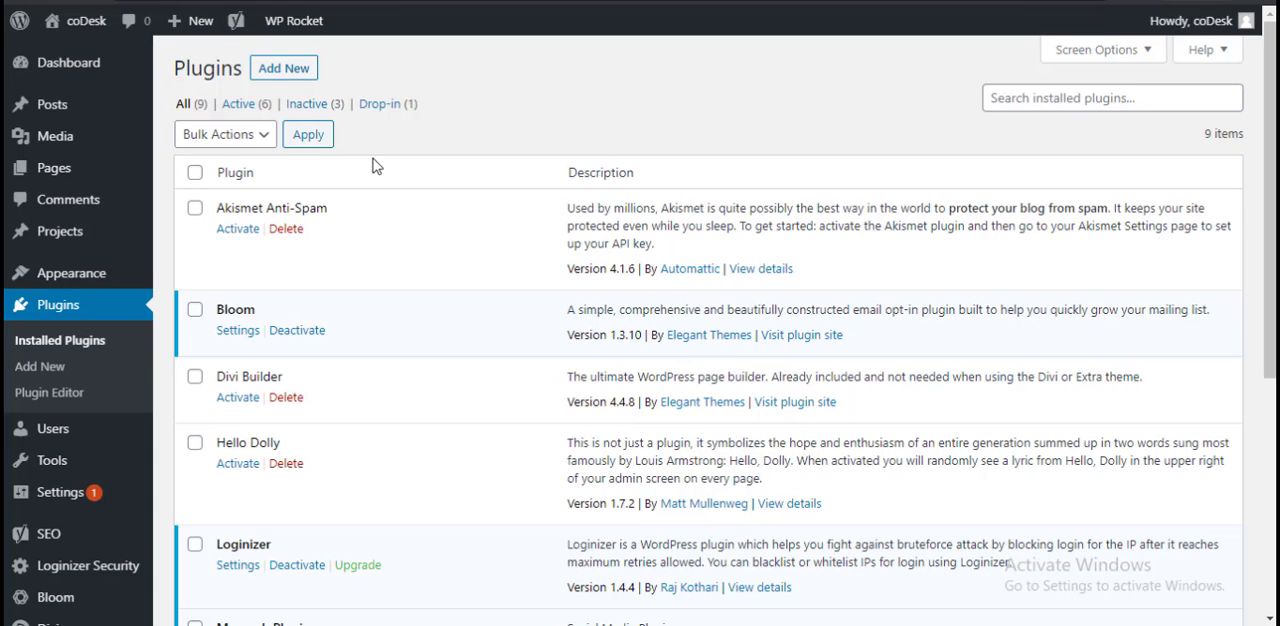
{"action": "scroll", "coordinate": [580, 189], "scroll_direction": "down", "scroll_amount": 4}
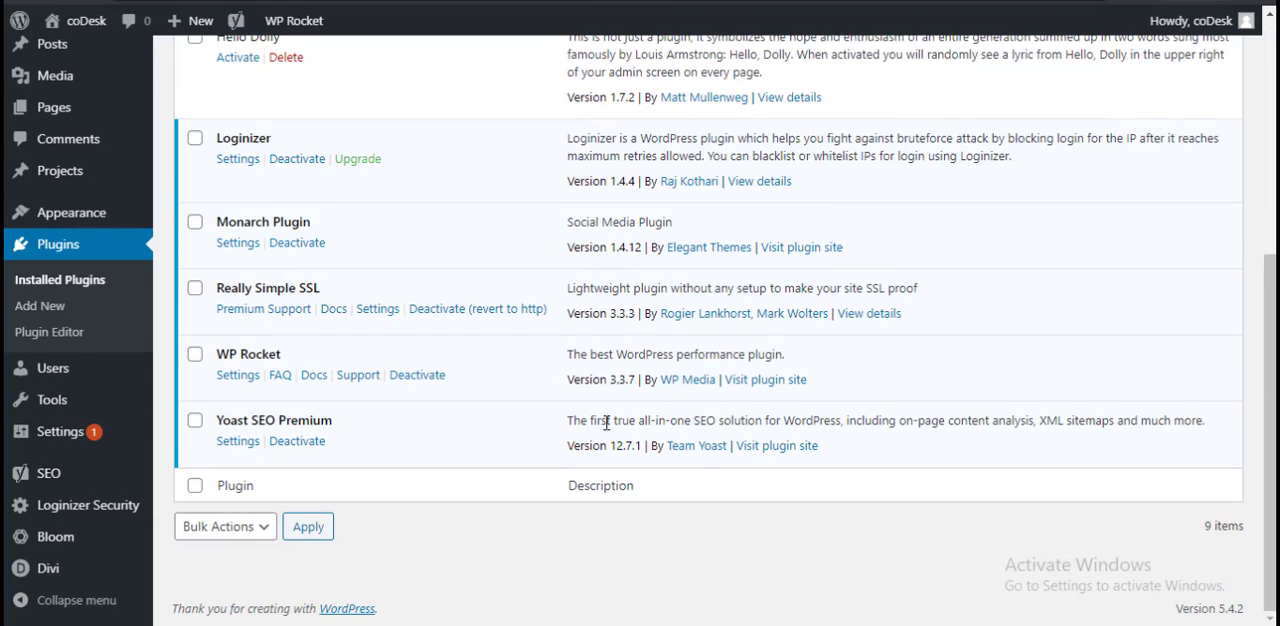
{"action": "scroll", "coordinate": [608, 423], "scroll_direction": "up", "scroll_amount": 4}
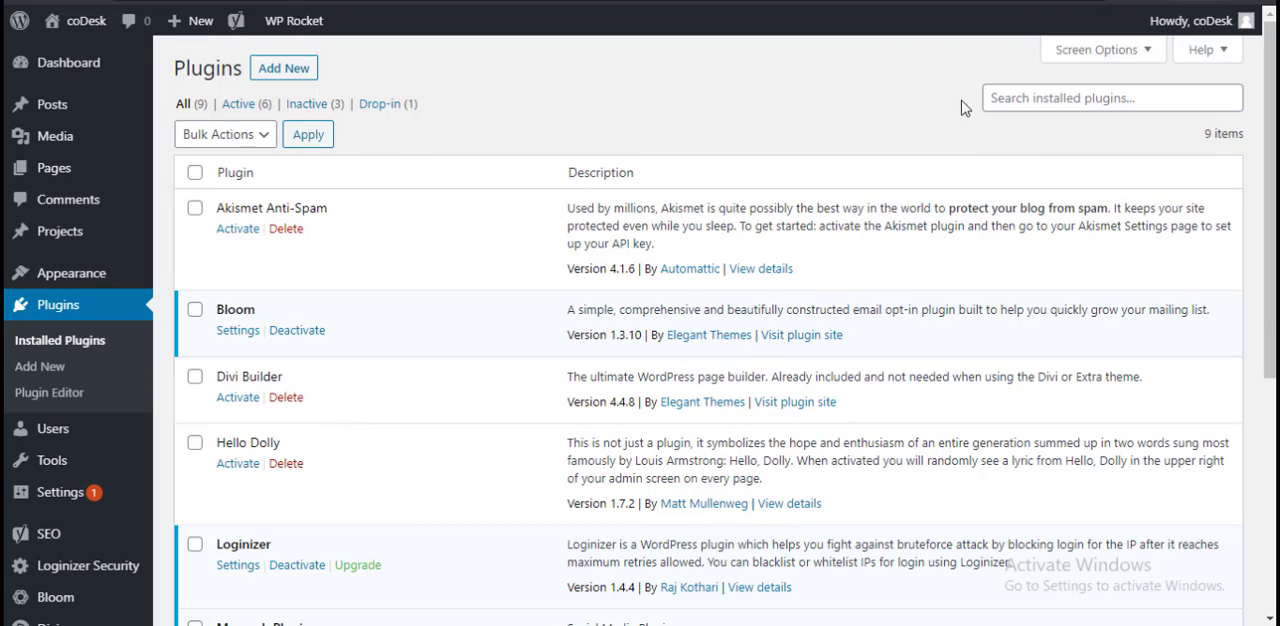
Step: Search for "slider" among the installed plugins and in the directory of new plugins
{"action": "left_click", "coordinate": [1043, 105]}
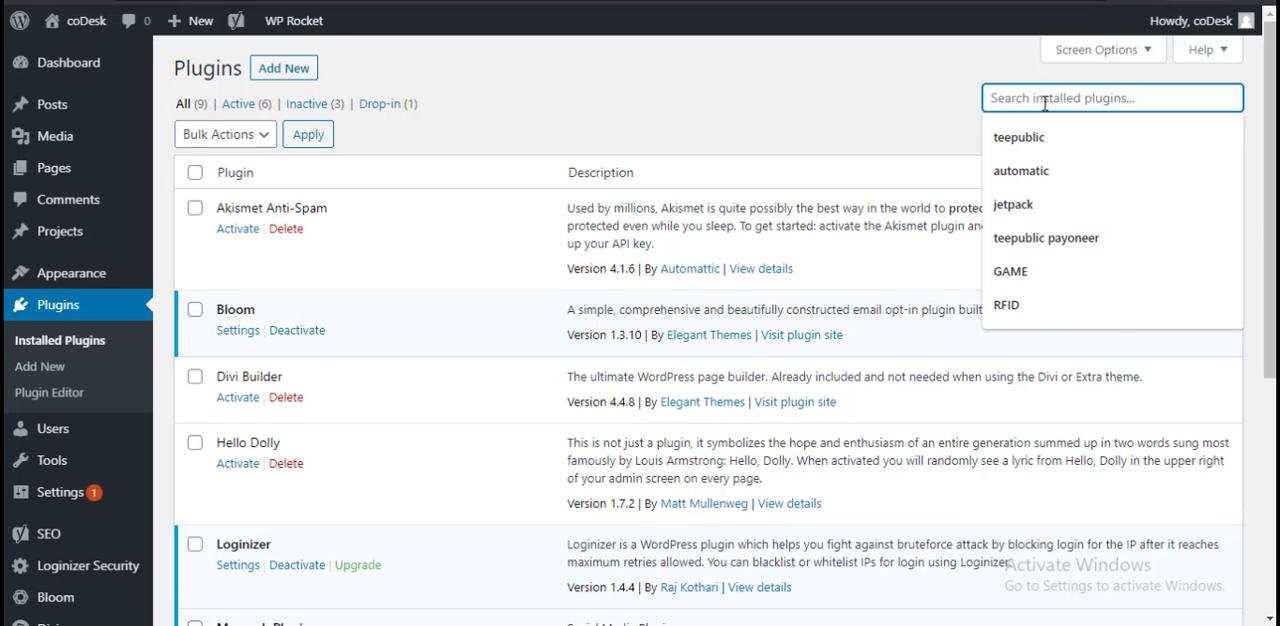
{"action": "type", "text": "slider"}
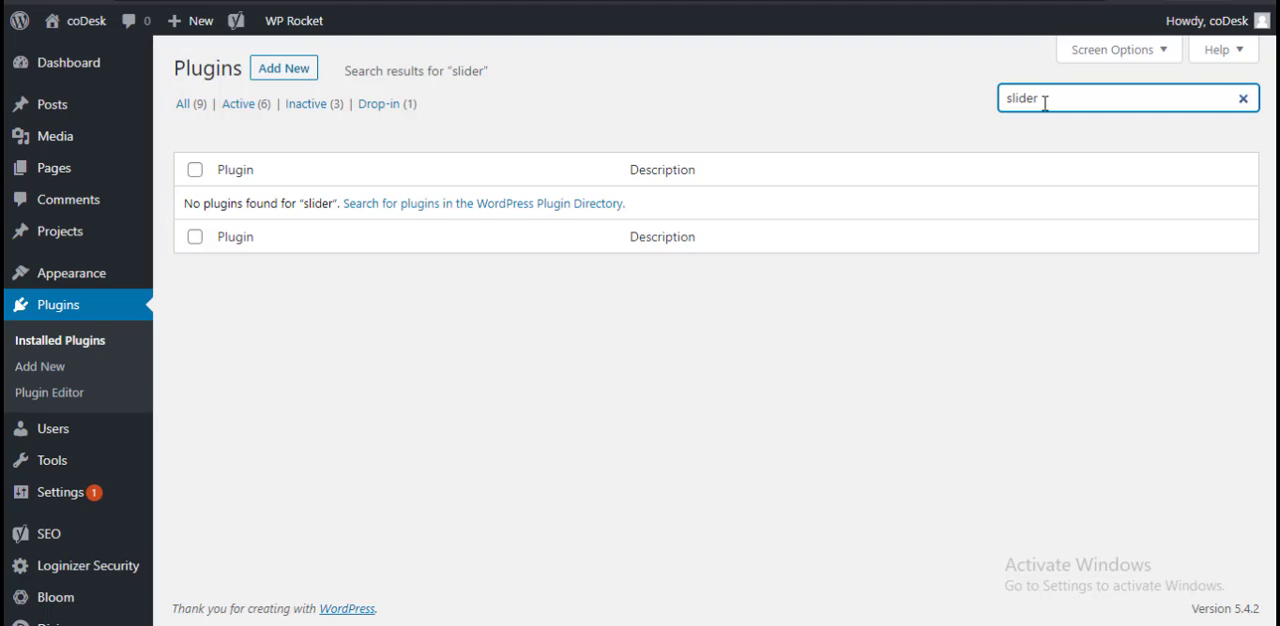
{"action": "left_click", "coordinate": [283, 68]}
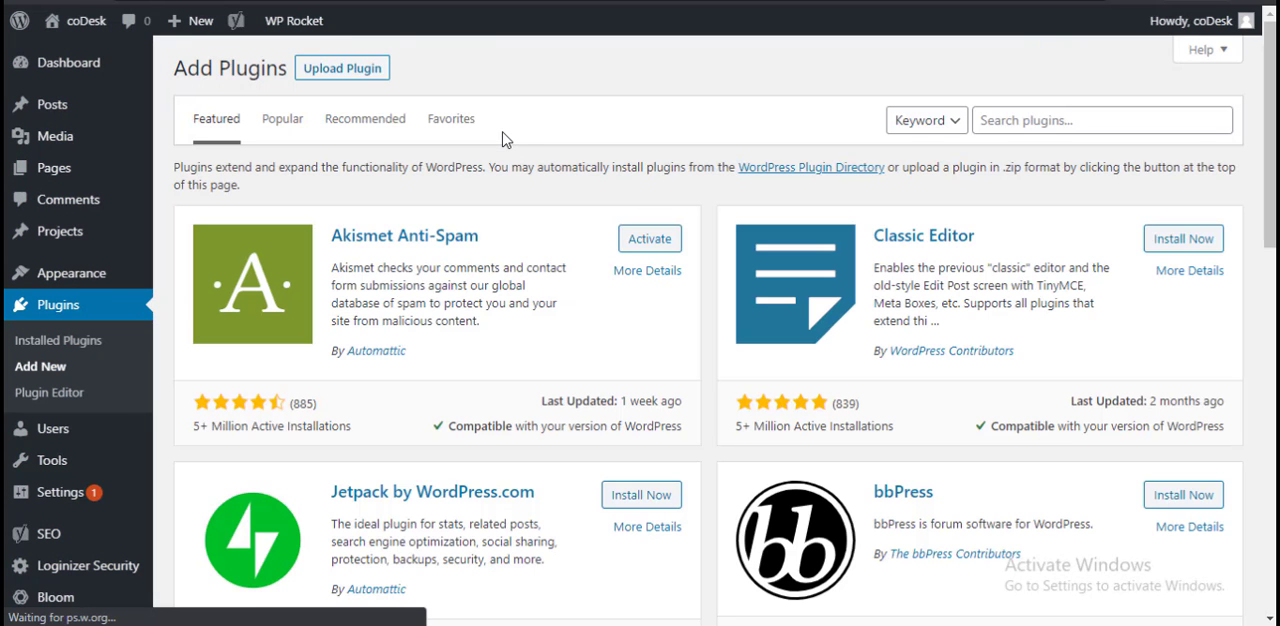
{"action": "left_click", "coordinate": [1048, 128]}
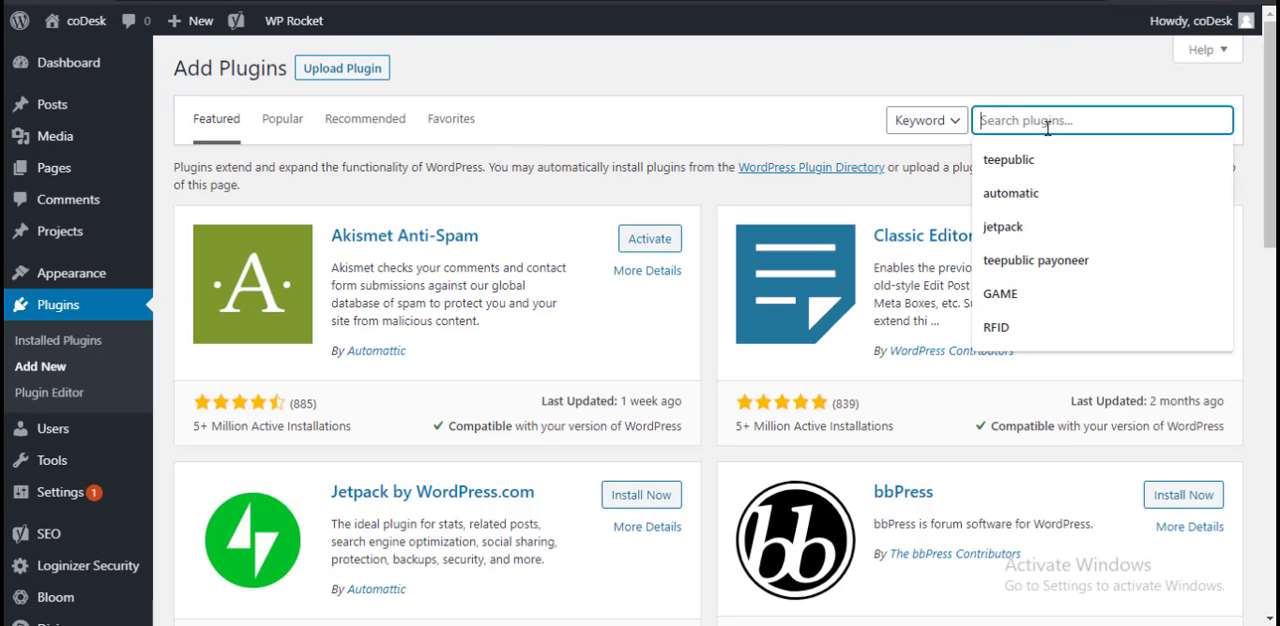
{"action": "type", "text": "slider"}
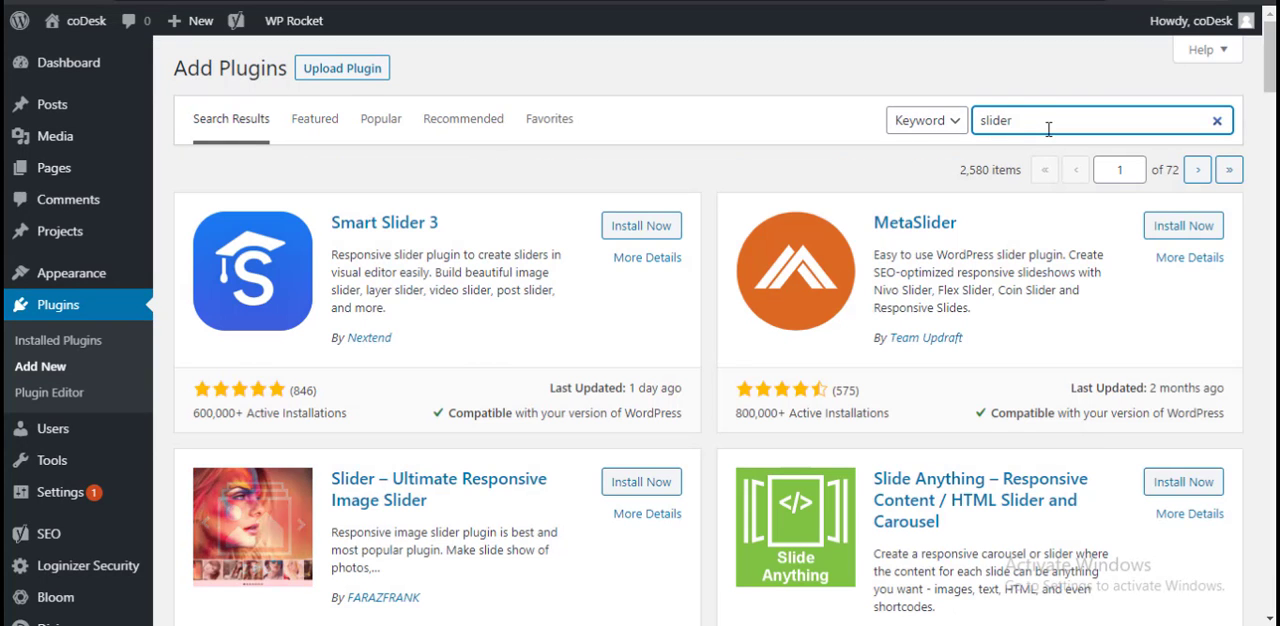
Step: Examine the slider plugins offered on the first results page, including their ratings, installation counts and compatibility
{"action": "scroll", "coordinate": [705, 325], "scroll_direction": "down", "scroll_amount": 2}
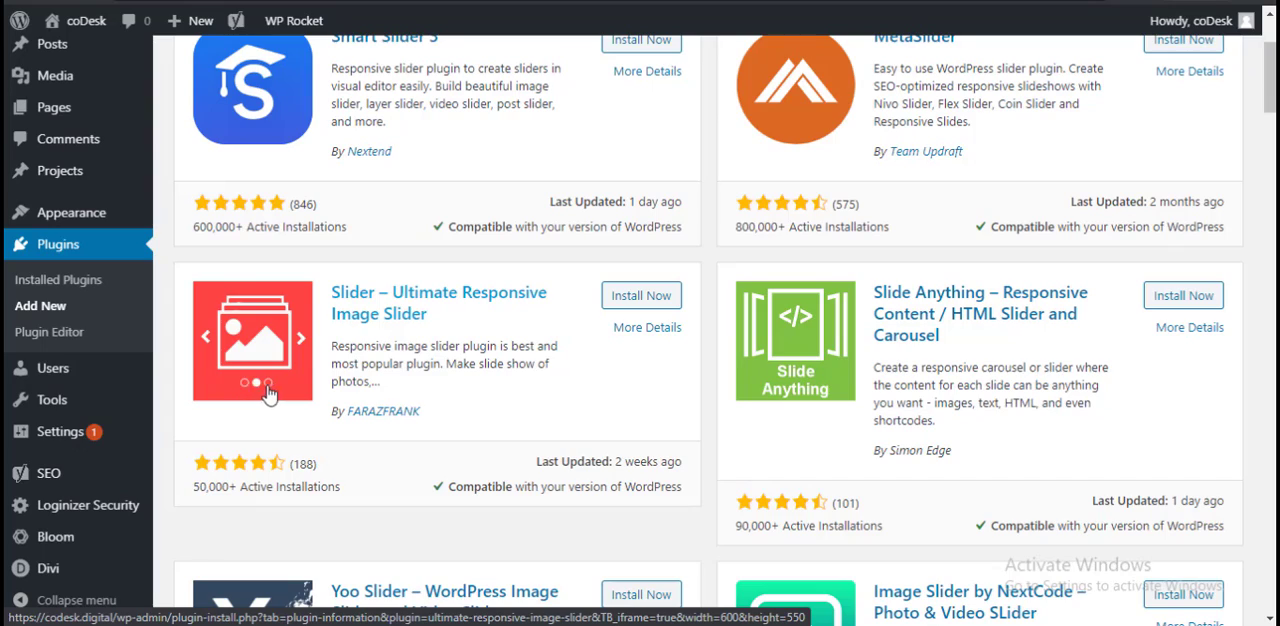
{"action": "scroll", "coordinate": [628, 461], "scroll_direction": "down", "scroll_amount": 3}
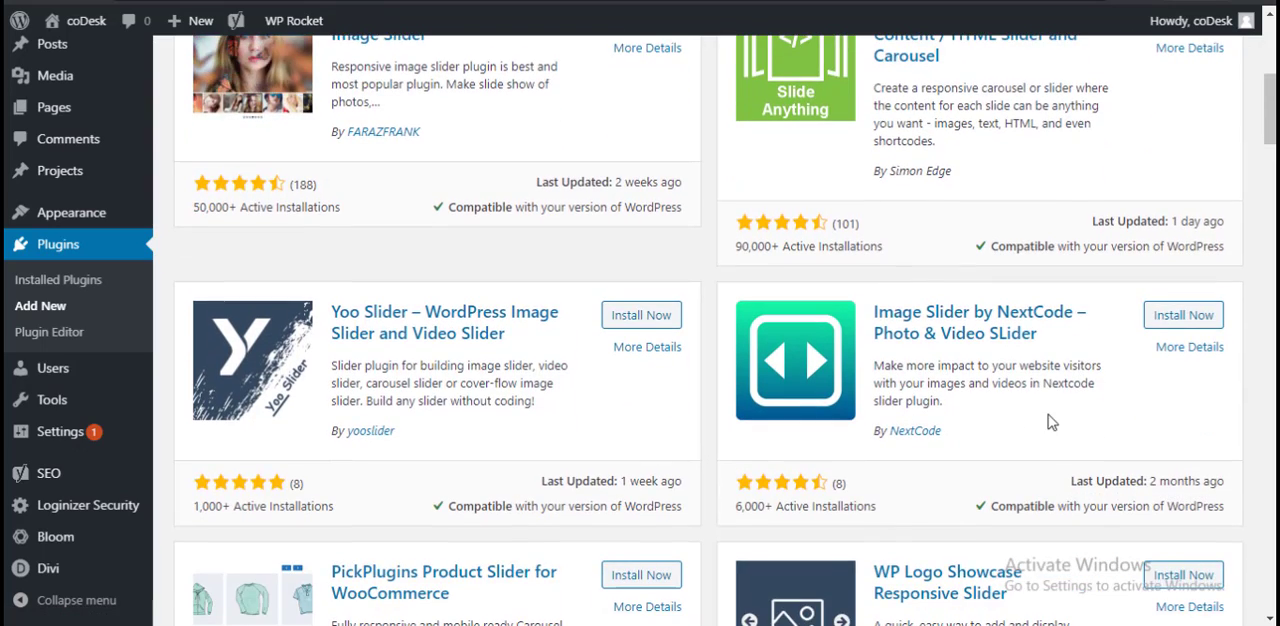
{"action": "scroll", "coordinate": [1048, 414], "scroll_direction": "down", "scroll_amount": 1}
{"action": "scroll", "coordinate": [1048, 420], "scroll_direction": "down", "scroll_amount": 3}
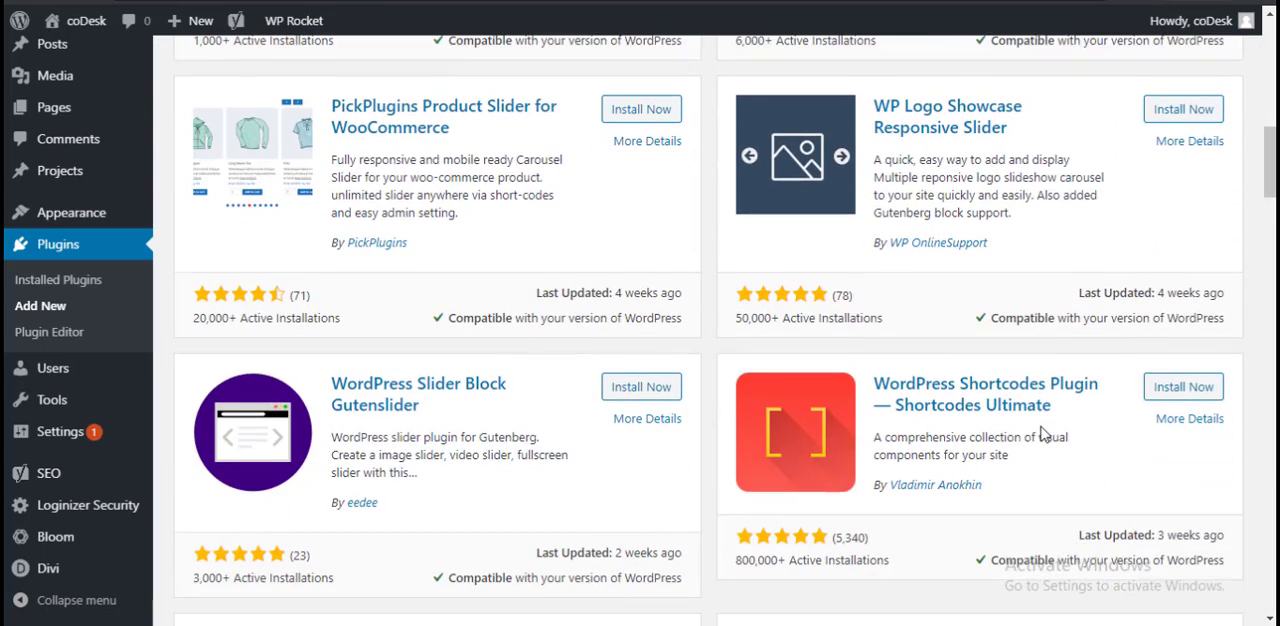
{"action": "scroll", "coordinate": [1043, 432], "scroll_direction": "down", "scroll_amount": 12}
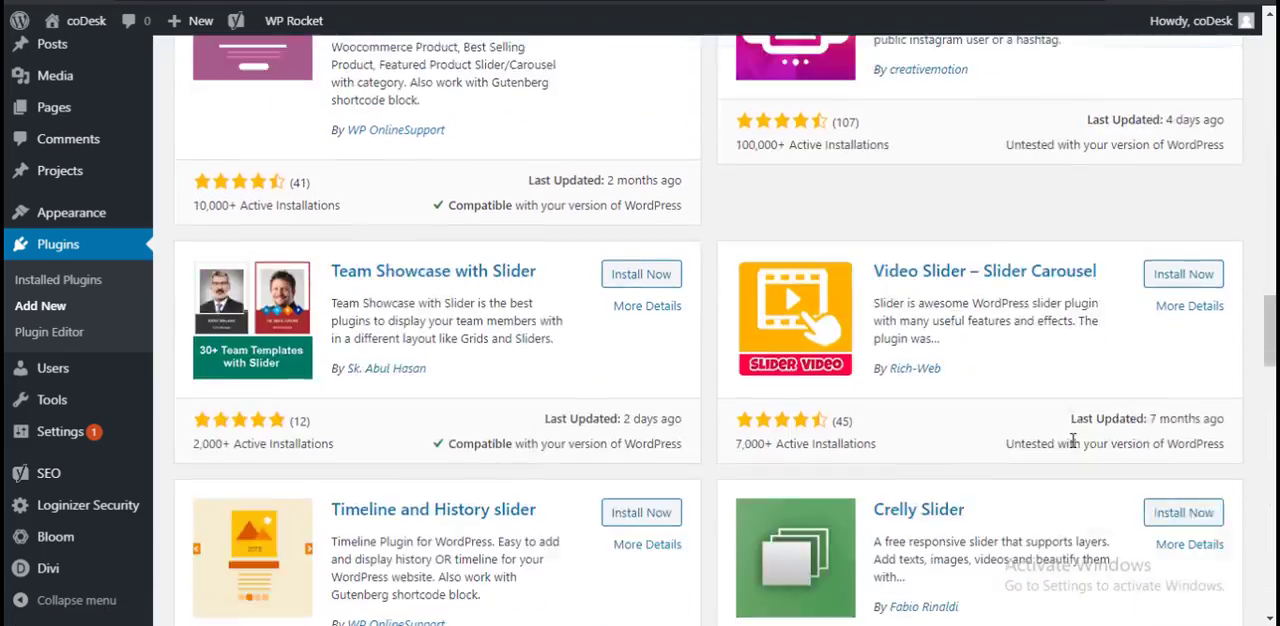
{"action": "scroll", "coordinate": [1072, 440], "scroll_direction": "down", "scroll_amount": 15}
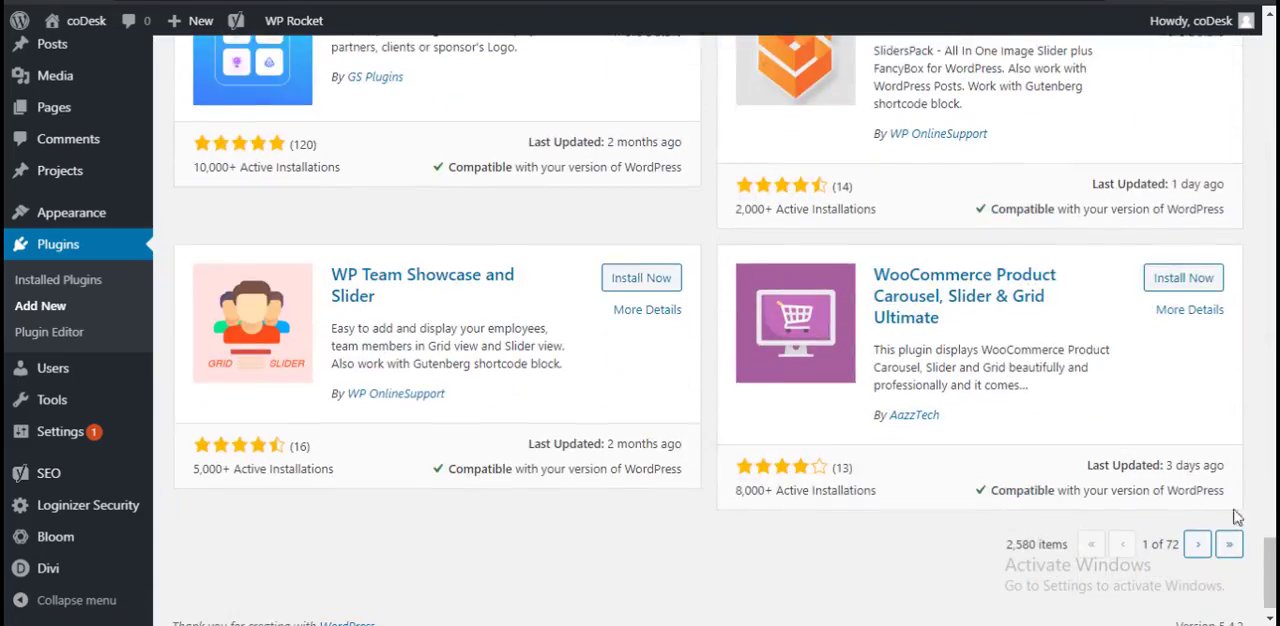
{"action": "scroll", "coordinate": [1237, 516], "scroll_direction": "down", "scroll_amount": 1}
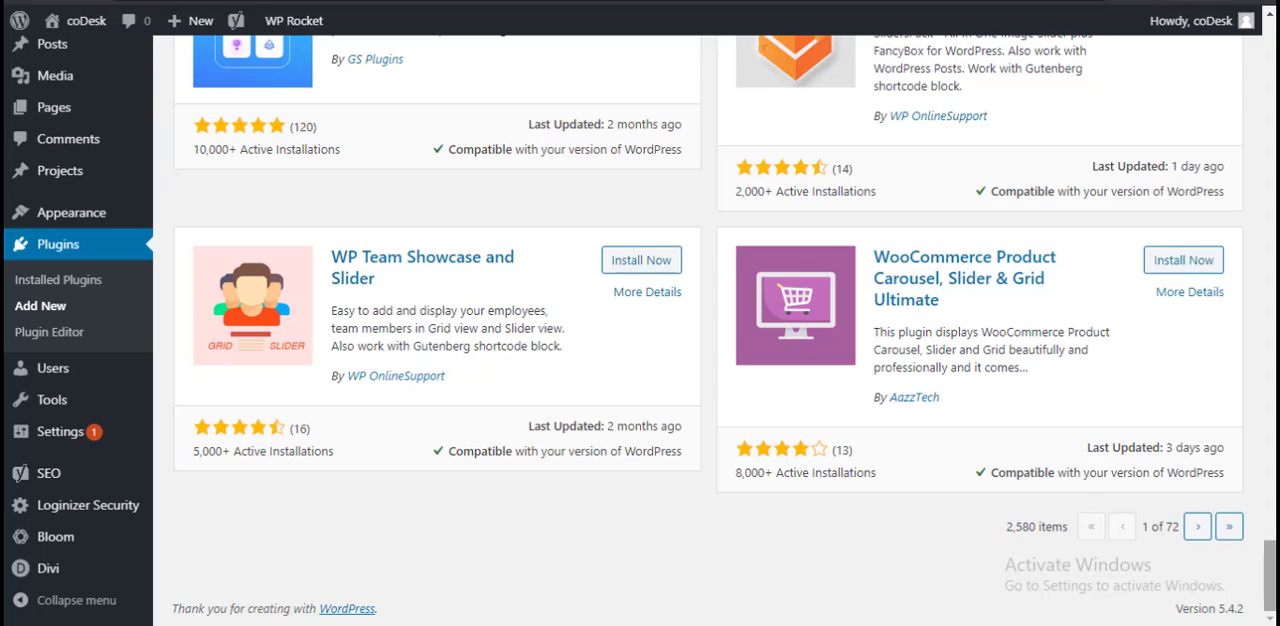
{"action": "left_click_drag", "start_coordinate": [1270, 577], "coordinate": [1267, 58]}
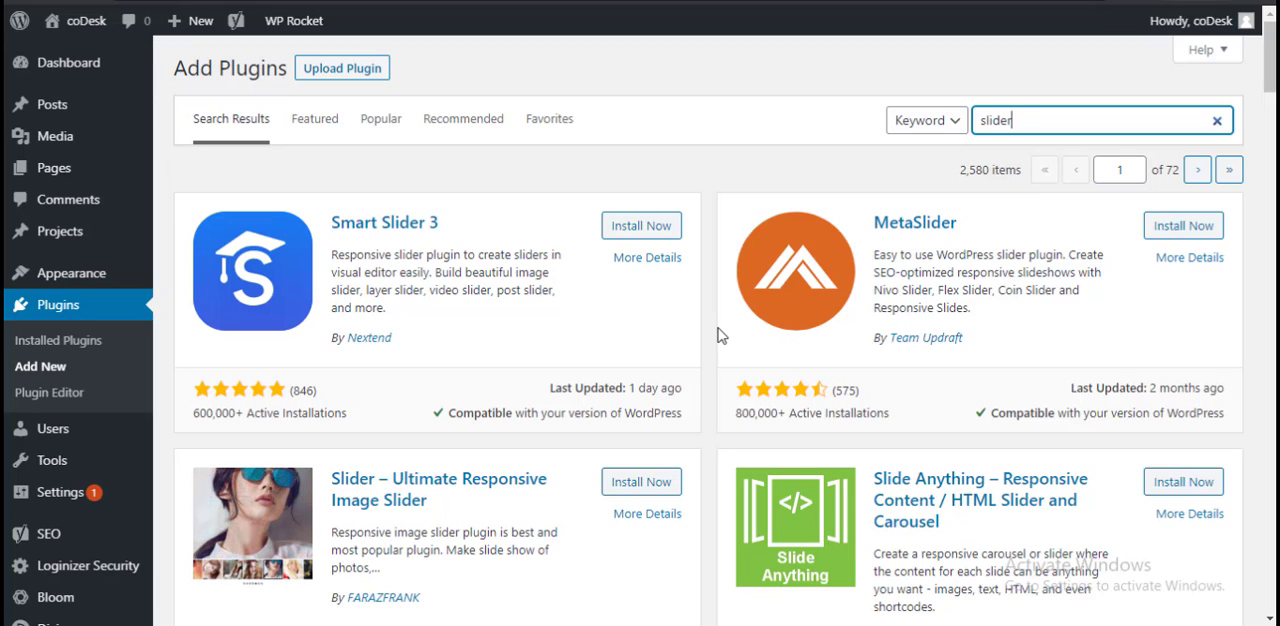
Step: Look through the popular plugins and return to the featured ones
{"action": "left_click", "coordinate": [381, 118]}
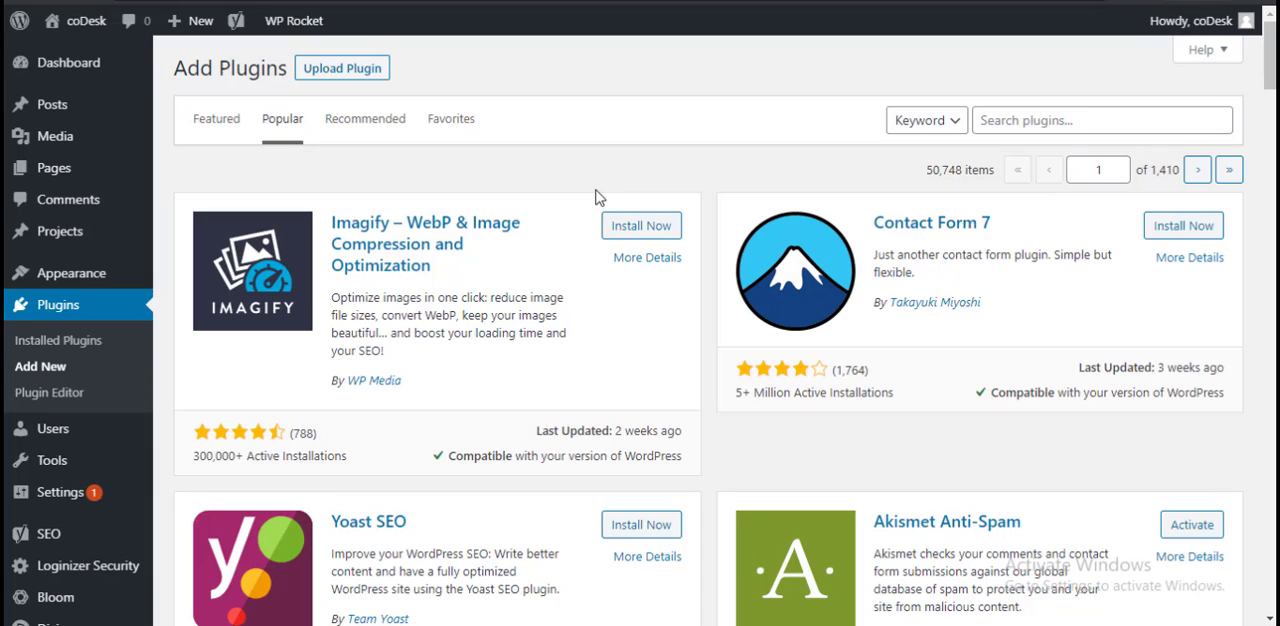
{"action": "scroll", "coordinate": [1023, 366], "scroll_direction": "down", "scroll_amount": 3}
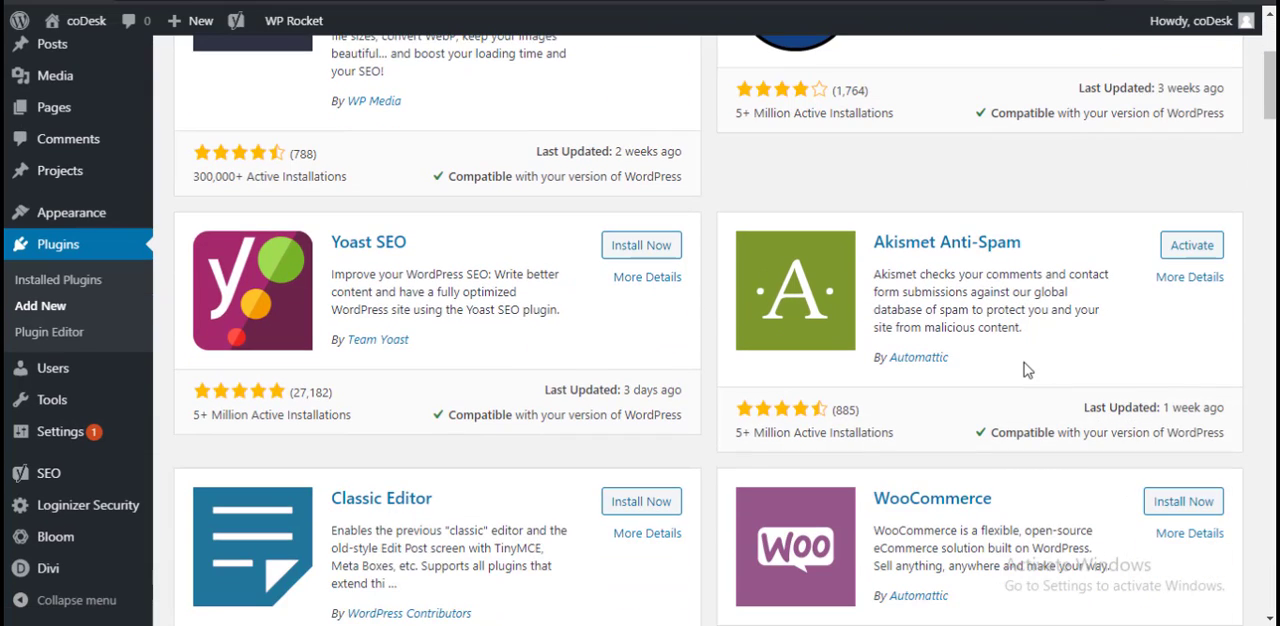
{"action": "scroll", "coordinate": [1023, 366], "scroll_direction": "down", "scroll_amount": 2}
{"action": "scroll", "coordinate": [1023, 366], "scroll_direction": "up", "scroll_amount": 5}
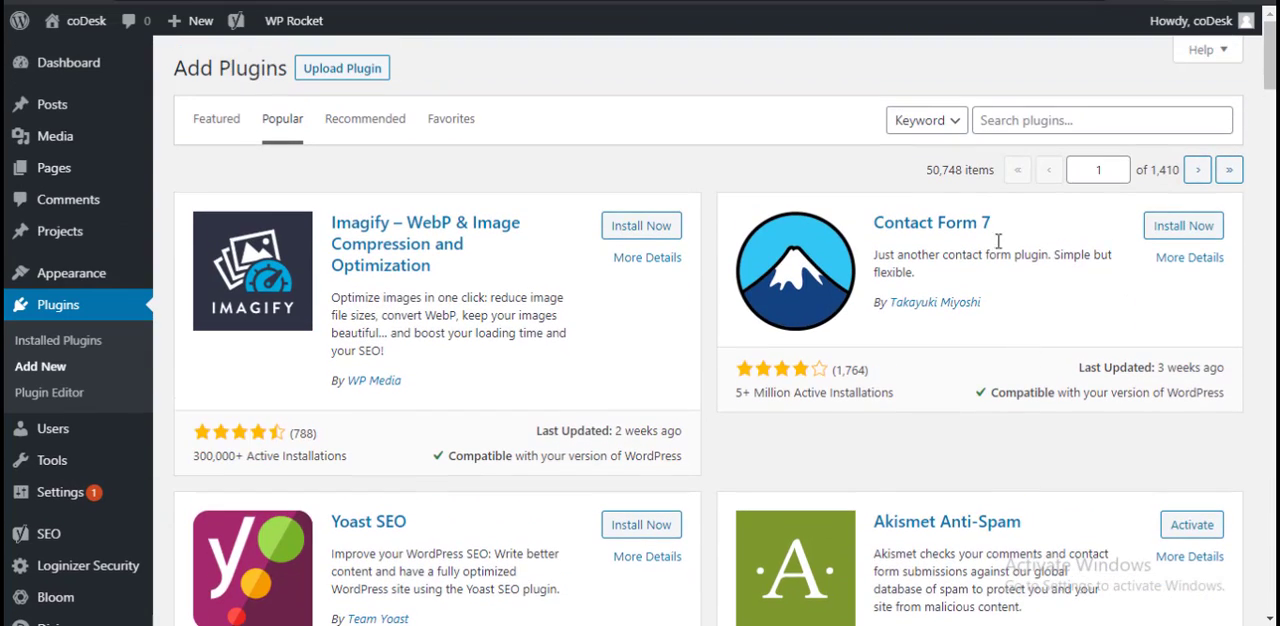
{"action": "left_click", "coordinate": [230, 120]}
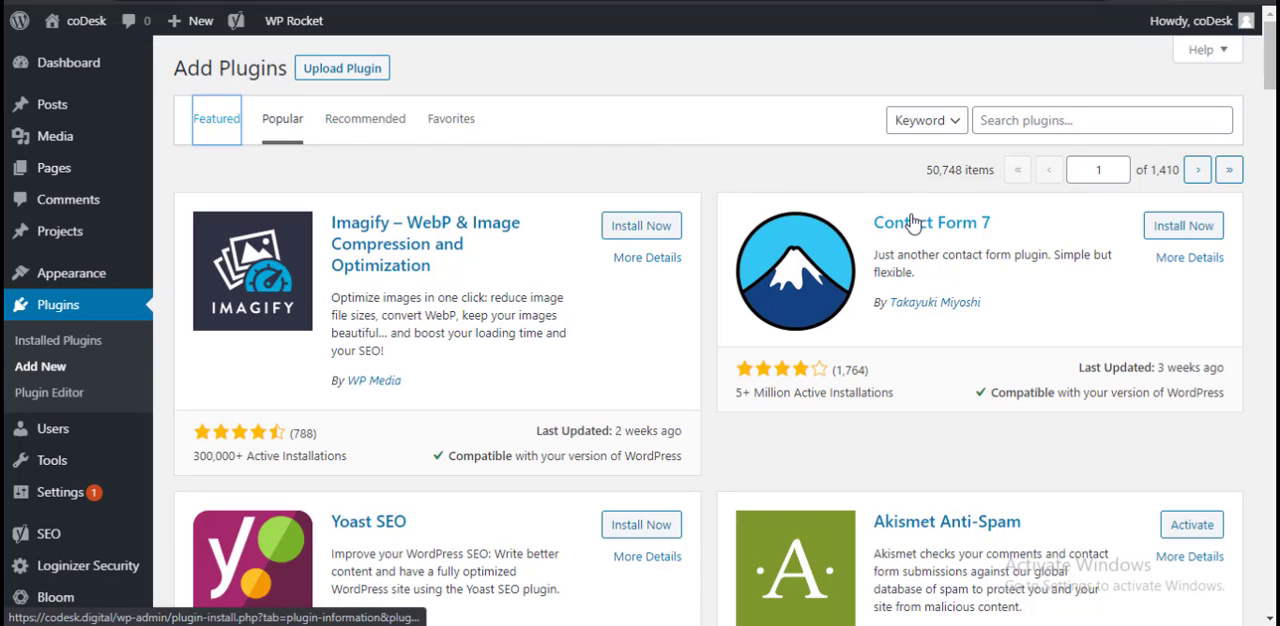
Step: Search the plugin directory by keyword for "slider" and look through the matching plugins
{"action": "left_click", "coordinate": [945, 128]}
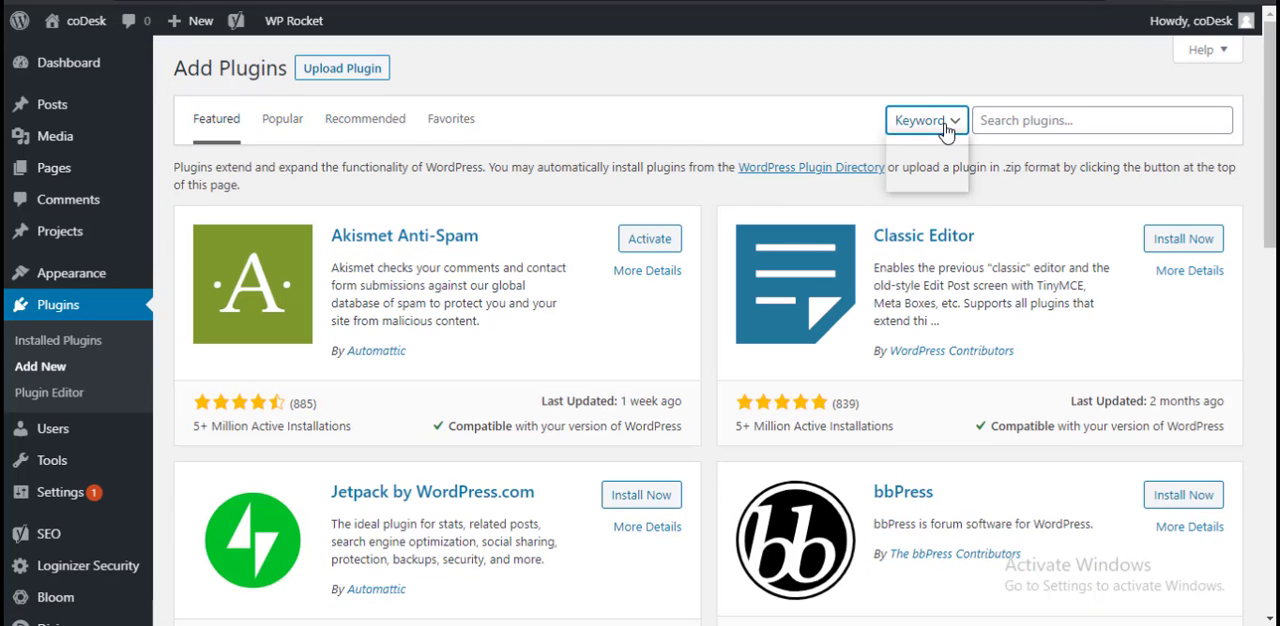
{"action": "left_click", "coordinate": [1023, 120]}
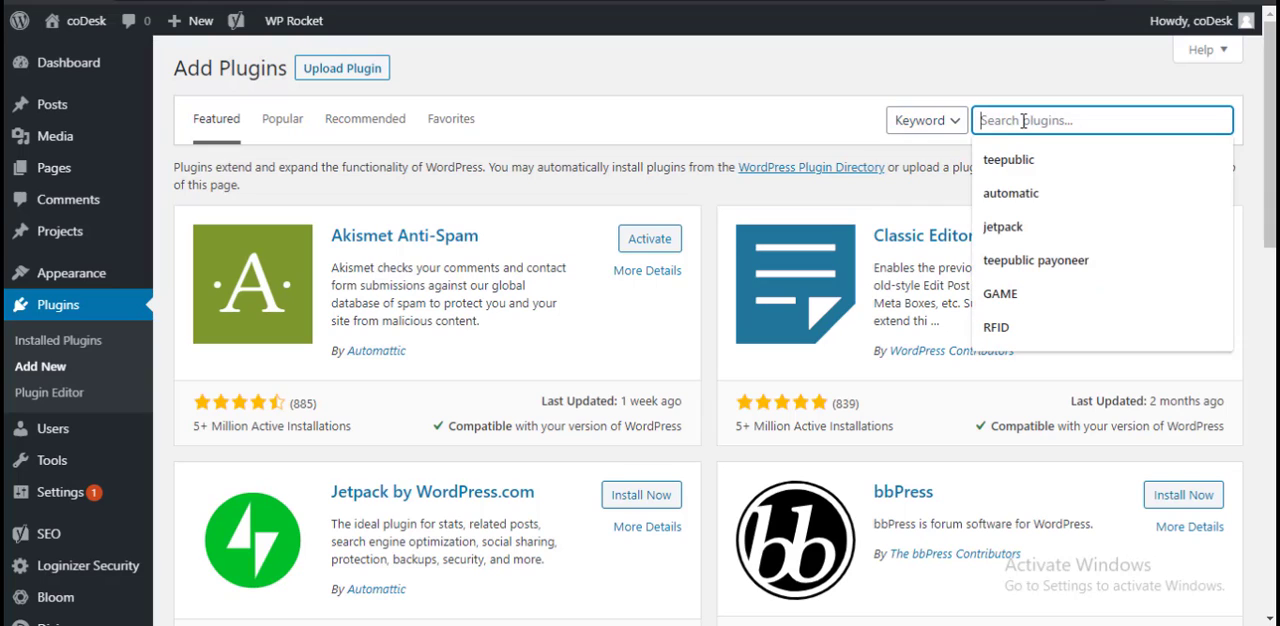
{"action": "type", "text": "sl"}
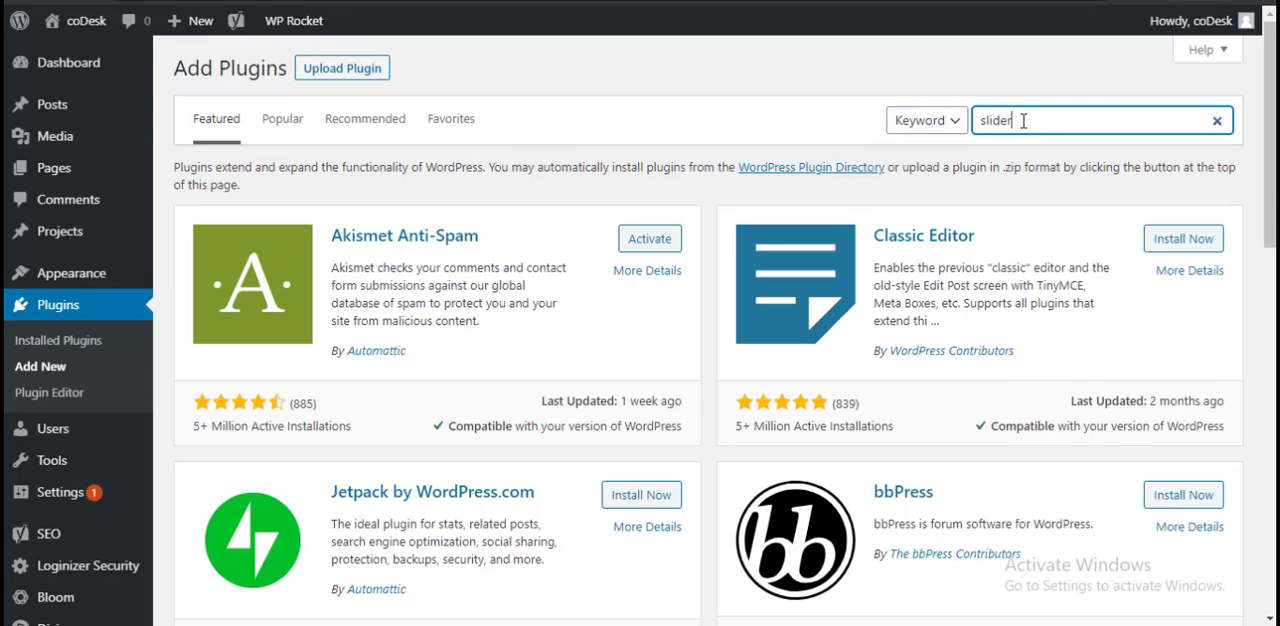
{"action": "type", "text": "ider"}
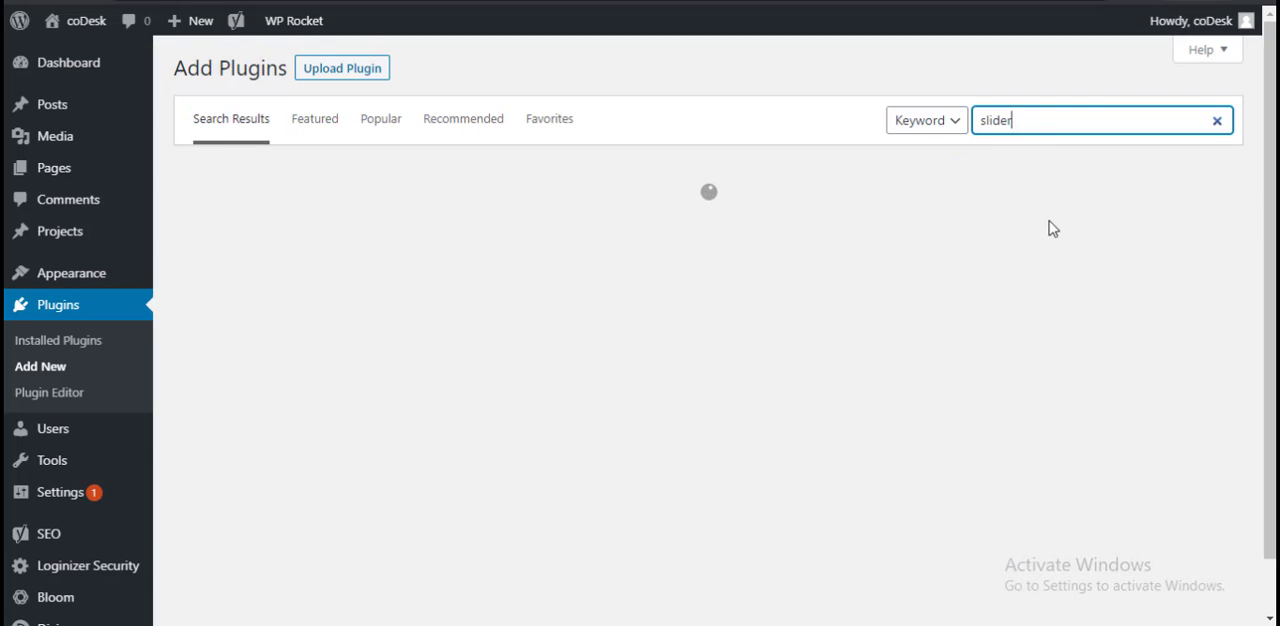
{"action": "scroll", "coordinate": [840, 380], "scroll_direction": "down", "scroll_amount": 4}
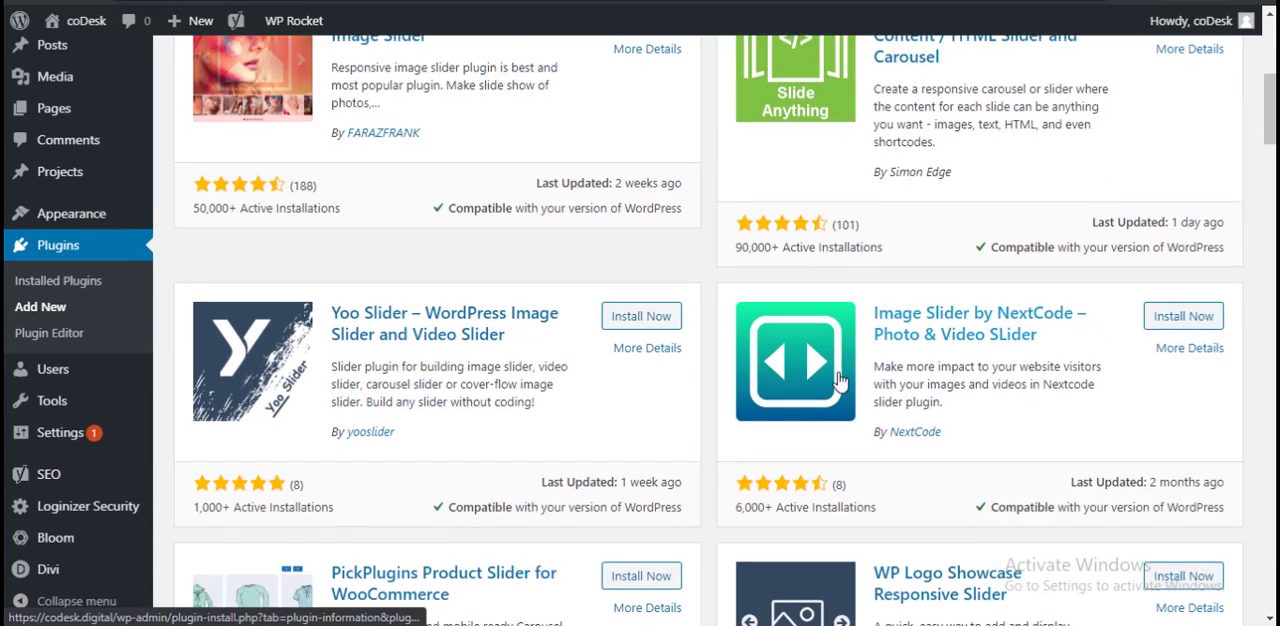
{"action": "scroll", "coordinate": [840, 380], "scroll_direction": "up", "scroll_amount": 5}
{"action": "scroll", "coordinate": [1045, 310], "scroll_direction": "down", "scroll_amount": 1}
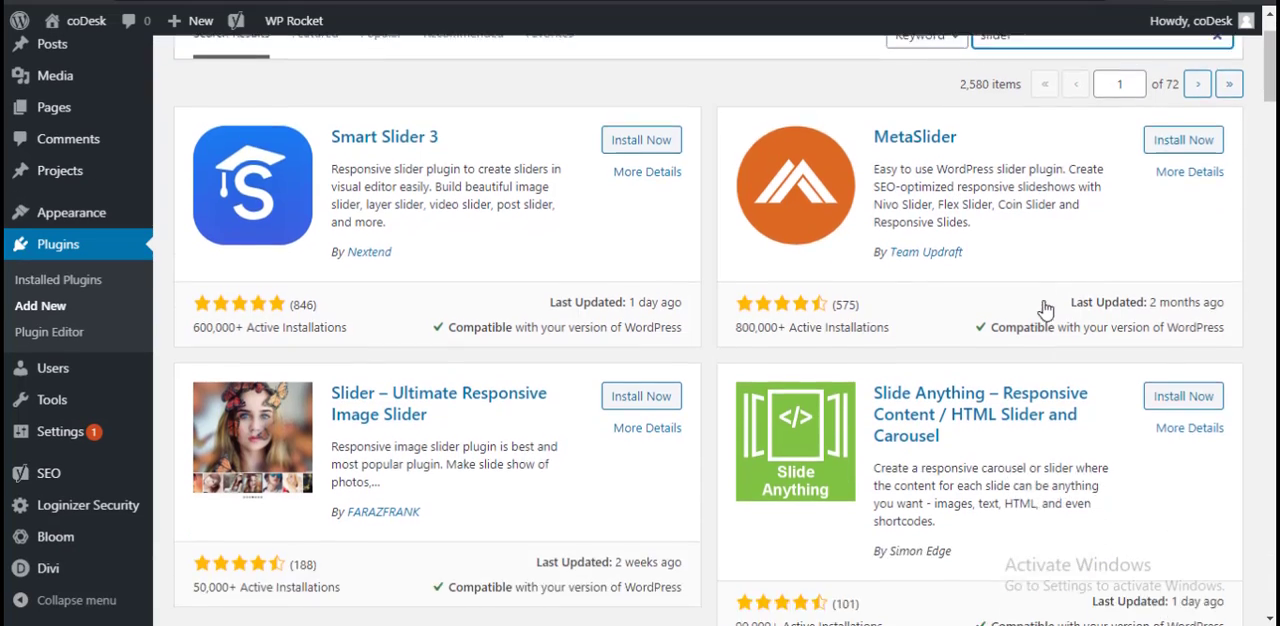
{"action": "scroll", "coordinate": [1045, 310], "scroll_direction": "down", "scroll_amount": 2}
{"action": "scroll", "coordinate": [774, 194], "scroll_direction": "up", "scroll_amount": 3}
Step: Search the plugin directory for "jetpack", and install and activate Jetpack by WordPress.com
{"action": "left_click_drag", "start_coordinate": [1042, 121], "coordinate": [975, 121]}
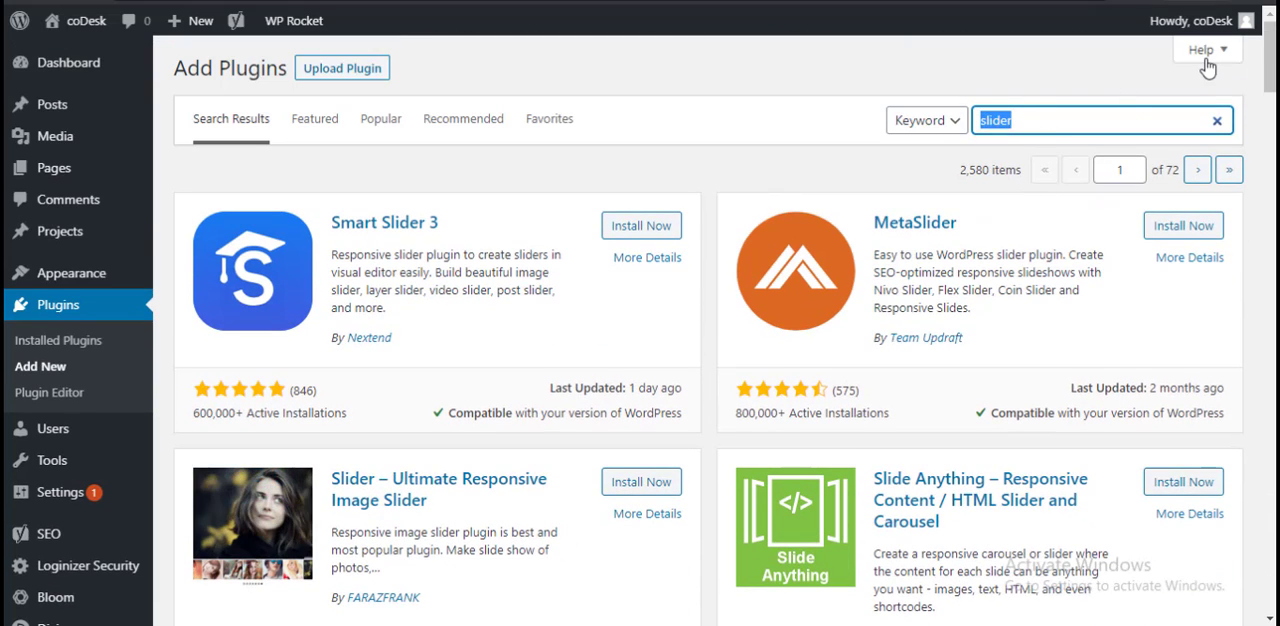
{"action": "type", "text": "jetpack"}
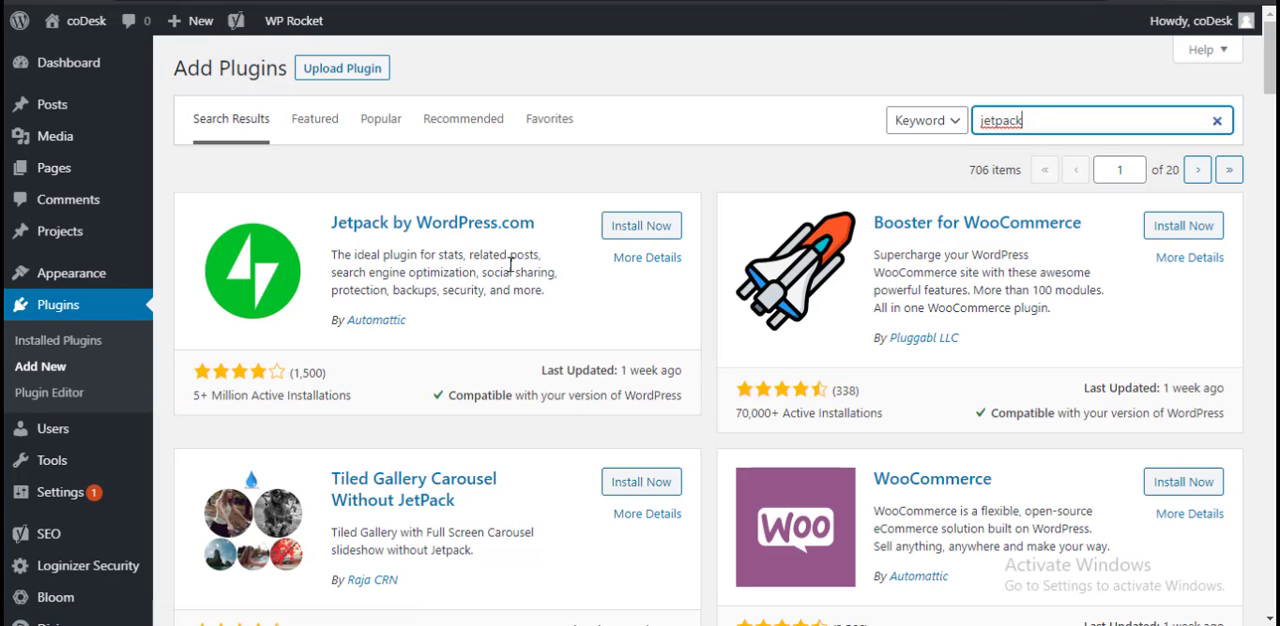
{"action": "left_click", "coordinate": [648, 230]}
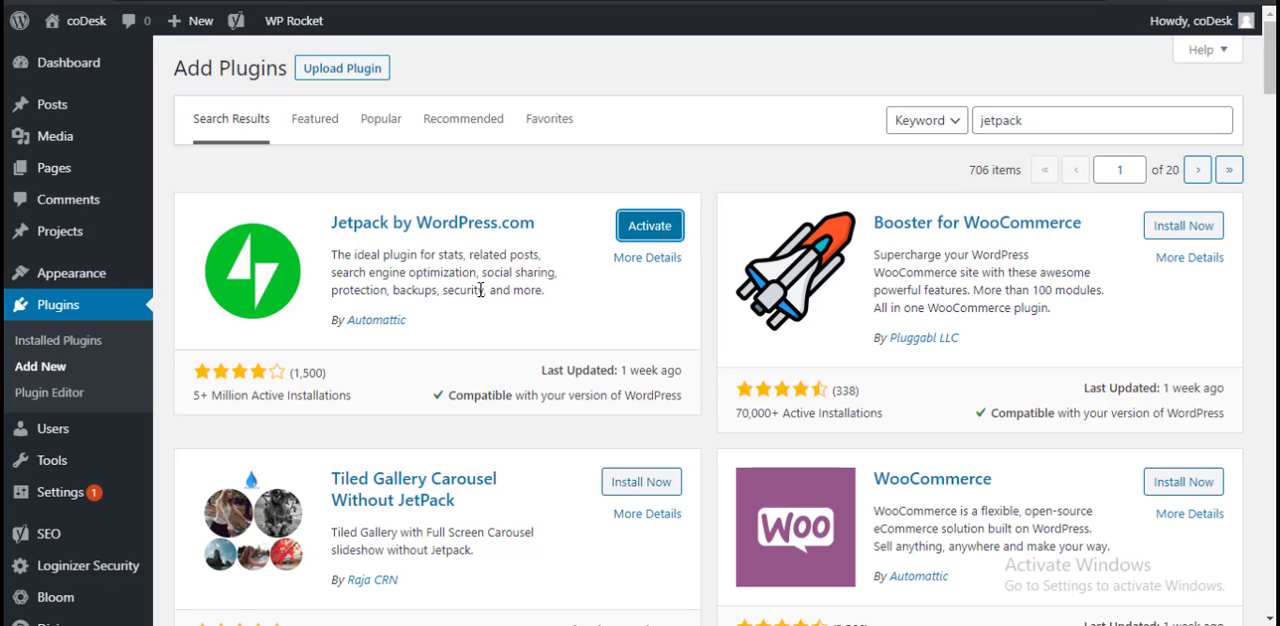
{"action": "left_click", "coordinate": [669, 231]}
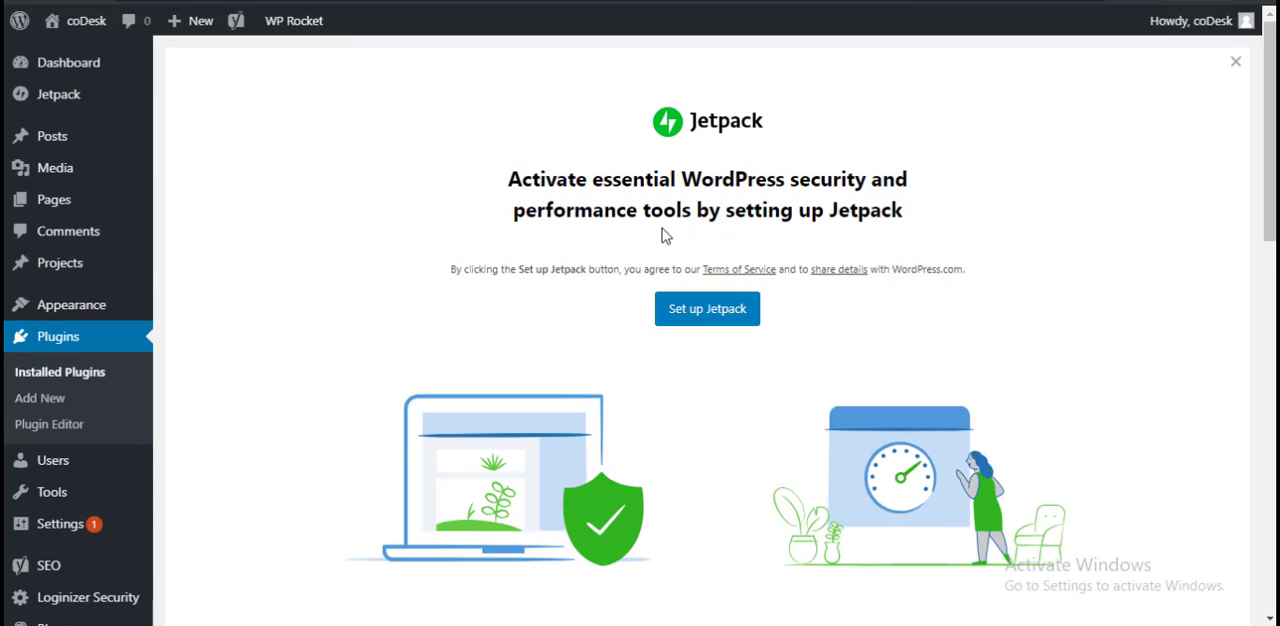
Step: Start the Jetpack setup with a WordPress.com account and continue with the prefilled e-mail address
{"action": "scroll", "coordinate": [620, 485], "scroll_direction": "down", "scroll_amount": 5}
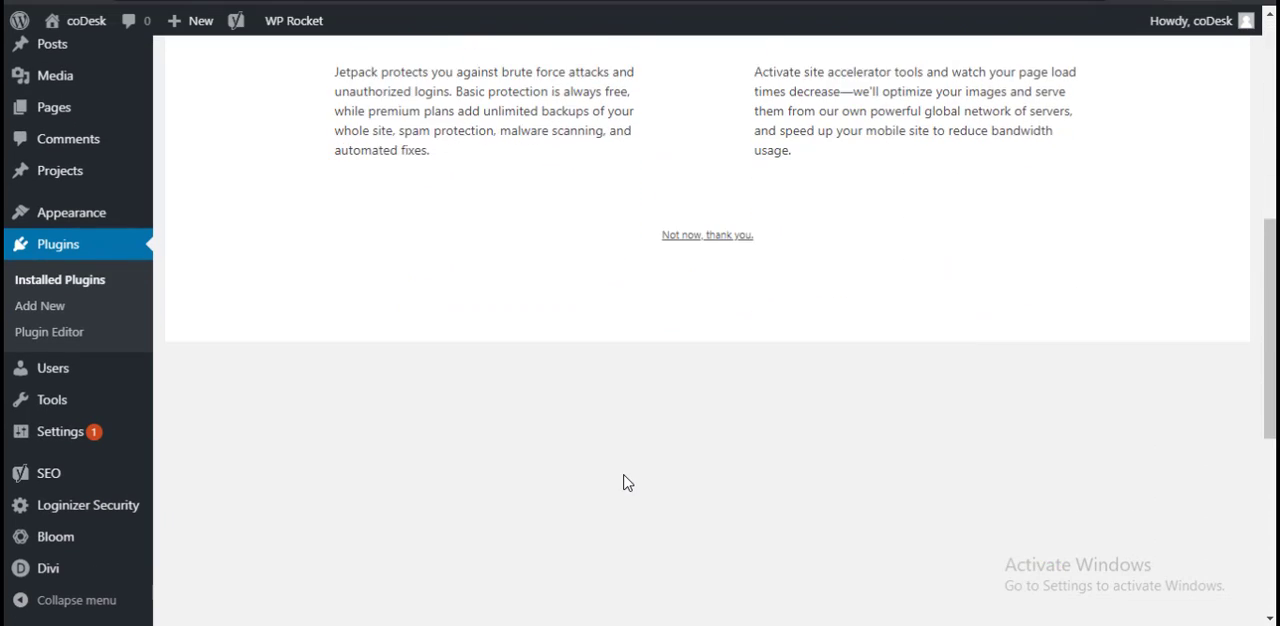
{"action": "scroll", "coordinate": [623, 483], "scroll_direction": "up", "scroll_amount": 5}
{"action": "left_click", "coordinate": [734, 309]}
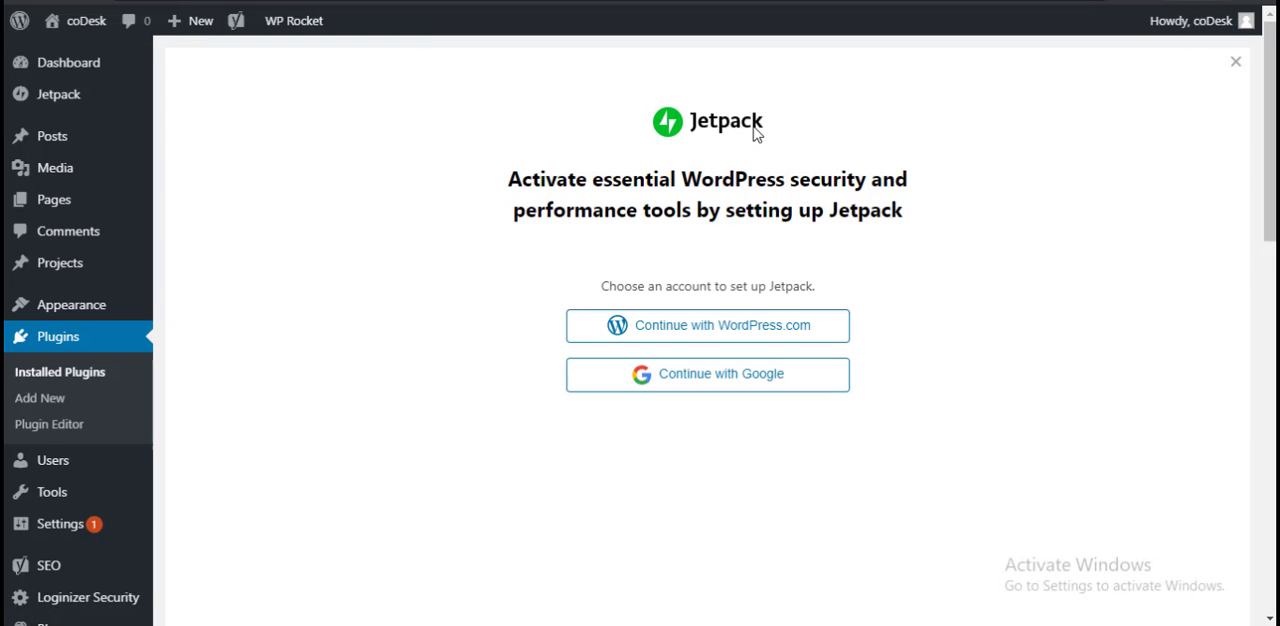
{"action": "left_click", "coordinate": [786, 329]}
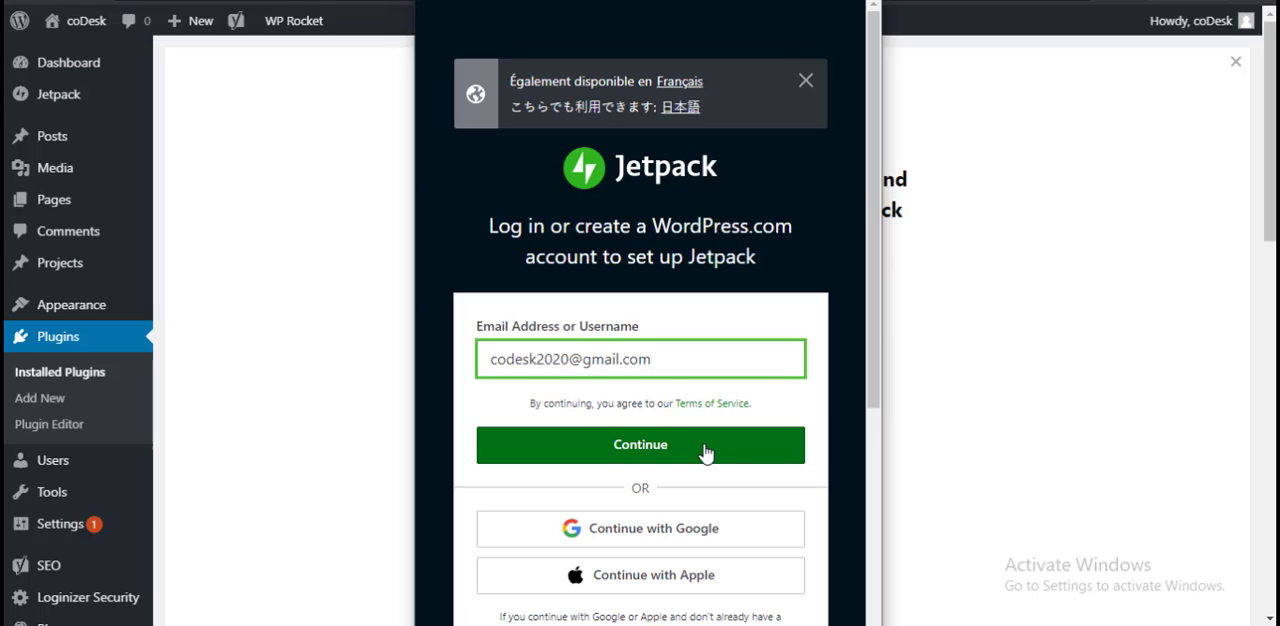
{"action": "left_click", "coordinate": [704, 452]}
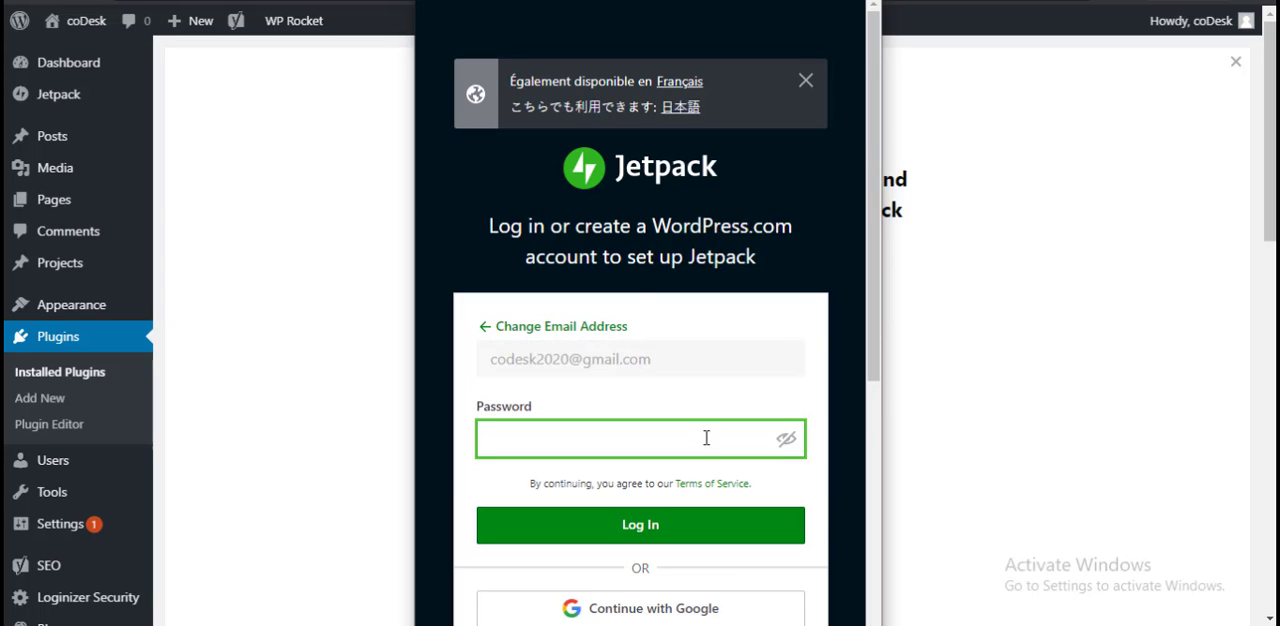
Step: Enter the WordPress.com account password and log in to finish connecting Jetpack
{"action": "scroll", "coordinate": [706, 437], "scroll_direction": "down", "scroll_amount": 3}
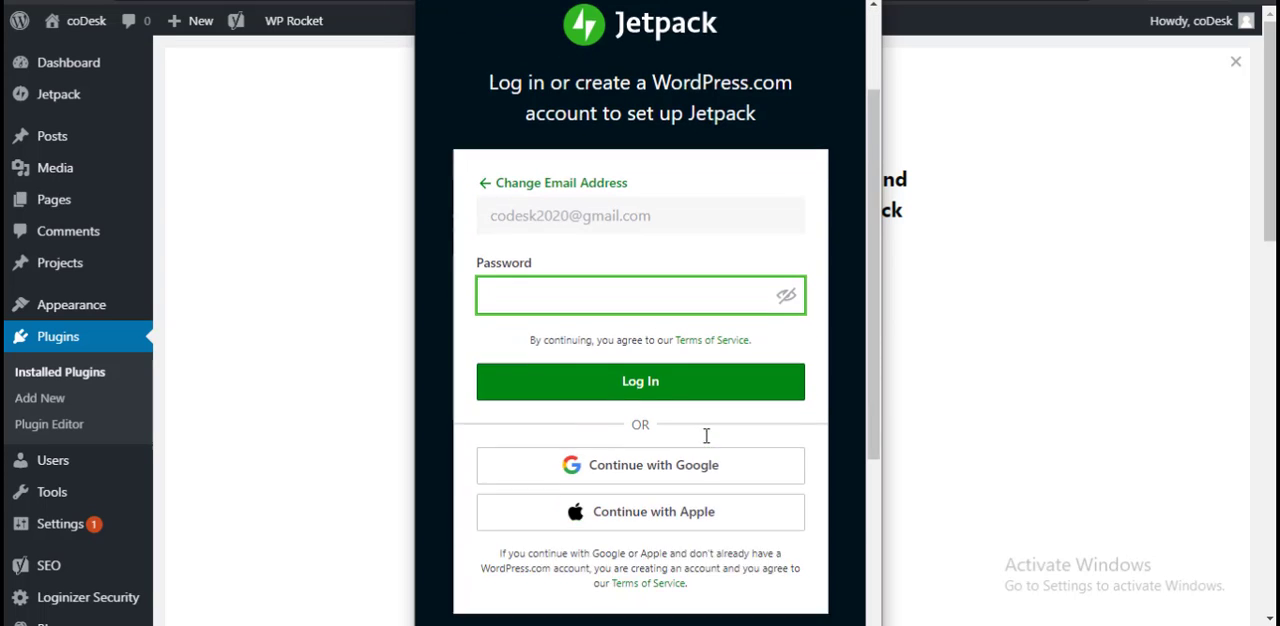
{"action": "scroll", "coordinate": [710, 416], "scroll_direction": "up", "scroll_amount": 1}
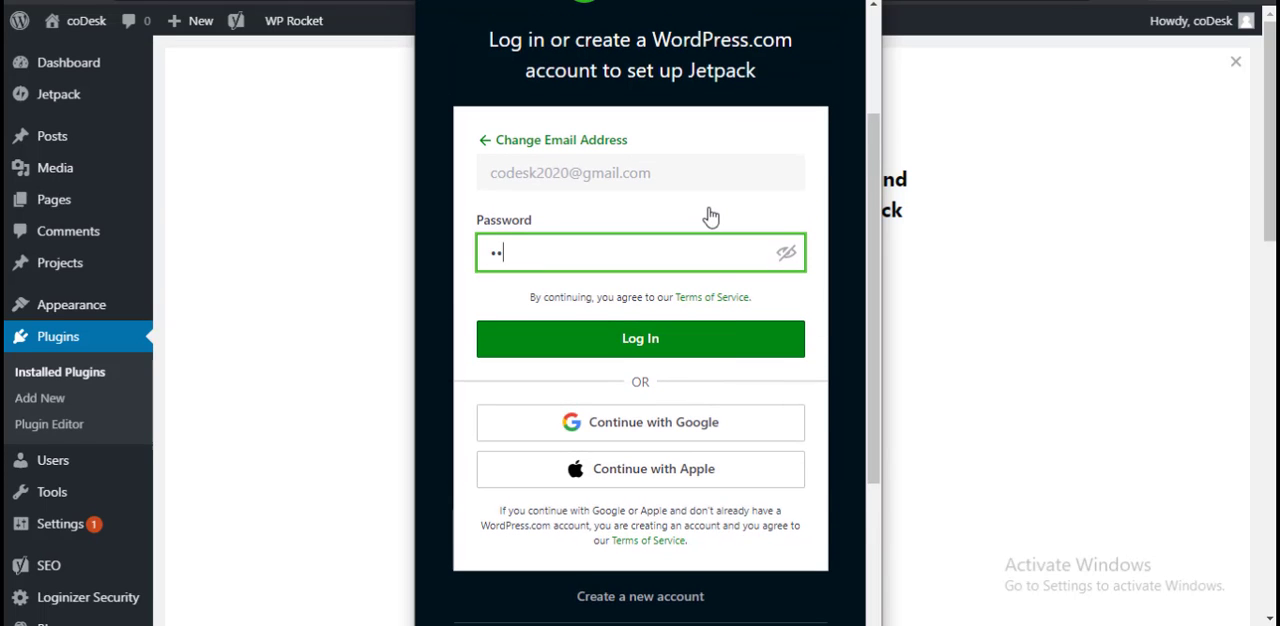
{"action": "type", "text": "••••••"}
{"action": "key", "text": "Return"}
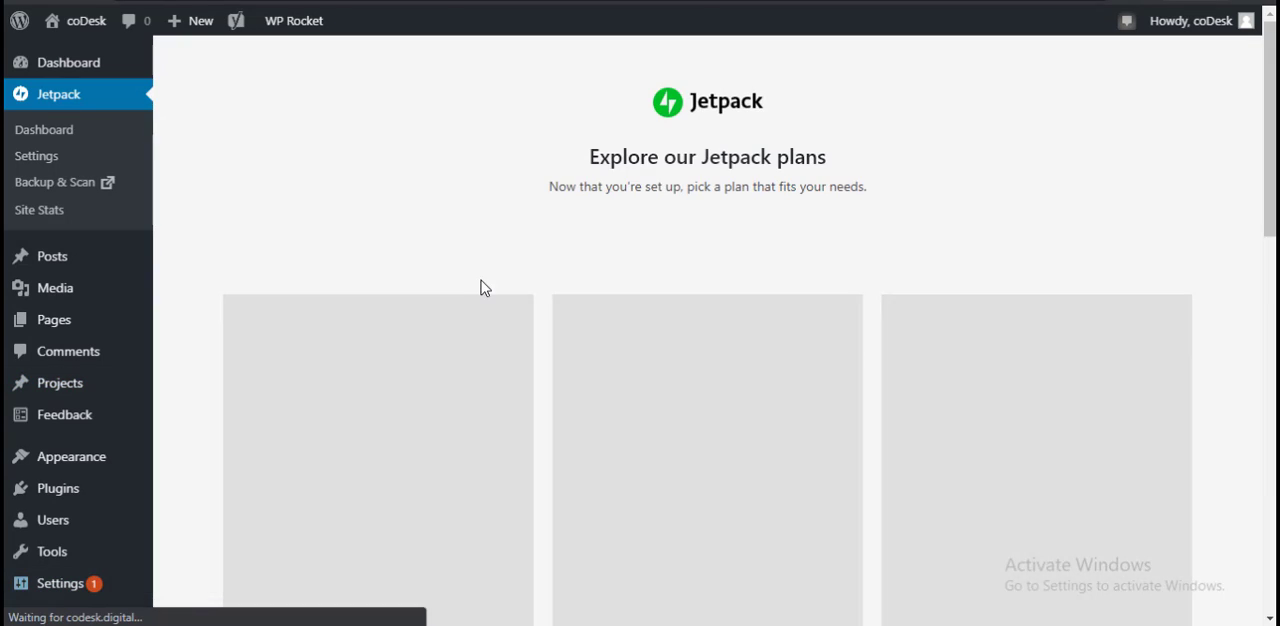
Step: Look over the Jetpack plans and the options offered under SEO and Loginizer Security
{"action": "scroll", "coordinate": [480, 288], "scroll_direction": "down", "scroll_amount": 3}
{"action": "mouse_move", "coordinate": [47, 480]}
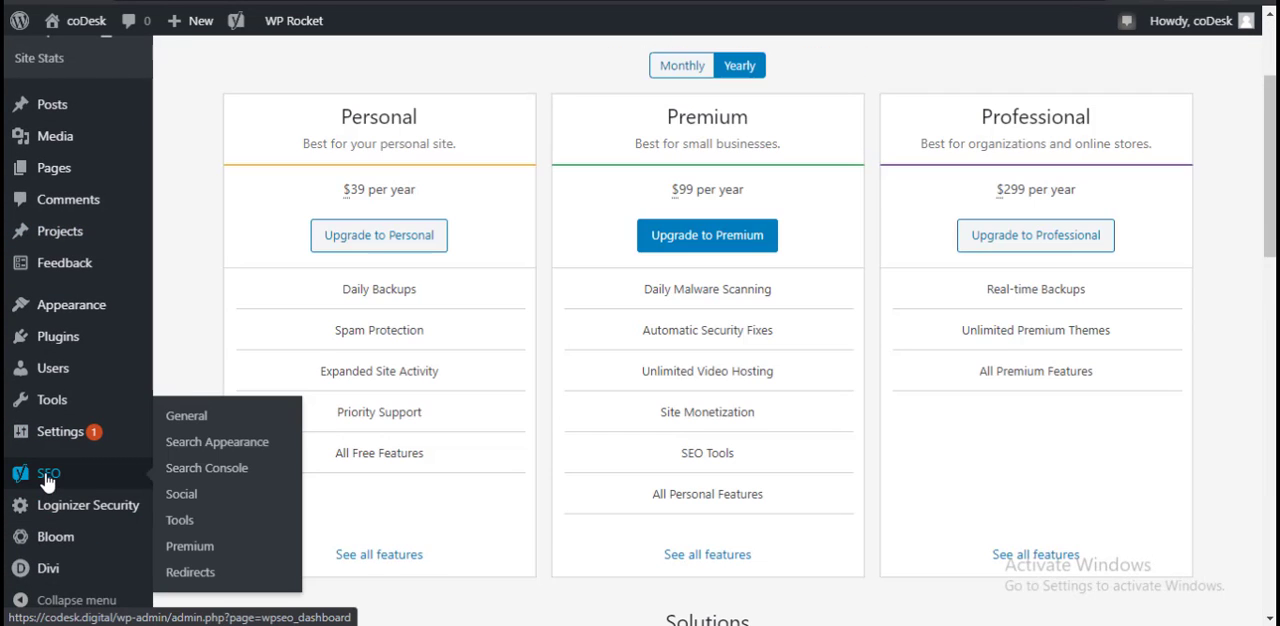
{"action": "mouse_move", "coordinate": [70, 520]}
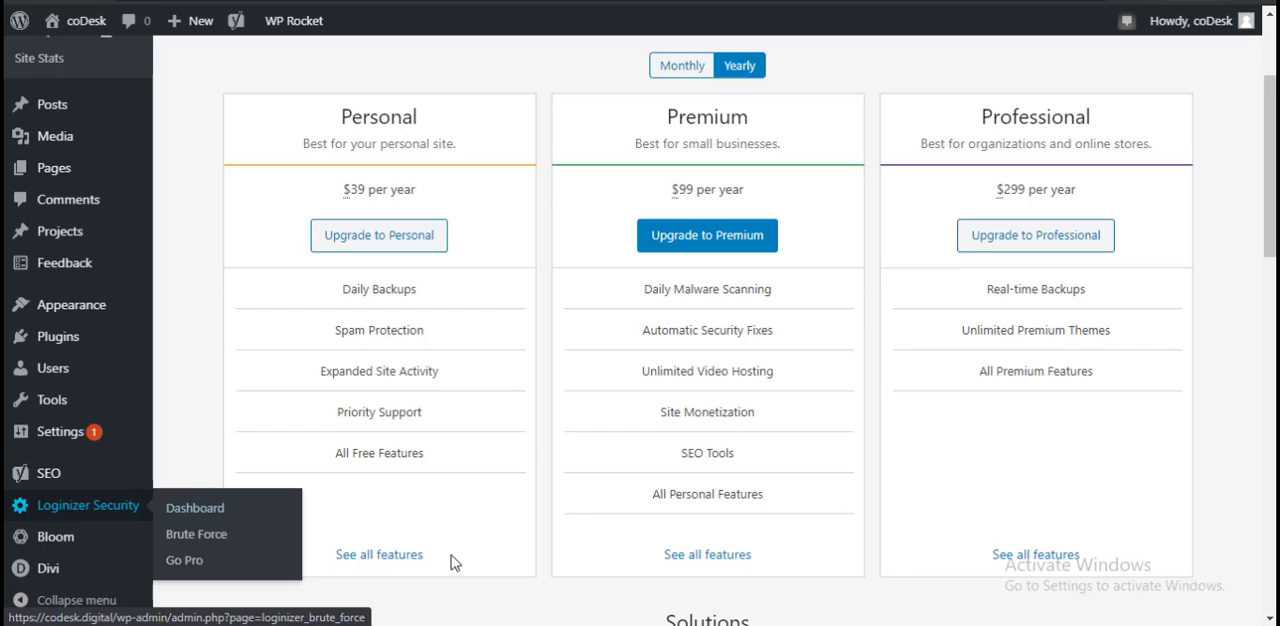
Step: Open the Jetpack settings and look through the Security options, including downtime monitoring and plugin auto-updates
{"action": "mouse_move", "coordinate": [30, 582]}
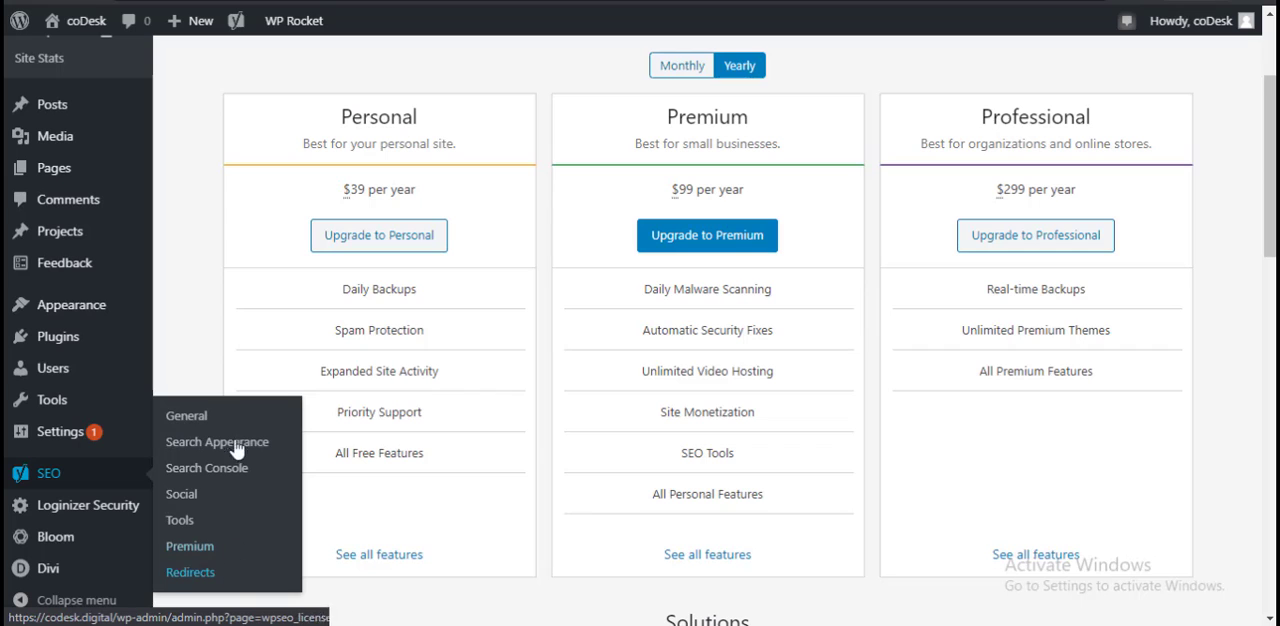
{"action": "scroll", "coordinate": [58, 484], "scroll_direction": "up", "scroll_amount": 5}
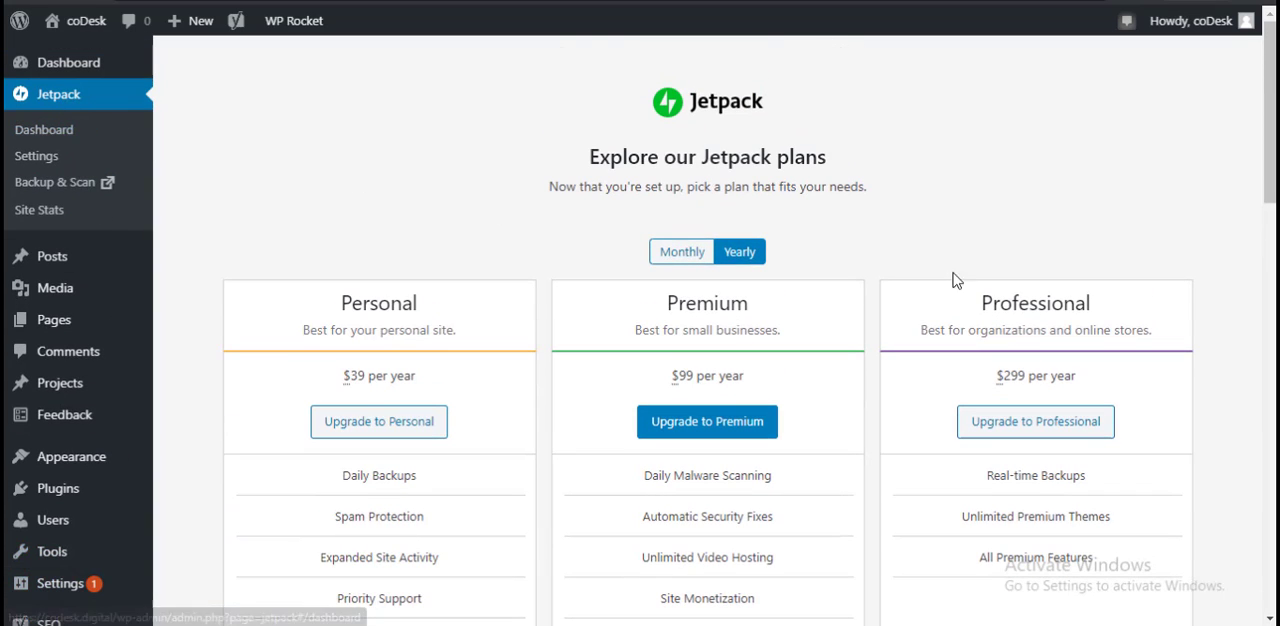
{"action": "left_click", "coordinate": [38, 157]}
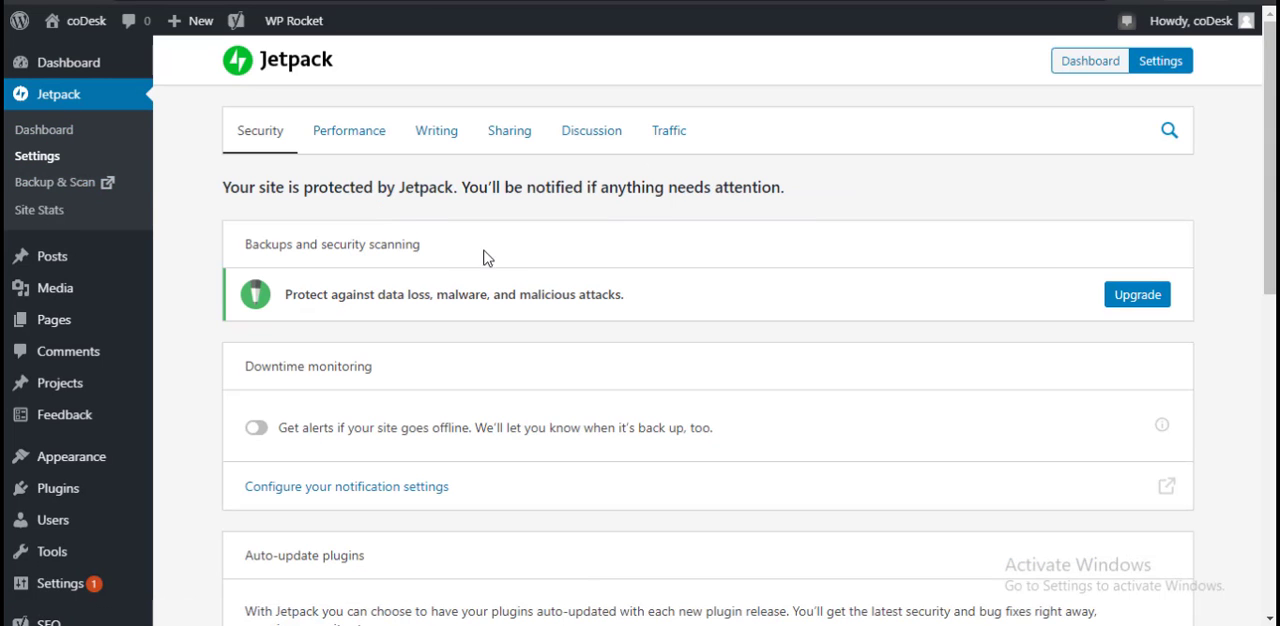
{"action": "scroll", "coordinate": [694, 323], "scroll_direction": "down", "scroll_amount": 8}
{"action": "scroll", "coordinate": [794, 426], "scroll_direction": "up", "scroll_amount": 8}
{"action": "scroll", "coordinate": [766, 386], "scroll_direction": "down", "scroll_amount": 3}
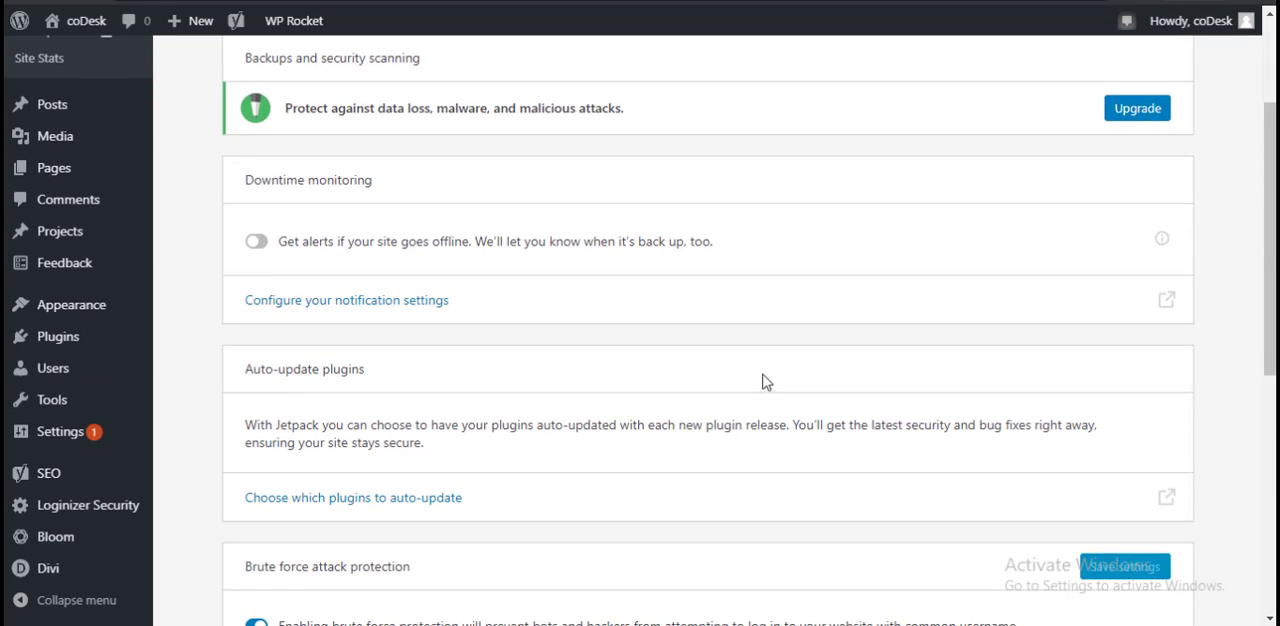
{"action": "scroll", "coordinate": [766, 380], "scroll_direction": "up", "scroll_amount": 3}
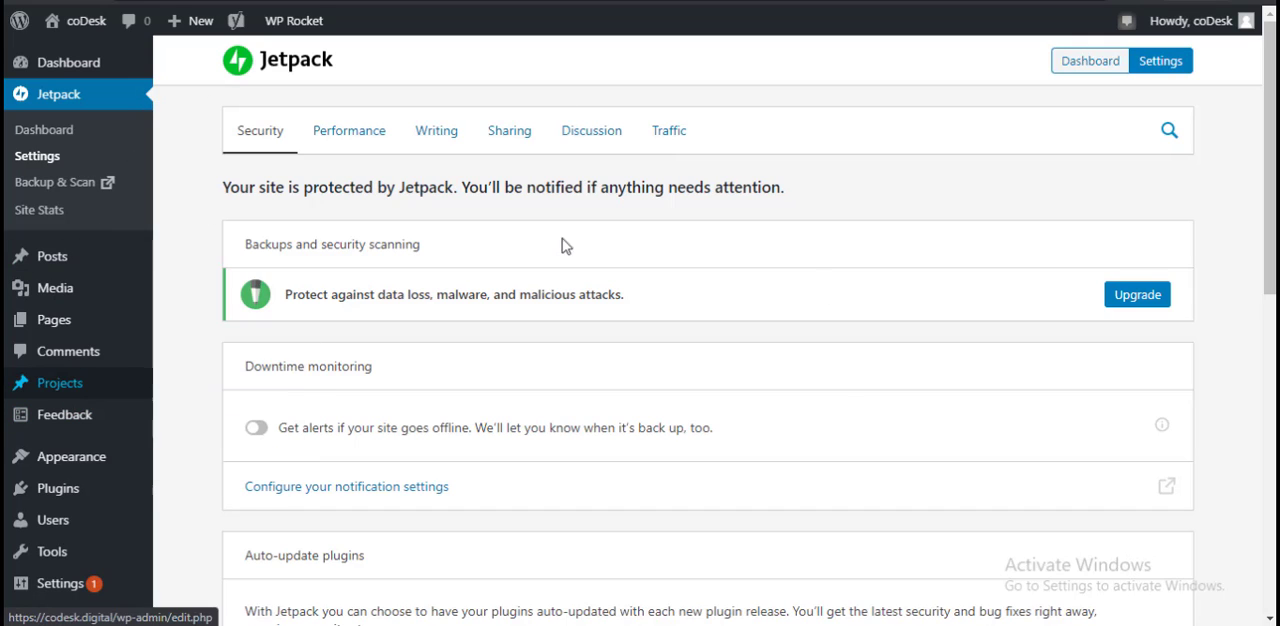
Step: Open the list of installed plugins and review the entries and their actions, such as those for Jetpack by WordPress.com
{"action": "left_click", "coordinate": [73, 492]}
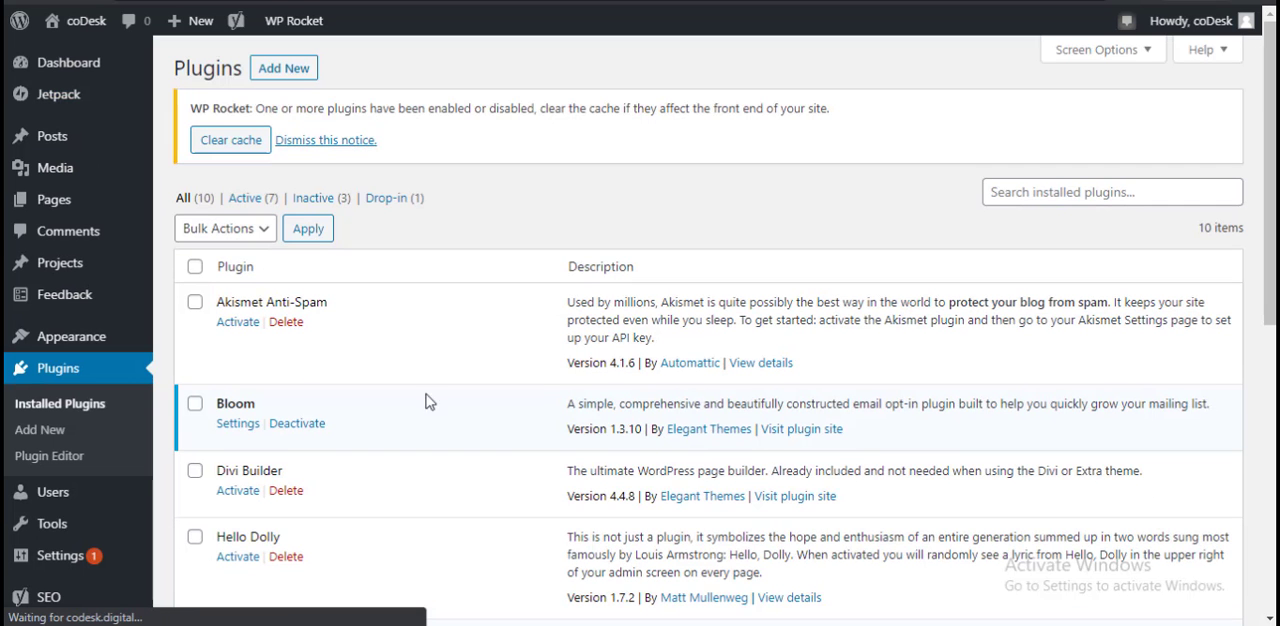
{"action": "scroll", "coordinate": [334, 343], "scroll_direction": "down", "scroll_amount": 4}
{"action": "scroll", "coordinate": [390, 348], "scroll_direction": "down", "scroll_amount": 2}
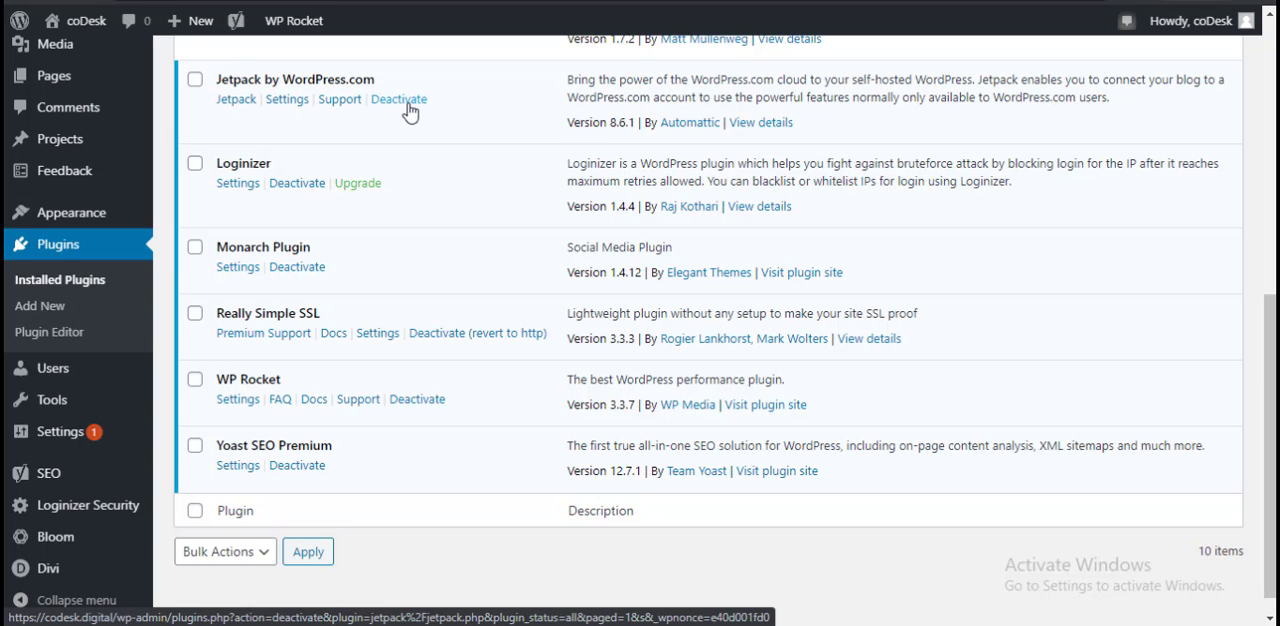
{"action": "scroll", "coordinate": [449, 397], "scroll_direction": "up", "scroll_amount": 6}
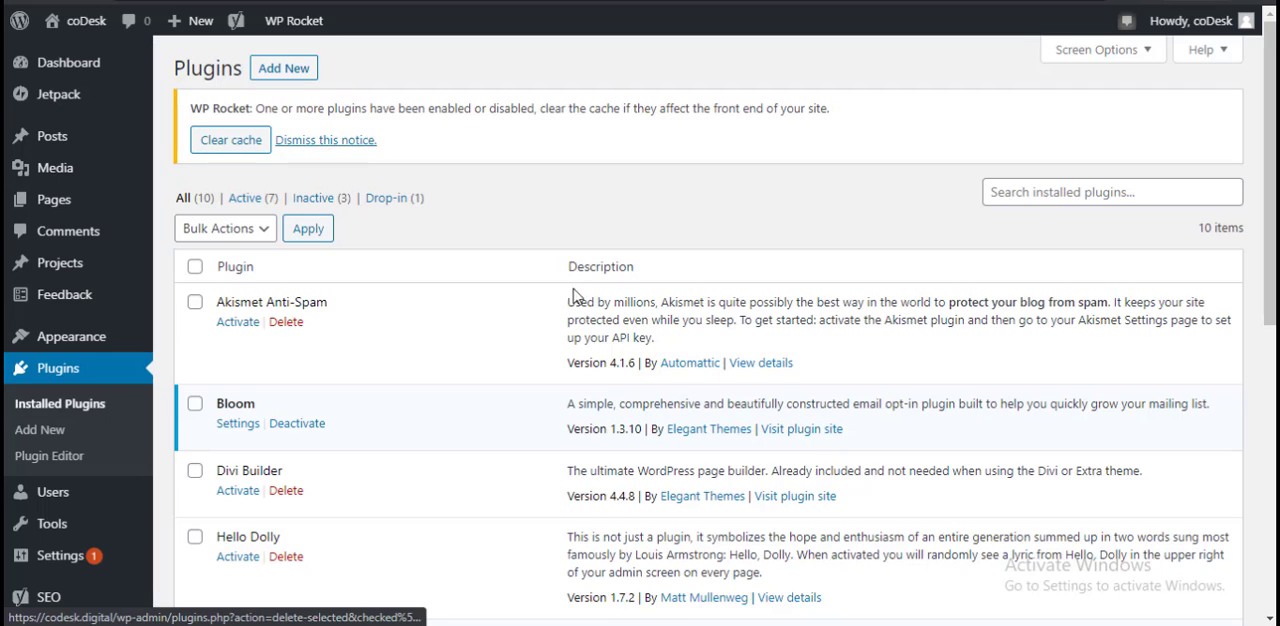
{"action": "scroll", "coordinate": [385, 591], "scroll_direction": "down", "scroll_amount": 2}
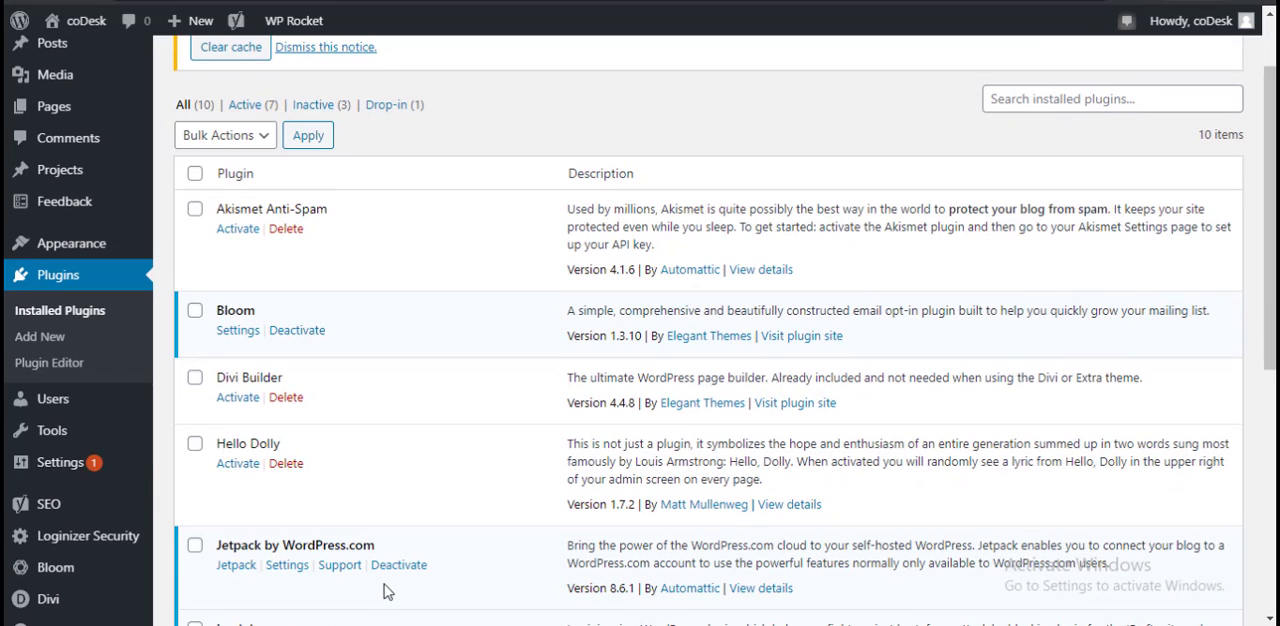
{"action": "scroll", "coordinate": [554, 506], "scroll_direction": "down", "scroll_amount": 2}
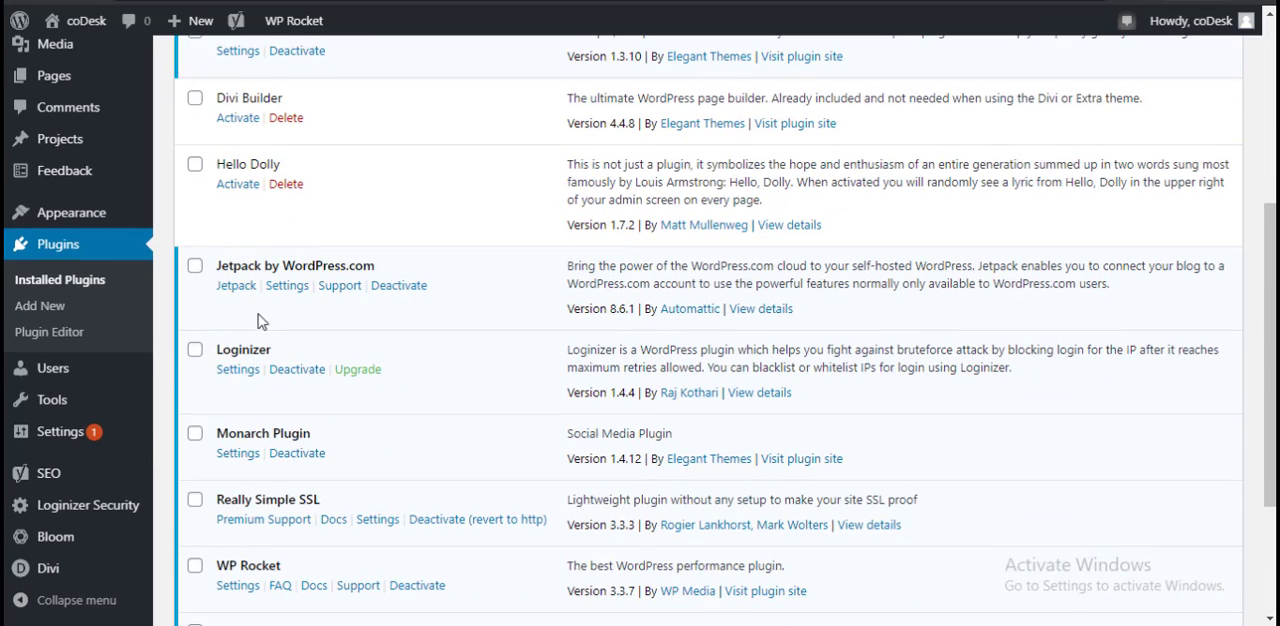
{"action": "scroll", "coordinate": [551, 343], "scroll_direction": "up", "scroll_amount": 4}
{"action": "scroll", "coordinate": [408, 471], "scroll_direction": "down", "scroll_amount": 3}
{"action": "scroll", "coordinate": [407, 476], "scroll_direction": "up", "scroll_amount": 2}
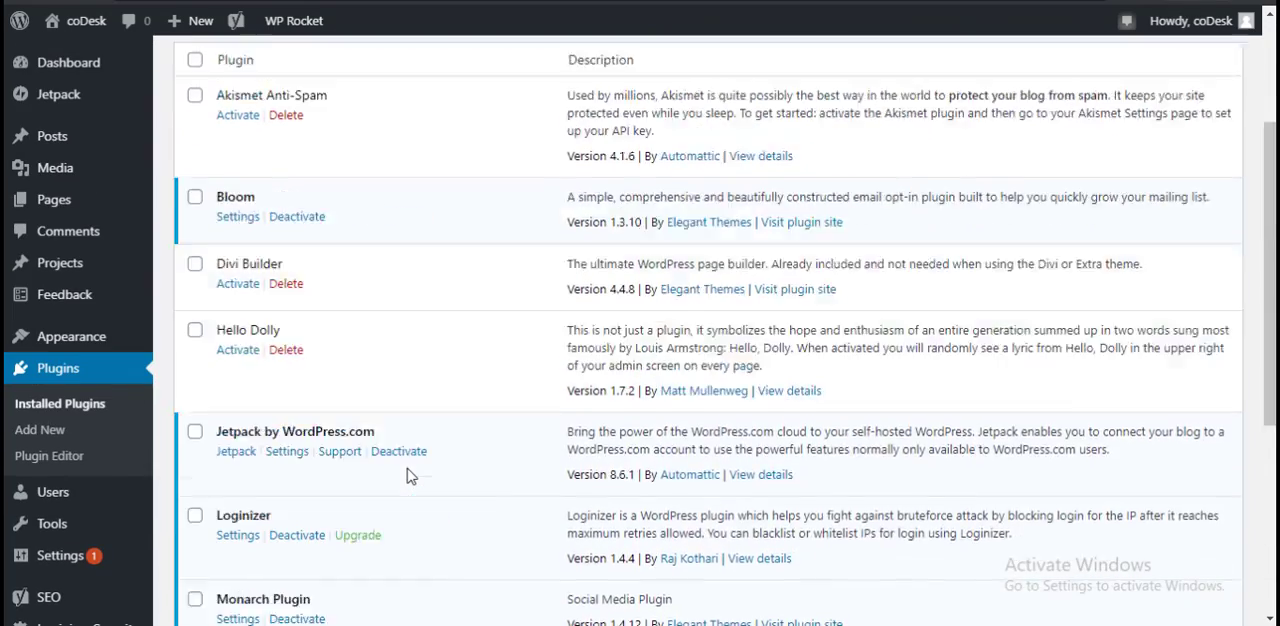
{"action": "scroll", "coordinate": [408, 476], "scroll_direction": "up", "scroll_amount": 2}
{"action": "scroll", "coordinate": [110, 360], "scroll_direction": "down", "scroll_amount": 1}
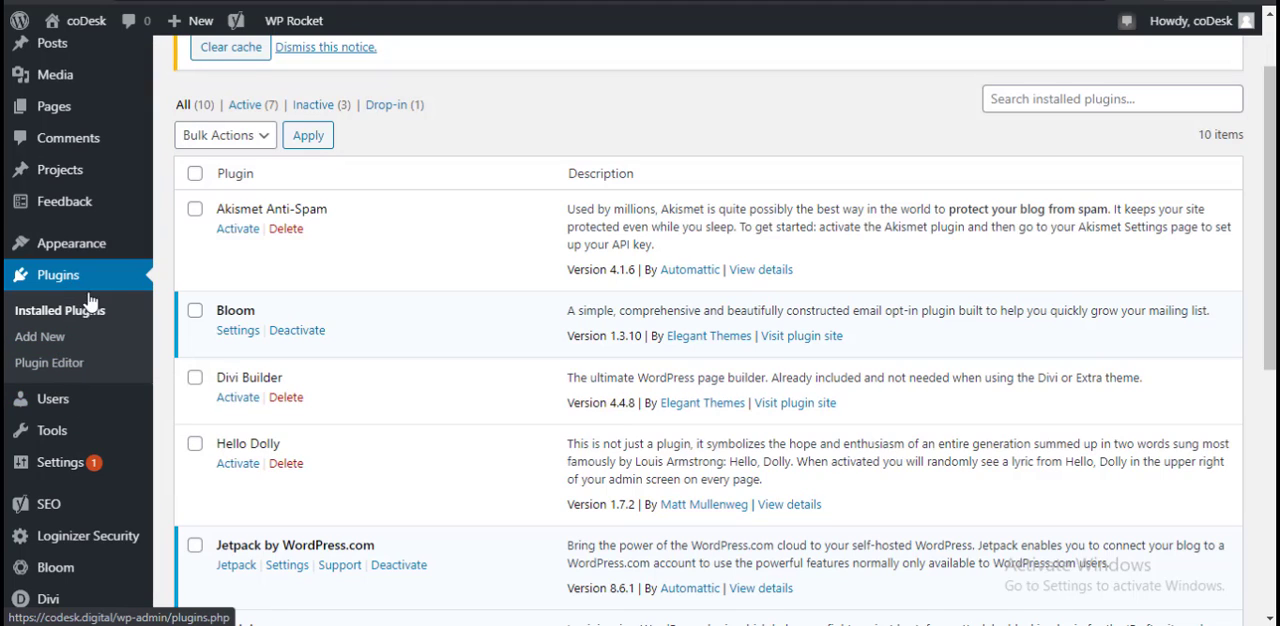
Step: Open the form for adding a new user and look over its fields from username and e-mail to role
{"action": "mouse_move", "coordinate": [88, 408]}
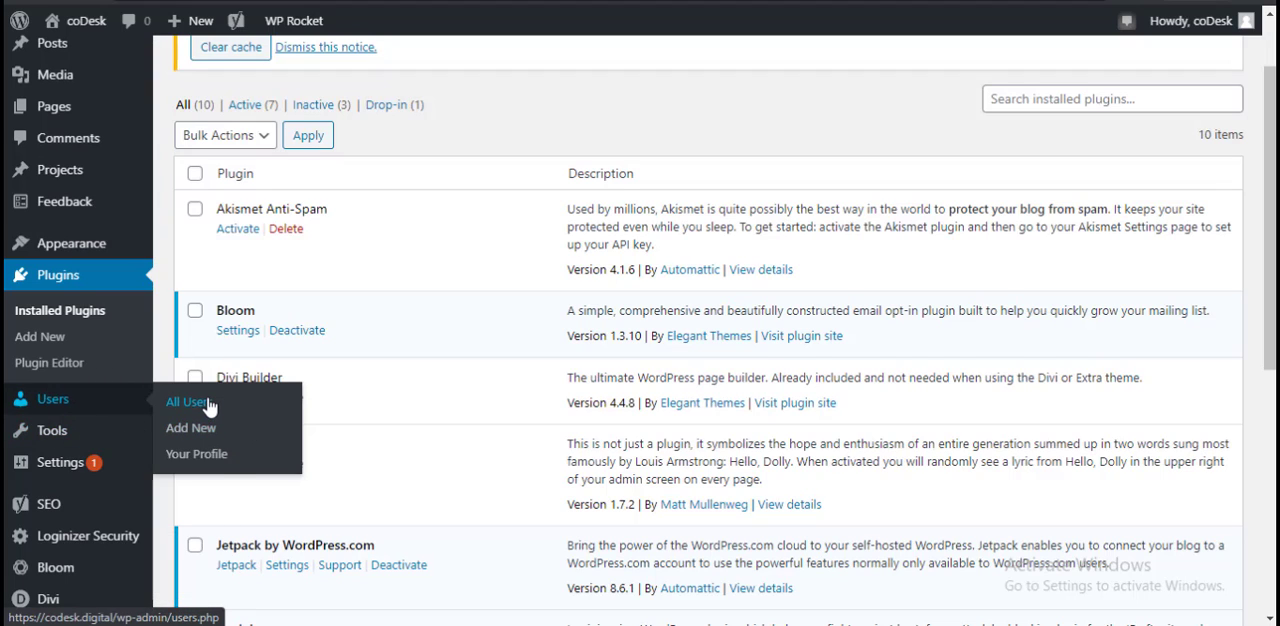
{"action": "left_click", "coordinate": [201, 437]}
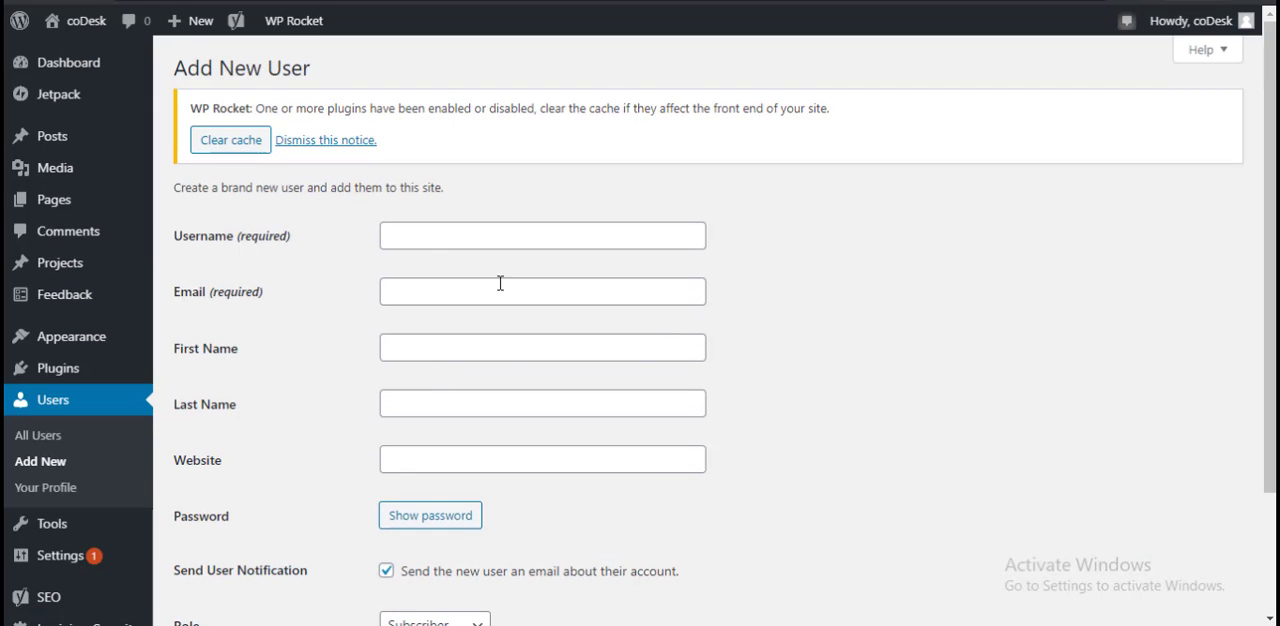
{"action": "left_click", "coordinate": [443, 234]}
{"action": "left_click", "coordinate": [823, 286]}
{"action": "left_click", "coordinate": [400, 287]}
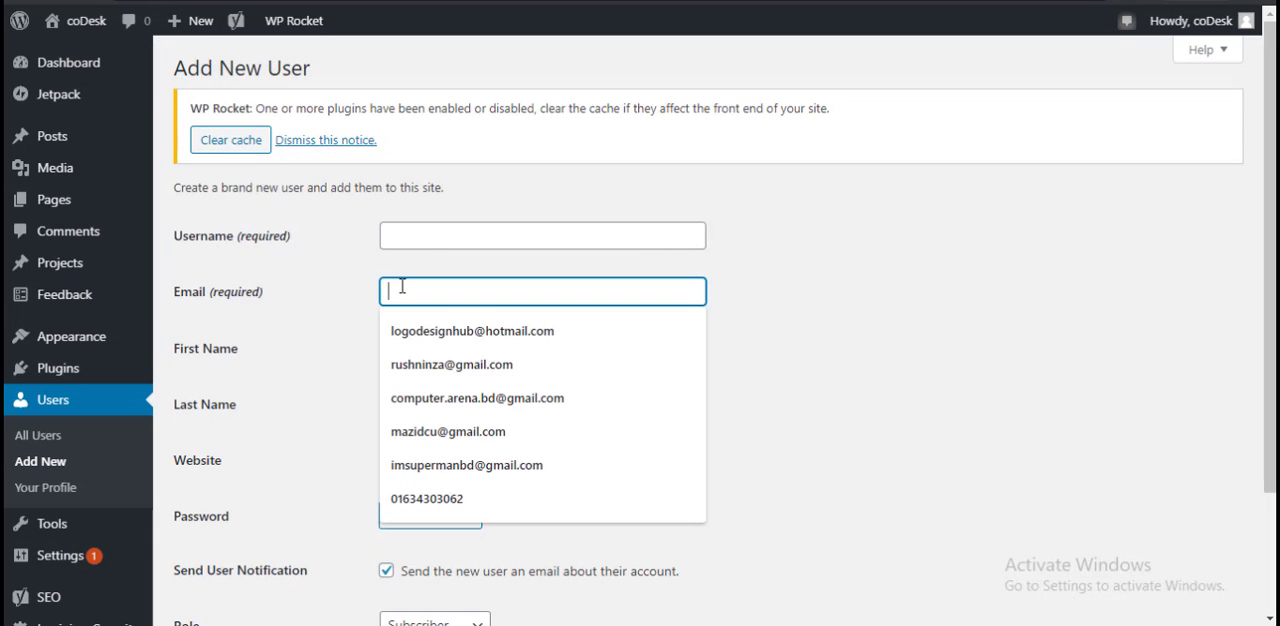
{"action": "left_click", "coordinate": [342, 304]}
{"action": "scroll", "coordinate": [646, 355], "scroll_direction": "down", "scroll_amount": 1}
{"action": "scroll", "coordinate": [734, 417], "scroll_direction": "down", "scroll_amount": 1}
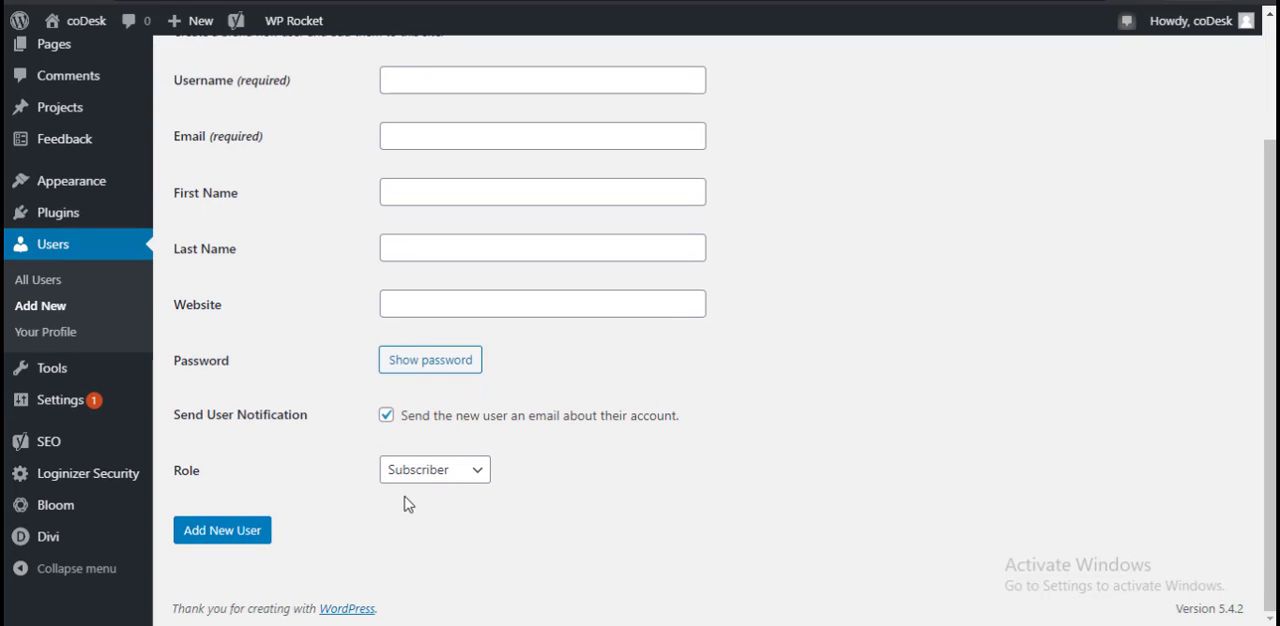
Step: Examine the roles that can be assigned to a new user, from SEO Editor to Administrator, without choosing one
{"action": "left_click", "coordinate": [484, 476]}
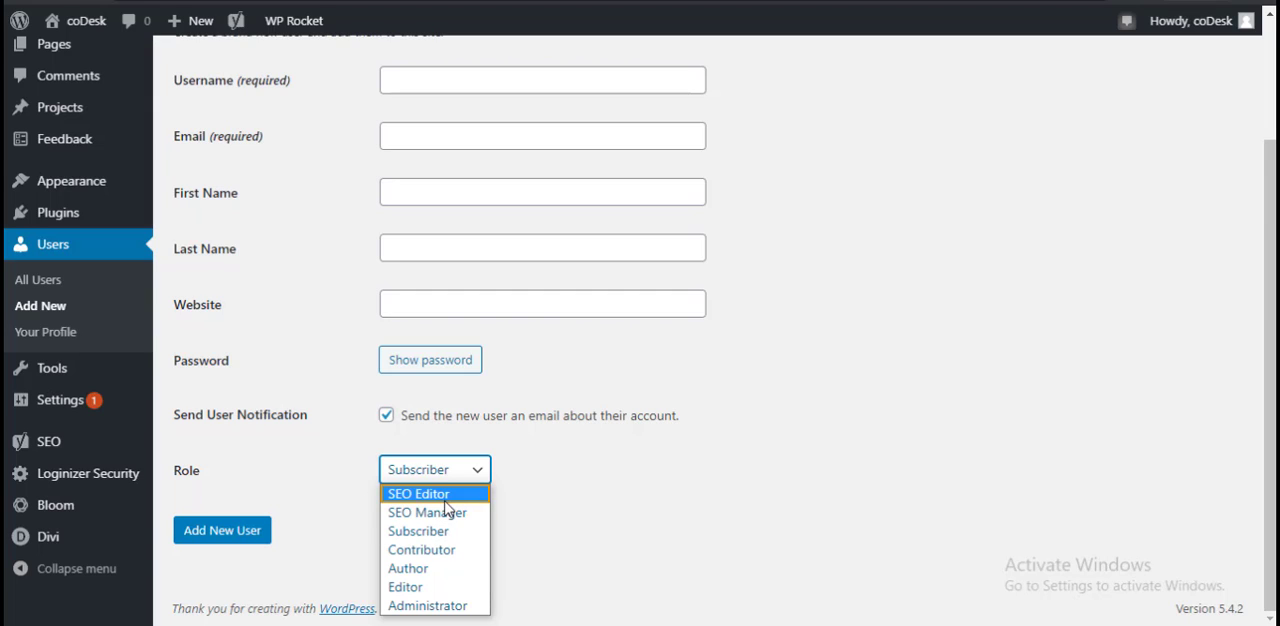
{"action": "left_click", "coordinate": [743, 519]}
{"action": "scroll", "coordinate": [750, 525], "scroll_direction": "up", "scroll_amount": 1}
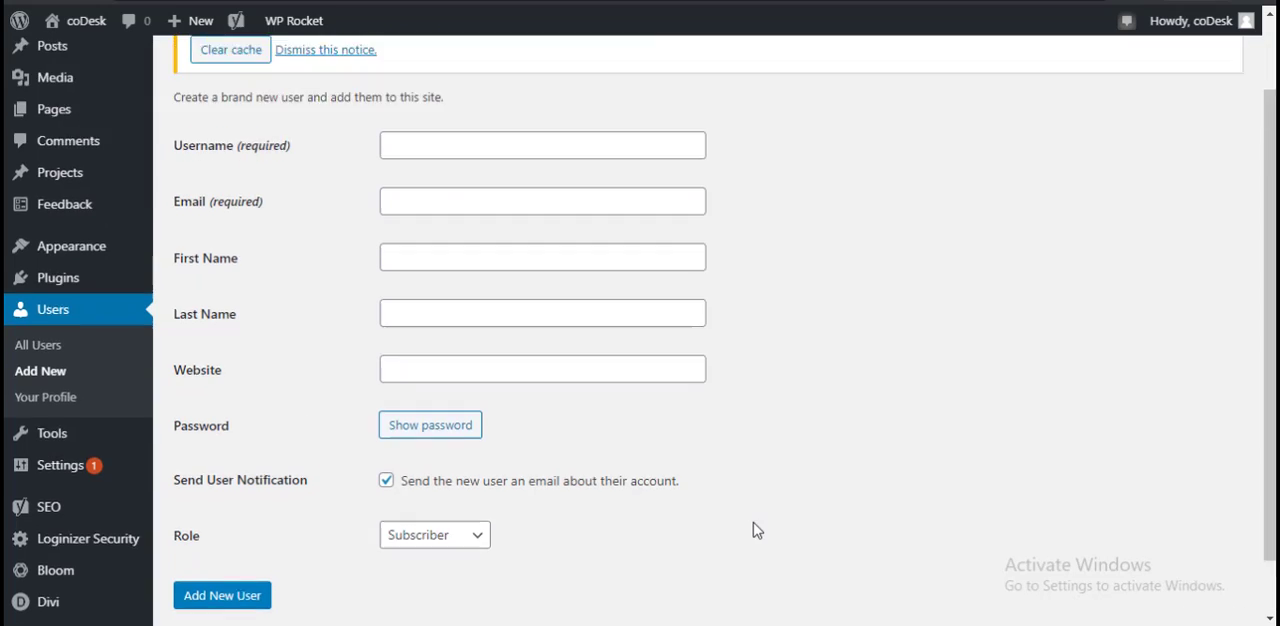
{"action": "scroll", "coordinate": [752, 527], "scroll_direction": "down", "scroll_amount": 1}
{"action": "left_click", "coordinate": [473, 470]}
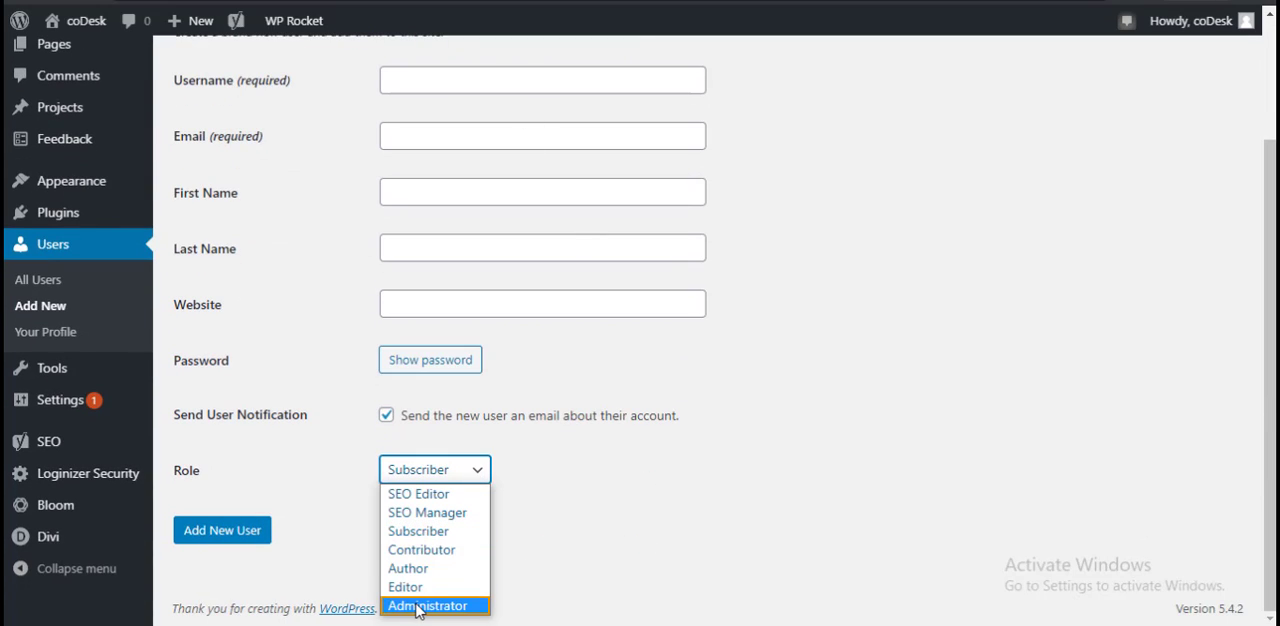
{"action": "scroll", "coordinate": [700, 563], "scroll_direction": "up", "scroll_amount": 3}
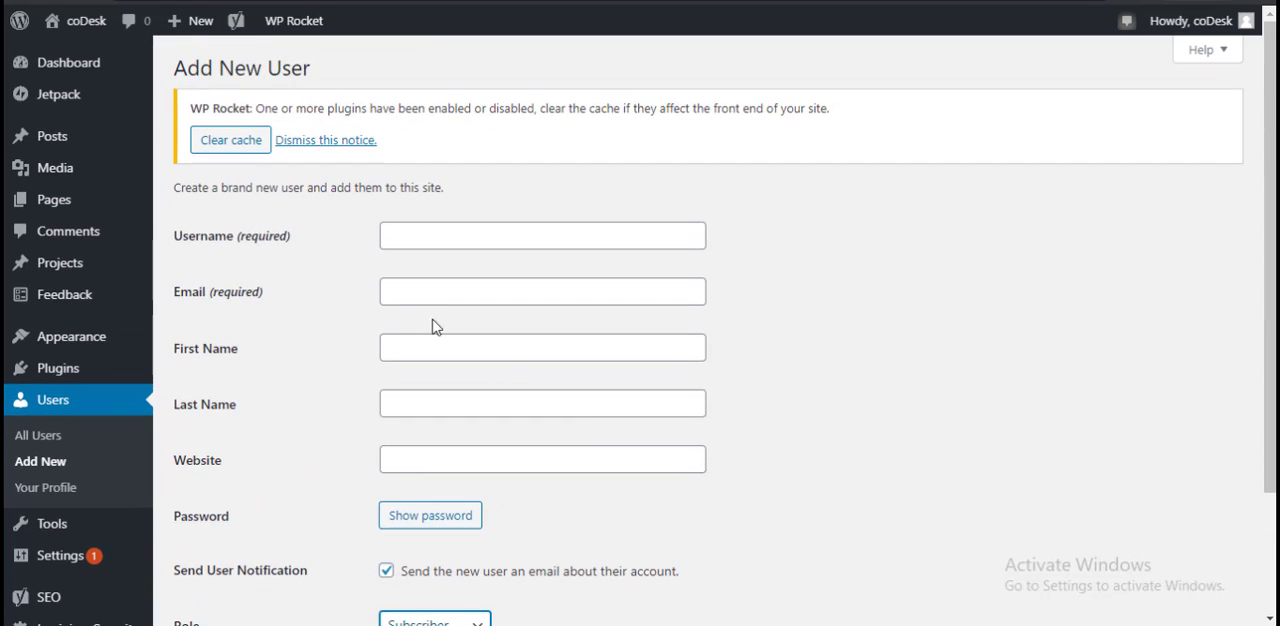
{"action": "scroll", "coordinate": [566, 520], "scroll_direction": "down", "scroll_amount": 3}
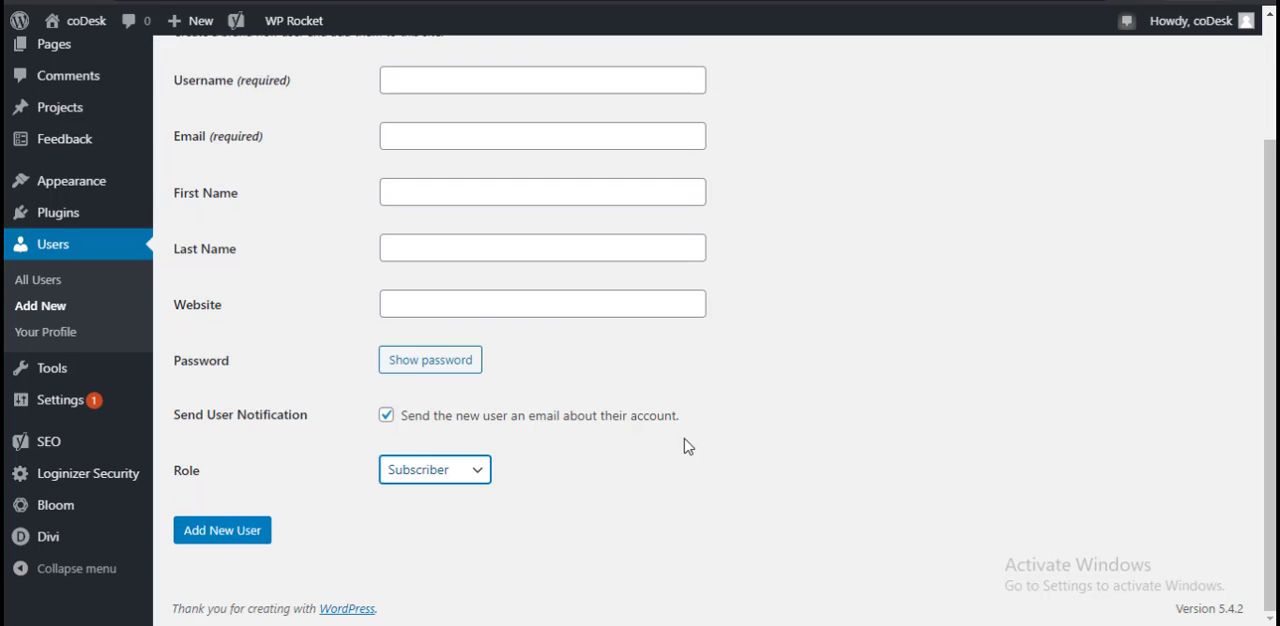
{"action": "scroll", "coordinate": [600, 350], "scroll_direction": "up", "scroll_amount": 3}
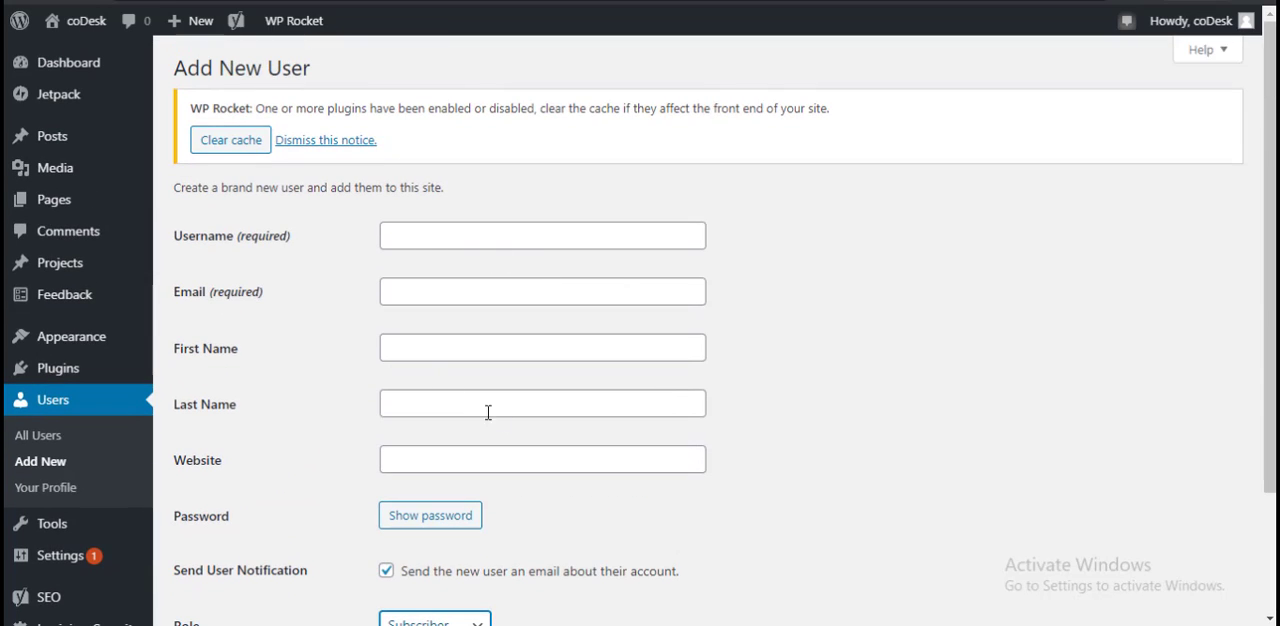
Step: Generate a password for the new user in the Password field and copy it
{"action": "scroll", "coordinate": [480, 413], "scroll_direction": "down", "scroll_amount": 2}
{"action": "left_click", "coordinate": [429, 434]}
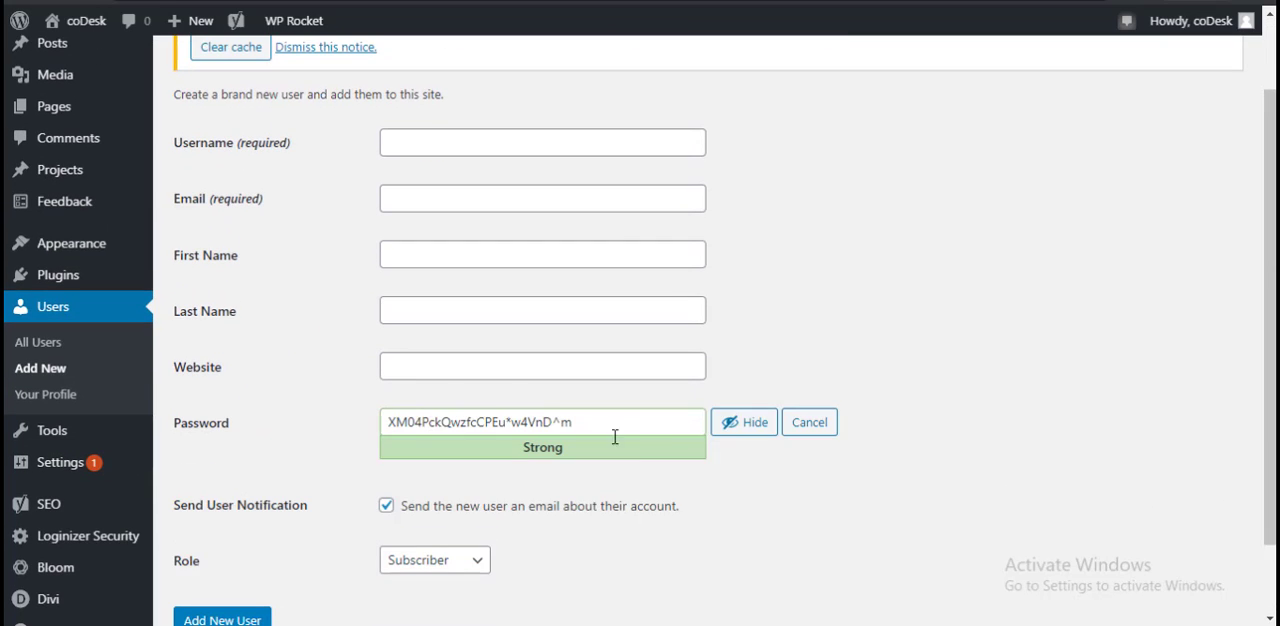
{"action": "triple_click", "coordinate": [634, 429]}
{"action": "right_click", "coordinate": [634, 428]}
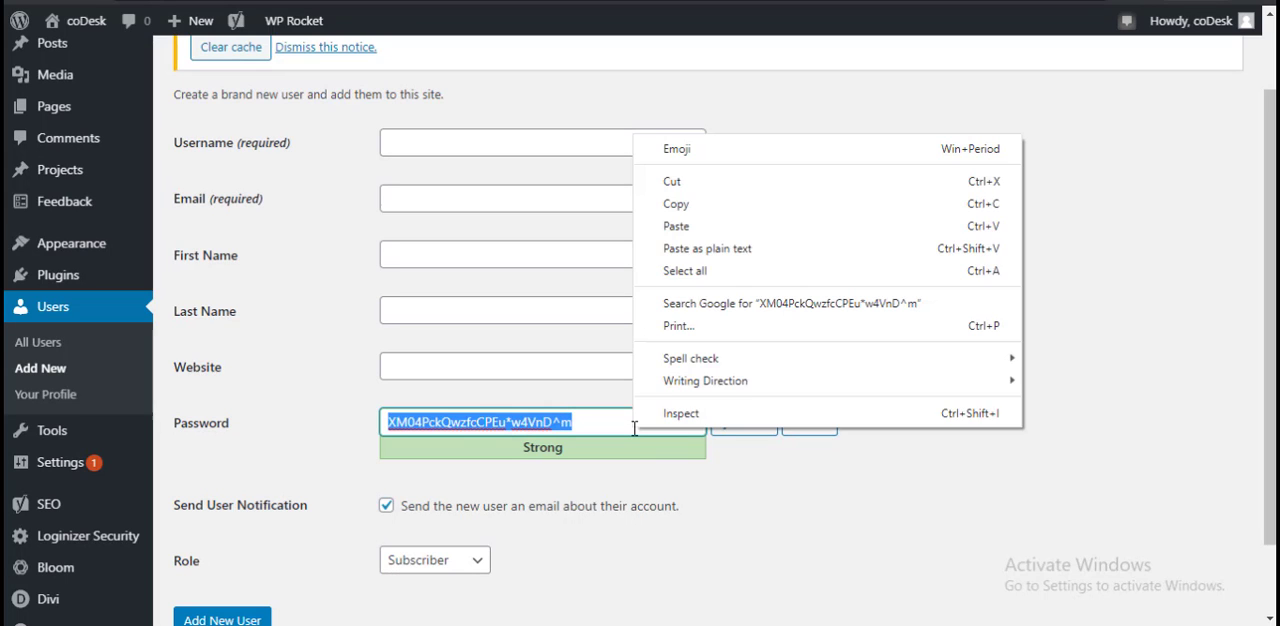
{"action": "left_click", "coordinate": [694, 203]}
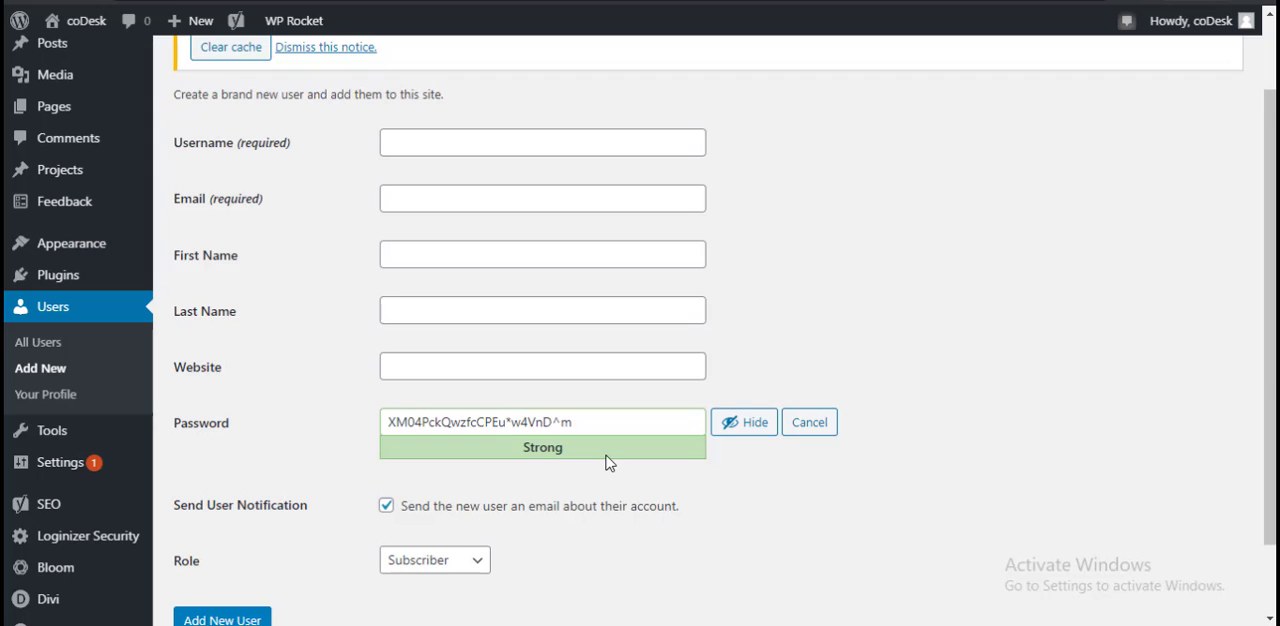
{"action": "scroll", "coordinate": [914, 440], "scroll_direction": "down", "scroll_amount": 2}
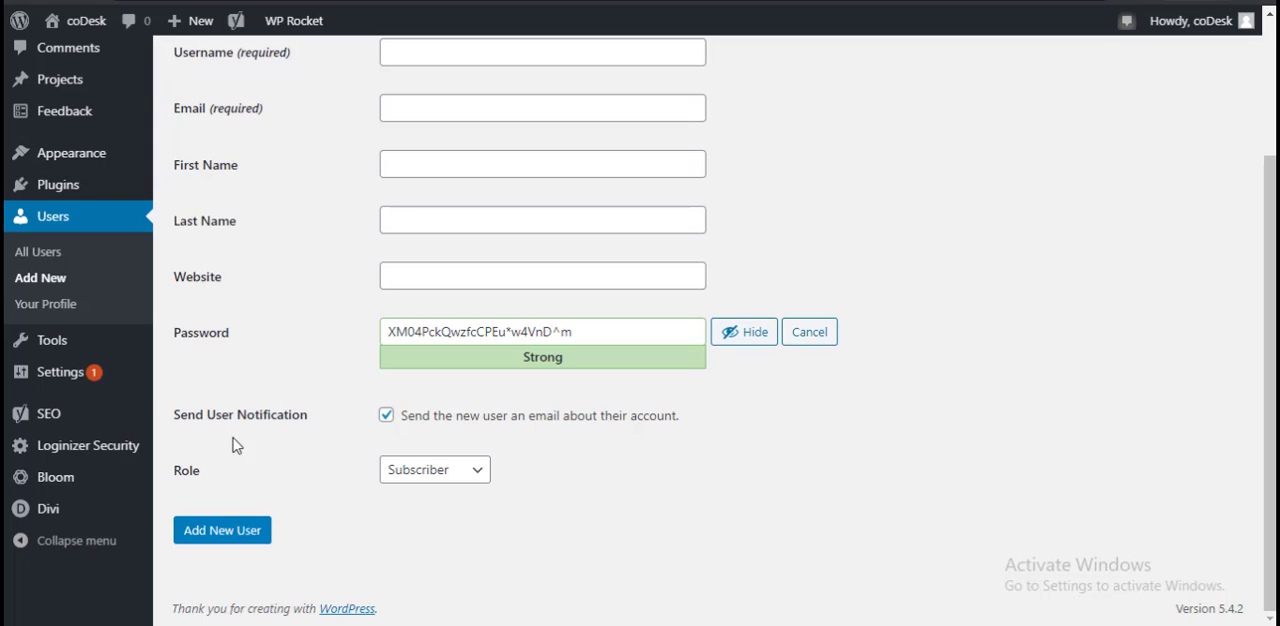
Step: Discard the unsaved new user form, open the Permalink settings and examine the URL structures, especially the Post name example
{"action": "mouse_move", "coordinate": [75, 342]}
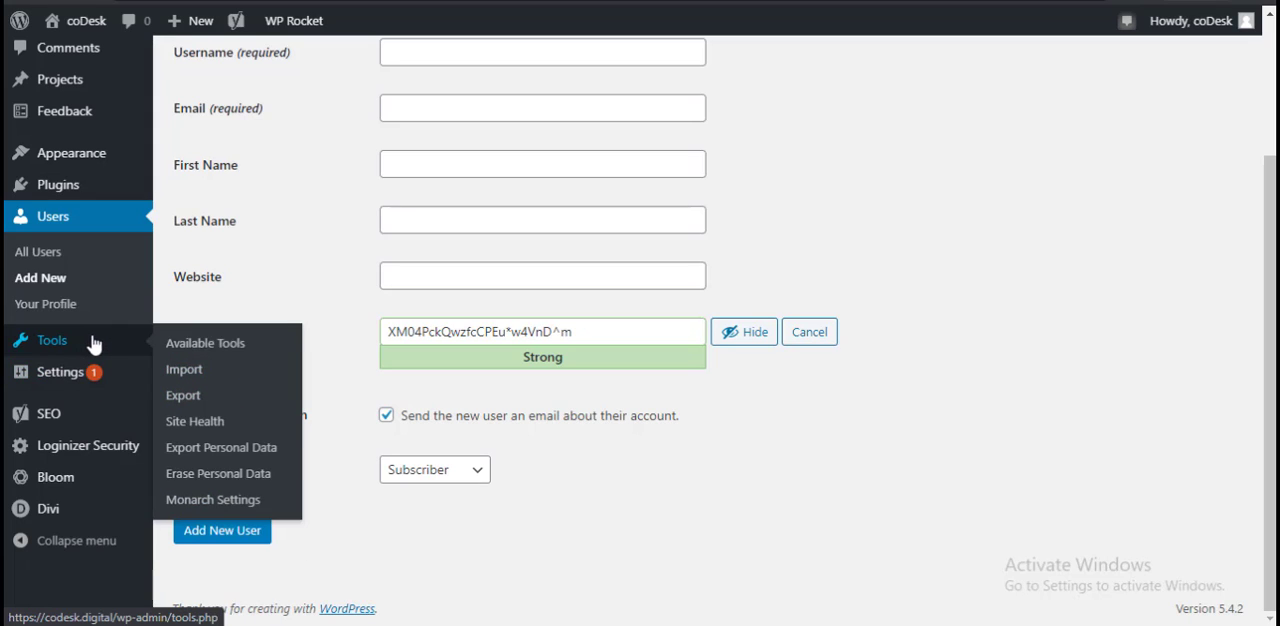
{"action": "mouse_move", "coordinate": [123, 466]}
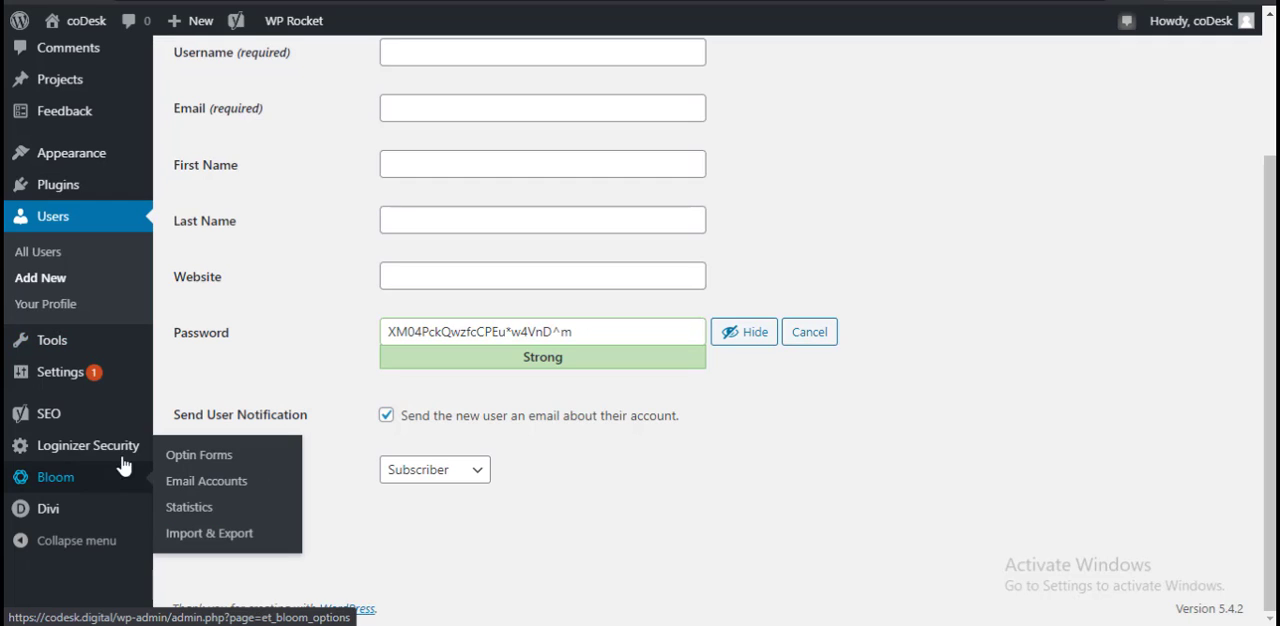
{"action": "mouse_move", "coordinate": [90, 372]}
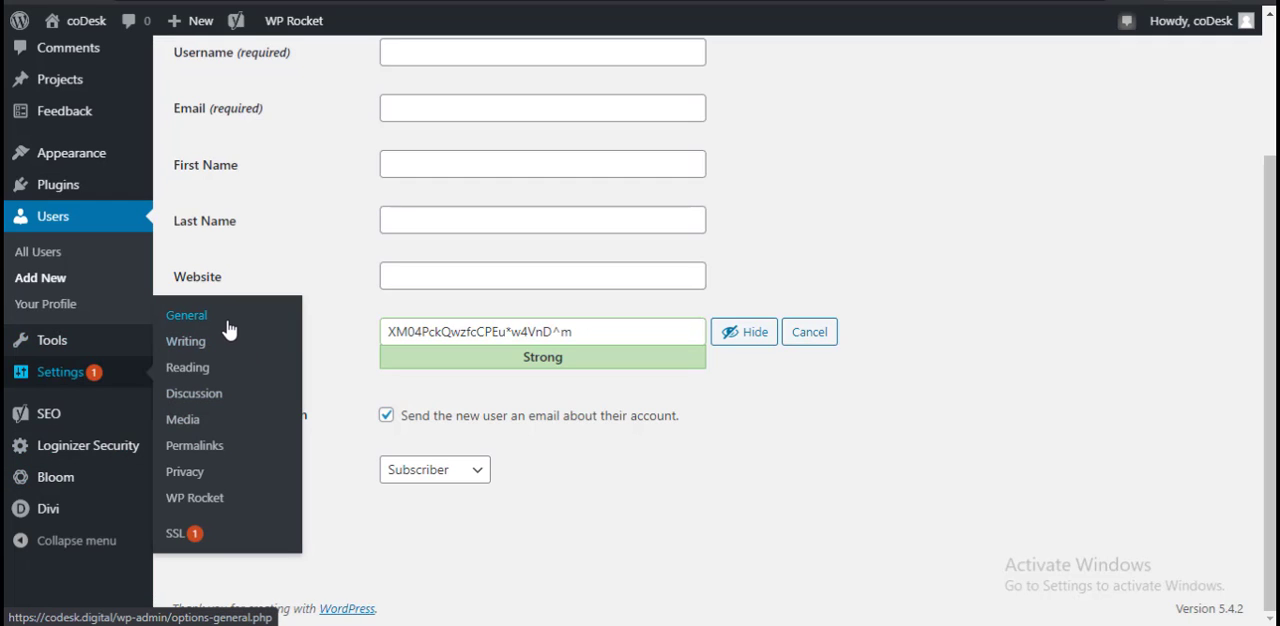
{"action": "left_click", "coordinate": [220, 452]}
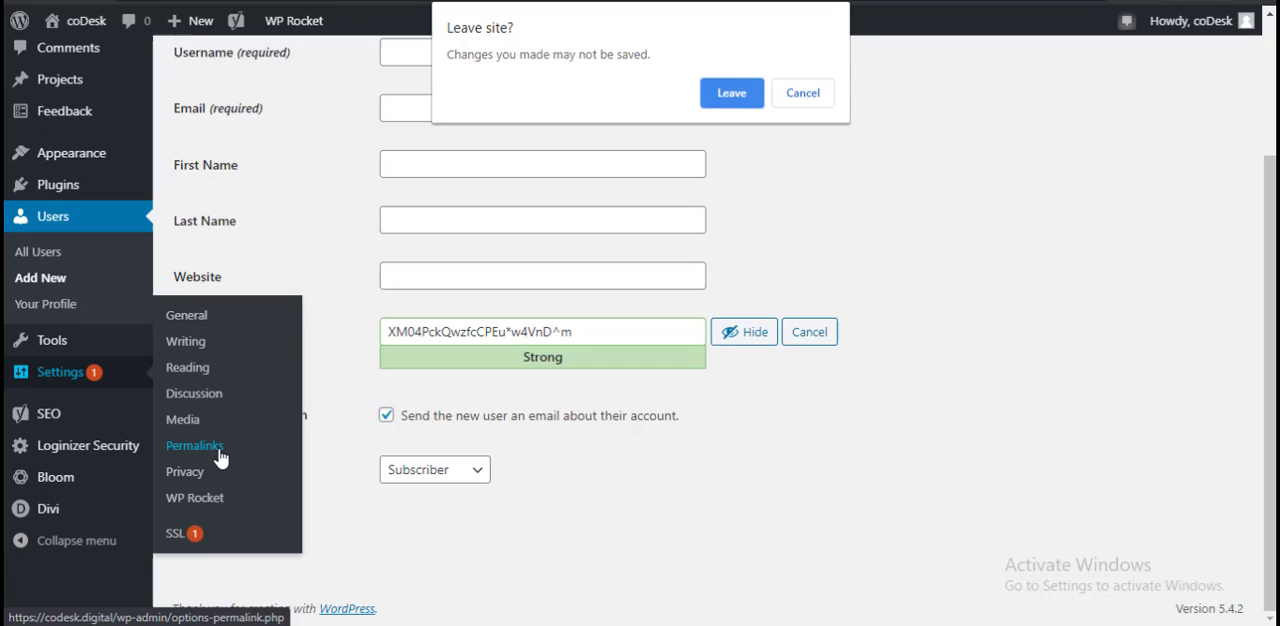
{"action": "left_click", "coordinate": [732, 93]}
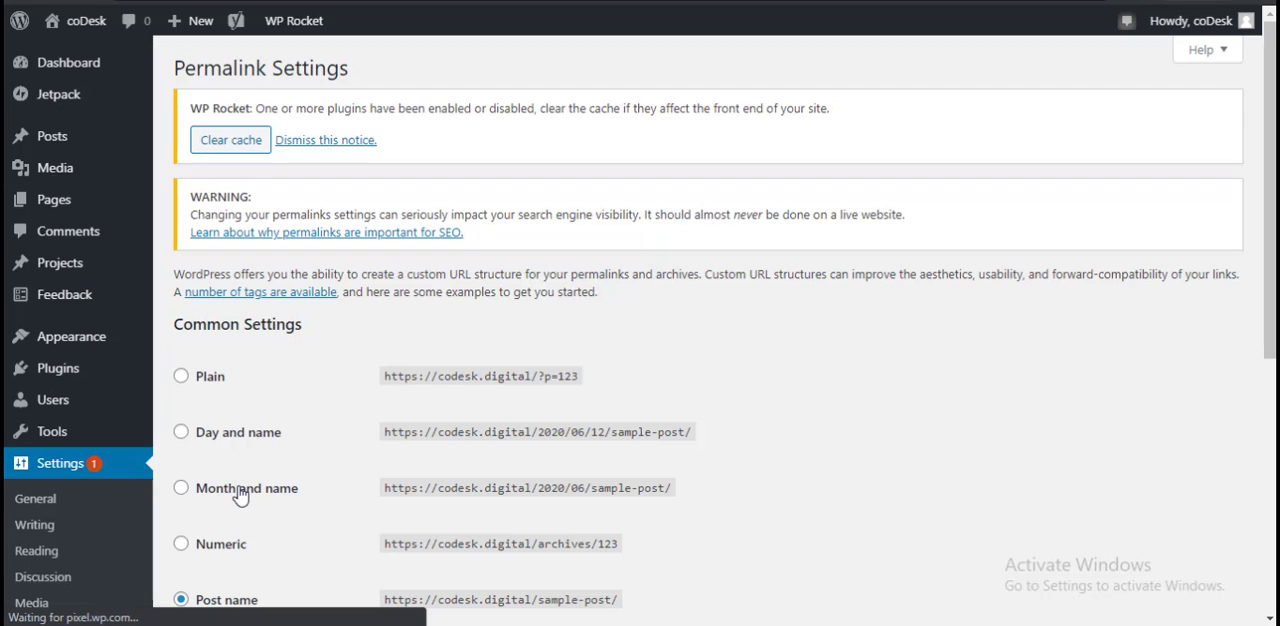
{"action": "scroll", "coordinate": [423, 529], "scroll_direction": "down", "scroll_amount": 2}
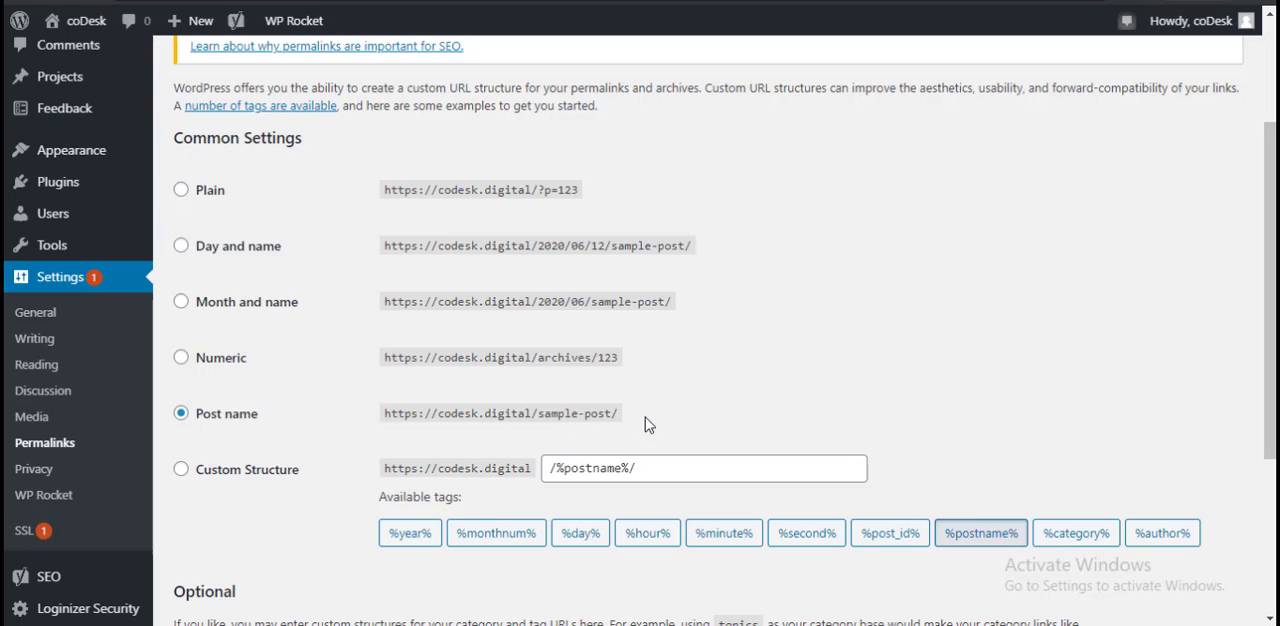
{"action": "left_click_drag", "start_coordinate": [538, 418], "coordinate": [609, 416]}
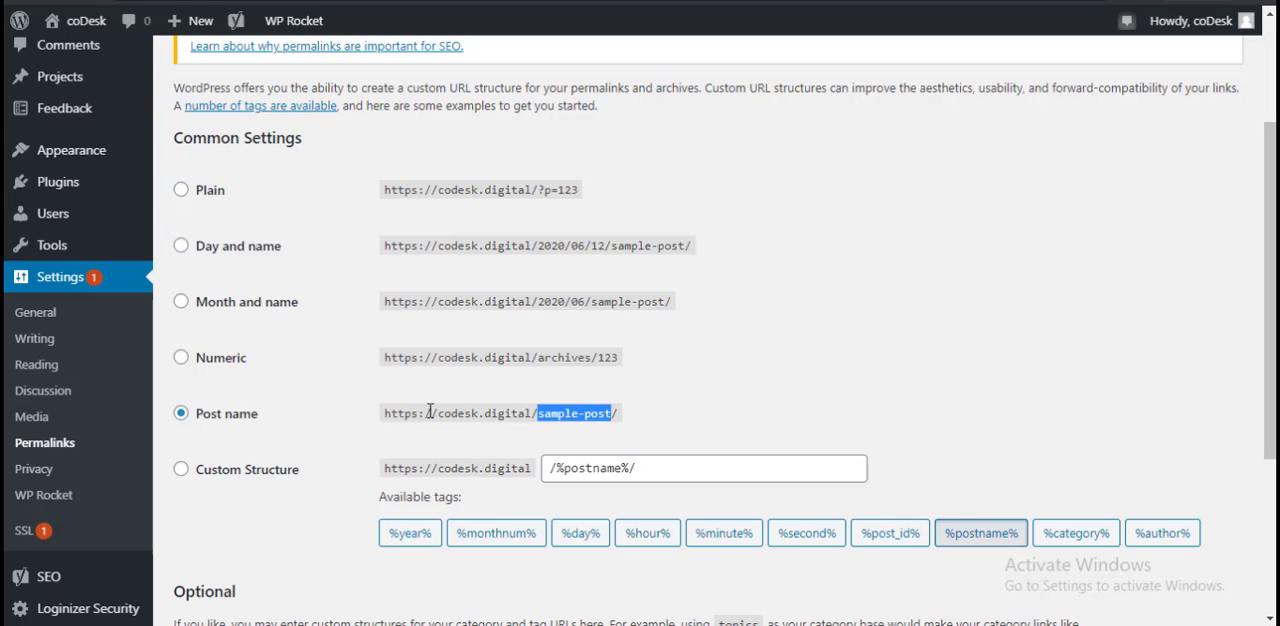
{"action": "left_click", "coordinate": [500, 412]}
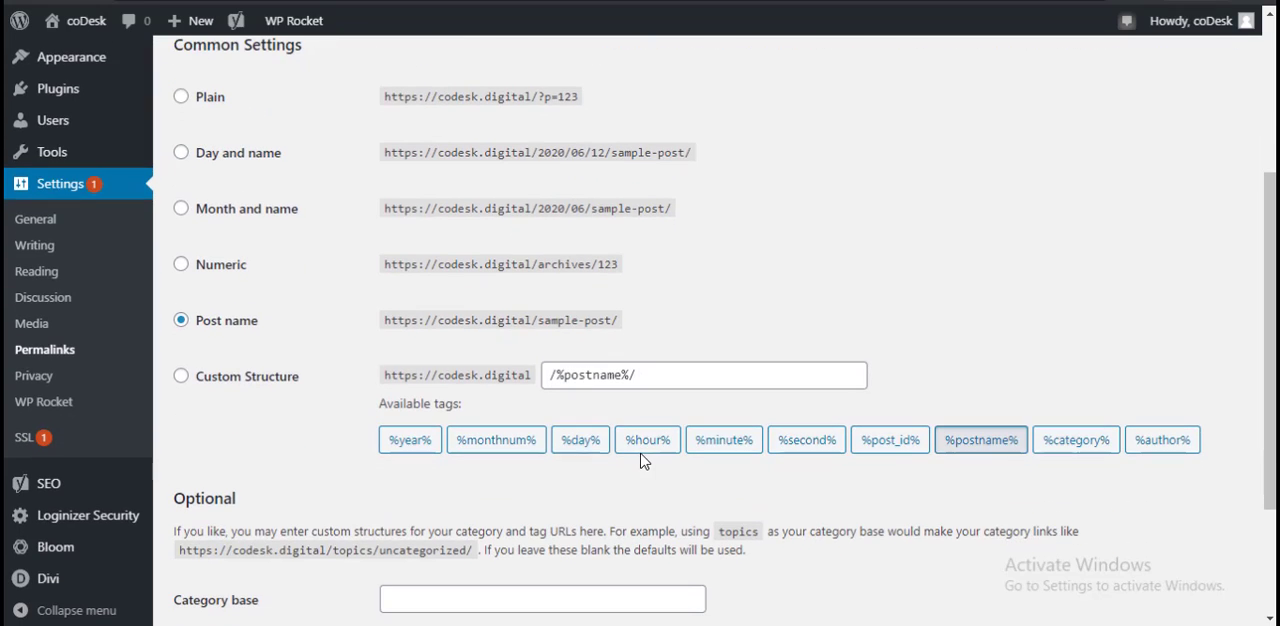
Step: Try the Custom Structure permalink option, return to Post name and view the optional base fields
{"action": "scroll", "coordinate": [630, 455], "scroll_direction": "down", "scroll_amount": 1}
{"action": "left_click", "coordinate": [677, 379]}
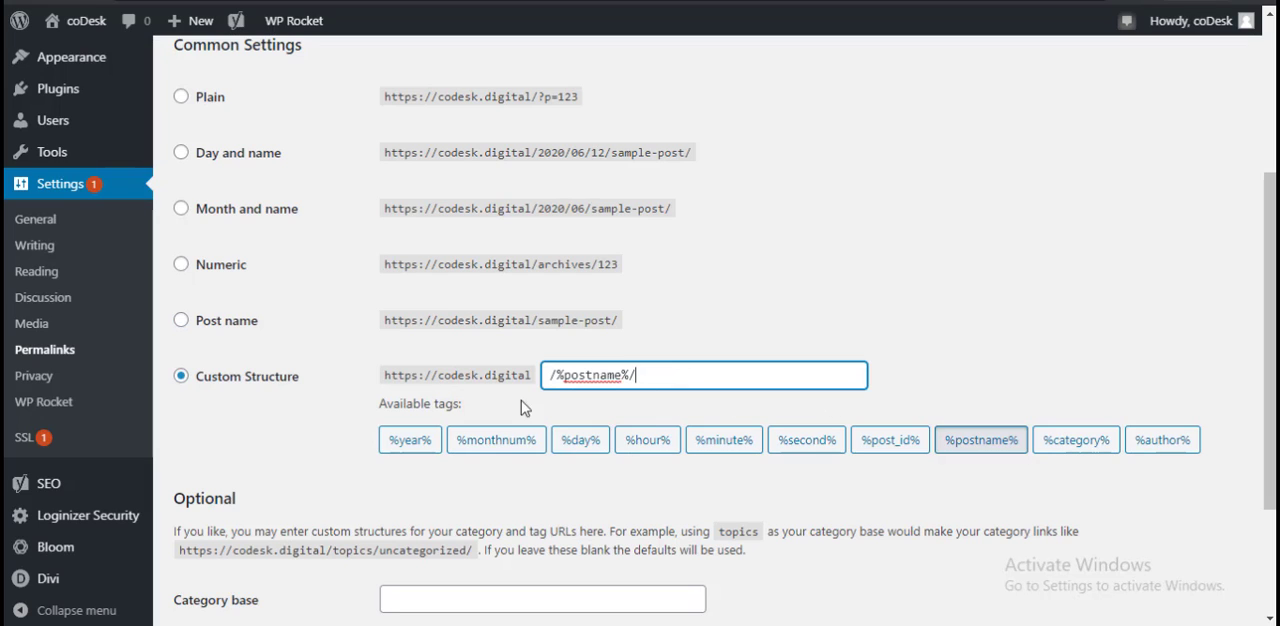
{"action": "left_click", "coordinate": [237, 322]}
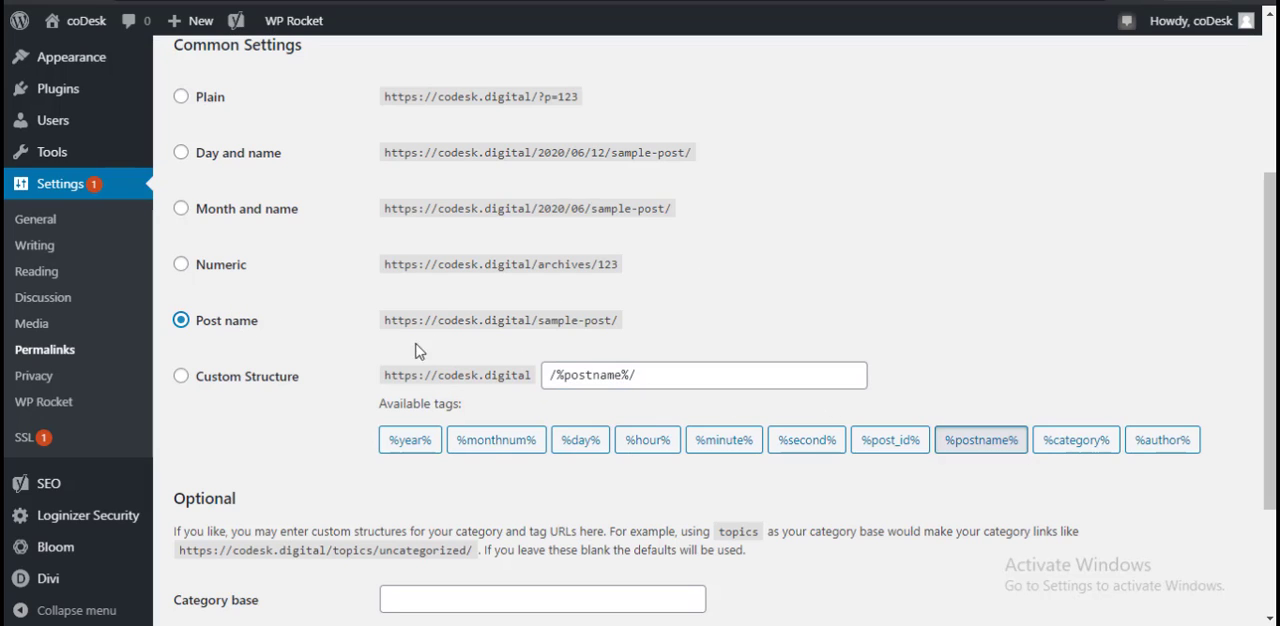
{"action": "scroll", "coordinate": [603, 388], "scroll_direction": "down", "scroll_amount": 3}
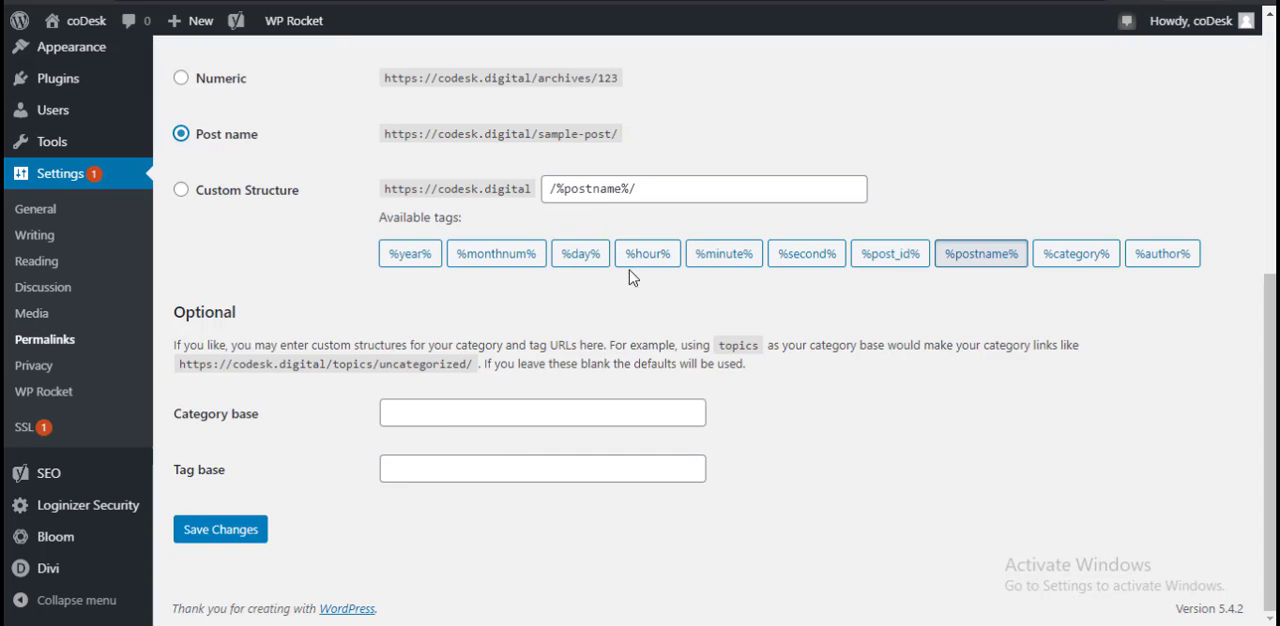
Step: Open the Reading settings and review the homepage, blog page and search engine visibility options
{"action": "left_click", "coordinate": [50, 270]}
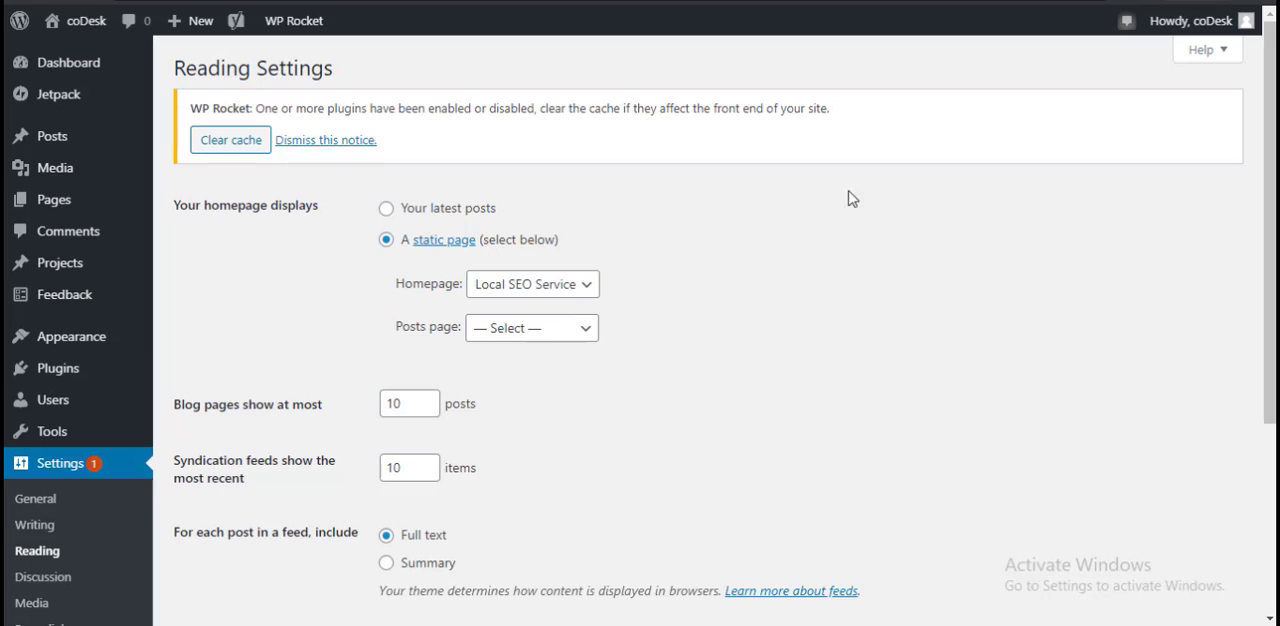
{"action": "scroll", "coordinate": [950, 450], "scroll_direction": "down", "scroll_amount": 3}
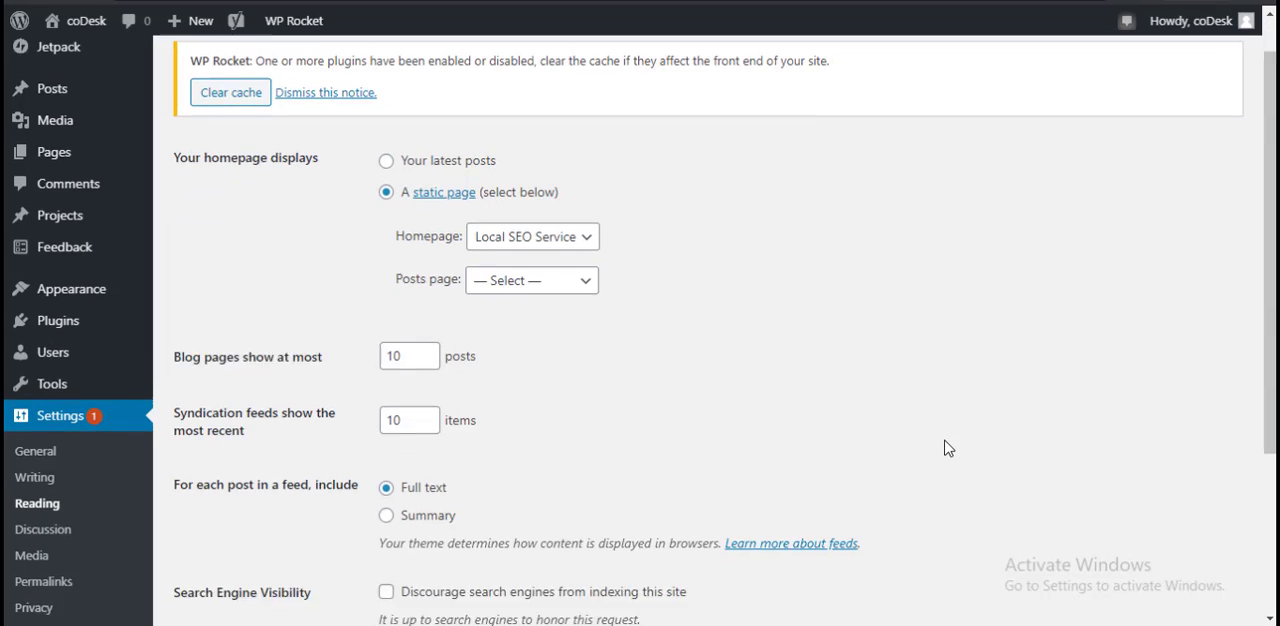
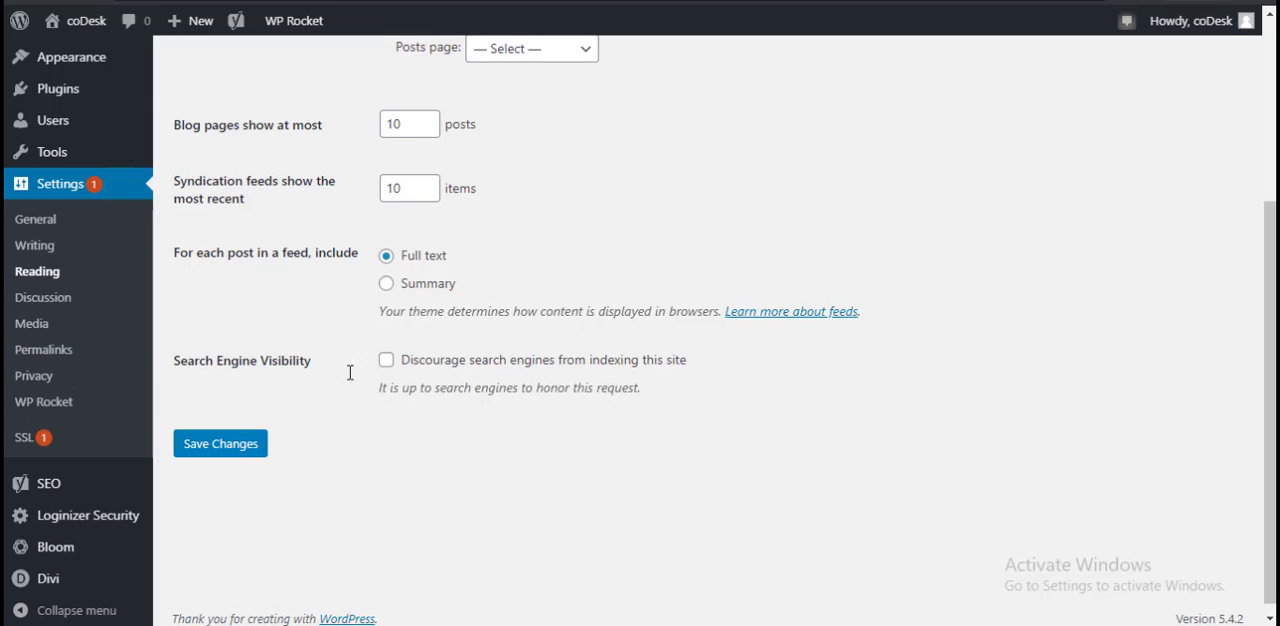
Step: Open the General settings and review the site identity, addresses, membership, language, timezone, and date and time format options
{"action": "left_click", "coordinate": [36, 219]}
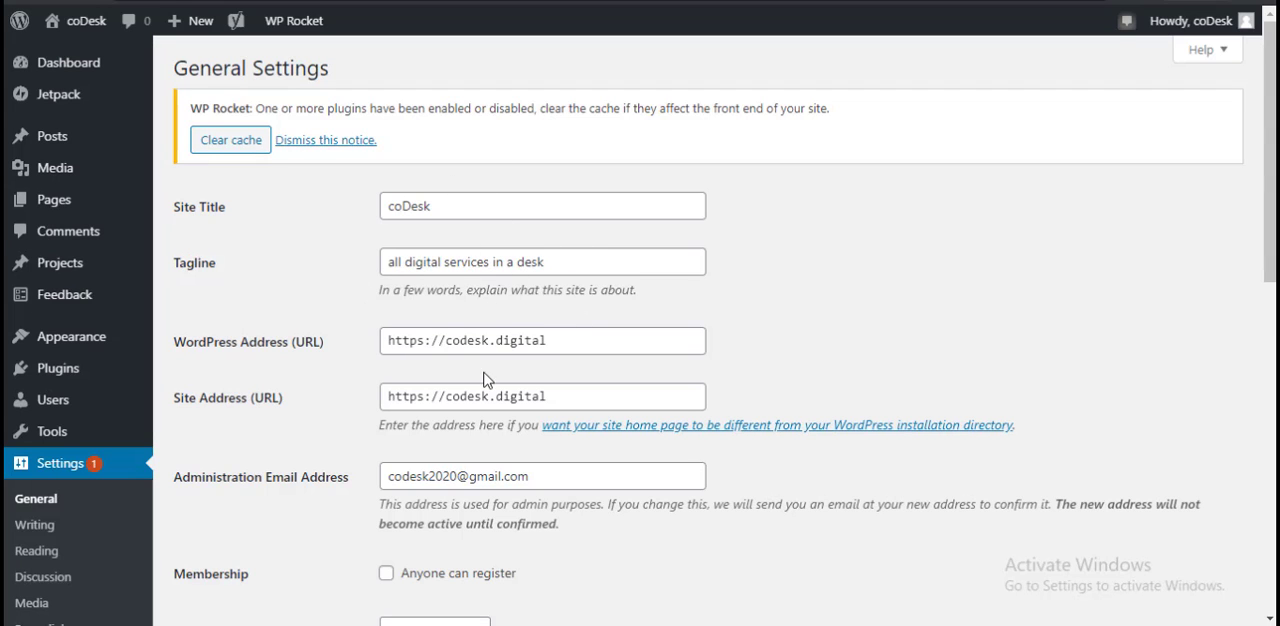
{"action": "scroll", "coordinate": [490, 390], "scroll_direction": "down", "scroll_amount": 4}
{"action": "scroll", "coordinate": [666, 400], "scroll_direction": "down", "scroll_amount": 4}
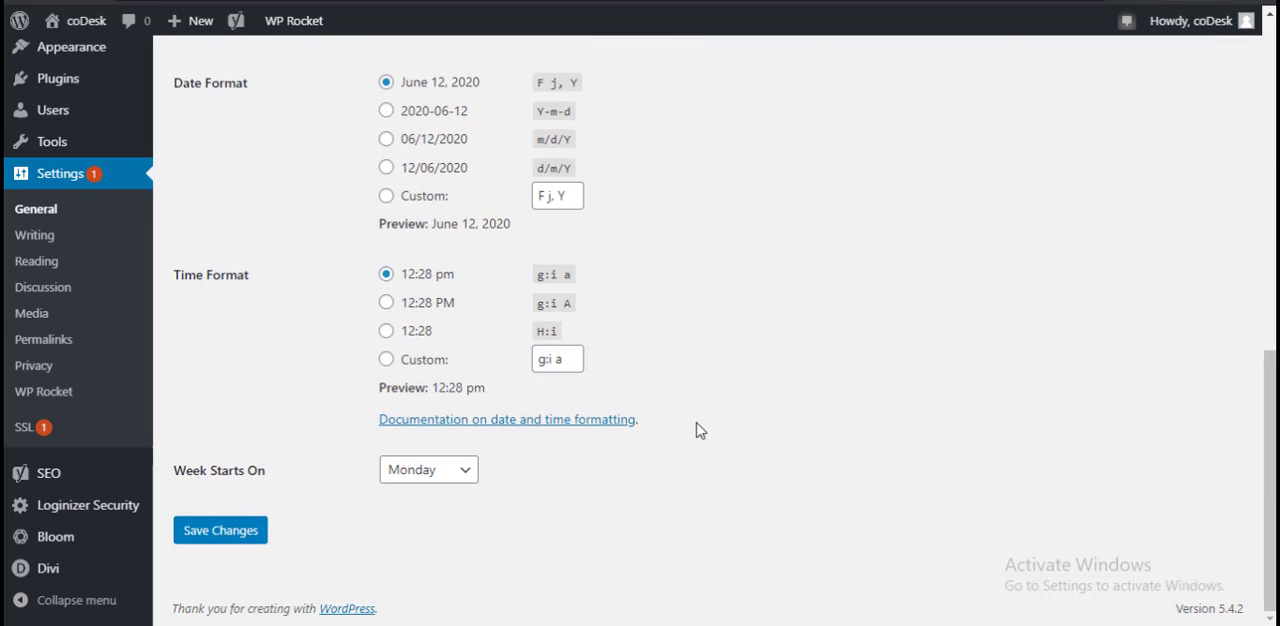
{"action": "scroll", "coordinate": [700, 430], "scroll_direction": "up", "scroll_amount": 8}
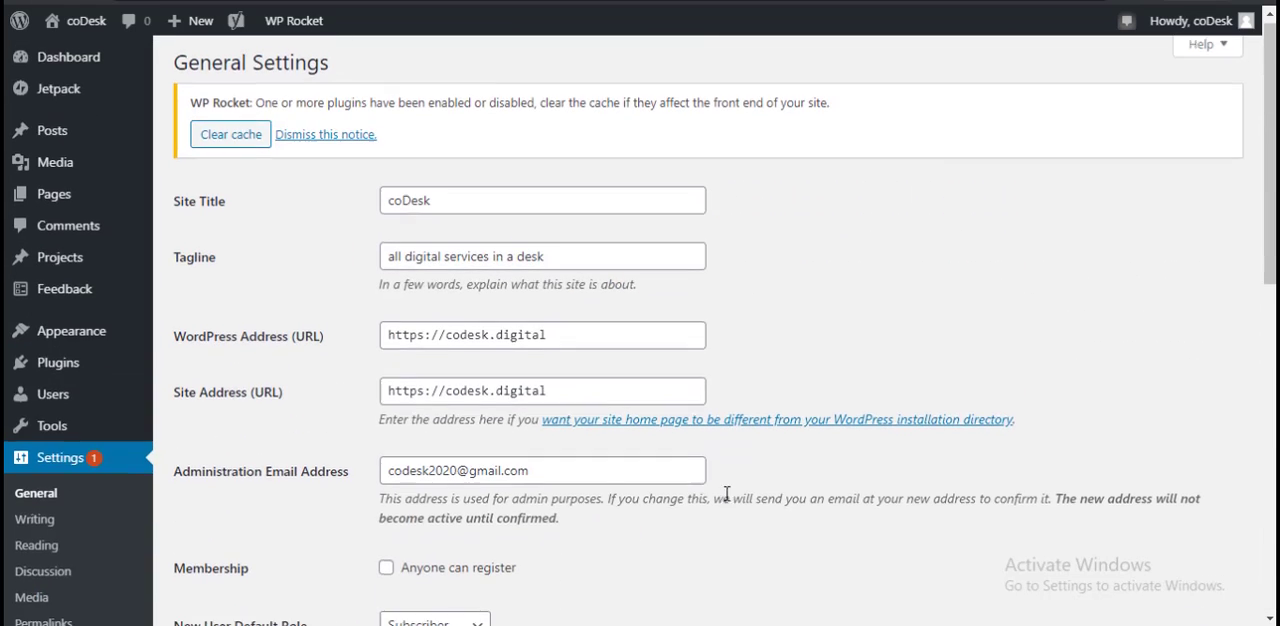
{"action": "scroll", "coordinate": [727, 494], "scroll_direction": "down", "scroll_amount": 3}
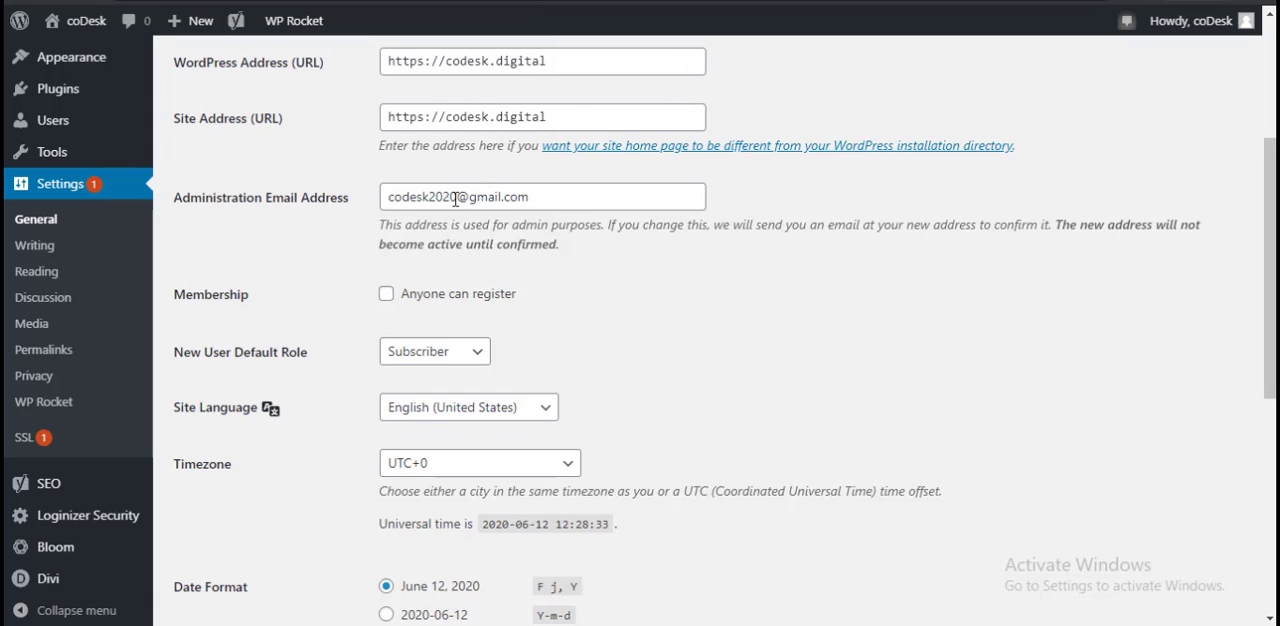
{"action": "scroll", "coordinate": [646, 334], "scroll_direction": "down", "scroll_amount": 4}
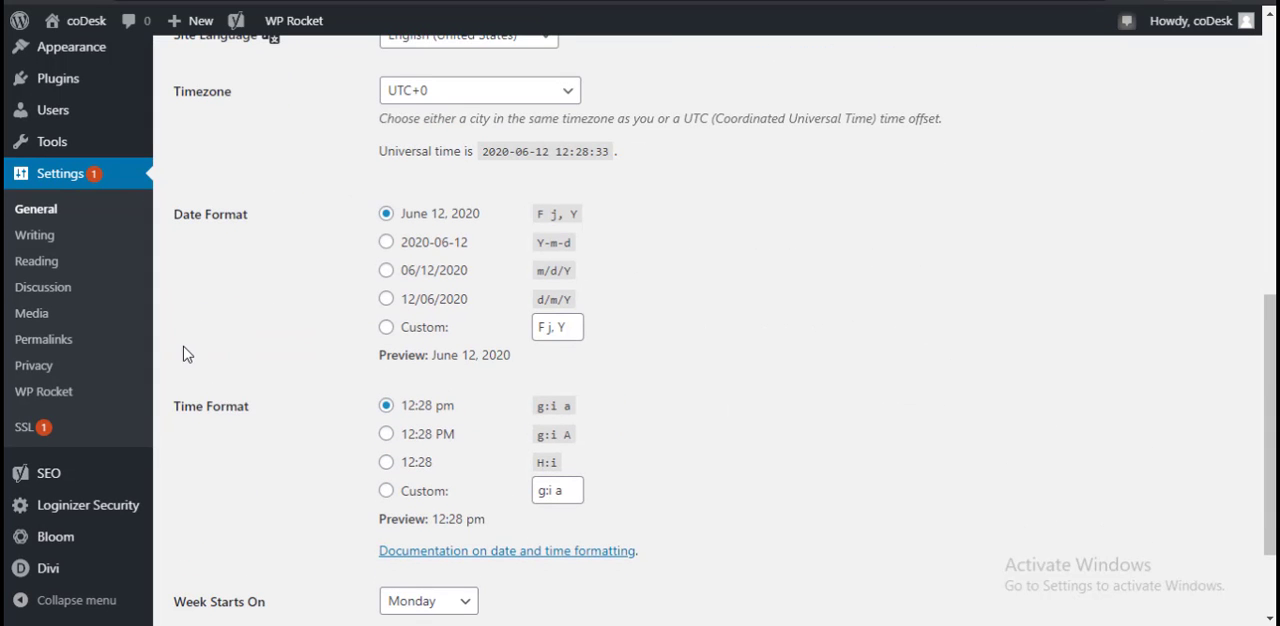
Step: Open the SSL settings and review the detected setup checks and redirect recommendation on the Configuration page
{"action": "left_click", "coordinate": [27, 433]}
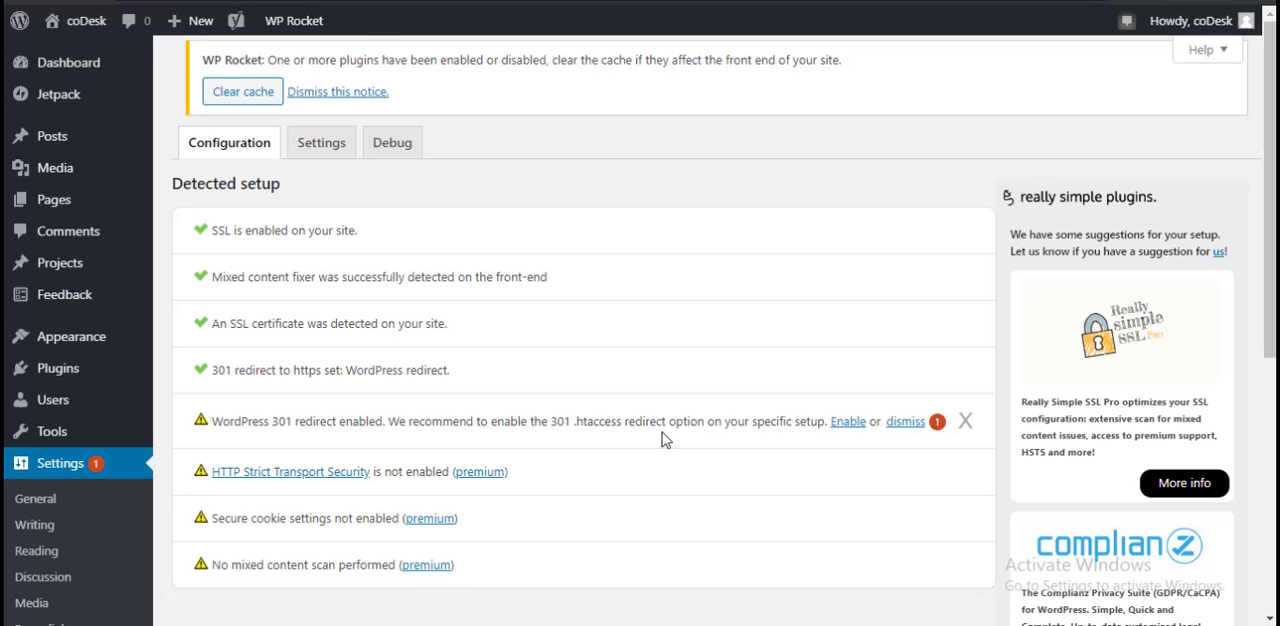
{"action": "scroll", "coordinate": [546, 443], "scroll_direction": "down", "scroll_amount": 3}
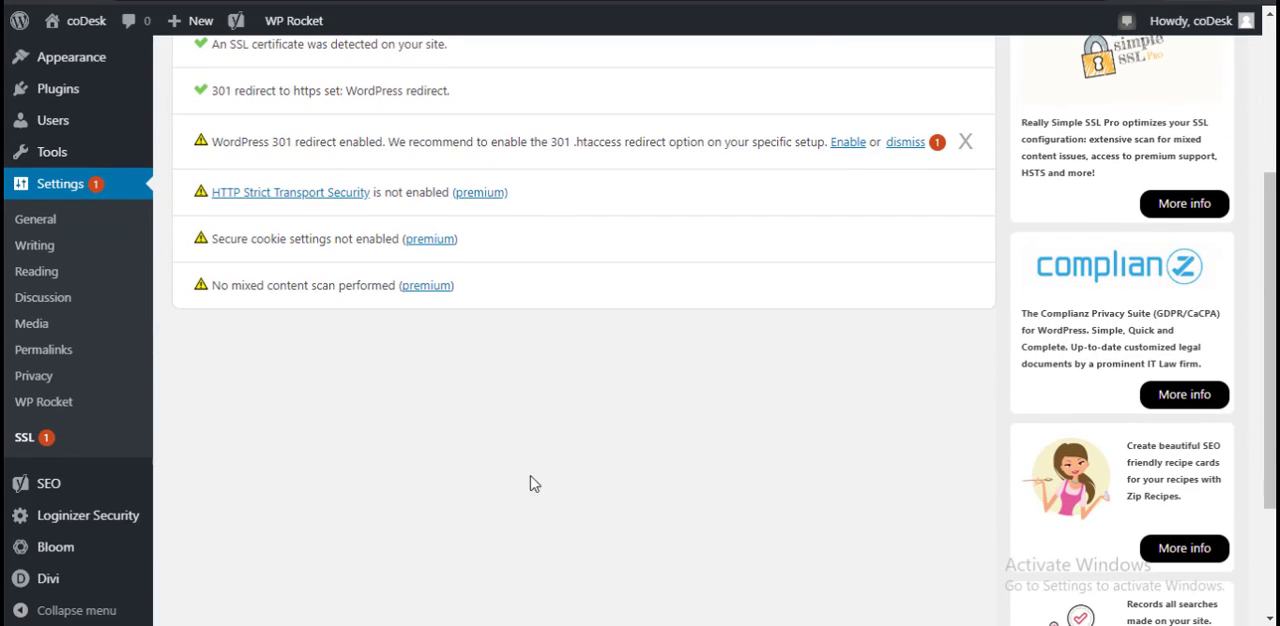
{"action": "scroll", "coordinate": [540, 480], "scroll_direction": "up", "scroll_amount": 3}
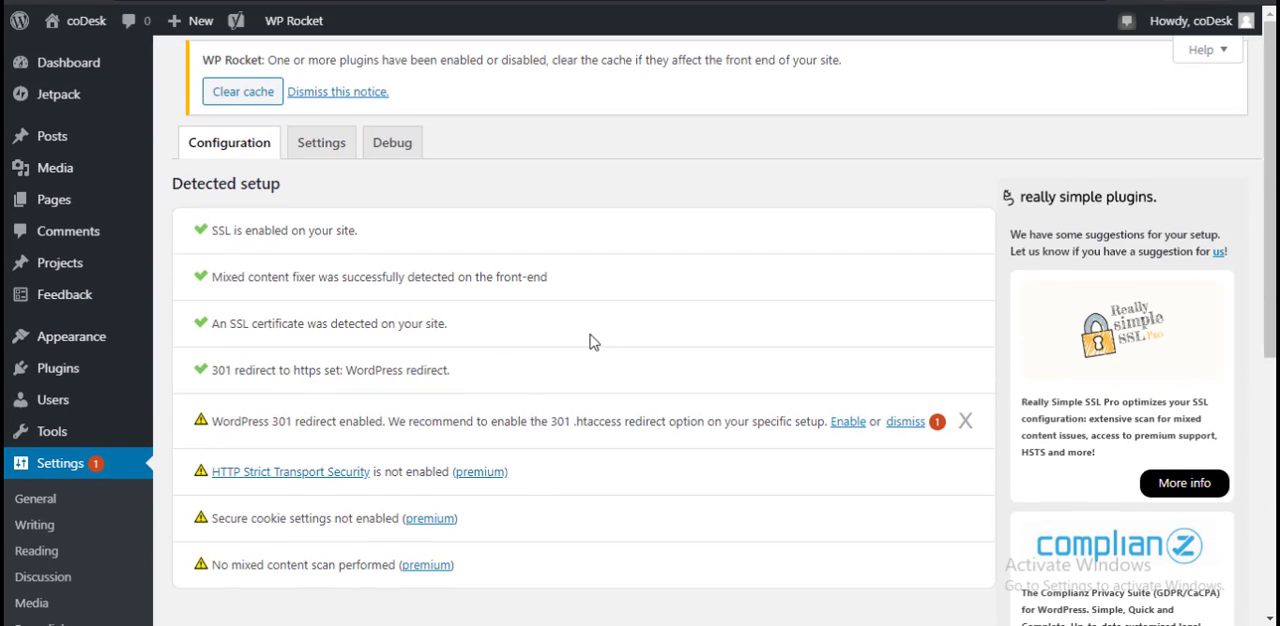
{"action": "scroll", "coordinate": [600, 400], "scroll_direction": "down", "scroll_amount": 5}
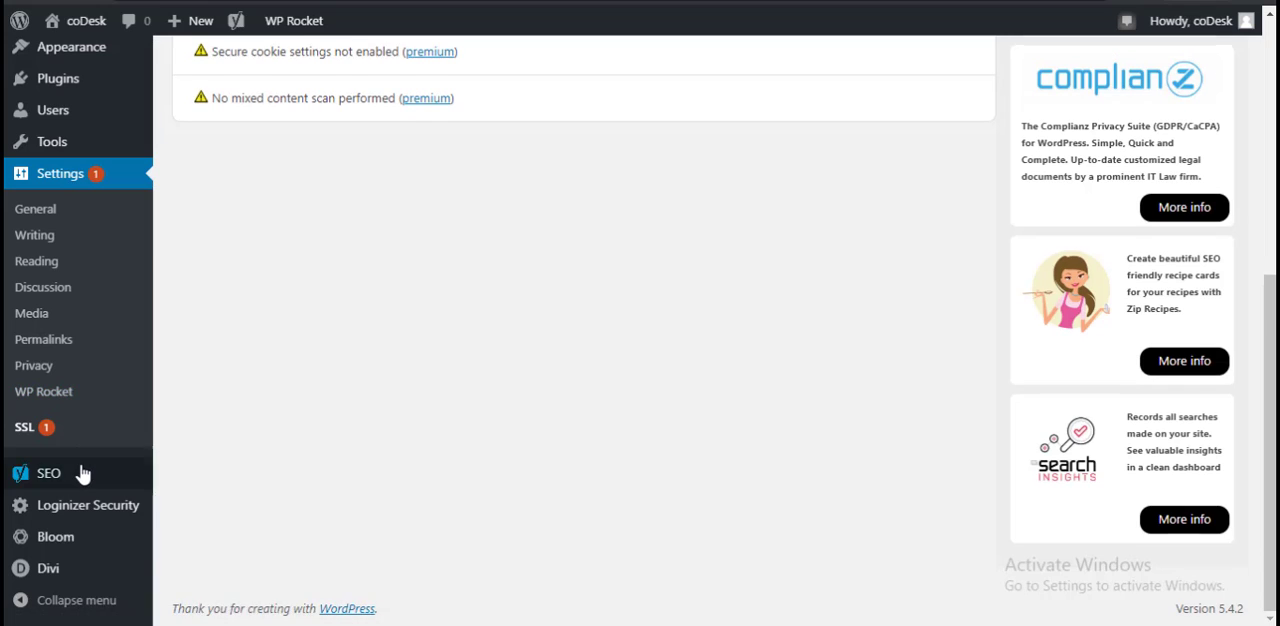
{"action": "mouse_move", "coordinate": [83, 476]}
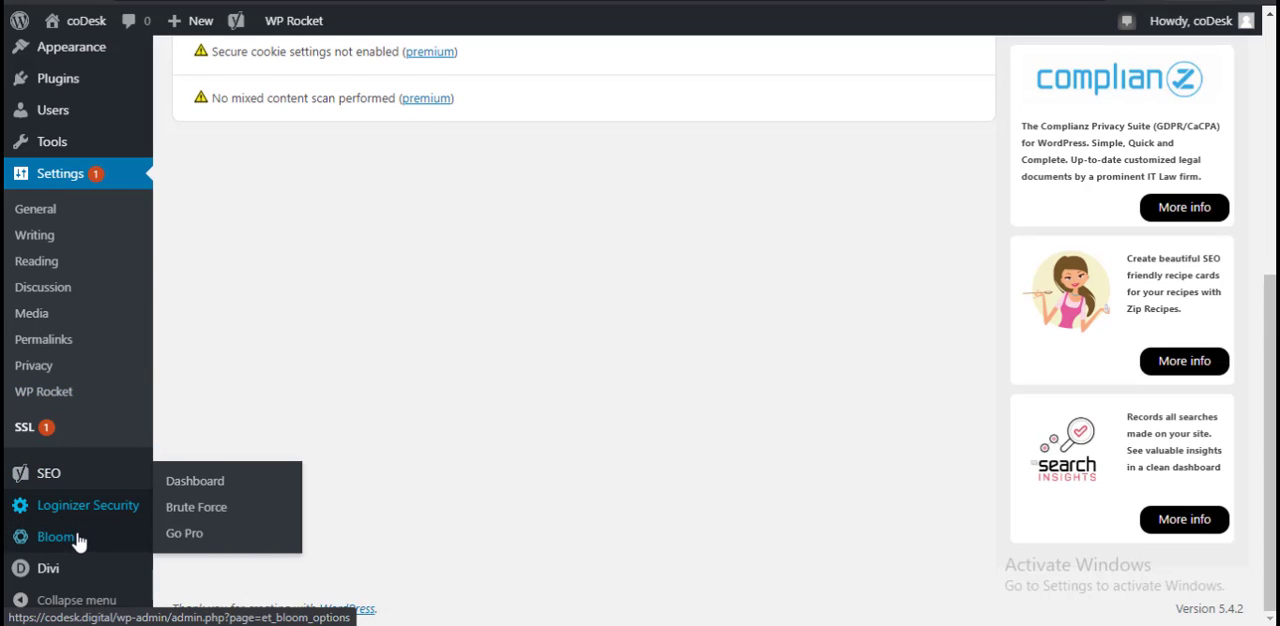
{"action": "scroll", "coordinate": [493, 460], "scroll_direction": "up", "scroll_amount": 5}
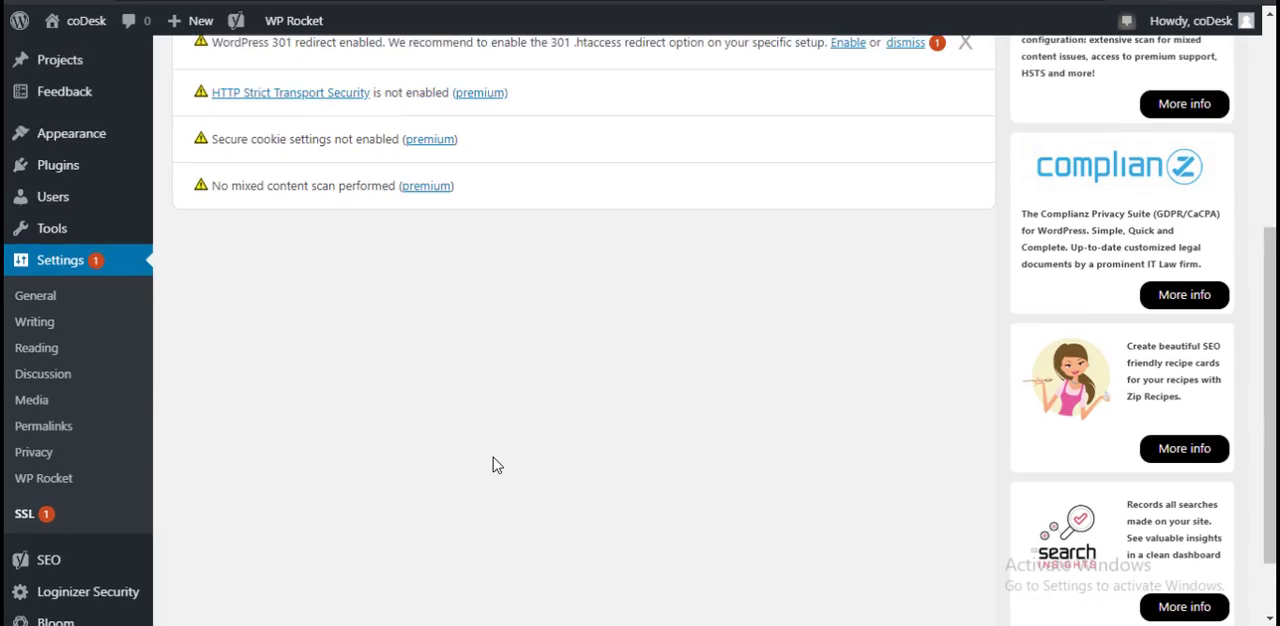